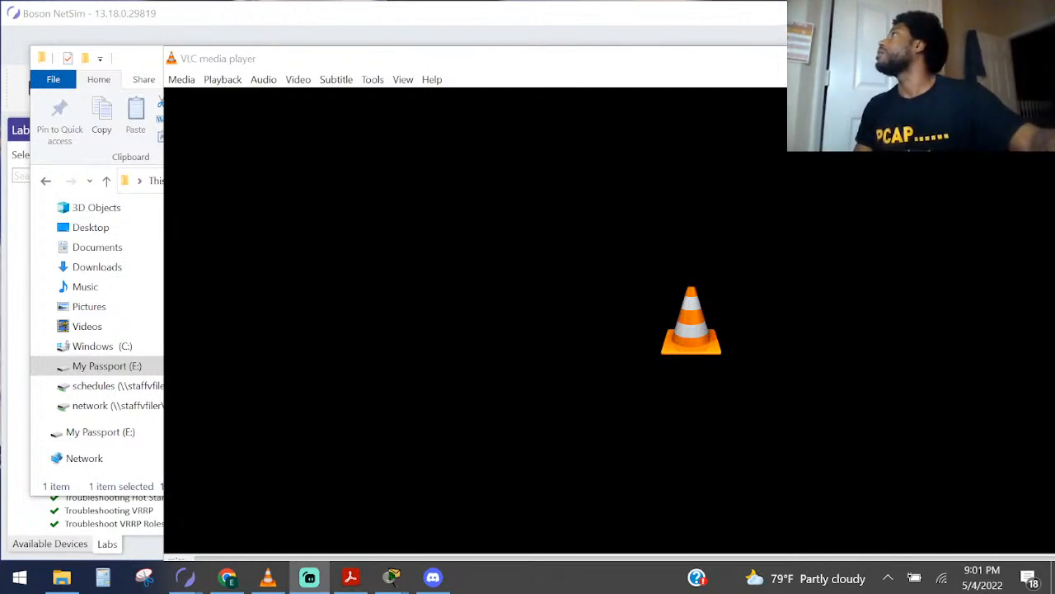
Clear the media player and file browser windows off the simulator and open the preview of the NAT Overloading - PAT lab
click(612, 54)
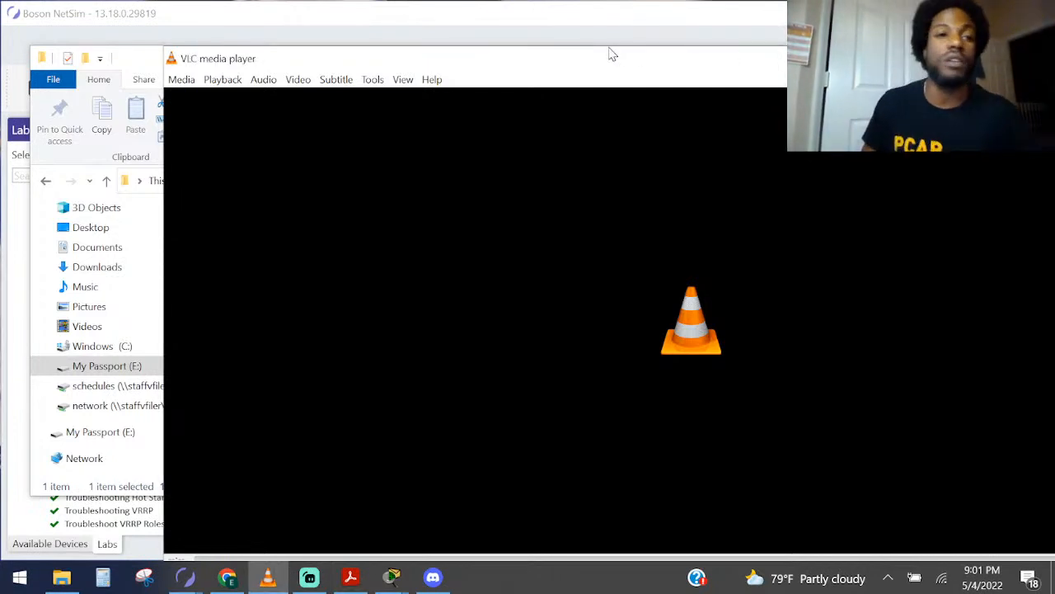
click(152, 50)
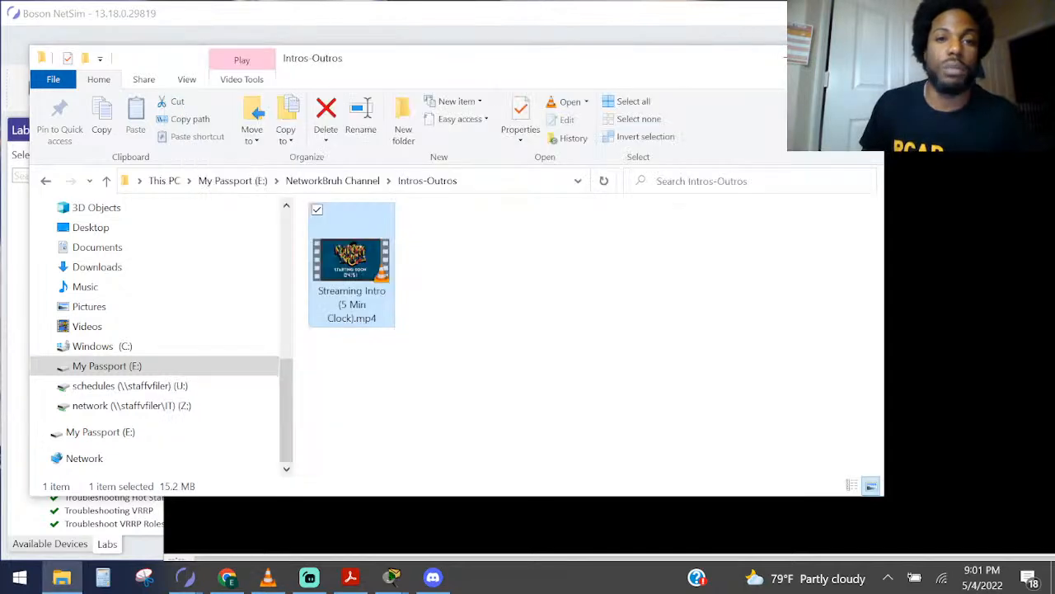
click(865, 58)
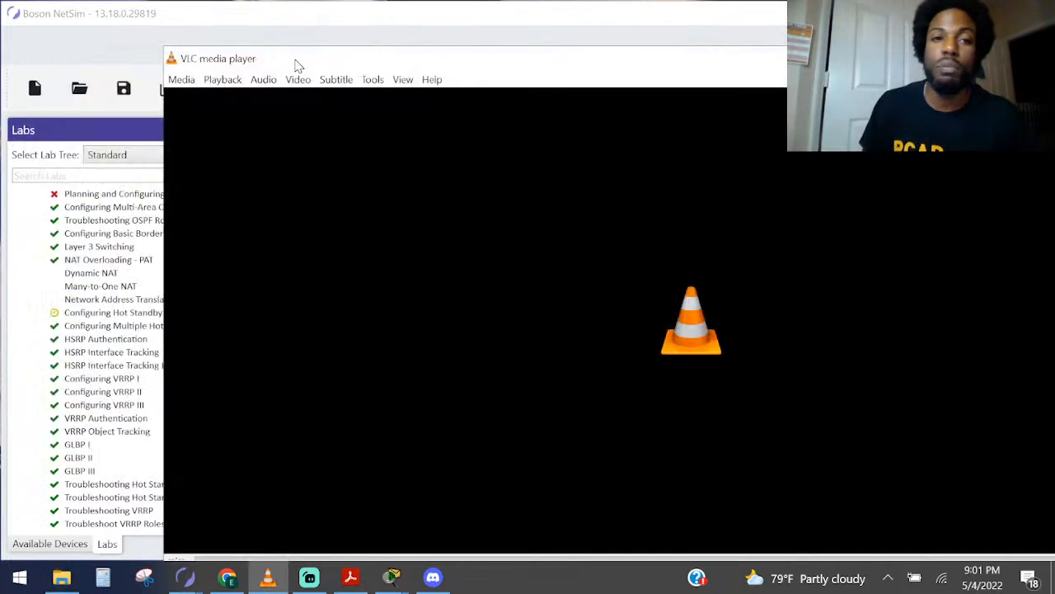
click(478, 43)
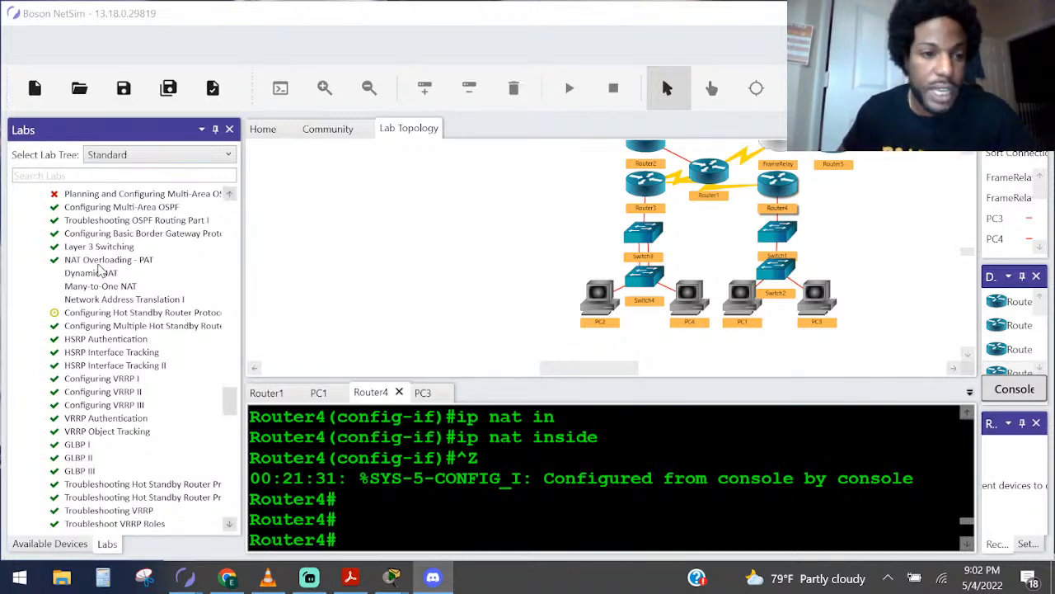
click(99, 260)
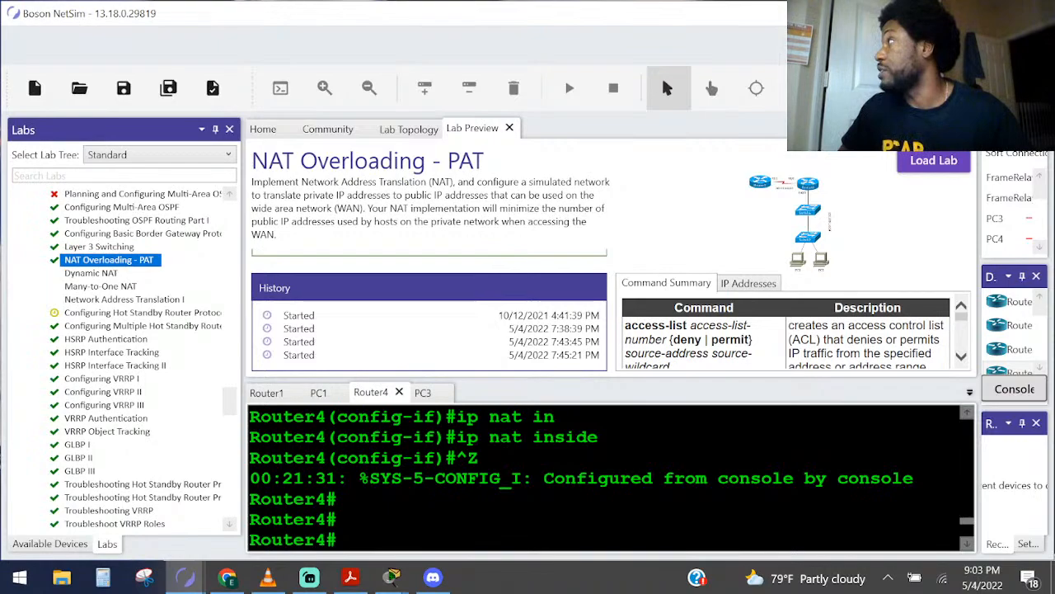
Switch to NAT.pdf in Adobe Acrobat Reader and examine the NAT inside and NAT outside addresses in the Example Topology
key(alt+Tab)
drag(1054, 226, 733, 69)
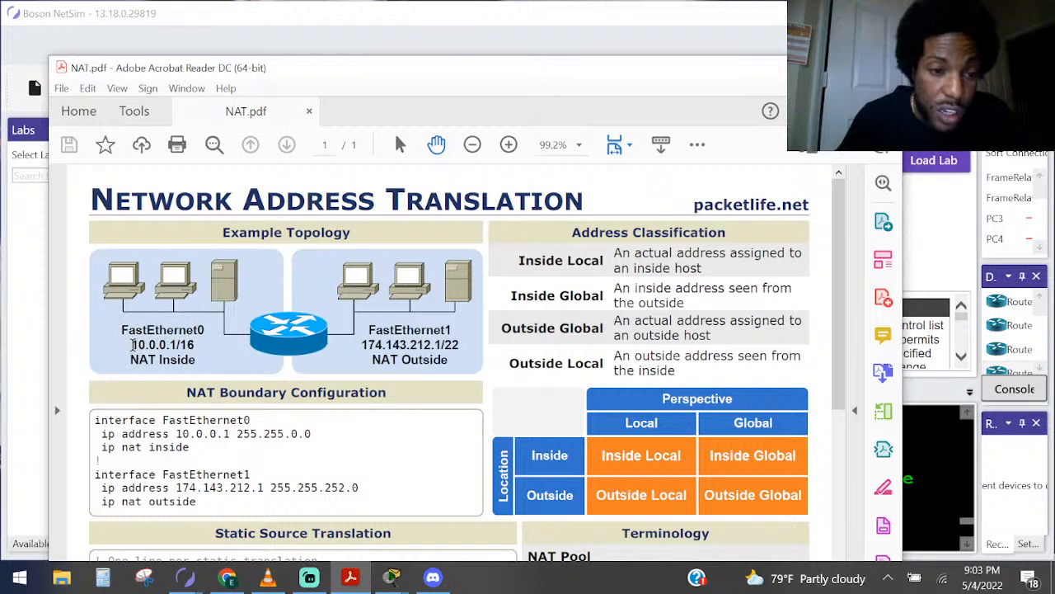
drag(132, 345, 191, 341)
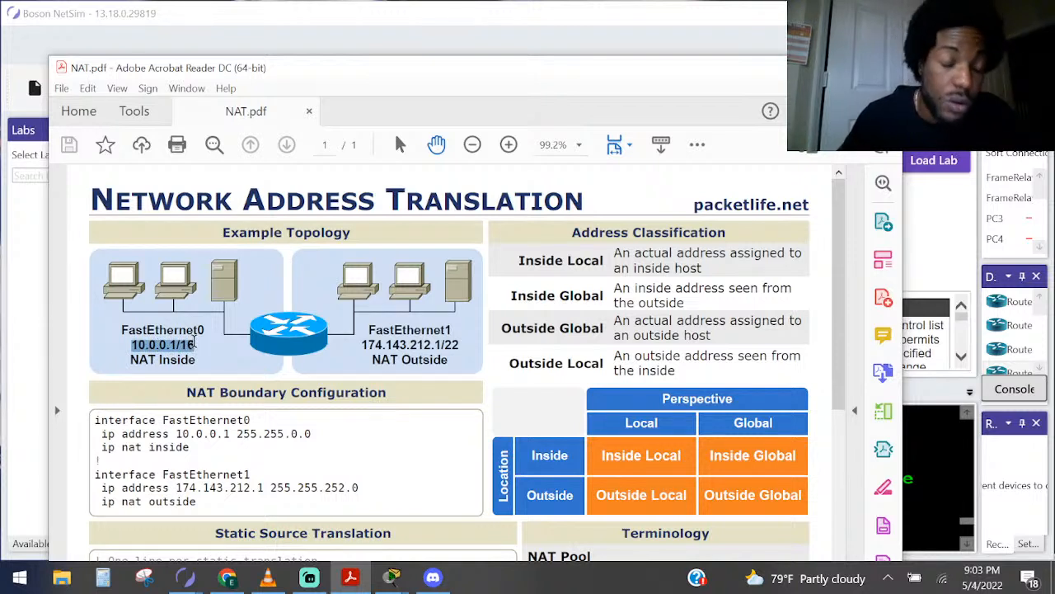
drag(194, 345, 197, 344)
click(134, 349)
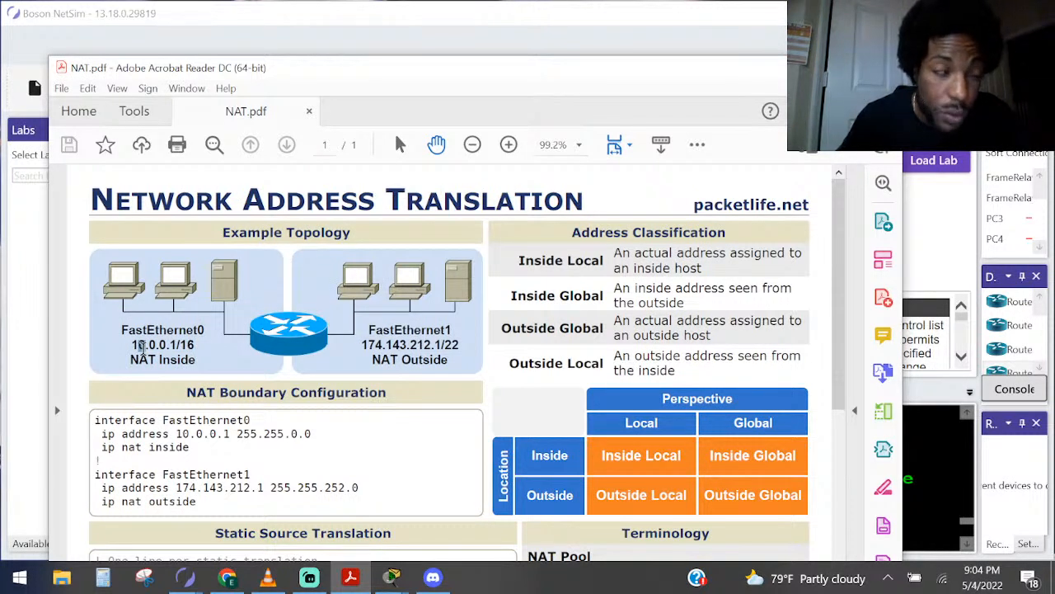
drag(143, 349, 142, 348)
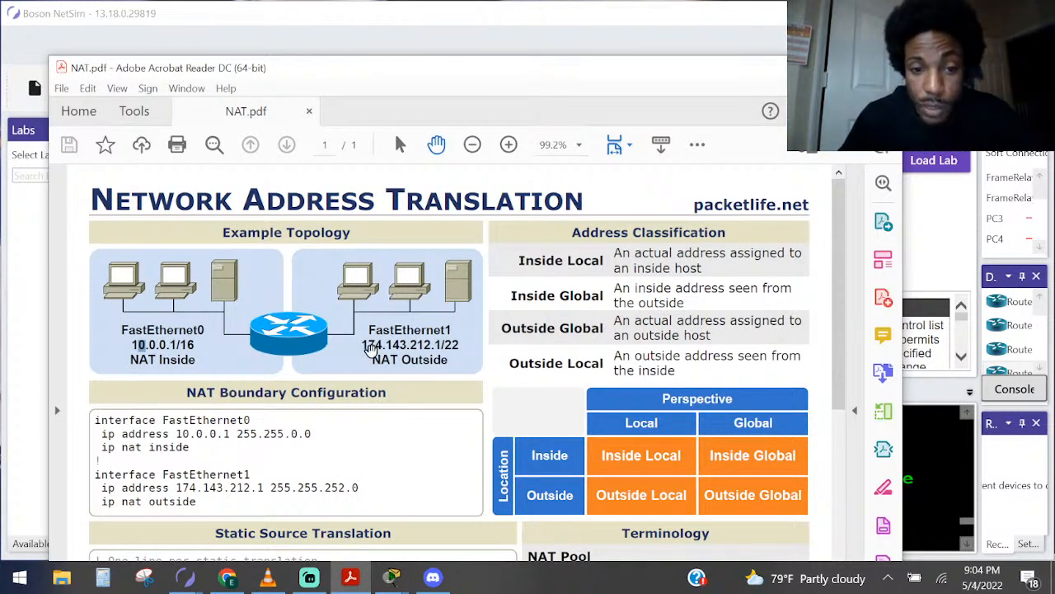
drag(361, 344, 459, 346)
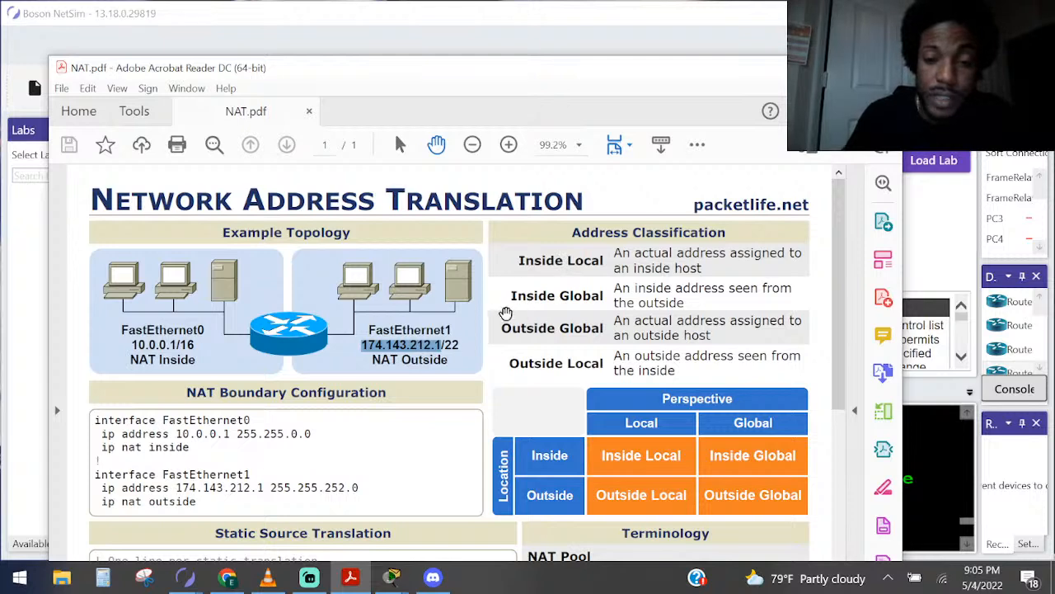
Read the static translation commands, the access list that matches inside local addresses, and the MyPool NAT pool command in the PDF
scroll(317, 414, down, 4)
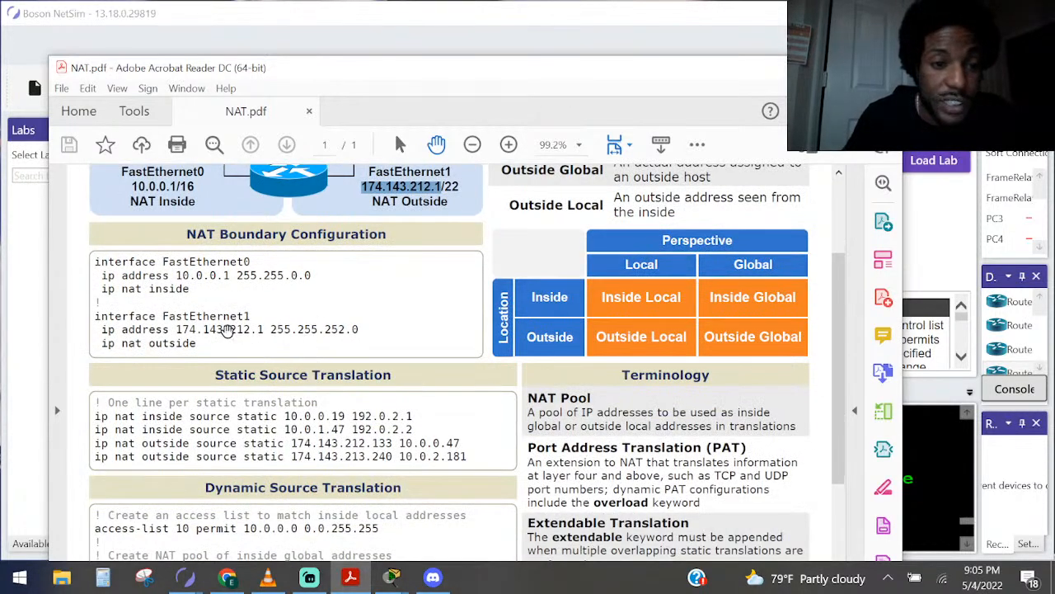
scroll(222, 349, down, 3)
scroll(223, 350, down, 5)
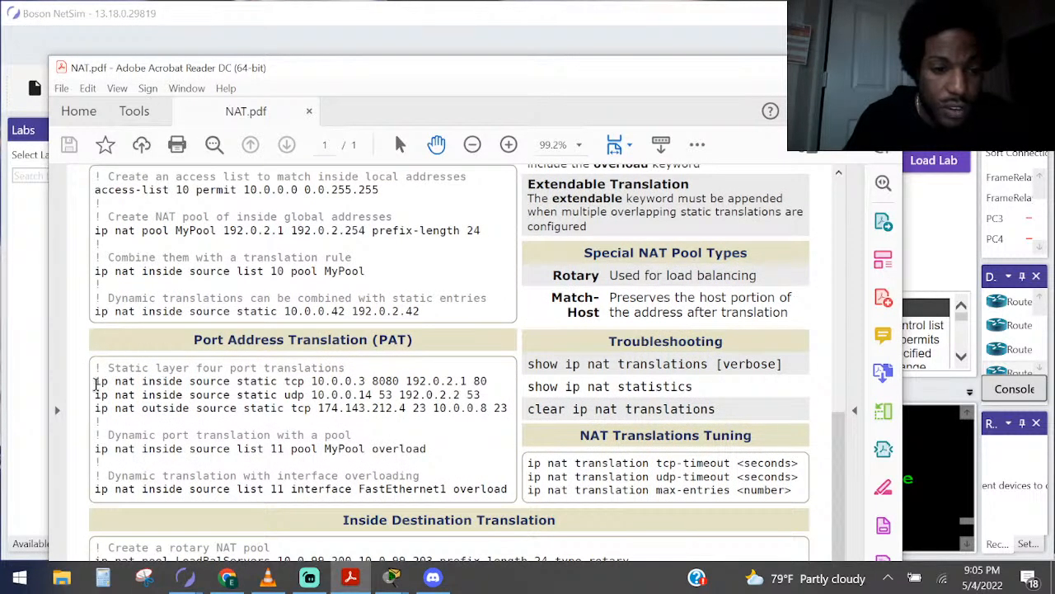
drag(96, 384, 261, 383)
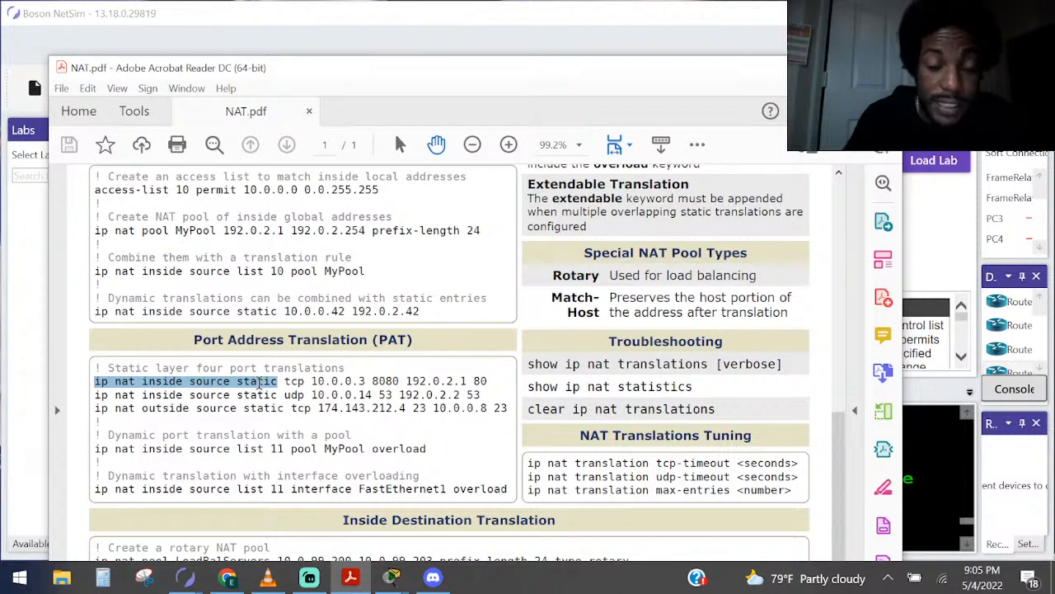
drag(259, 383, 259, 383)
drag(95, 190, 391, 196)
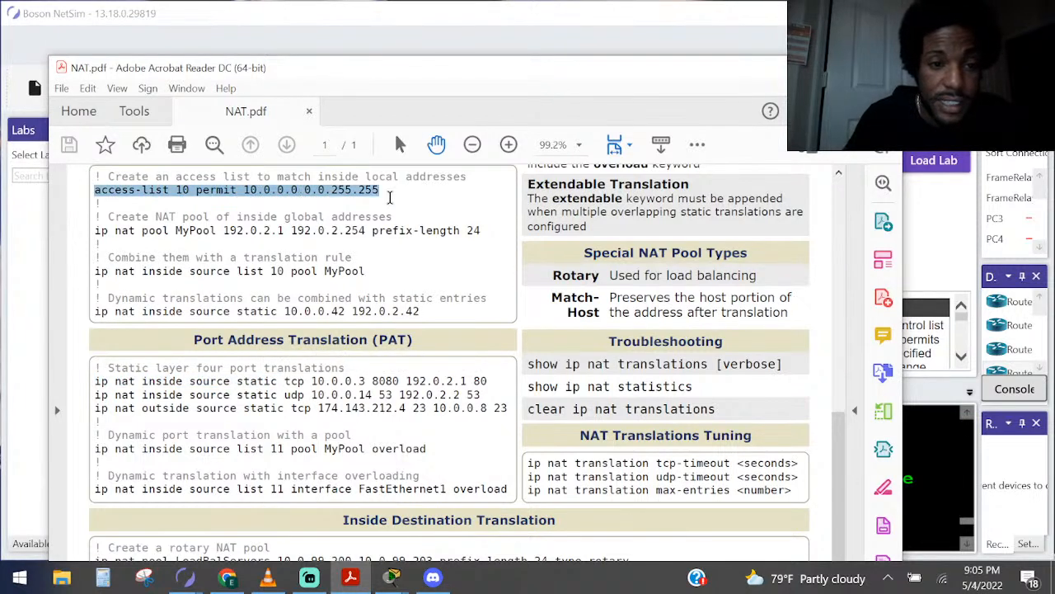
drag(114, 231, 443, 231)
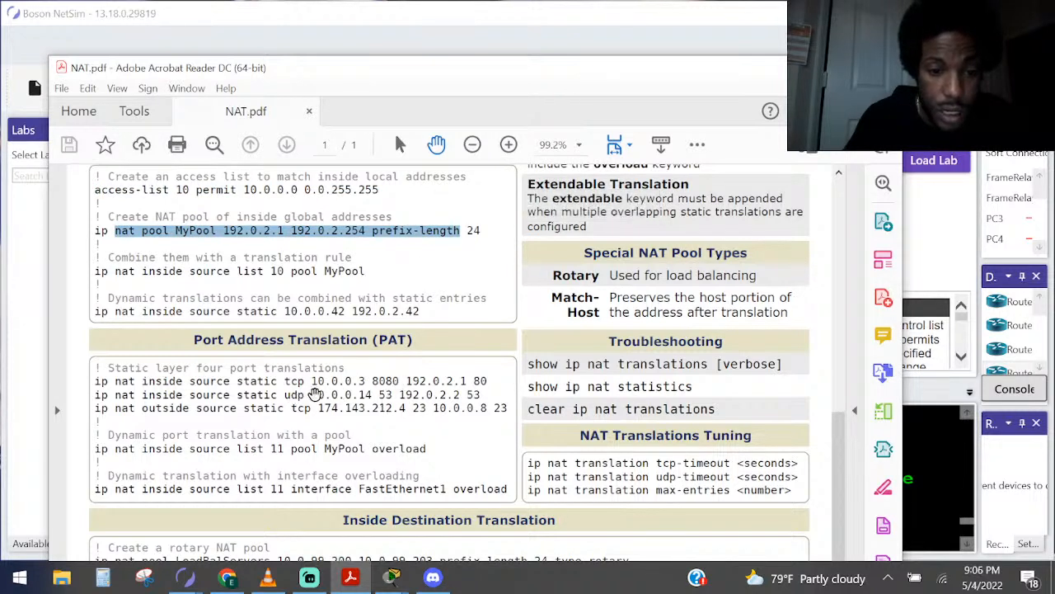
Examine the static UDP and pool overload commands under Port Address Translation (PAT), and return to Boson NetSim
drag(311, 394, 485, 397)
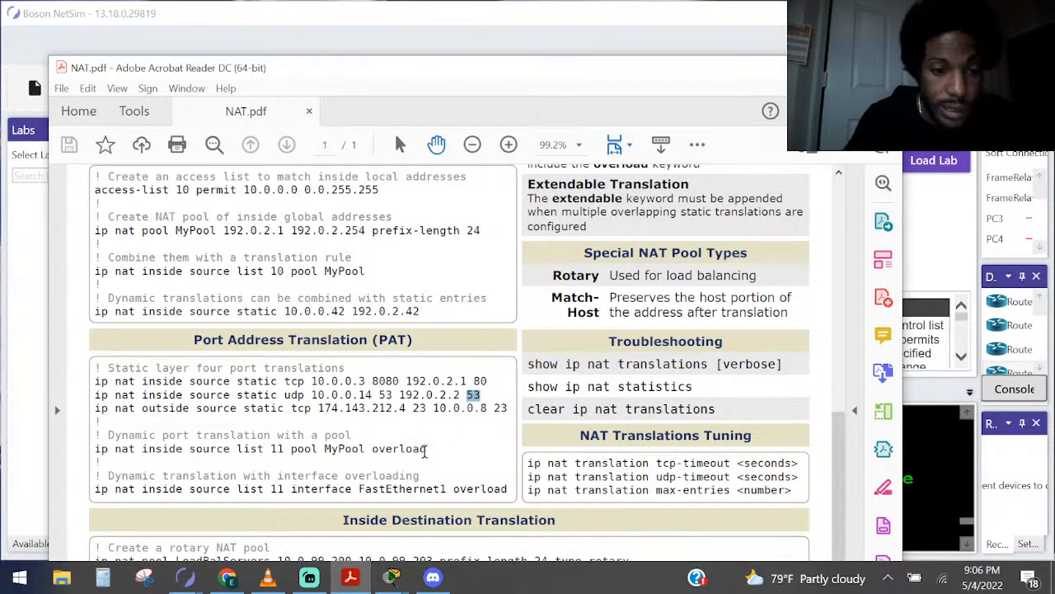
drag(428, 449, 93, 448)
double_click(404, 448)
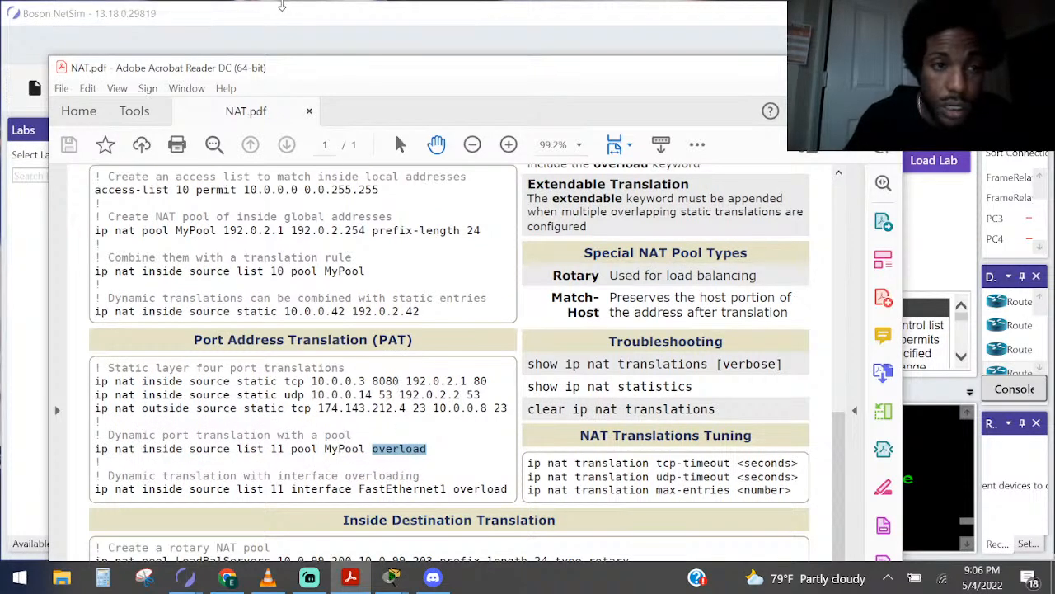
click(282, 7)
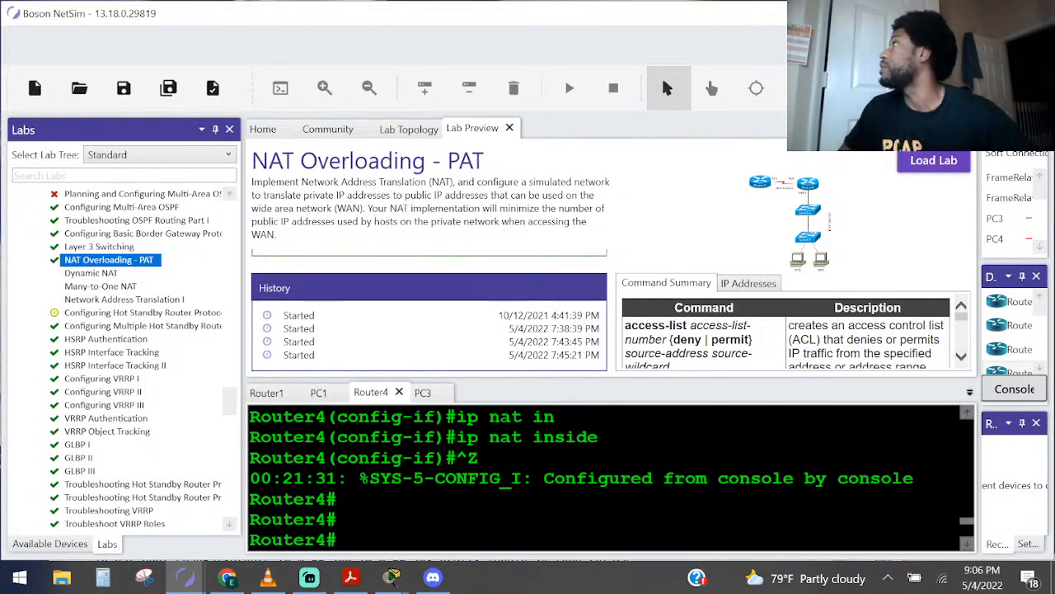
key(alt+Tab)
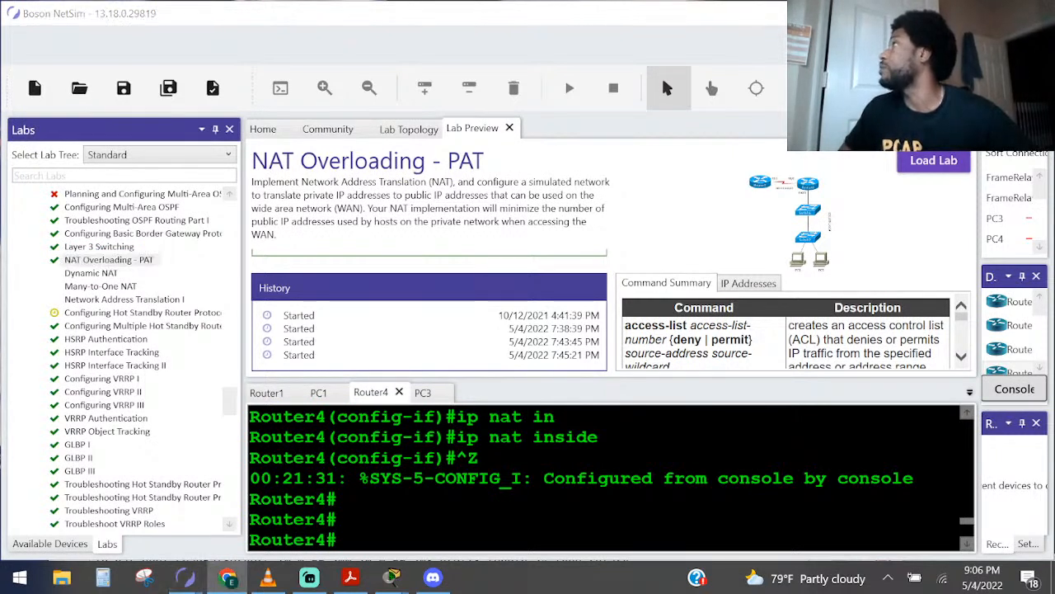
key(alt+Tab)
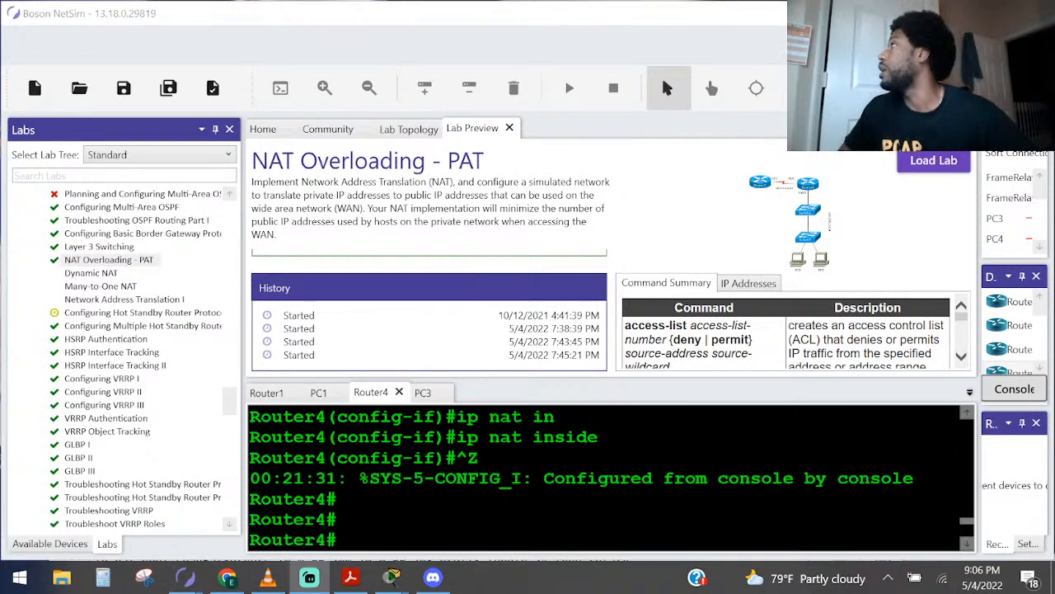
key(alt+Tab)
key(alt+Tab)
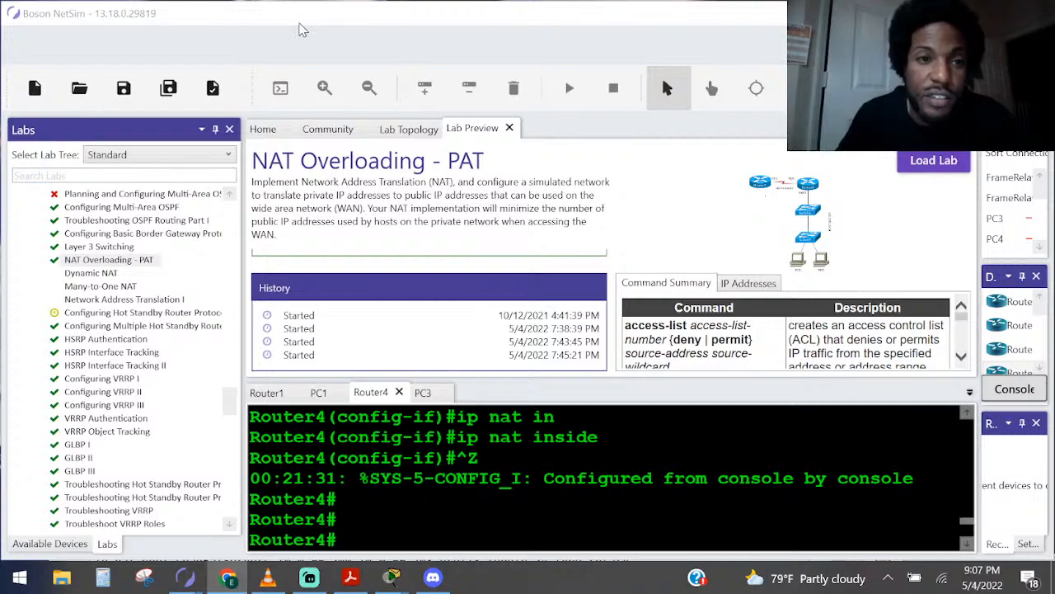
drag(317, 20, 324, 34)
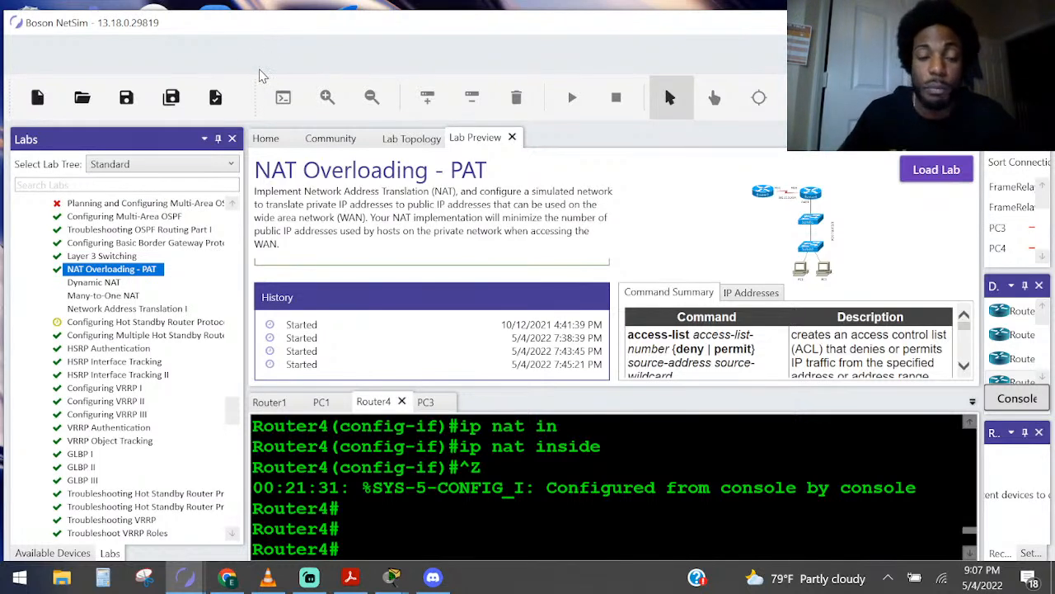
drag(423, 39, 404, 47)
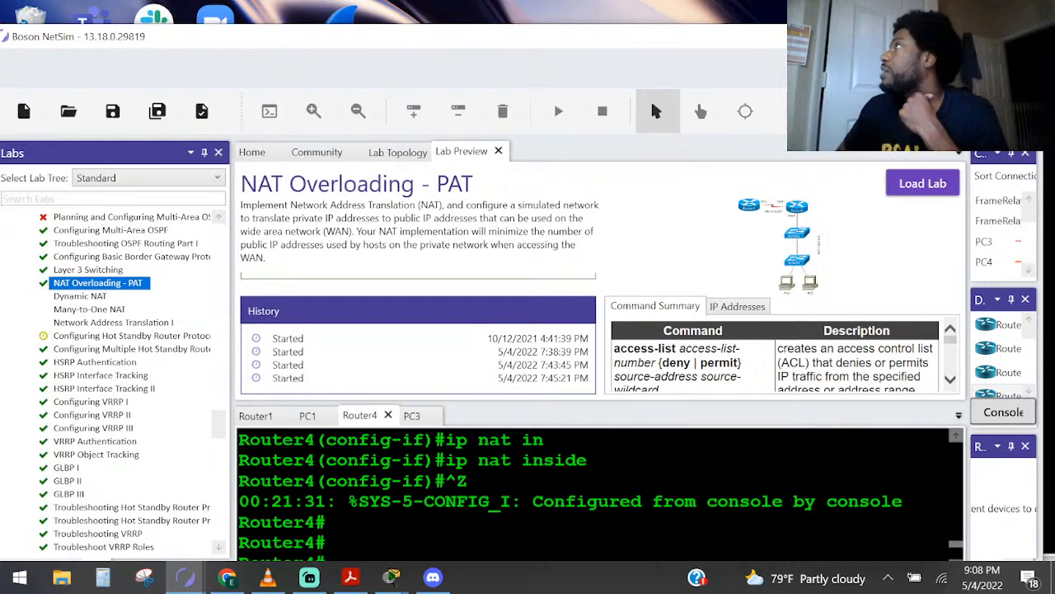
key(alt+Tab)
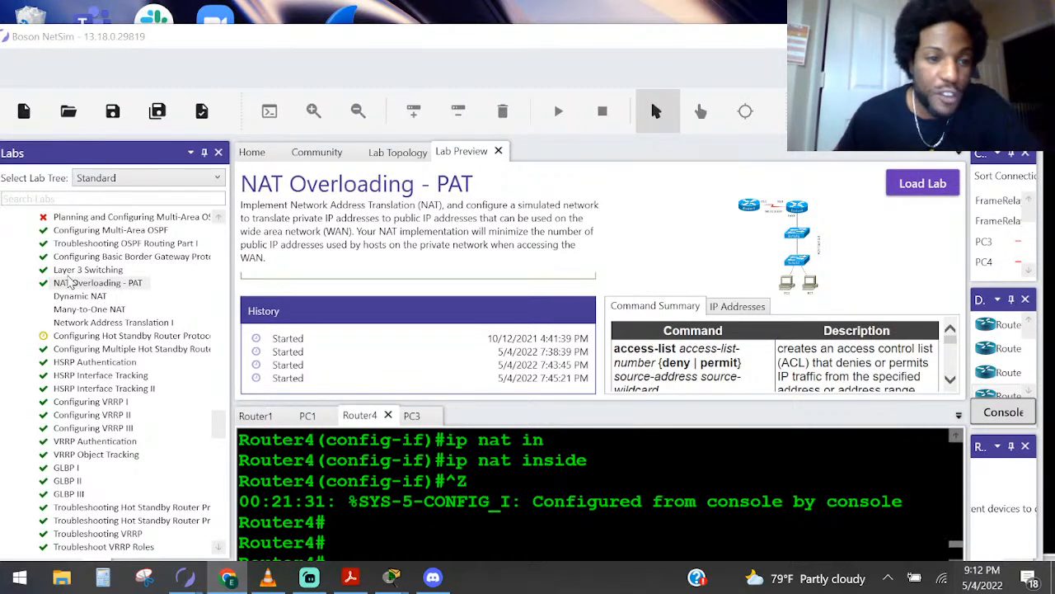
Browse the Standard lab tree for the available routing, first-hop redundancy, access list and David Bombal 200-301 labs
scroll(93, 340, down, 7)
scroll(93, 340, down, 6)
scroll(93, 341, down, 5)
scroll(93, 341, down, 15)
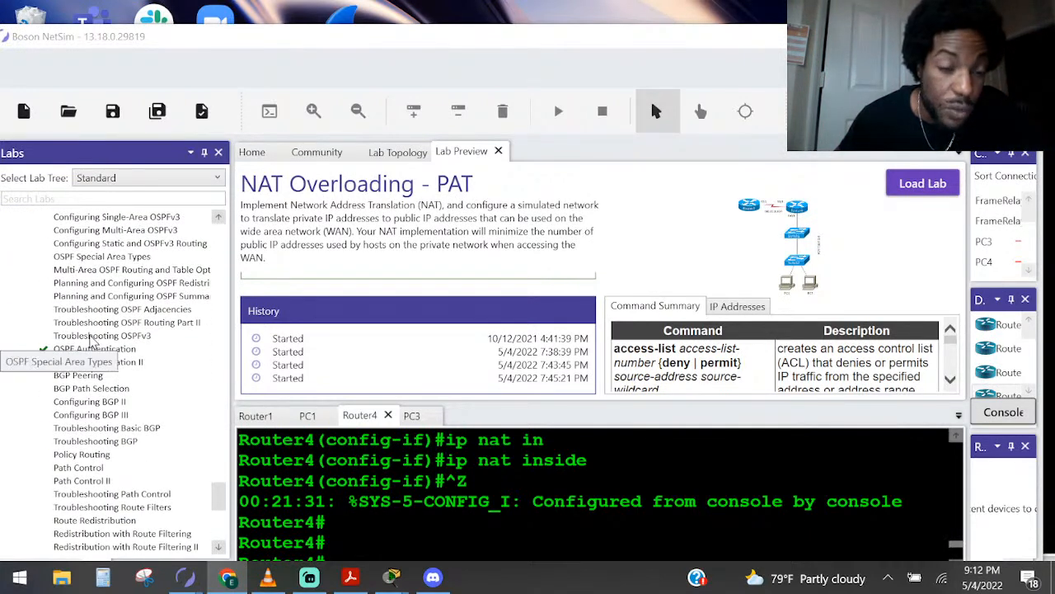
scroll(103, 324, up, 15)
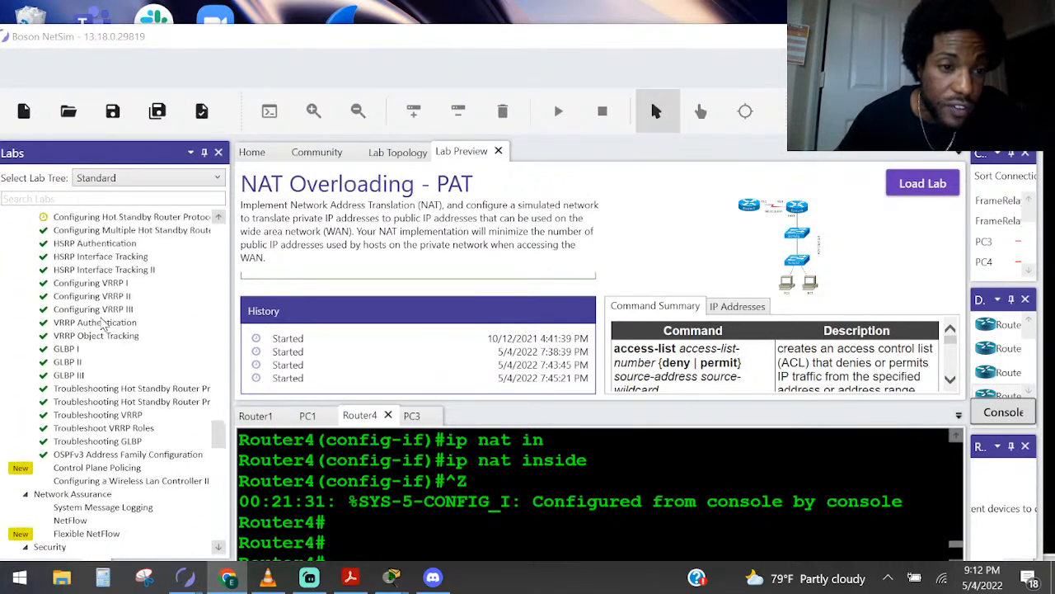
scroll(103, 324, up, 12)
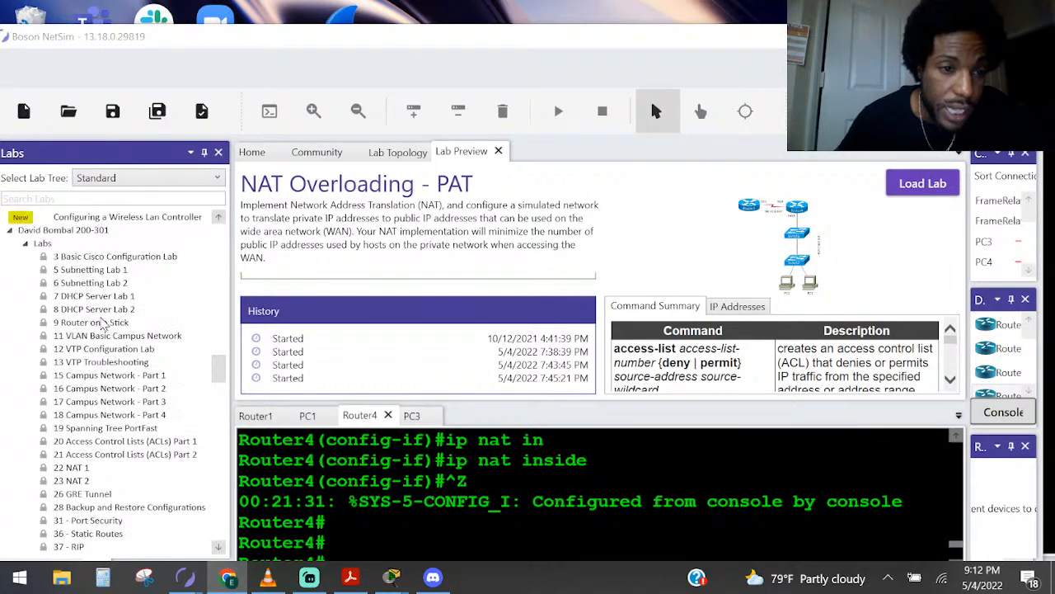
scroll(103, 324, up, 10)
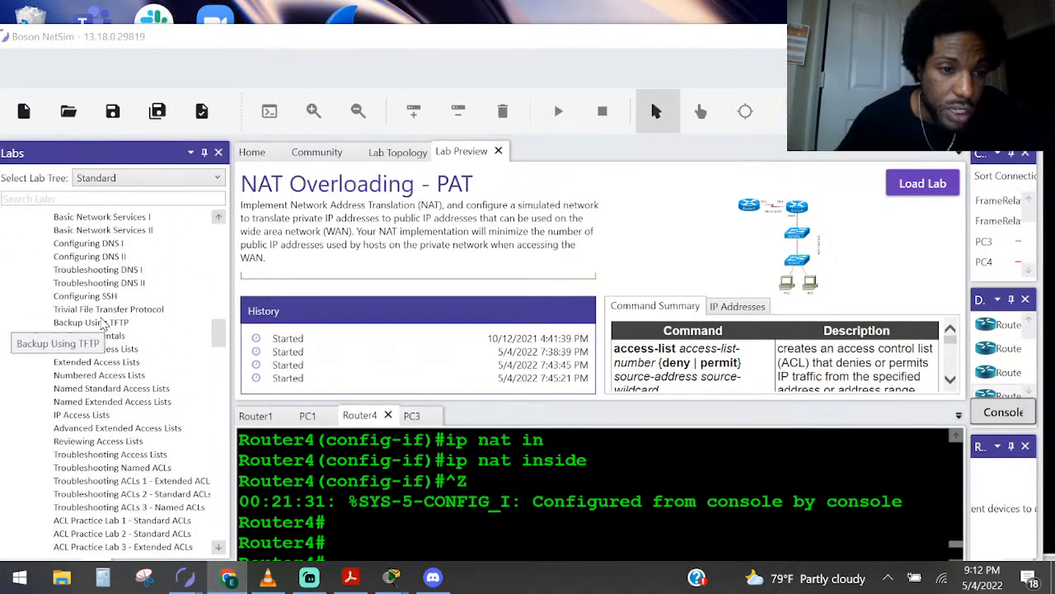
drag(216, 311, 236, 285)
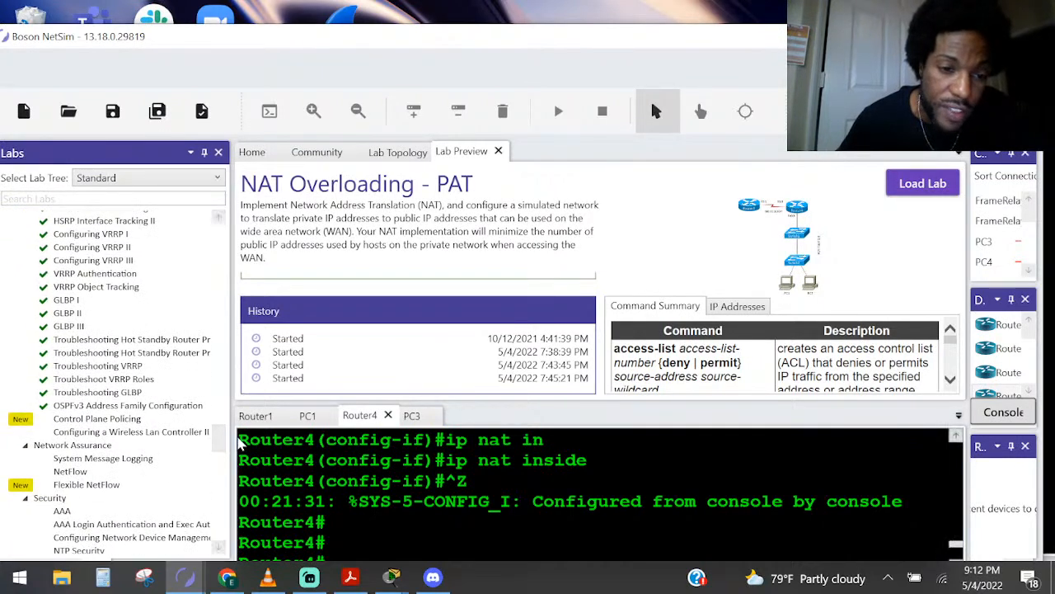
Widen the Labs pane to read the full names of the Security, Automation and ENARSI 300-410 labs, and narrow it again
drag(231, 441, 321, 466)
scroll(274, 447, down, 5)
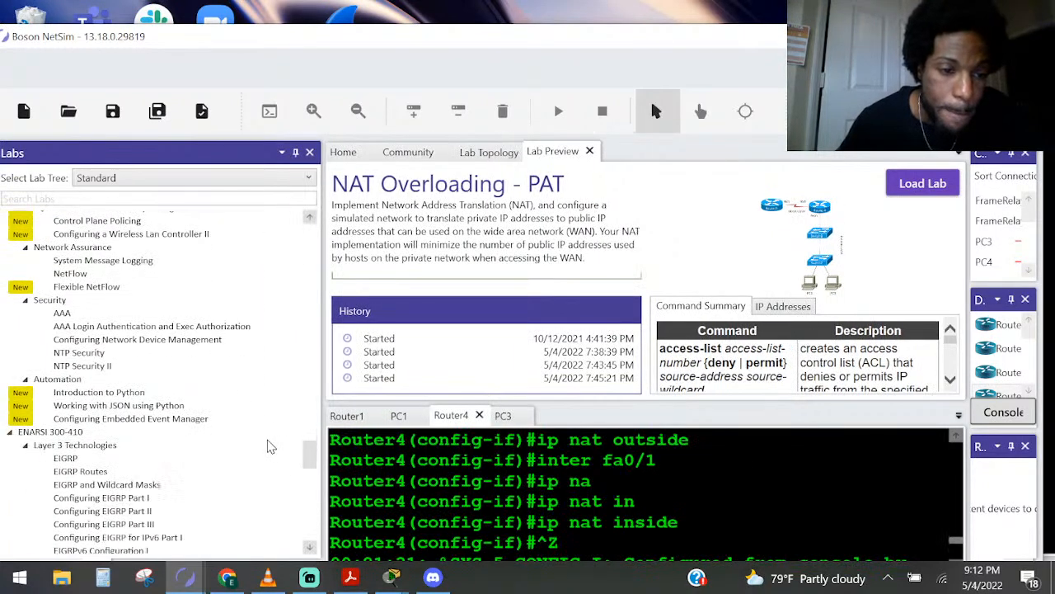
scroll(162, 427, down, 3)
scroll(163, 427, down, 1)
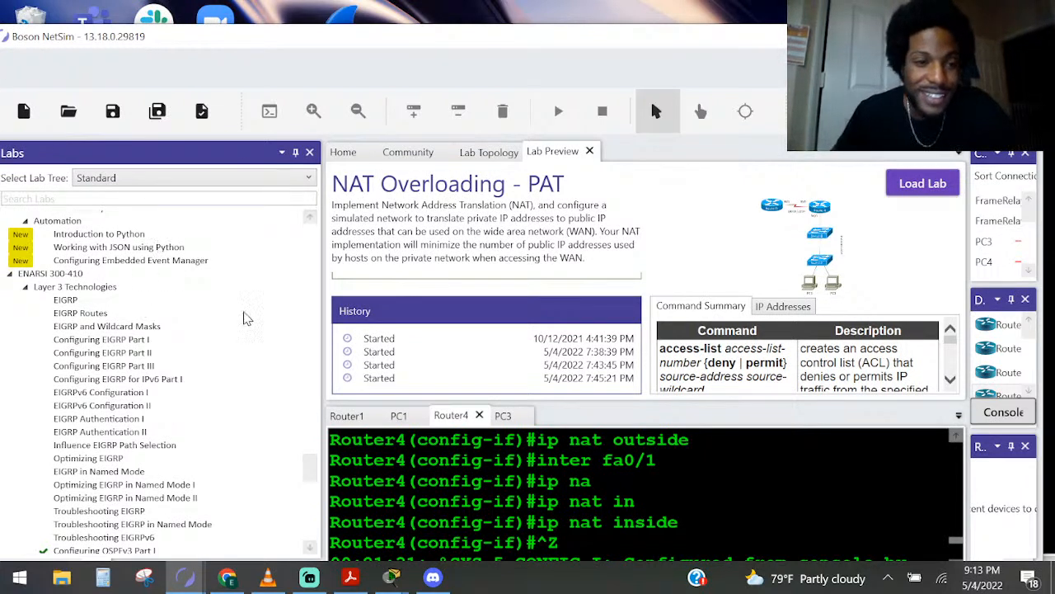
drag(322, 318, 241, 318)
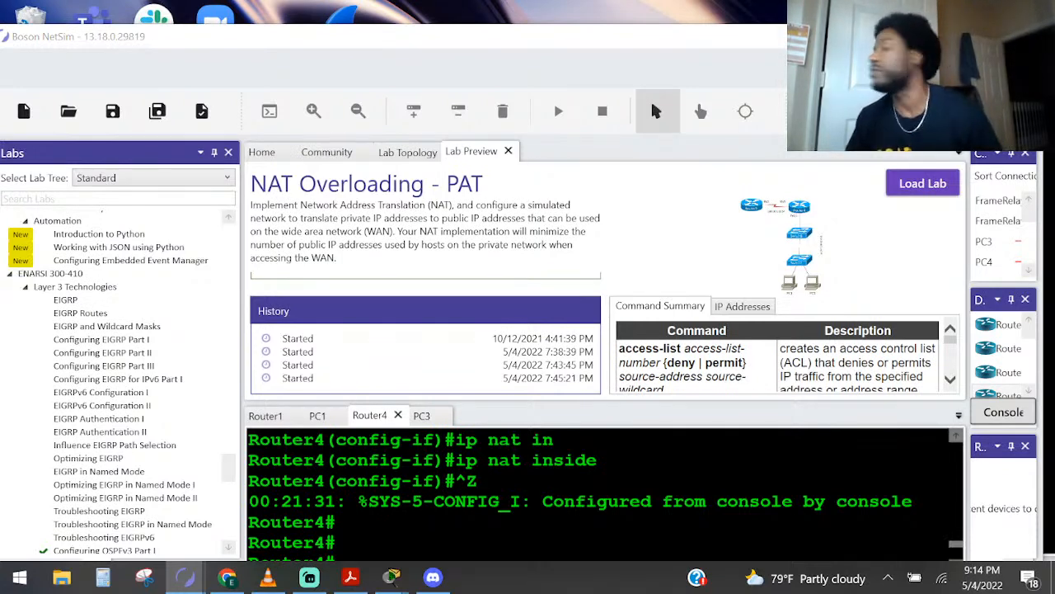
click(144, 577)
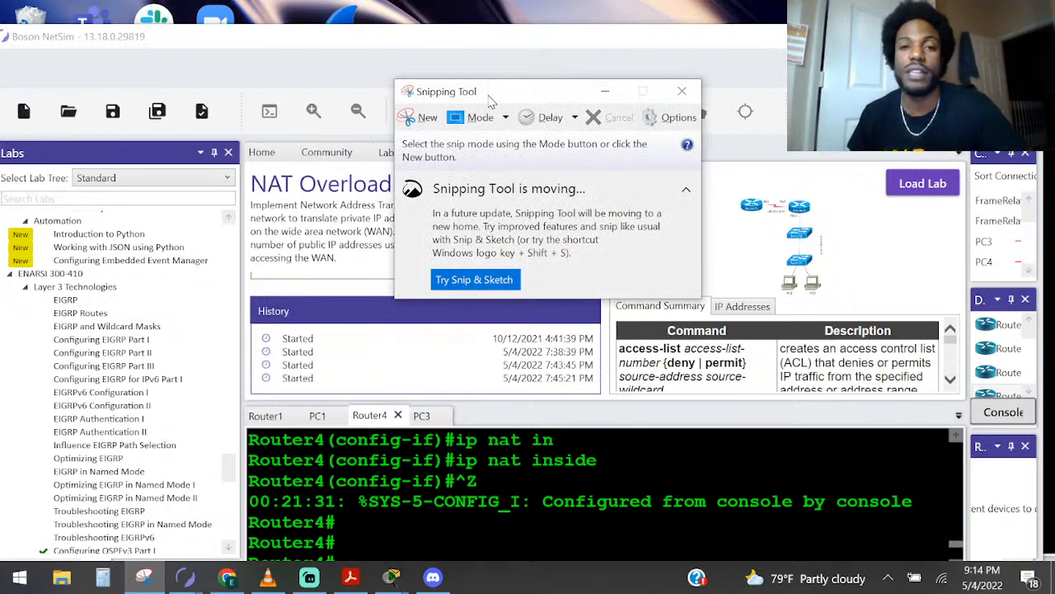
click(422, 117)
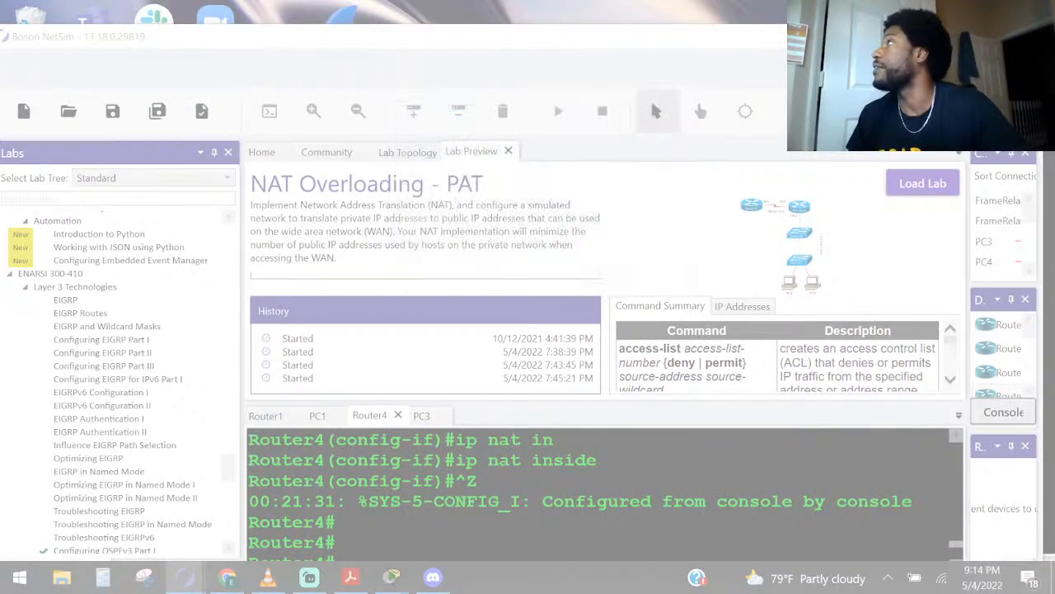
key(Escape)
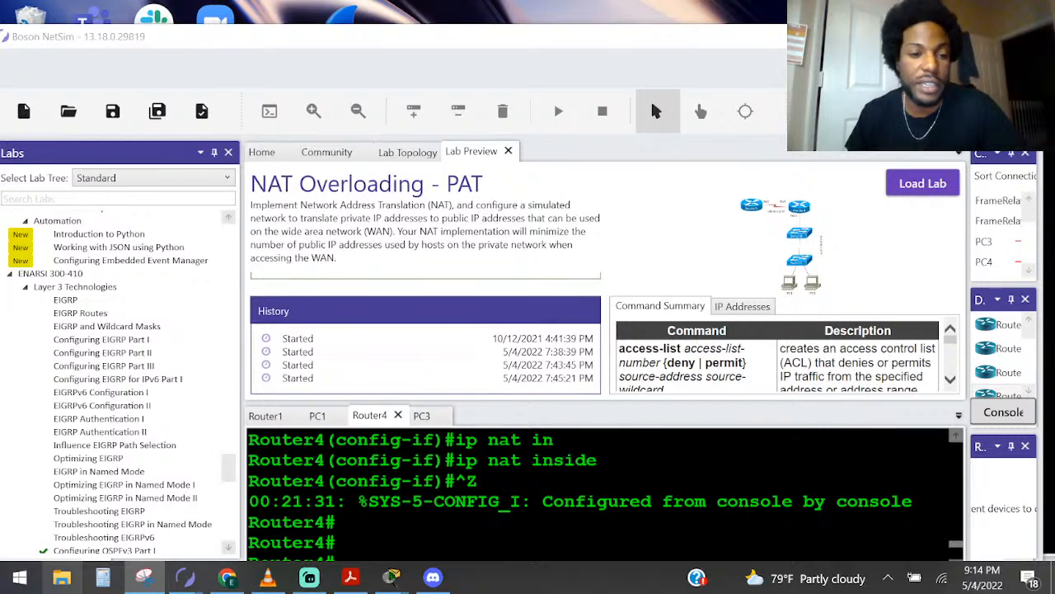
Open Paint, paste the copied network topology into a blank image, and move it toward the middle of the canvas
click(20, 577)
text(paint)
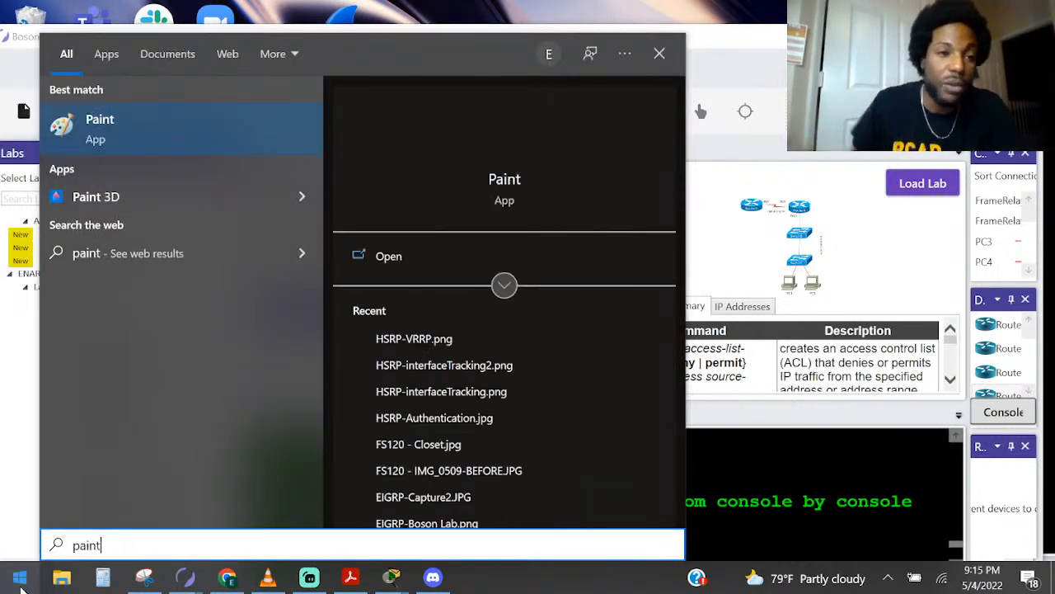
key(Return)
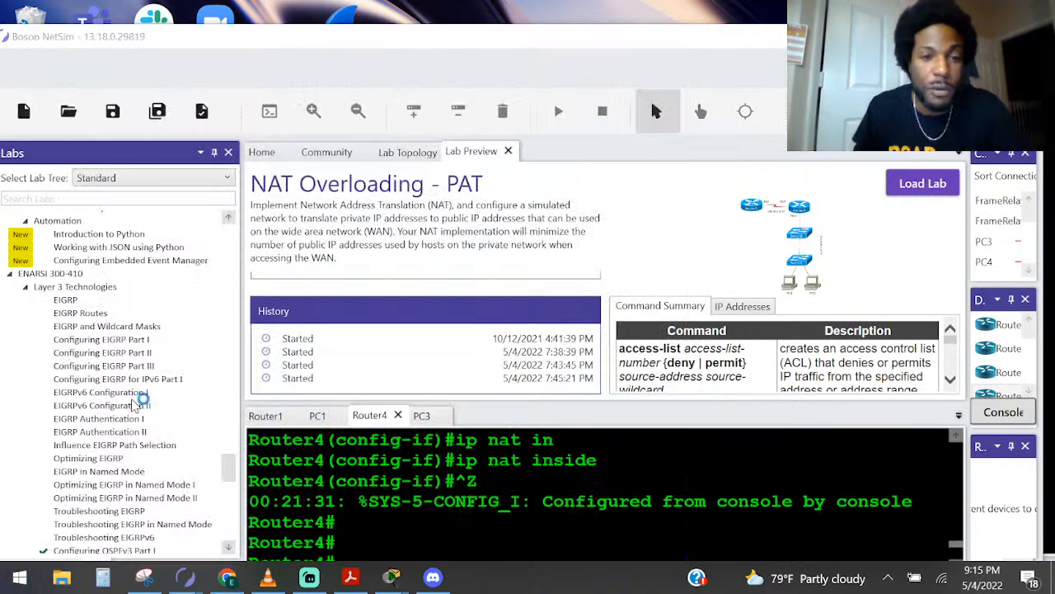
key(ctrl+v)
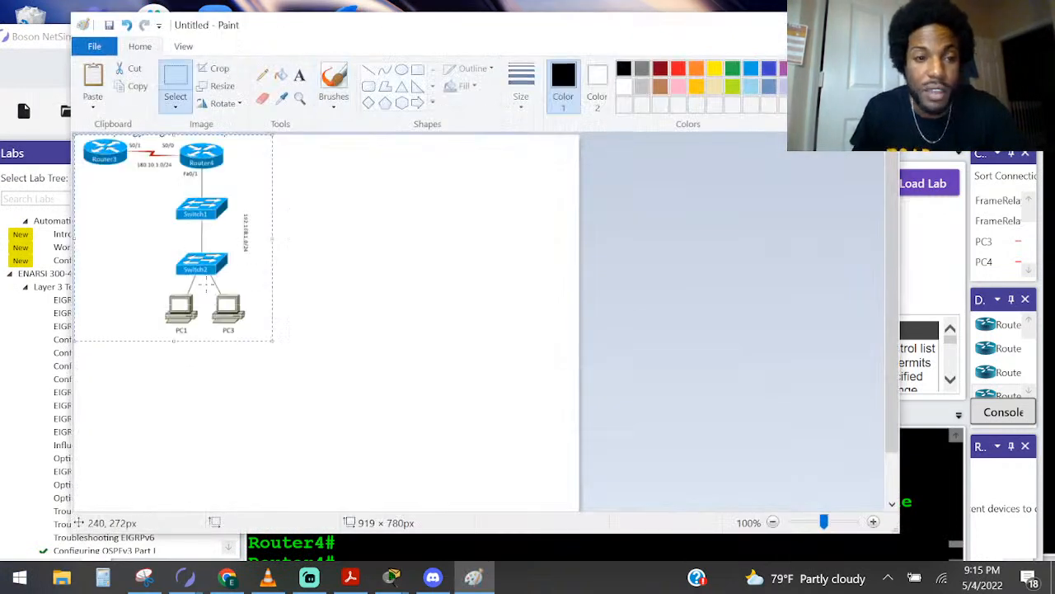
drag(177, 232, 281, 315)
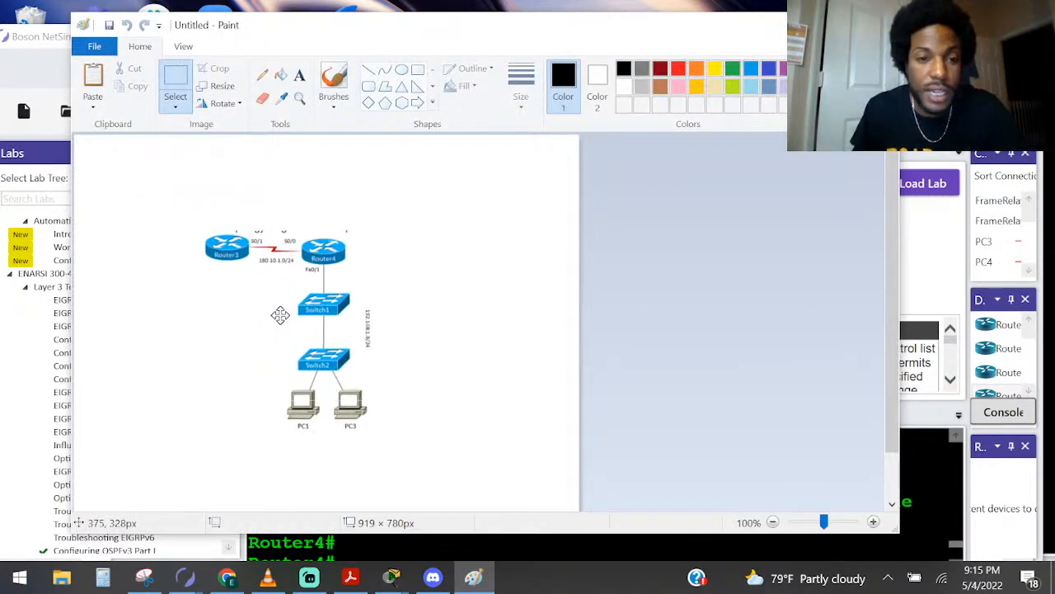
Resize the pasted topology to 150% with its aspect ratio kept, reposition it so all devices fit, and deselect it
click(218, 86)
text(150)
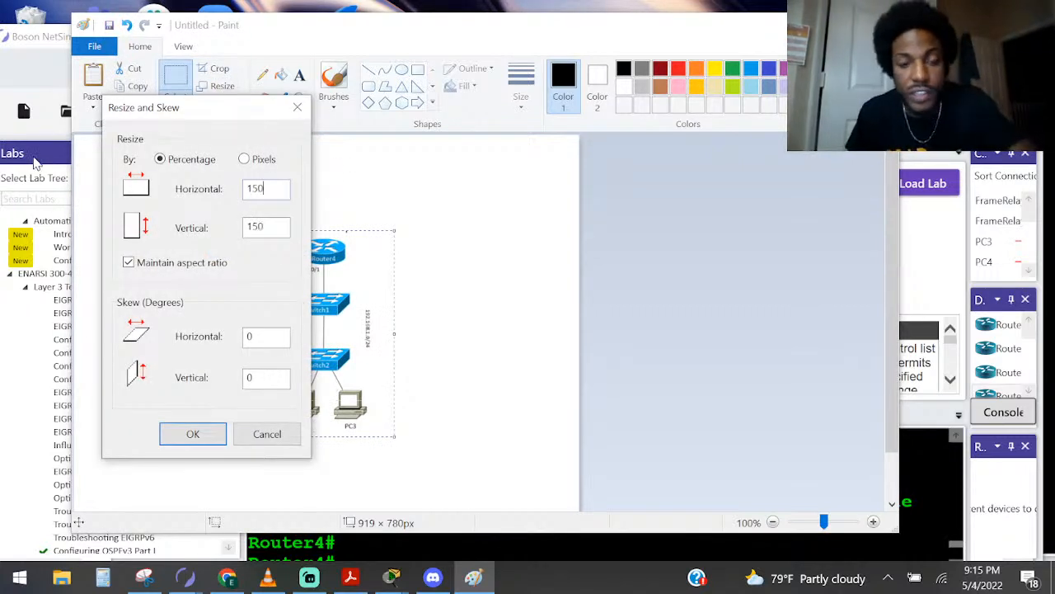
key(Return)
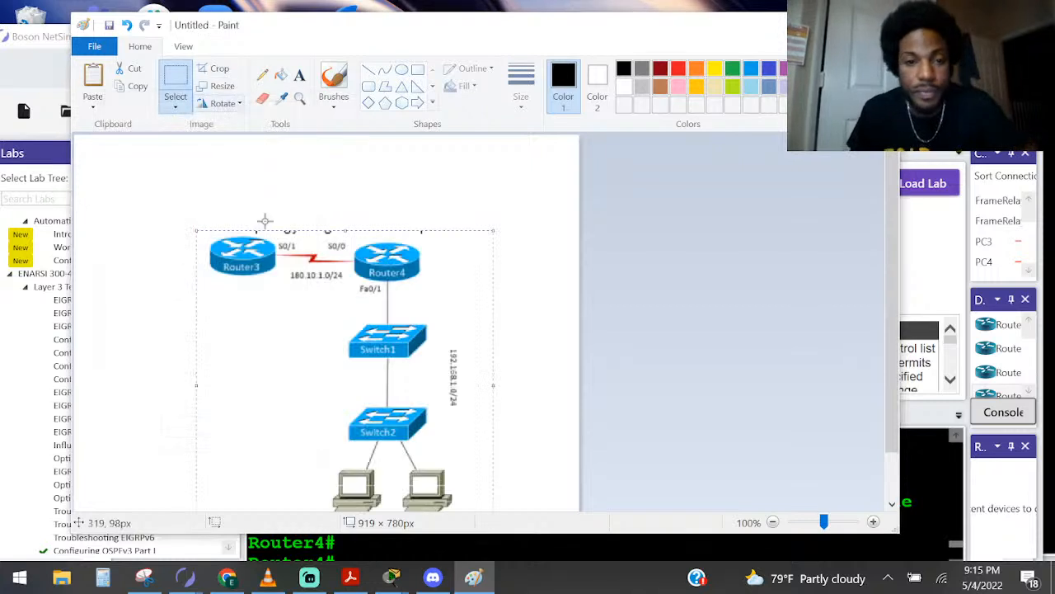
drag(372, 420, 345, 362)
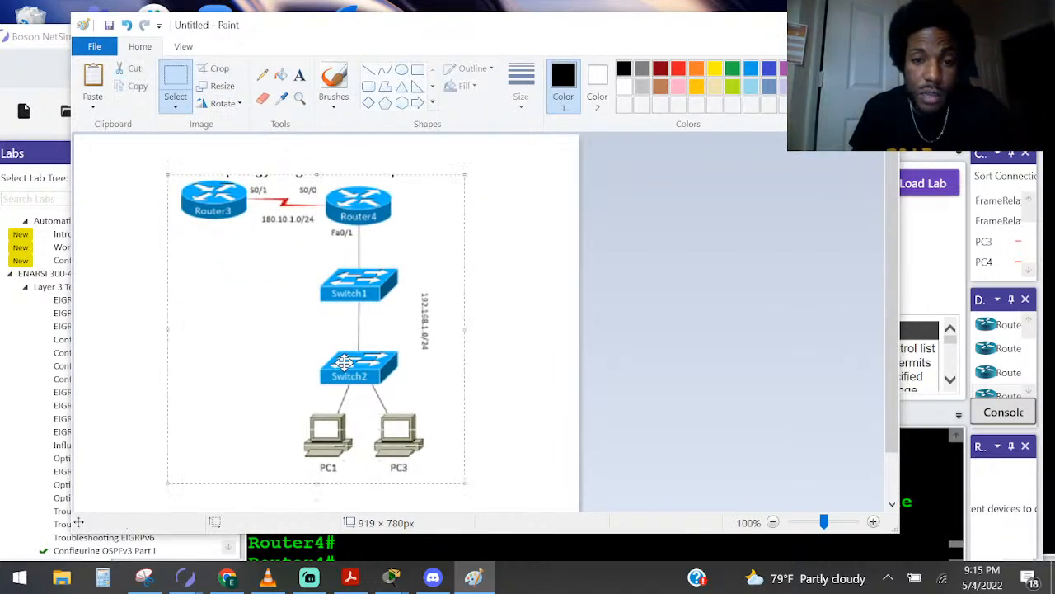
click(679, 327)
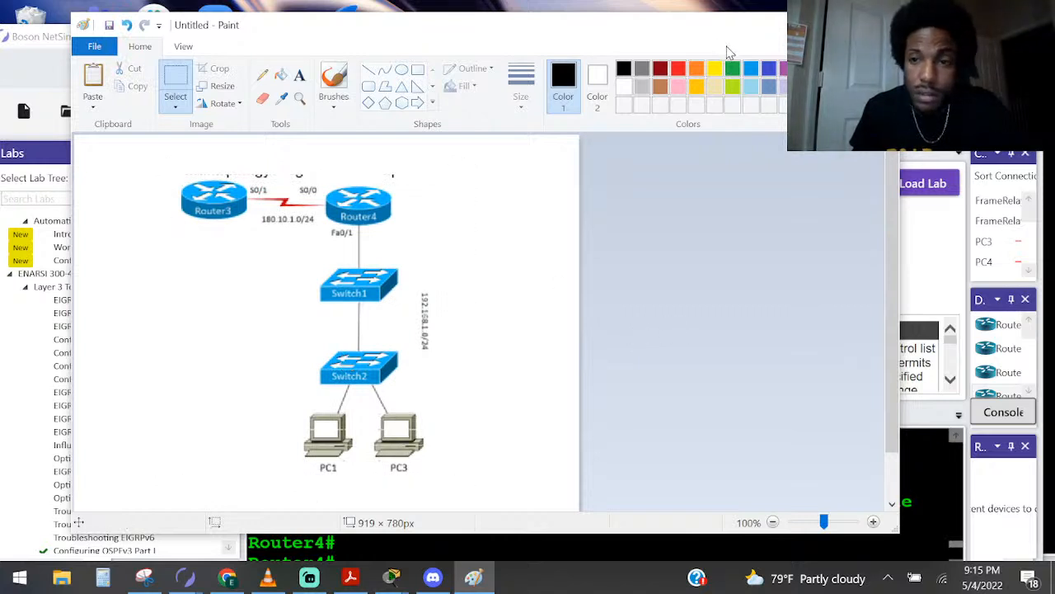
Using the standard brush at the third line thickness in black, draw a diagonal dividing line through Router4
mouse_move(887, 309)
mouse_down()
mouse_move(898, 424)
mouse_move(884, 287)
mouse_move(889, 323)
mouse_move(871, 301)
mouse_up()
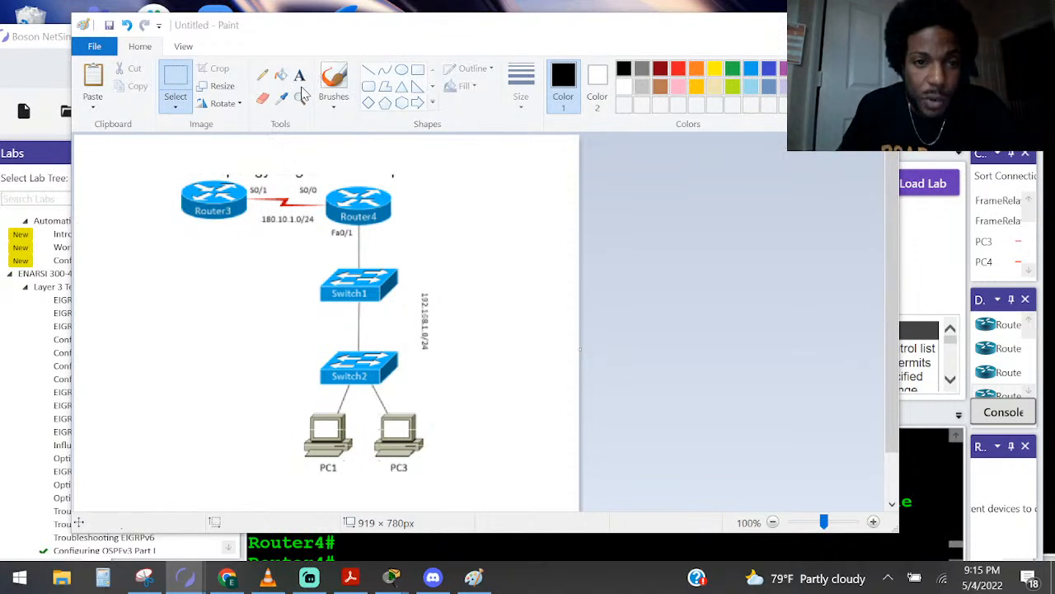
click(585, 83)
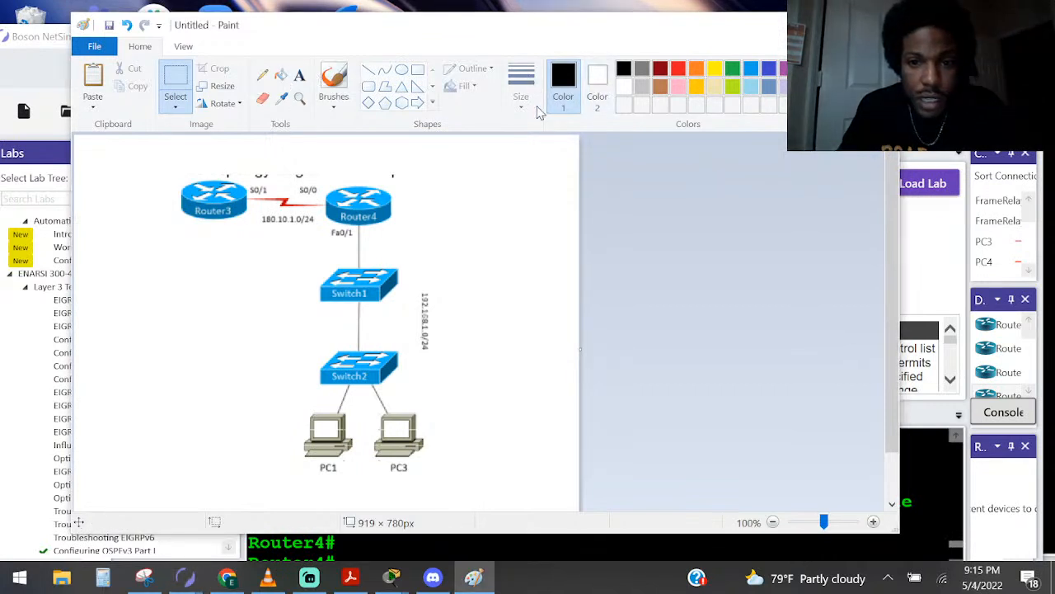
click(333, 82)
click(334, 107)
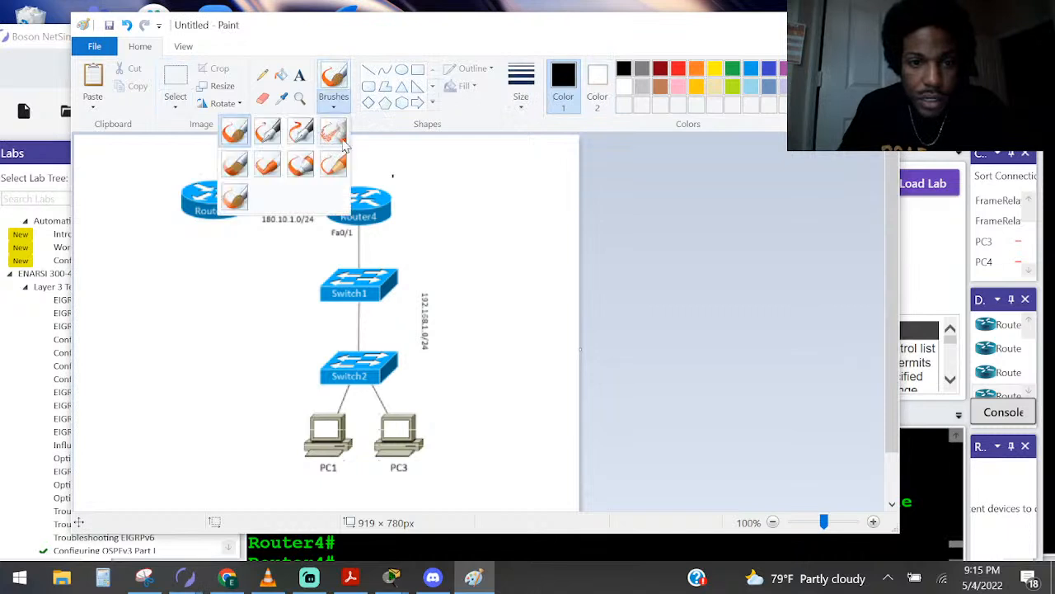
click(235, 132)
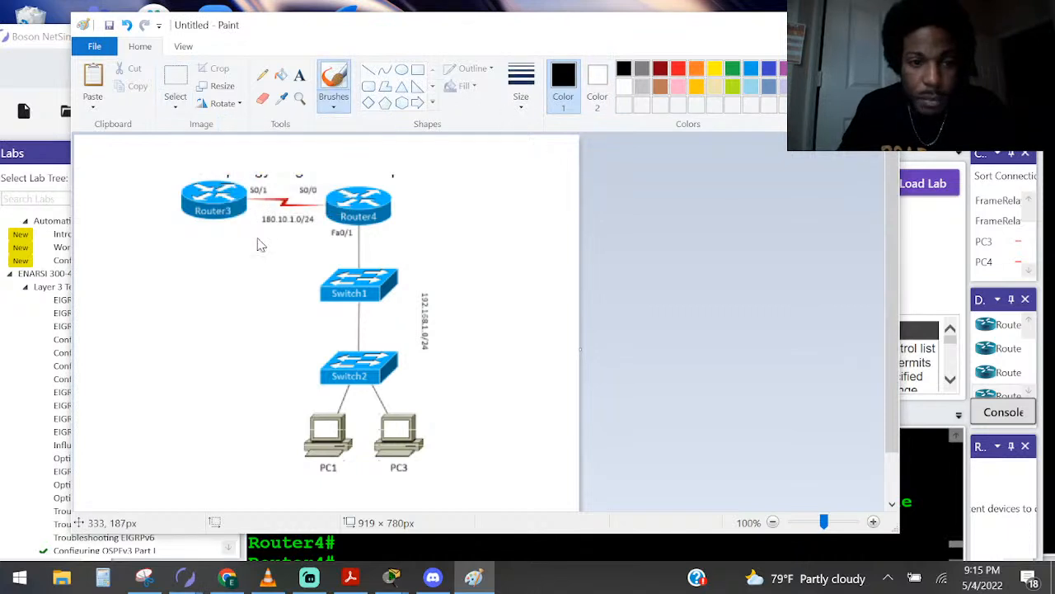
click(521, 89)
click(486, 206)
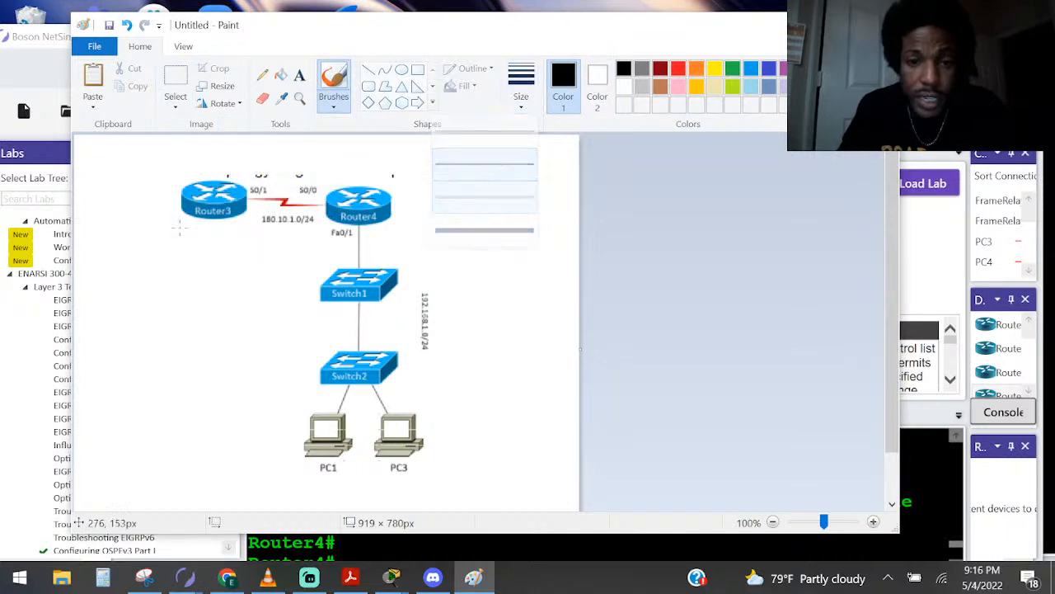
drag(325, 242, 404, 211)
key(ctrl+z)
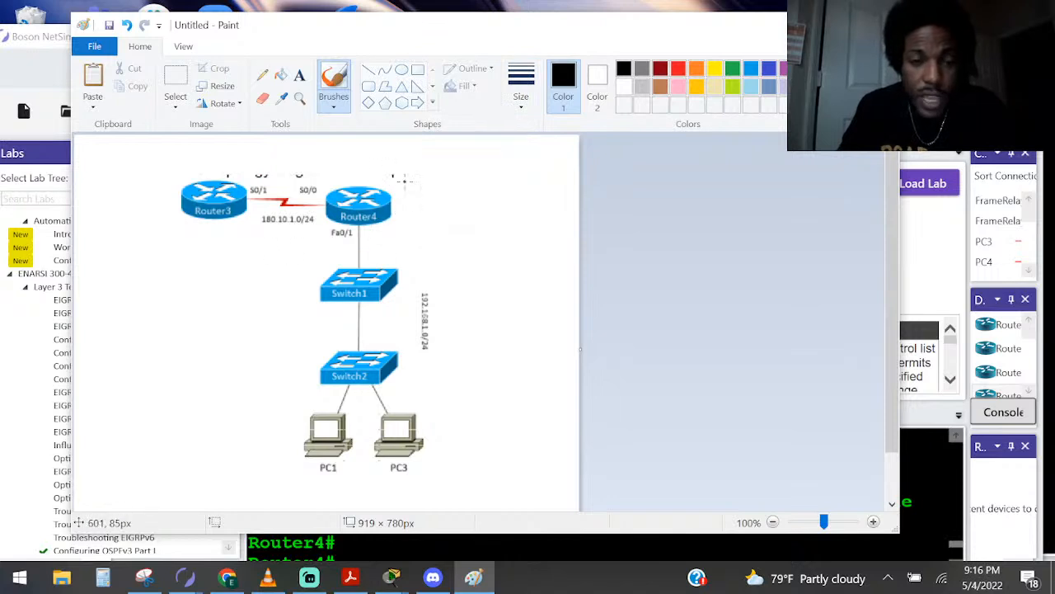
drag(473, 167, 268, 257)
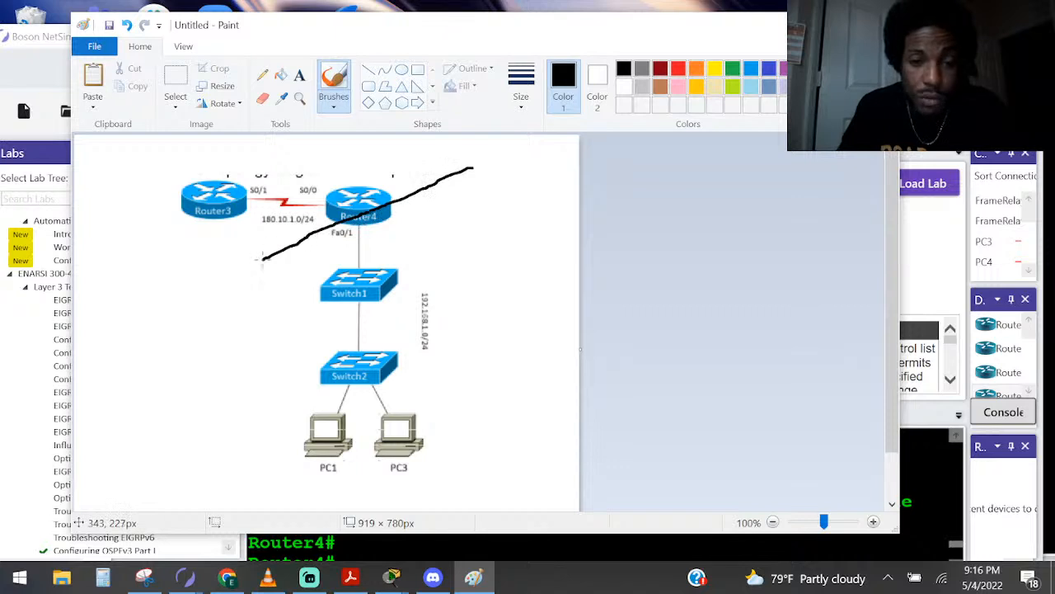
Draw one arrow from the dividing line toward the switch side and another pointing up away from Router4
mouse_move(414, 207)
mouse_down()
mouse_move(447, 254)
mouse_move(463, 236)
mouse_up()
drag(440, 273, 469, 236)
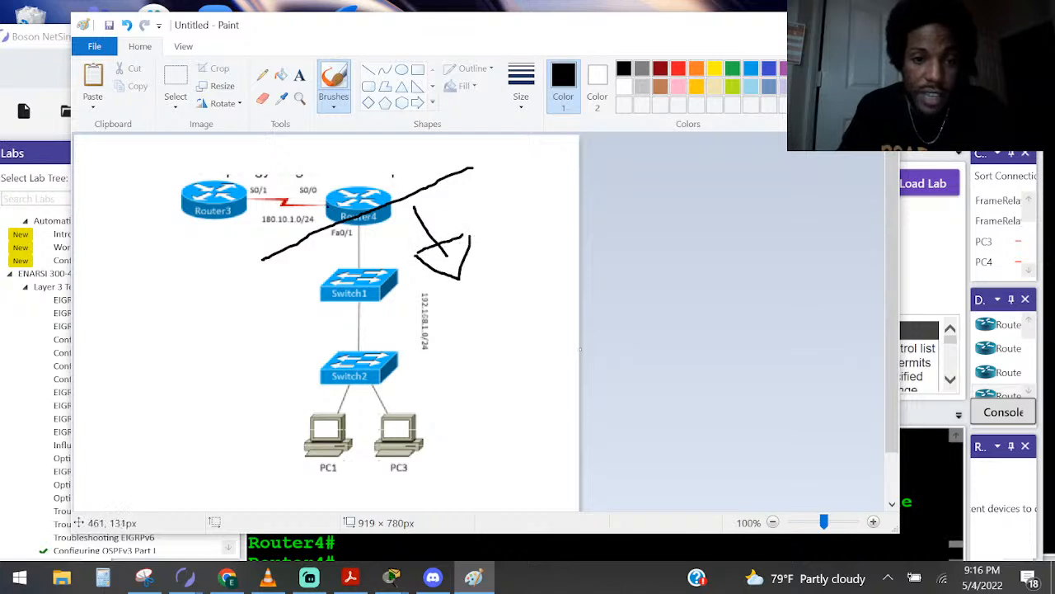
mouse_move(404, 190)
mouse_down()
mouse_move(371, 161)
mouse_move(455, 165)
mouse_move(326, 196)
mouse_up()
key(ctrl+z)
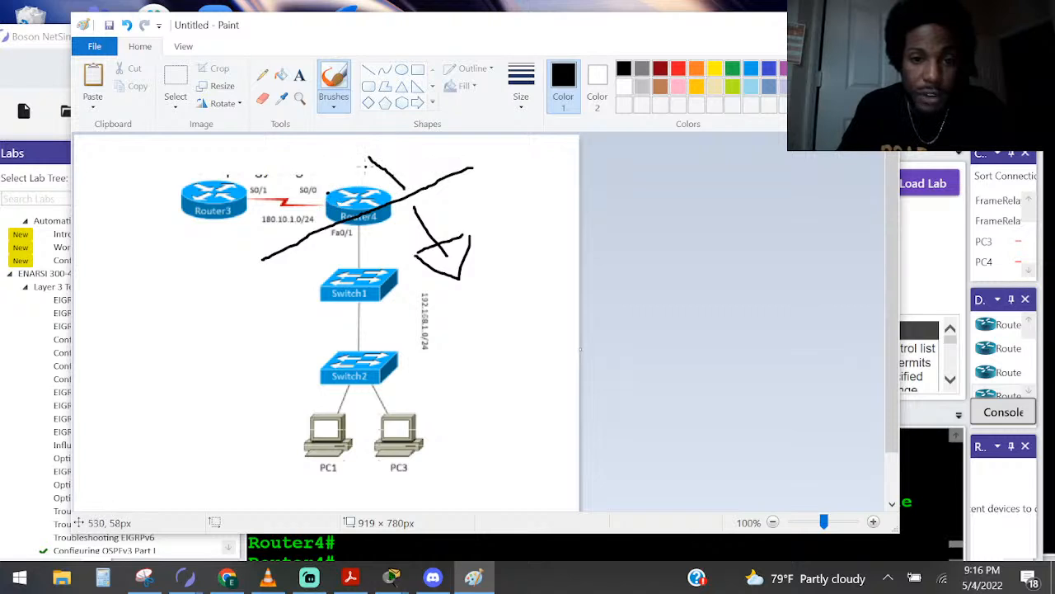
mouse_move(367, 145)
mouse_down()
mouse_move(404, 154)
mouse_move(368, 179)
mouse_up()
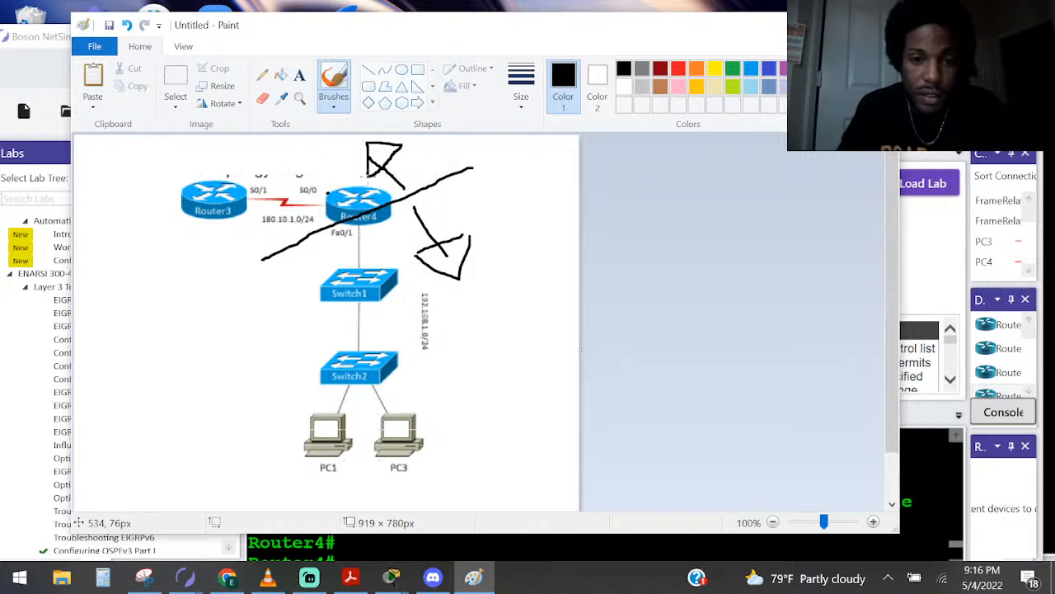
Handwrite LAN beside the switches and a W above Router3, undoing the extra stroke after the W
mouse_move(452, 314)
mouse_down()
mouse_move(456, 355)
mouse_move(497, 353)
mouse_move(519, 330)
mouse_move(504, 284)
mouse_up()
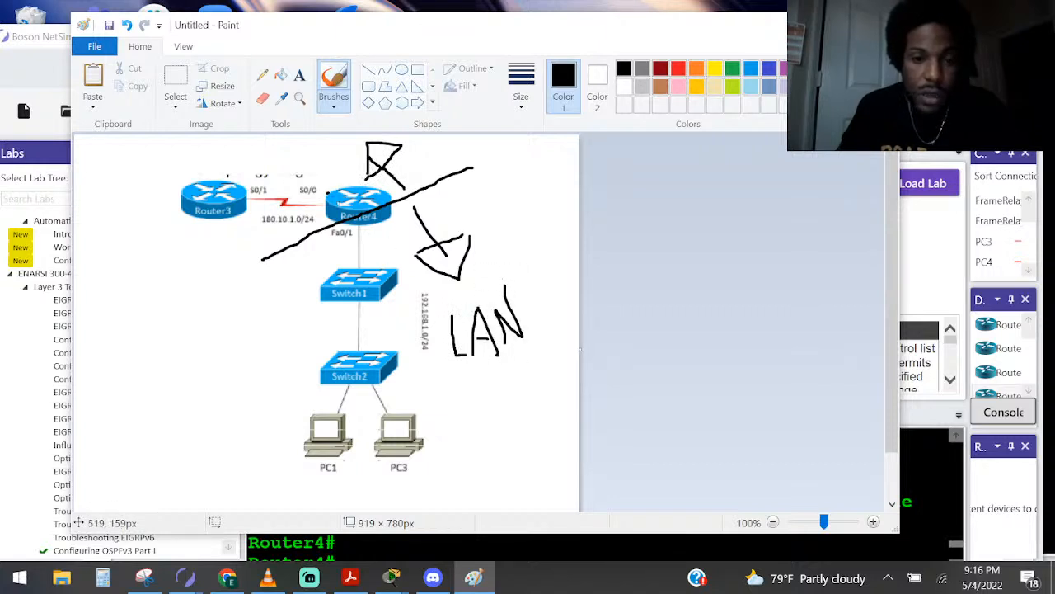
drag(229, 149, 254, 154)
key(ctrl+z)
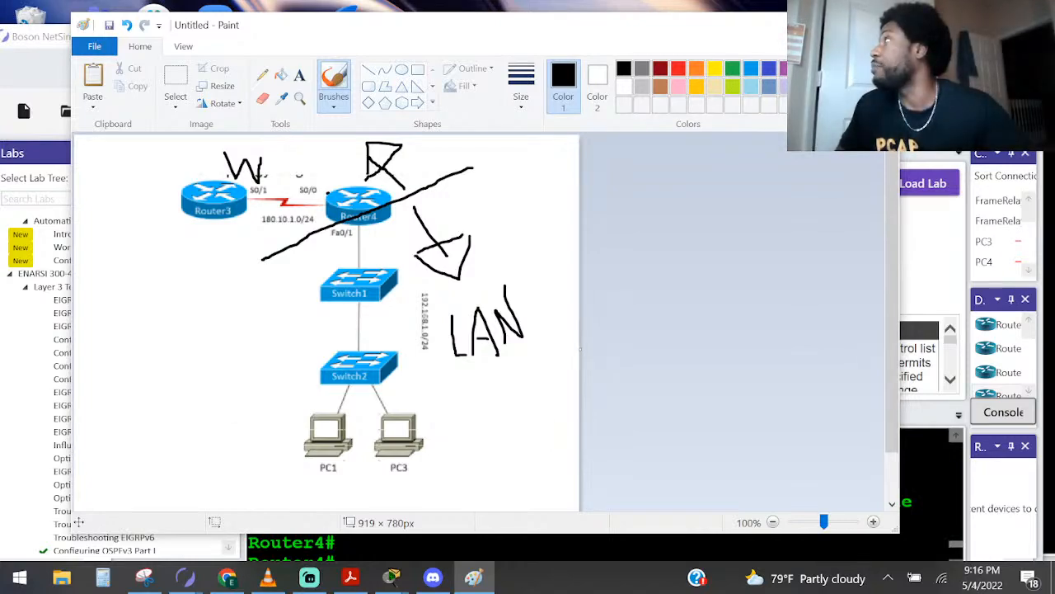
Read the Command Summary in the Lab Instructions window for the NAT commands, and return to the Paint diagram
mouse_move(1054, 208)
mouse_down()
mouse_move(548, 135)
mouse_move(609, 86)
mouse_up()
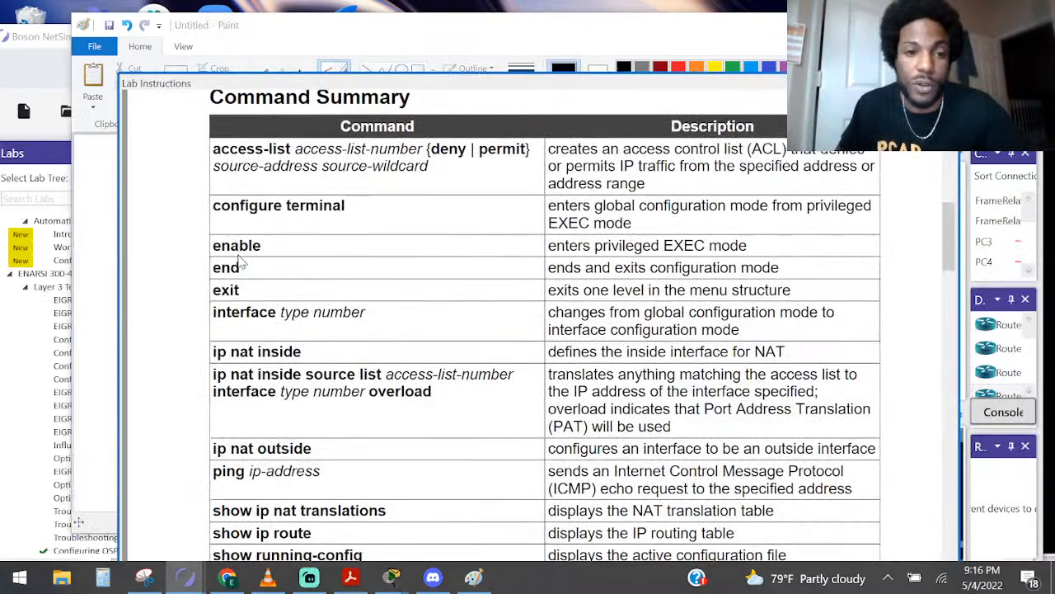
scroll(541, 325, down, 2)
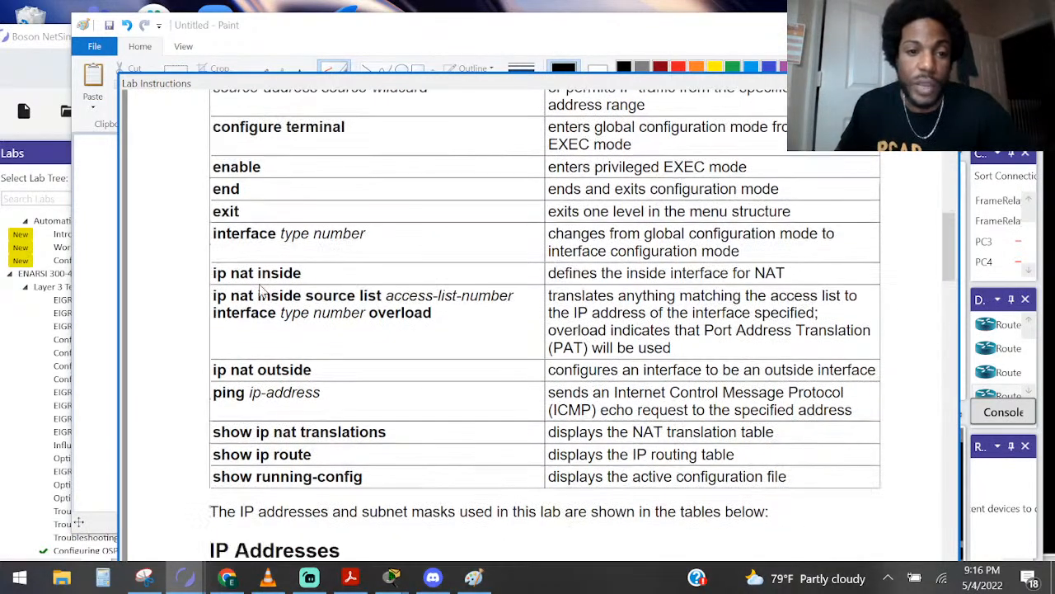
click(453, 48)
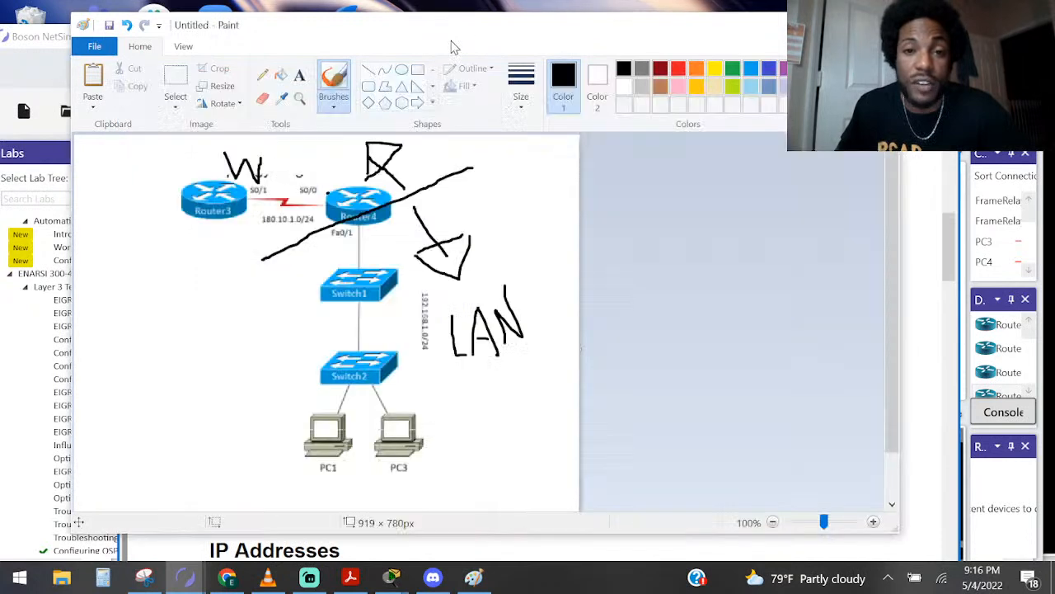
Circle Router4's Fa0/1 interface on the diagram, then try circling its S0/0 interface and undo that second mark
mouse_move(366, 222)
mouse_down()
mouse_move(343, 224)
mouse_move(359, 238)
mouse_move(362, 225)
mouse_up()
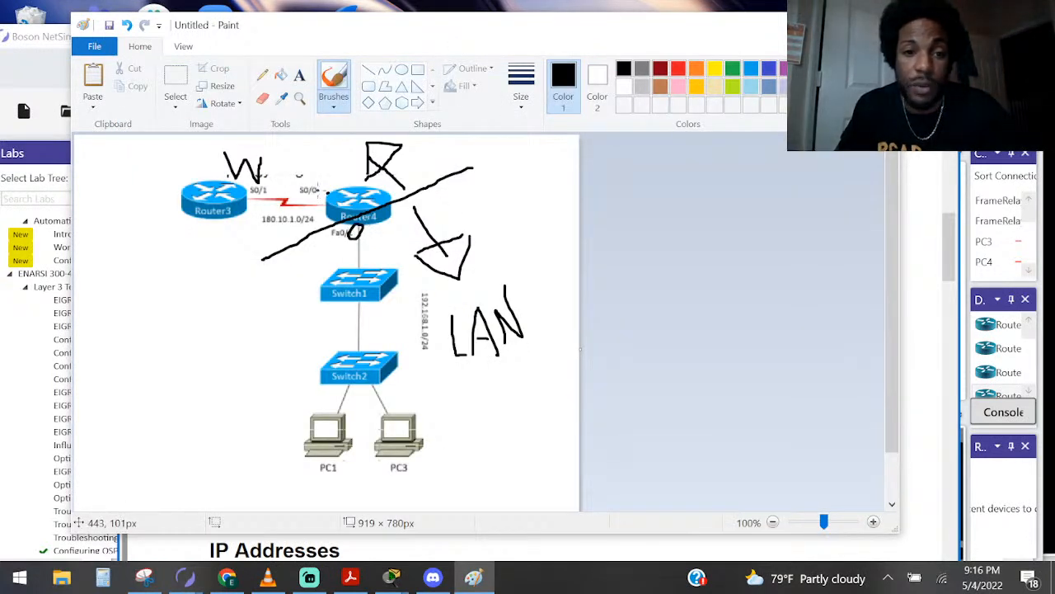
drag(325, 179, 313, 187)
key(ctrl+z)
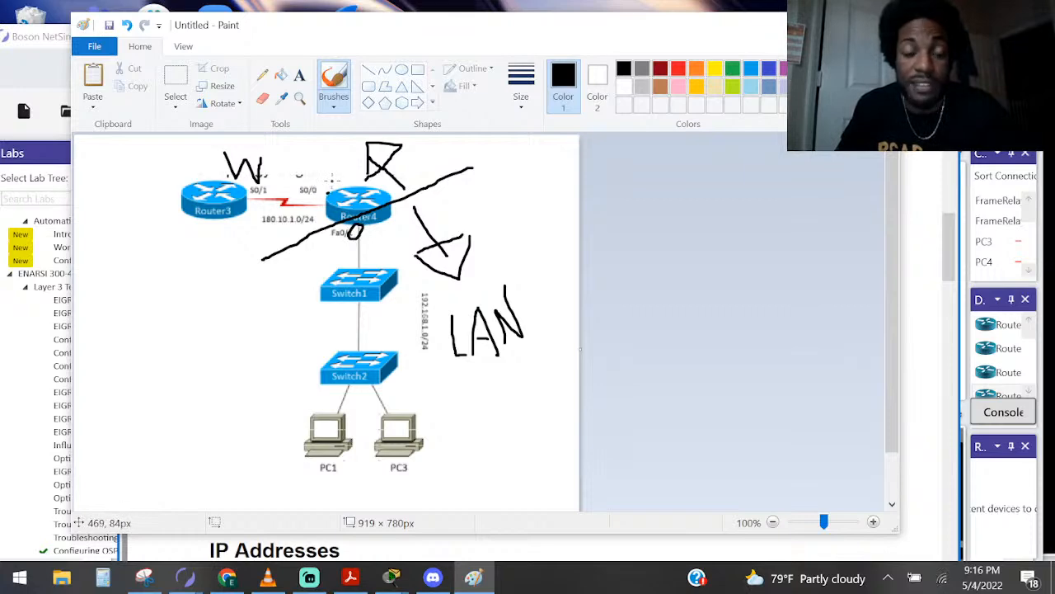
Switch to NetSim's Lab Instructions, read the IP address tables and Lab Tasks introduction, and move the window out of view
click(60, 52)
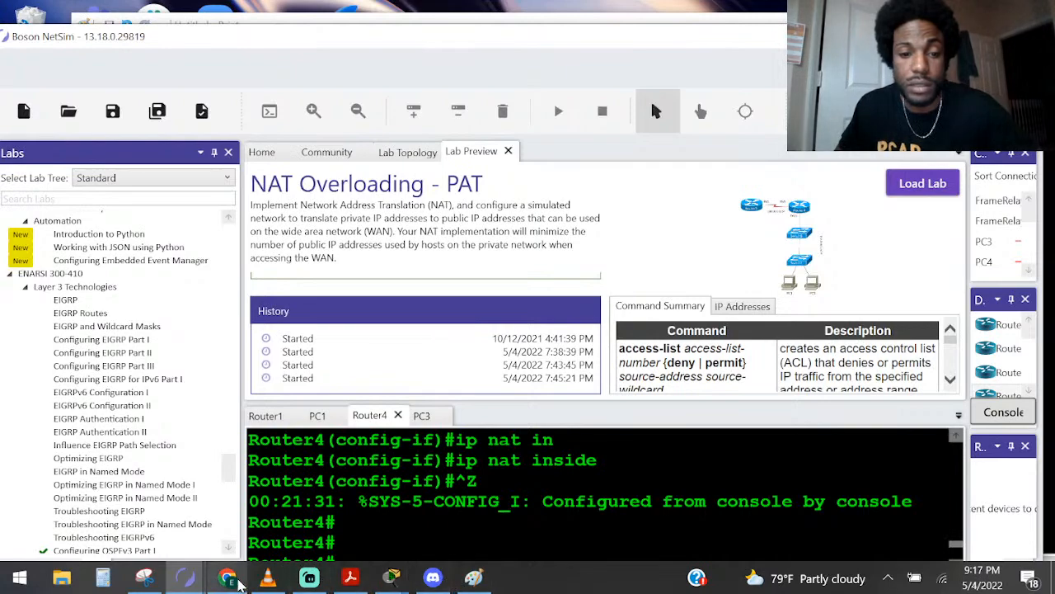
mouse_move(185, 577)
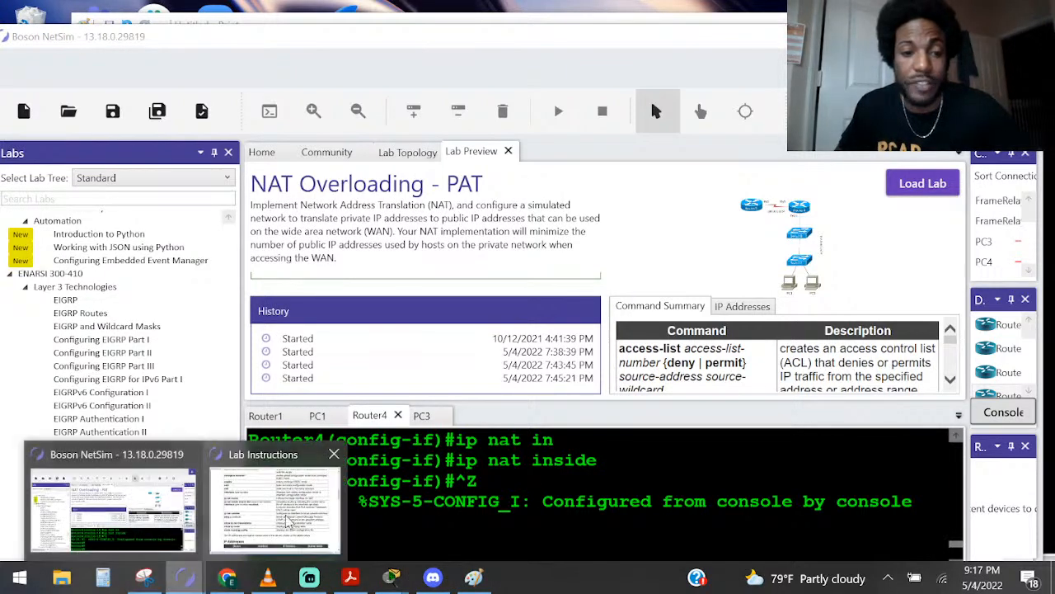
click(286, 516)
scroll(435, 244, down, 2)
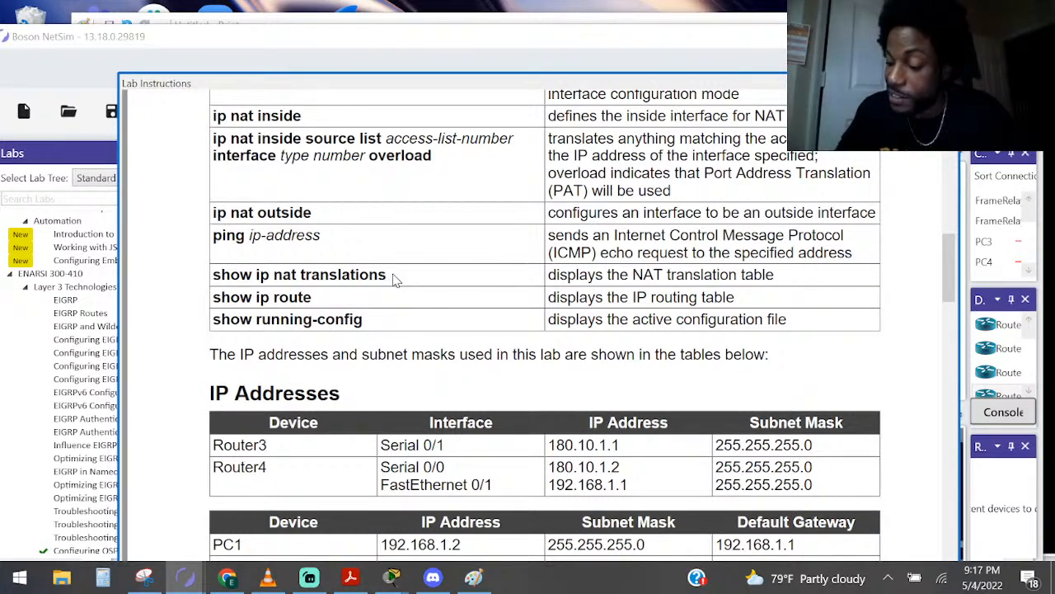
scroll(394, 279, down, 4)
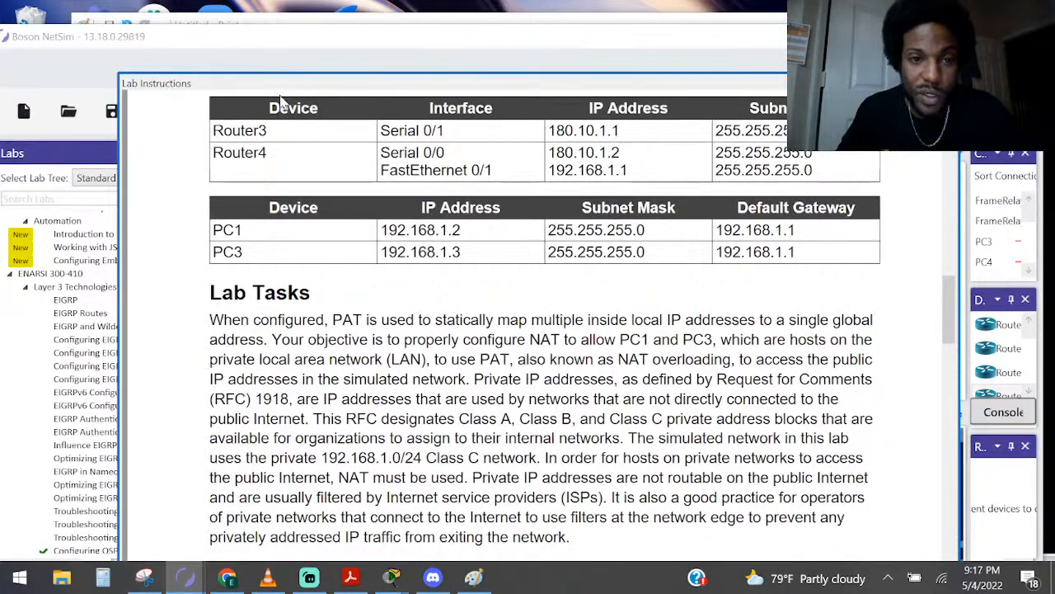
drag(280, 86, 1054, 90)
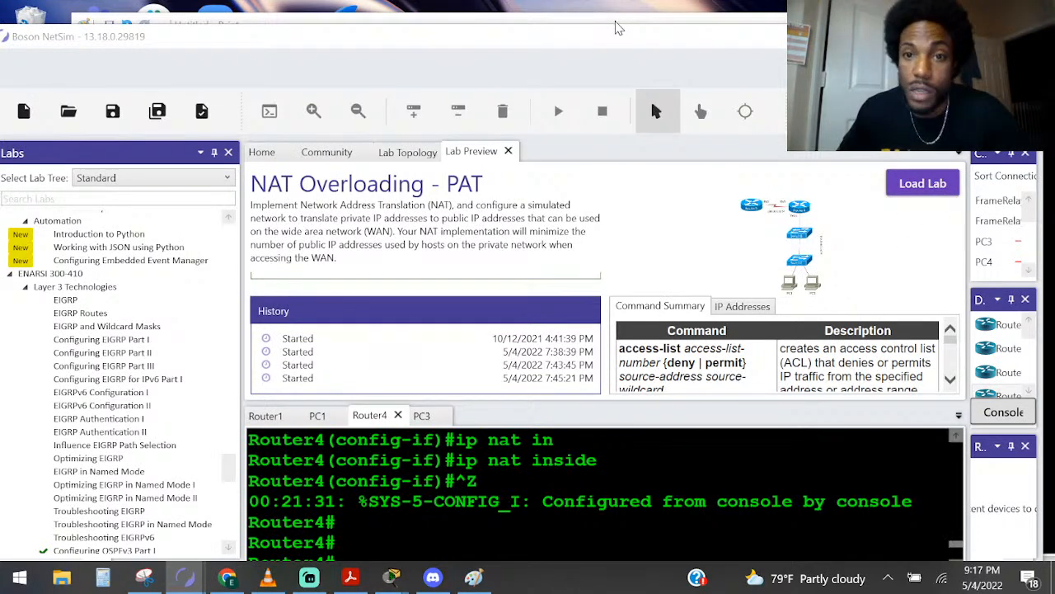
Return to Paint, circle PC1 and Router3 on the topology, and undo the trial stroke drawn between them
click(613, 30)
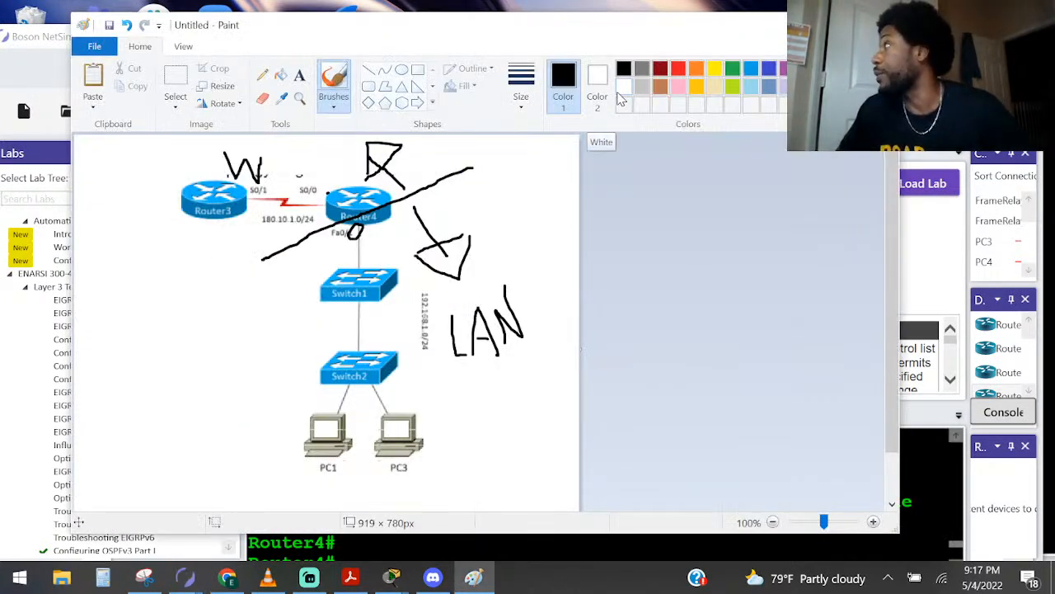
mouse_move(313, 468)
mouse_down()
mouse_move(346, 470)
mouse_move(306, 389)
mouse_move(312, 462)
mouse_move(328, 469)
mouse_up()
mouse_move(186, 205)
mouse_down()
mouse_move(200, 210)
mouse_move(228, 177)
mouse_move(179, 208)
mouse_up()
mouse_move(313, 397)
mouse_down()
mouse_move(338, 355)
mouse_move(343, 202)
mouse_move(231, 187)
mouse_up()
key(ctrl+z)
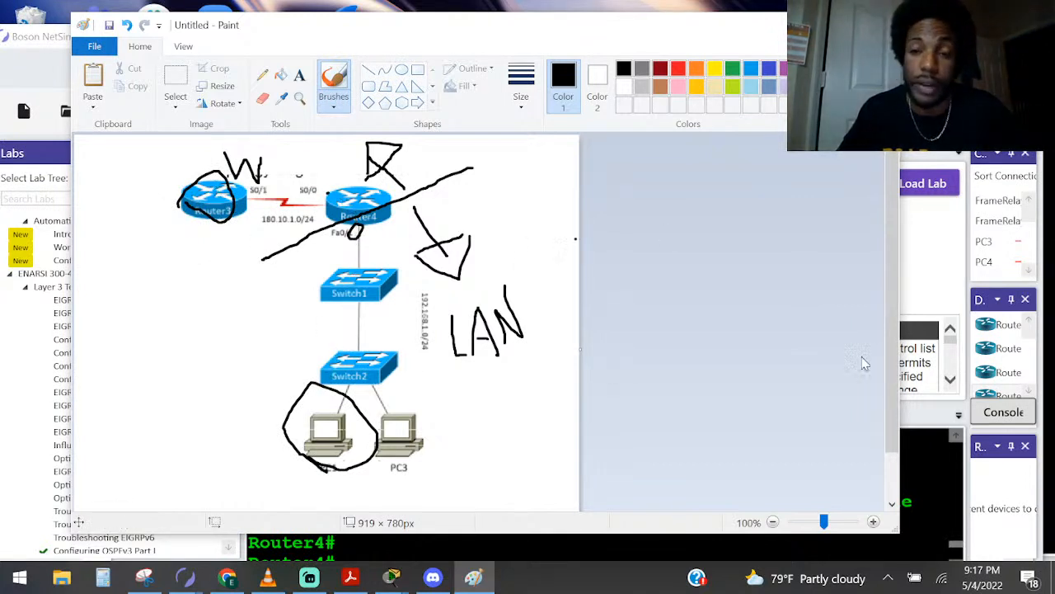
Switch back to Boson NetSim, enlarge its window, narrow the Labs pane, and show the PC1 console
click(925, 460)
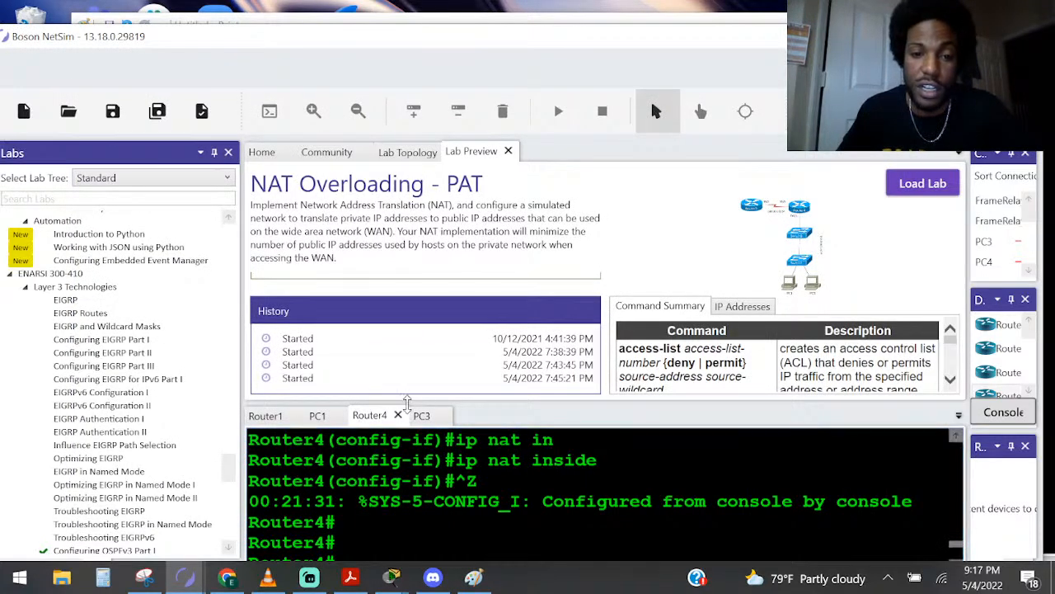
double_click(300, 47)
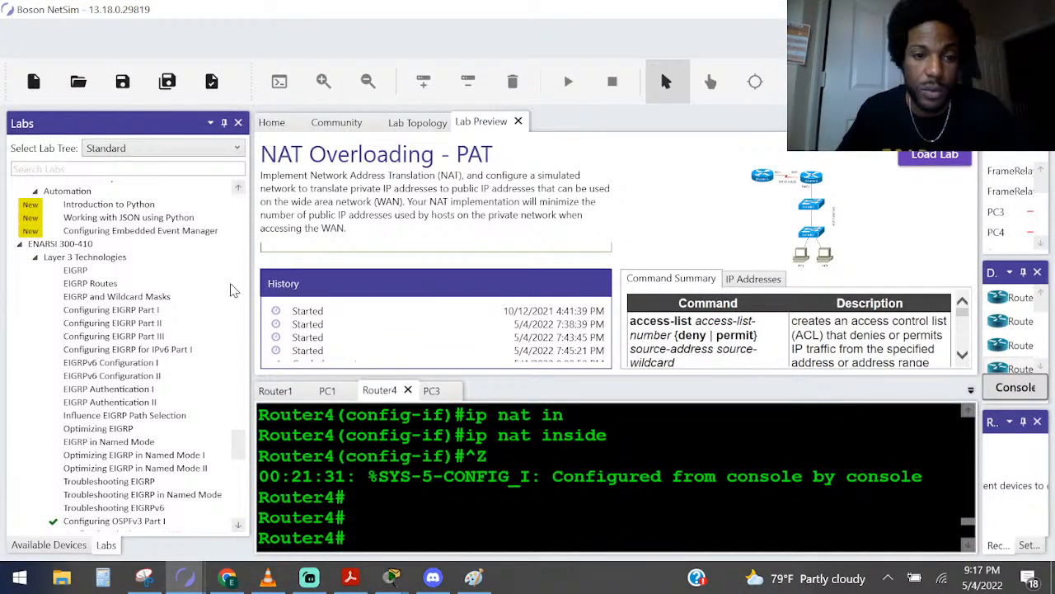
drag(251, 294, 136, 297)
click(216, 391)
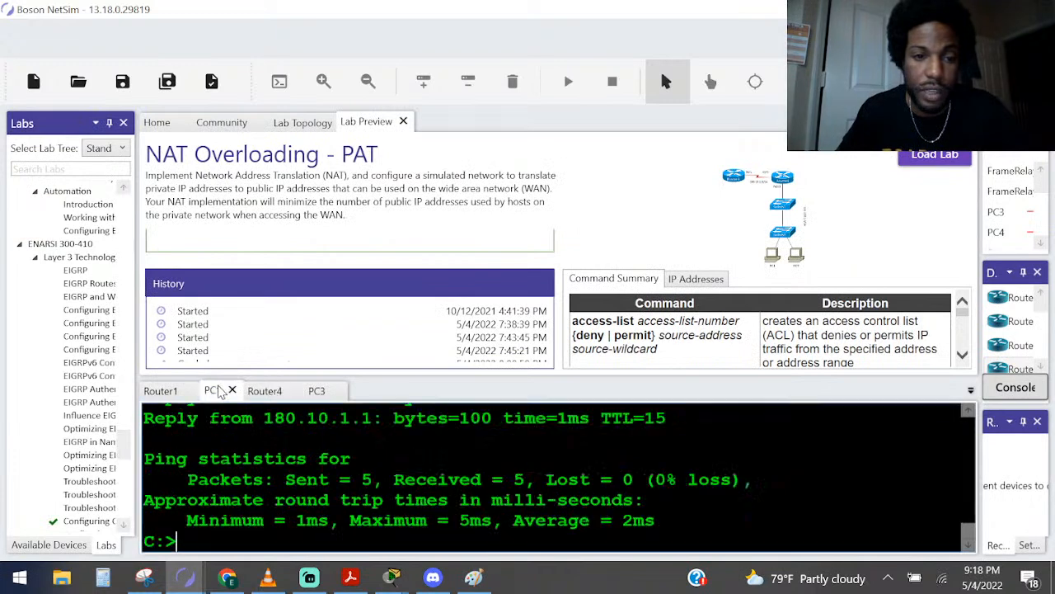
Show the lab topology and open PC2's console
click(295, 122)
double_click(549, 301)
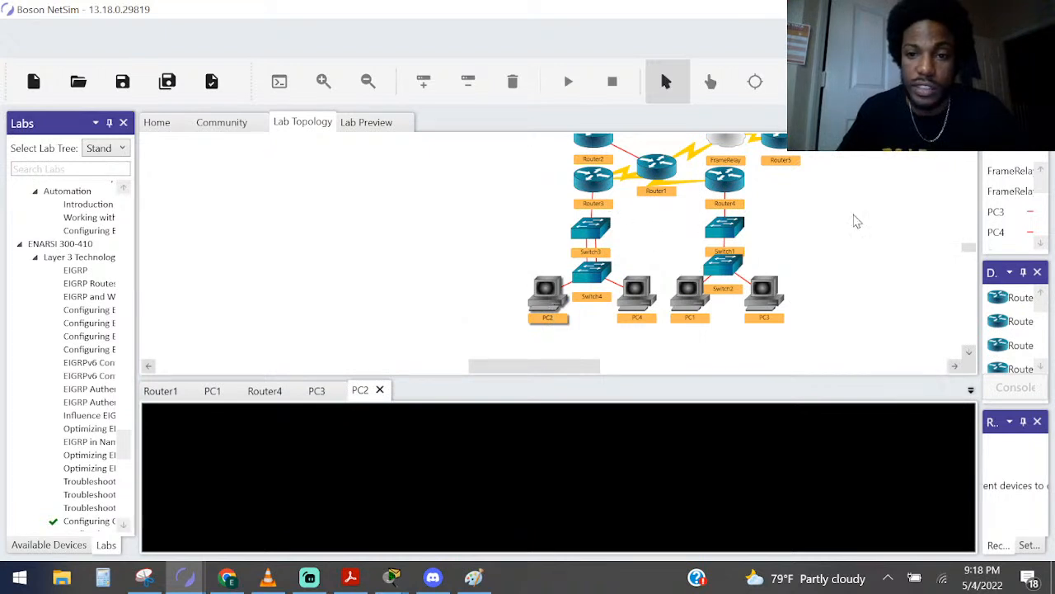
scroll(907, 218, down, 1)
drag(521, 373, 579, 371)
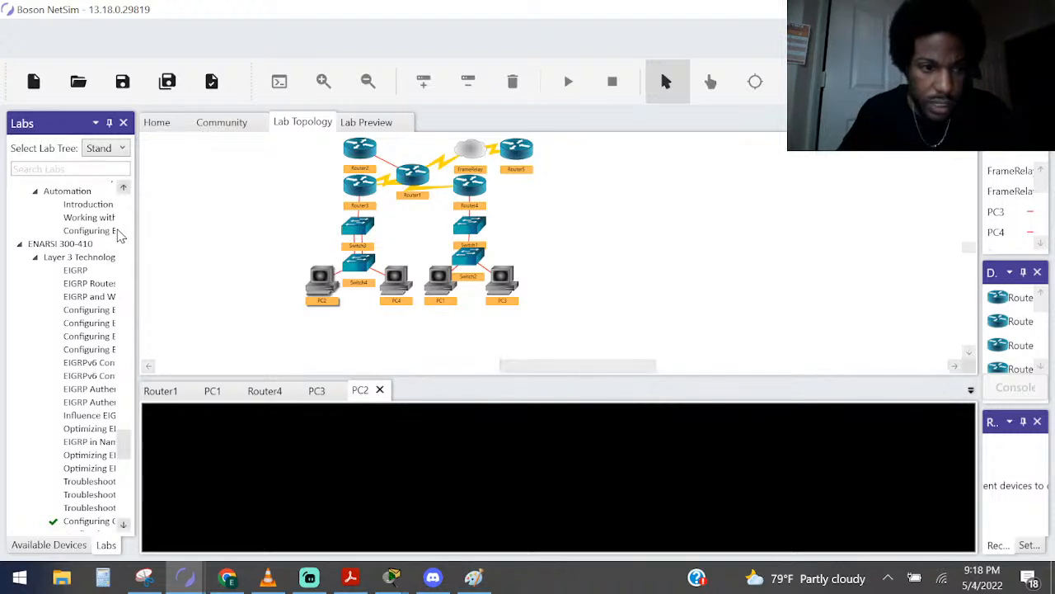
Load the NAT Overloading lab from the lab list without saving the current lab's changes
click(124, 188)
drag(124, 189, 123, 189)
click(104, 221)
double_click(106, 224)
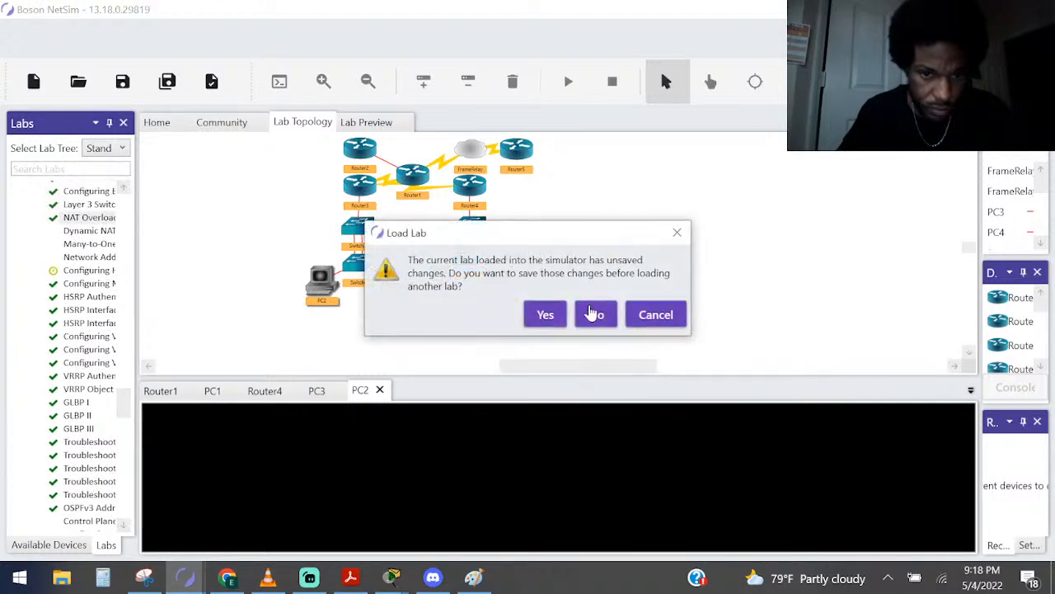
click(596, 314)
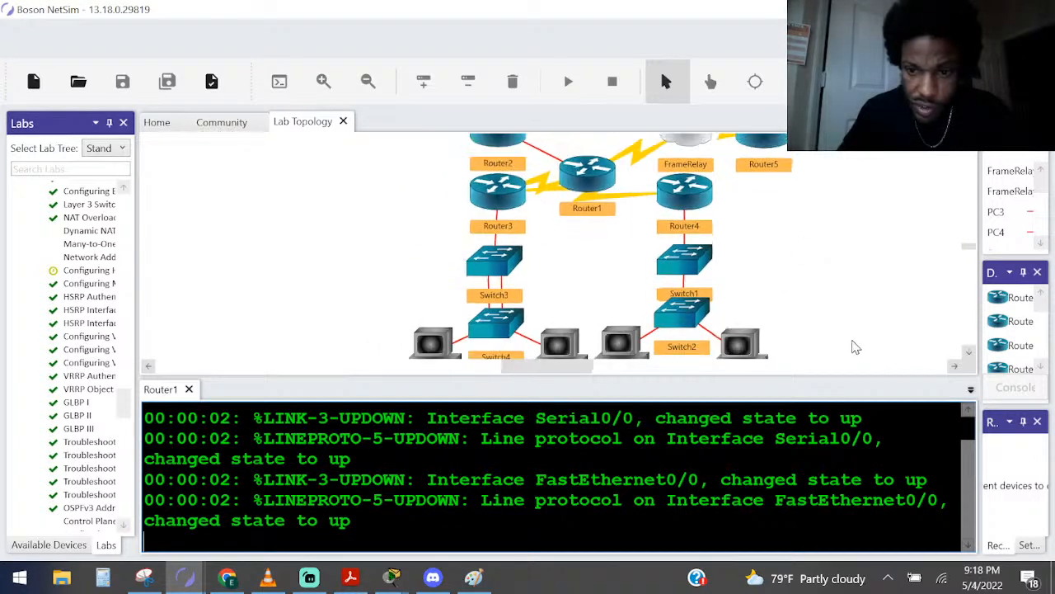
Highlight the branch from Router4 through the switches to PC1 and compare it with the diagram in Paint
drag(852, 350, 625, 176)
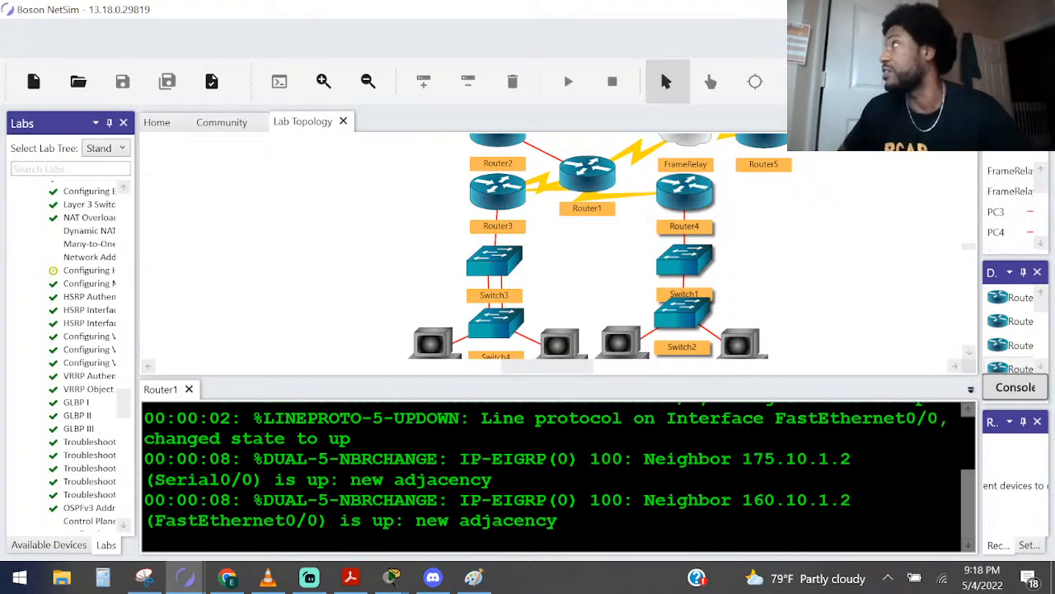
drag(1054, 276, 1054, 151)
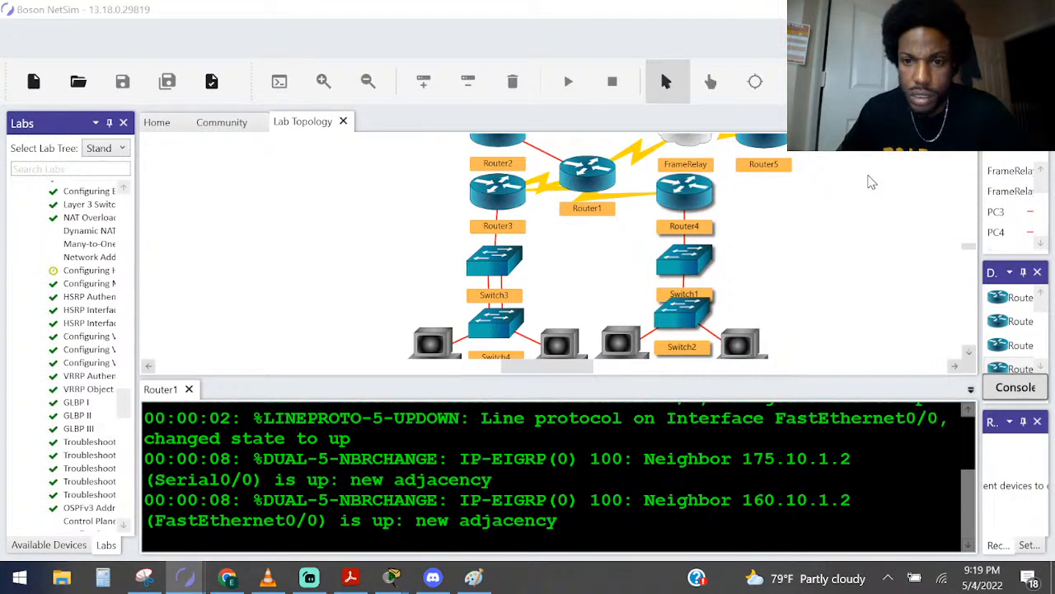
scroll(872, 189, down, 1)
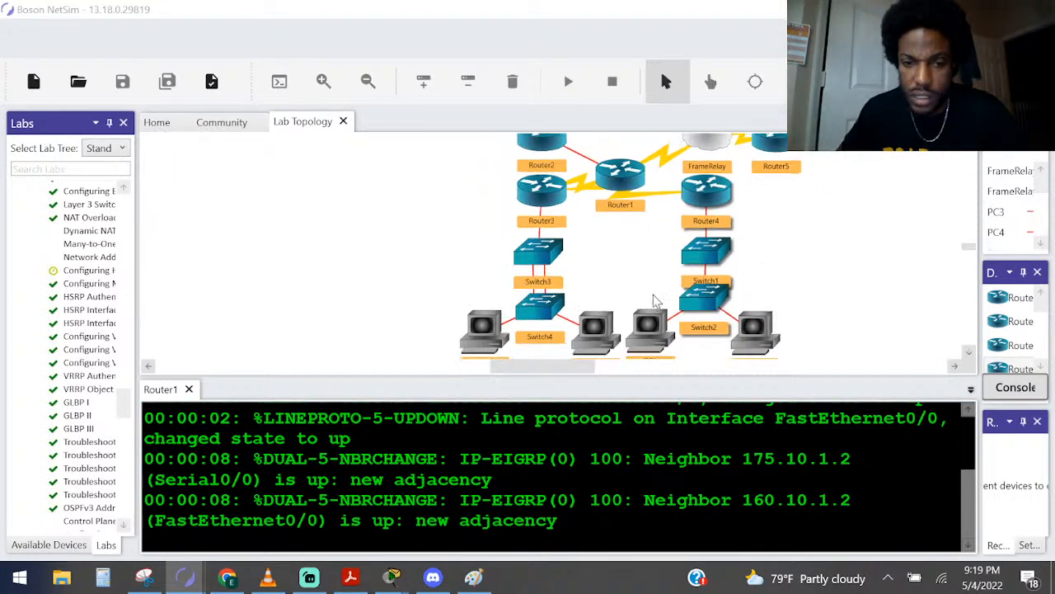
click(470, 577)
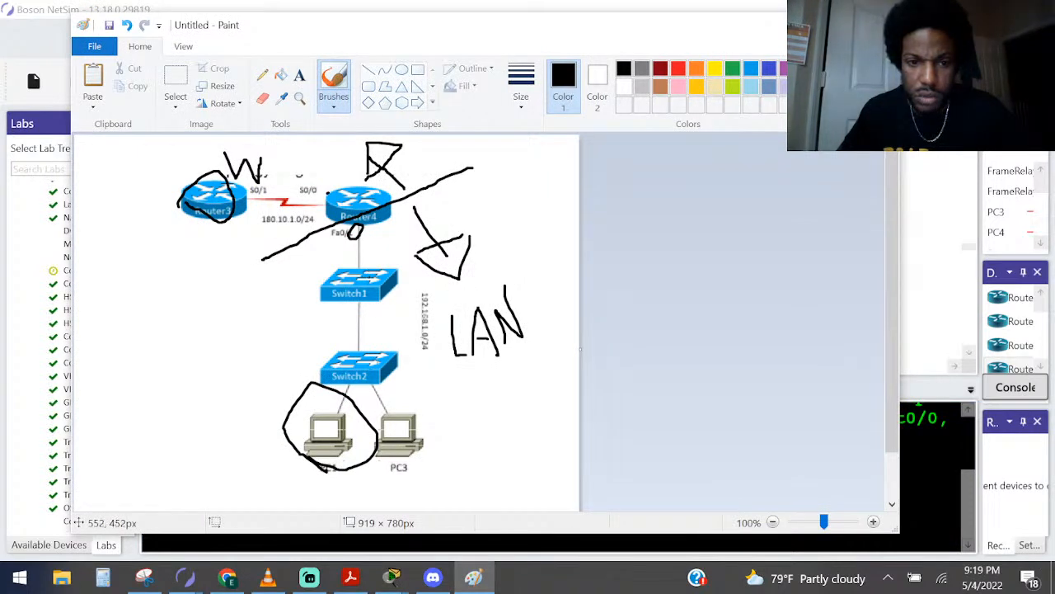
key(alt+Tab)
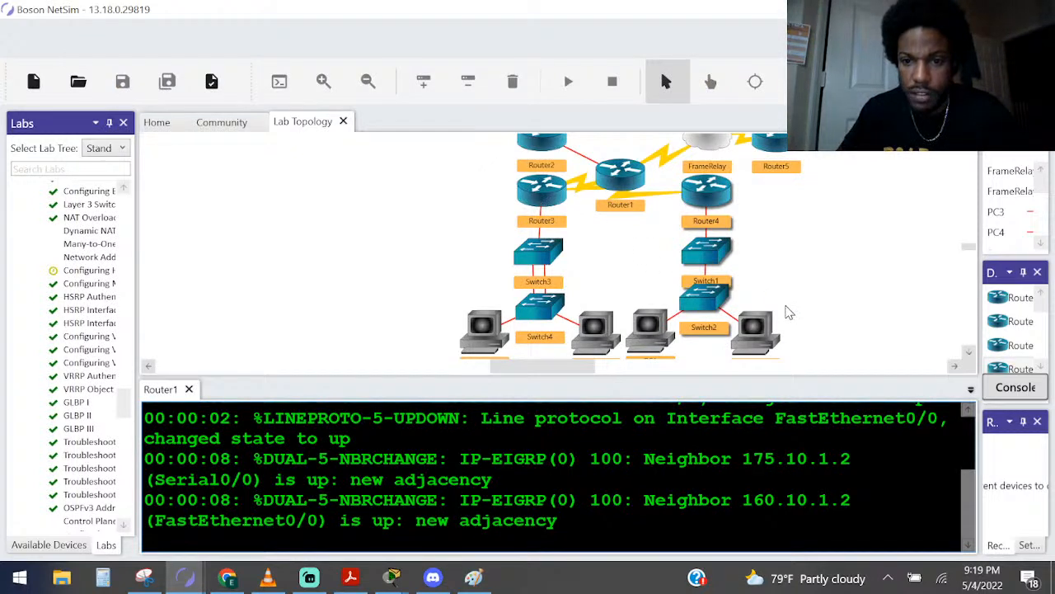
drag(813, 339, 647, 187)
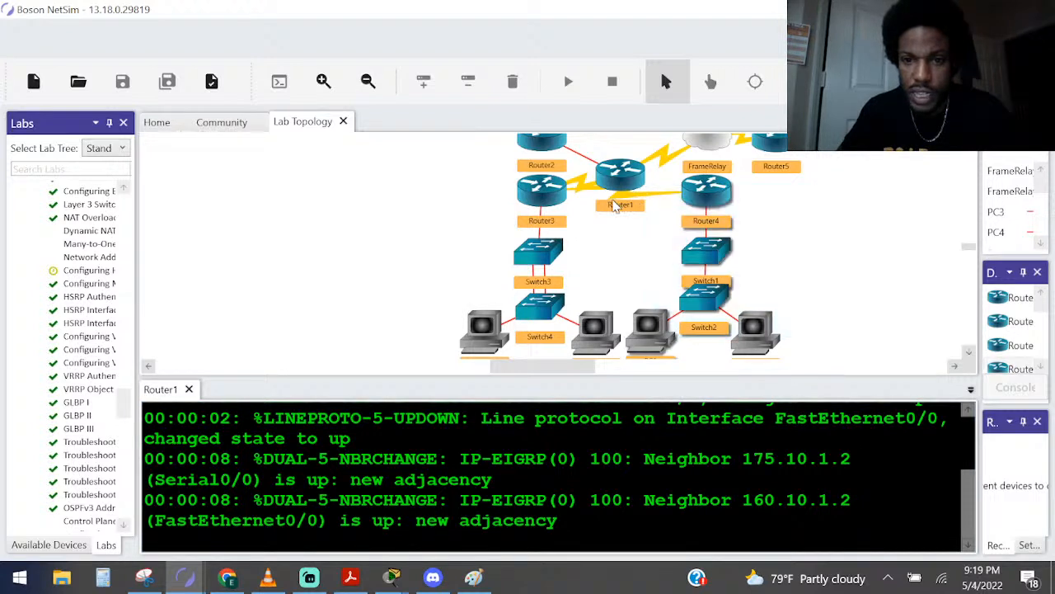
Move the Switch3 branch lower on the topology and place Router3 below Router1, between Router1 and Switch3
click(556, 197)
drag(556, 197, 501, 224)
drag(636, 229, 449, 380)
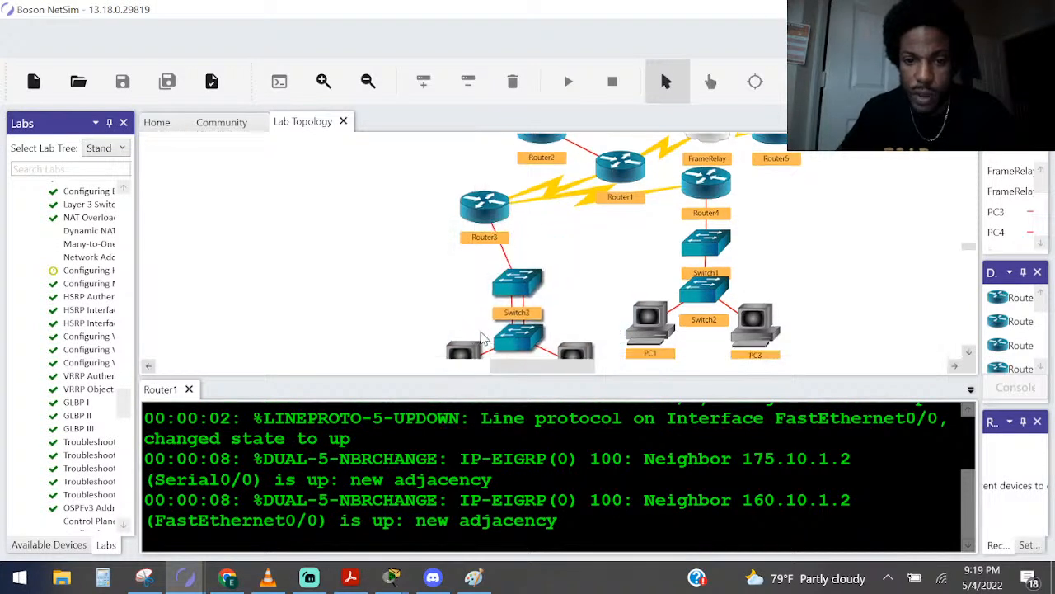
drag(487, 223, 583, 252)
Select the Router4-to-PCs branch, check it against the Paint diagram, and return to Boson NetSim
drag(546, 203, 822, 339)
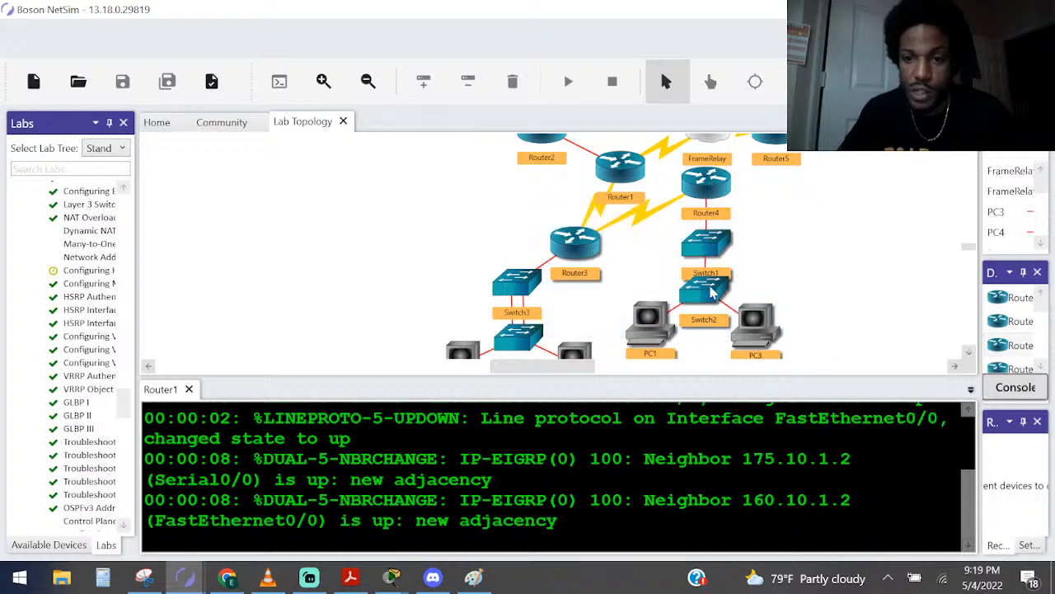
click(473, 577)
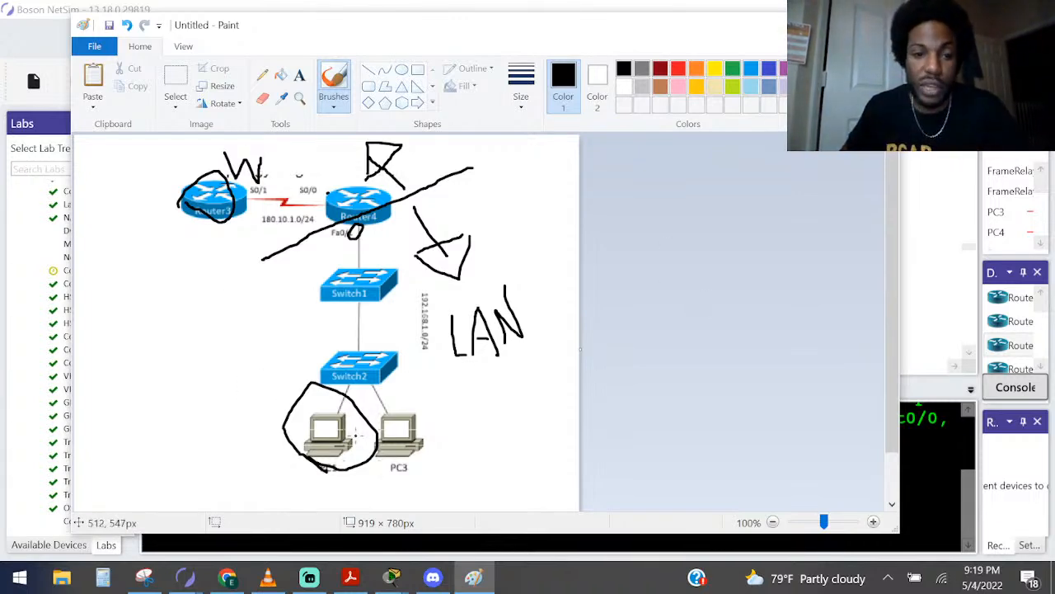
click(928, 499)
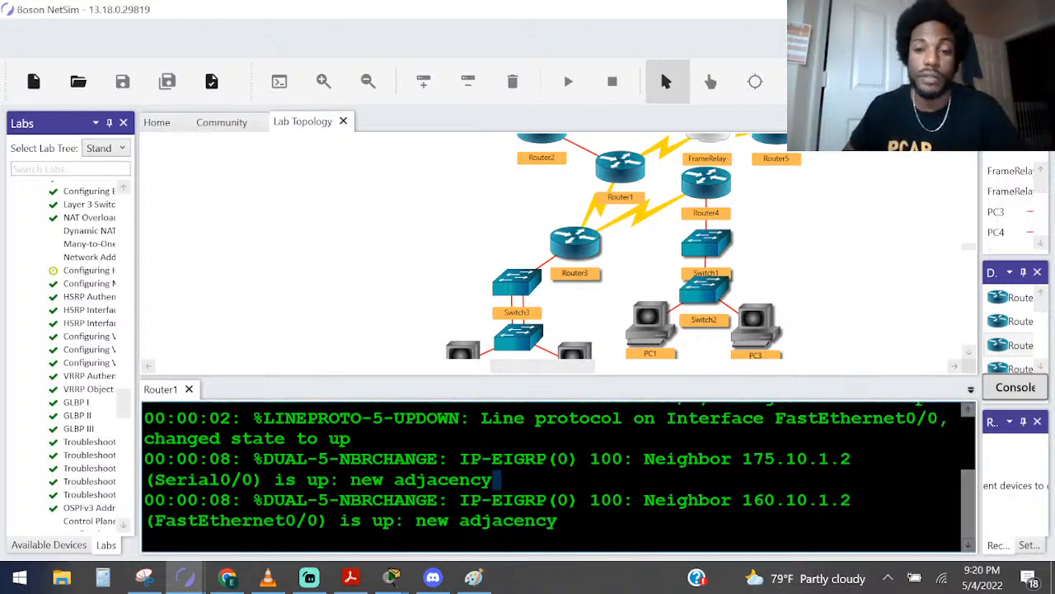
Open PC1's console, then shift the Router4 branch away from Router1 and place Router3 directly beneath Router1
double_click(645, 332)
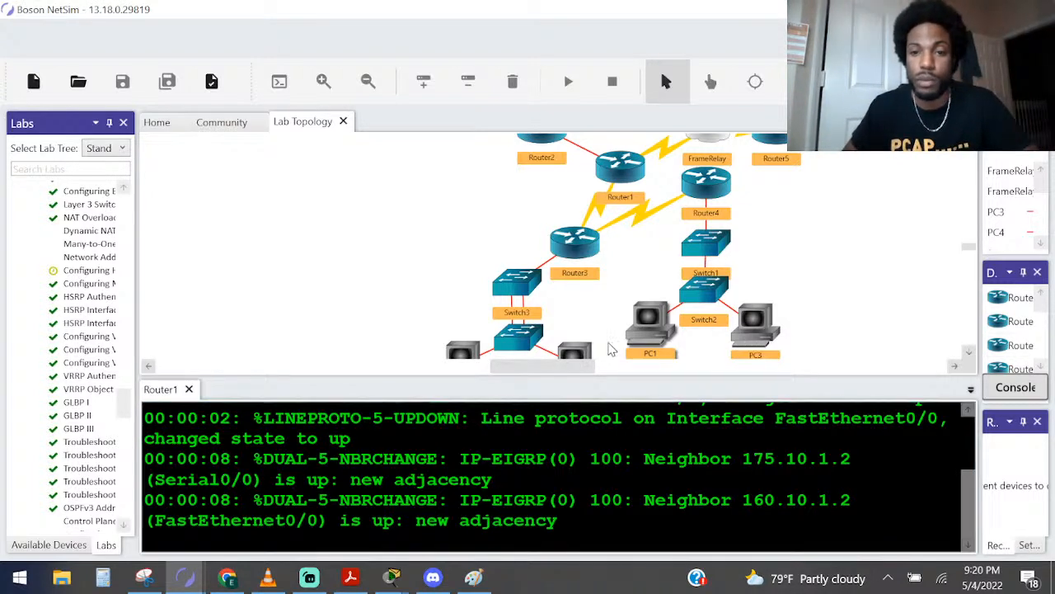
drag(575, 367, 600, 366)
scroll(651, 281, down, 3)
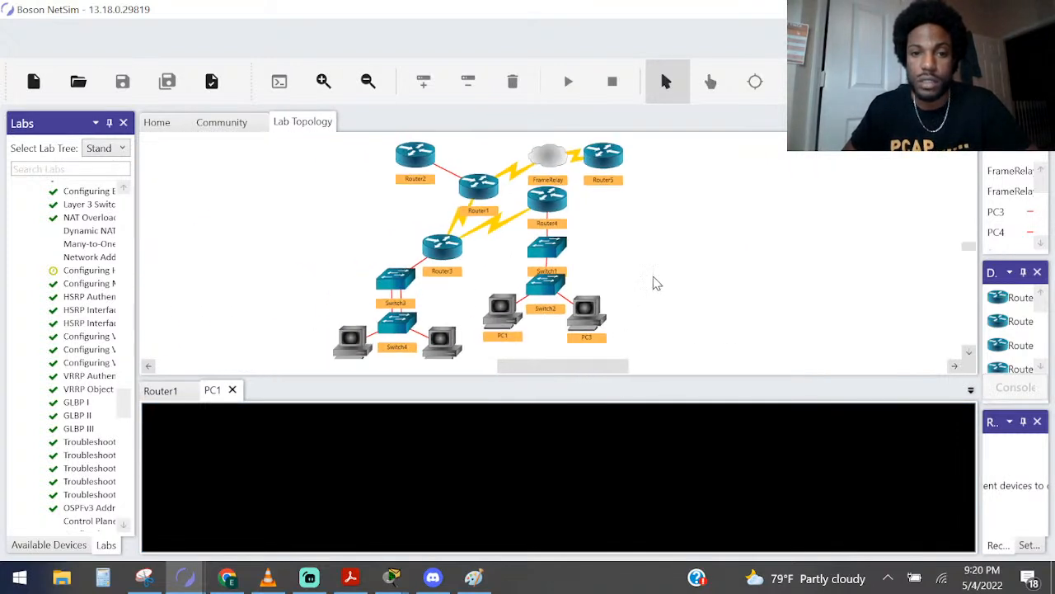
drag(669, 336, 597, 236)
drag(448, 253, 490, 249)
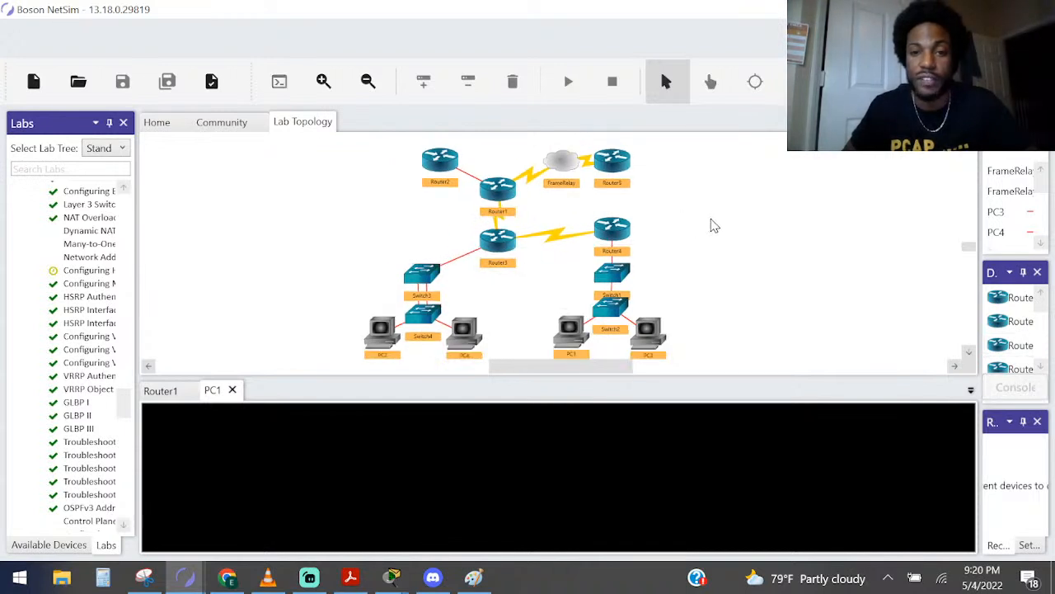
Ping 180.10.1.1 from PC1's console
click(659, 462)
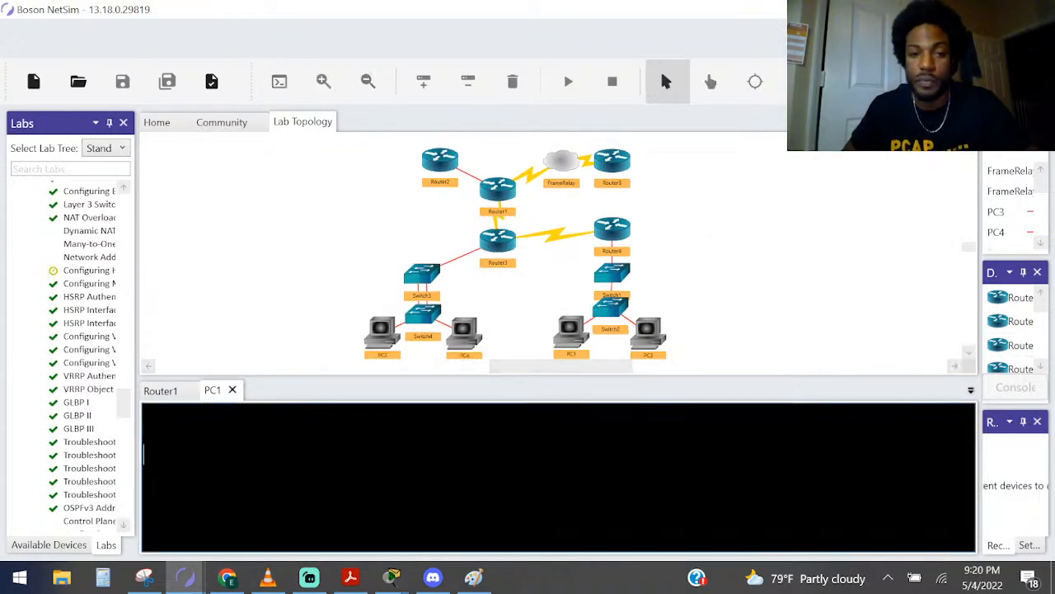
key(Return)
key(Return)
key(Return)
text(ping )
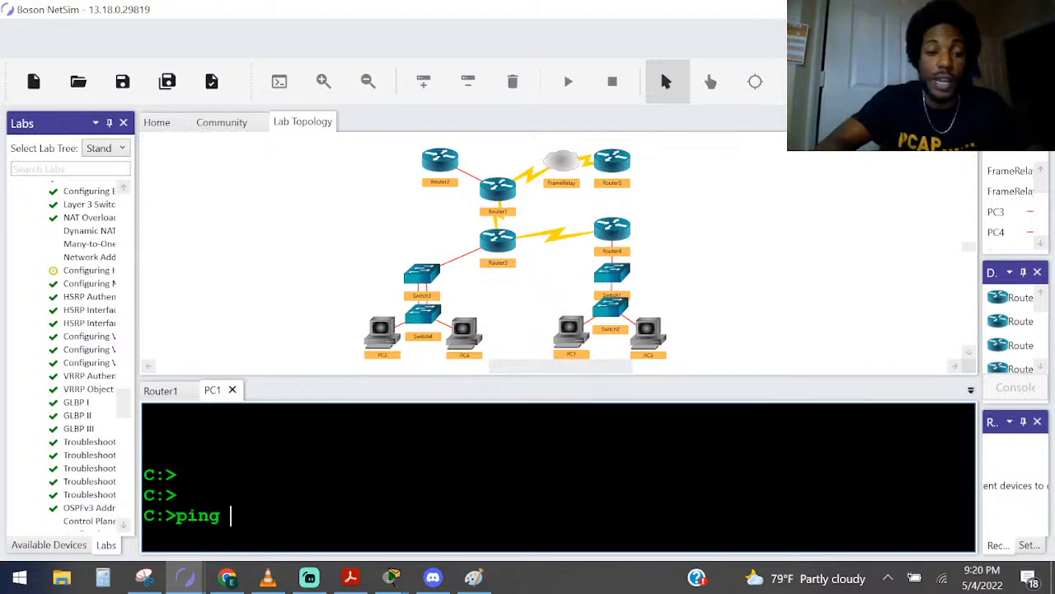
text(180.10.1.1)
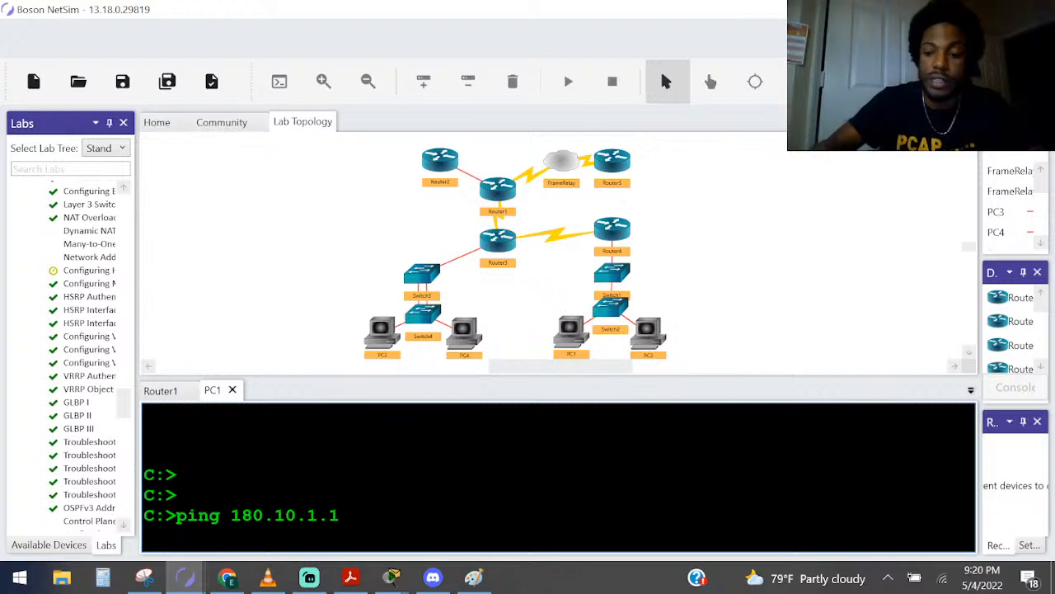
key(Return)
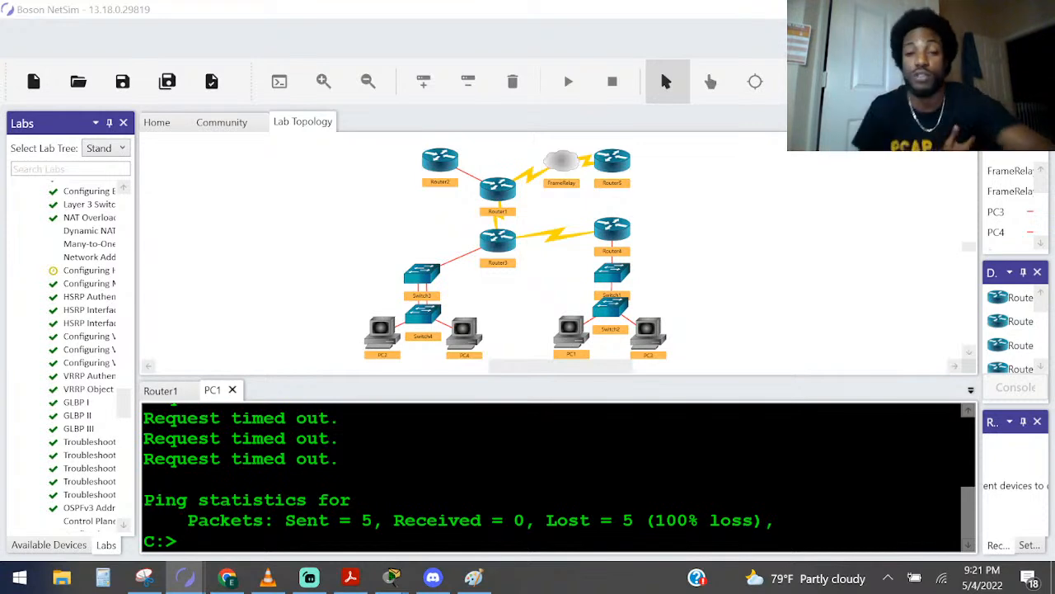
Open Router4's console and bring up its command prompt
double_click(614, 231)
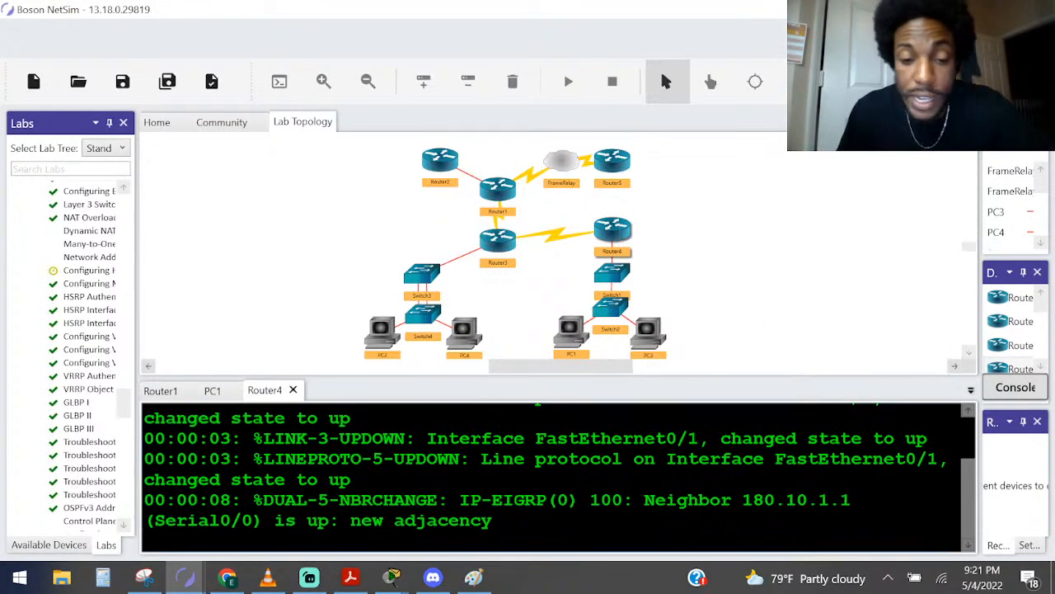
key(Return)
key(Return)
key(Return)
key(Return)
key(Return)
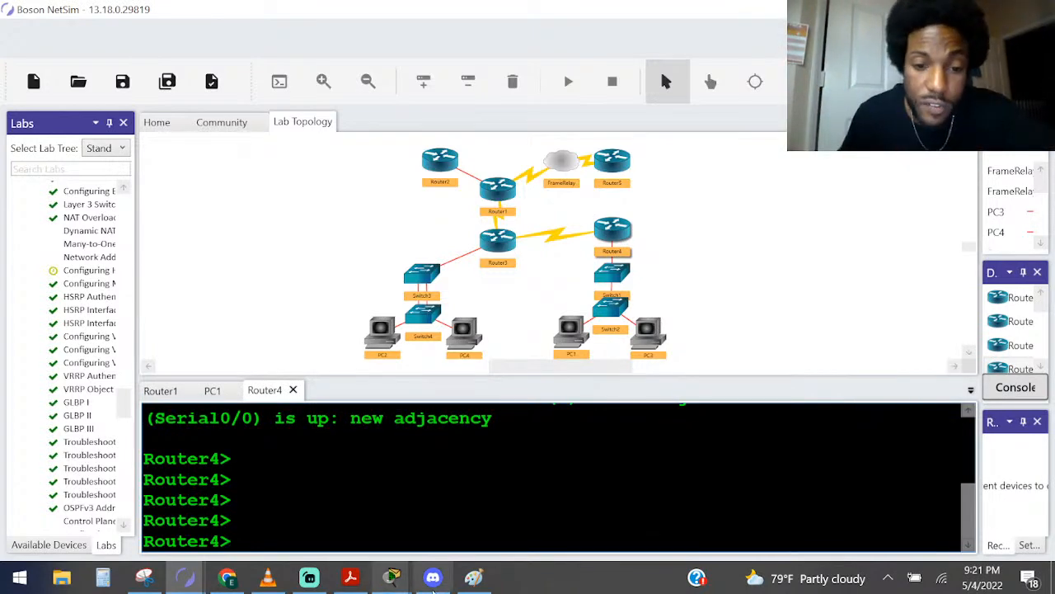
Switch to Paint, circle the LAN label, and try freehand strokes from the LAN side across Router4
click(474, 577)
mouse_move(458, 383)
mouse_down()
mouse_move(509, 259)
mouse_move(434, 367)
mouse_up()
mouse_move(406, 265)
mouse_down()
mouse_move(363, 201)
mouse_move(295, 169)
mouse_up()
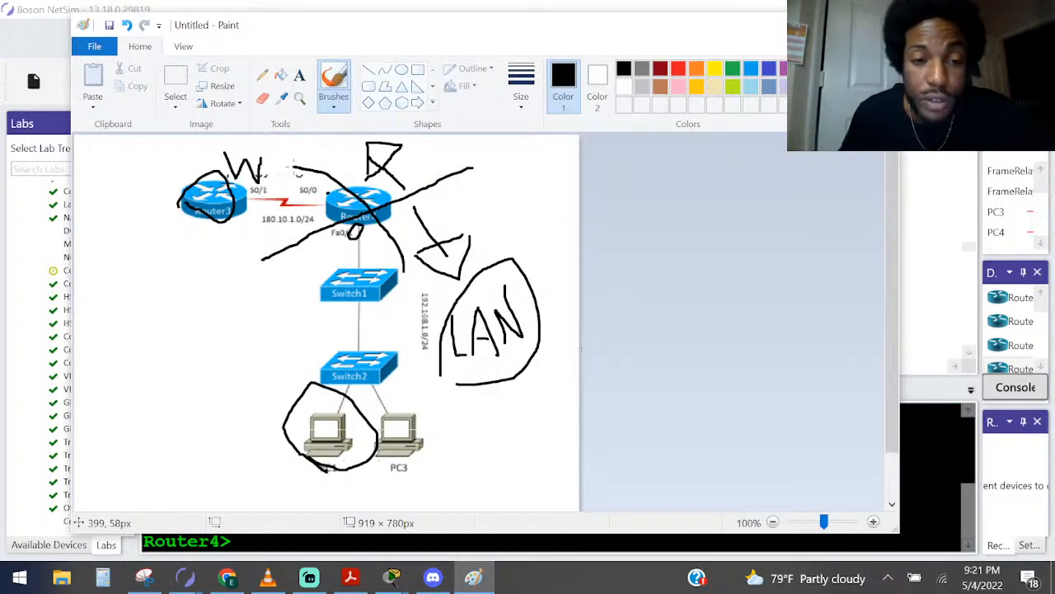
key(ctrl+z)
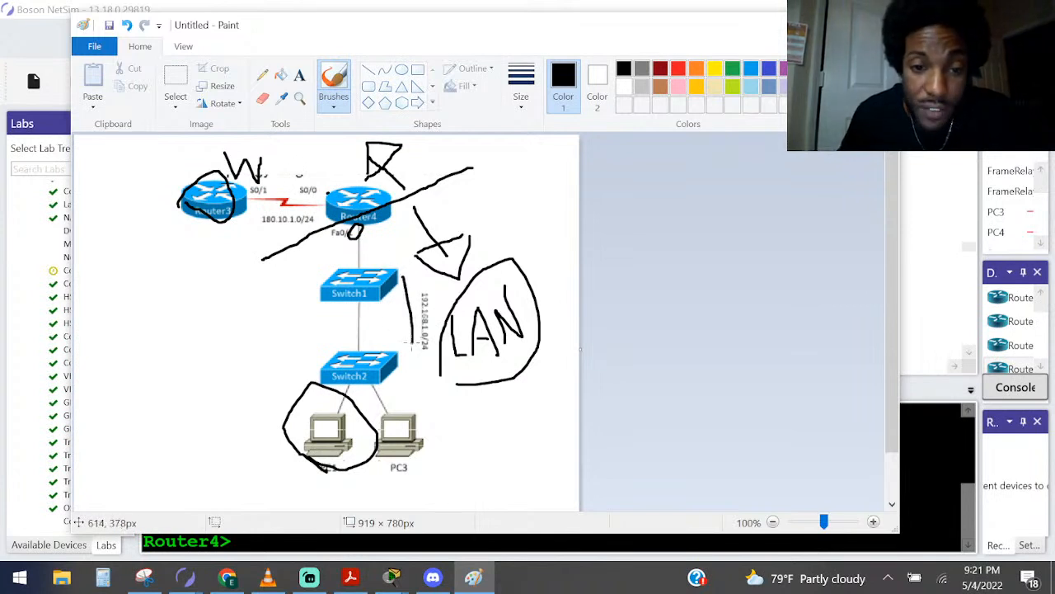
drag(367, 240, 305, 174)
key(ctrl+z)
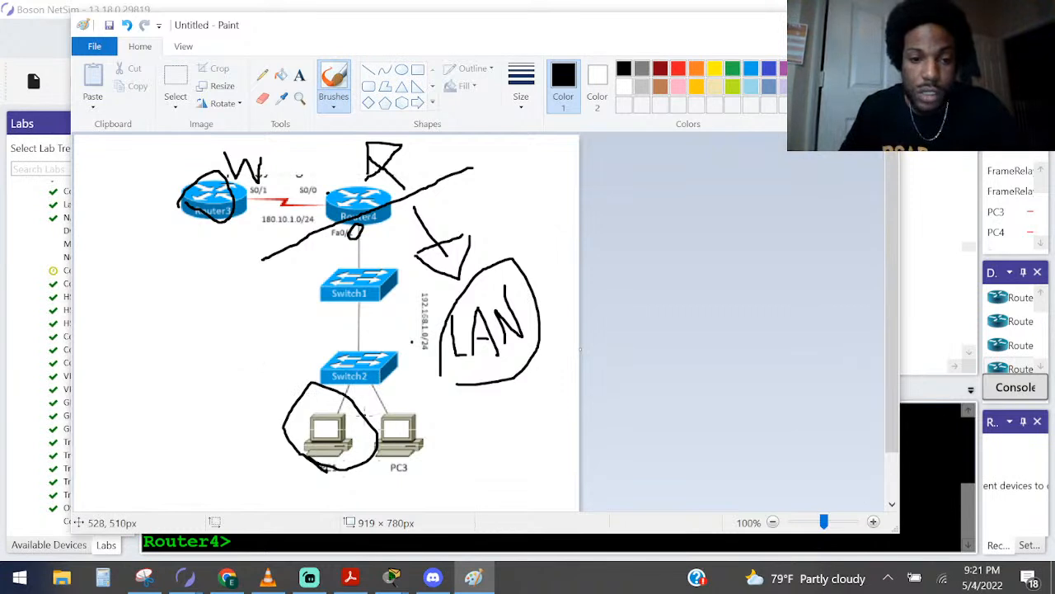
mouse_move(396, 396)
mouse_down()
mouse_move(267, 388)
mouse_move(427, 455)
mouse_move(401, 371)
mouse_up()
key(ctrl+z)
mouse_move(418, 280)
mouse_down()
mouse_move(409, 360)
mouse_move(428, 365)
mouse_move(438, 332)
mouse_up()
Undo all the freehand annotations on the diagram, keeping the pasted topology picture
key(ctrl+z)
key(ctrl+z)
key(ctrl+z)
key(ctrl+z)
key(ctrl+z)
key(ctrl+z)
key(ctrl+z)
key(ctrl+z)
key(ctrl+z)
key(ctrl+z)
key(ctrl+z)
key(ctrl+z)
key(ctrl+z)
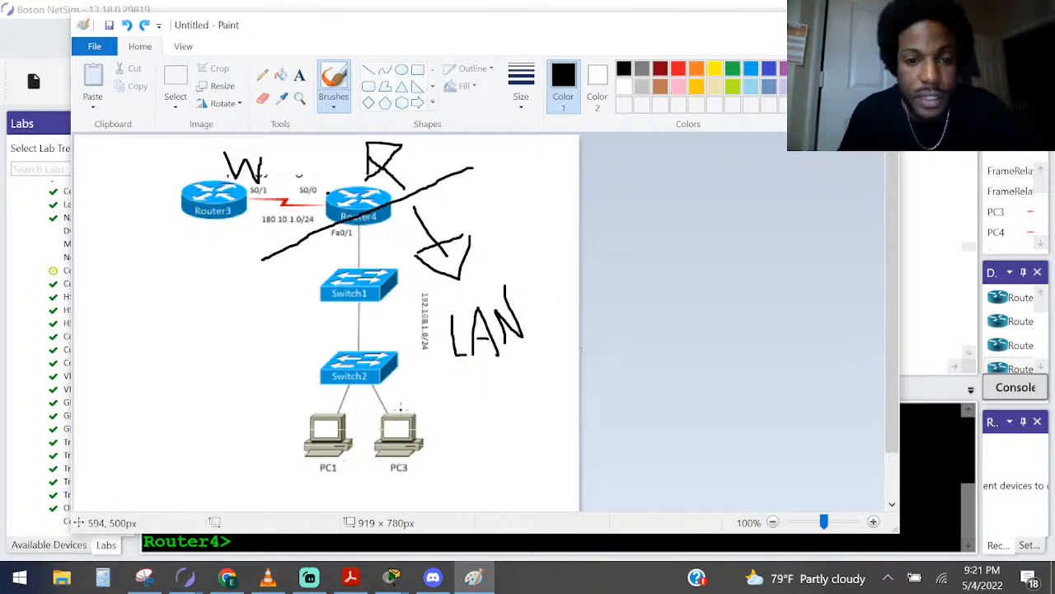
key(ctrl+z)
key(ctrl+z)
key(ctrl+z)
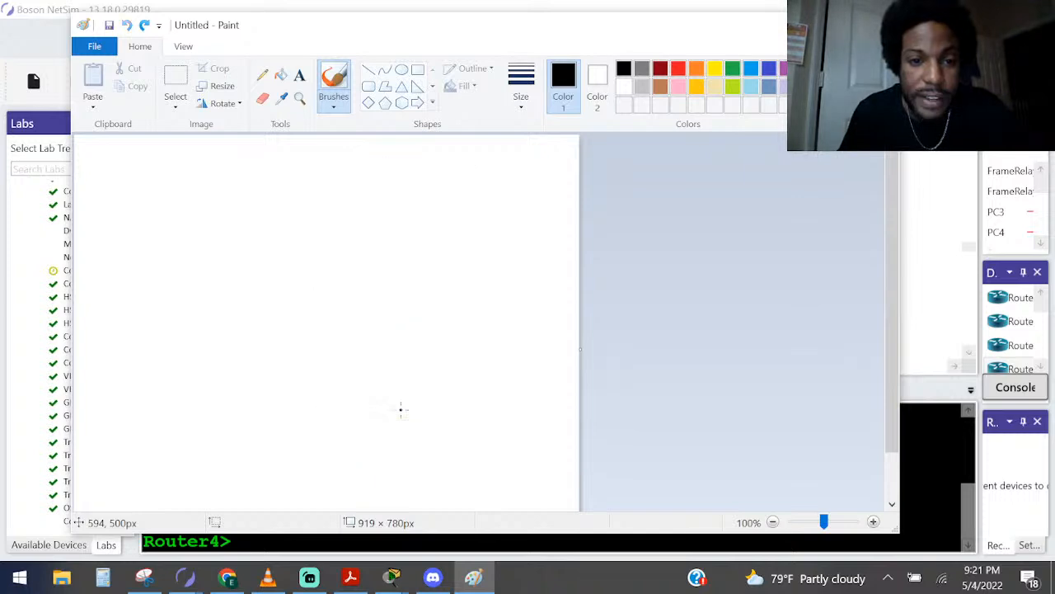
key(ctrl+y)
Zoom in to 200% and erase the leftover heading text above Router3 and Router4
scroll(402, 408, up, 2)
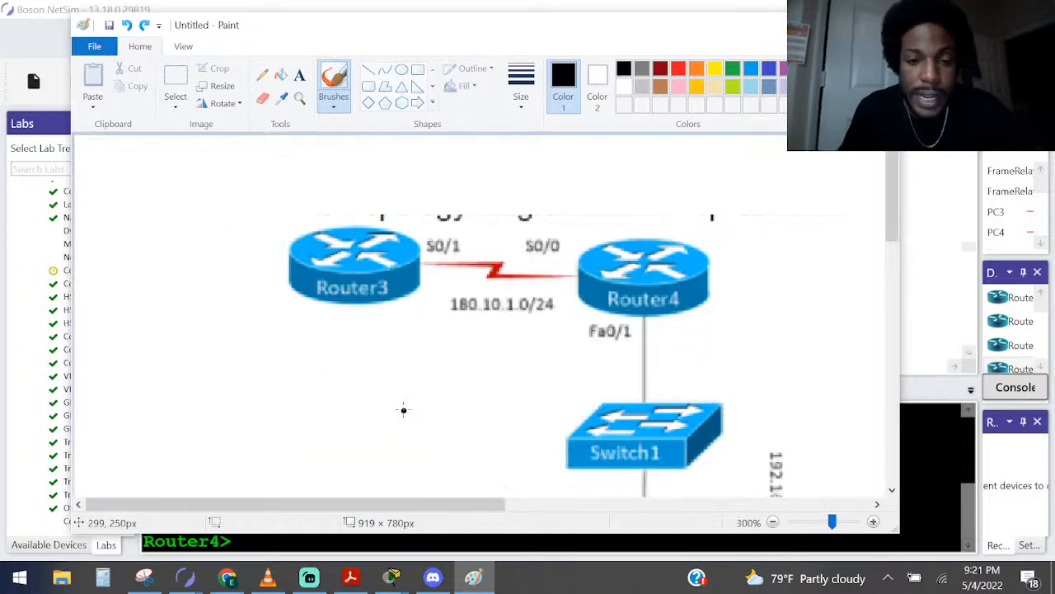
scroll(405, 408, down, 2)
scroll(624, 372, up, 1)
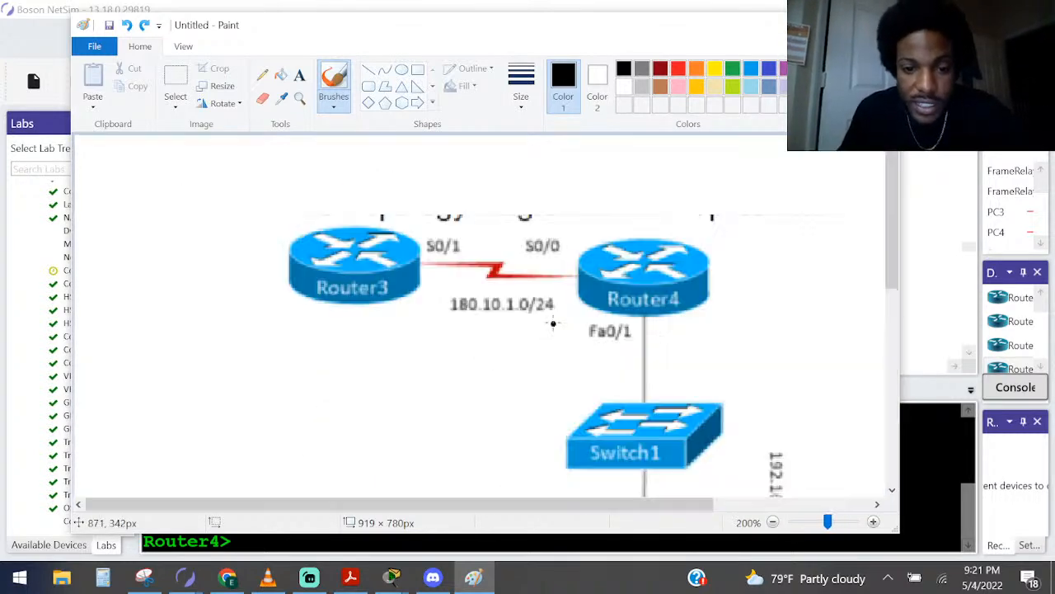
drag(478, 500, 537, 505)
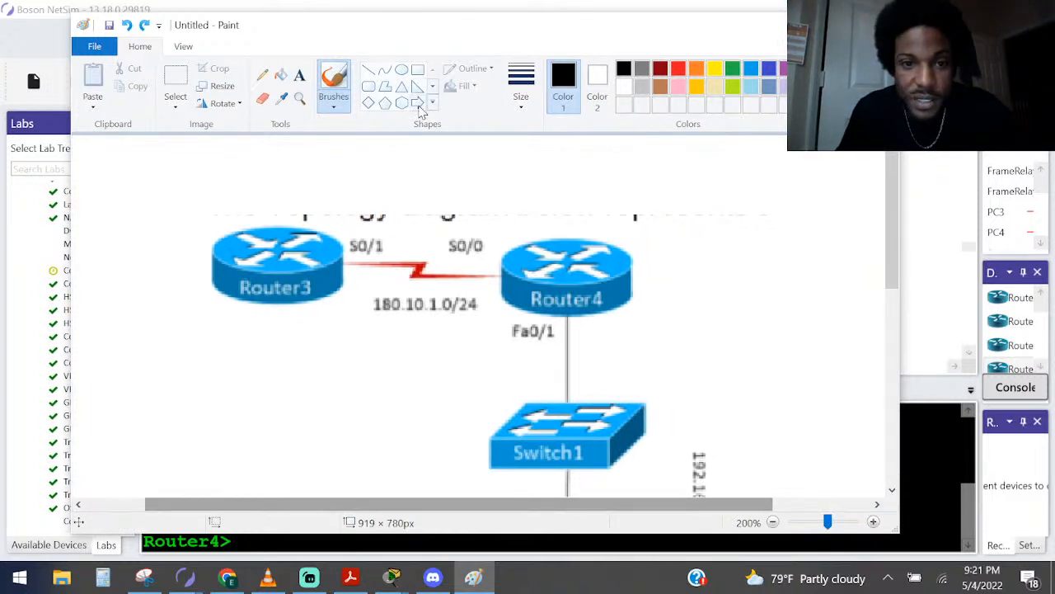
click(262, 97)
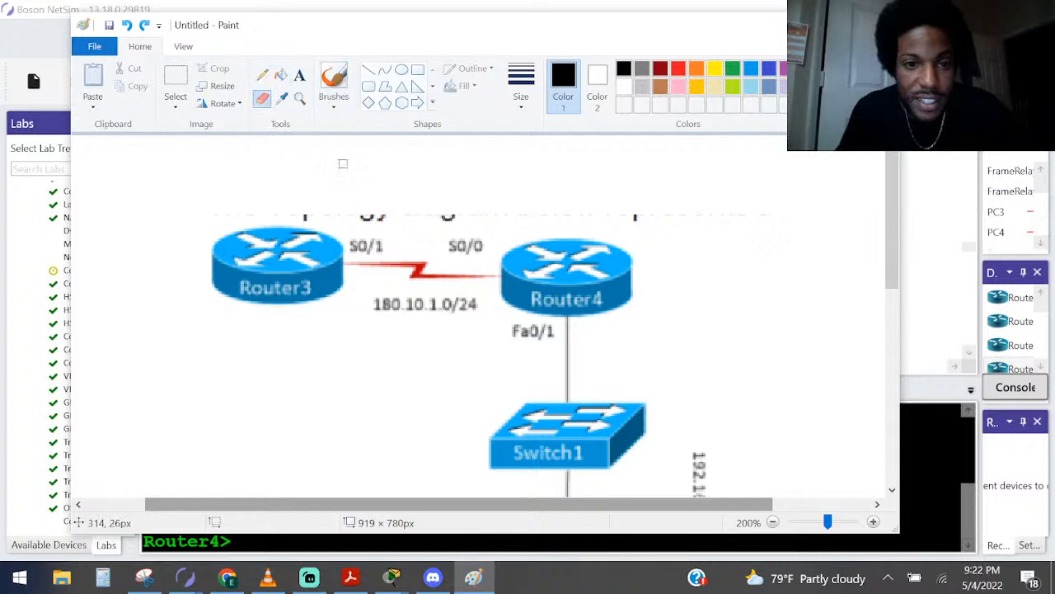
mouse_move(217, 210)
mouse_down()
mouse_move(482, 217)
mouse_move(351, 219)
mouse_move(434, 212)
mouse_move(424, 210)
mouse_move(509, 225)
mouse_move(460, 207)
mouse_move(587, 221)
mouse_move(748, 212)
mouse_up()
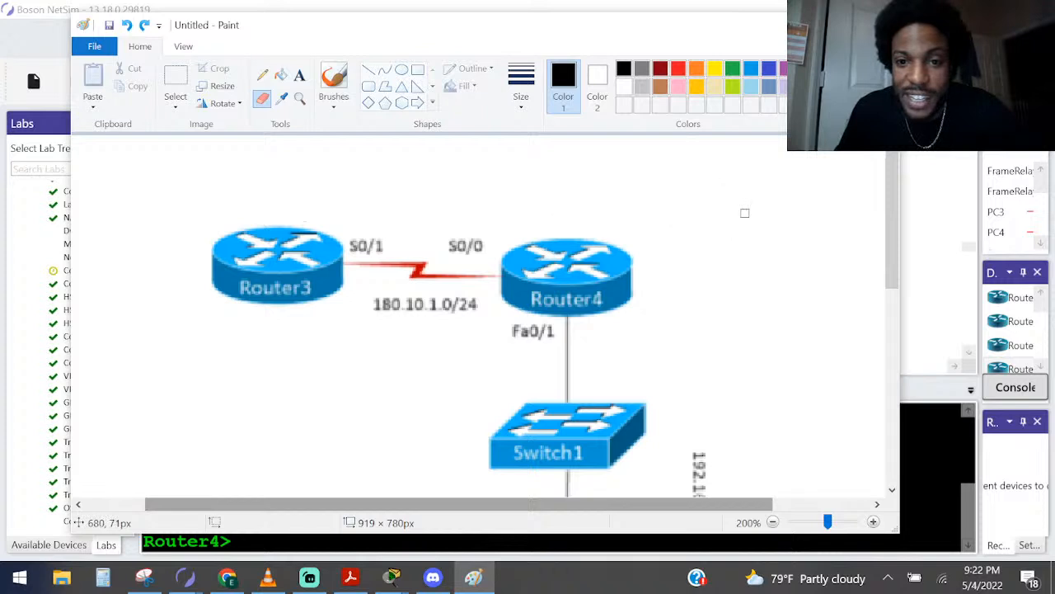
Mark the area beside the 192.168.1.0/24 label with a brush stroke and undo it
scroll(760, 208, down, 3)
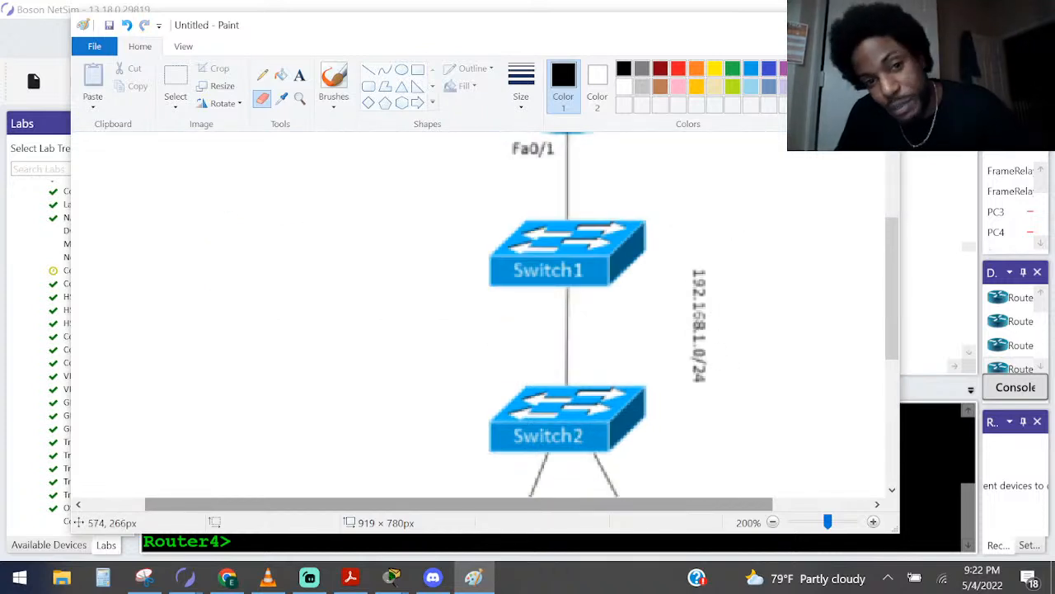
click(333, 103)
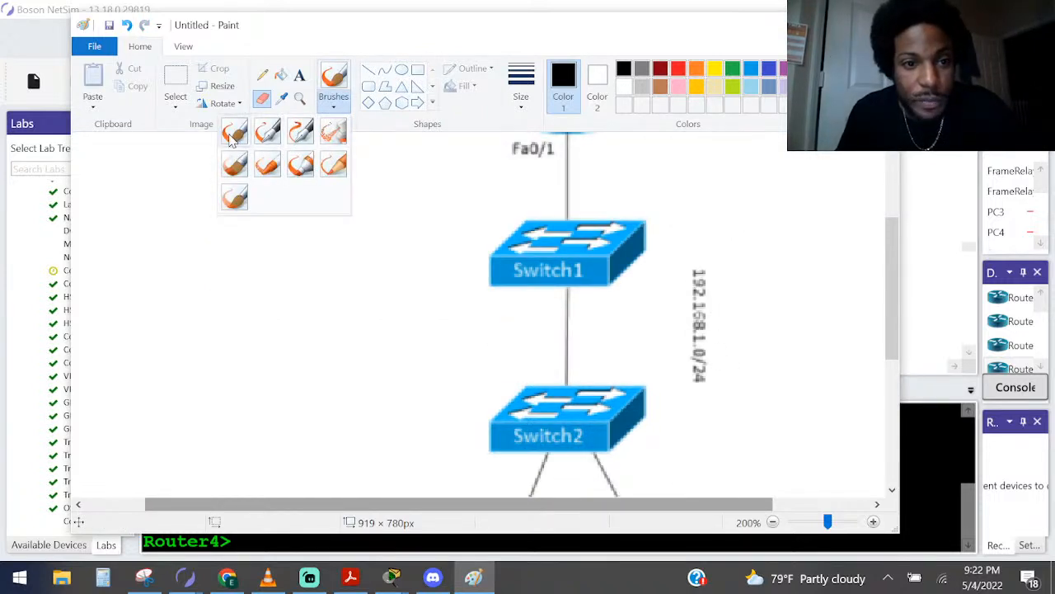
click(234, 132)
mouse_move(675, 412)
mouse_down()
mouse_move(684, 405)
mouse_move(699, 230)
mouse_move(666, 317)
mouse_up()
key(ctrl+z)
Switch to Boson NetSim and enter privileged mode and global configuration mode on Router4
click(874, 442)
click(932, 463)
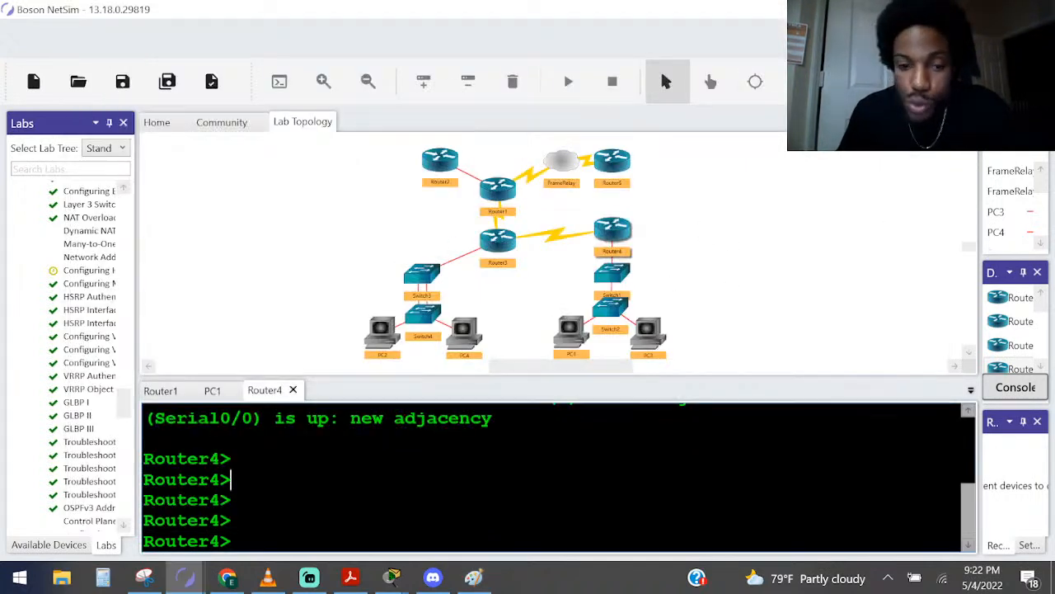
key(Return)
key(Return)
text(ena)
key(Return)
text(conf)
key(Return)
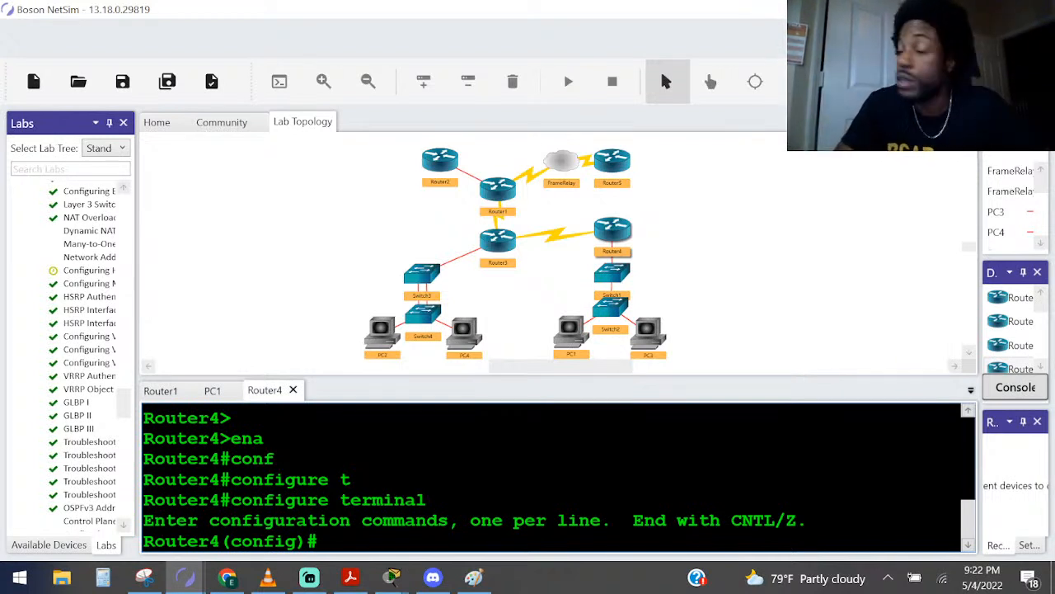
Begin an ip access-list command on Router4 and list the available access list types
text(ip acc)
key(Tab)
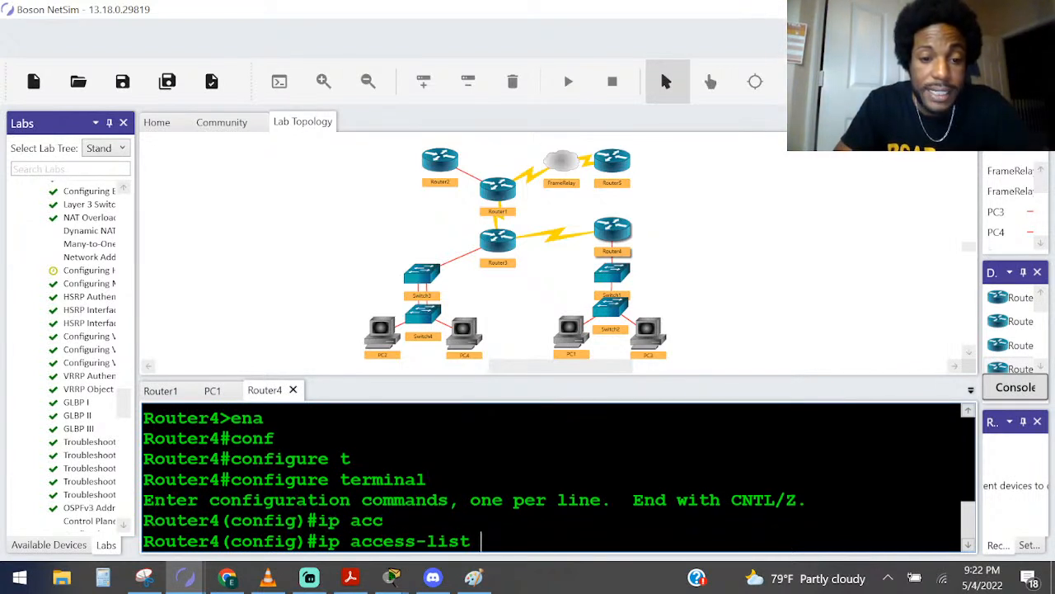
text(?)
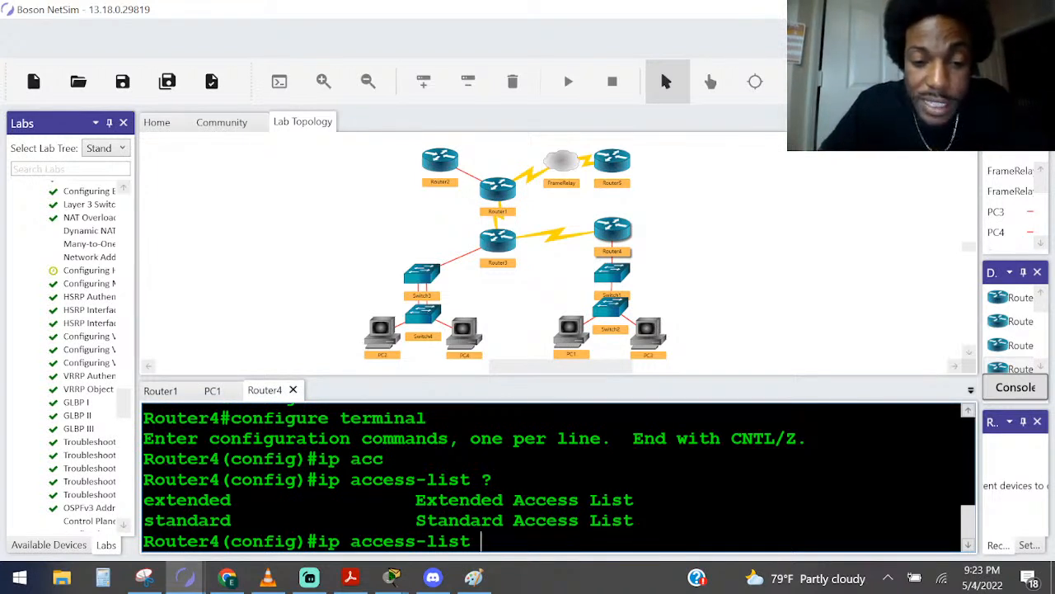
text(?)
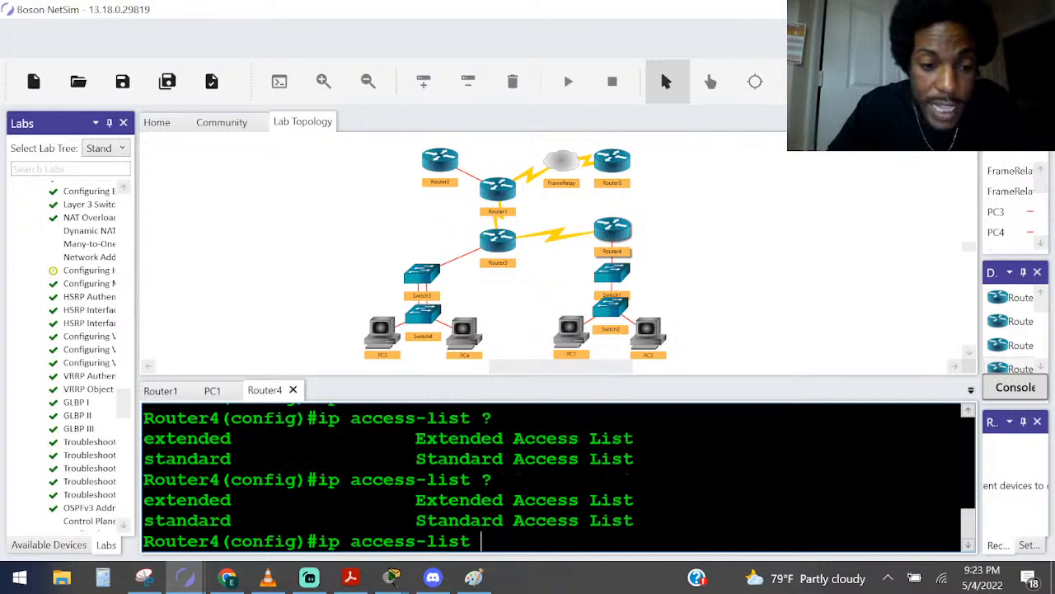
text(s)
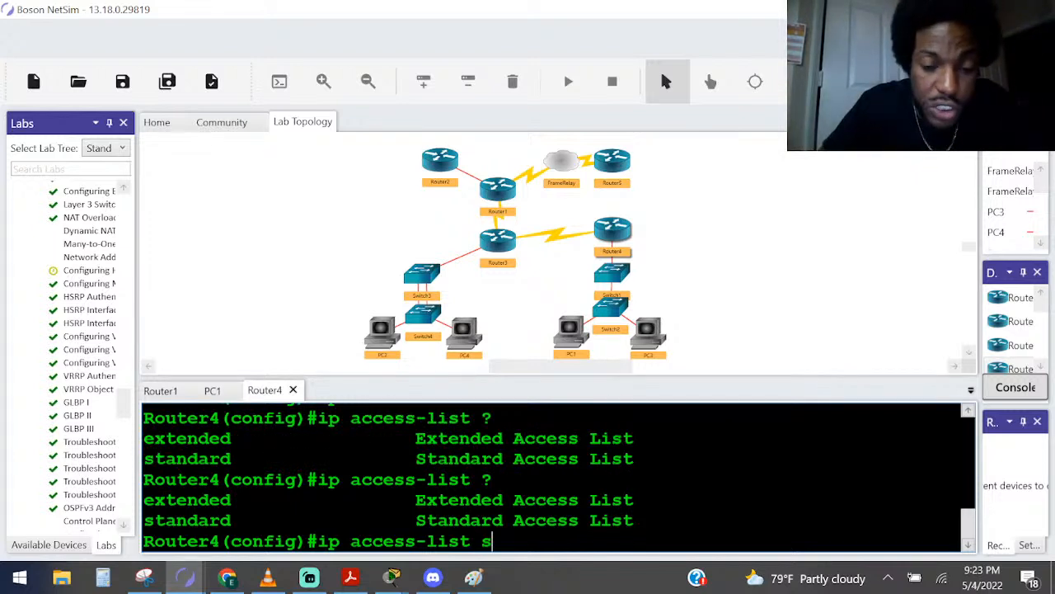
text(t)
Create standard access list 2 on Router4, consulting the command help for the identifier and remaining parameters
key(Tab)
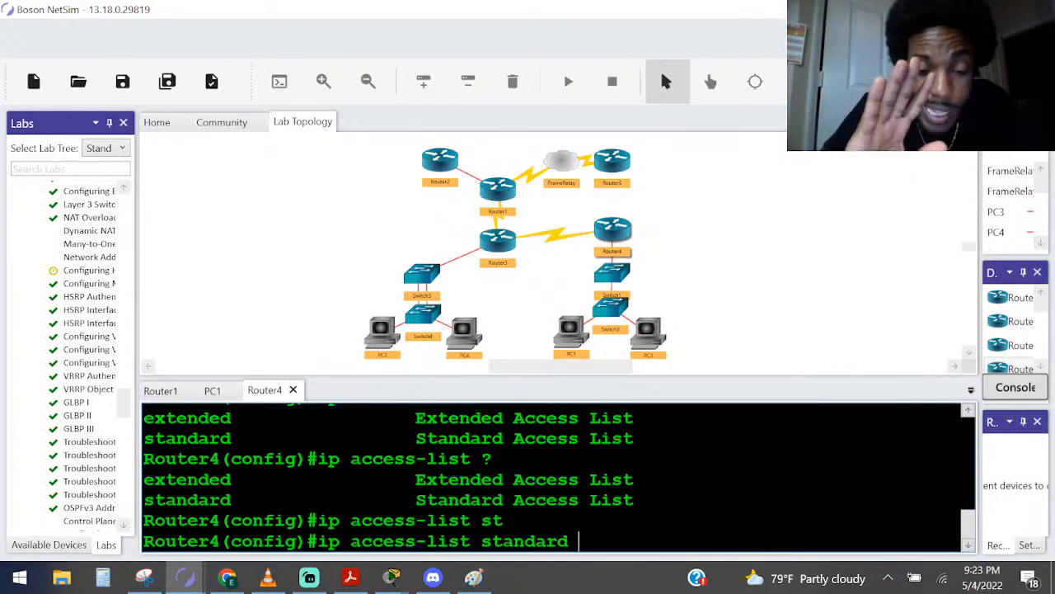
text(?)
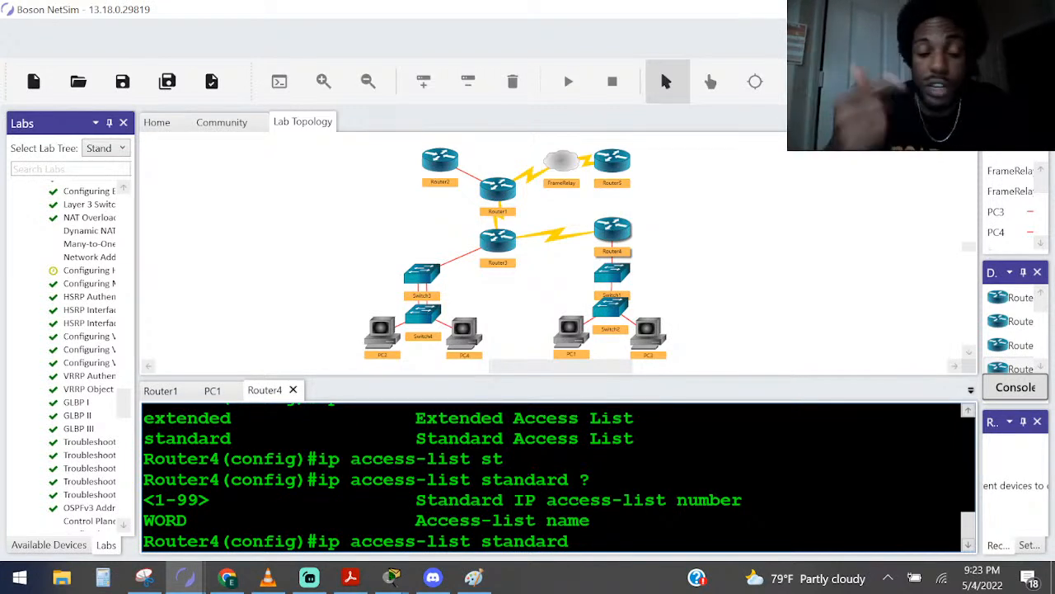
text(2 ?)
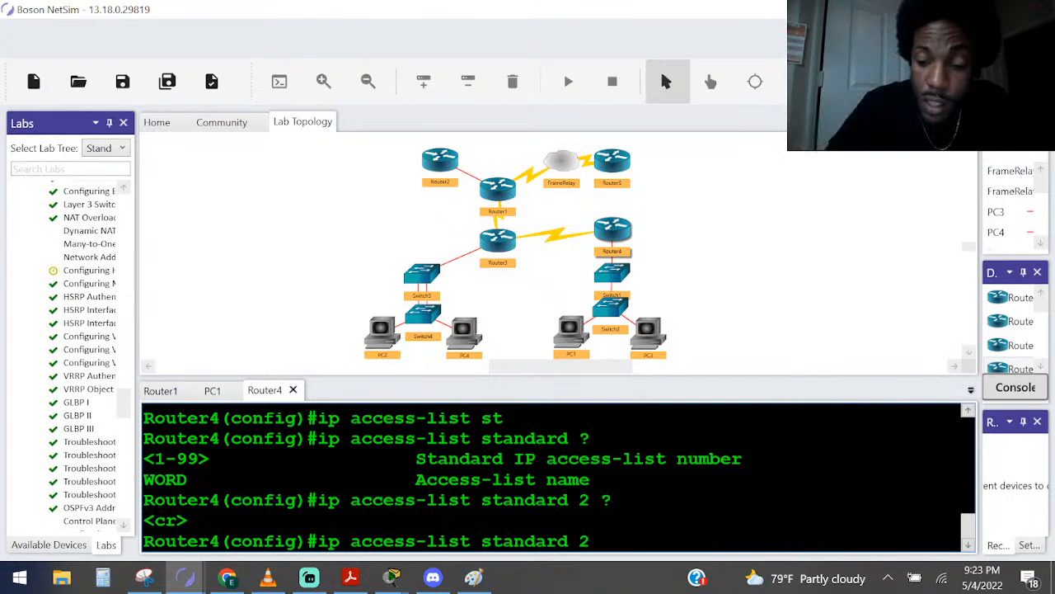
key(Return)
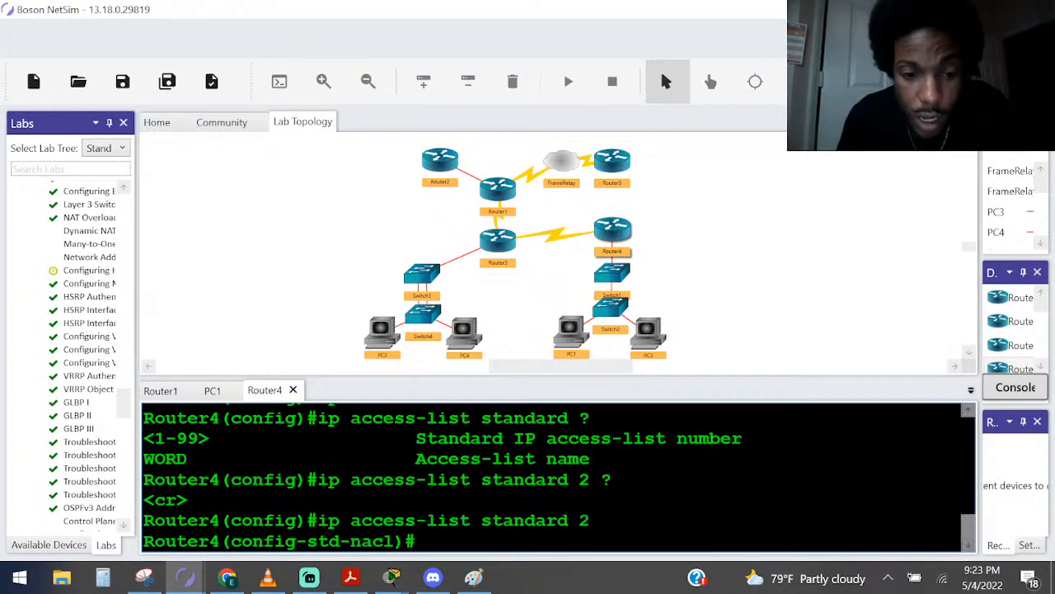
Highlight the mode name in Router4's access list configuration prompt
drag(401, 541, 296, 540)
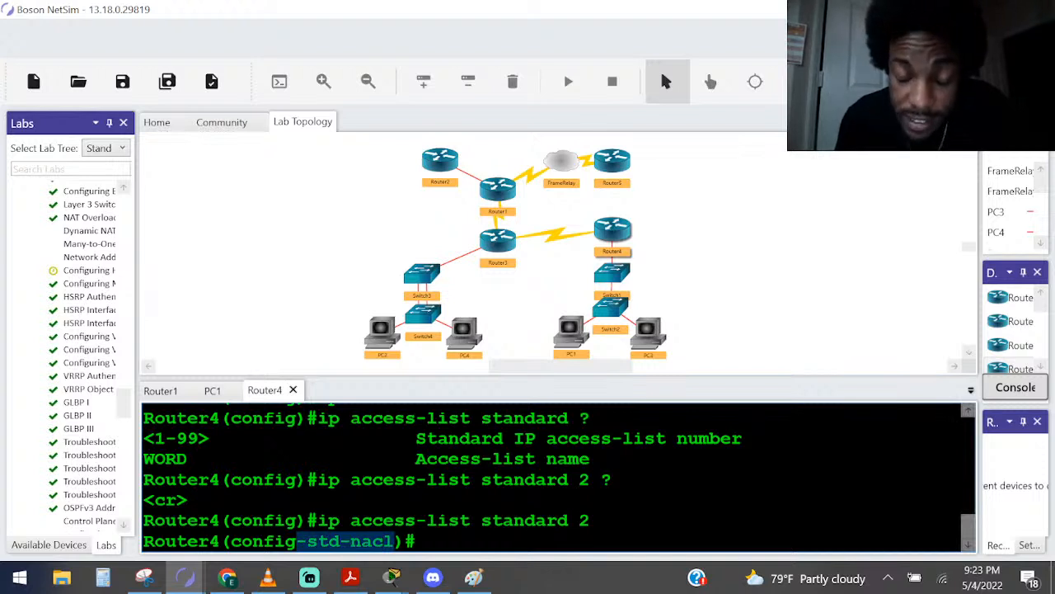
drag(297, 541, 231, 541)
click(417, 500)
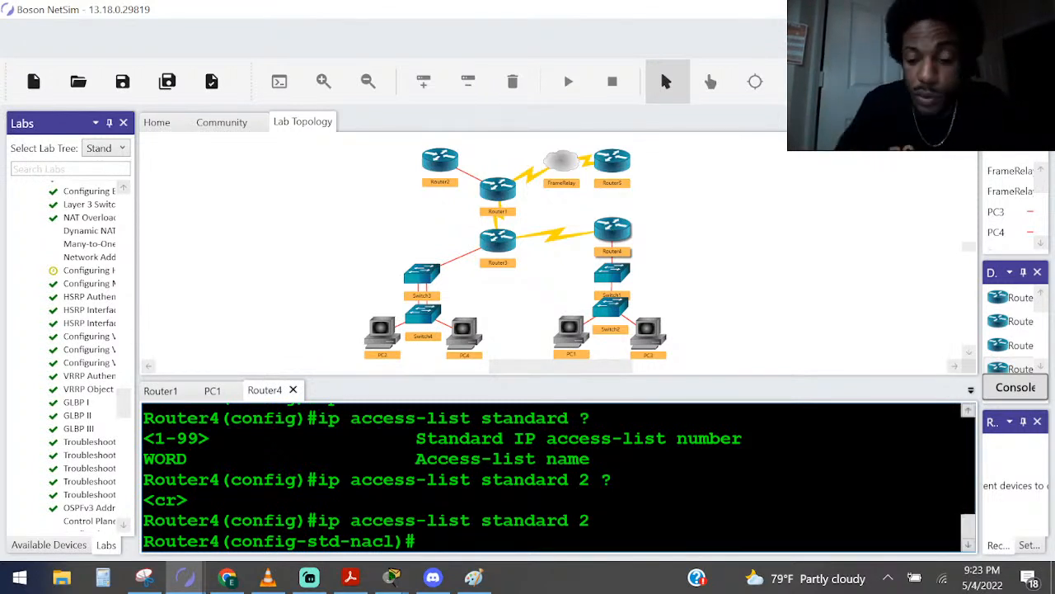
Begin a permit entry in access list 2 and list its source options
text(pe)
key(Tab)
text(?)
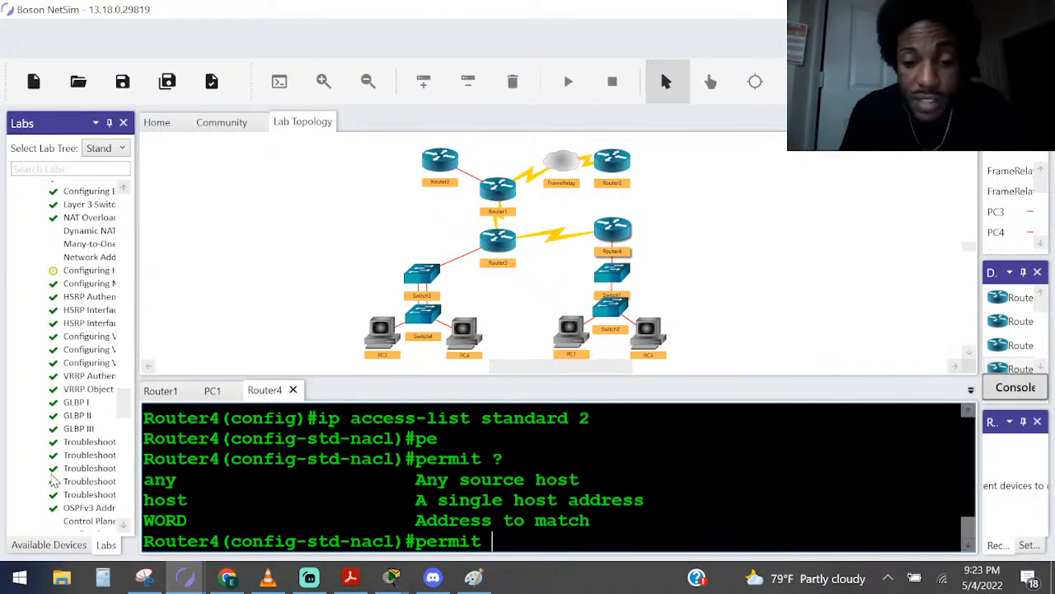
Switch to Paint to check the LAN subnet label, undo the stray stroke, and return to Router4's console in NetSim
click(474, 577)
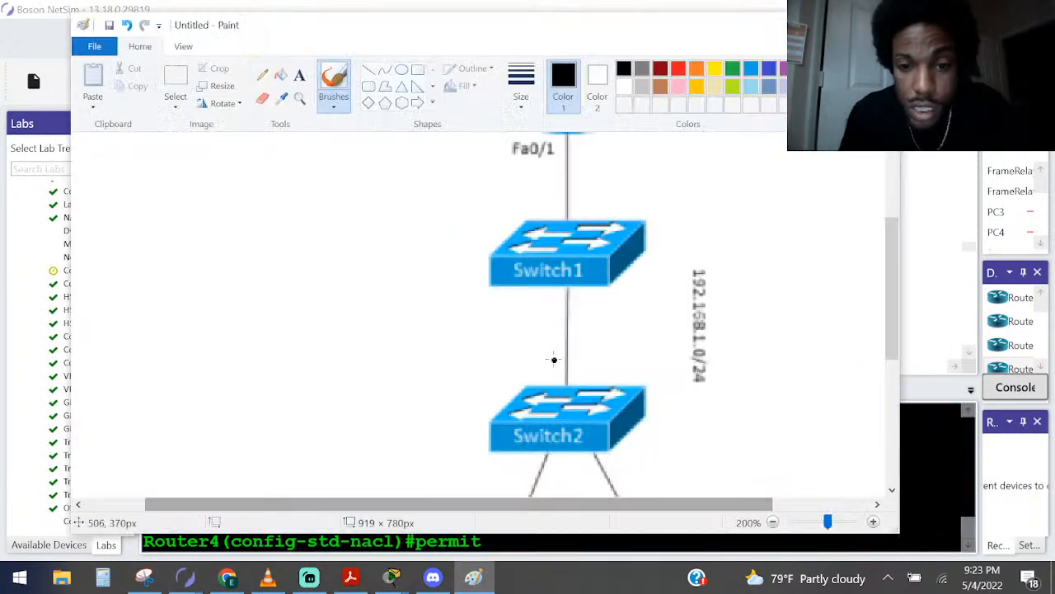
mouse_move(679, 248)
mouse_down()
mouse_move(699, 437)
mouse_move(679, 206)
mouse_up()
key(ctrl+z)
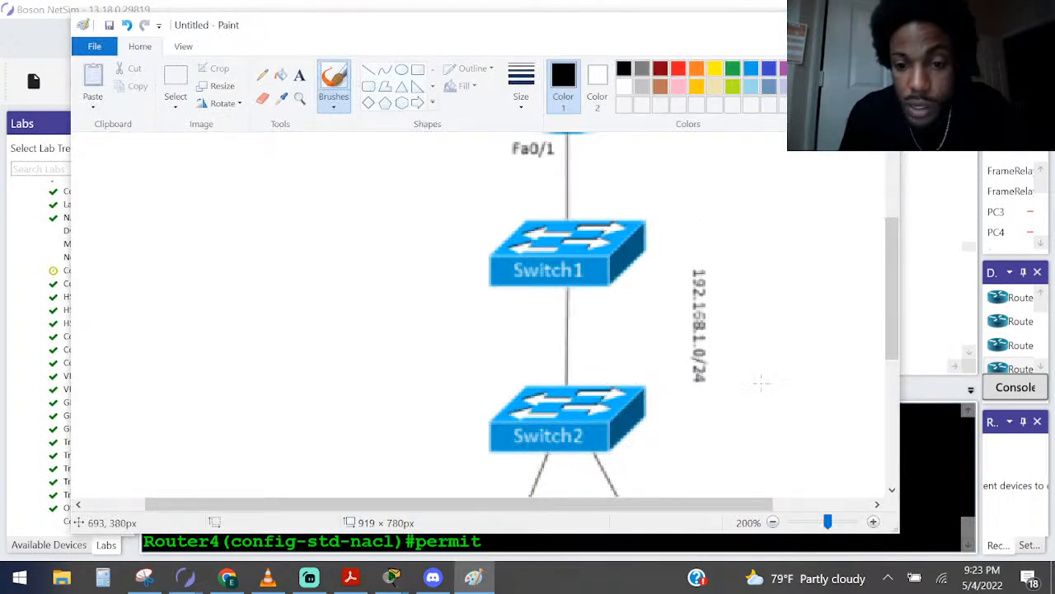
drag(637, 537, 637, 541)
click(637, 546)
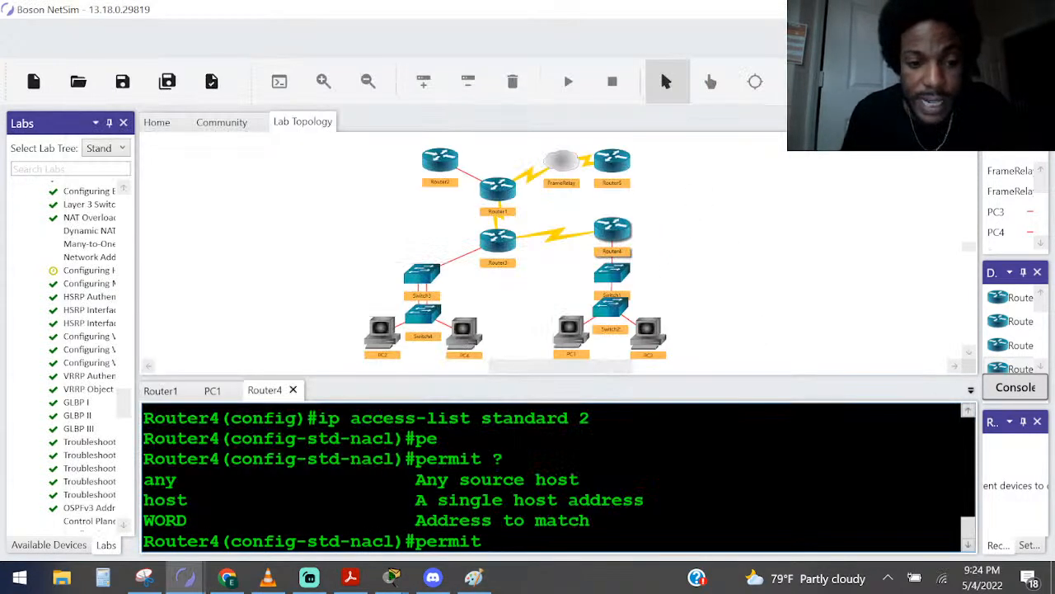
Highlight the address and host options, enter 192.168.1.0 as the permit entry's source network, and list the parameter that follows
drag(208, 521, 156, 521)
drag(210, 499, 127, 504)
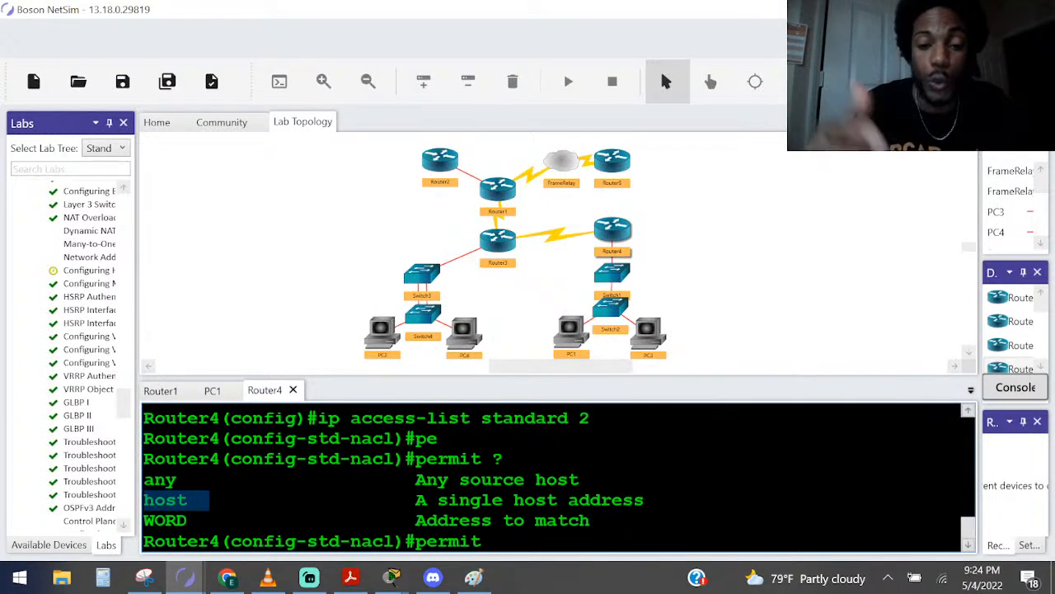
text(192/168)
key(BackSpace)
key(BackSpace)
key(BackSpace)
key(BackSpace)
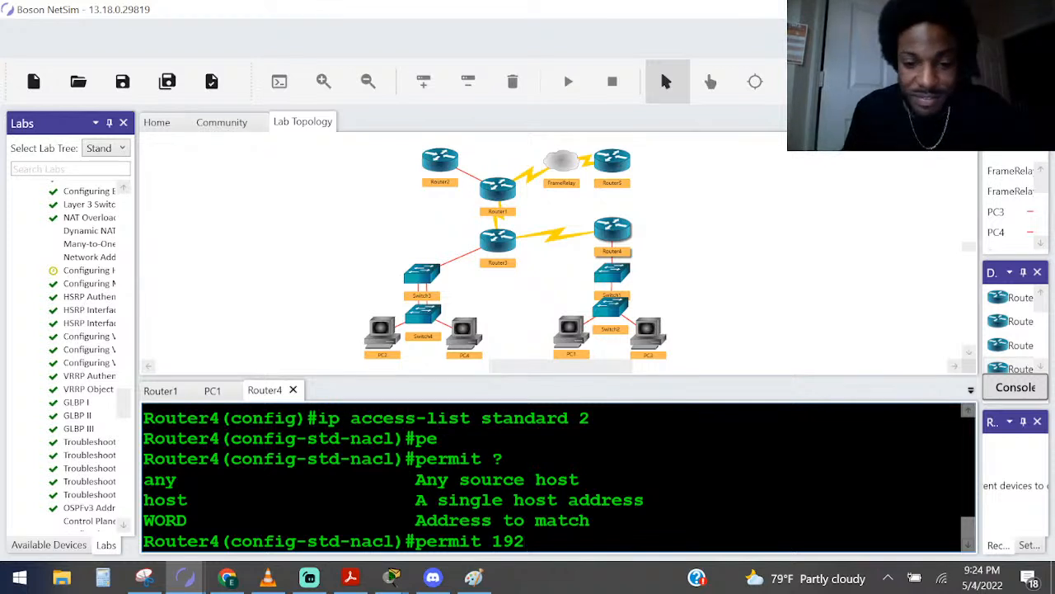
text(.16)
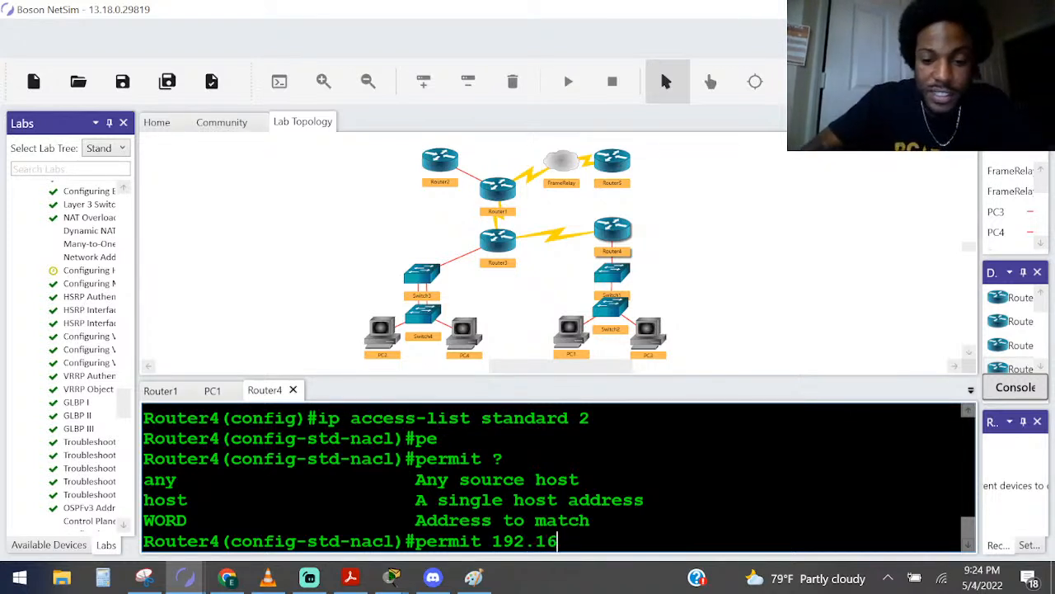
text(8.)
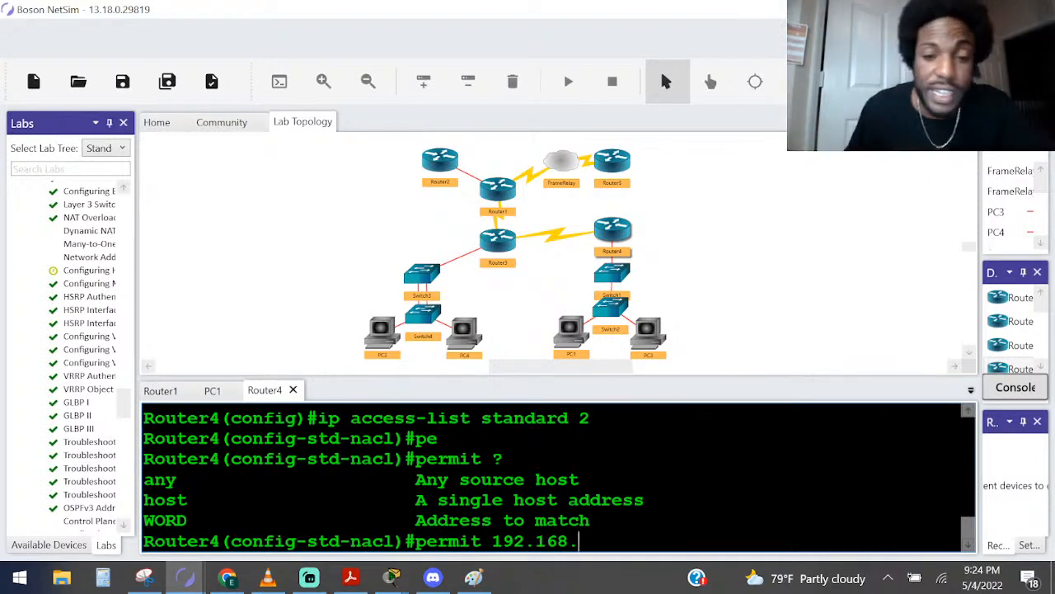
click(476, 579)
click(476, 578)
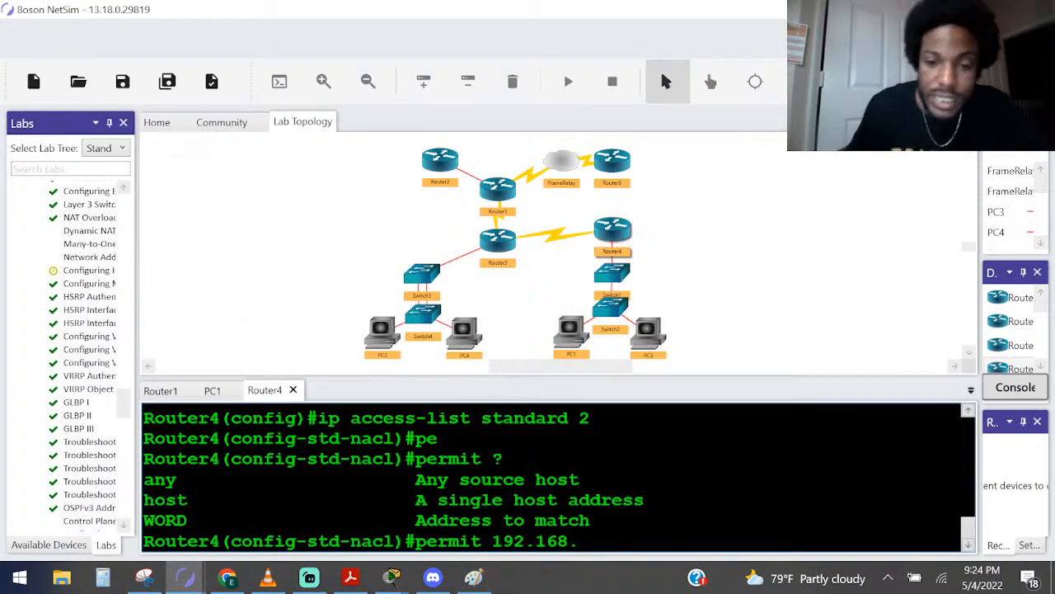
text(1.0.)
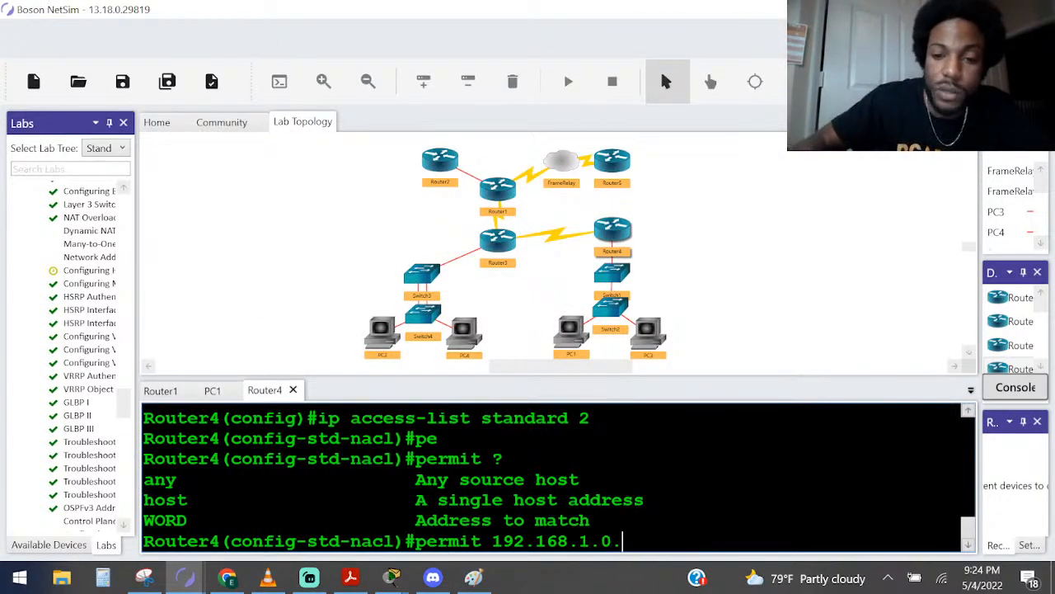
text(?)
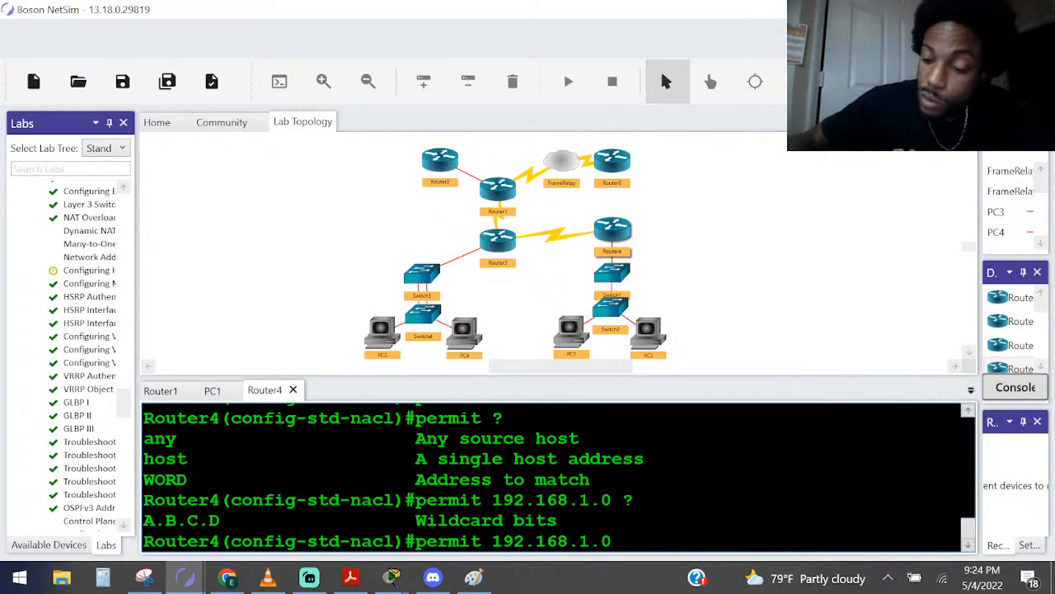
Complete the permit entry with wildcard mask 0.0.0.255, check its remaining options, and submit it
text(0.0.0)
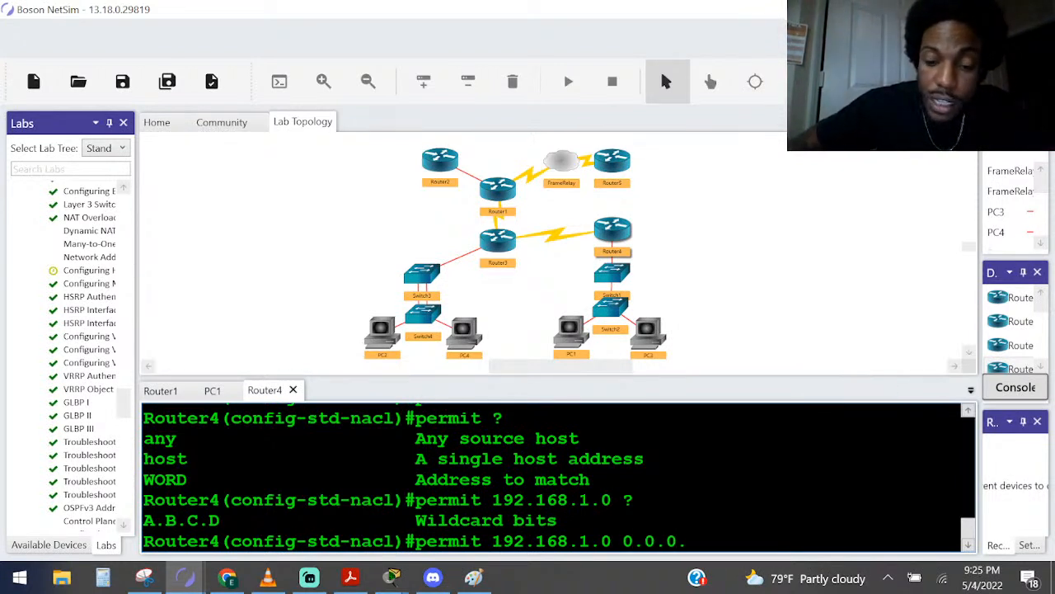
text(.255)
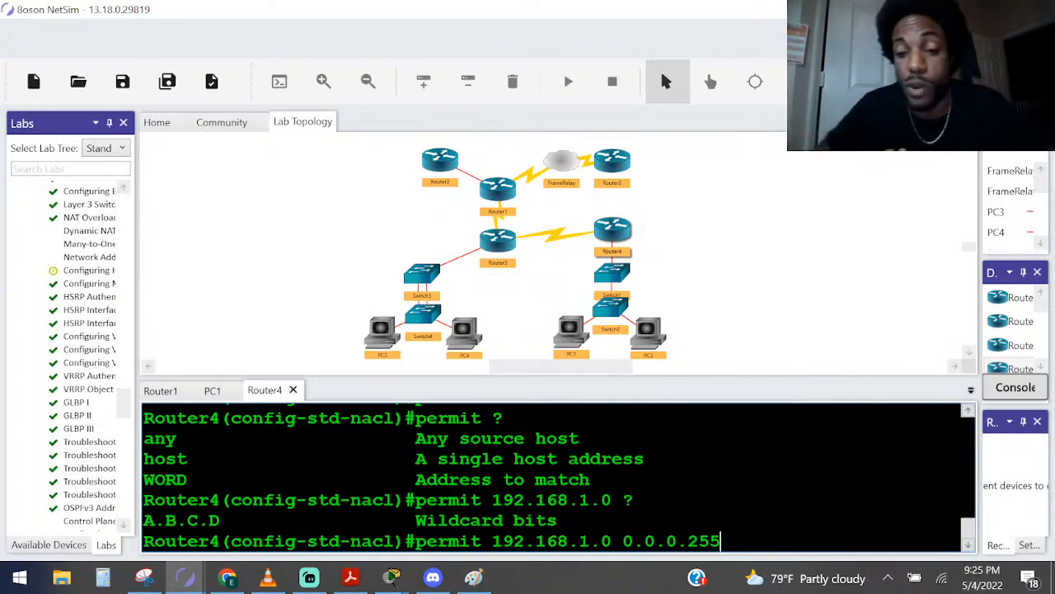
text( ?)
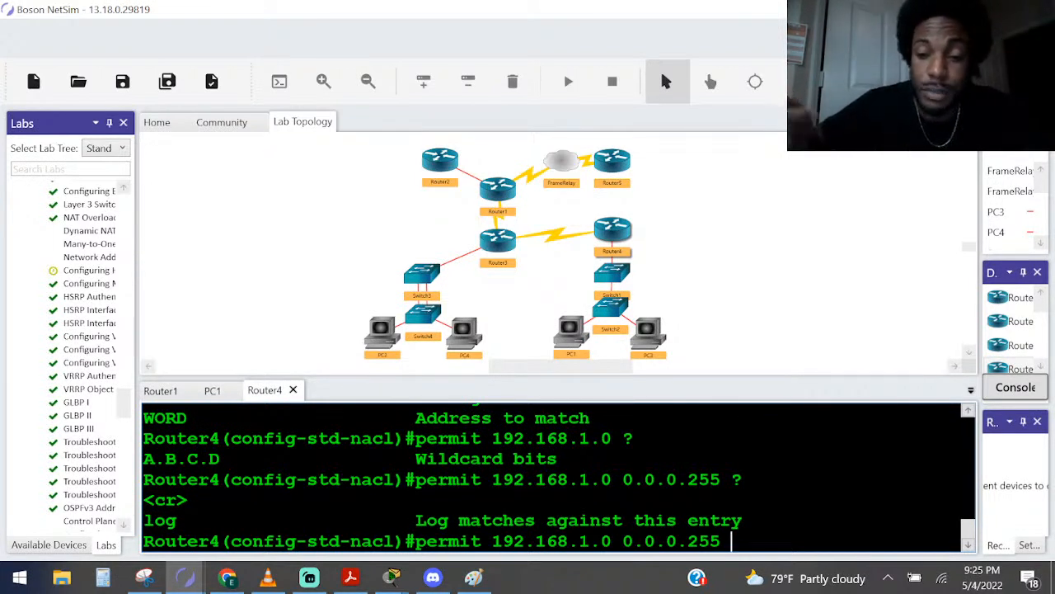
key(Return)
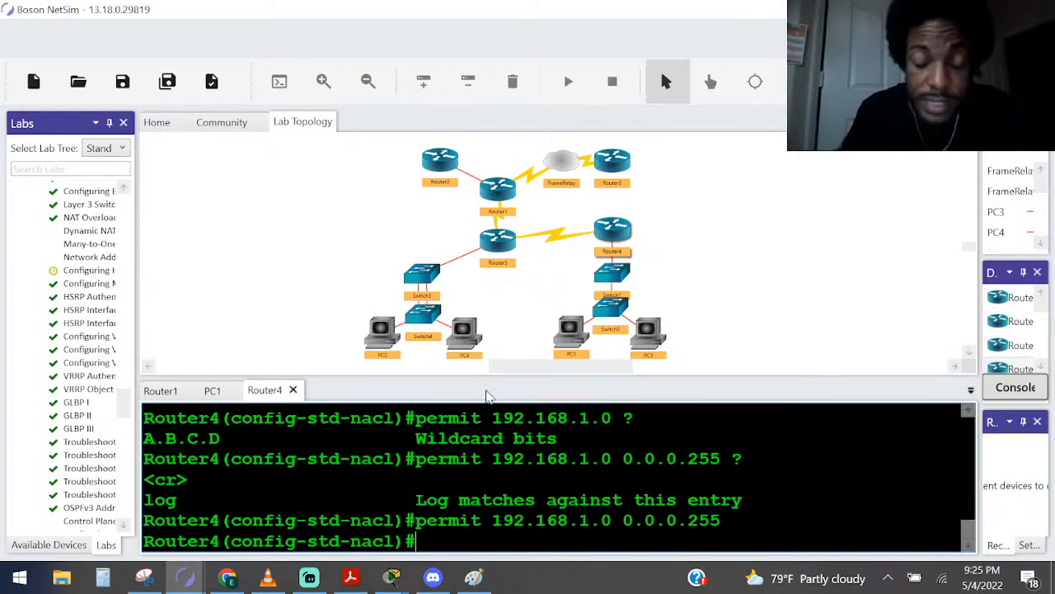
Exit access list configuration mode back to Router4's global configuration mode
text(qexit)
key(Return)
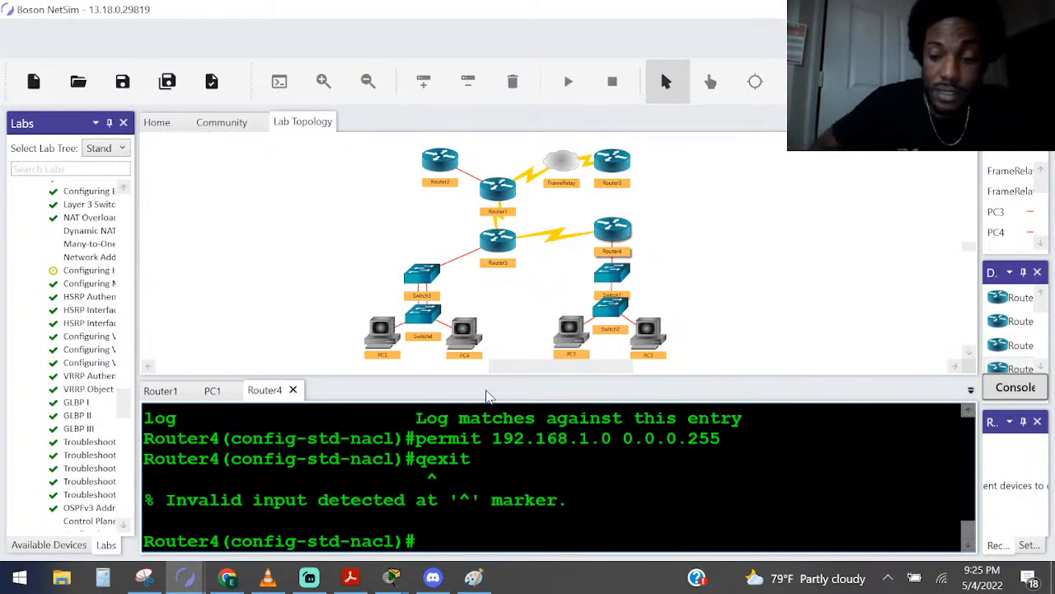
text(exit)
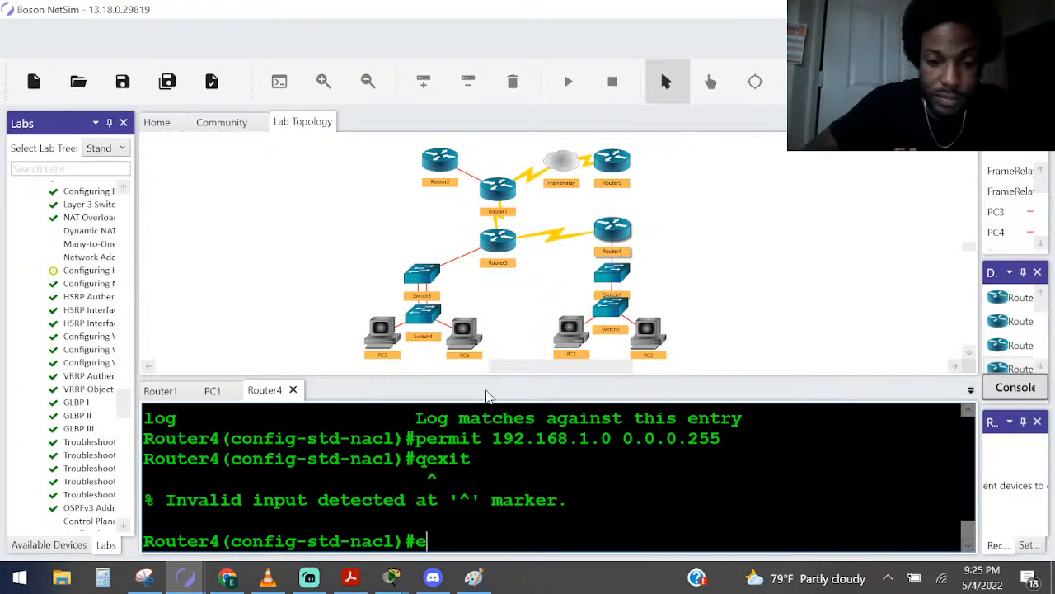
key(Return)
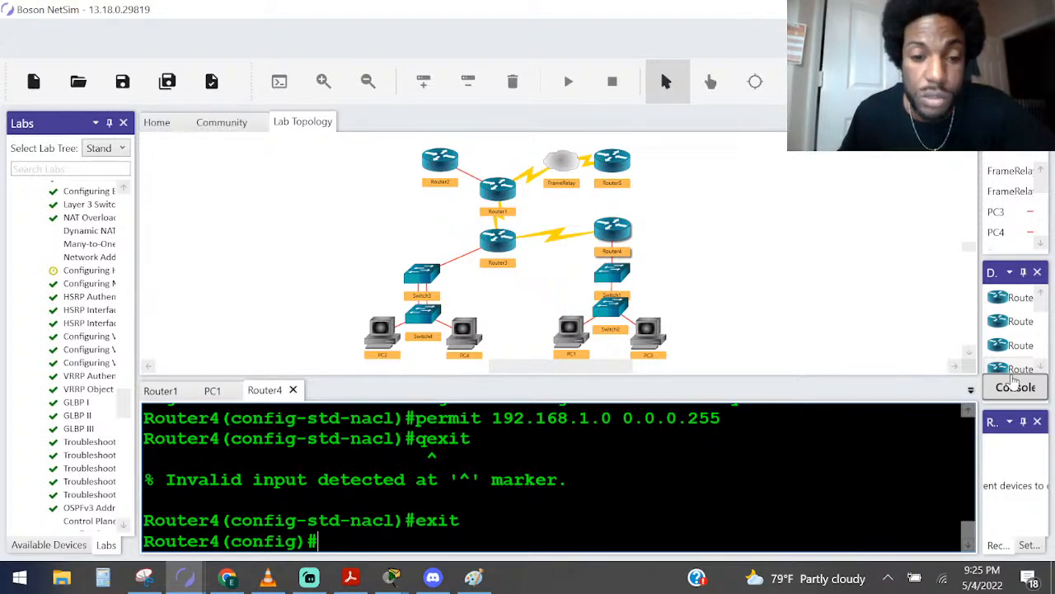
Switch to Paint and view the whole topology diagram at 100% zoom, from Router3 and Router4 down to the PCs
click(480, 581)
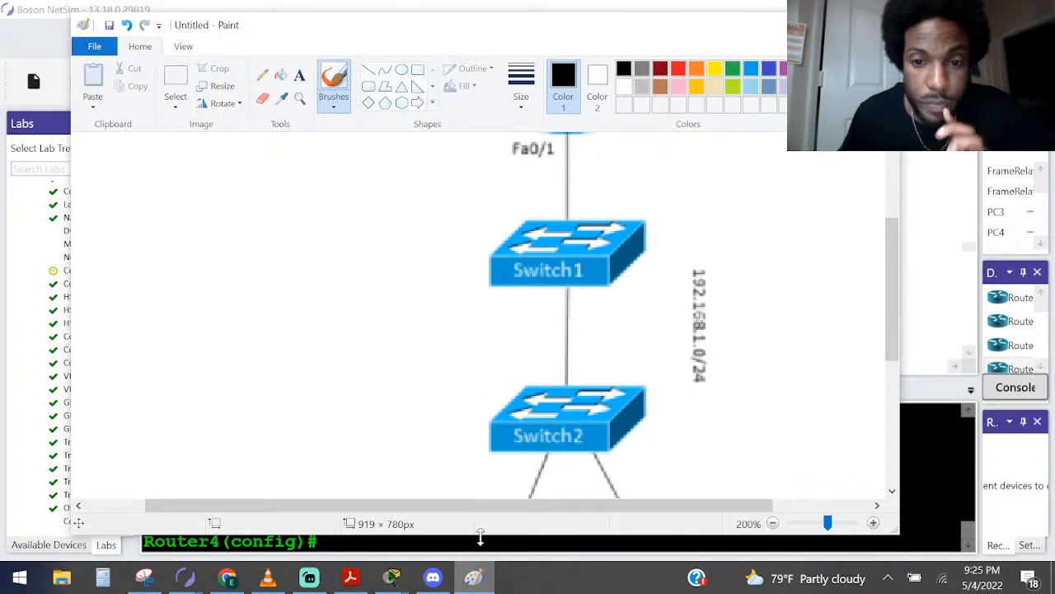
scroll(596, 254, down, 3)
ctrl+scroll(595, 254, down, 3)
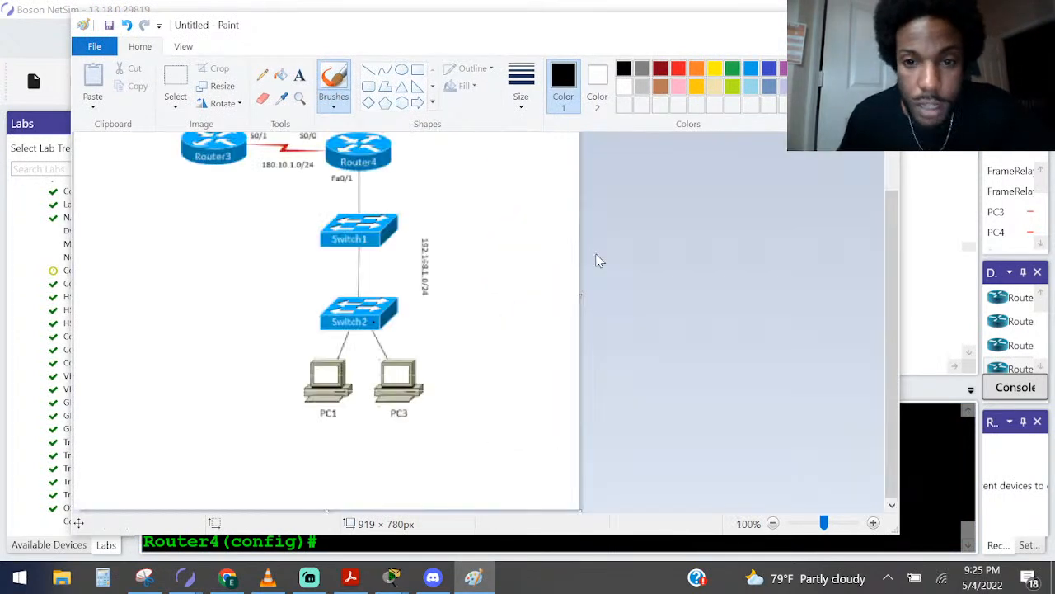
scroll(399, 314, up, 2)
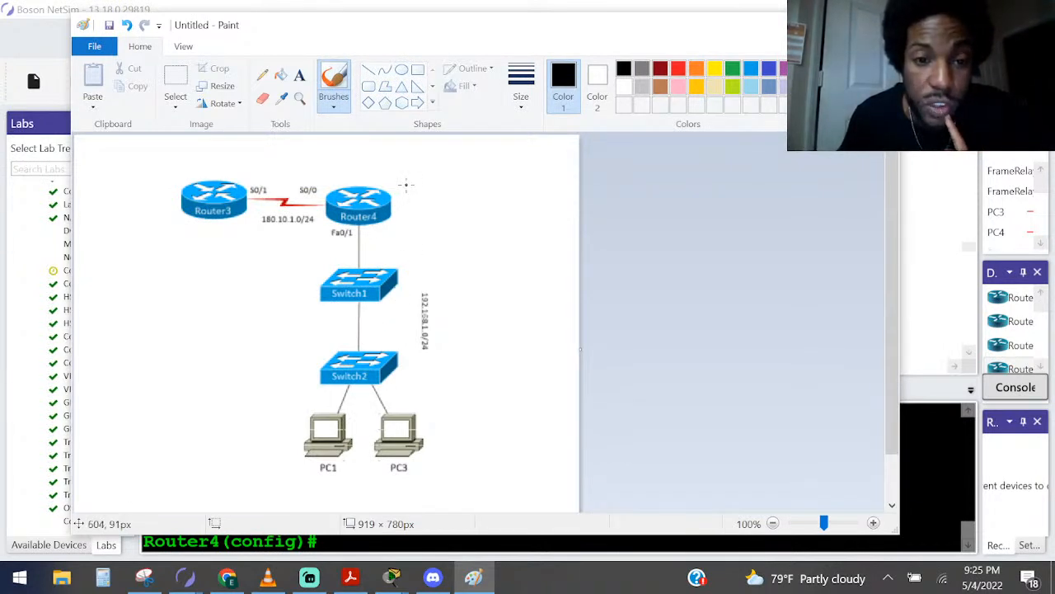
Draw a black arrow pointing at Router4 and mark its S0/0 interface in green on the topology diagram
drag(432, 176, 398, 197)
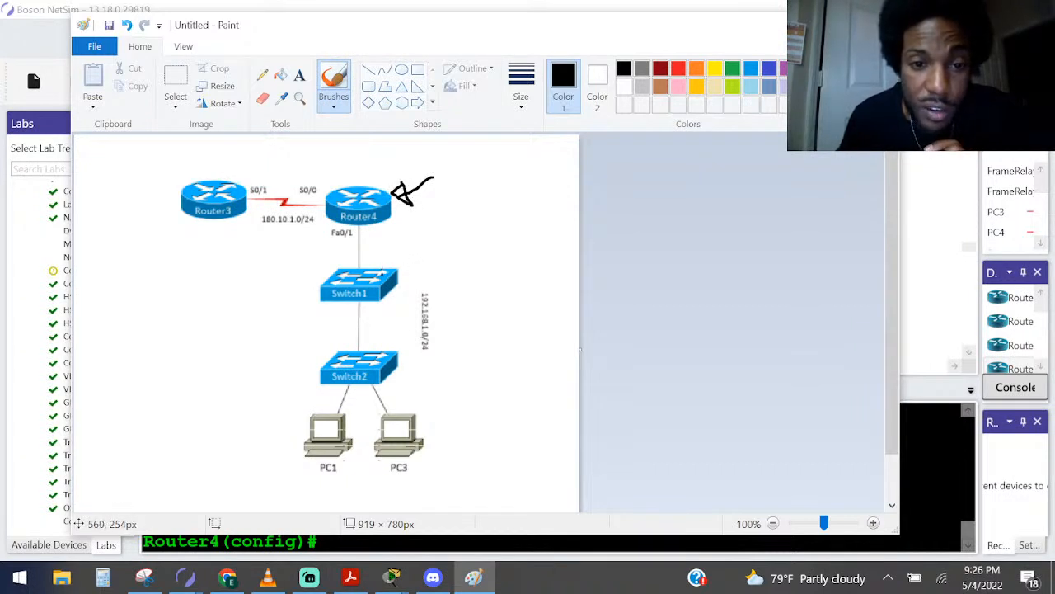
drag(379, 219, 344, 195)
key(ctrl+z)
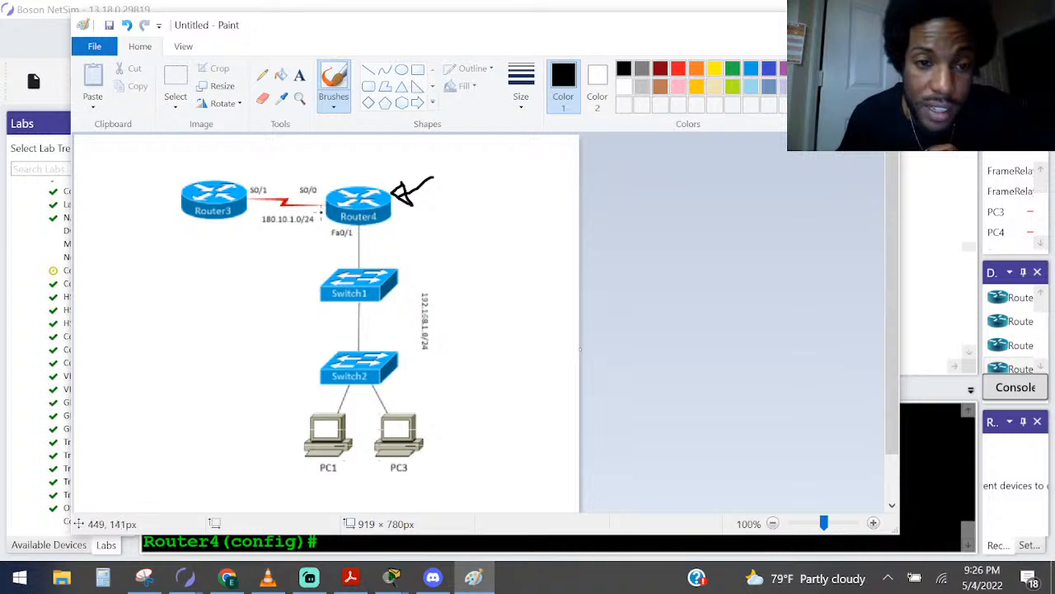
click(732, 70)
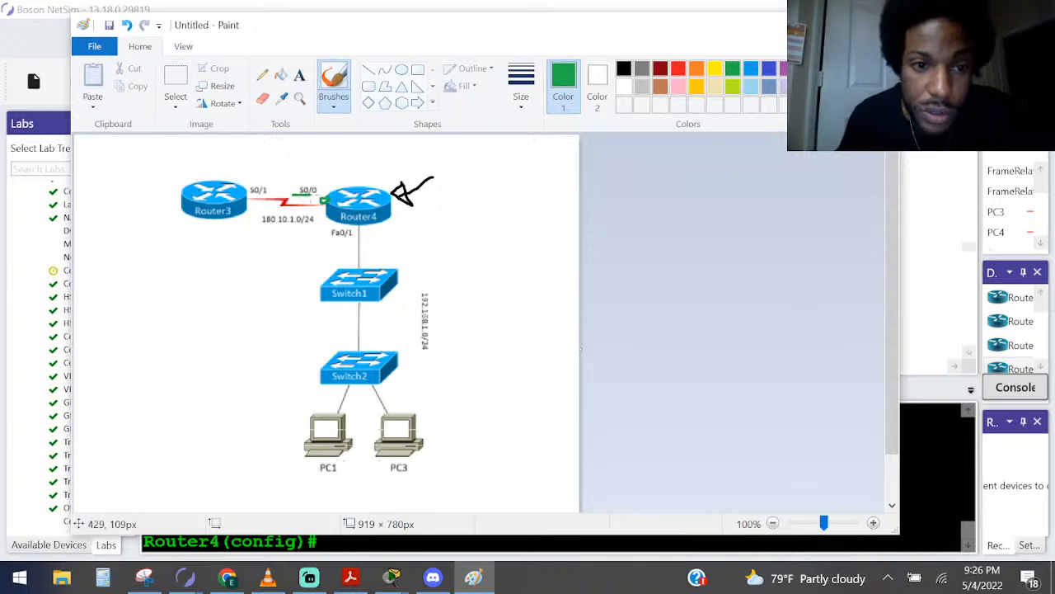
Switch to NAT.pdf in Acrobat Reader, point out its packetlife.net source, and go to the Port Address Translation (PAT) examples
key(alt+Tab)
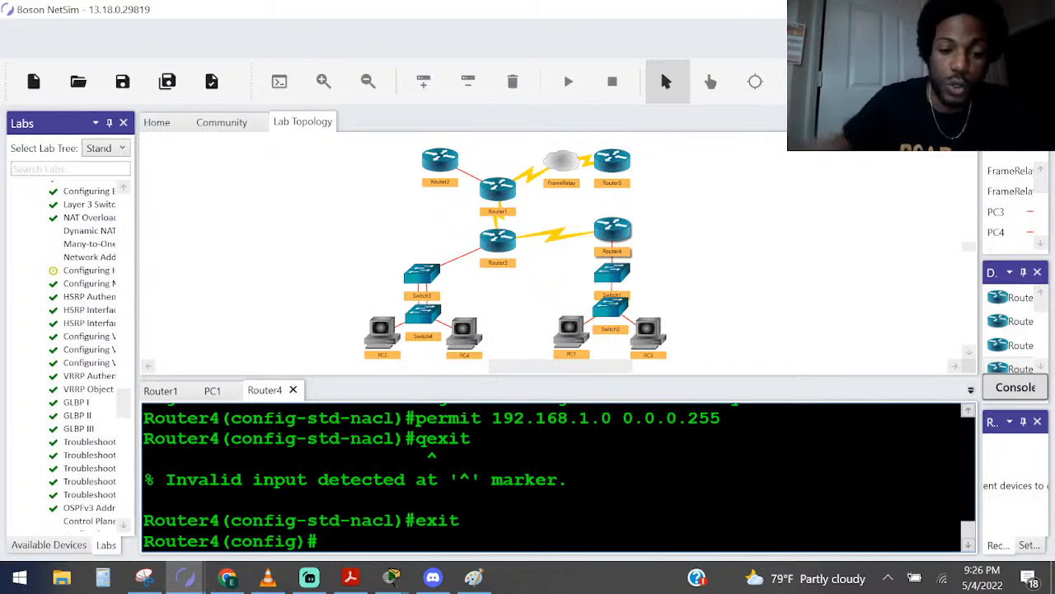
click(350, 577)
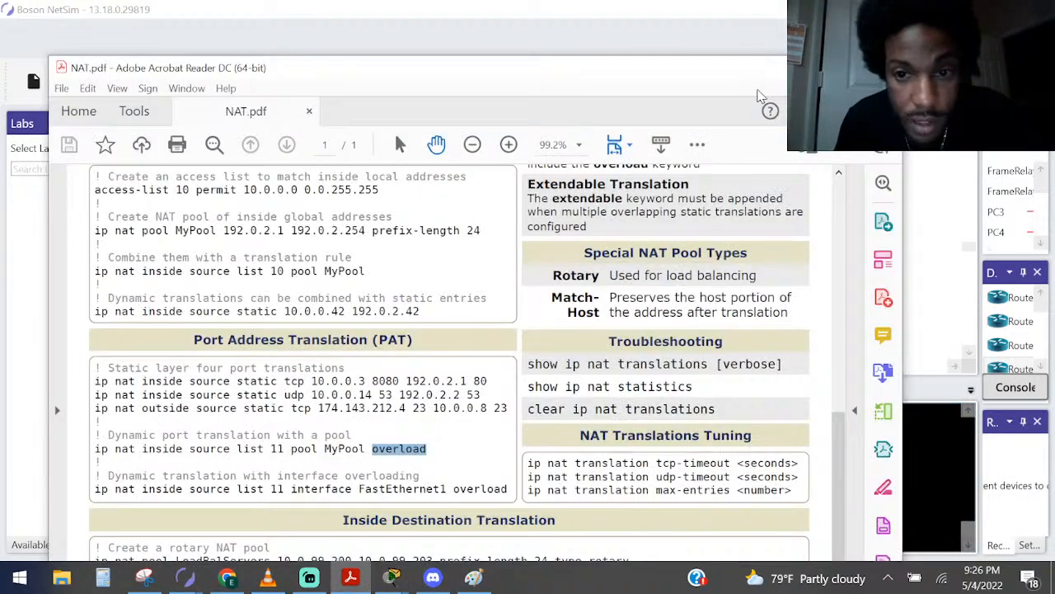
scroll(762, 356, up, 3)
scroll(762, 356, up, 5)
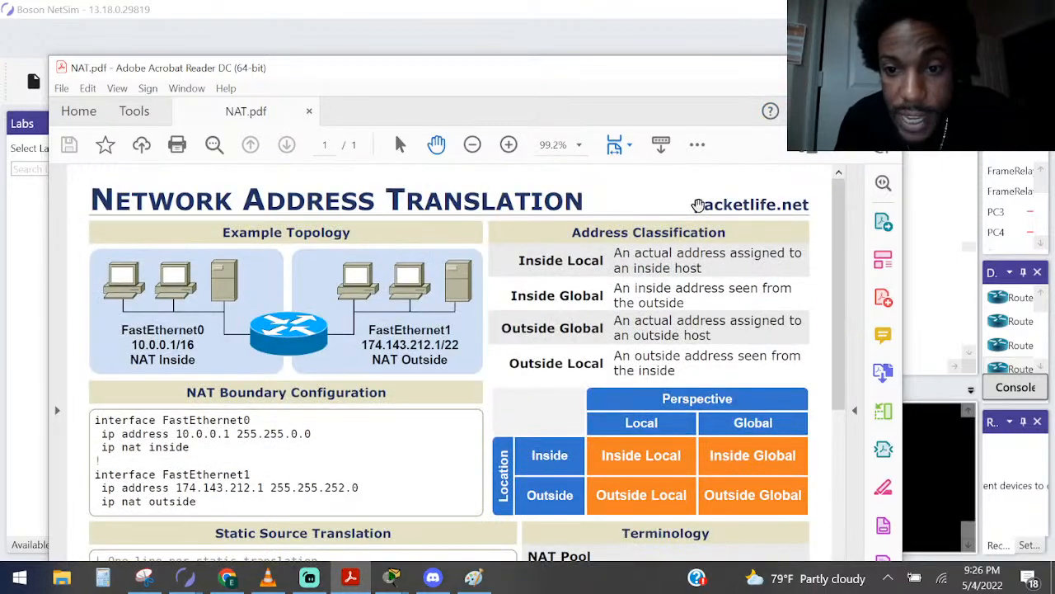
drag(697, 206, 813, 207)
scroll(290, 322, down, 5)
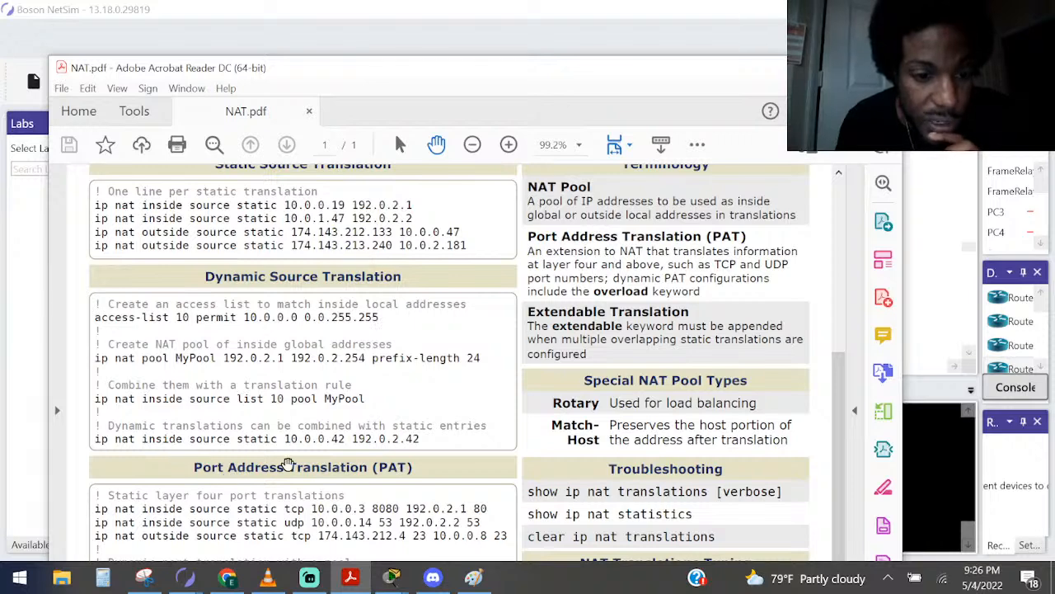
scroll(354, 470, down, 2)
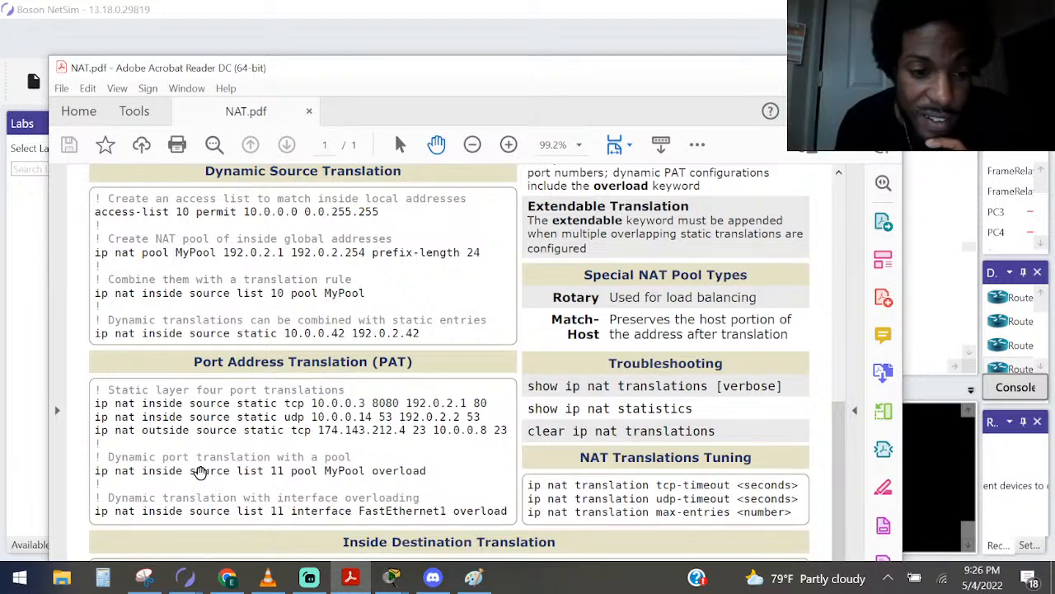
Highlight the pool MyPool and overload keywords, and compare them with the "Dynamic translation with interface overloading" example
drag(265, 474, 427, 471)
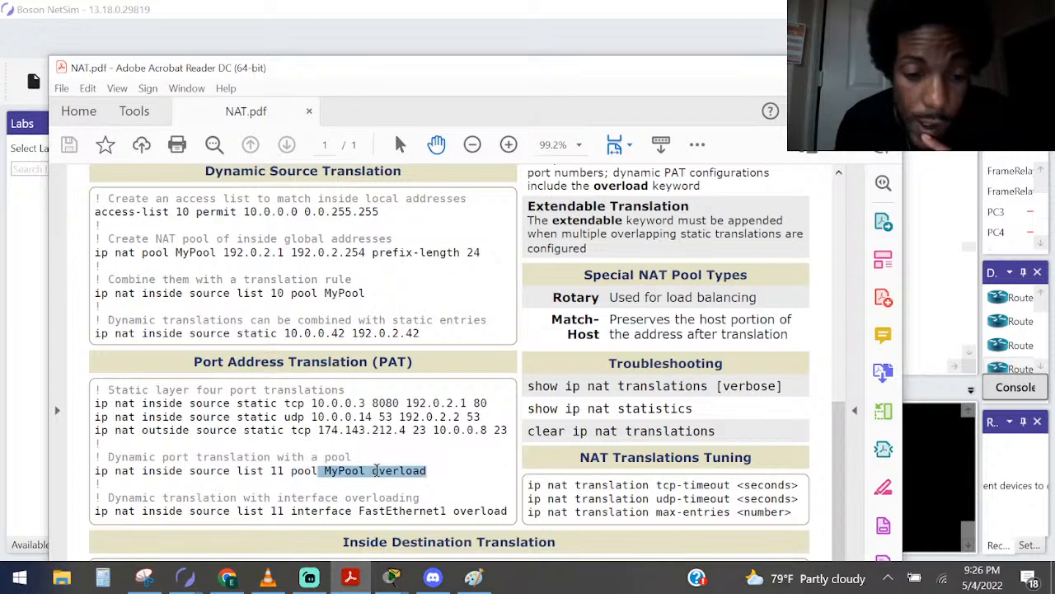
double_click(387, 471)
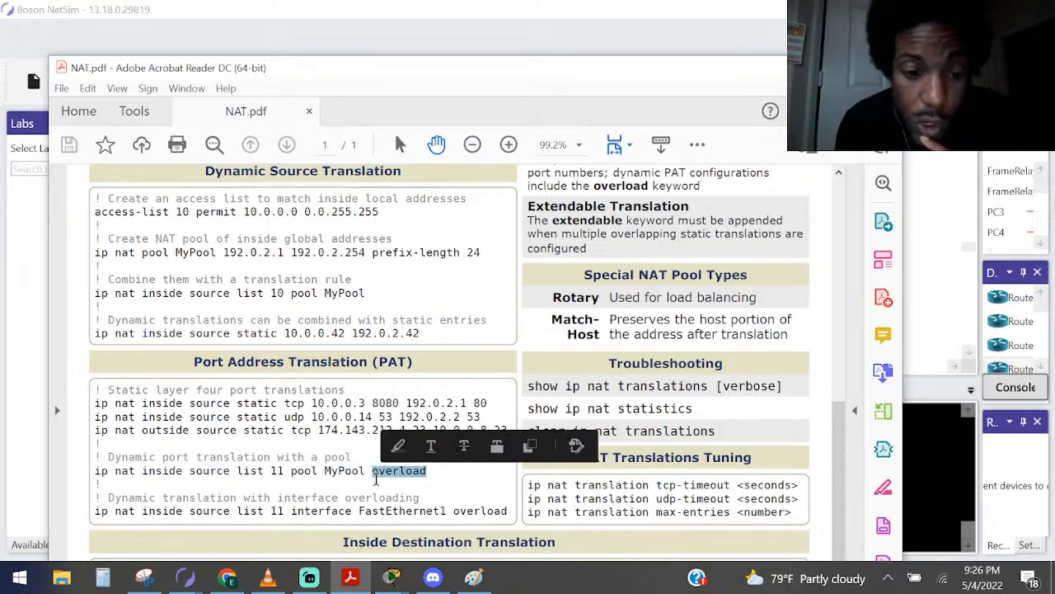
drag(290, 471, 366, 472)
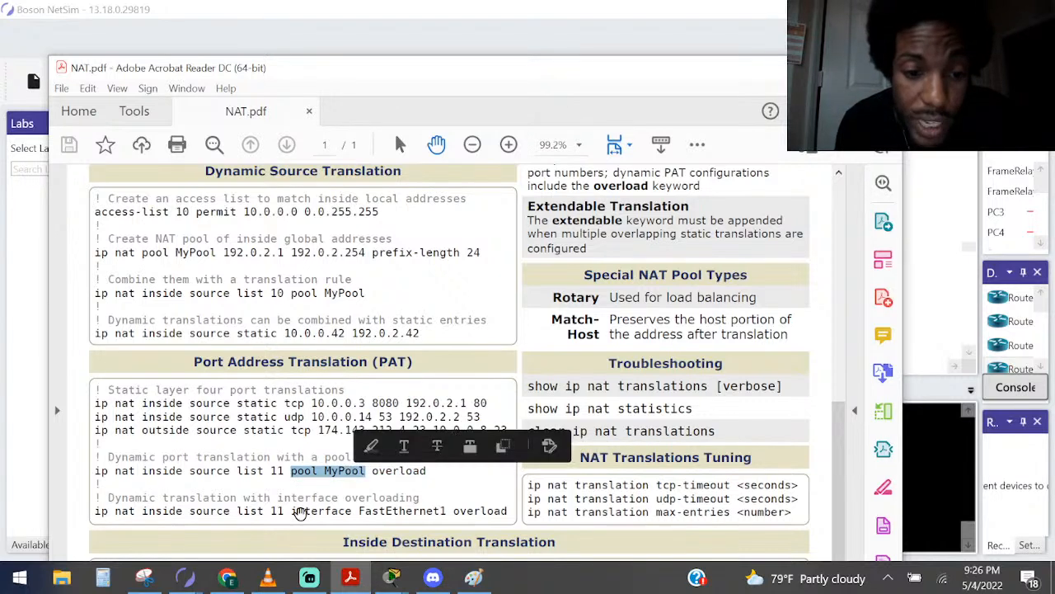
drag(292, 511, 350, 512)
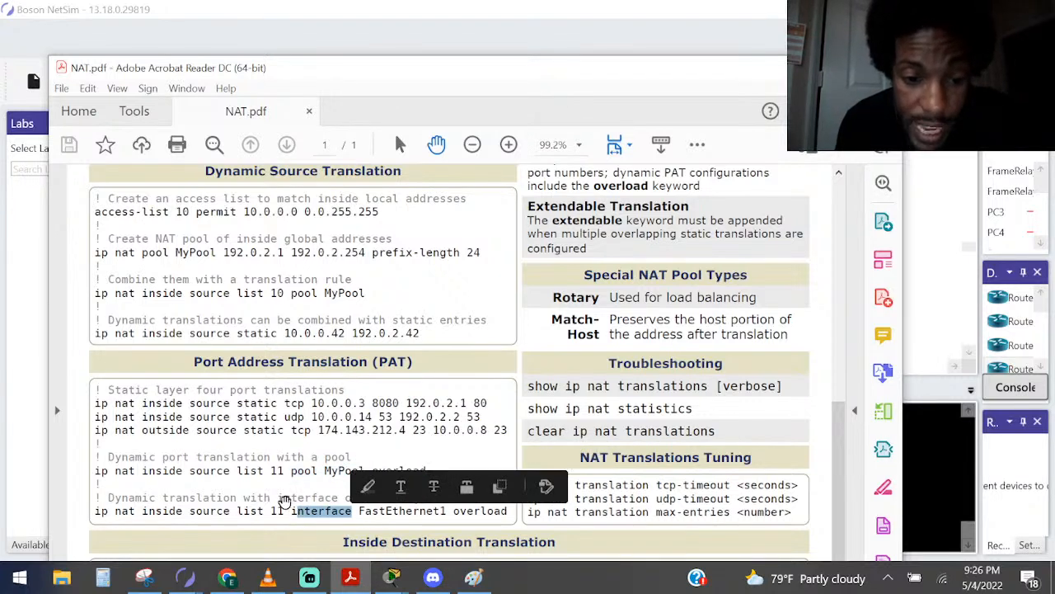
drag(277, 497, 419, 498)
drag(108, 497, 352, 495)
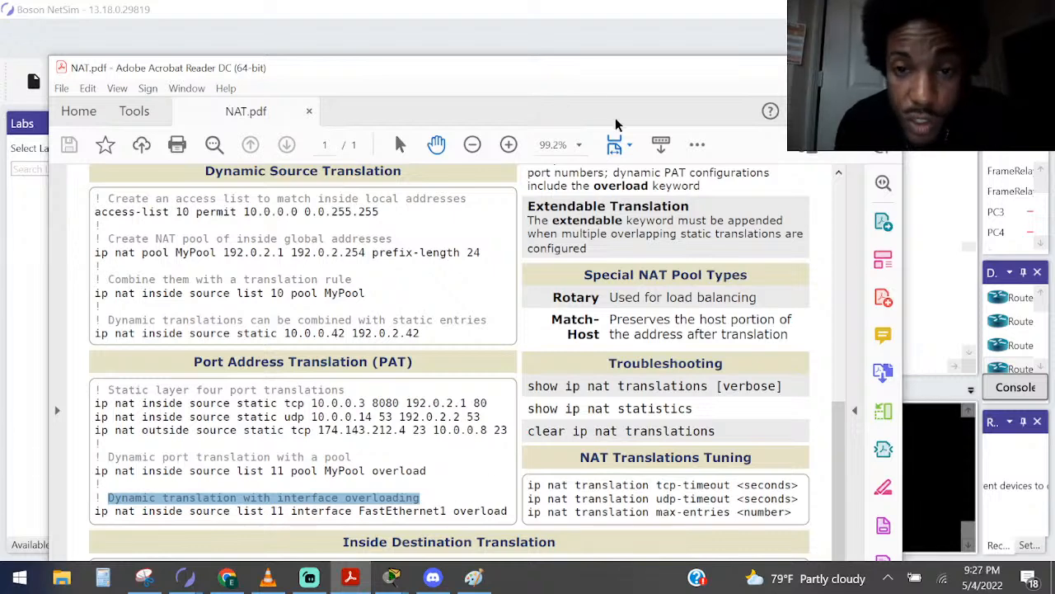
Check S0/0 in the Paint diagram, return to NAT.pdf, and highlight the interface example's overload keyword and the PAT heading
click(596, 41)
click(474, 577)
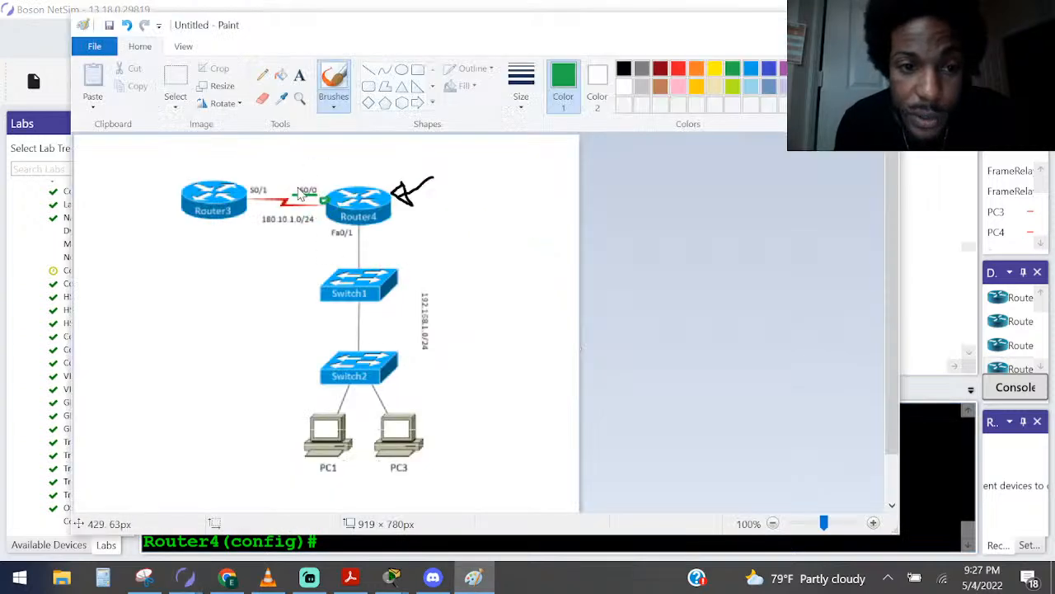
key(alt+Tab)
key(alt+Tab)
key(Tab)
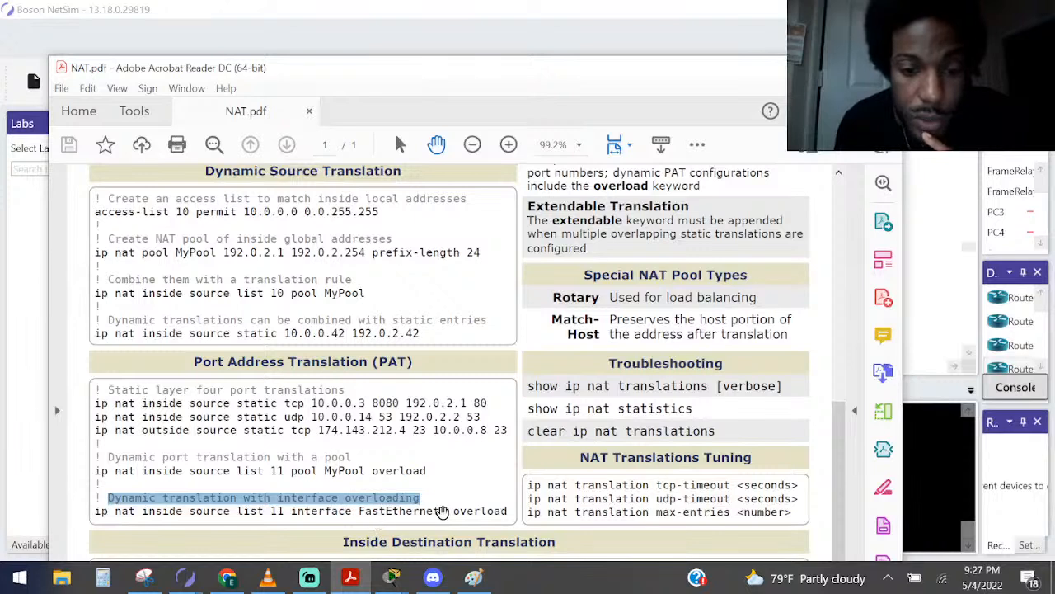
double_click(492, 512)
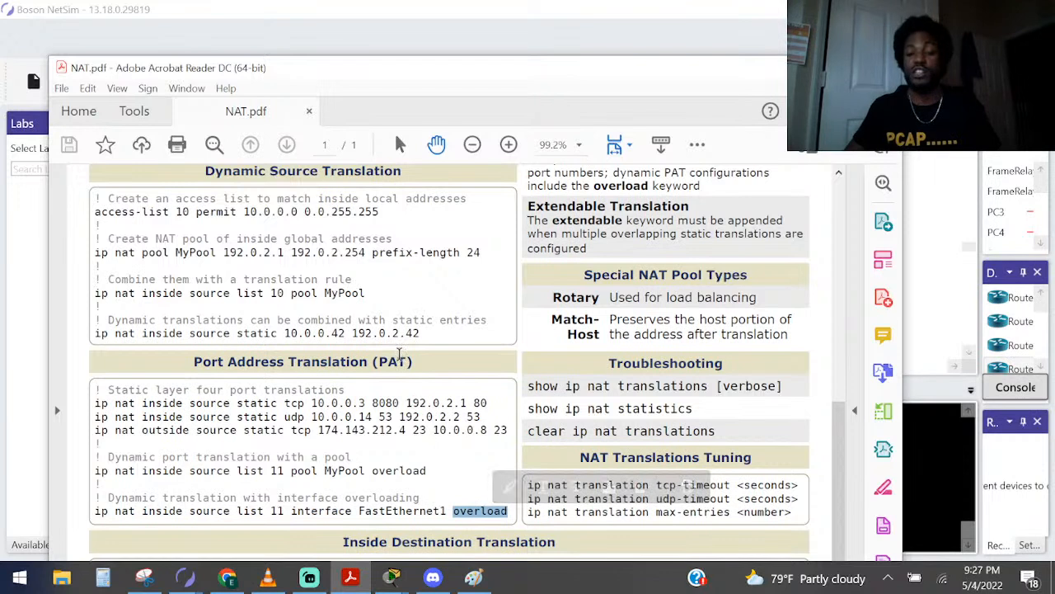
drag(414, 358, 350, 356)
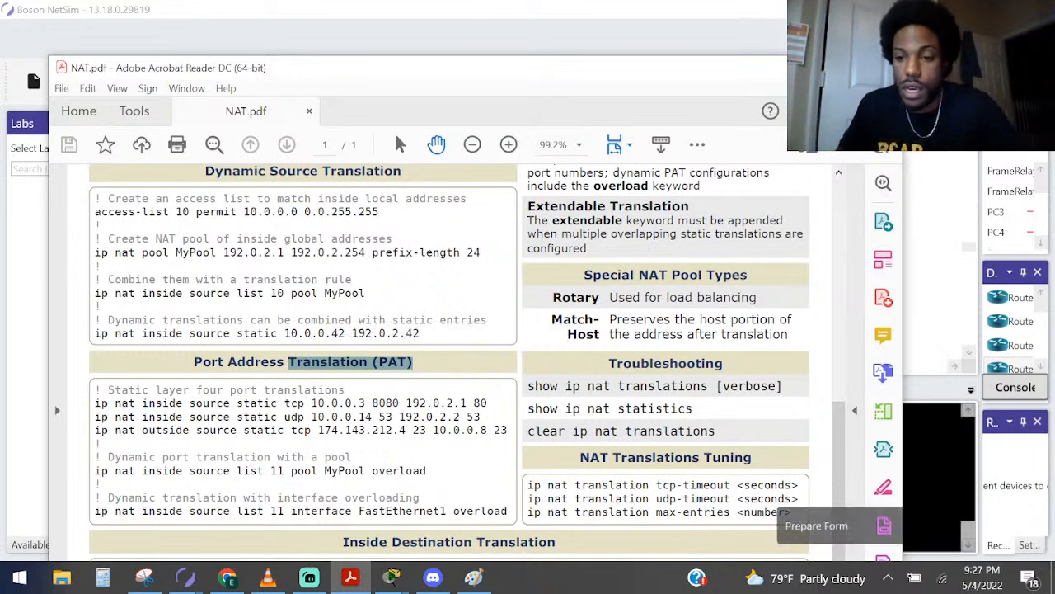
Switch to Router4's console in NetSim, begin the command ip nat inside source, and list its options
click(944, 528)
text(ip na)
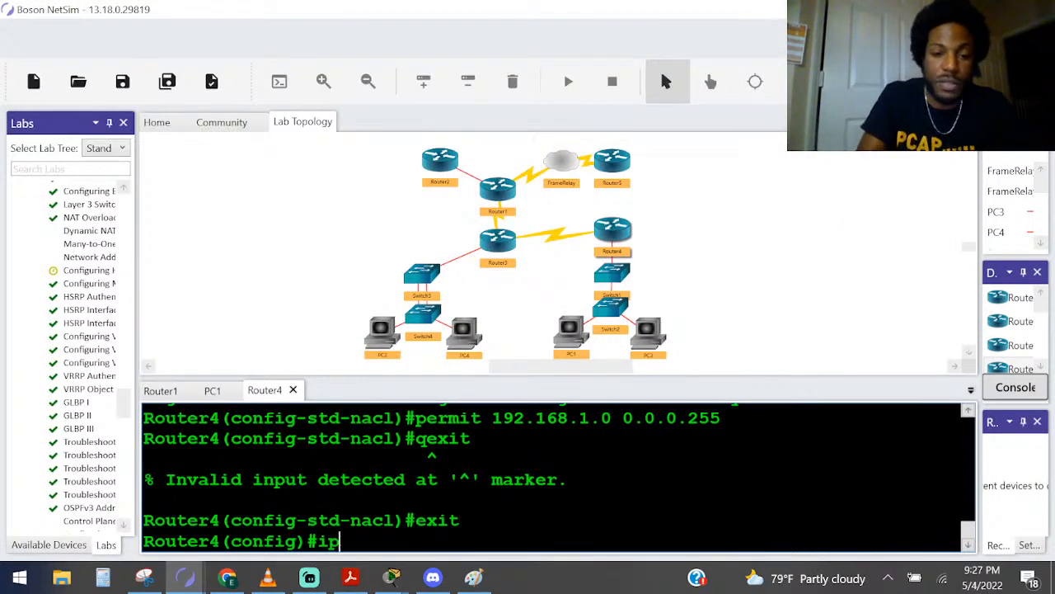
key(Tab)
text(t)
key(Tab)
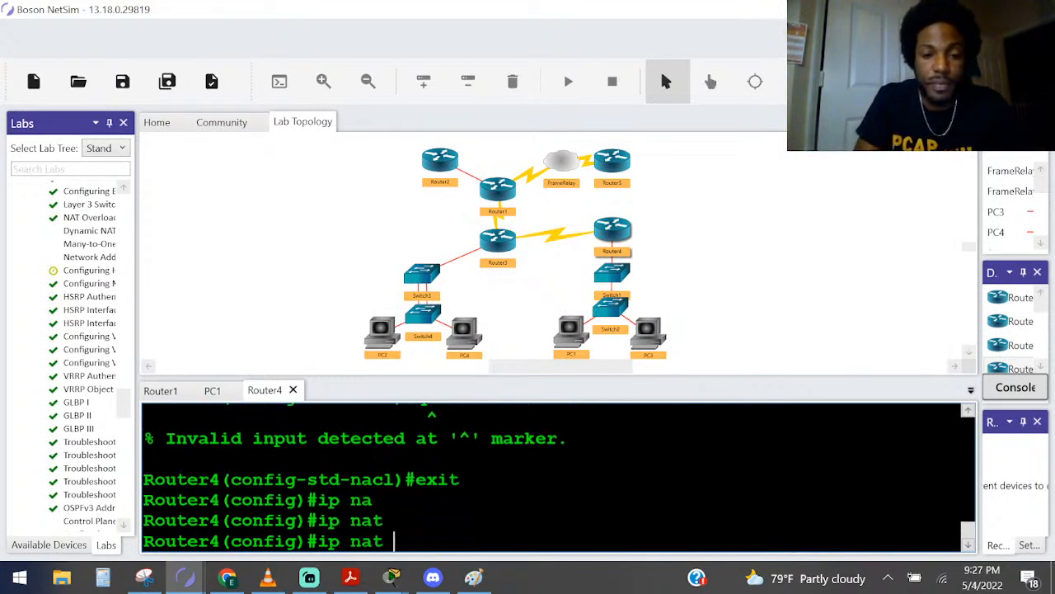
text(in)
key(Tab)
text(sou)
key(Tab)
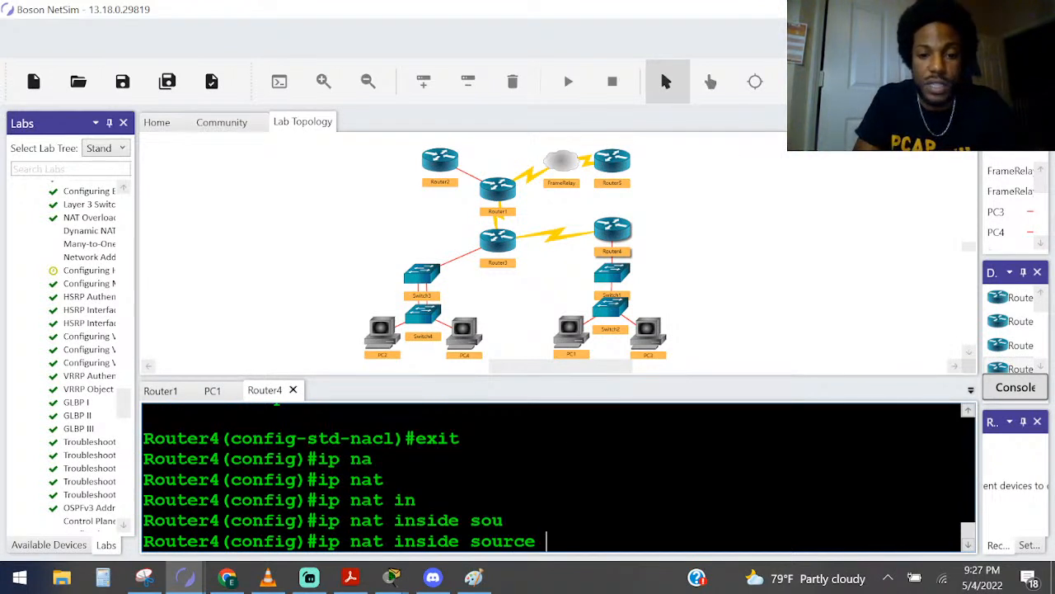
text(?)
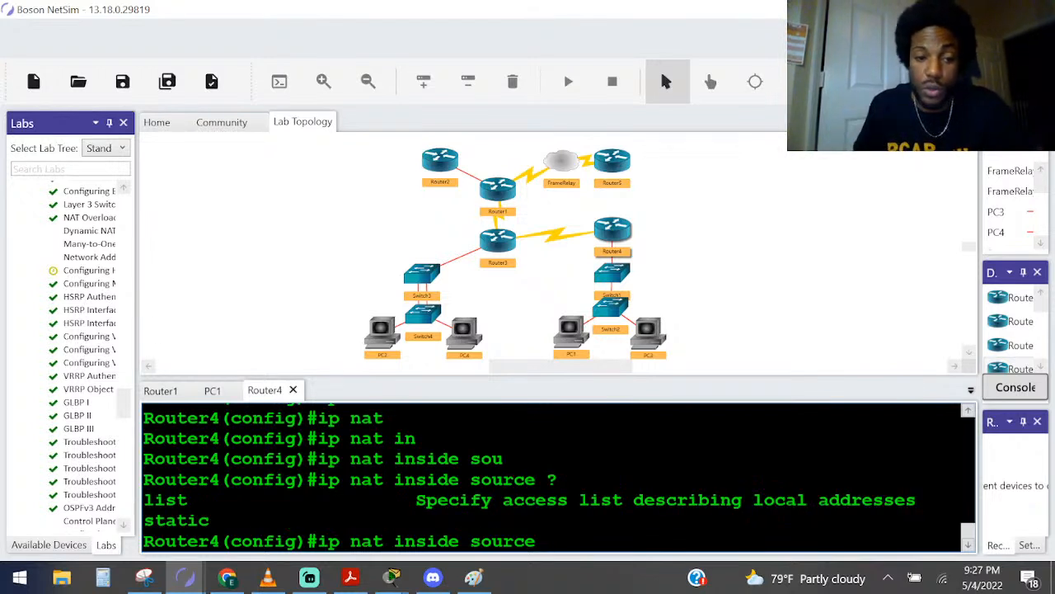
Narrow the Labs pane to widen the console, and try querying the command with 2 directly after source
drag(137, 347, 96, 340)
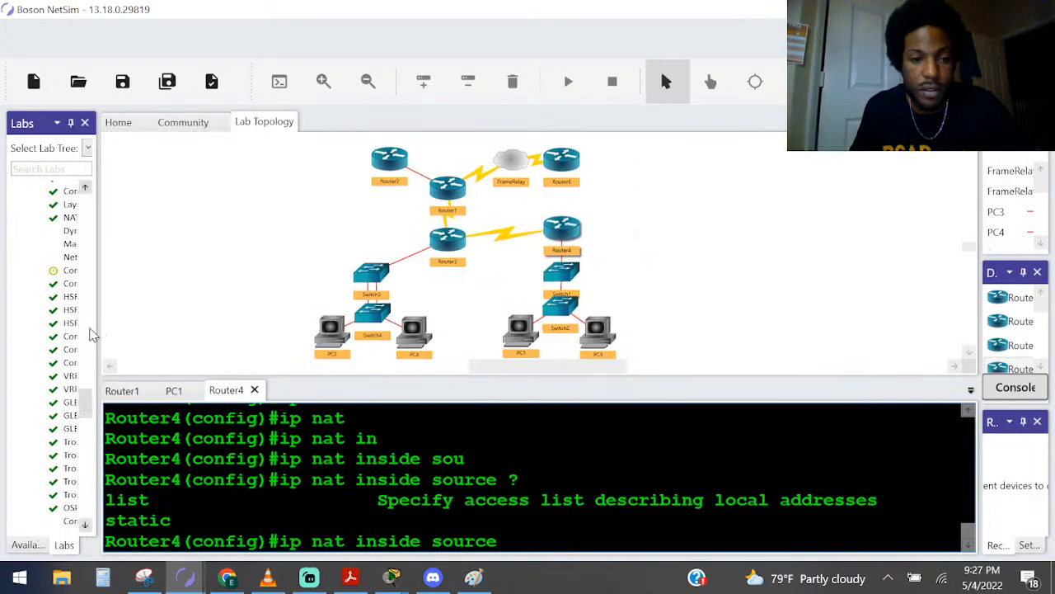
drag(96, 323, 75, 314)
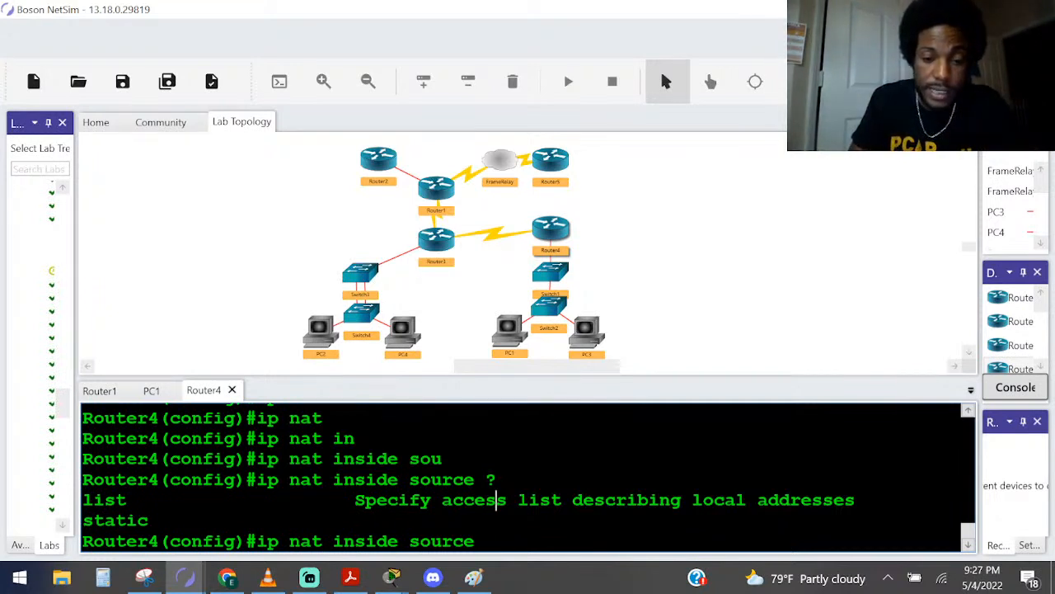
text(?% Unrecognized command)
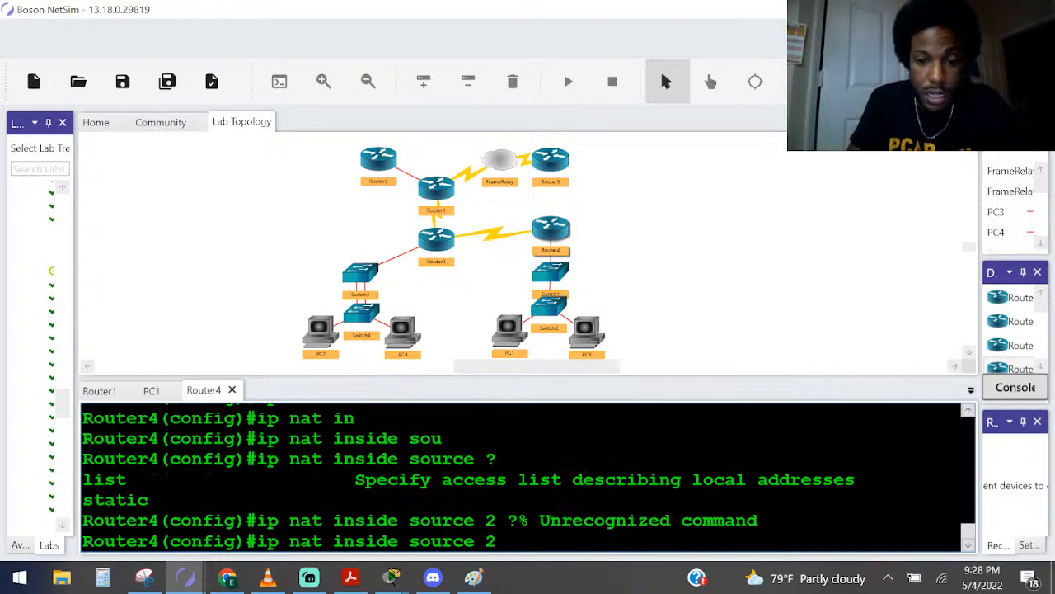
text(=)
Add list 2 as the NAT rule's access list, checking the available parameters before and after the number
text(li)
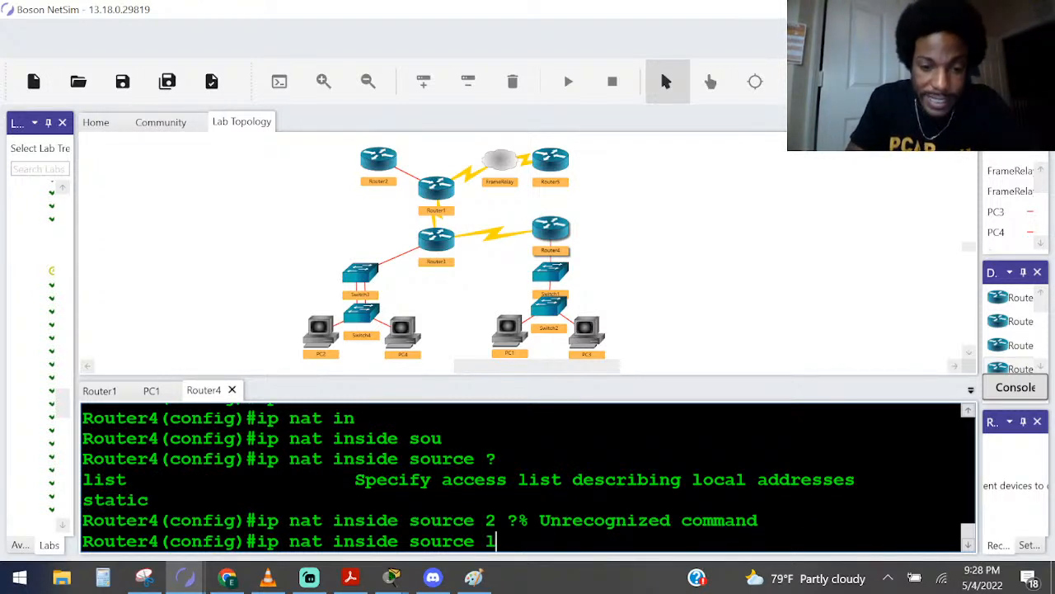
key(Tab)
text(?)
text(2 ?)
text(in)
Add interface serial 0/0 to the NAT rule, list its remaining options, and append the overload keyword
key(Tab)
text(se)
key(Tab)
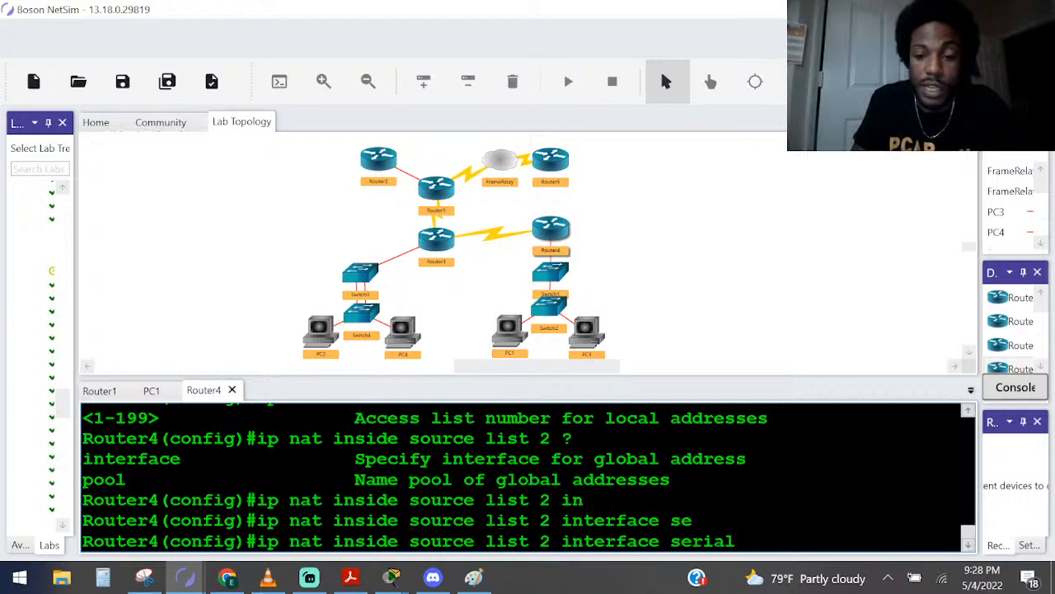
text(0/0 ?)
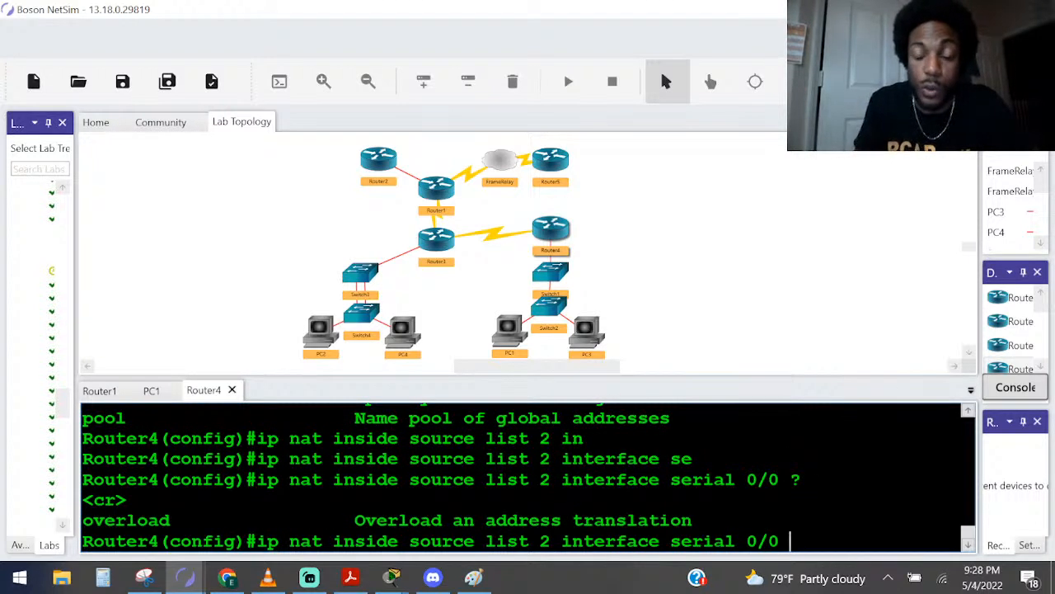
text(ov)
key(Tab)
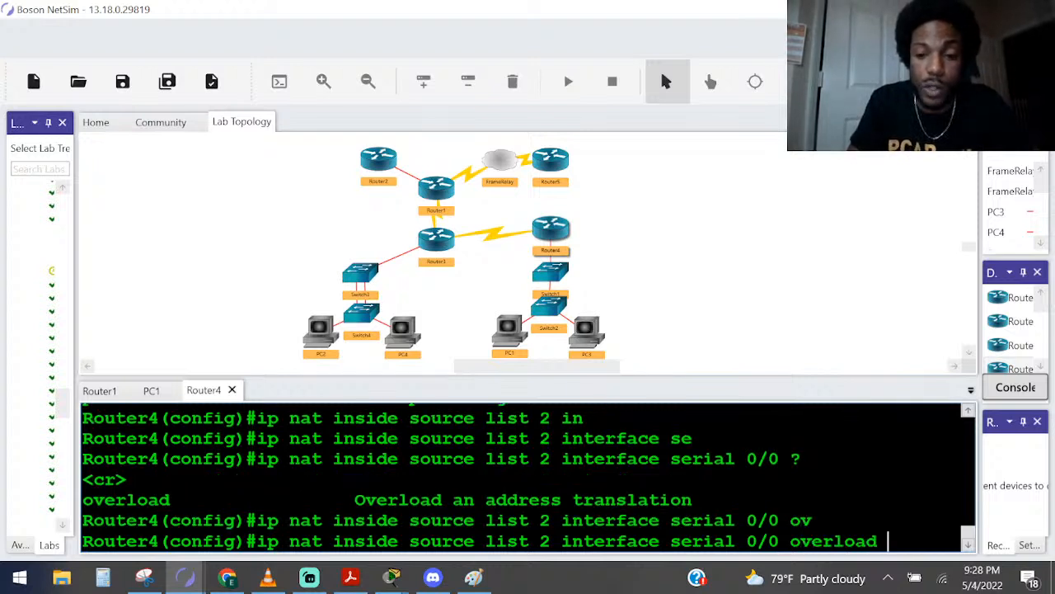
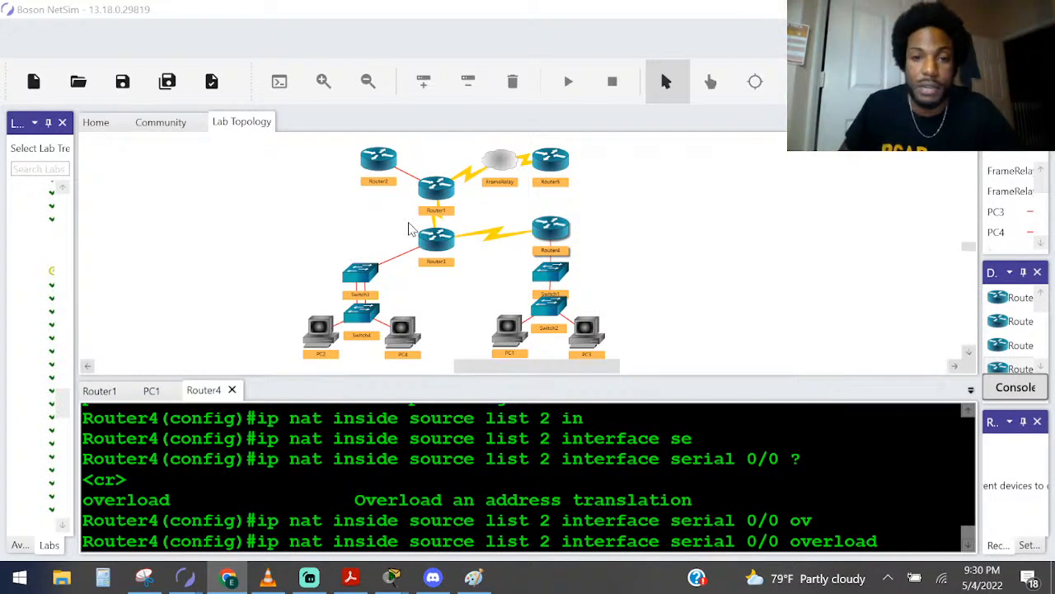
Submit the rule ip nat inside source list 2 interface serial 0/0 overload on Router4 and highlight it and its overload keyword
click(497, 521)
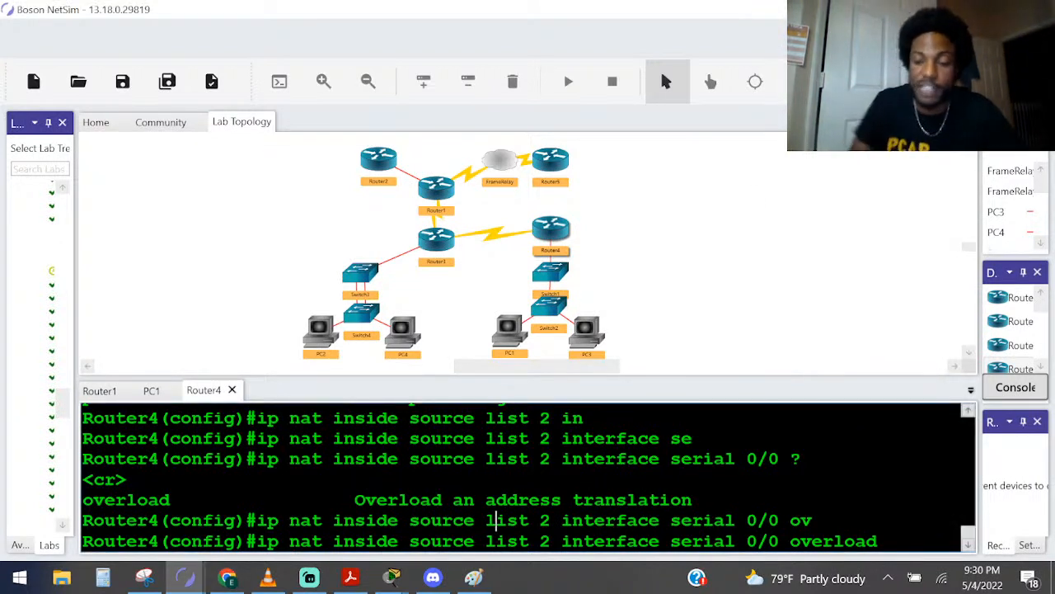
key(Return)
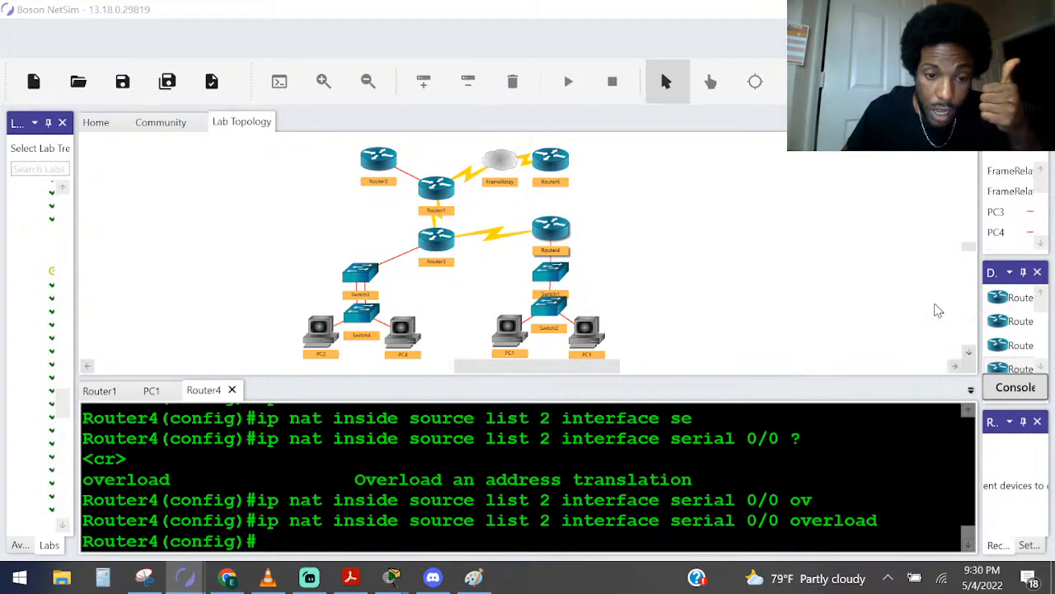
mouse_move(257, 520)
mouse_down()
mouse_move(693, 520)
mouse_move(257, 541)
mouse_up()
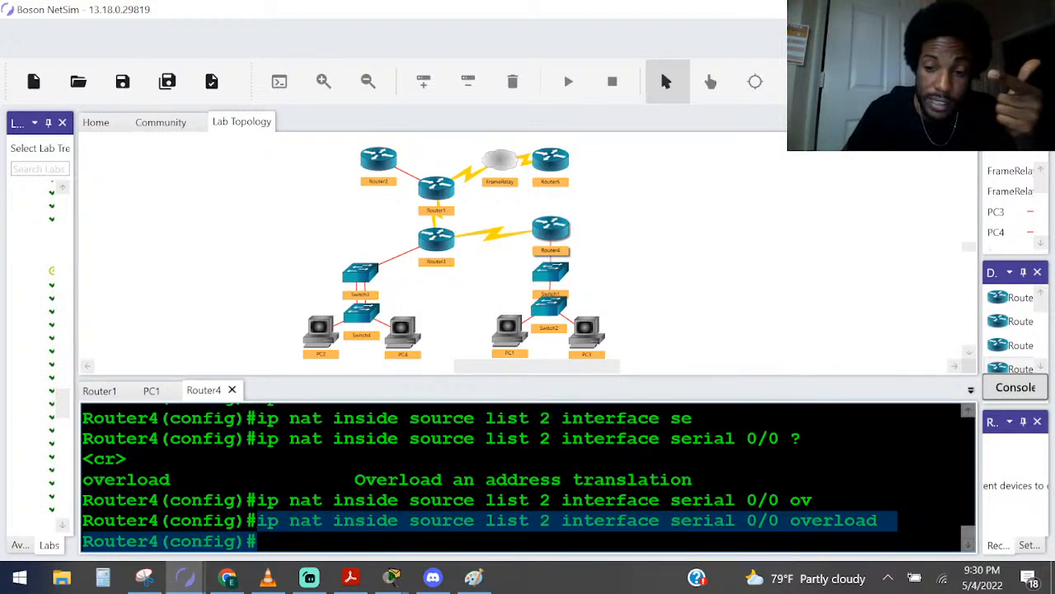
click(798, 521)
double_click(798, 521)
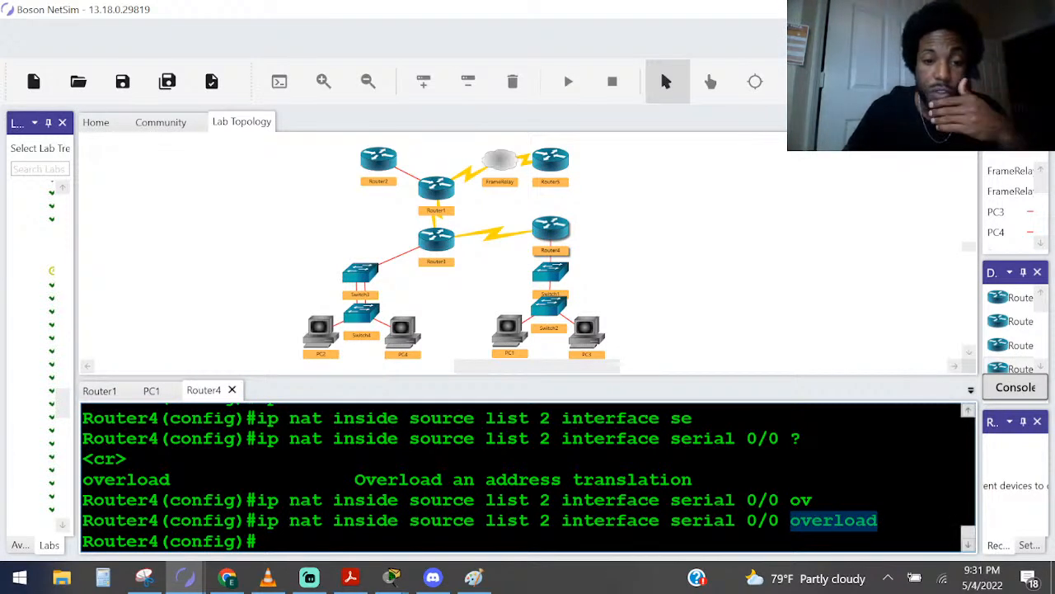
click(464, 500)
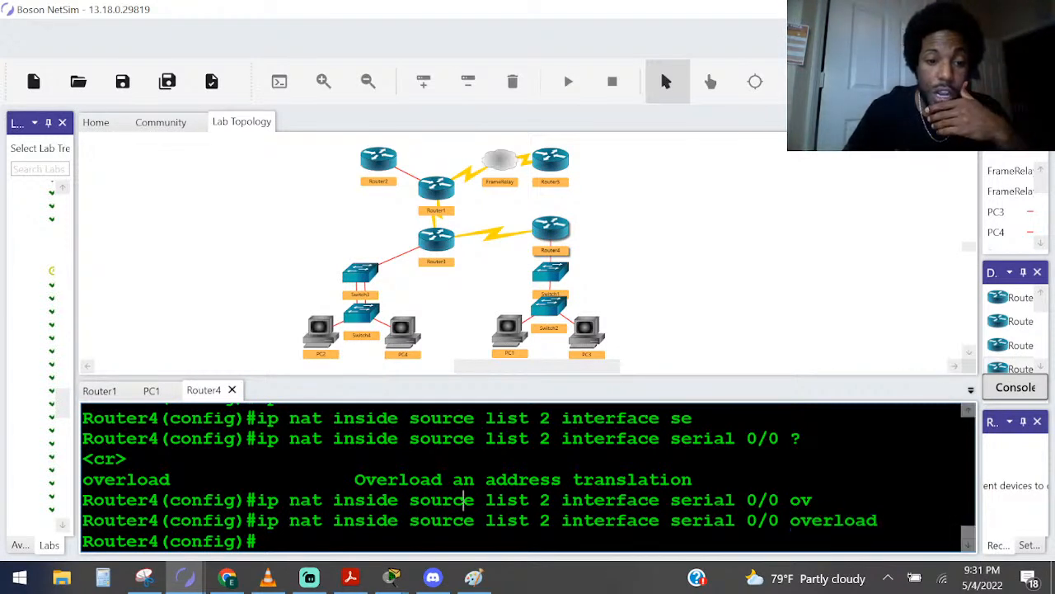
Switch to the Paint topology diagram and undo the last three annotations around Router4
click(466, 578)
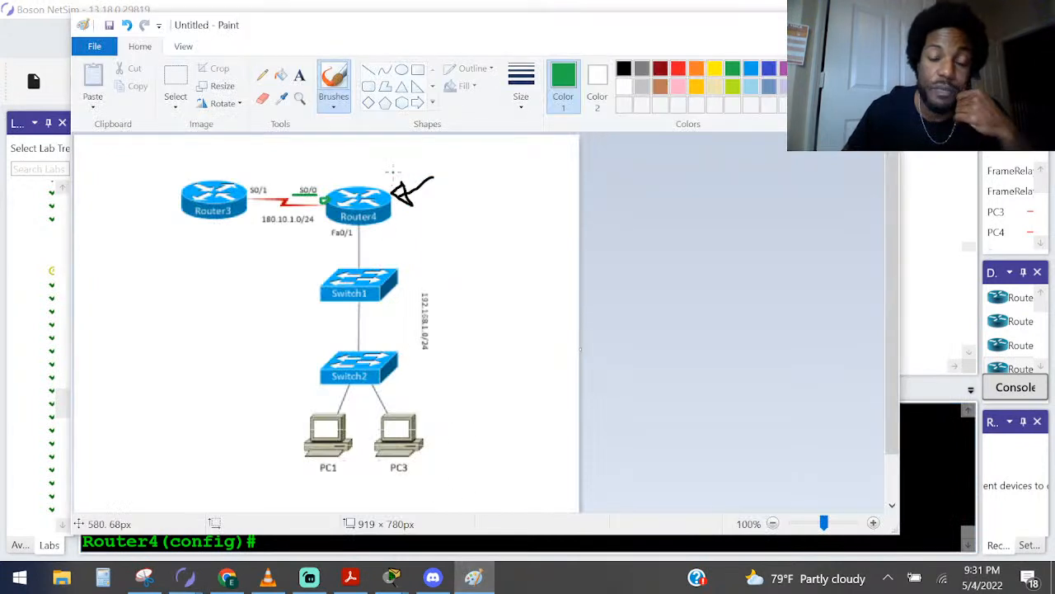
key(ctrl+z)
key(ctrl+z)
key(ctrl+z)
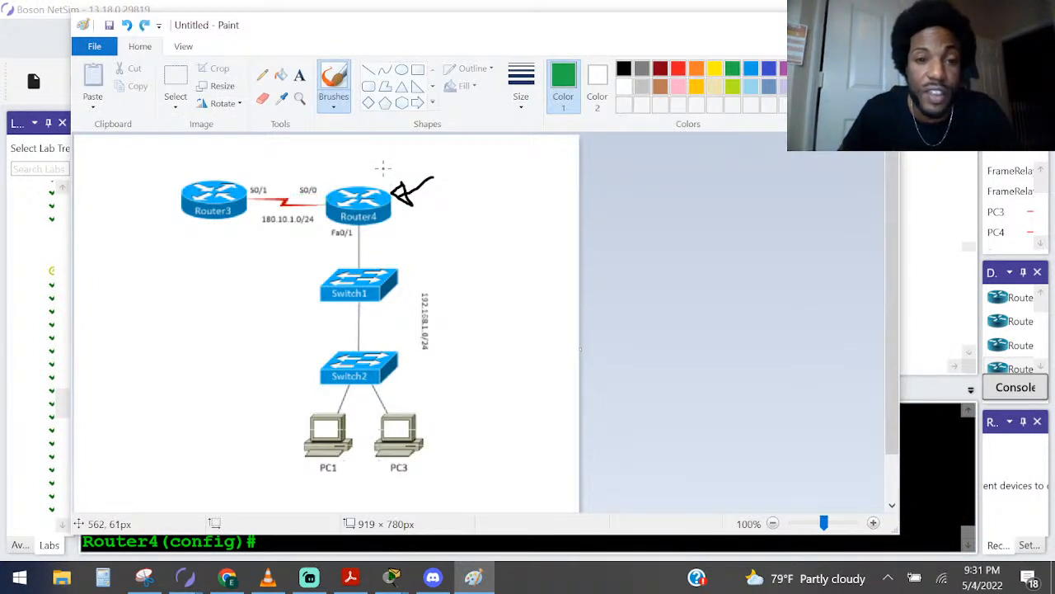
Draw a black diagonal boundary through Router4 with an arrow on each side, mark its S0/0 and Fa0/1 ports, and write L and W
click(624, 69)
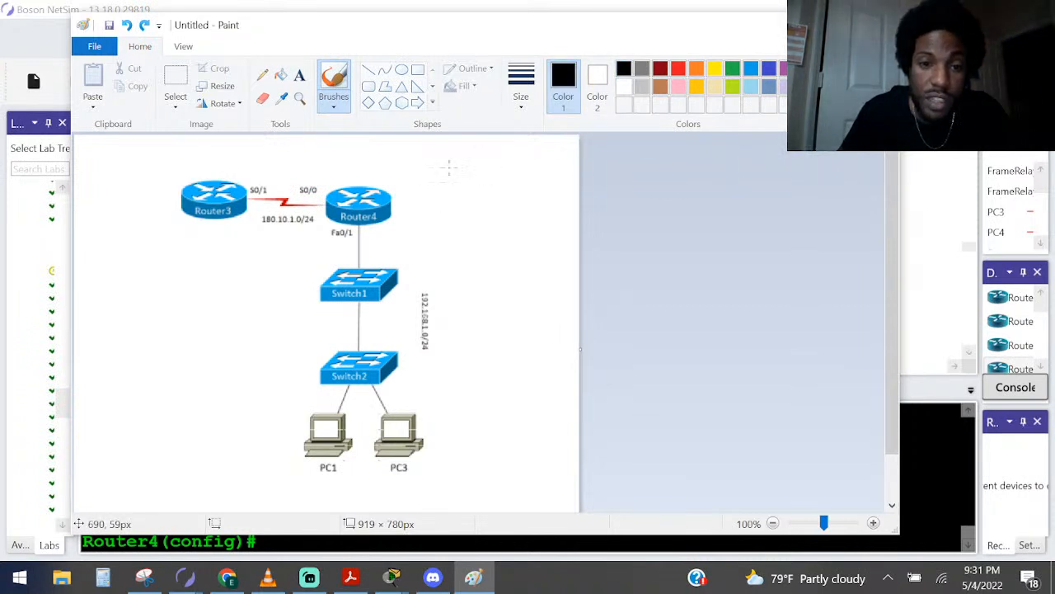
drag(462, 161, 225, 279)
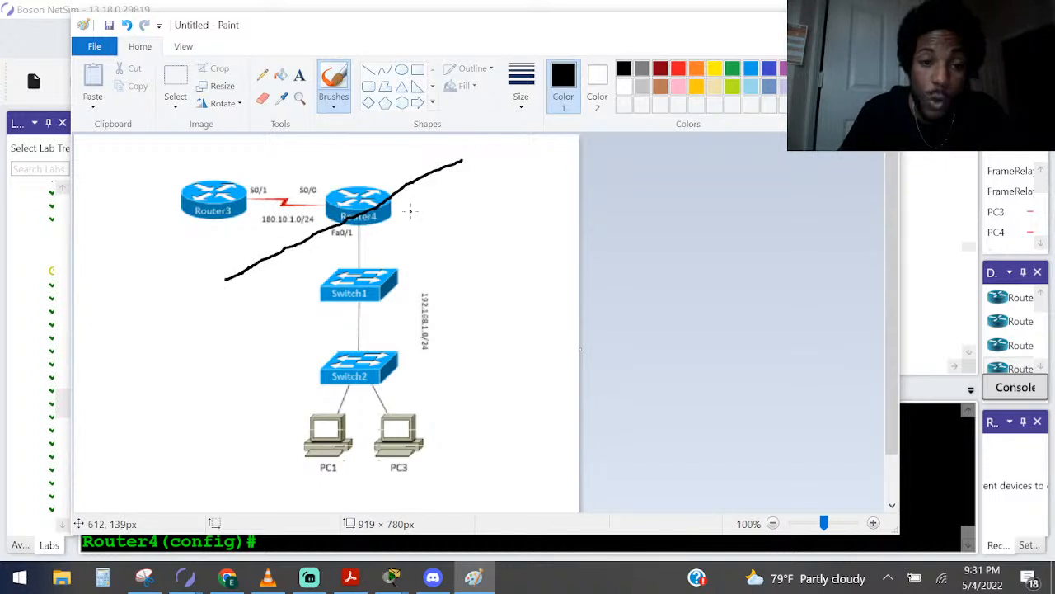
mouse_move(424, 188)
mouse_down()
mouse_move(444, 223)
mouse_move(465, 215)
mouse_move(455, 227)
mouse_up()
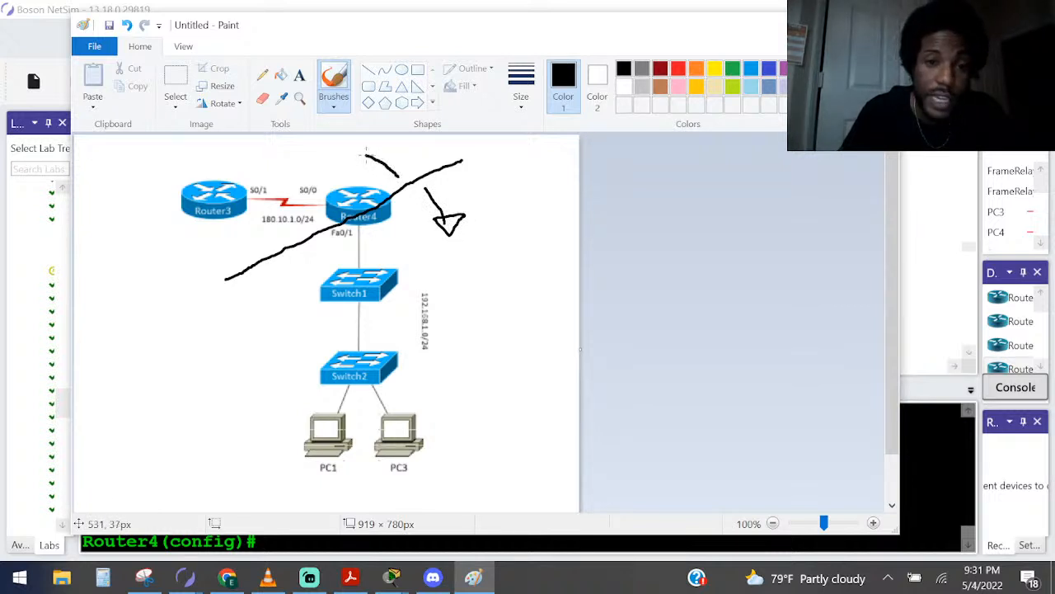
drag(362, 146, 397, 158)
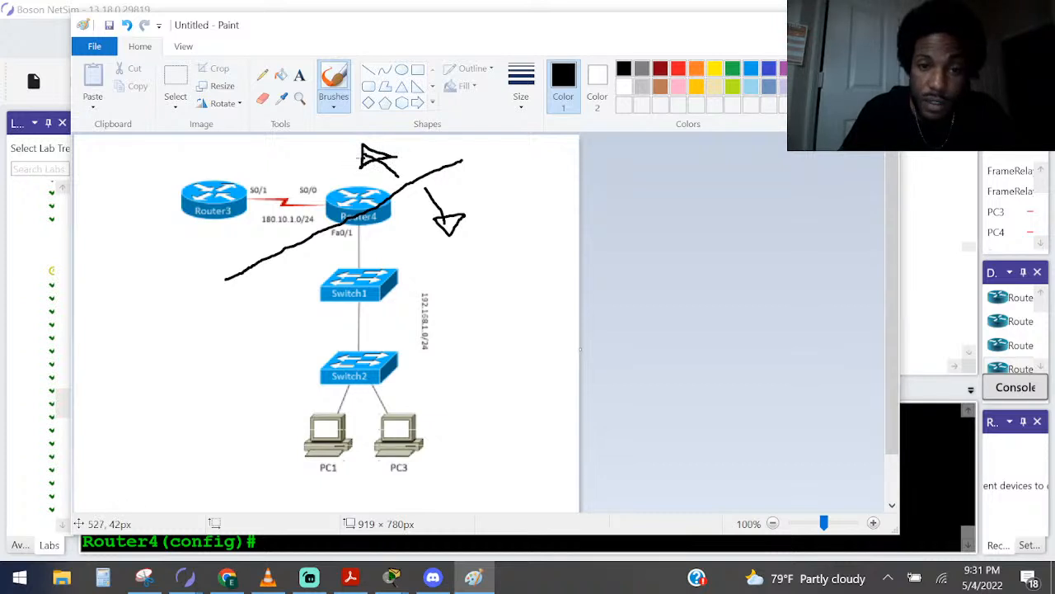
drag(372, 158, 364, 153)
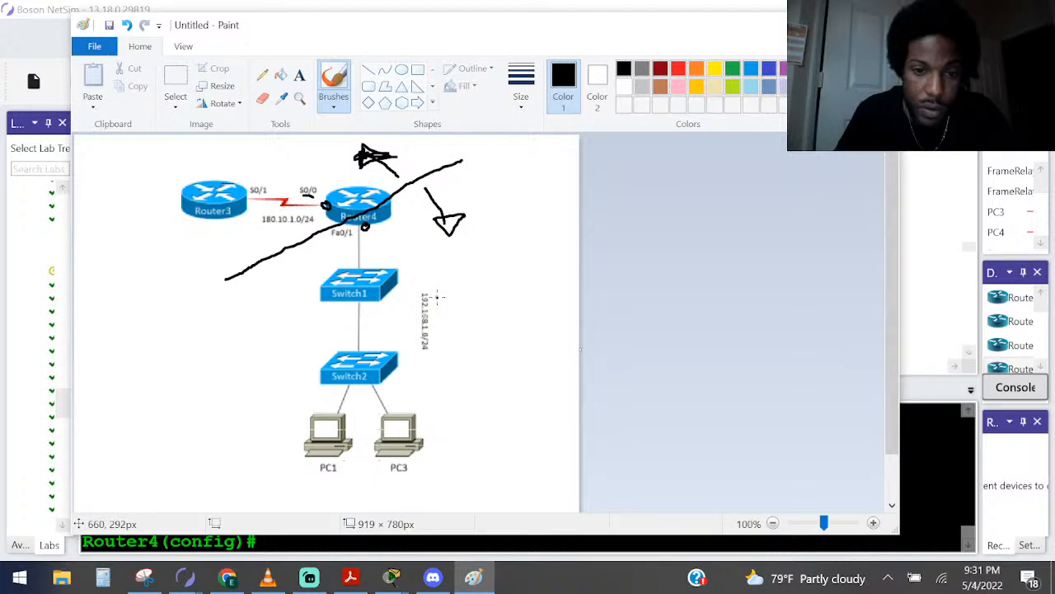
drag(442, 285, 461, 296)
mouse_move(276, 142)
mouse_down()
mouse_move(286, 169)
mouse_move(302, 169)
mouse_move(319, 136)
mouse_up()
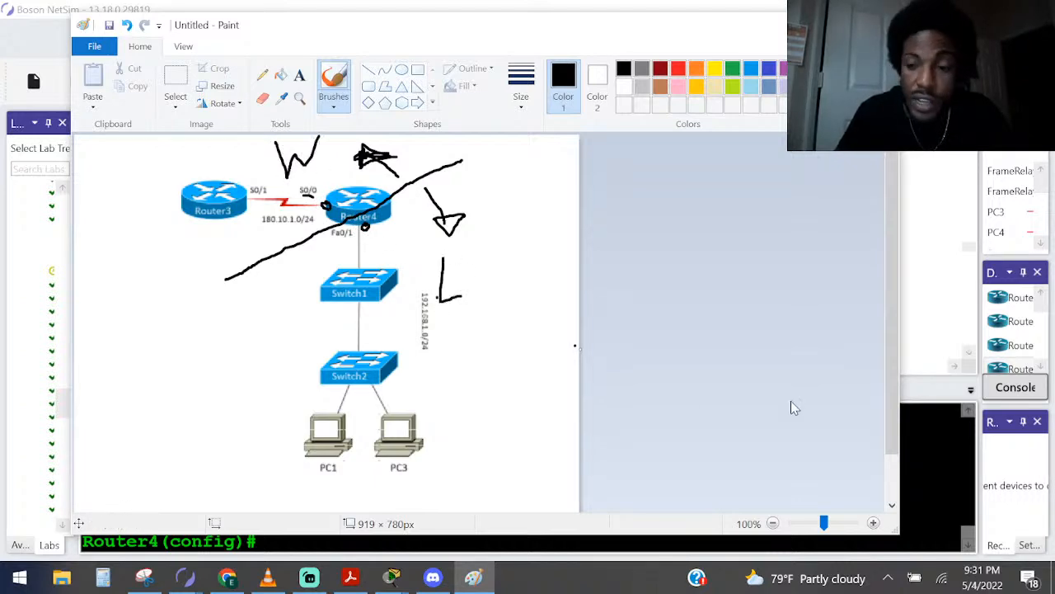
Return to Router4's console in NetSim and enter interface configuration for fastEthernet 0/1, checking the port against the diagram
key(alt+Tab)
text(in)
key(Tab)
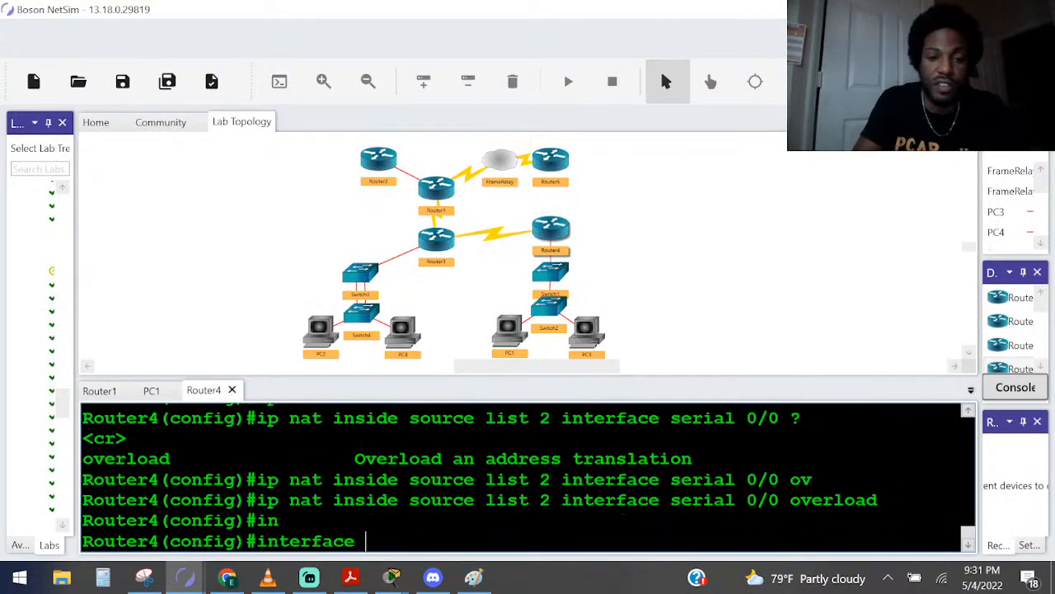
key(alt+Tab)
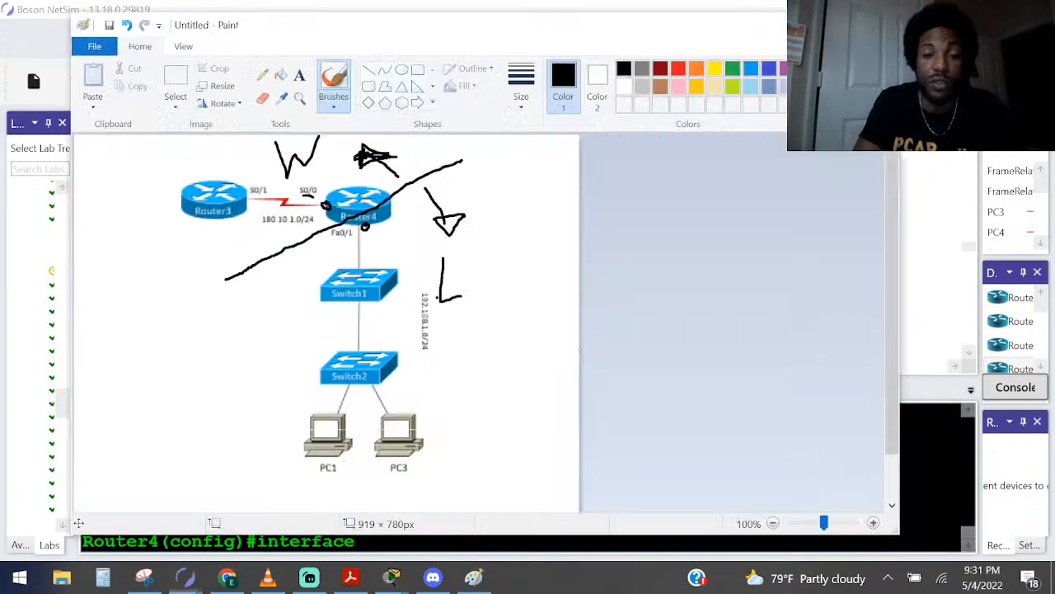
key(alt+Tab)
text(fa)
key(Tab)
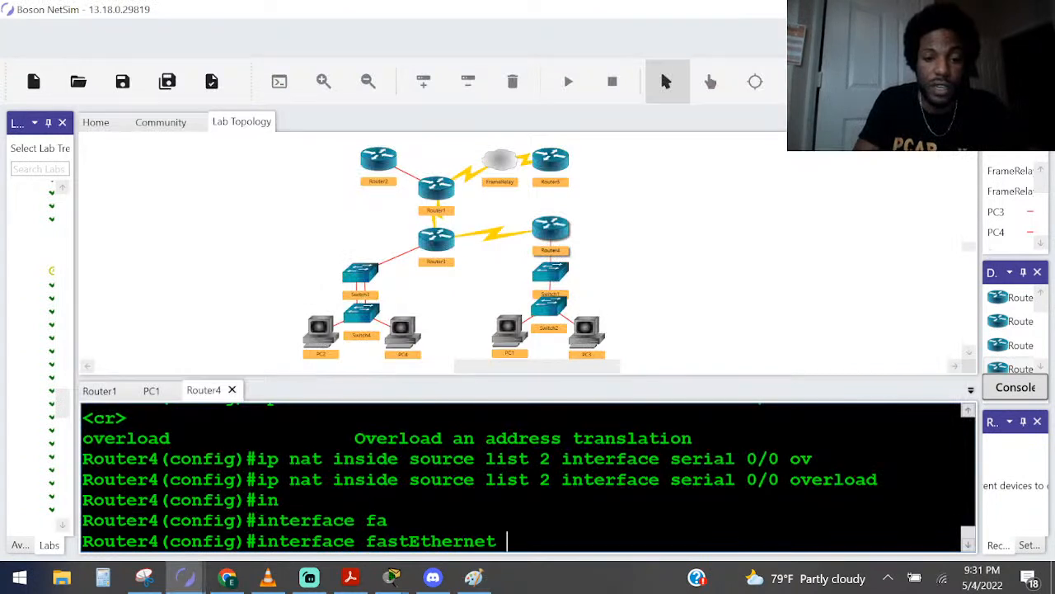
text(0/1)
key(Return)
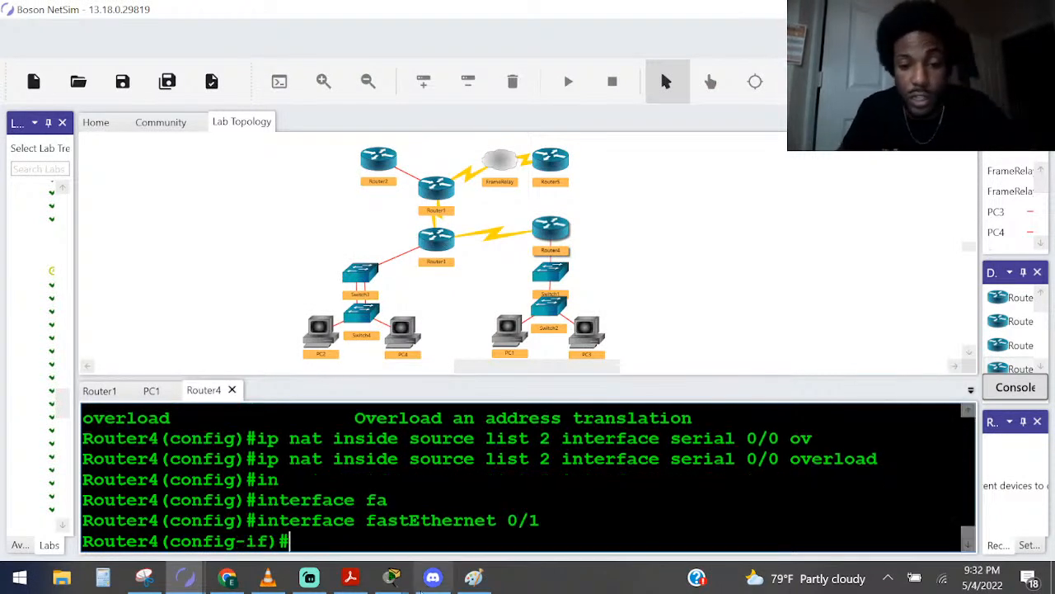
Open NAT.pdf in Acrobat Reader and examine the NAT Boundary Configuration example, highlighting its address, ip nat inside and ip nat outside lines
mouse_move(250, 590)
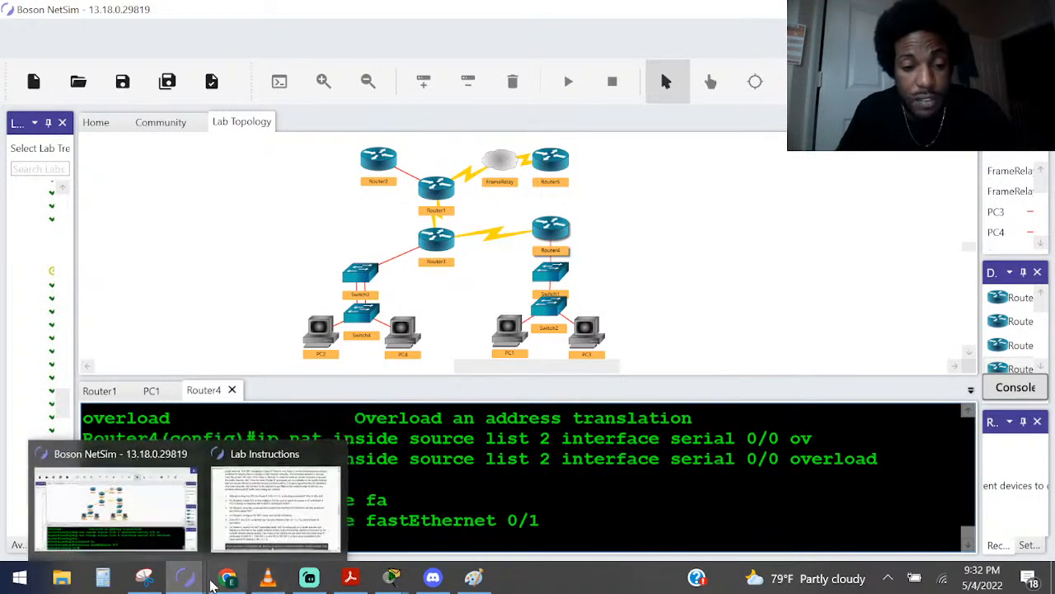
click(351, 577)
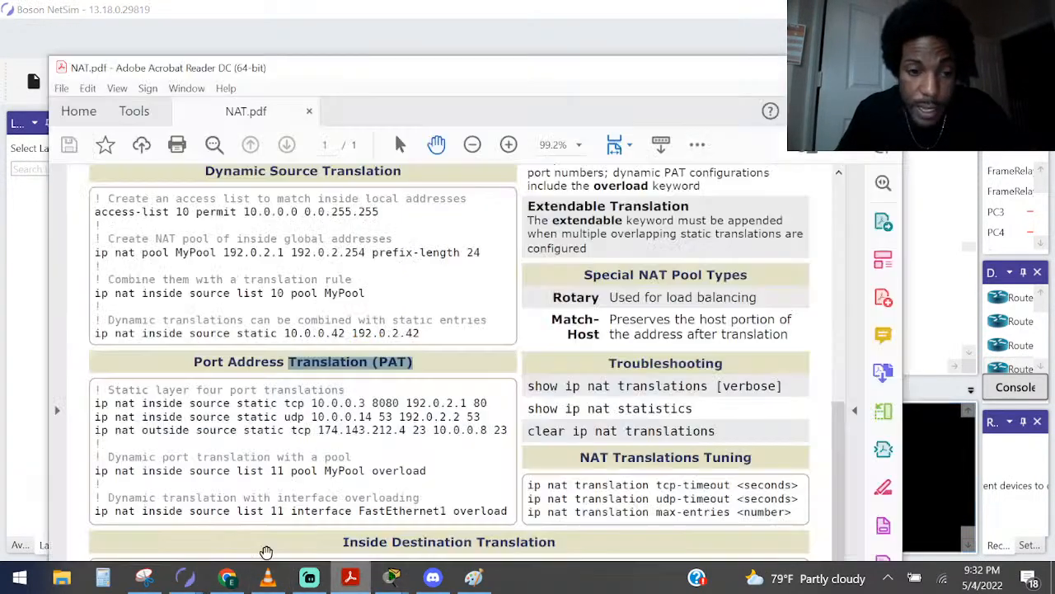
scroll(466, 389, down, 1)
scroll(467, 389, up, 8)
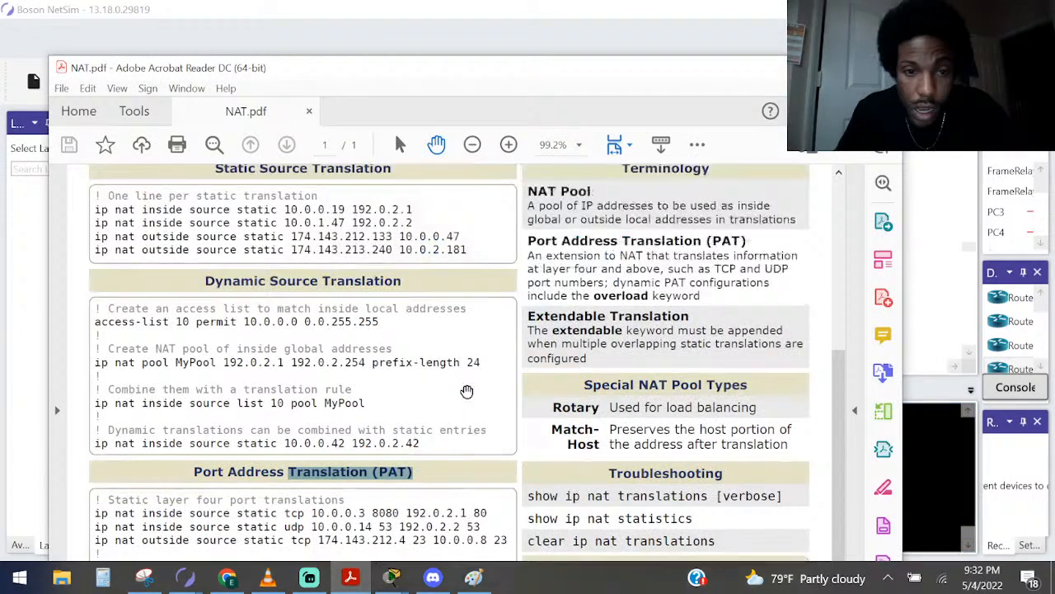
scroll(466, 389, up, 1)
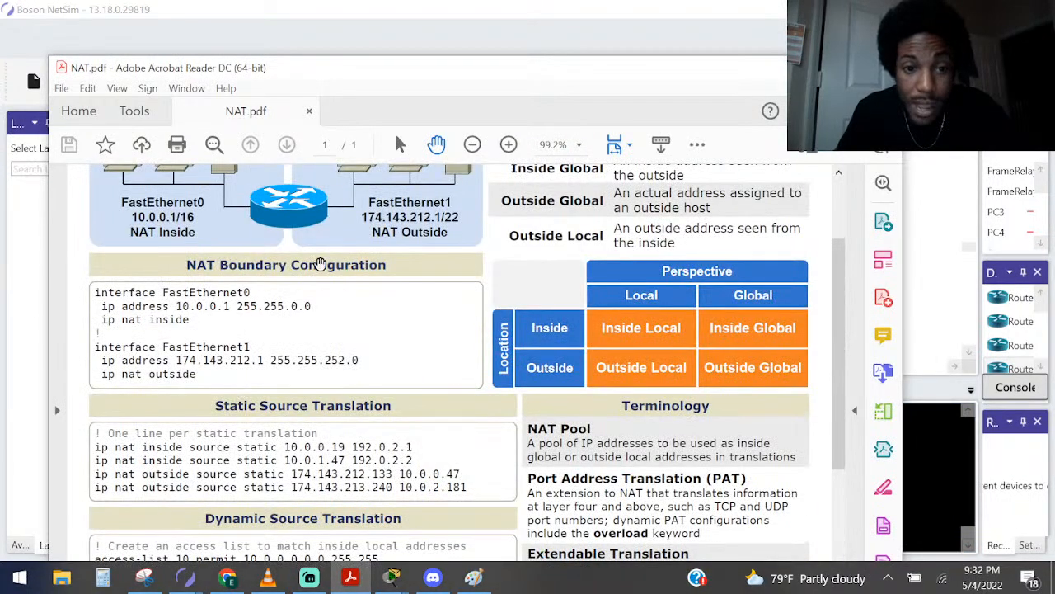
drag(115, 306, 319, 307)
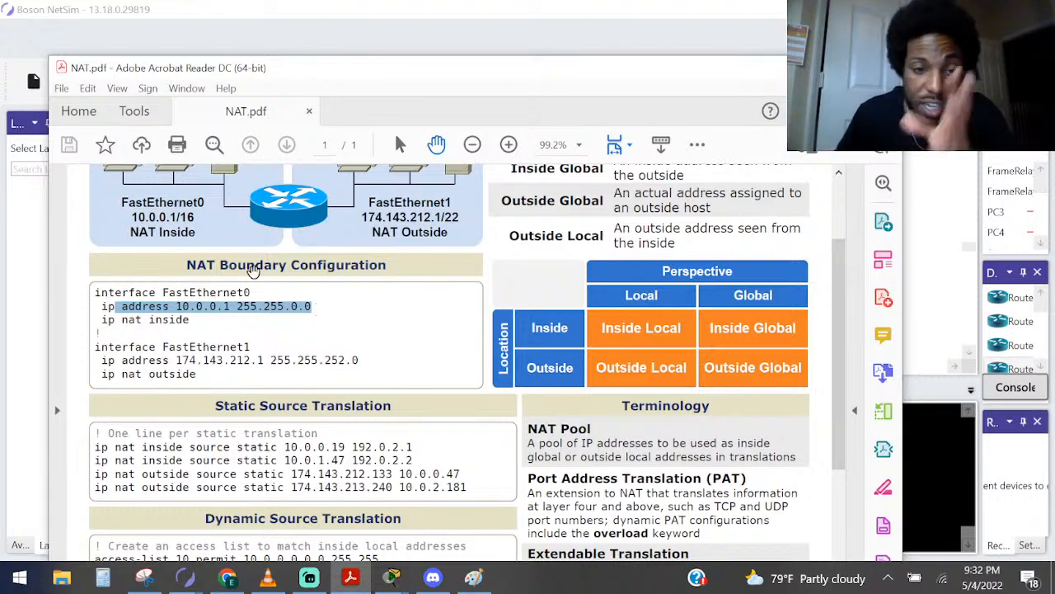
click(187, 314)
drag(189, 317, 94, 311)
click(202, 324)
drag(195, 320, 128, 326)
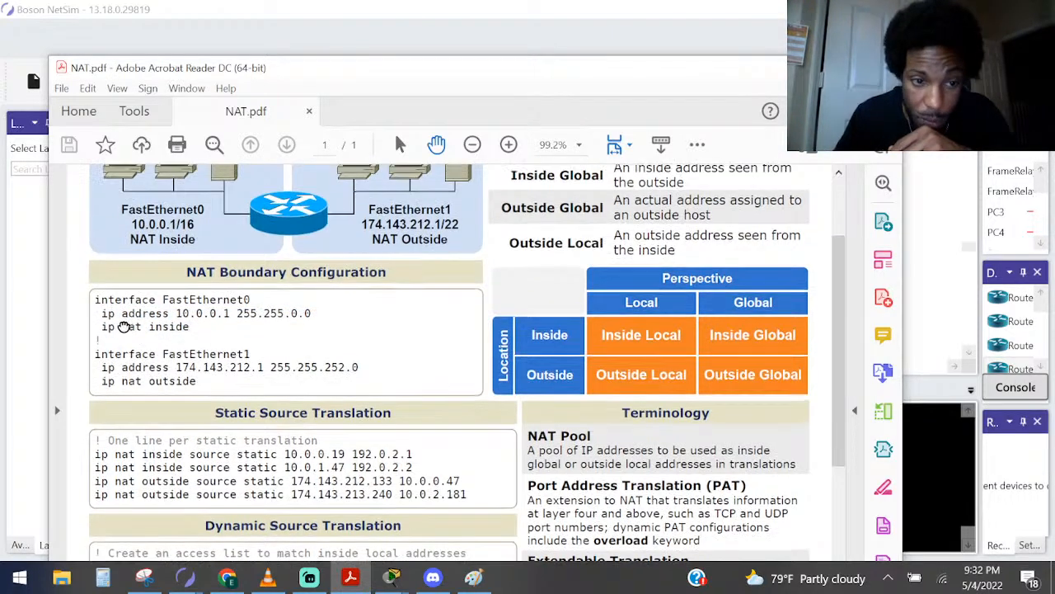
drag(101, 381, 207, 381)
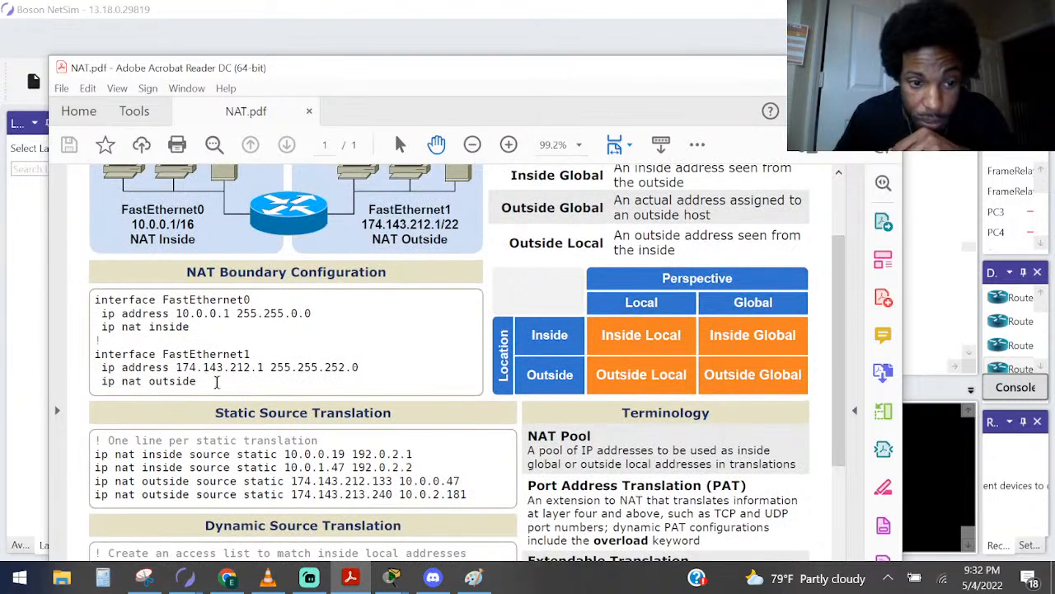
scroll(205, 278, up, 2)
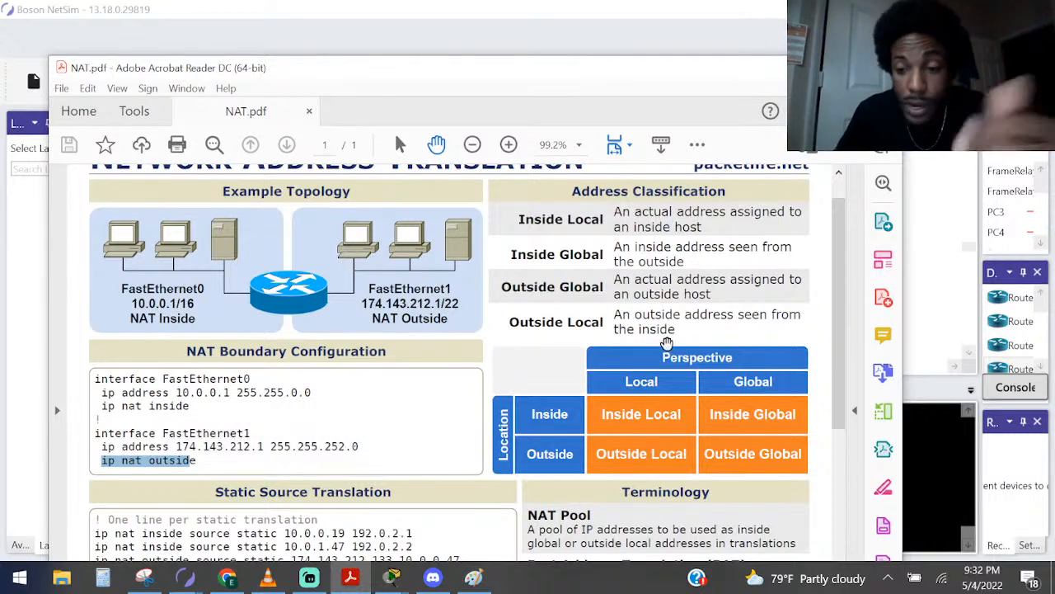
Return to Router4's console in NetSim and apply ip nat inside to interface fastEthernet 0/1
click(933, 483)
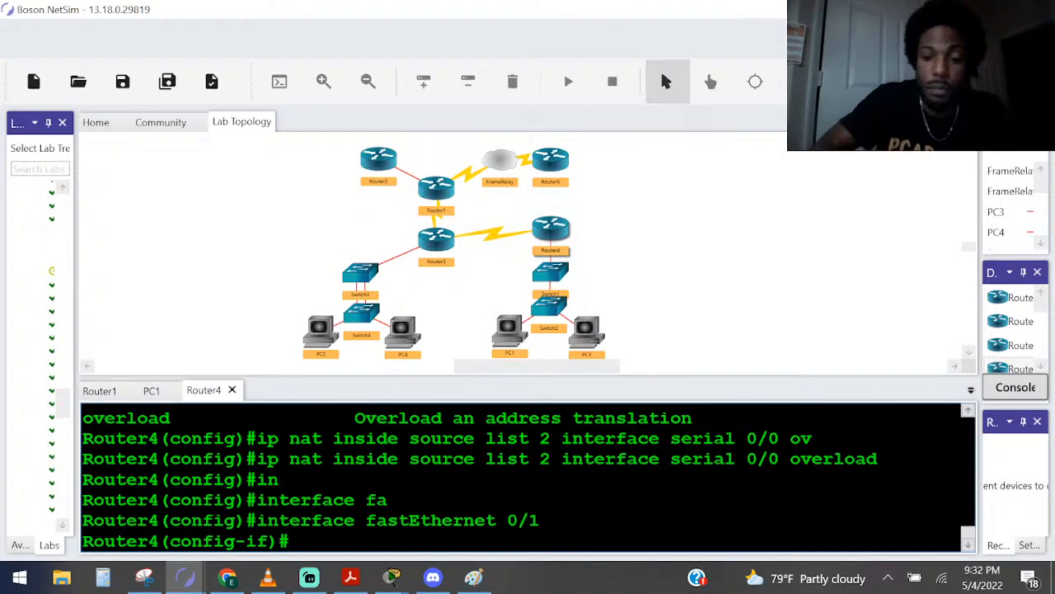
text(ip na)
key(Tab)
text(in)
key(Tab)
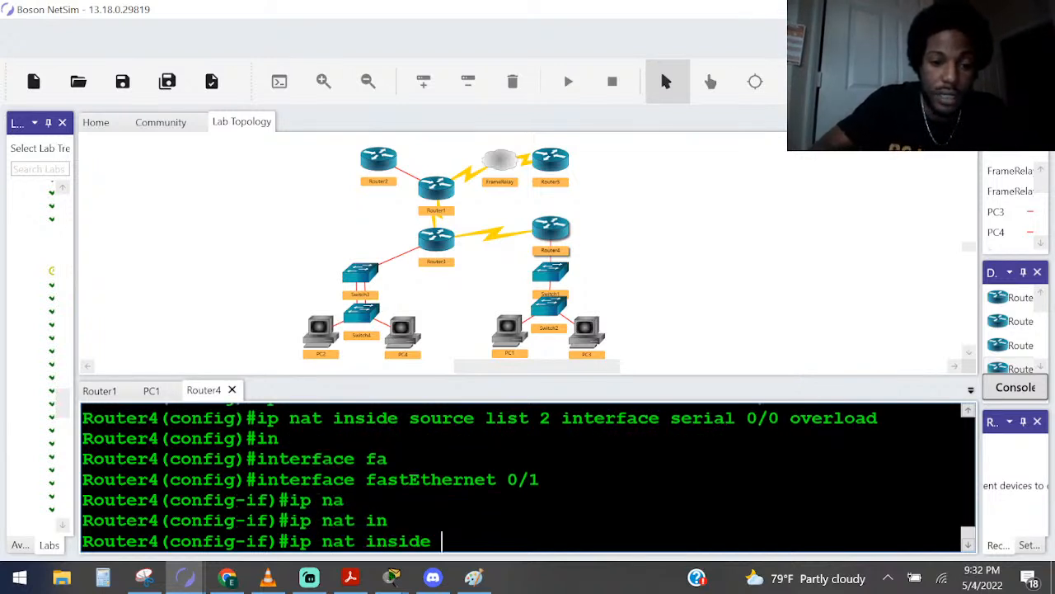
key(Return)
Exit the current interface and enter configuration for interface serial 0/0, checking the port against the Paint diagram
text(ex)
key(Return)
text(interface se)
key(Tab)
text(ser)
key(Tab)
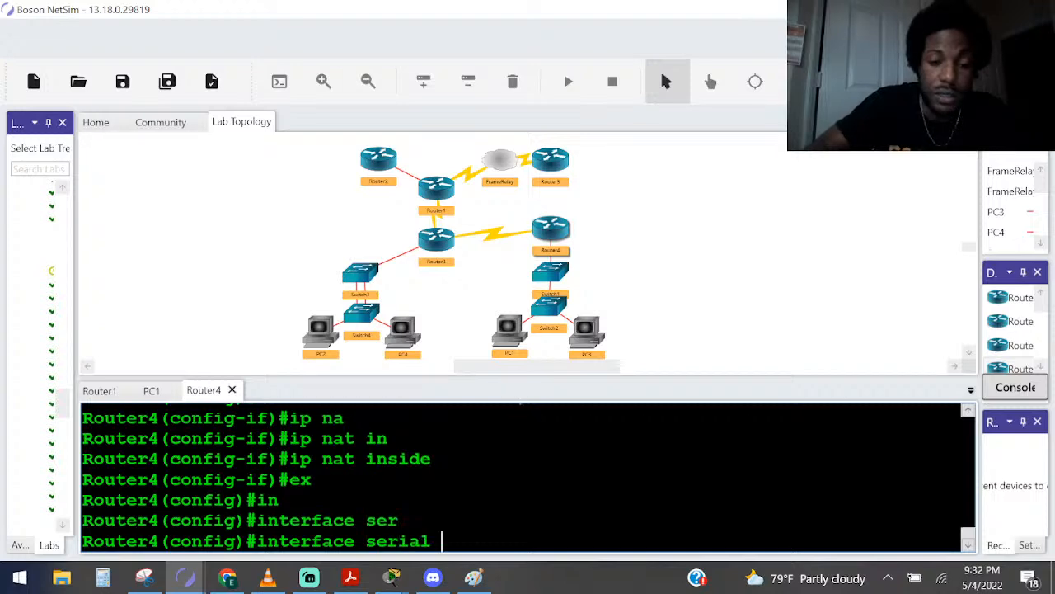
key(alt+Tab)
key(alt+Tab)
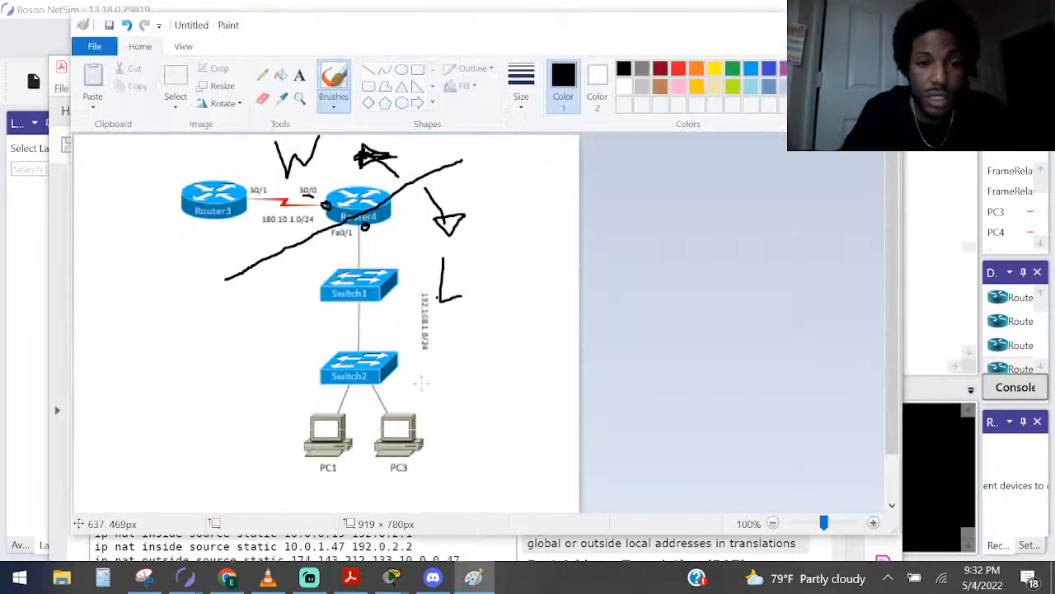
key(alt+Tab)
key(alt+Tab)
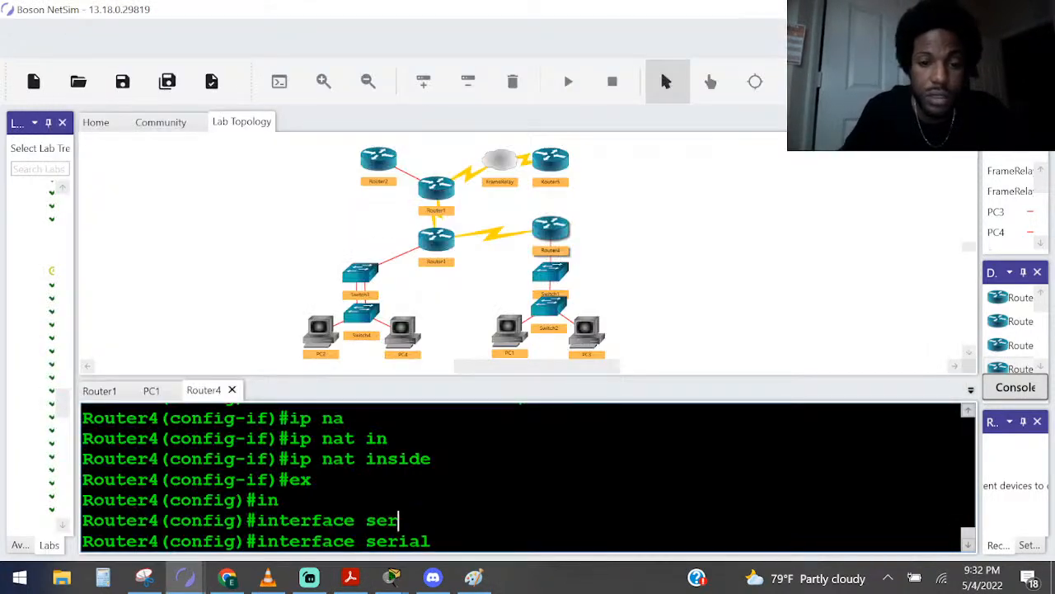
text(0/0)
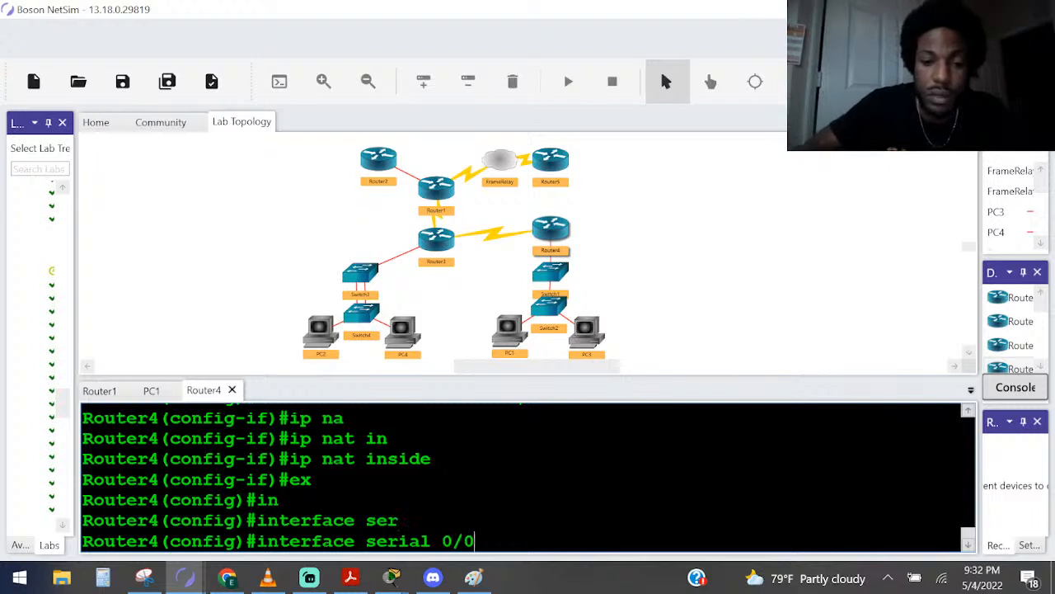
key(Return)
Apply ip nat outside to interface serial 0/0 and leave configuration mode for the privileged prompt
text(ip na)
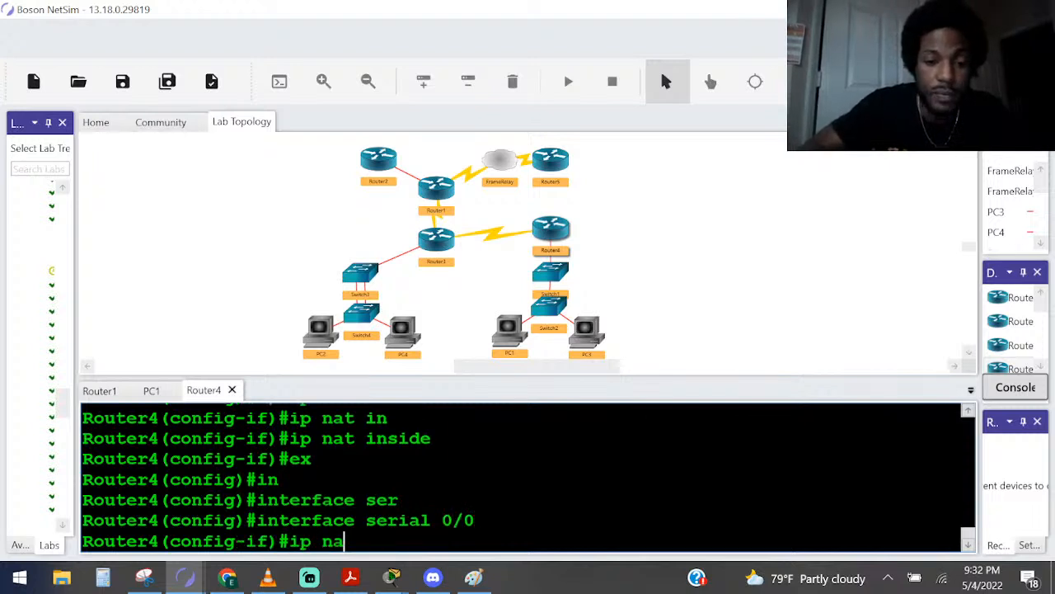
key(Tab)
text(out)
key(Tab)
key(Return)
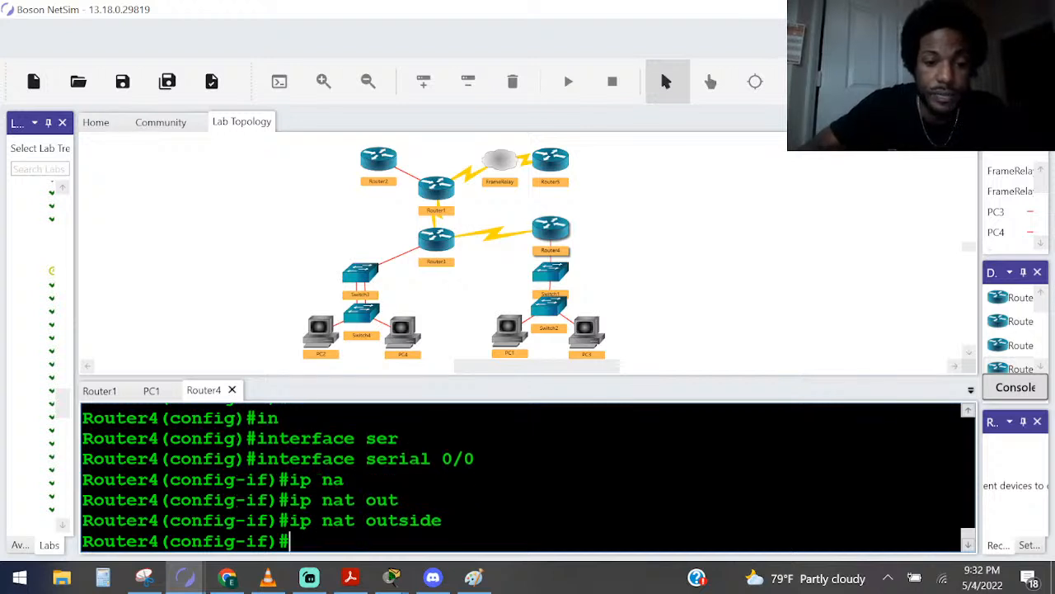
key(ctrl+z)
key(Return)
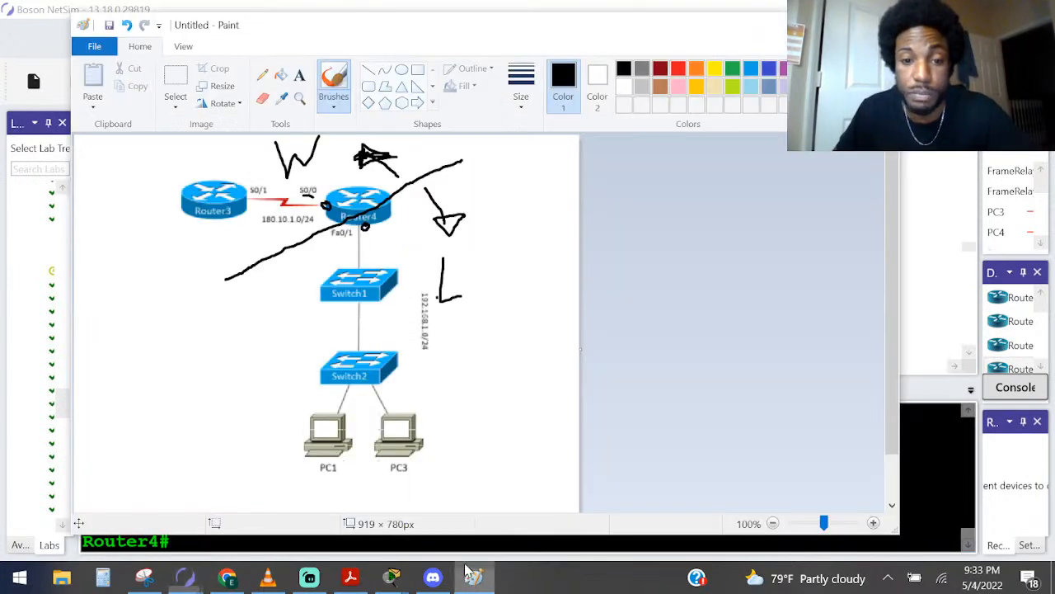
Switch to Paint, underline PC1 and PC3, trace their paths through the switches and Router4 to Router3, and circle Router3's S0/1 port
click(473, 577)
drag(308, 491, 452, 477)
drag(400, 424, 345, 356)
mouse_move(327, 426)
mouse_down()
mouse_move(349, 372)
mouse_move(362, 275)
mouse_move(306, 204)
mouse_move(257, 198)
mouse_move(269, 188)
mouse_move(251, 174)
mouse_move(254, 203)
mouse_up()
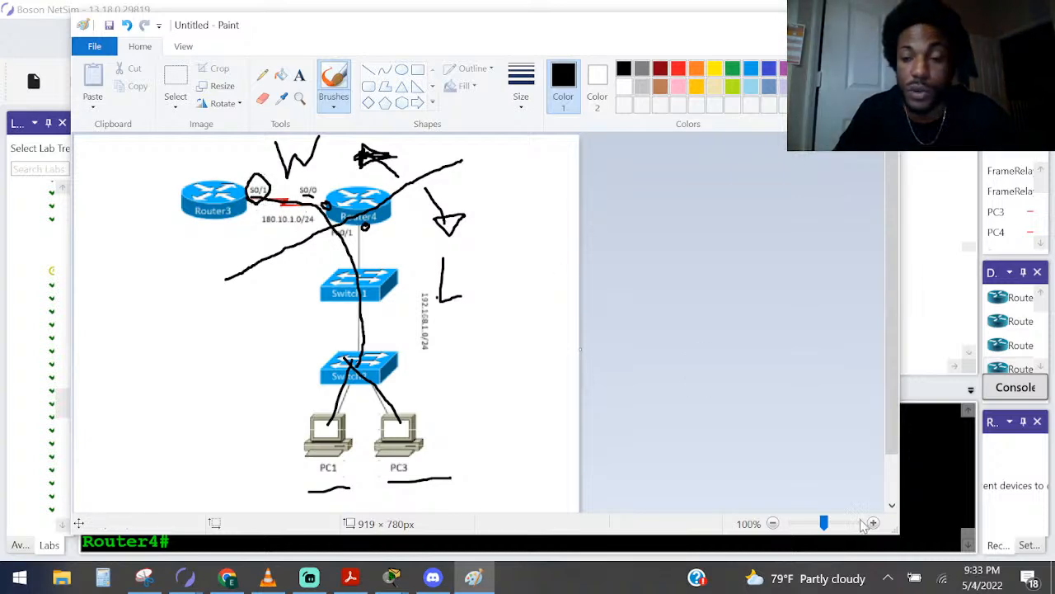
Switch to NetSim and review the earlier ping to 180.10.1.1 in PC1's console
click(185, 576)
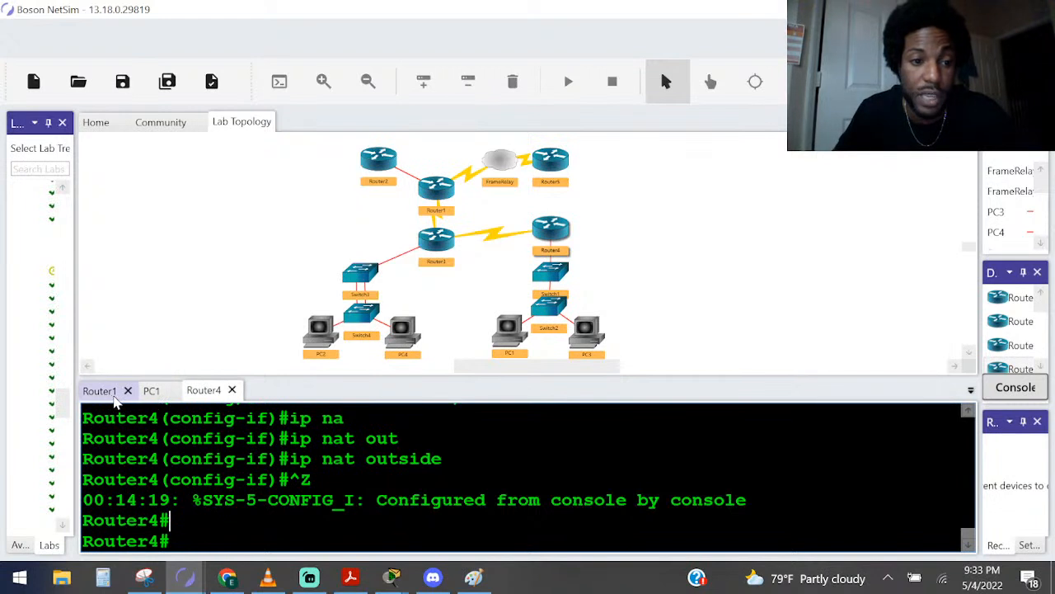
click(147, 393)
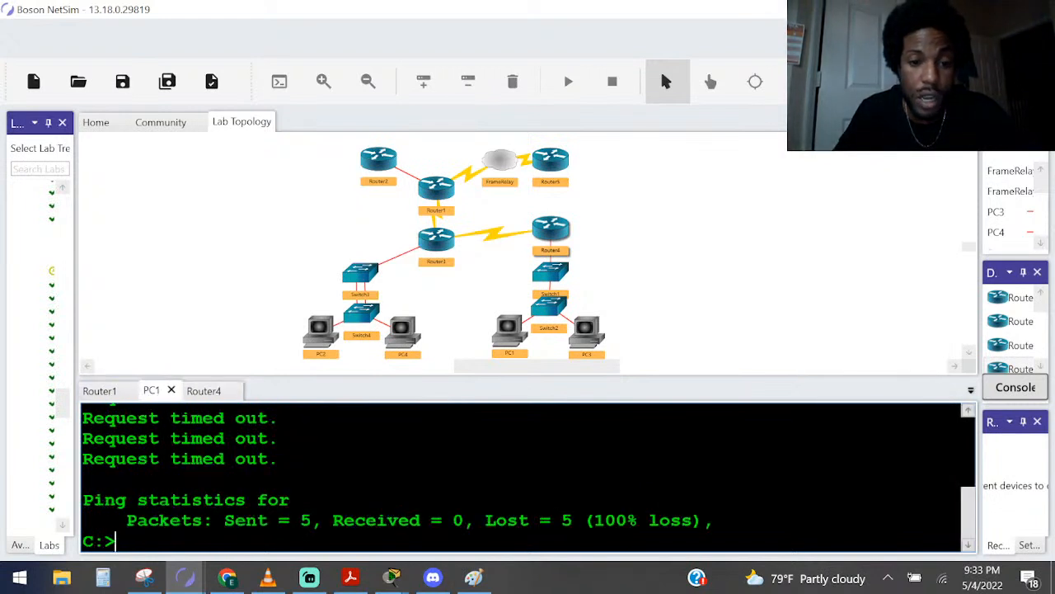
scroll(521, 478, up, 4)
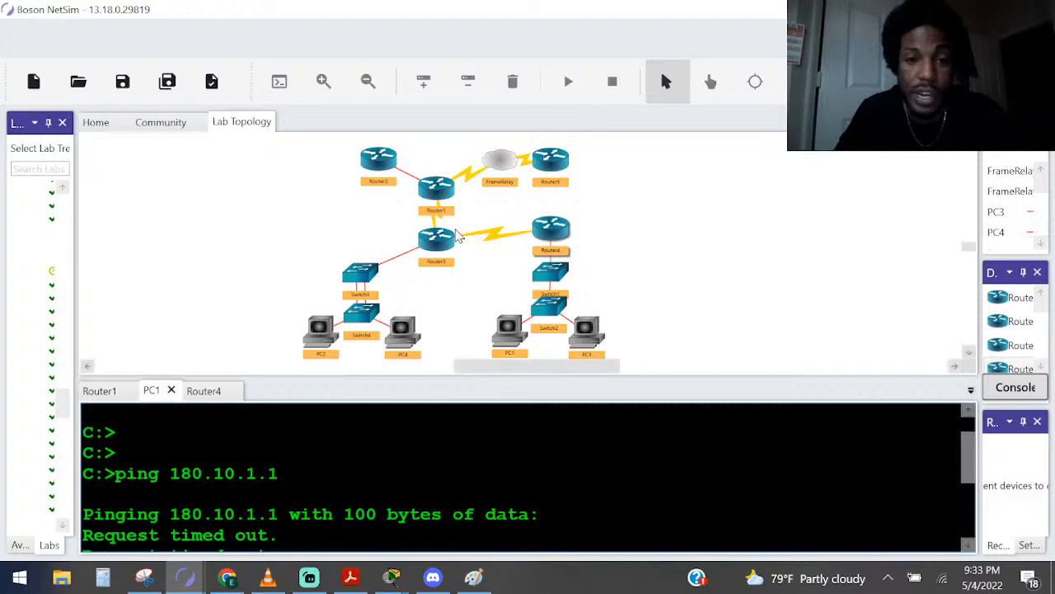
Open Router3's console and enter privileged mode, supplying the enable password
double_click(436, 242)
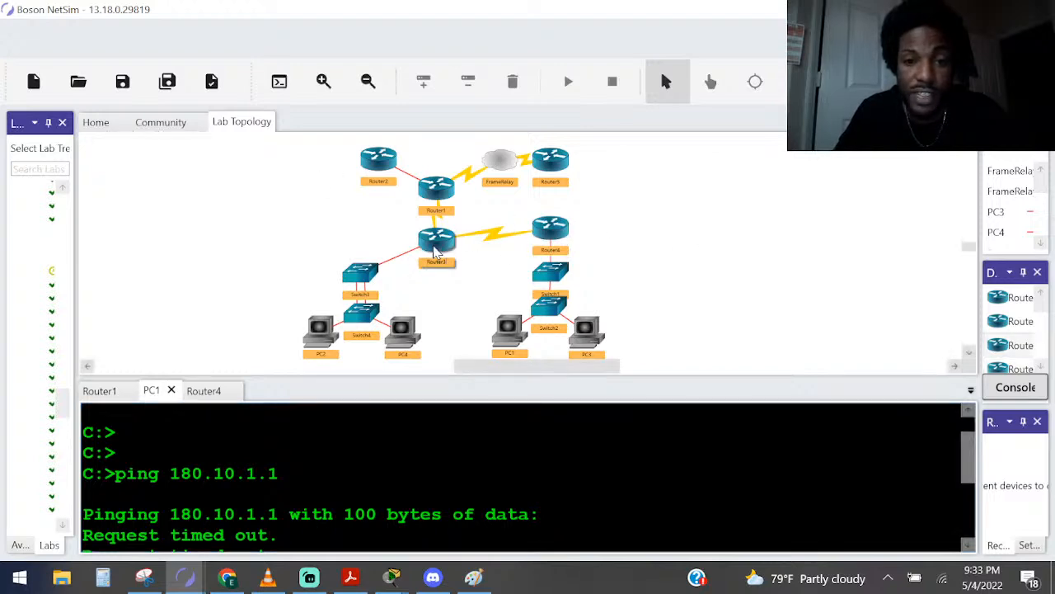
key(Return)
key(Return)
key(Return)
text(ena)
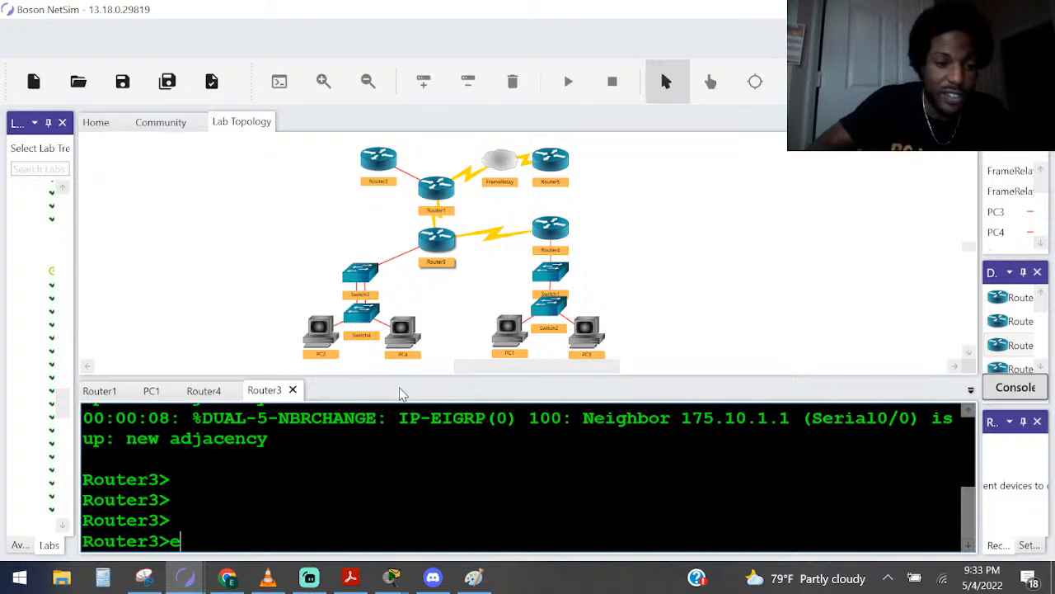
key(Return)
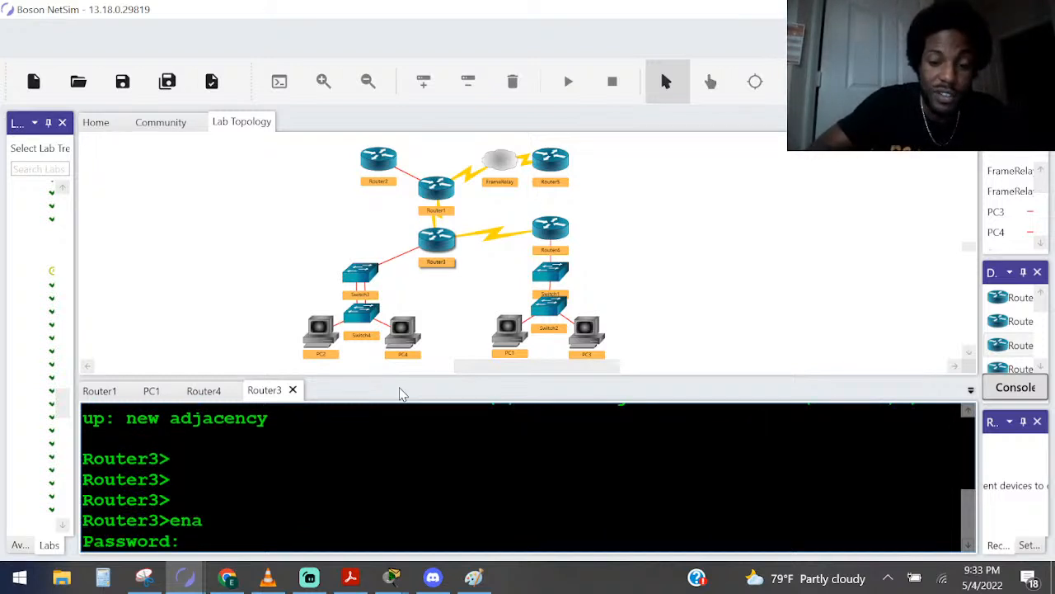
key(Return)
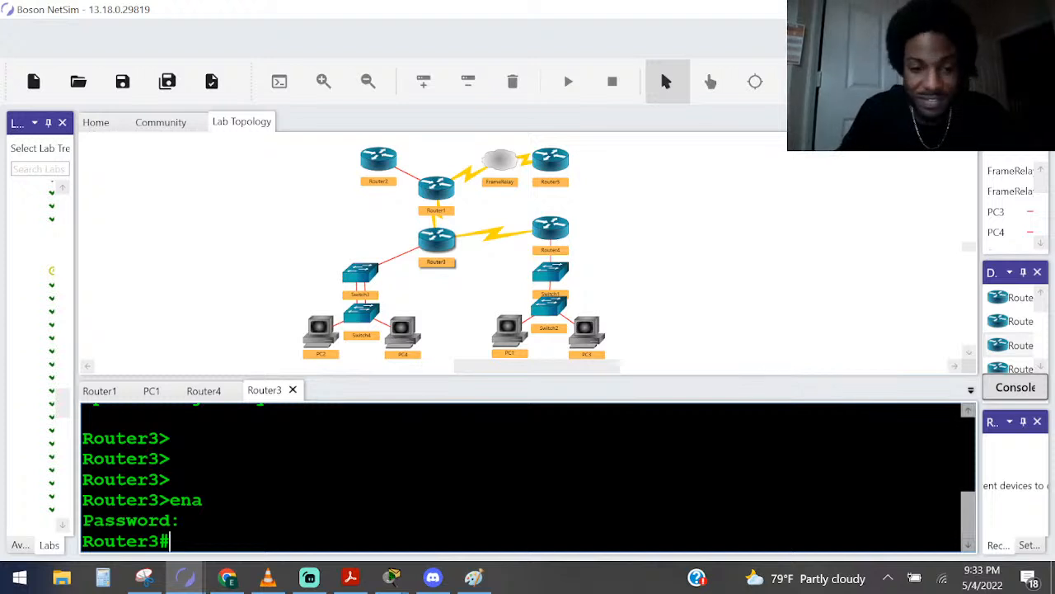
key(Return)
key(Return)
key(Return)
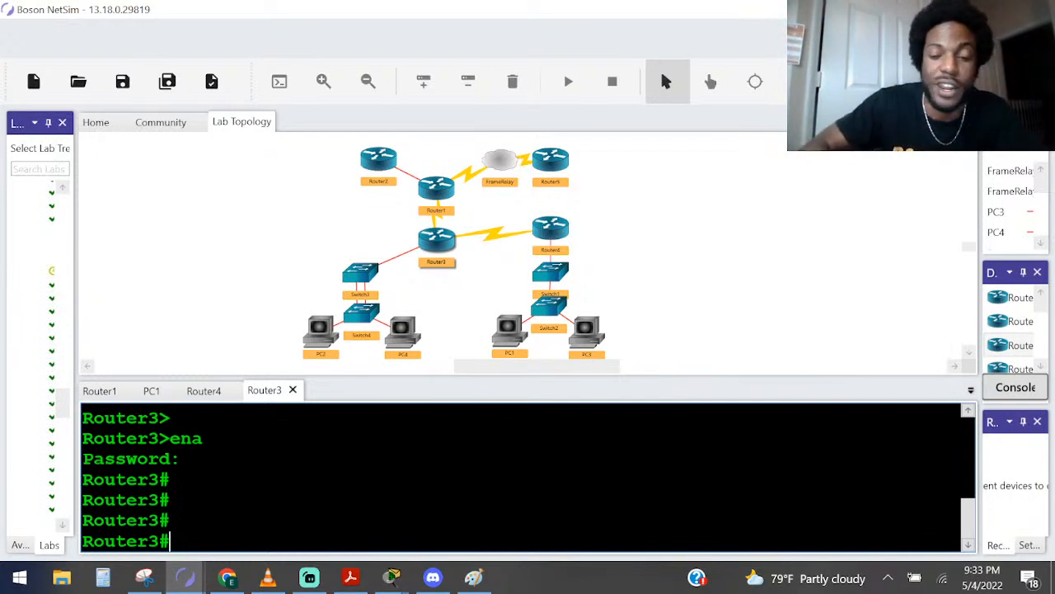
Display Router3's brief IP interface summary and highlight the IP address of Serial0/1
text(ip)
key(BackSpace)
key(BackSpace)
text(sho ip inter brief)
key(Return)
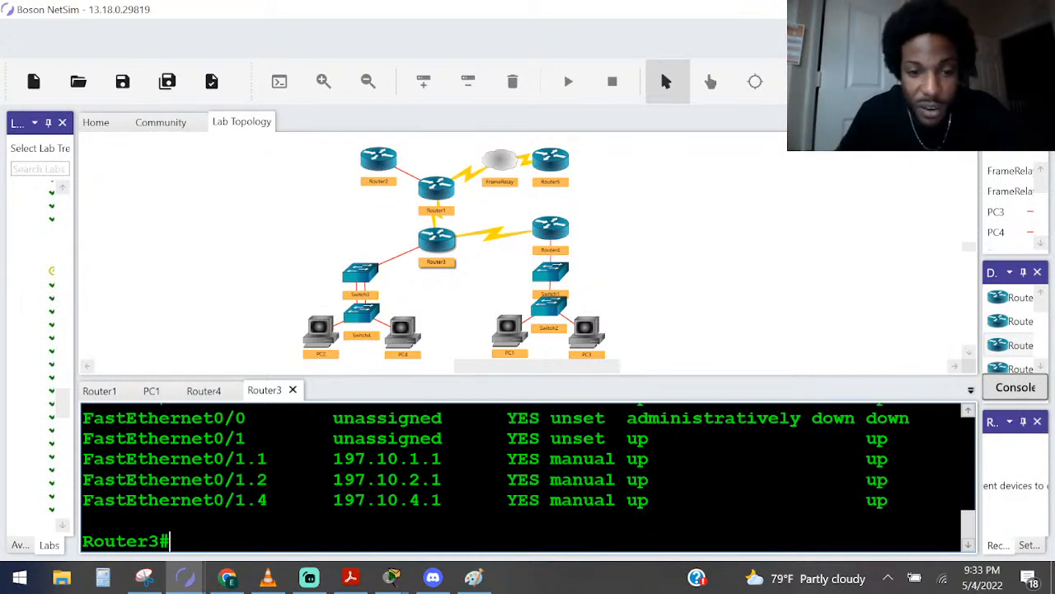
scroll(528, 475, up, 2)
scroll(527, 476, down, 1)
drag(452, 475, 333, 476)
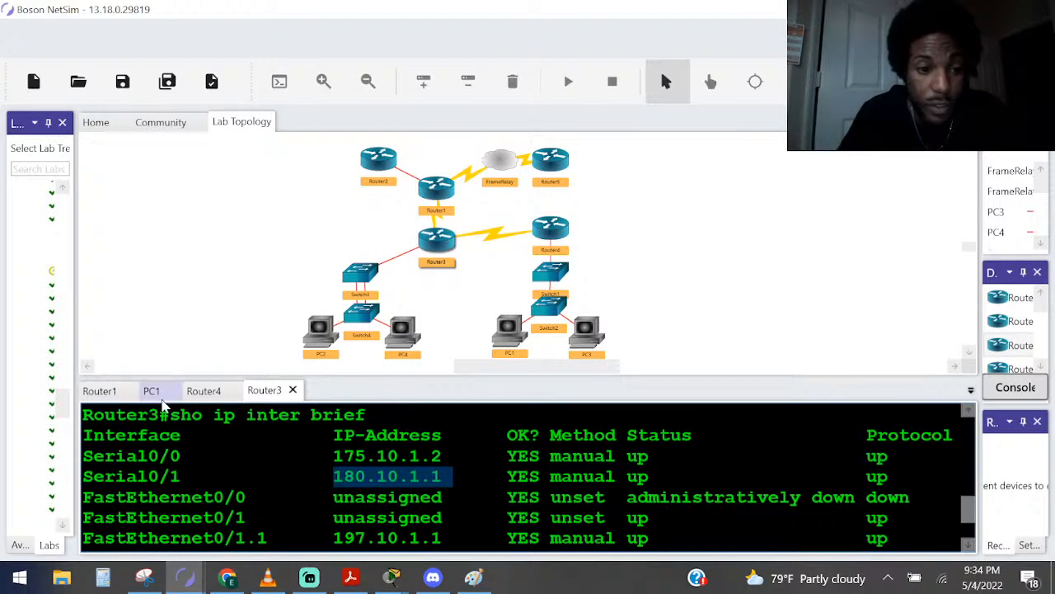
Ping 180.10.1.1 from PC1's console, and repeat the ping from PC3's console
click(152, 391)
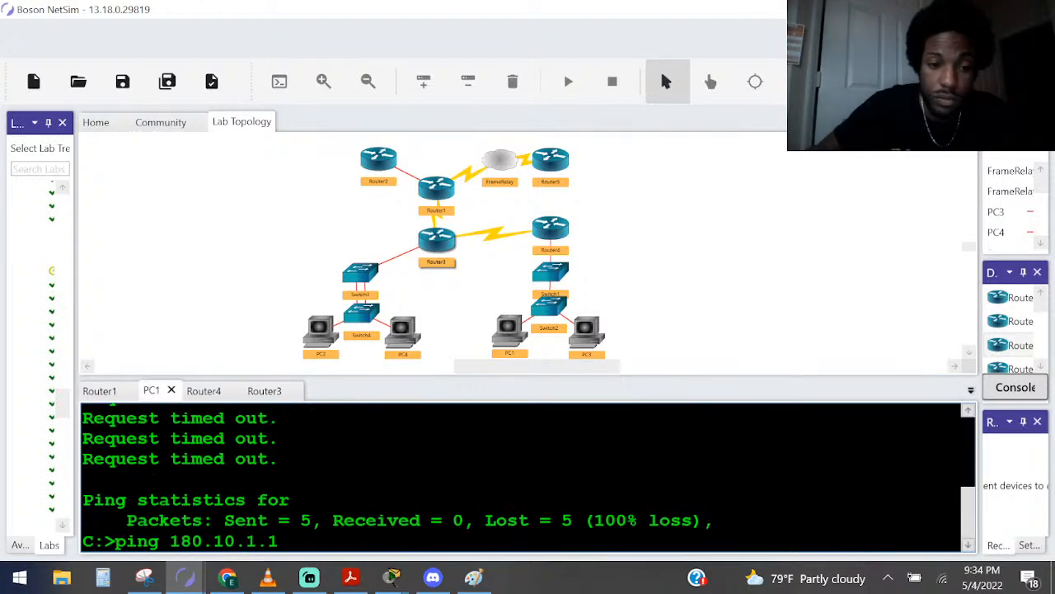
key(Return)
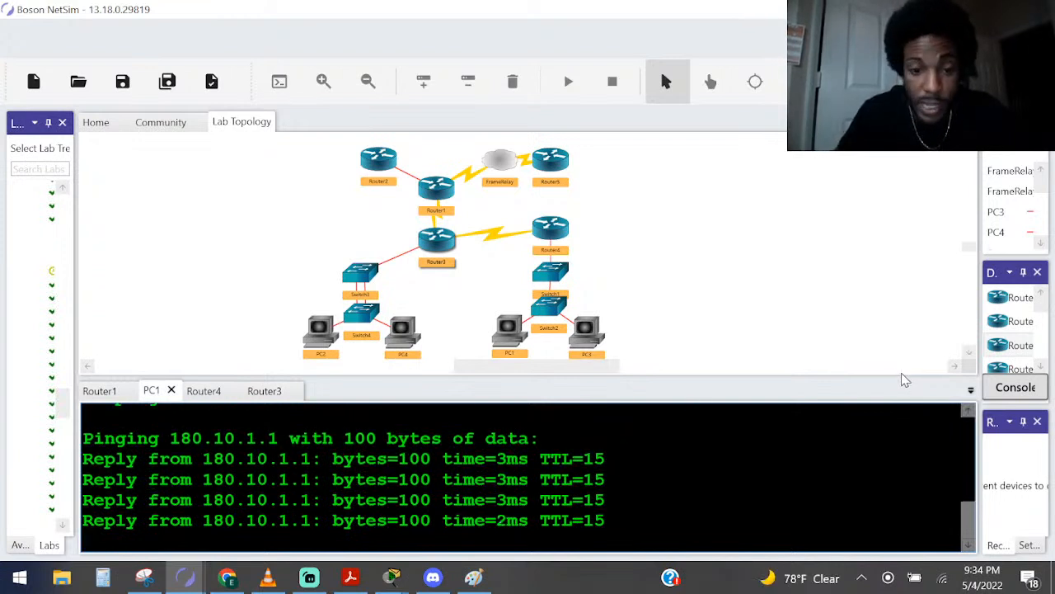
double_click(583, 346)
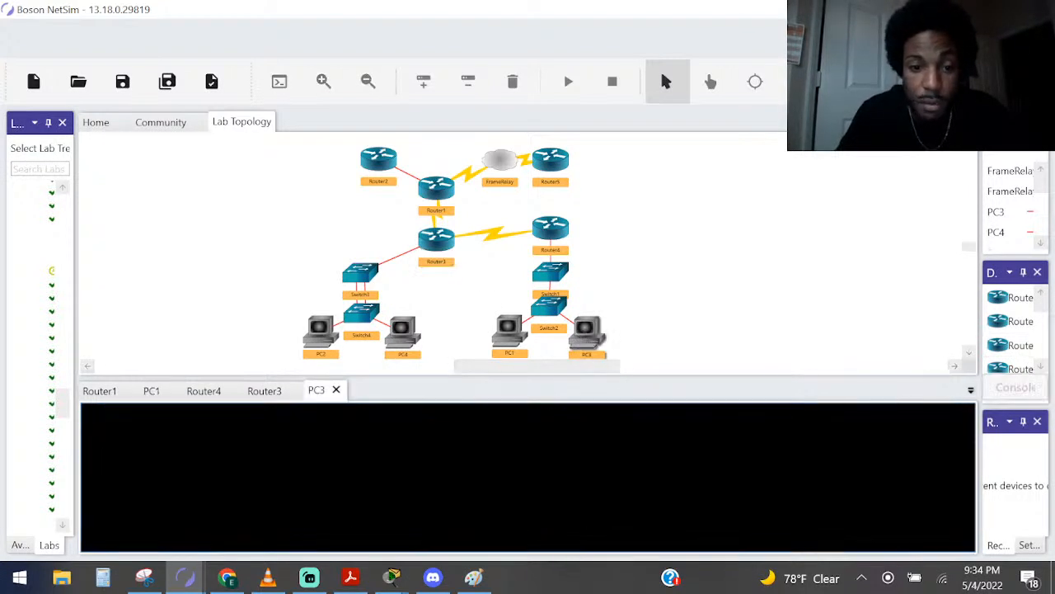
key(Return)
key(Return)
key(Return)
text(ping 180.)
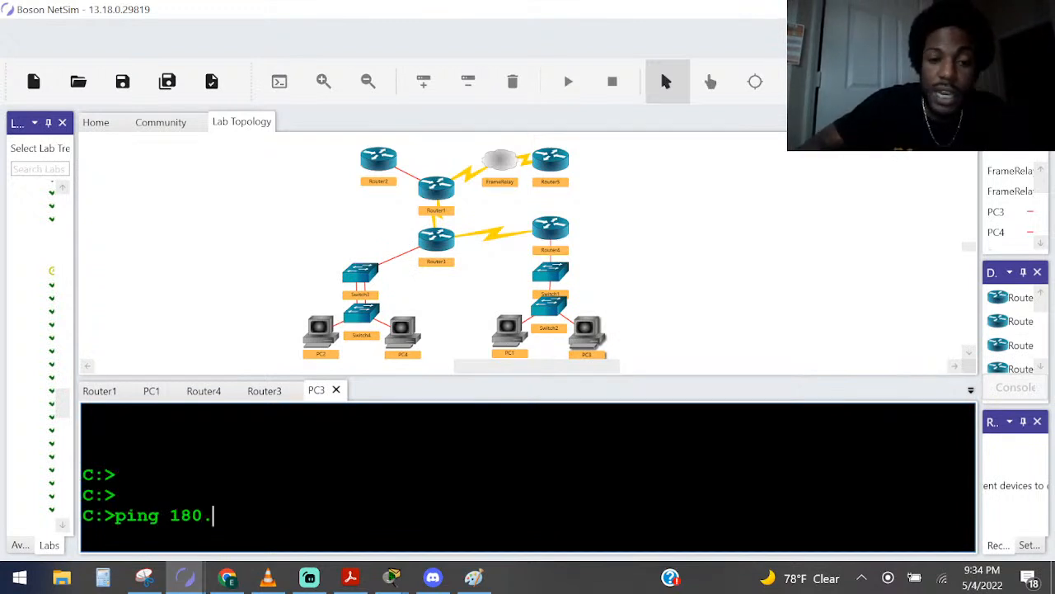
text(10.1.1)
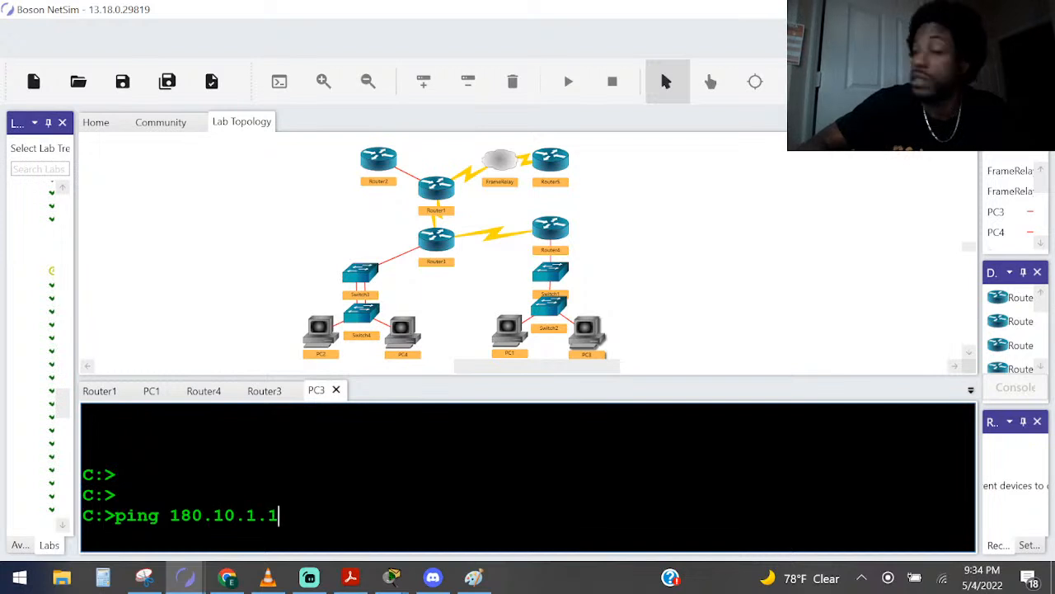
key(Return)
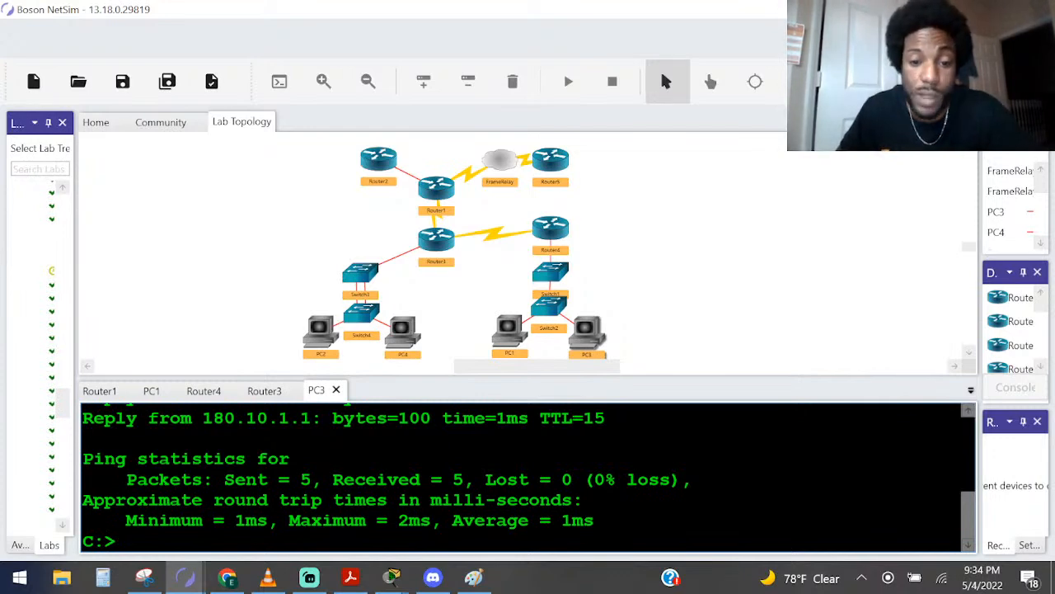
Switch to Paint and undo all the brush annotations on the network diagram
click(473, 577)
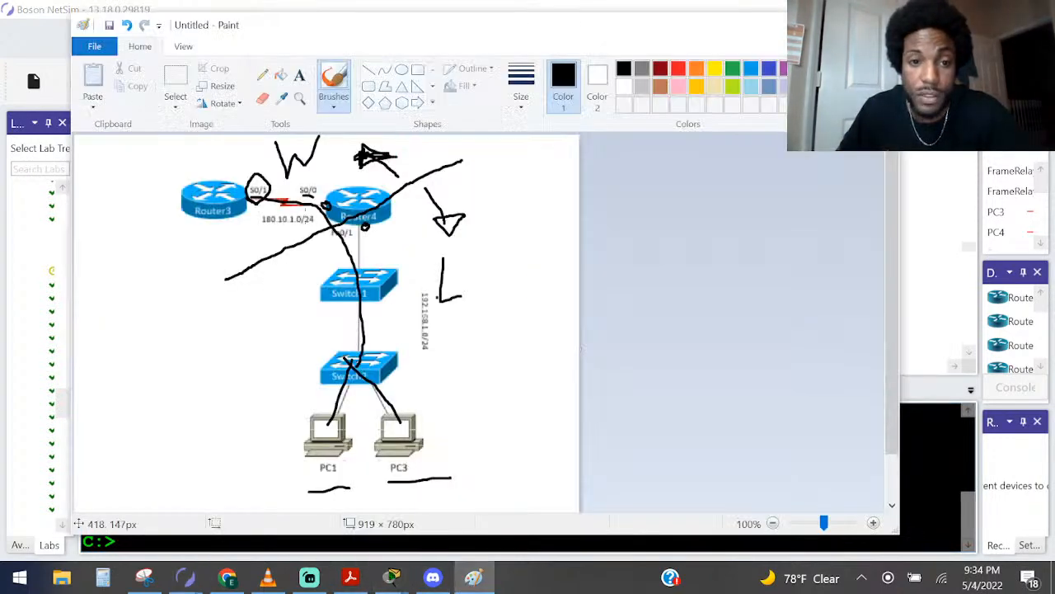
key(ctrl+z)
key(ctrl+z)
key(ctrl+z)
key(ctrl+z)
key(ctrl+z)
key(ctrl+z)
key(ctrl+z)
key(ctrl+z)
key(ctrl+z)
key(ctrl+z)
key(ctrl+z)
key(ctrl+z)
key(ctrl+z)
key(ctrl+z)
key(ctrl+z)
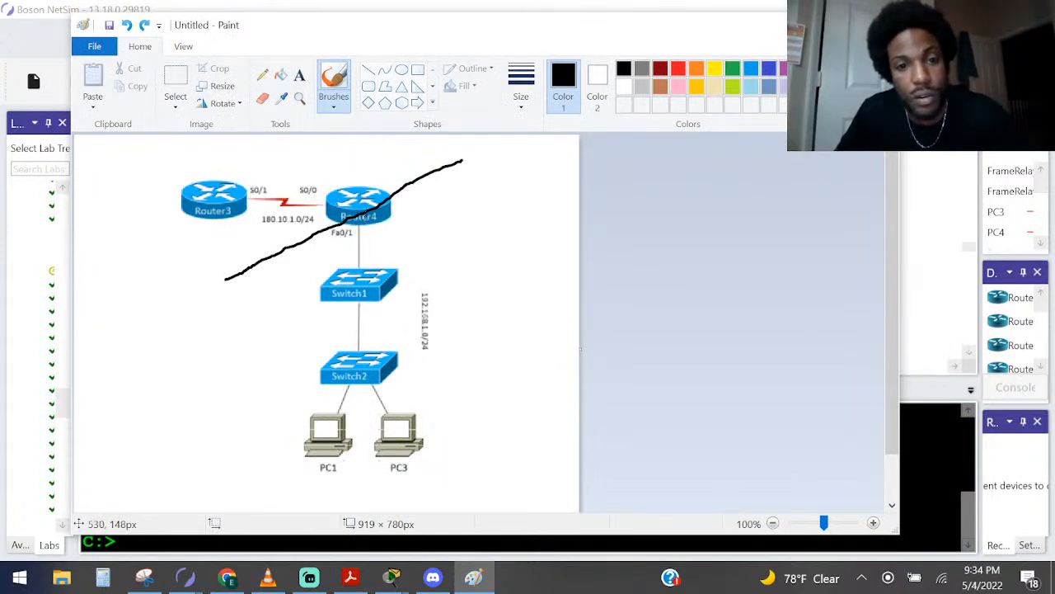
key(ctrl+z)
Circle Router4 on the diagram, undo that circle, and sketch freehand arrows and strokes around Router4 instead
mouse_move(334, 234)
mouse_down()
mouse_move(396, 259)
mouse_move(318, 175)
mouse_move(347, 251)
mouse_up()
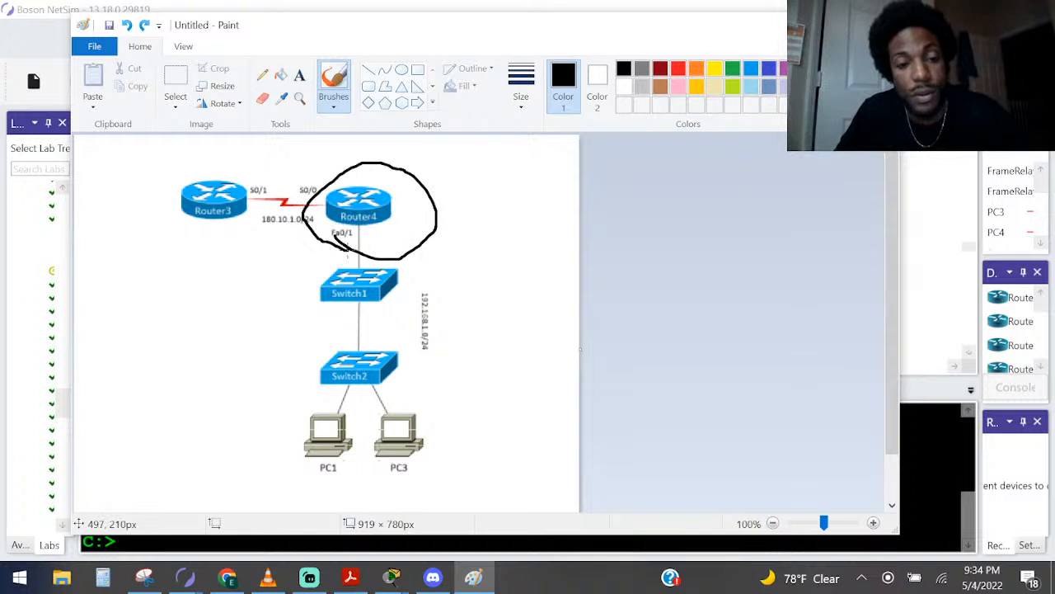
key(ctrl+z)
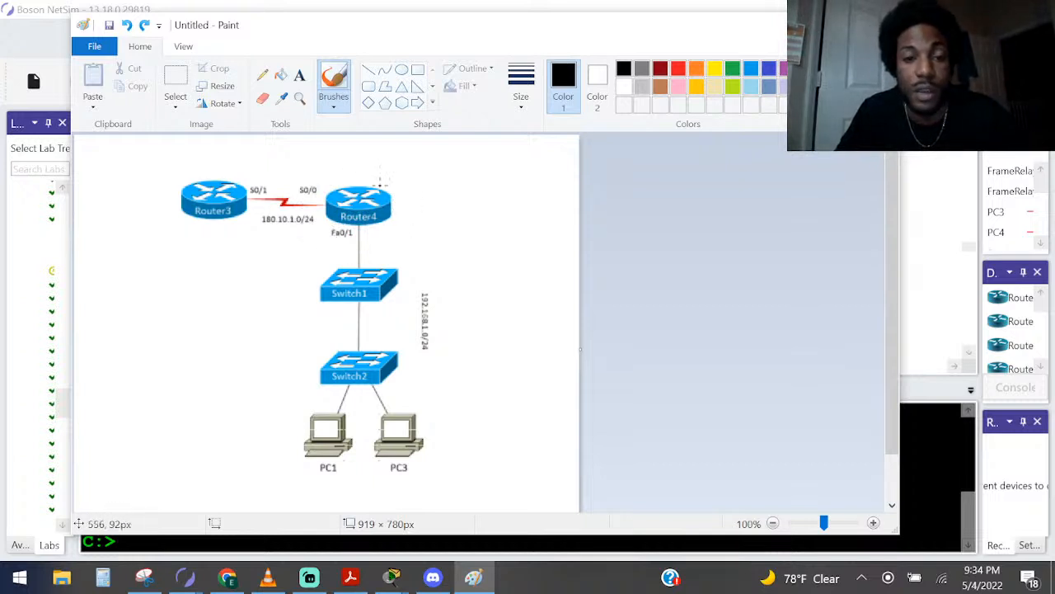
drag(382, 174, 416, 224)
mouse_move(362, 177)
mouse_down()
mouse_move(370, 160)
mouse_move(451, 213)
mouse_move(448, 198)
mouse_up()
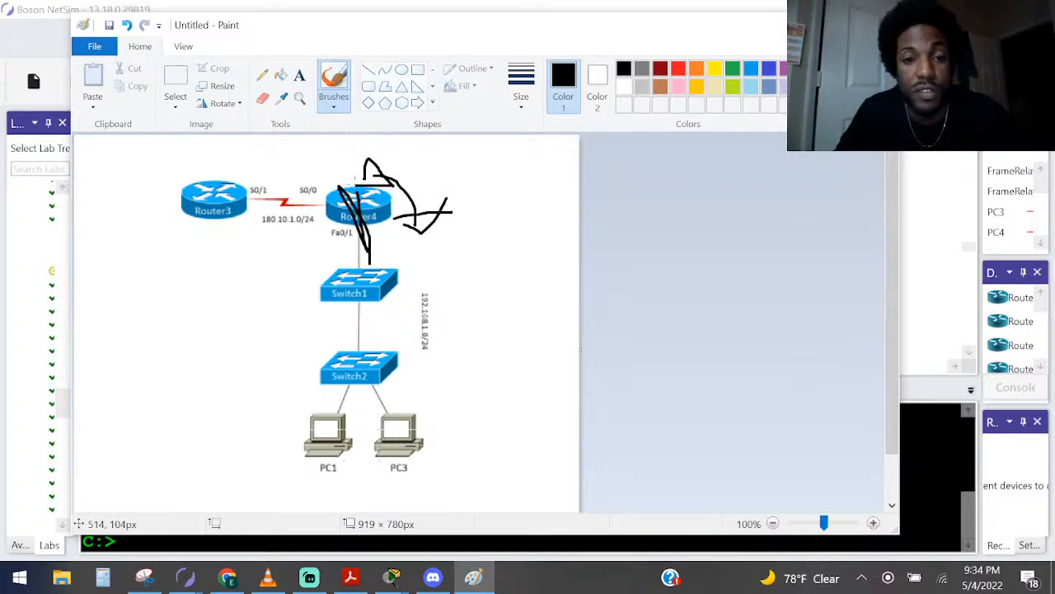
Bring up Router4's console in NetSim, and switch to NAT.pdf in Acrobat Reader to find its Troubleshooting section
click(974, 404)
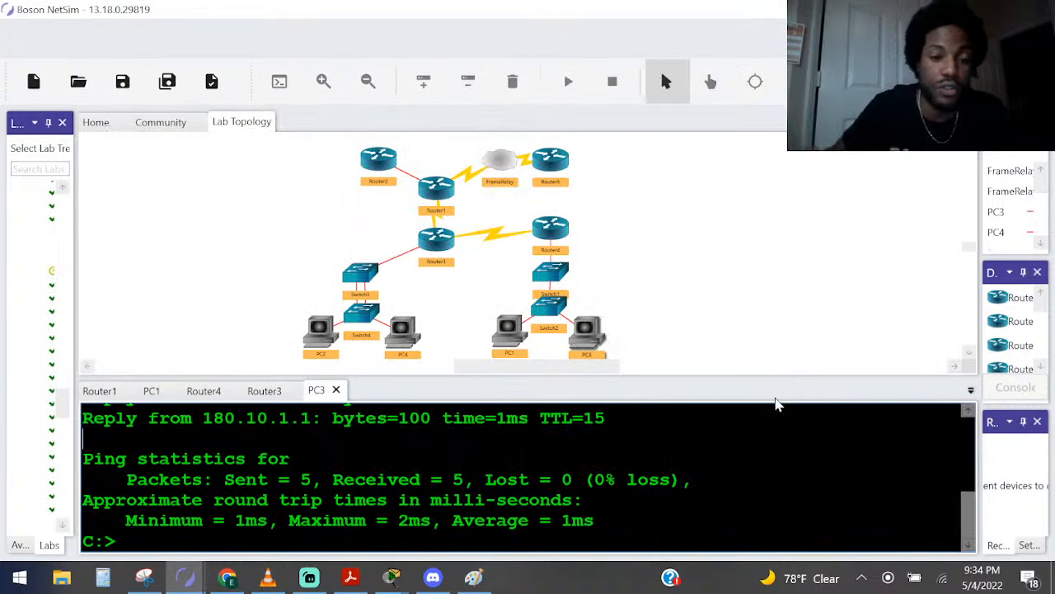
double_click(551, 234)
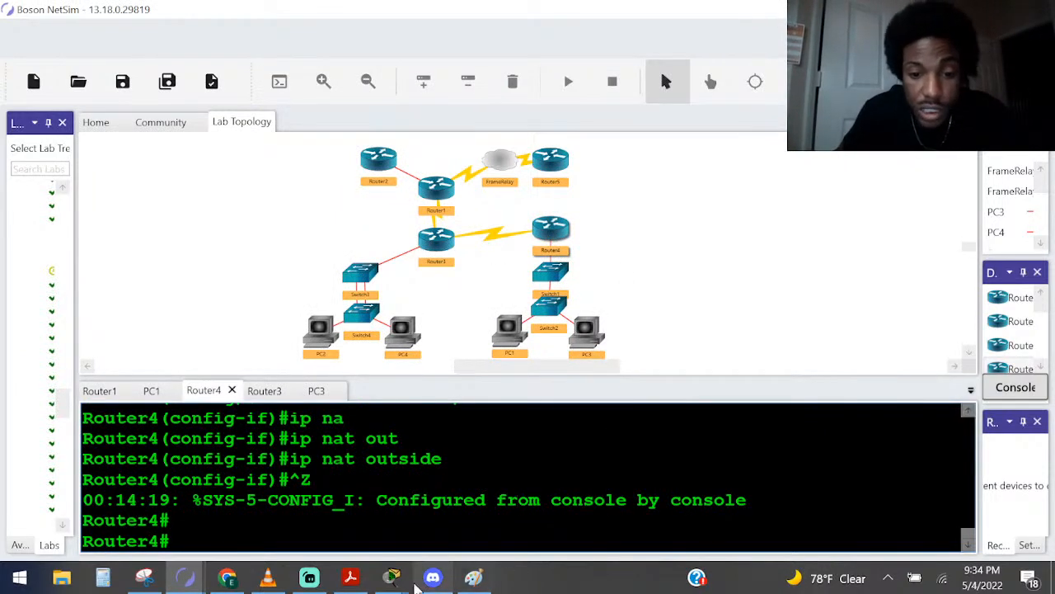
click(350, 577)
scroll(688, 395, up, 1)
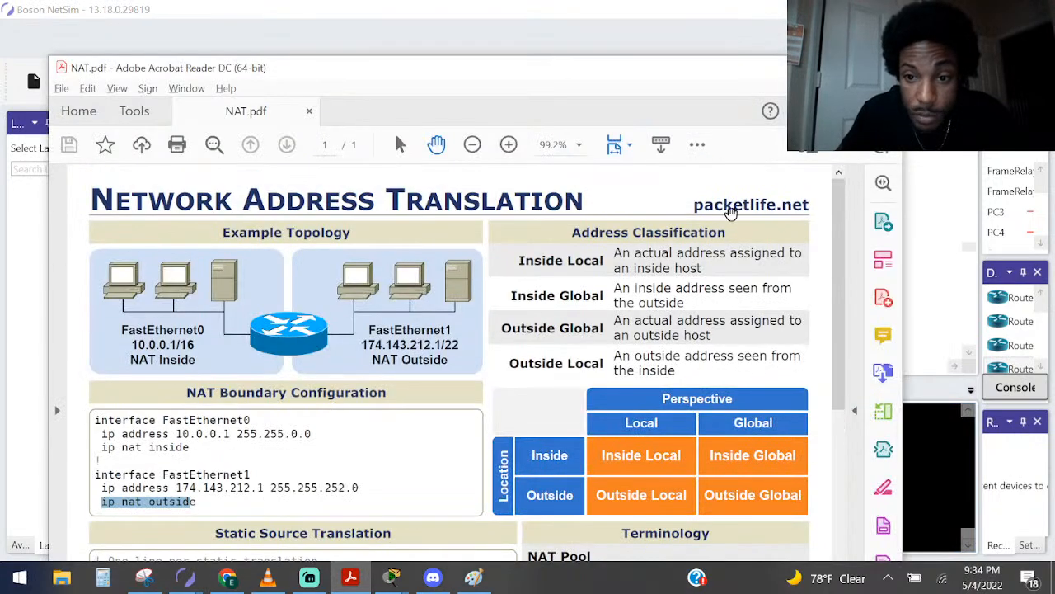
drag(696, 208, 809, 212)
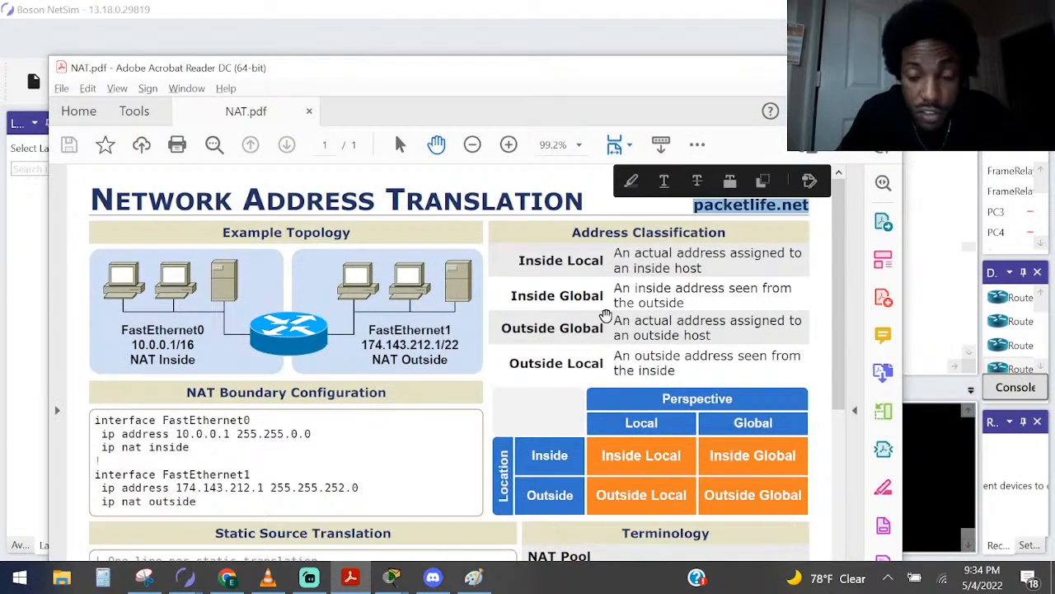
scroll(292, 371, down, 8)
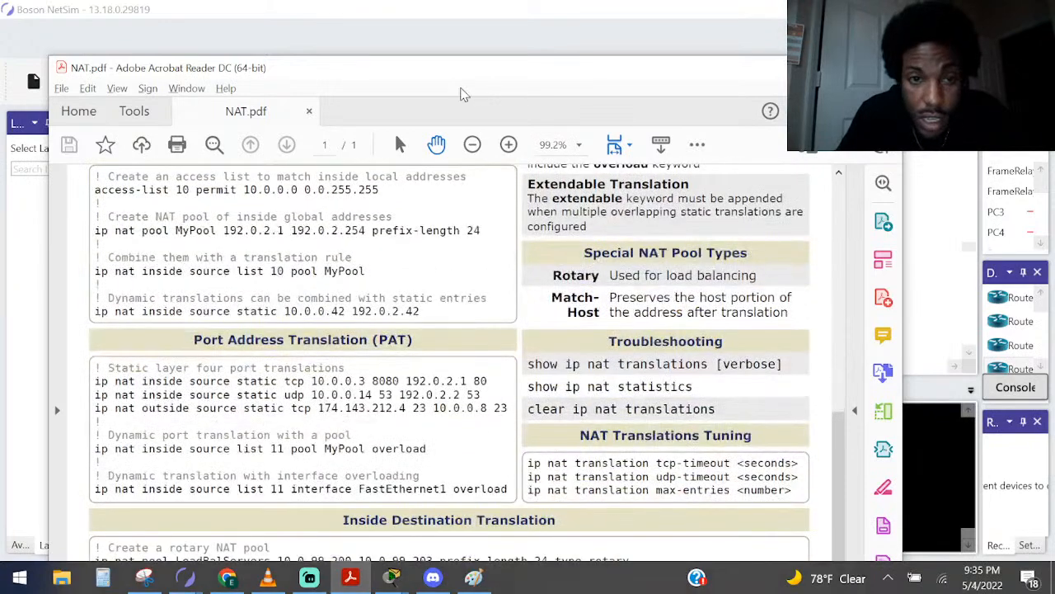
drag(467, 80, 442, 37)
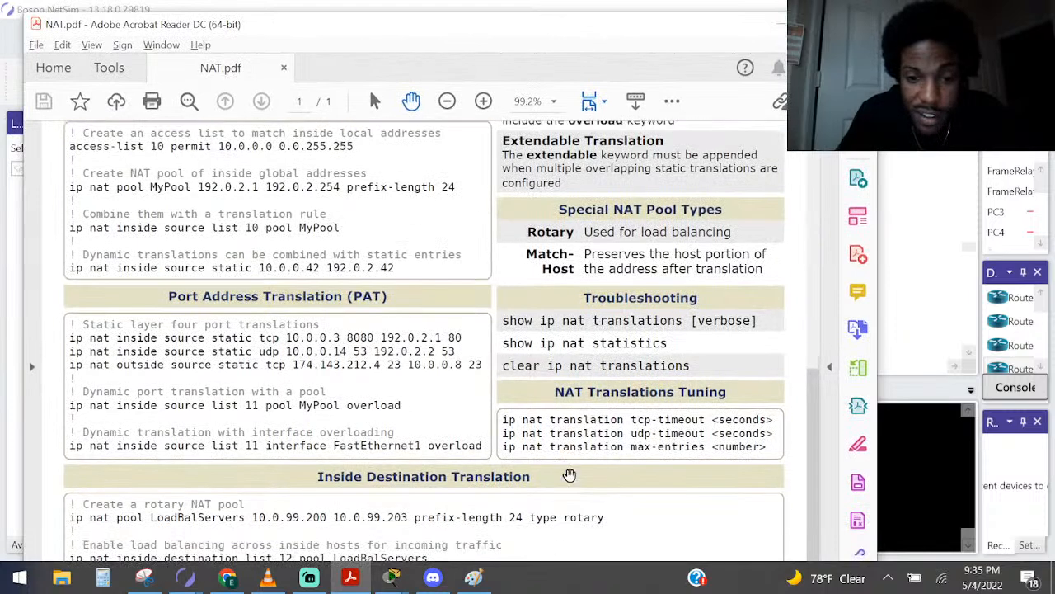
Review the Troubleshooting commands in NAT.pdf, highlighting show ip nat statistics and clear ip nat translations
drag(610, 297, 526, 324)
click(521, 327)
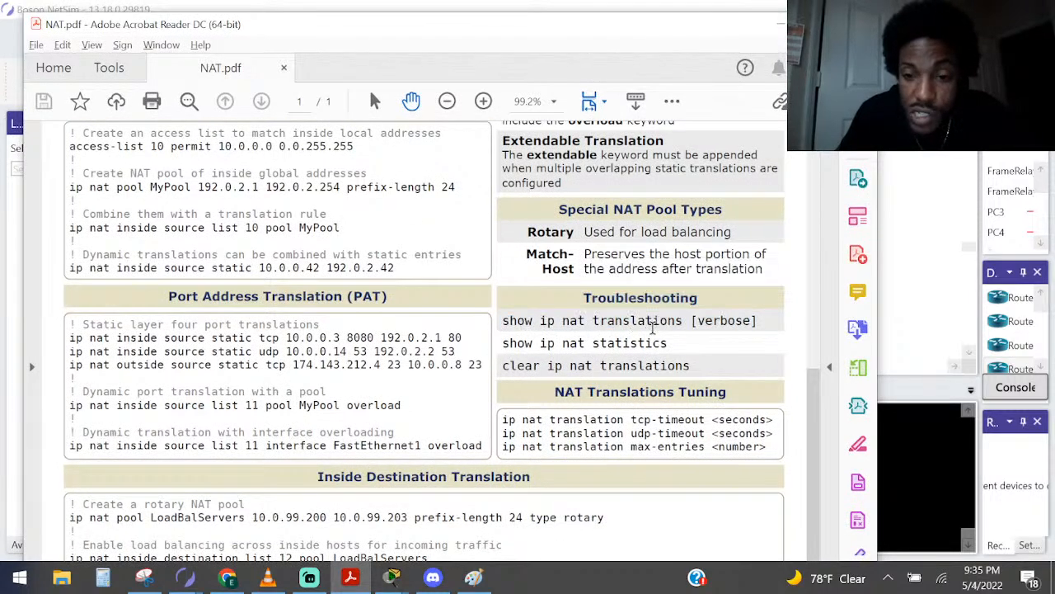
drag(677, 346, 540, 343)
drag(692, 367, 523, 373)
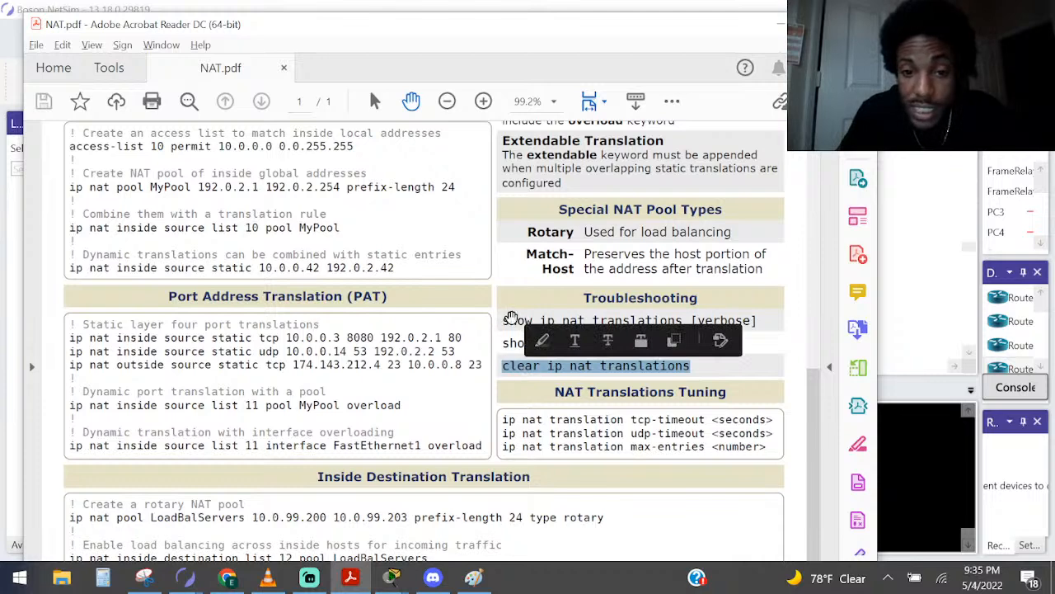
Copy the show ip nat translations command from NAT.pdf and run it in Router4's console in NetSim
drag(504, 322, 683, 323)
key(ctrl+c)
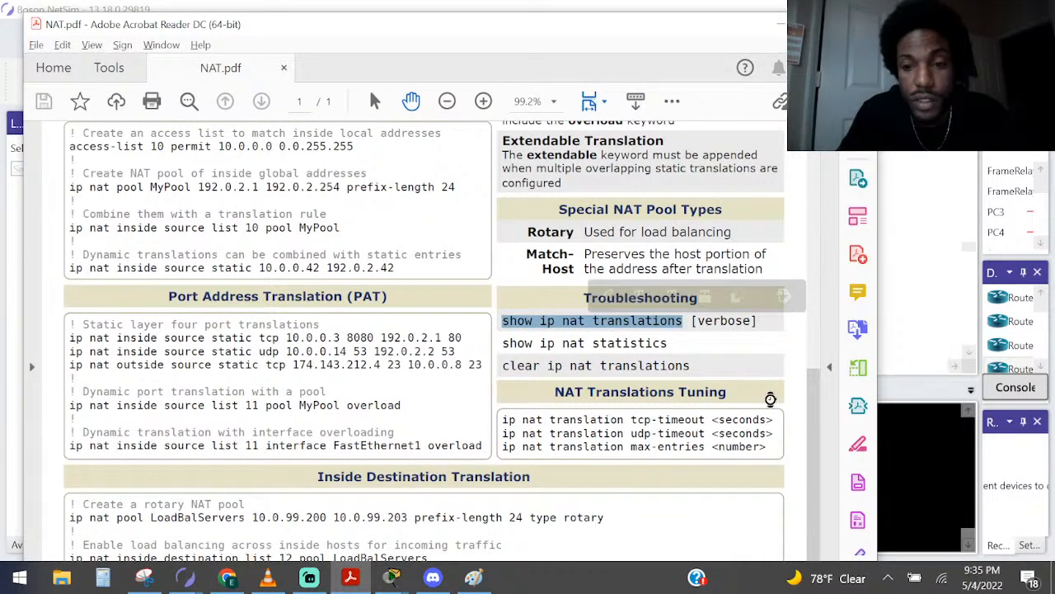
click(921, 500)
key(ctrl+v)
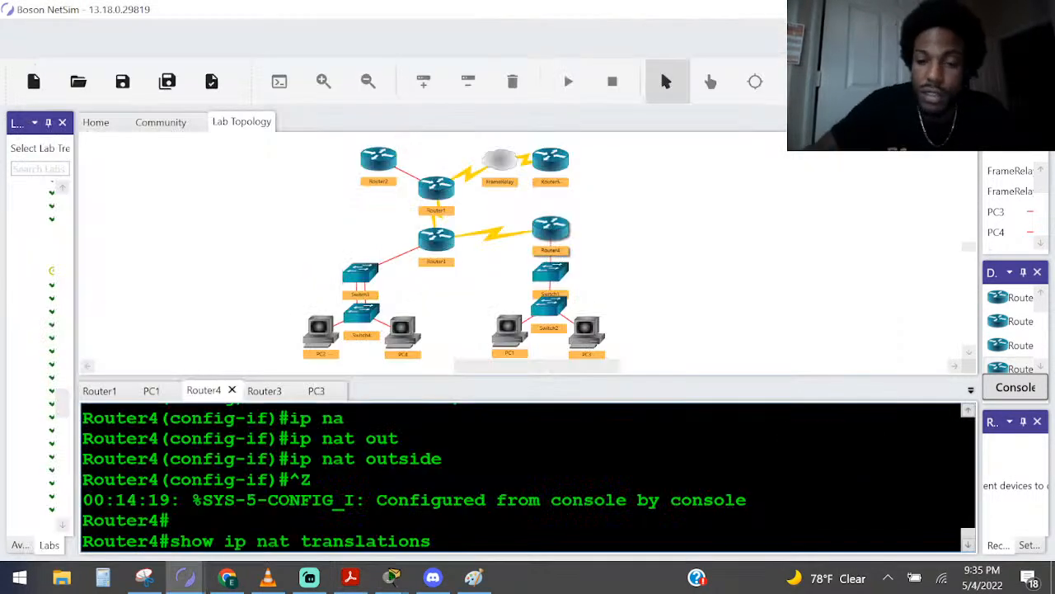
key(Return)
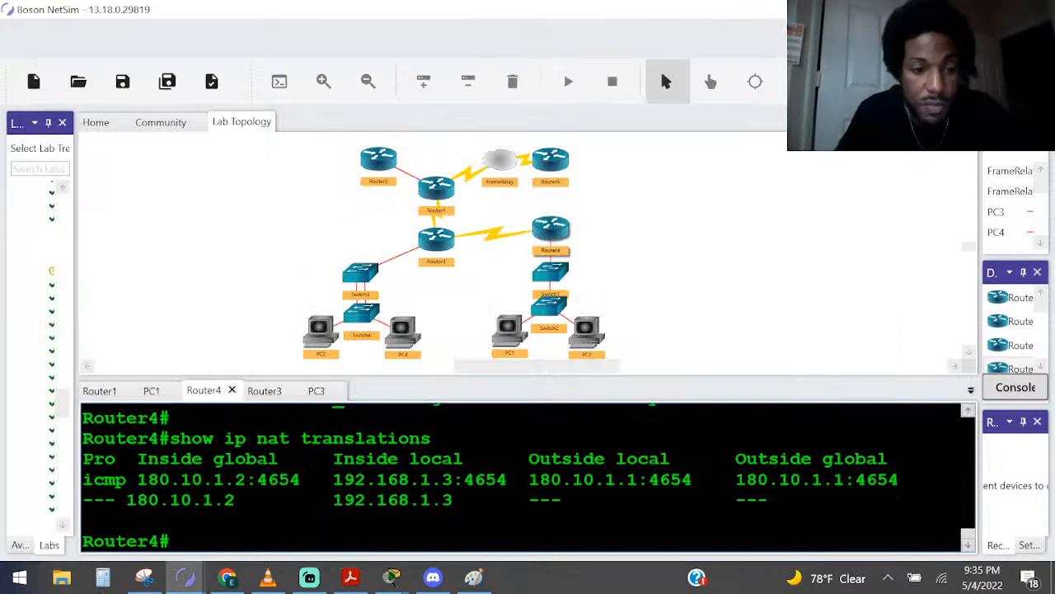
Highlight the inside global address of the icmp entry in Router4's translation table, and single out its port number
drag(300, 479, 126, 479)
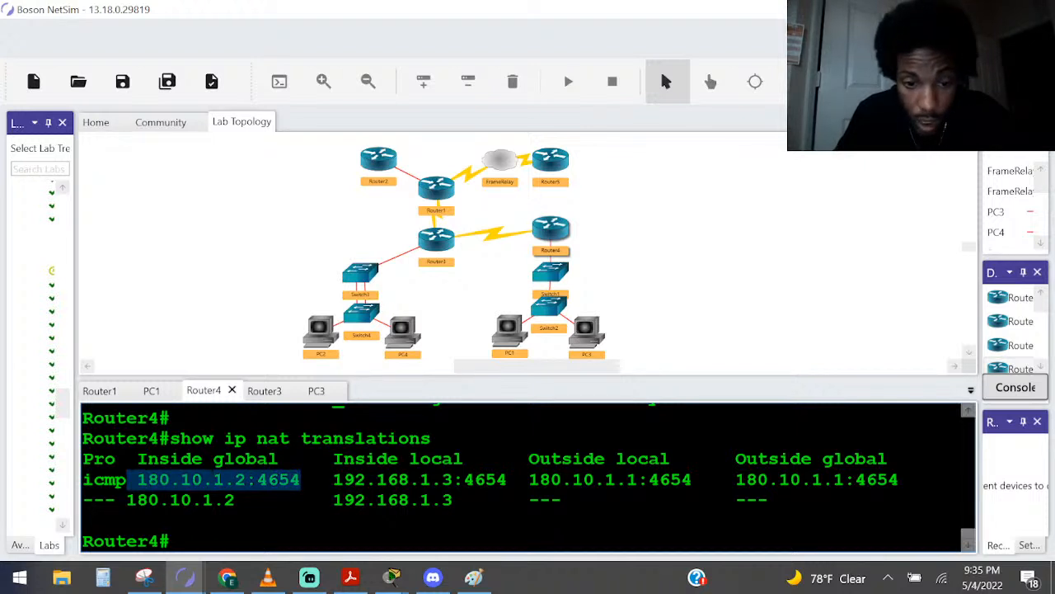
drag(300, 479, 257, 479)
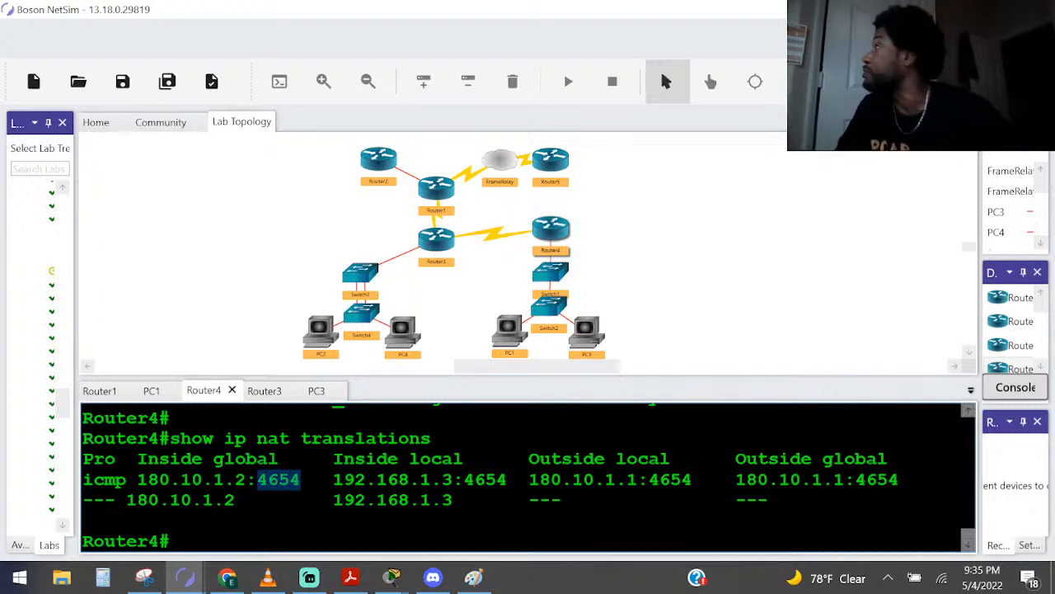
key(alt+Tab)
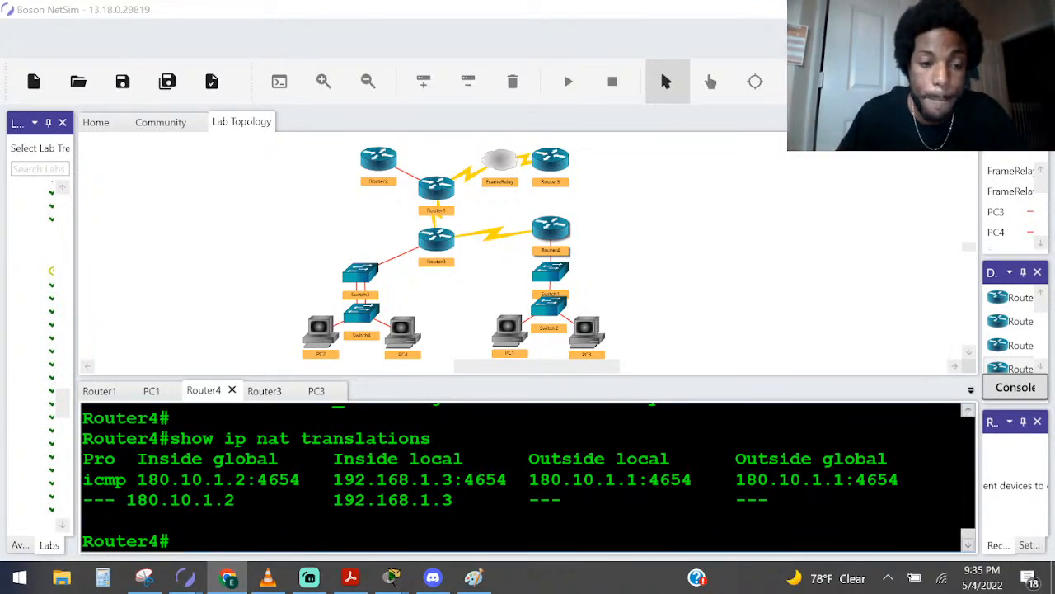
Highlight the inside global, inside local, outside local and outside global addresses of the icmp entry in Router4's translation table
drag(258, 479, 137, 479)
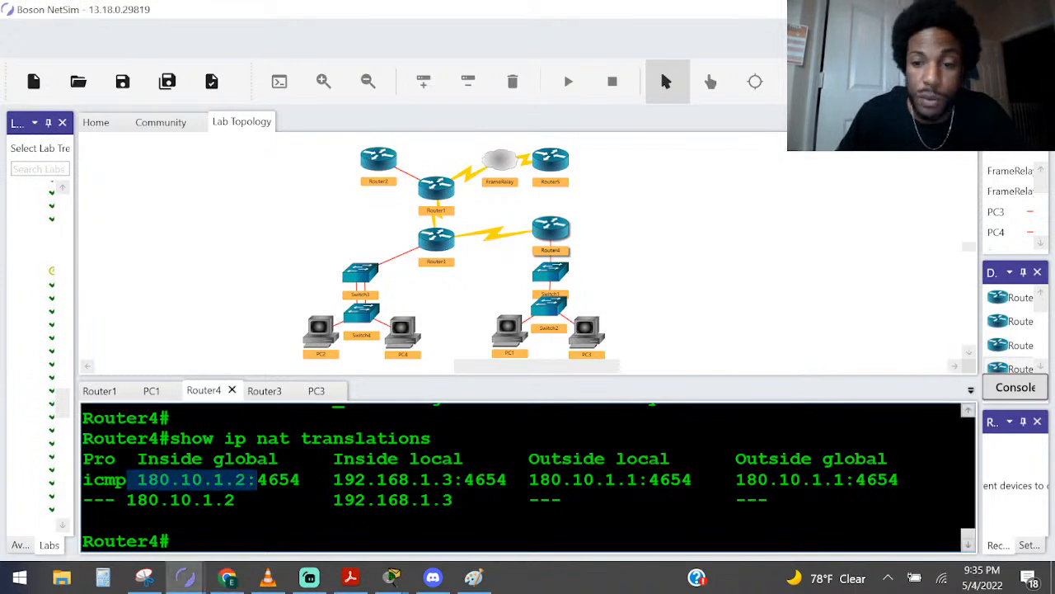
drag(980, 306, 987, 306)
drag(345, 479, 453, 479)
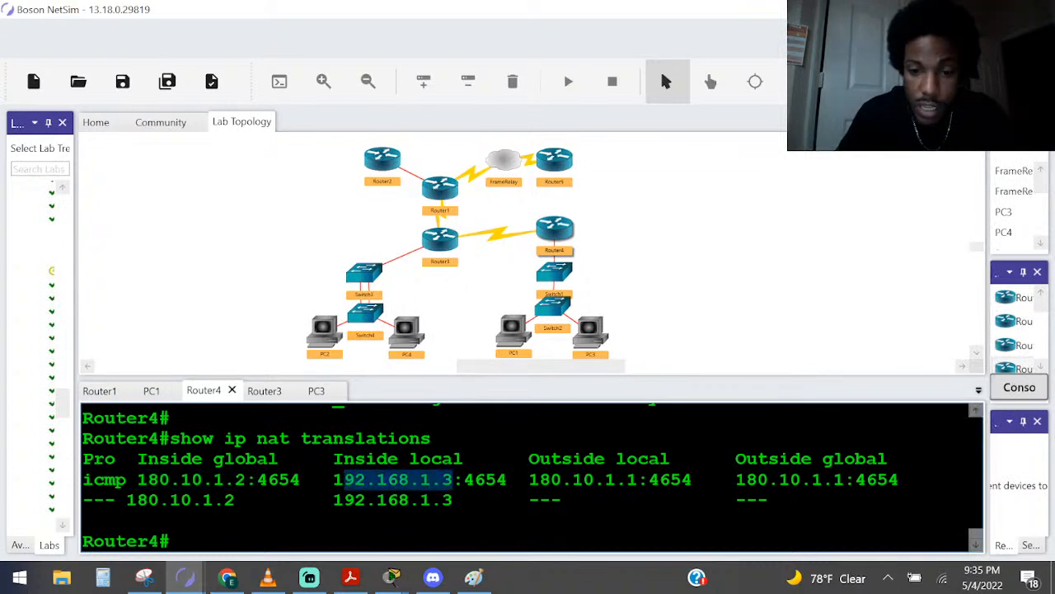
drag(539, 479, 637, 479)
drag(768, 479, 899, 479)
click(891, 479)
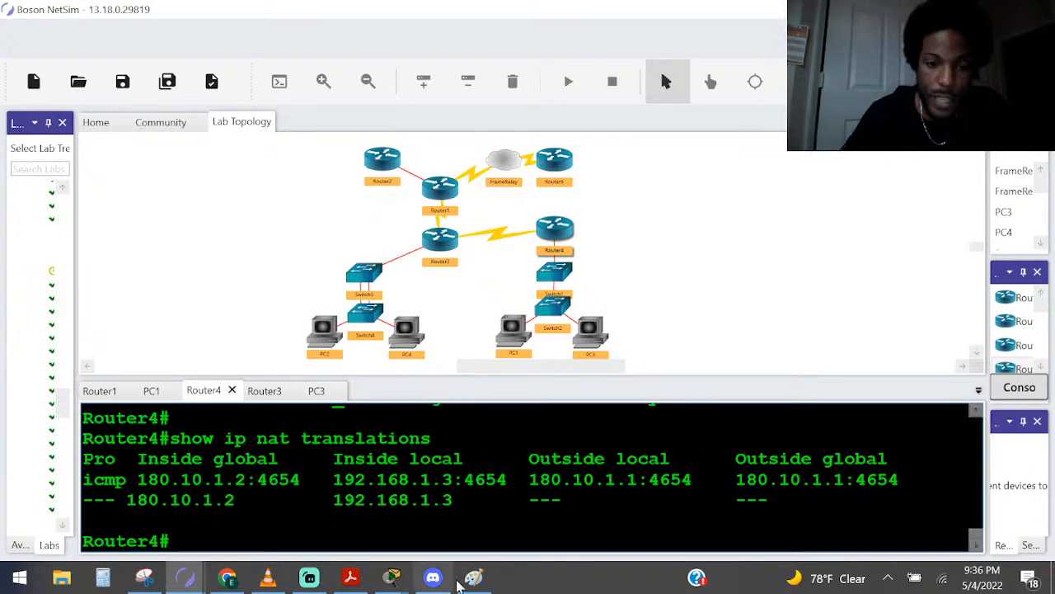
Highlight the Inside global, Inside local, Outside global and Outside local column headings of Router4's translation table
mouse_move(351, 577)
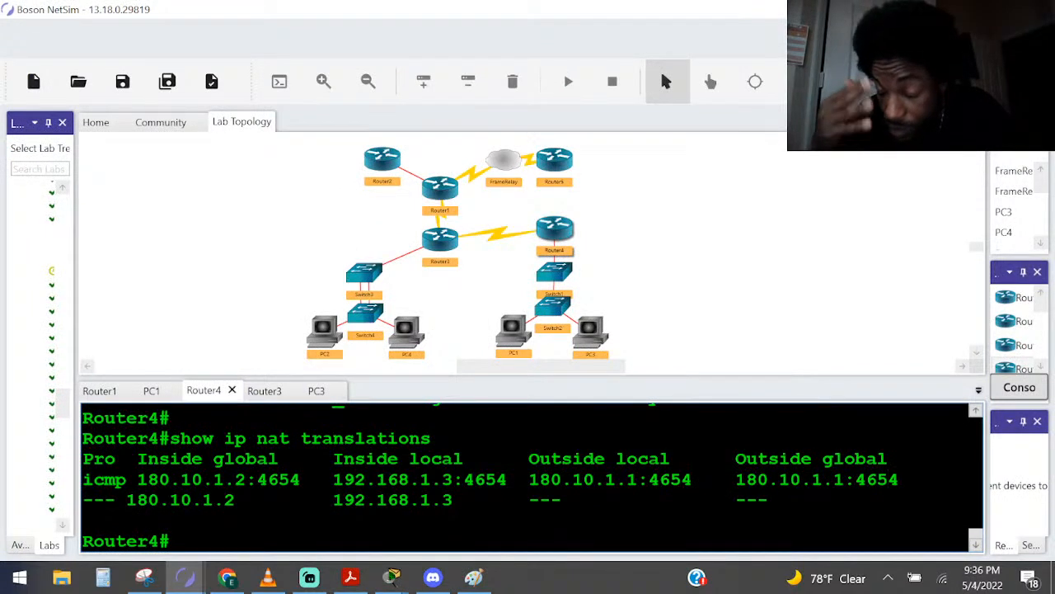
drag(290, 459, 158, 459)
drag(334, 459, 463, 462)
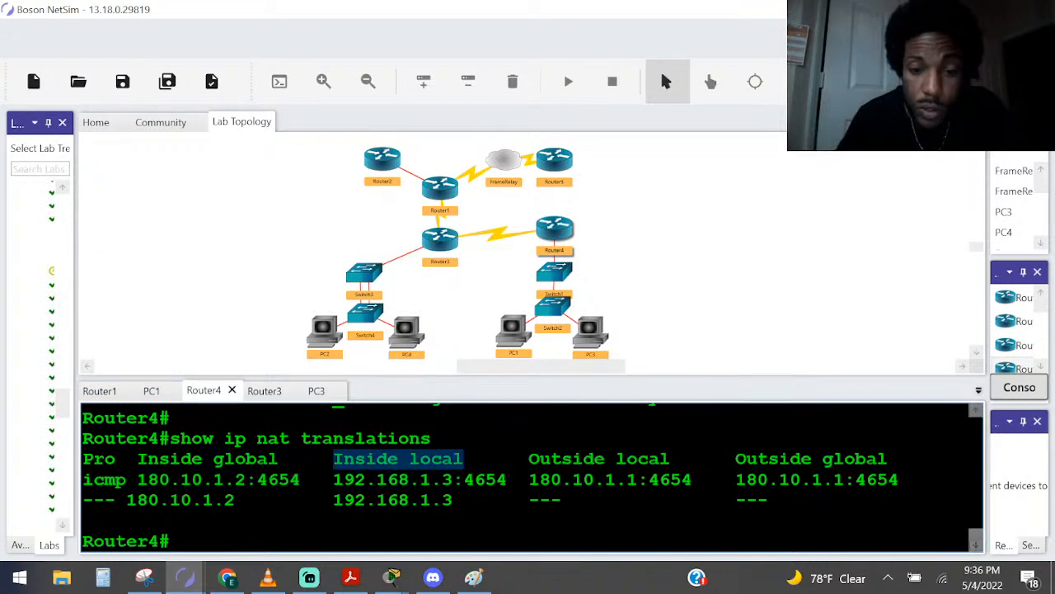
drag(563, 459, 888, 459)
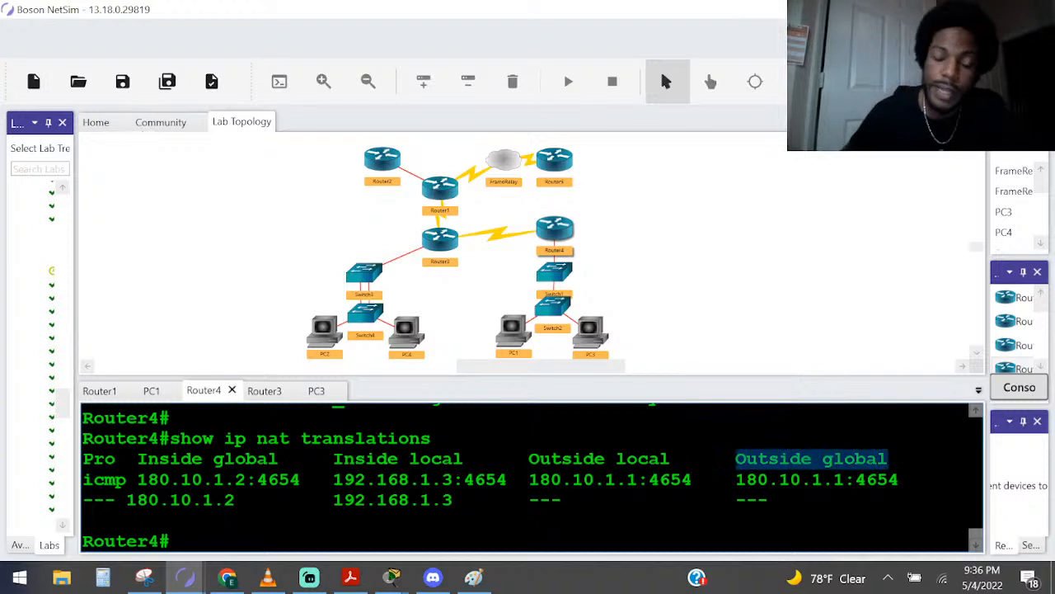
drag(608, 459, 540, 460)
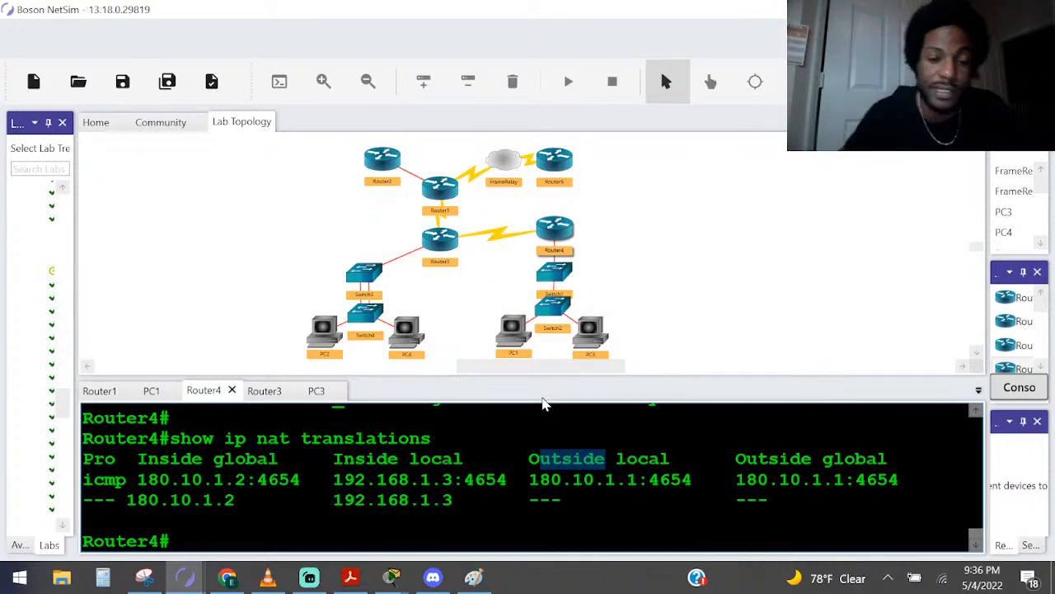
Switch to the topology sketch in Paint, mark the Router3 side O and the switch side I, and draw a diagonal dividing line through Router4
click(474, 577)
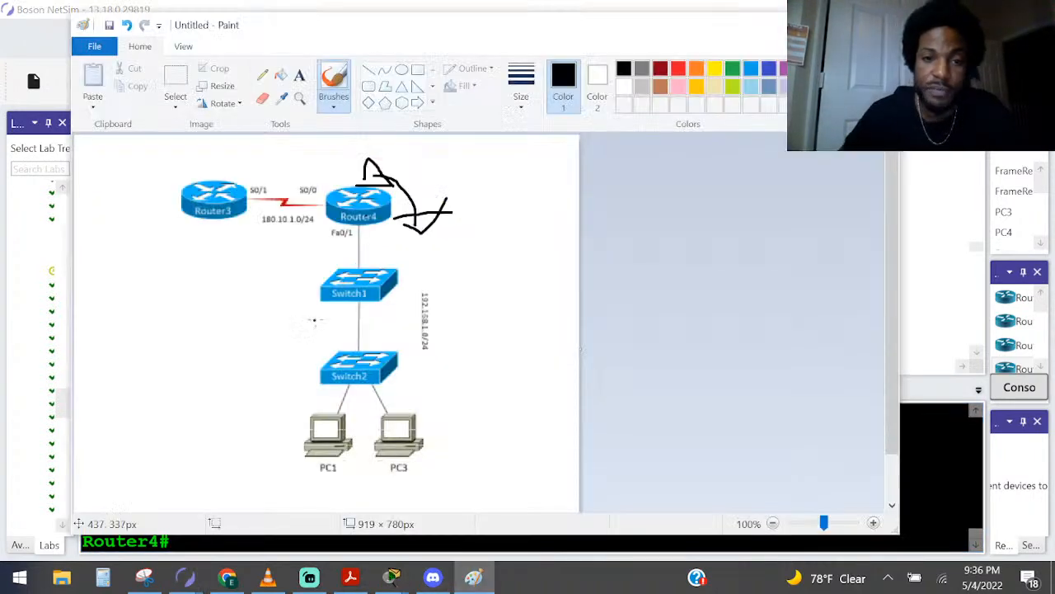
mouse_move(268, 154)
mouse_down()
mouse_move(261, 169)
mouse_move(273, 154)
mouse_up()
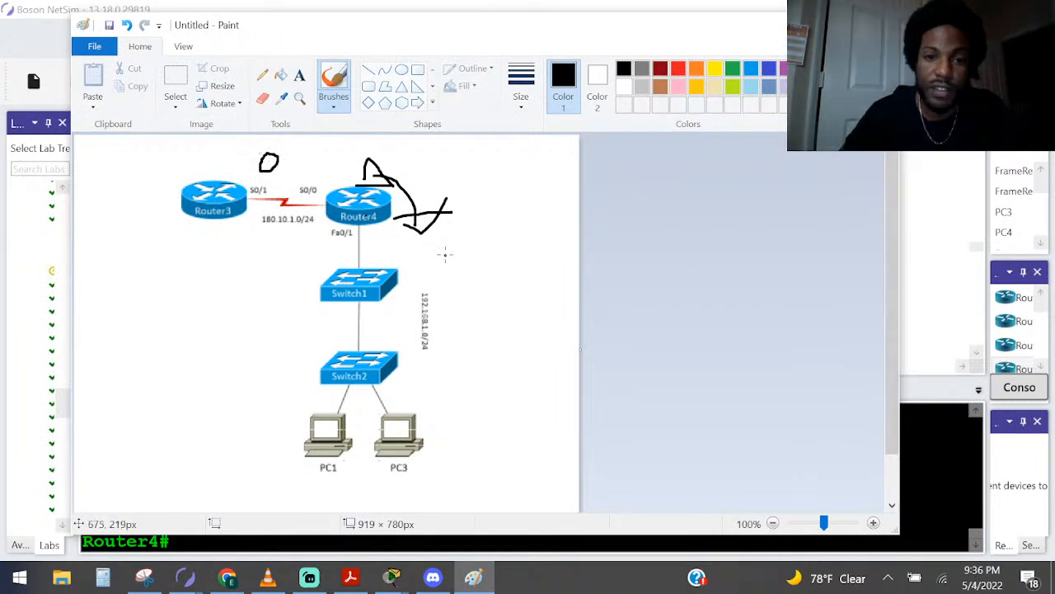
drag(440, 286, 476, 287)
drag(438, 151, 258, 283)
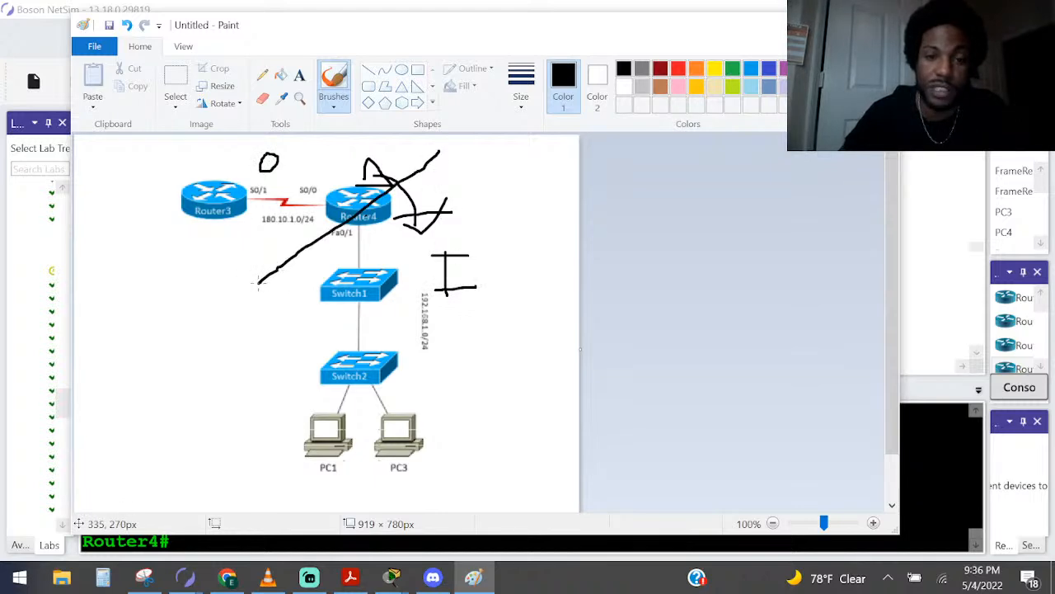
Return to NetSim to highlight the word local in the Outside local heading, and bring the Paint topology sketch back up
click(974, 538)
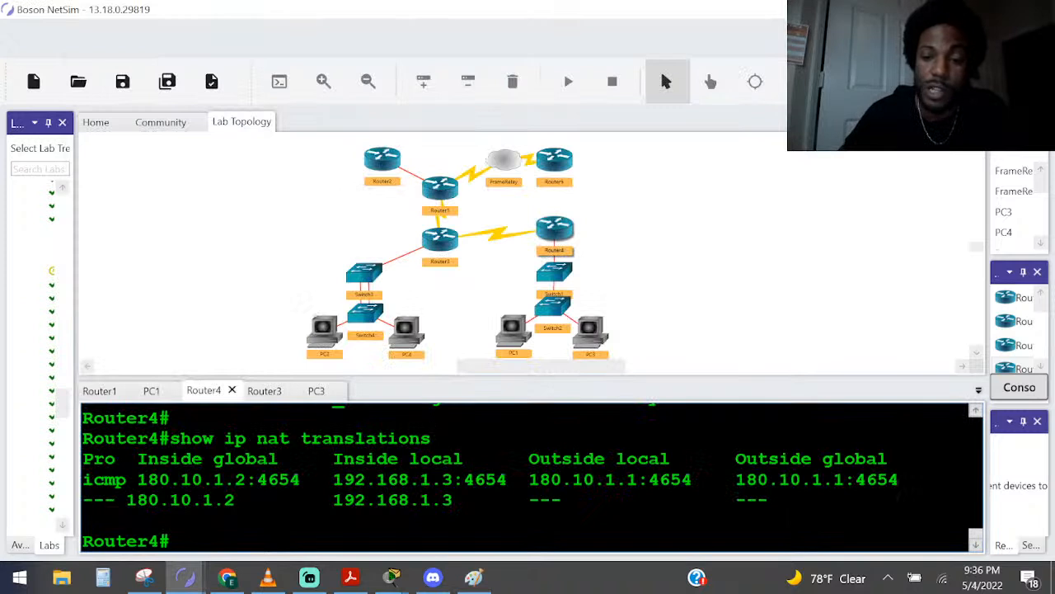
drag(628, 459, 669, 459)
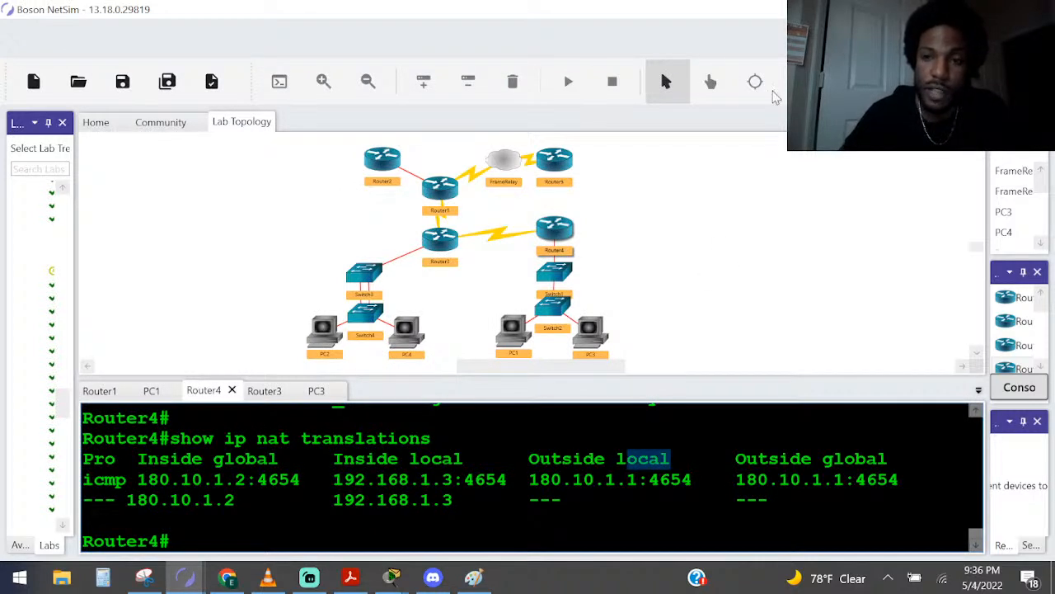
key(alt+Tab)
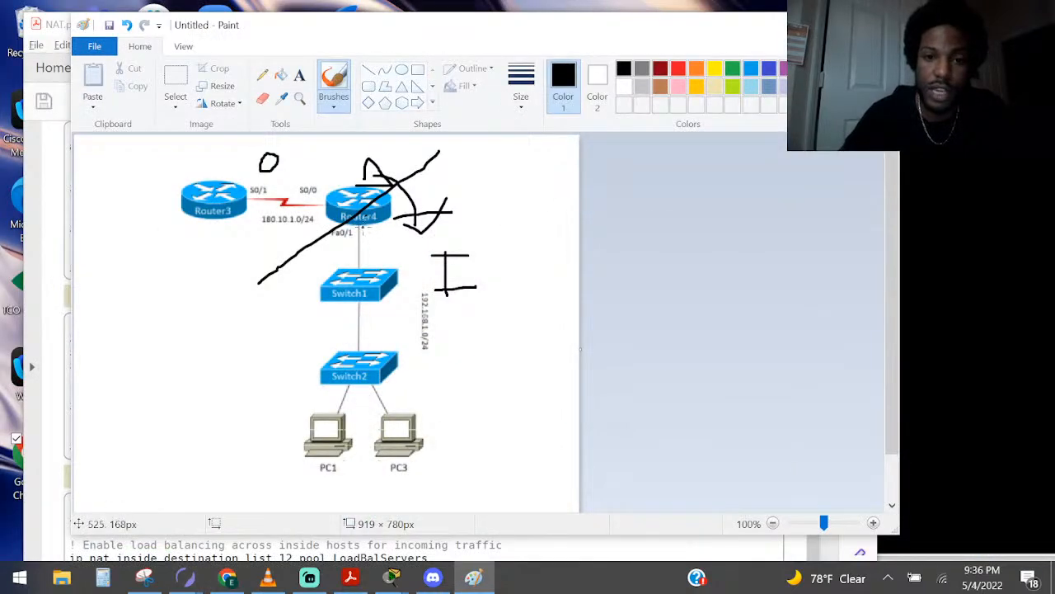
click(474, 578)
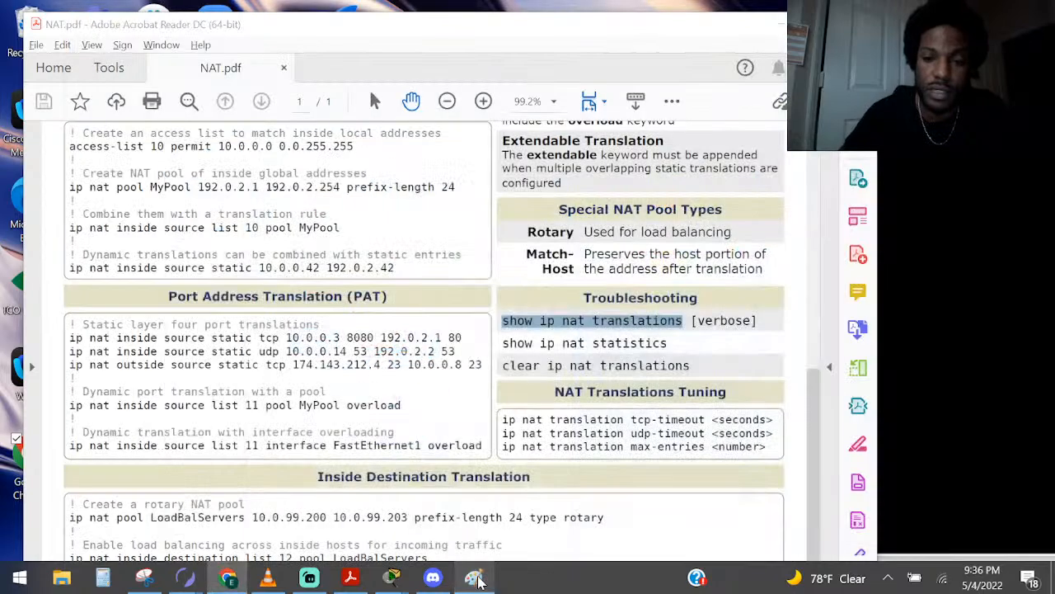
click(474, 578)
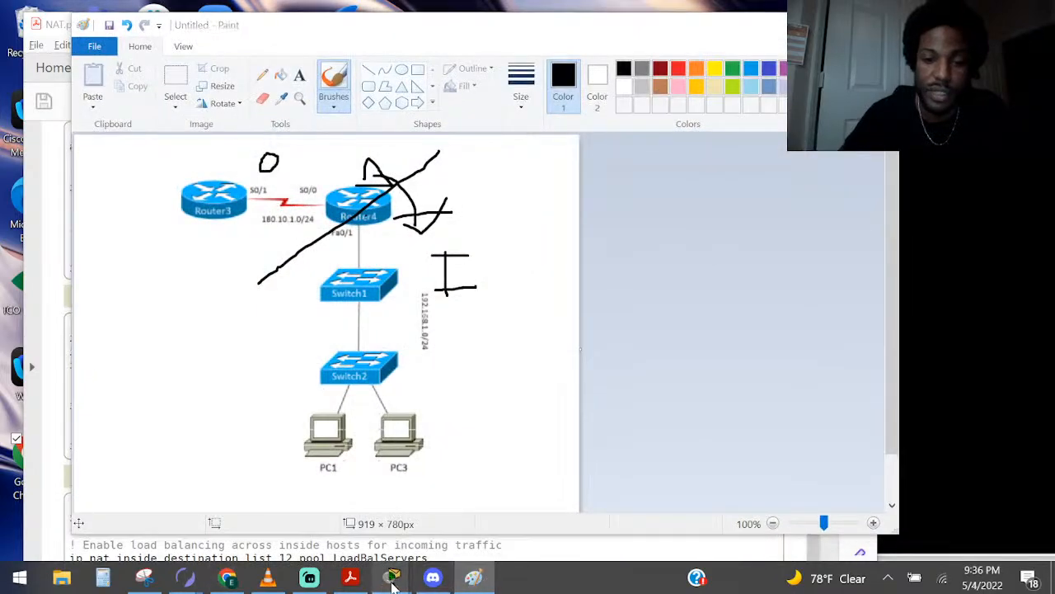
Switch to NAT.pdf in Acrobat Reader, find the Address Classification section, and highlight the Inside Global definition
mouse_move(391, 575)
mouse_move(364, 561)
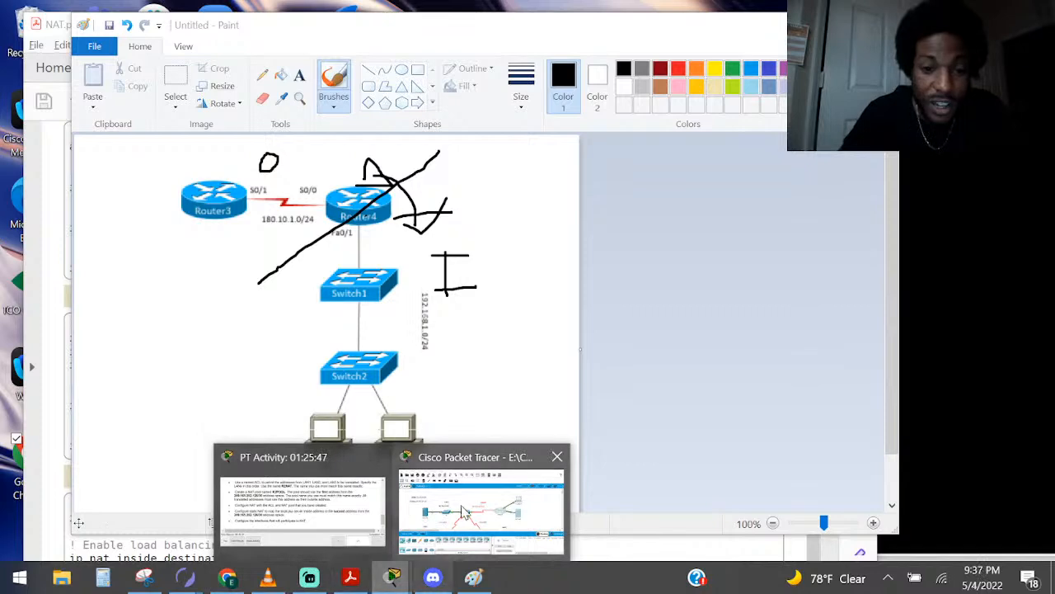
mouse_move(474, 507)
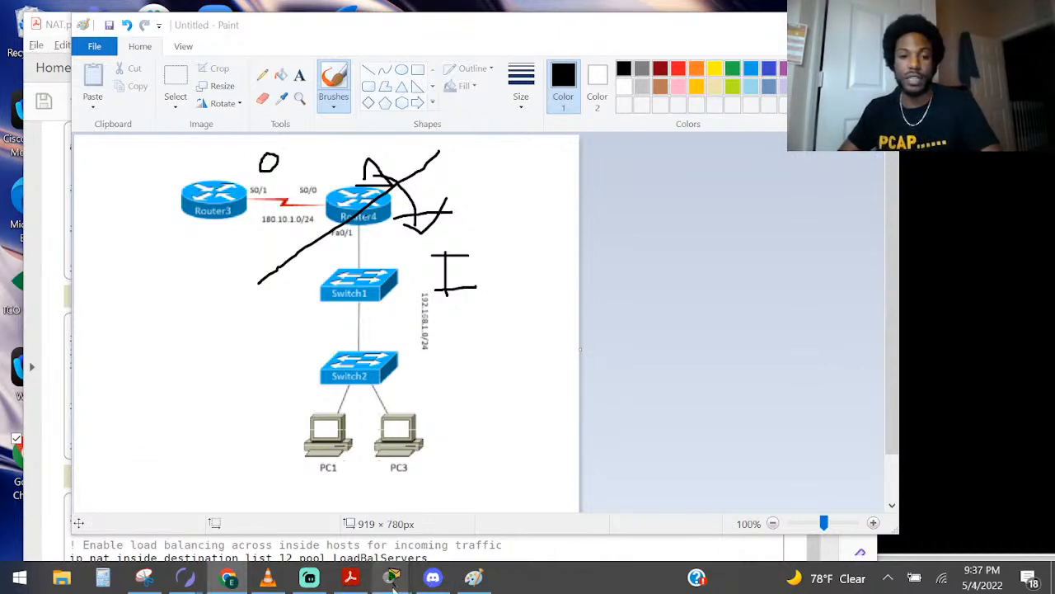
click(350, 577)
scroll(540, 349, up, 10)
scroll(540, 349, up, 2)
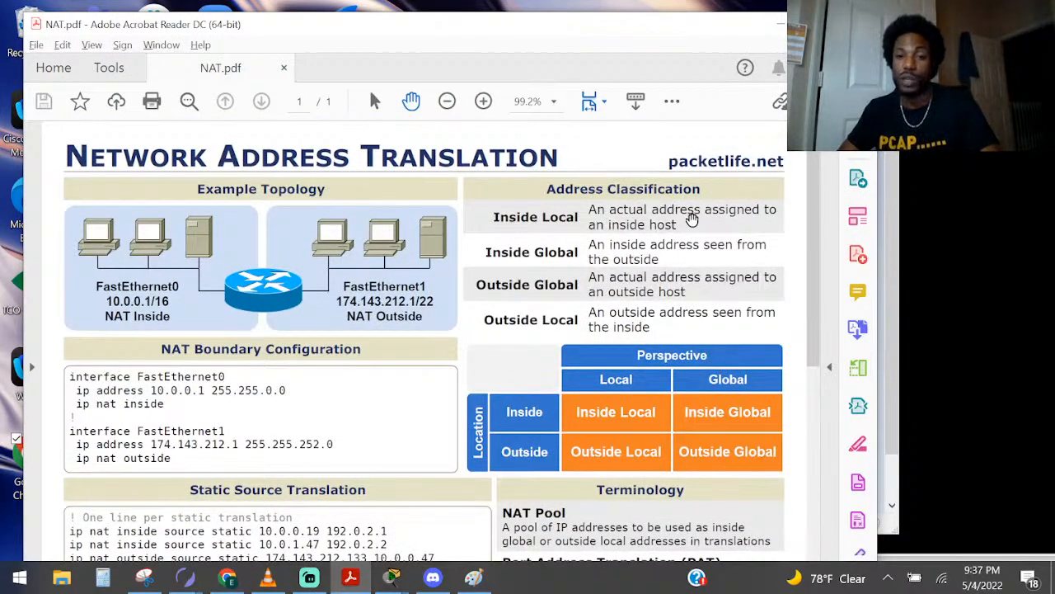
drag(699, 244, 668, 260)
click(581, 240)
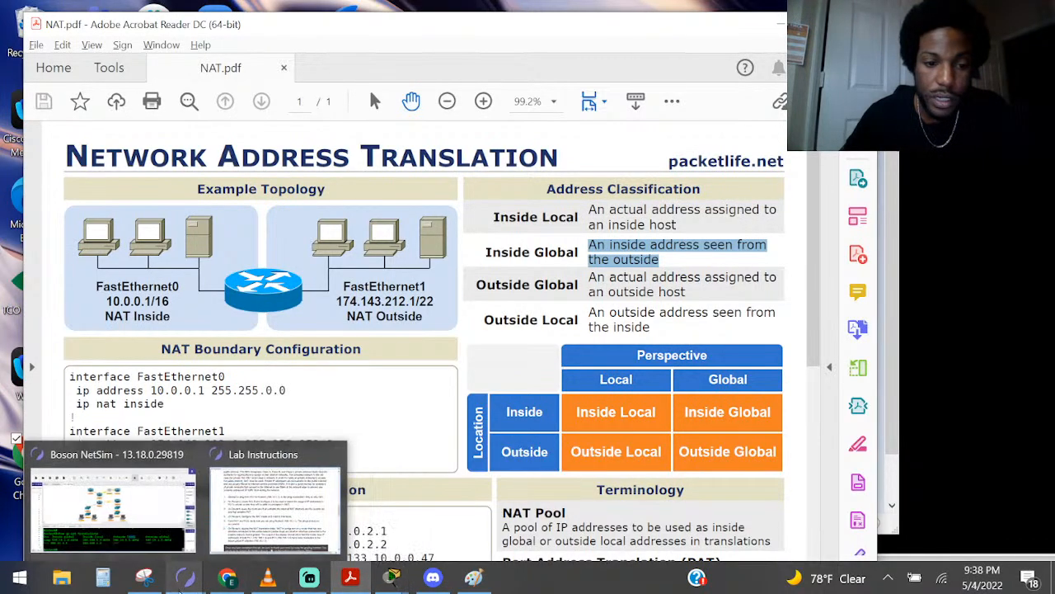
Switch back to NetSim and highlight the icmp entry's inside global address and its port number separately
click(184, 582)
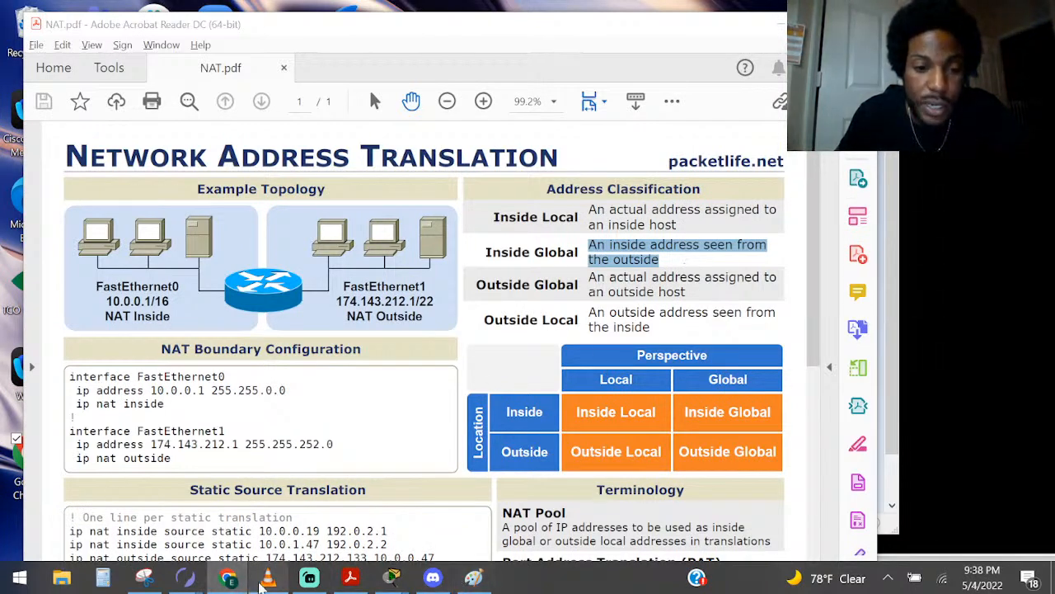
mouse_move(186, 577)
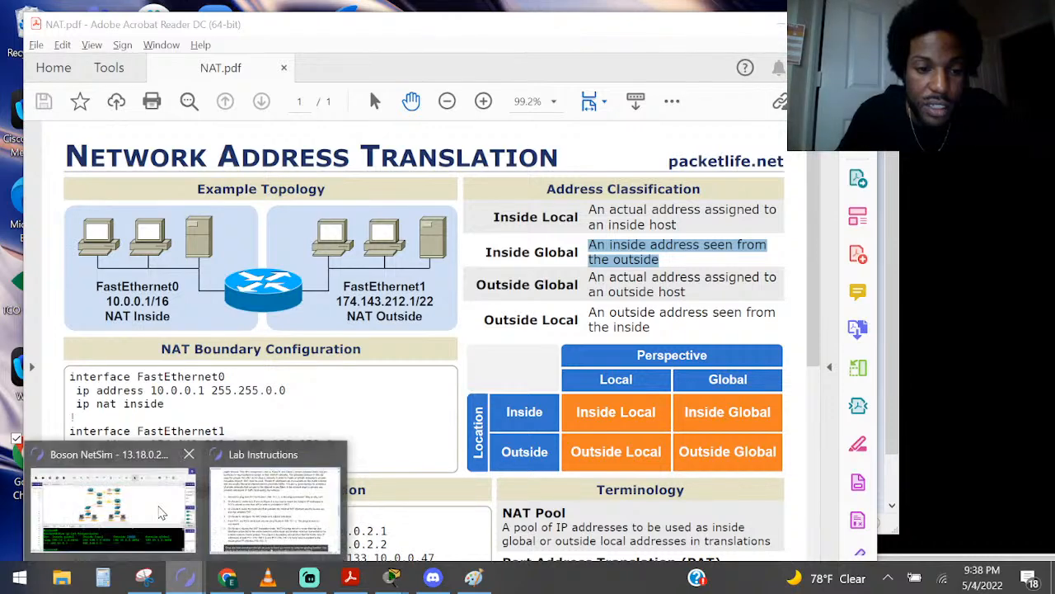
click(113, 507)
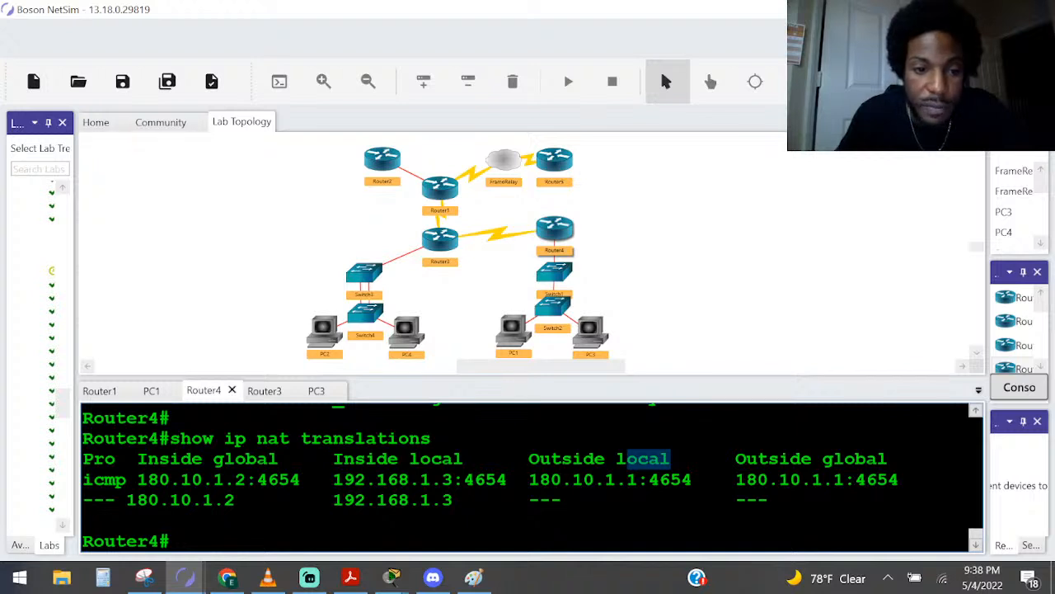
click(246, 479)
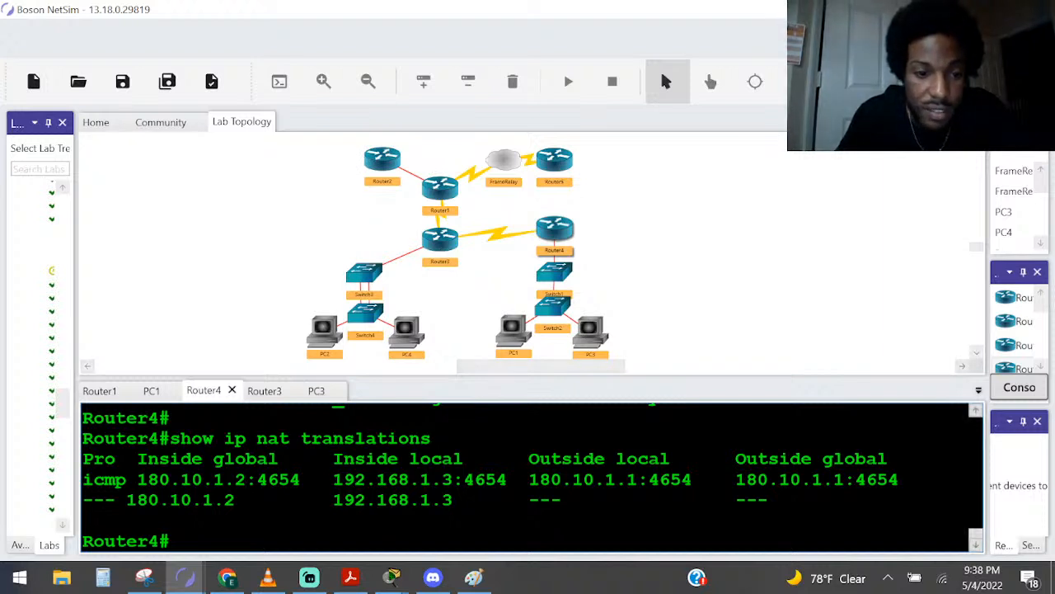
drag(257, 480, 136, 480)
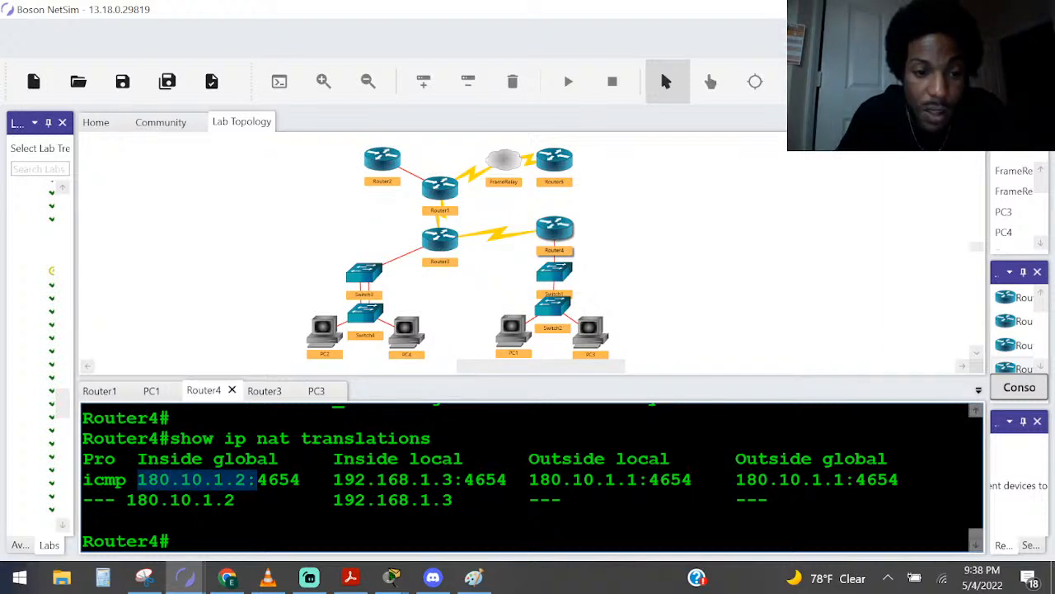
drag(300, 479, 259, 485)
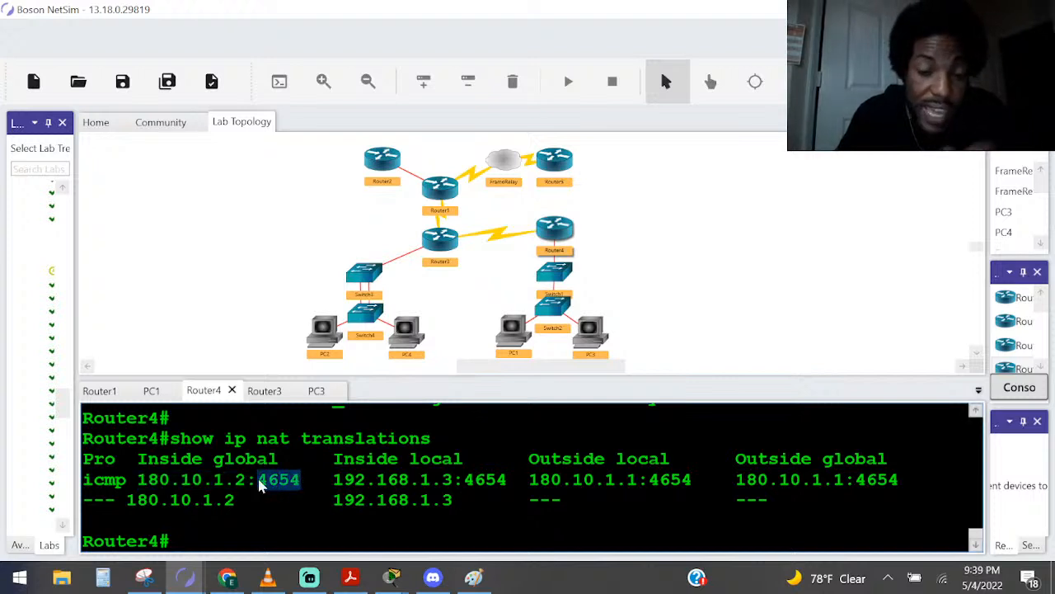
In the Paint topology sketch, draw a curve over Router3 and a short line out from the O mark
click(474, 577)
mouse_move(209, 231)
mouse_down()
mouse_move(241, 213)
mouse_move(210, 180)
mouse_up()
drag(309, 172, 281, 162)
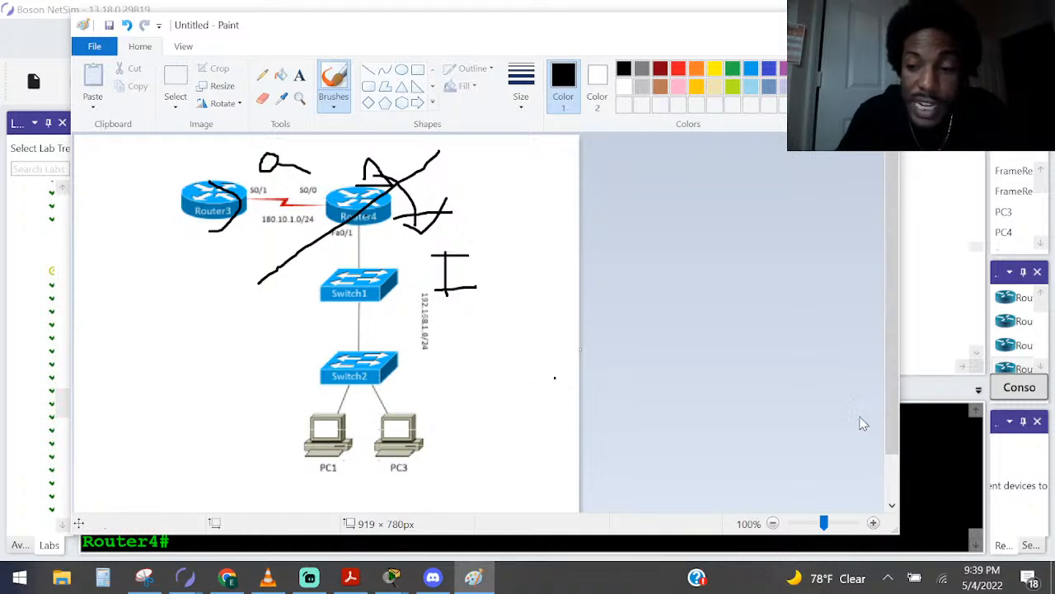
In NetSim, highlight the inside global port number and the inside local address of the icmp entry
click(933, 459)
drag(300, 479, 246, 478)
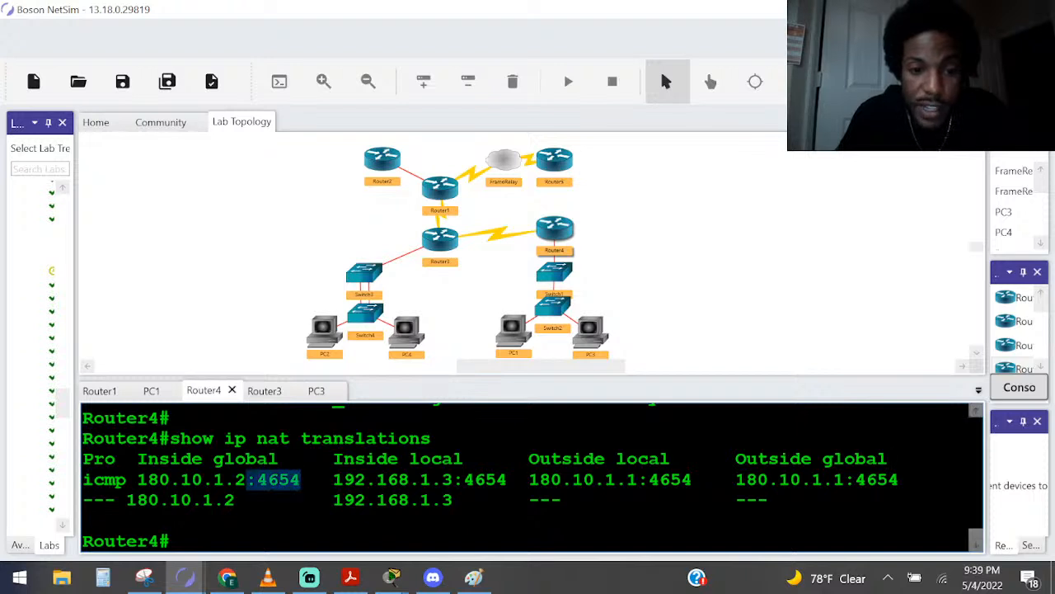
drag(333, 479, 465, 479)
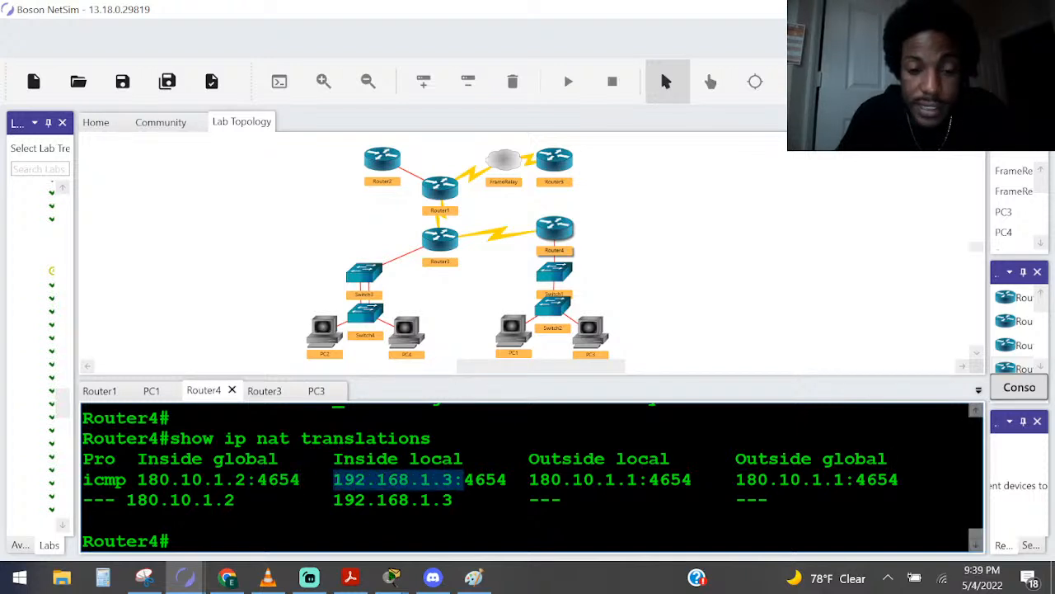
Switch to the Paint topology sketch, circle PC3, and handwrite 1.3 beside it
key(alt+Tab)
key(alt+Tab)
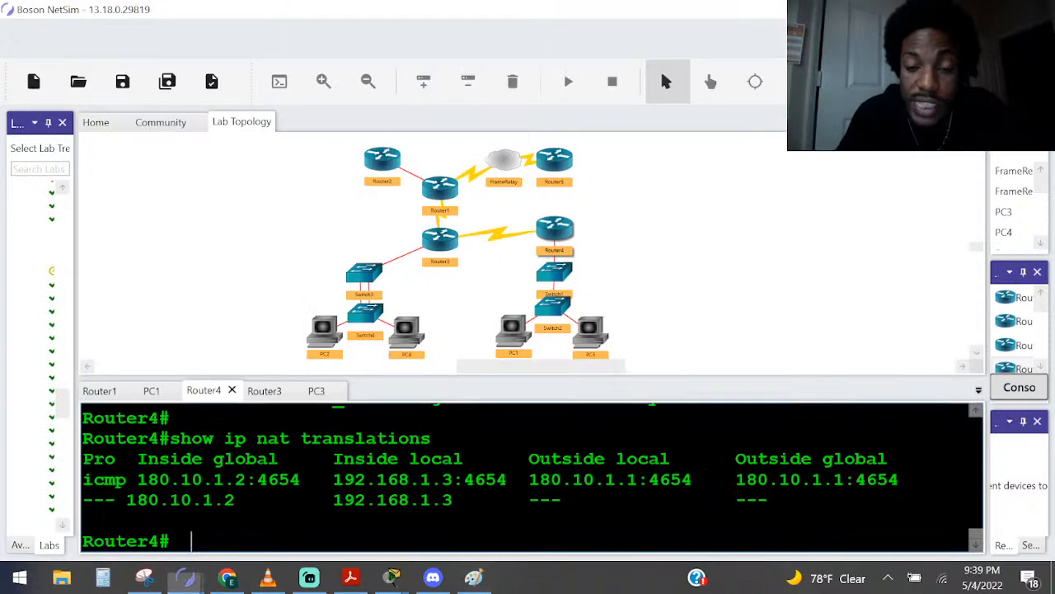
click(473, 578)
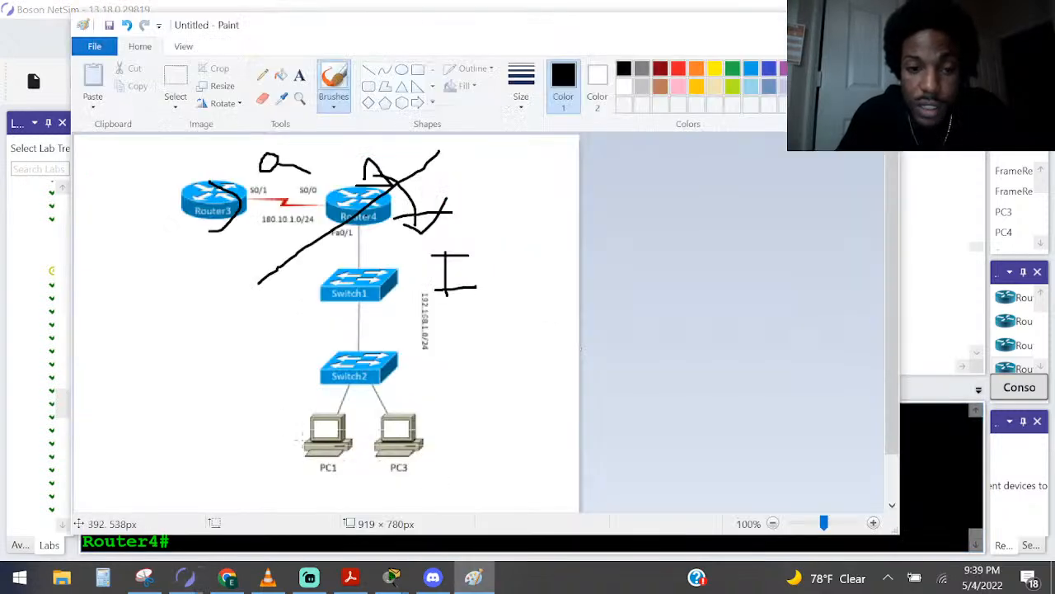
key(alt+Tab)
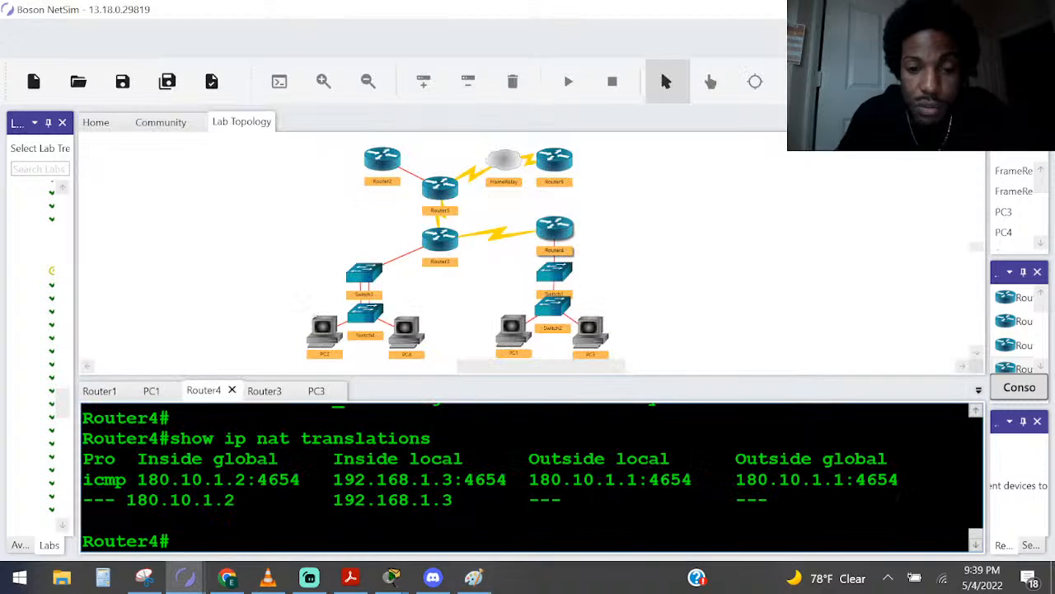
key(alt+Tab)
mouse_move(386, 479)
mouse_down()
mouse_move(460, 447)
mouse_move(388, 394)
mouse_move(370, 463)
mouse_move(395, 472)
mouse_up()
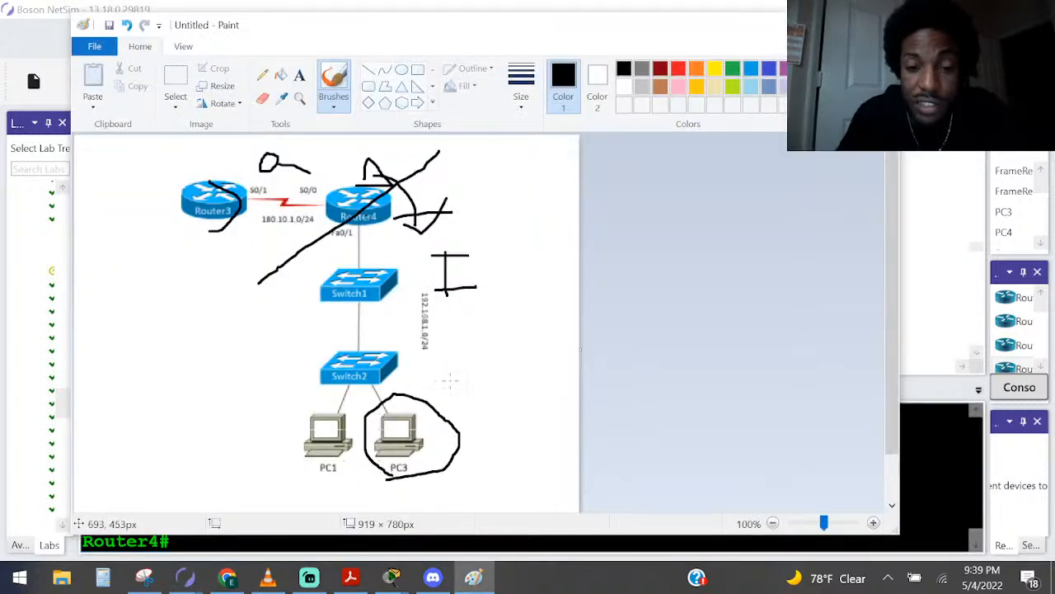
mouse_move(456, 388)
mouse_down()
mouse_move(457, 403)
mouse_move(480, 385)
mouse_move(467, 405)
mouse_up()
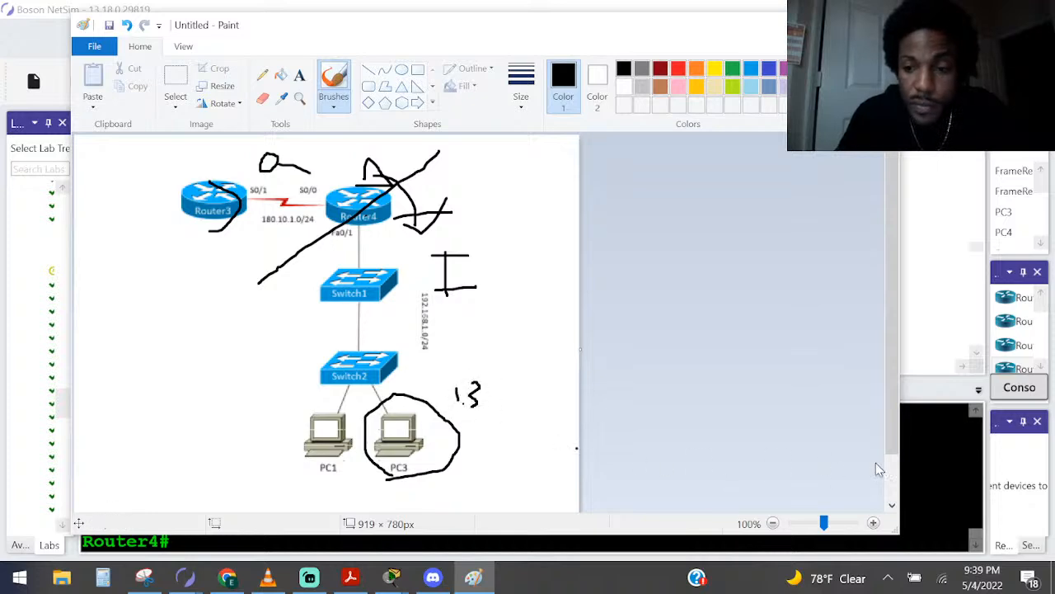
Highlight the icmp entry's inside local port in NetSim, trace the path from PC3 up to Router4 in Paint, and return to Router4's console
click(932, 480)
drag(518, 479, 464, 480)
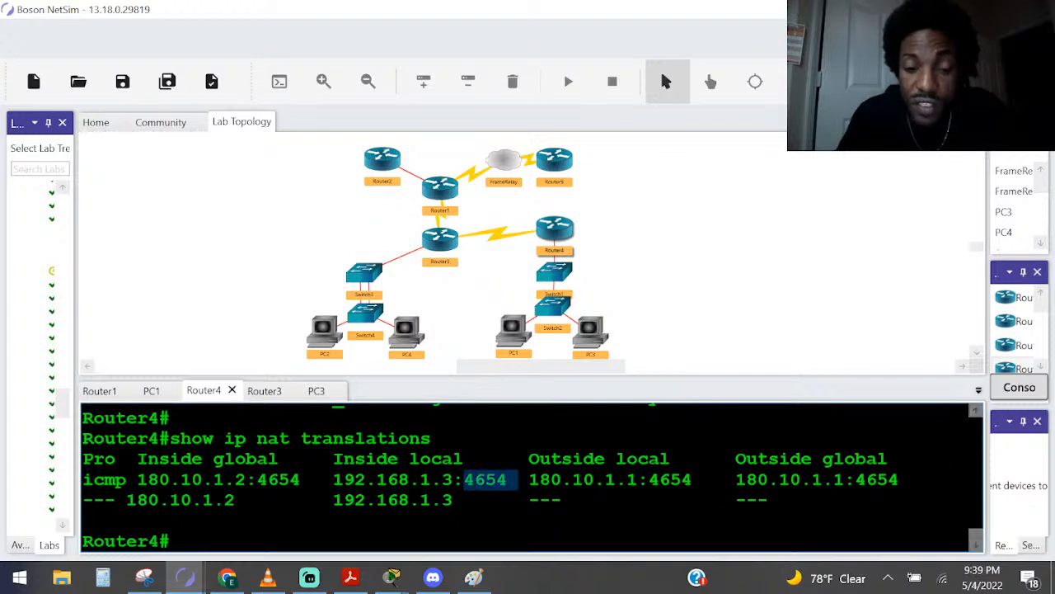
key(alt+Tab)
mouse_move(416, 377)
mouse_down()
mouse_move(409, 266)
mouse_move(374, 218)
mouse_up()
key(alt+Tab)
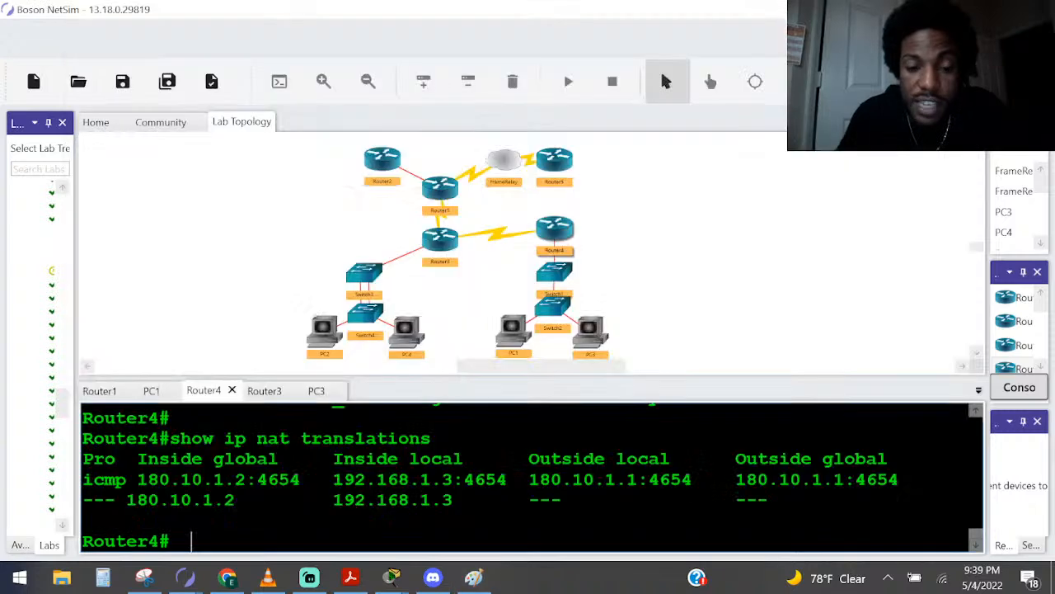
In Router4's NAT translation table, highlight the icmp entry's inside global address and its port number
drag(245, 479, 148, 479)
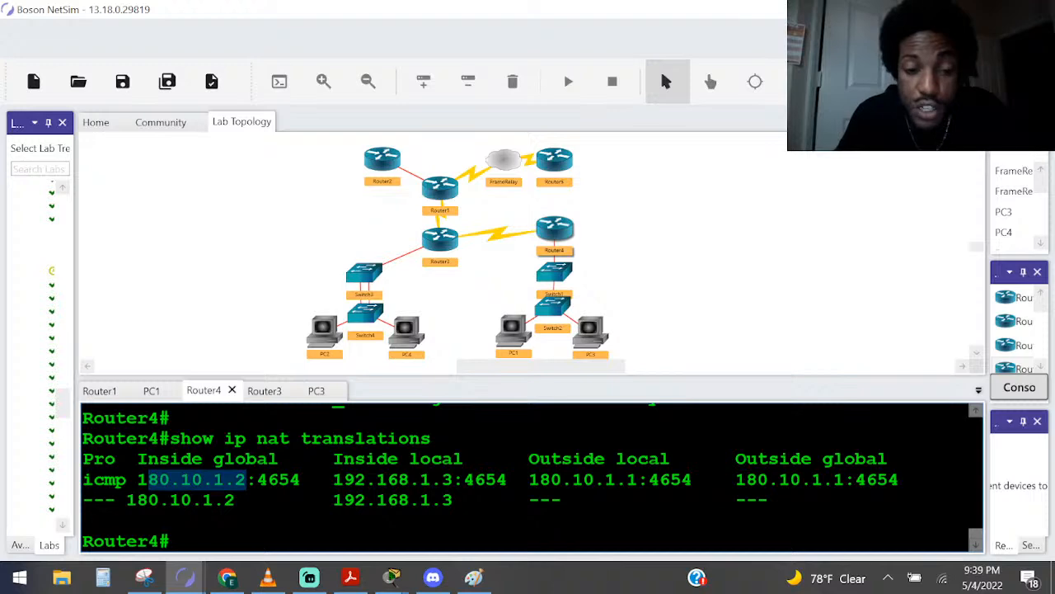
drag(312, 479, 257, 479)
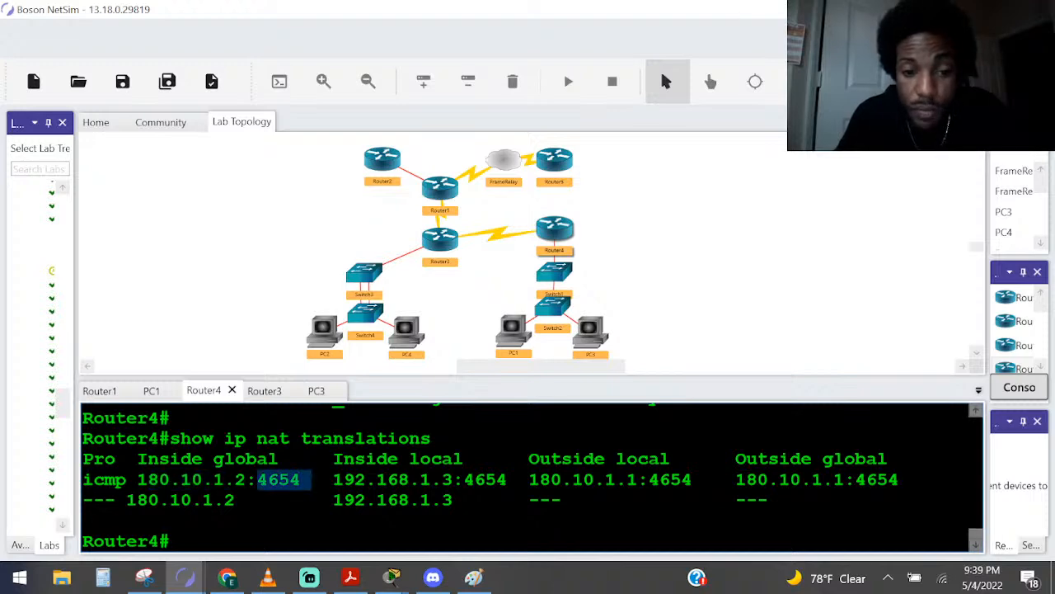
Switch to the Paint topology sketch and underline the handwritten 1.3 beside PC3
key(alt+Tab)
mouse_move(233, 179)
mouse_down()
mouse_move(179, 216)
mouse_move(189, 257)
mouse_up()
mouse_move(419, 413)
mouse_down()
mouse_move(371, 229)
mouse_move(247, 187)
mouse_up()
key(ctrl+z)
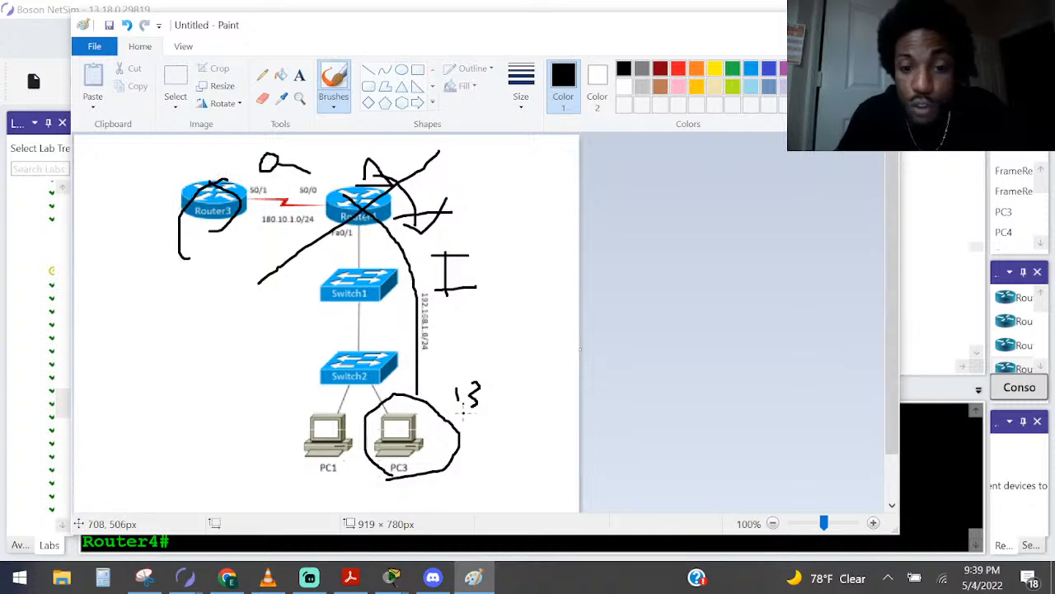
Return to Router4's console in NetSim and highlight the icmp entry's inside local address with its port
key(alt+Tab)
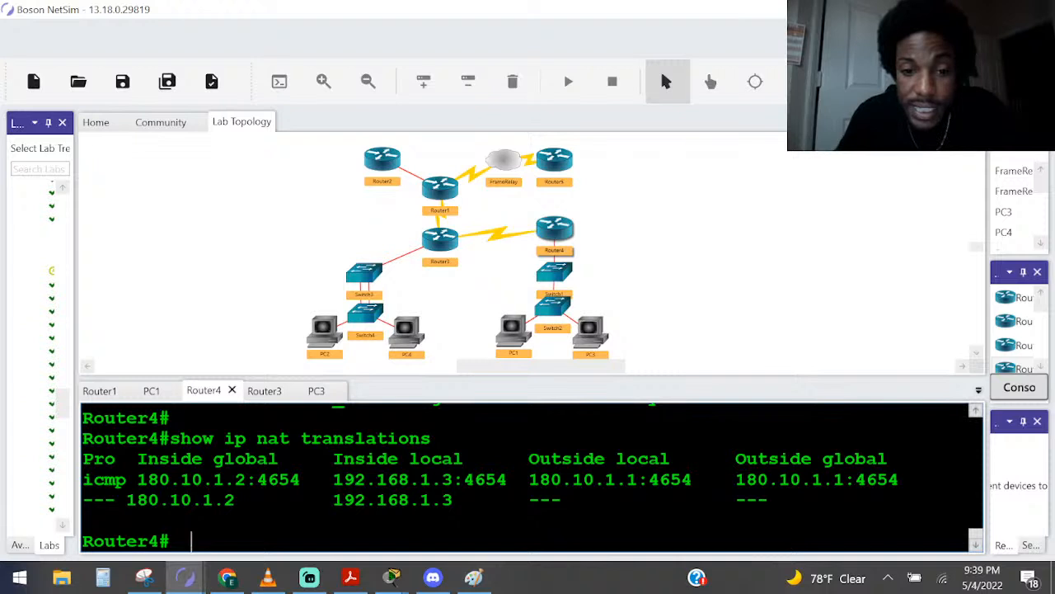
drag(506, 479, 334, 479)
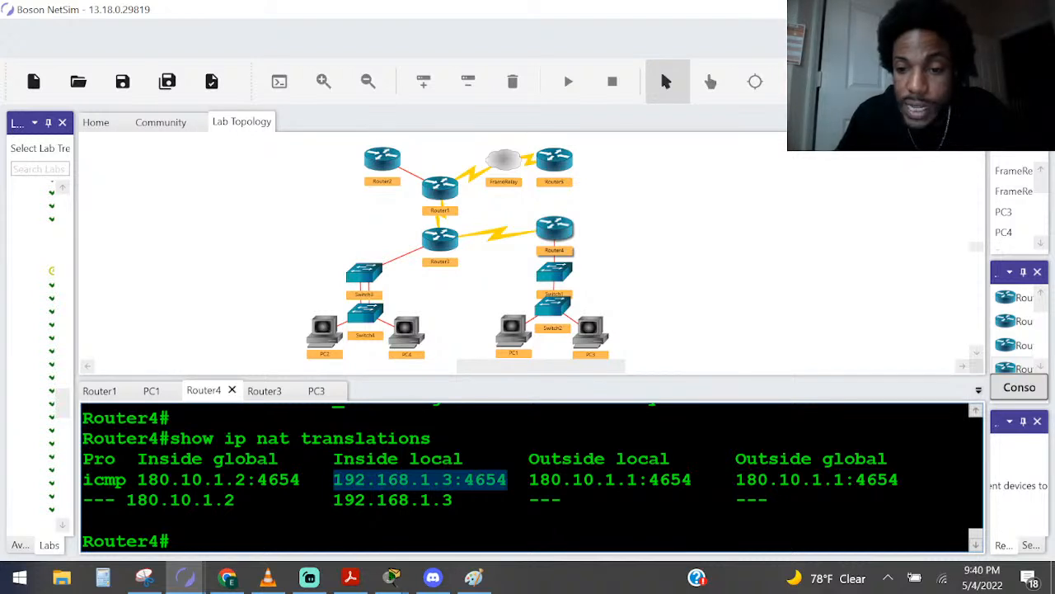
click(649, 479)
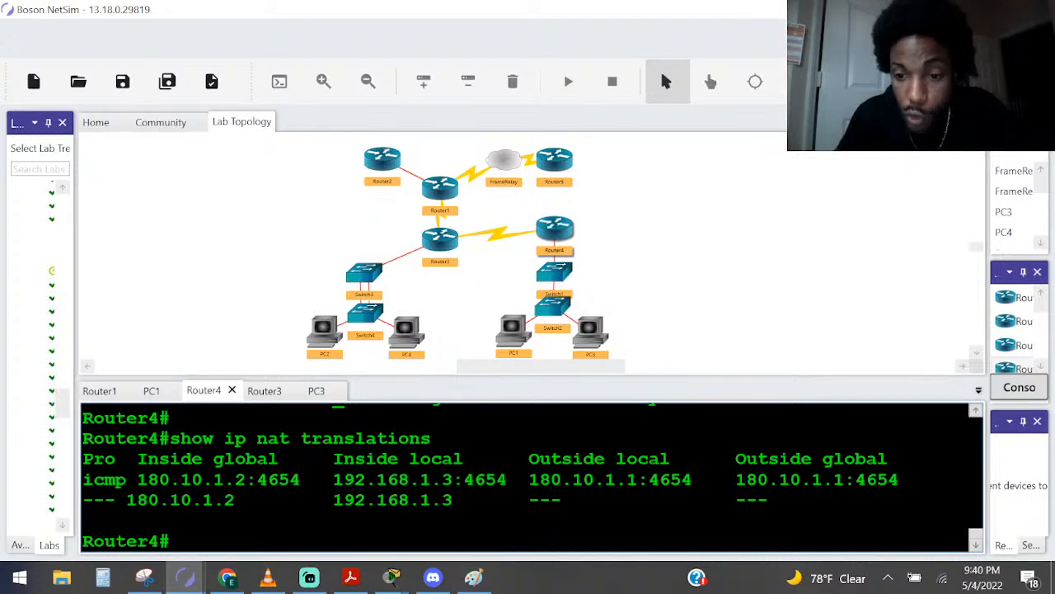
Switch to the Paint topology sketch, circle Router3, and draw a slanted line just beneath it
key(alt+Tab)
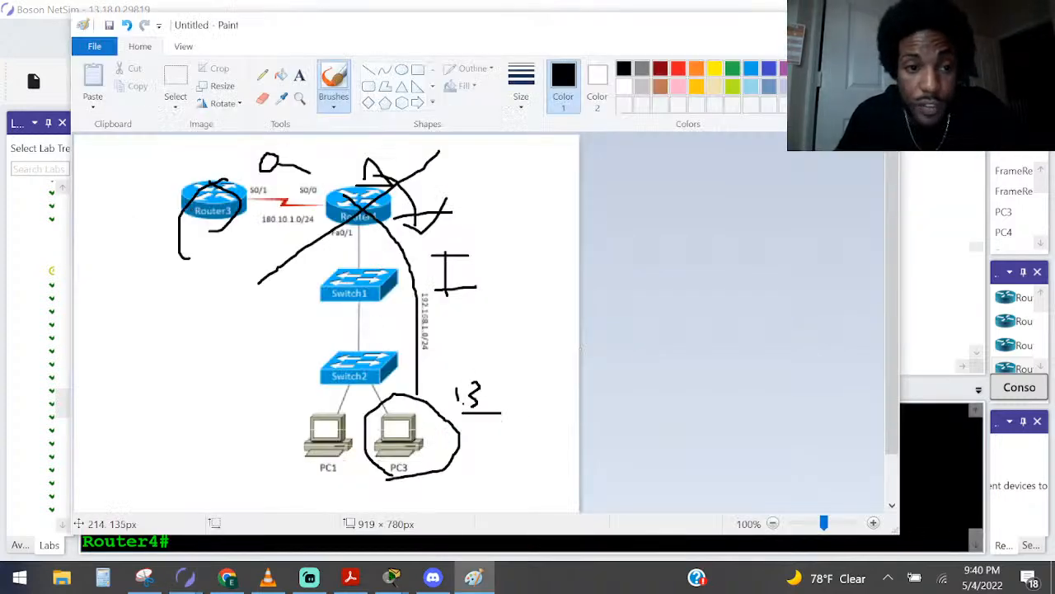
mouse_move(188, 198)
mouse_down()
mouse_move(183, 224)
mouse_move(252, 227)
mouse_move(197, 169)
mouse_move(192, 232)
mouse_up()
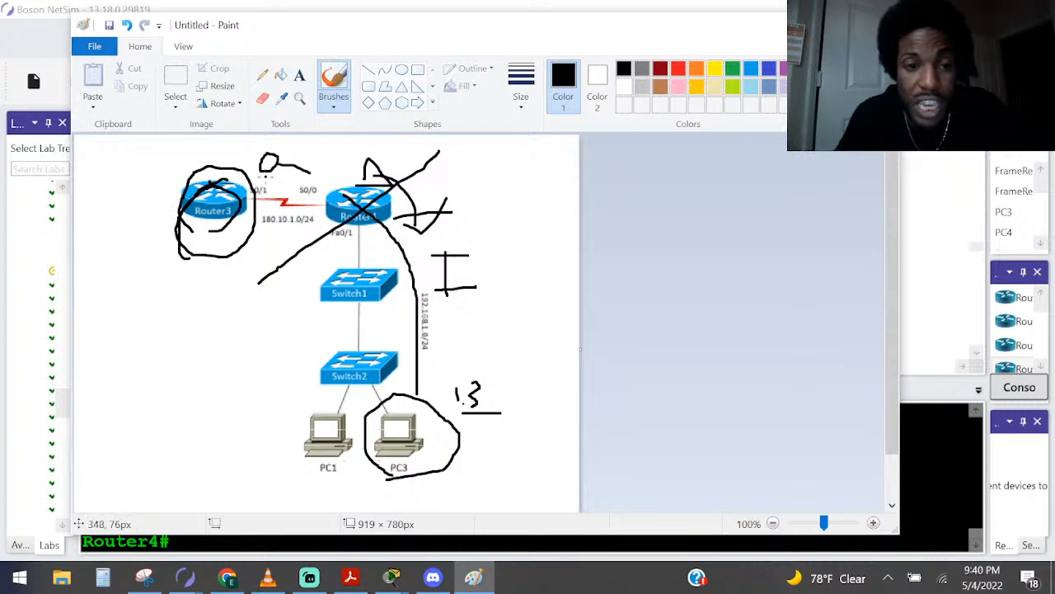
drag(251, 212, 171, 275)
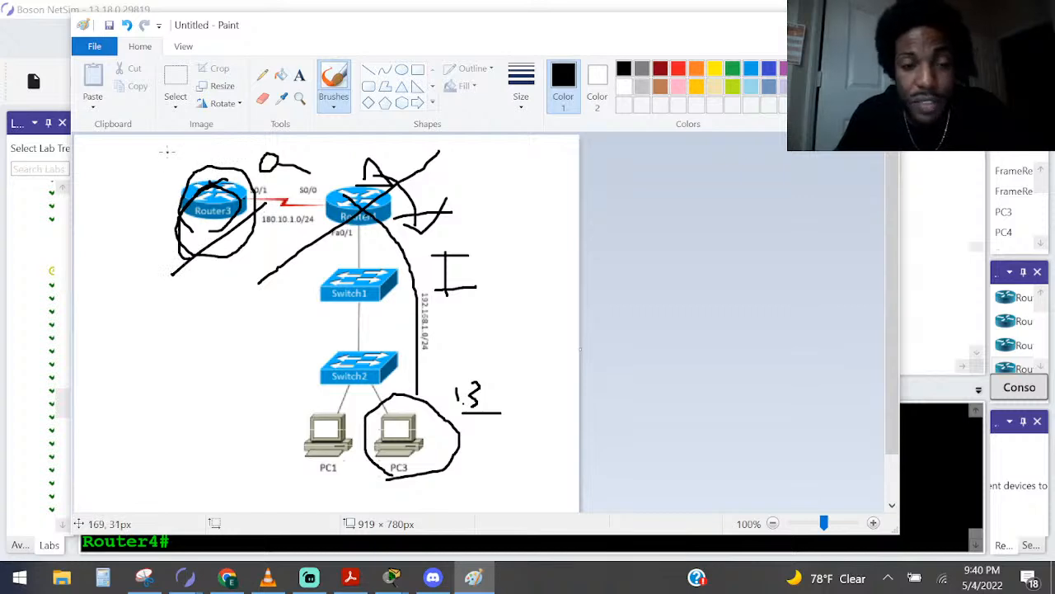
Switch to NAT.pdf in Acrobat Reader and highlight the Outside Global and Outside Local address definitions
key(alt+Tab)
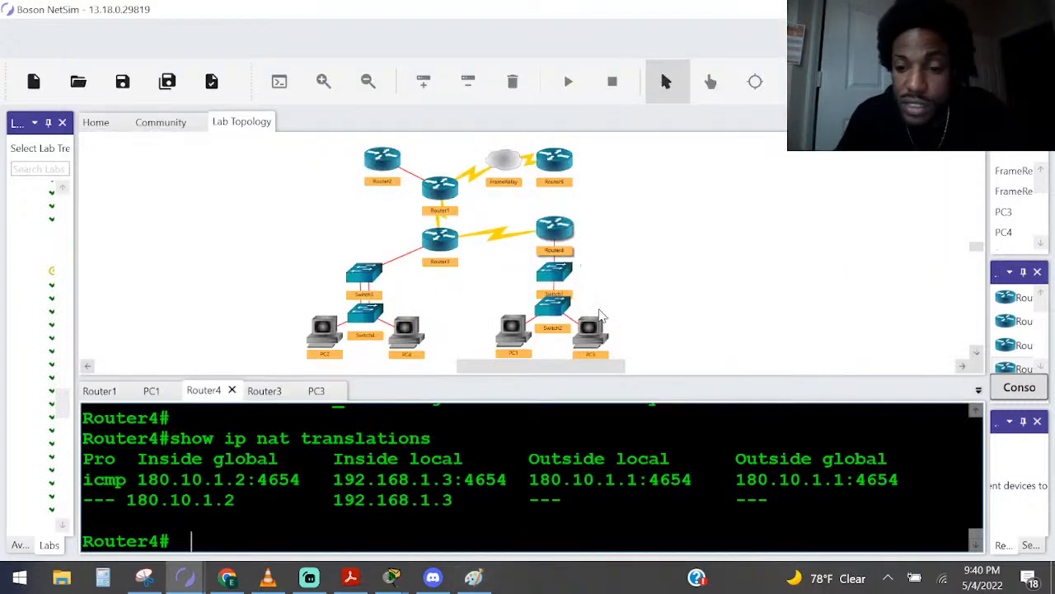
key(alt+Tab)
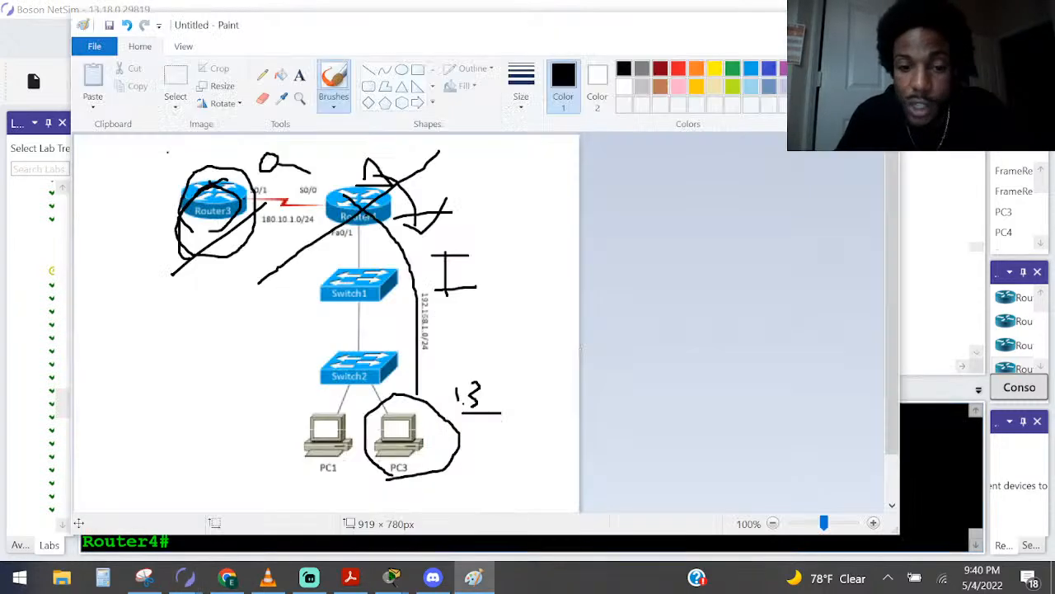
click(351, 577)
drag(588, 279, 671, 303)
drag(590, 314, 657, 328)
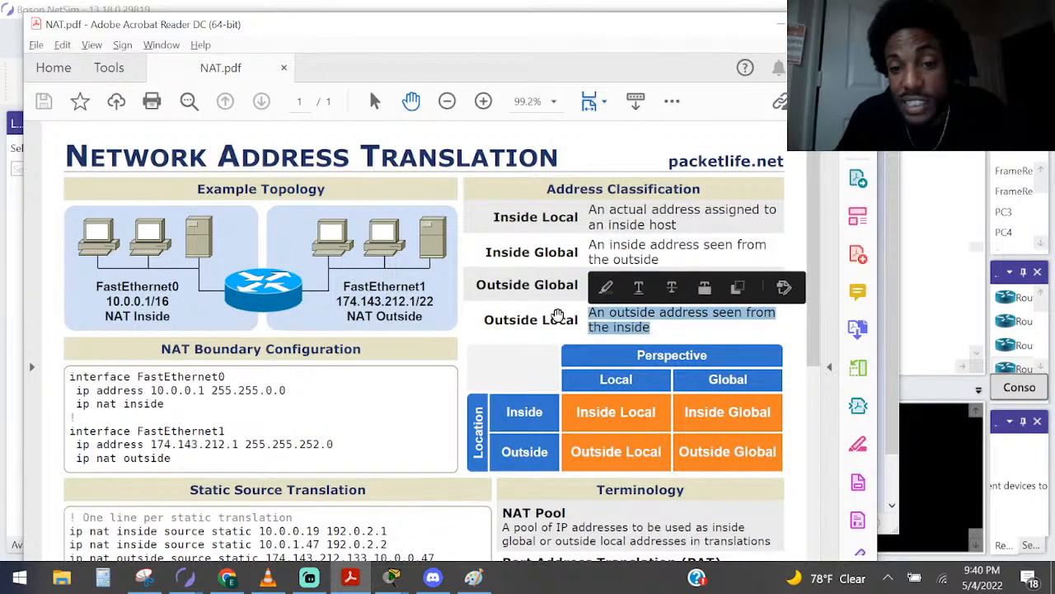
key(alt+Tab)
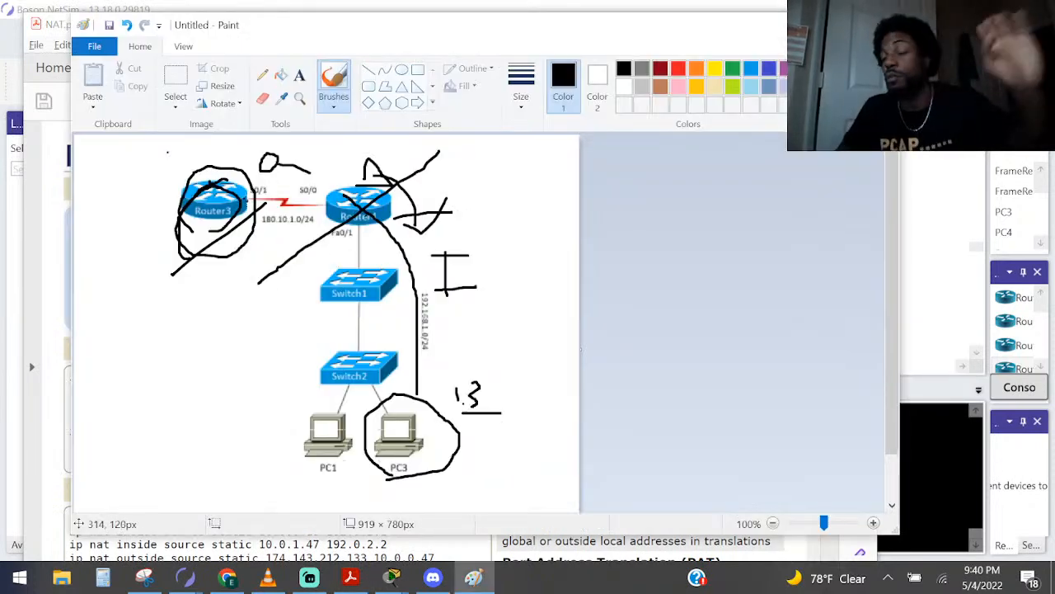
key(alt+Tab)
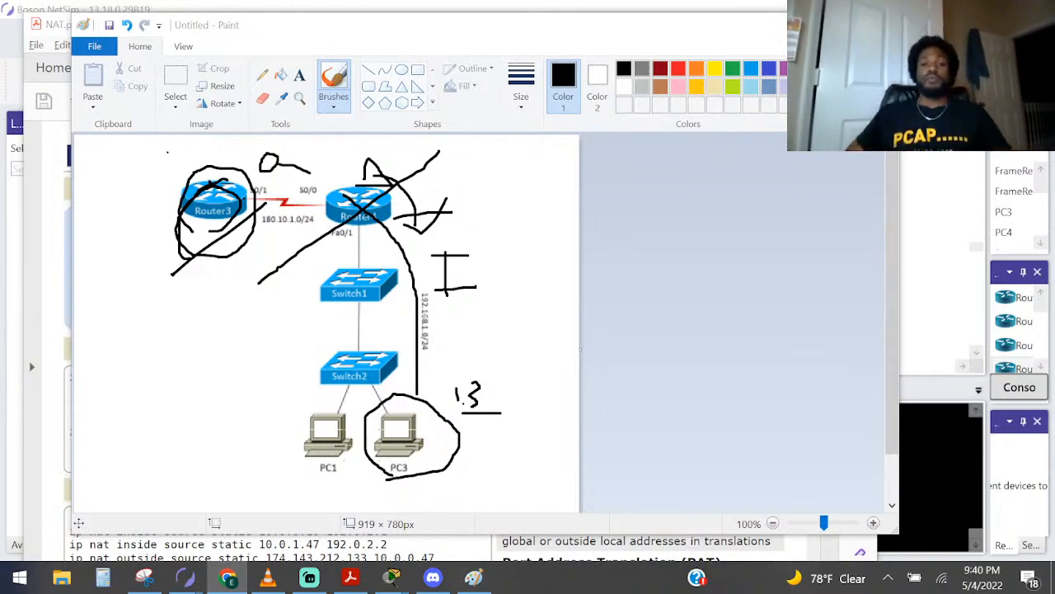
click(466, 550)
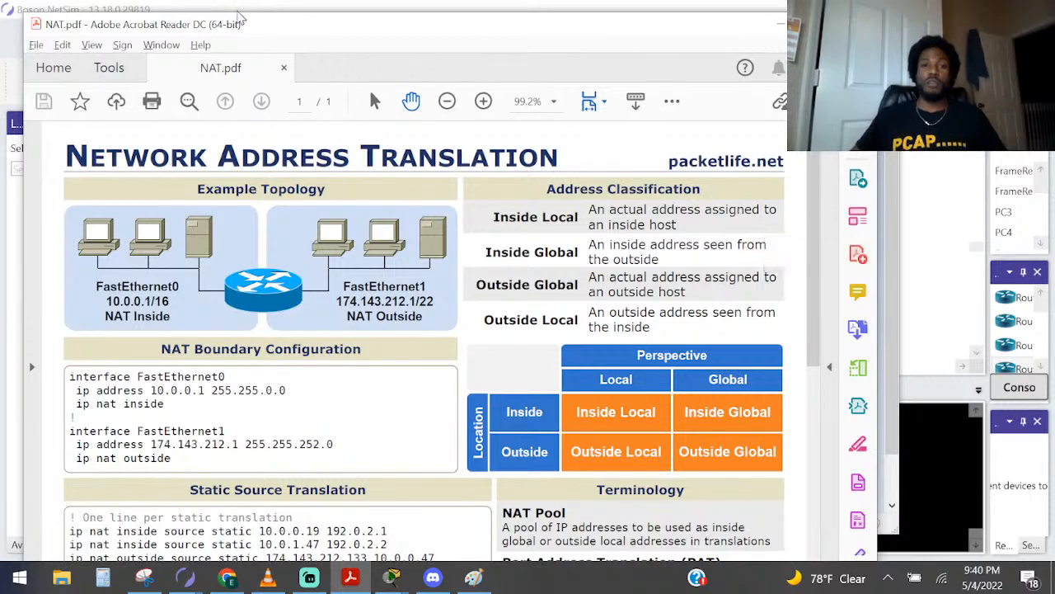
click(263, 6)
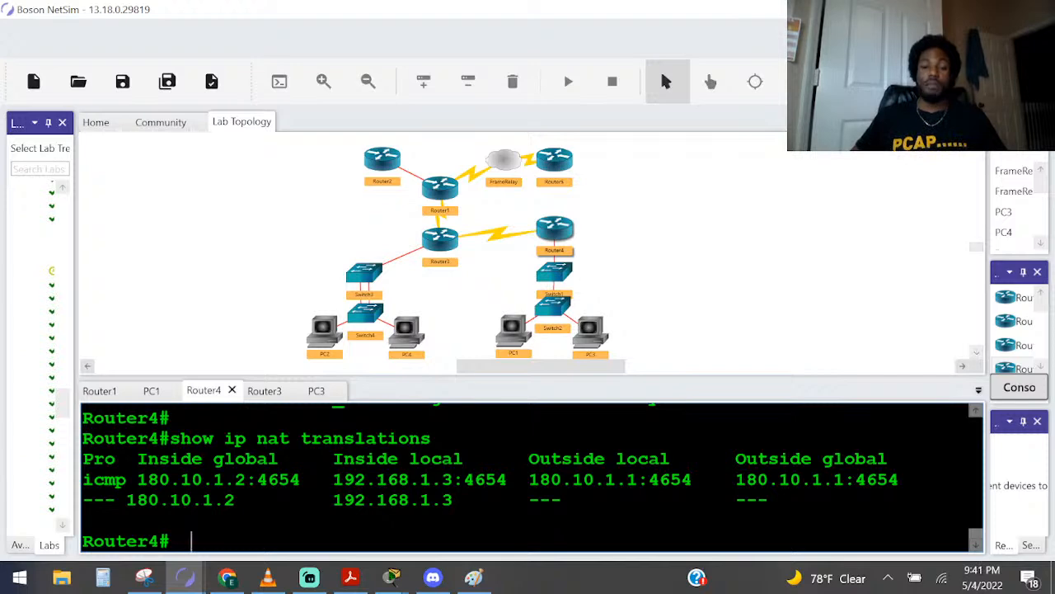
Trace a path from PC1 up to Router4 in Paint, and highlight the non-icmp entry's inside global address in NetSim
click(473, 577)
drag(329, 425, 351, 218)
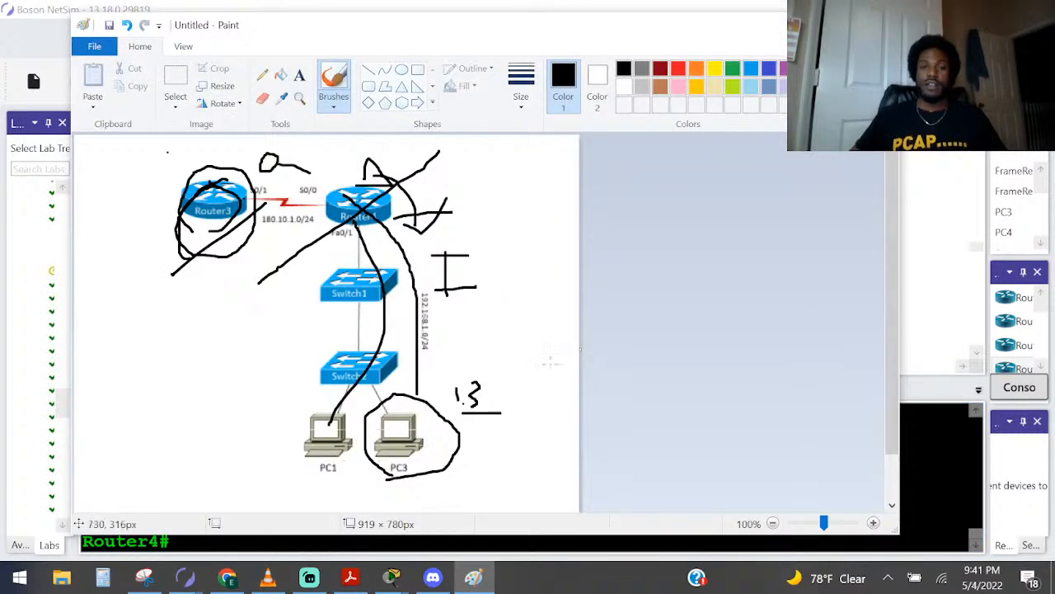
click(933, 499)
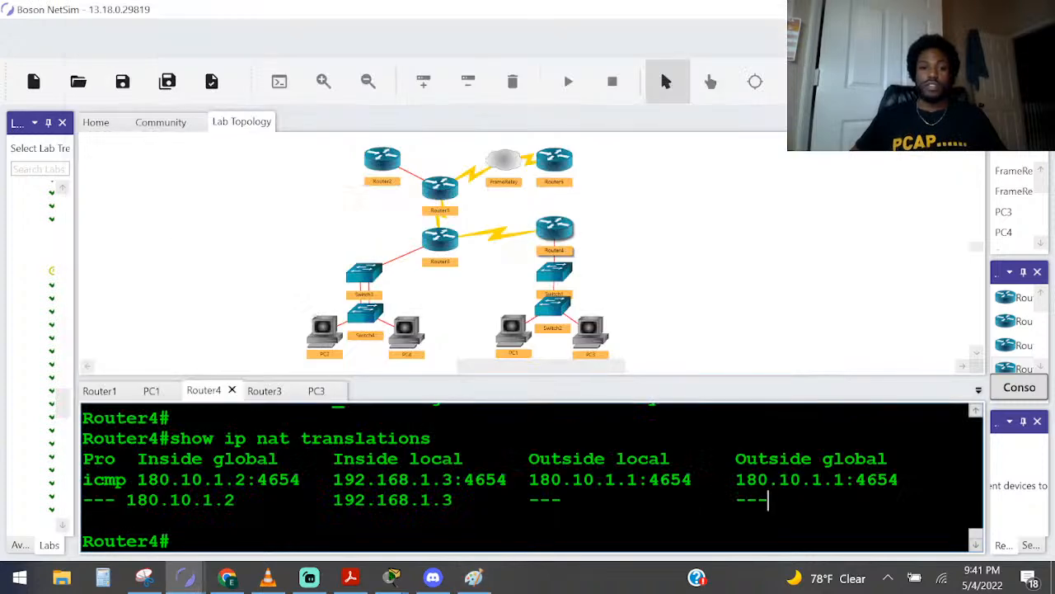
drag(245, 500, 117, 499)
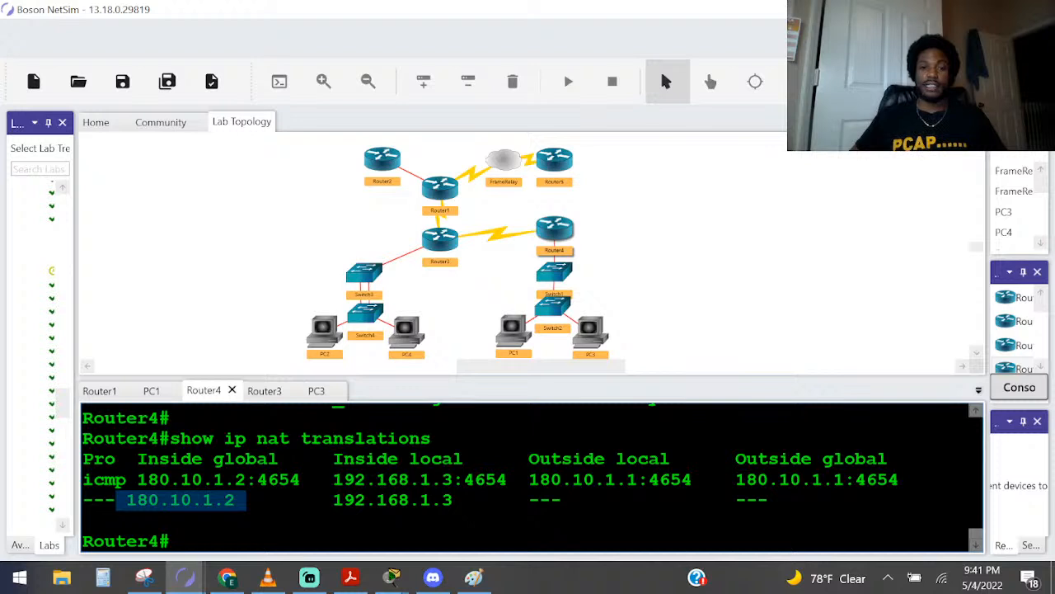
Narrow the lab tree pane to widen the console area, and add blank prompt lines in Router4's console
drag(75, 329, 47, 324)
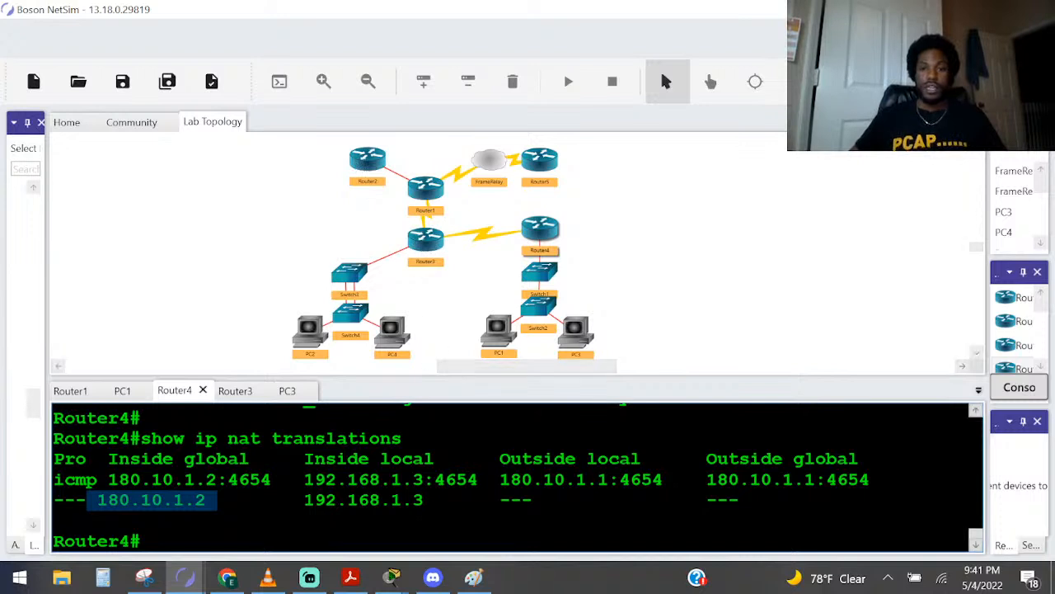
click(484, 480)
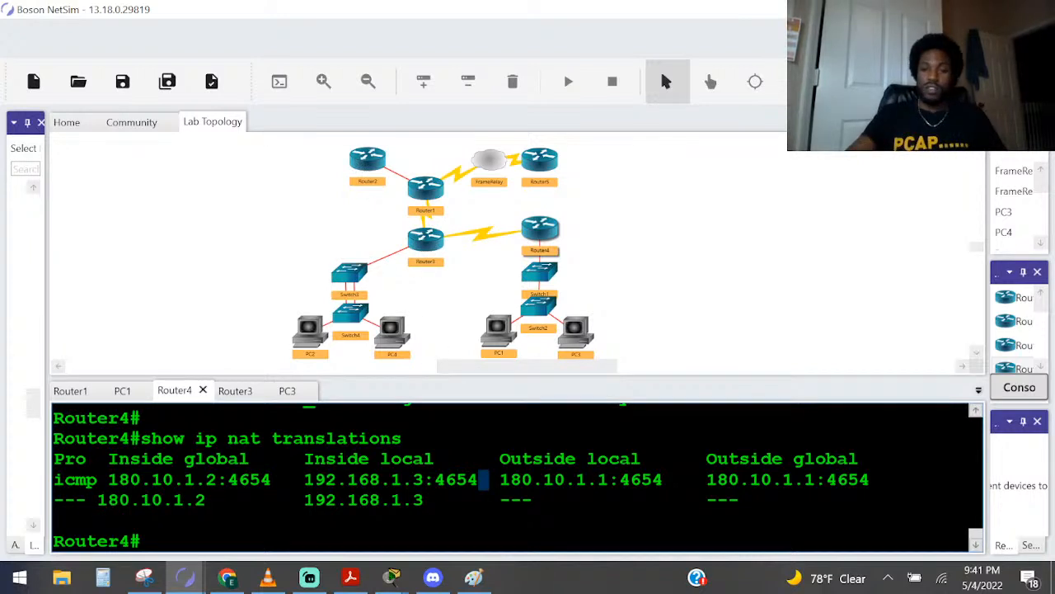
key(Return)
key(Return)
key(Return)
key(Return)
scroll(512, 478, up, 1)
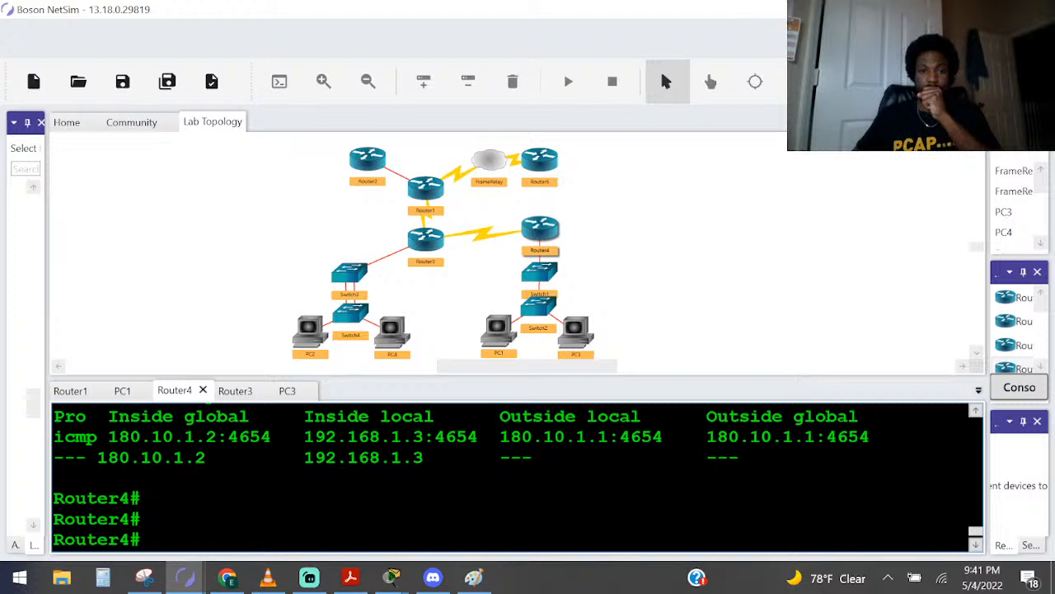
Open PC3's console and display its IP configuration with ipconfig
double_click(574, 327)
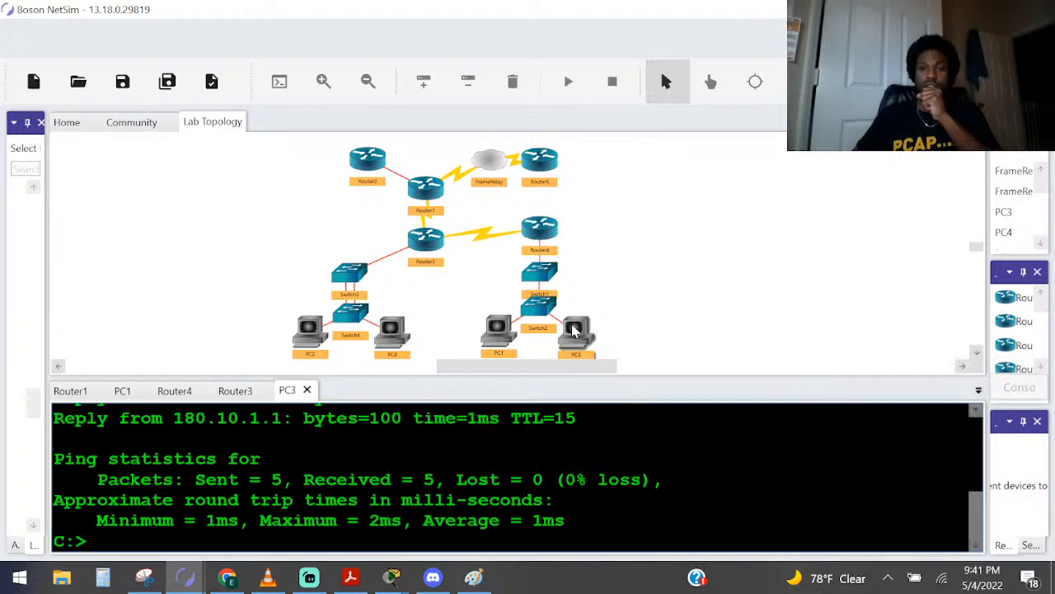
key(Return)
key(Return)
text(s)
text(pconfig)
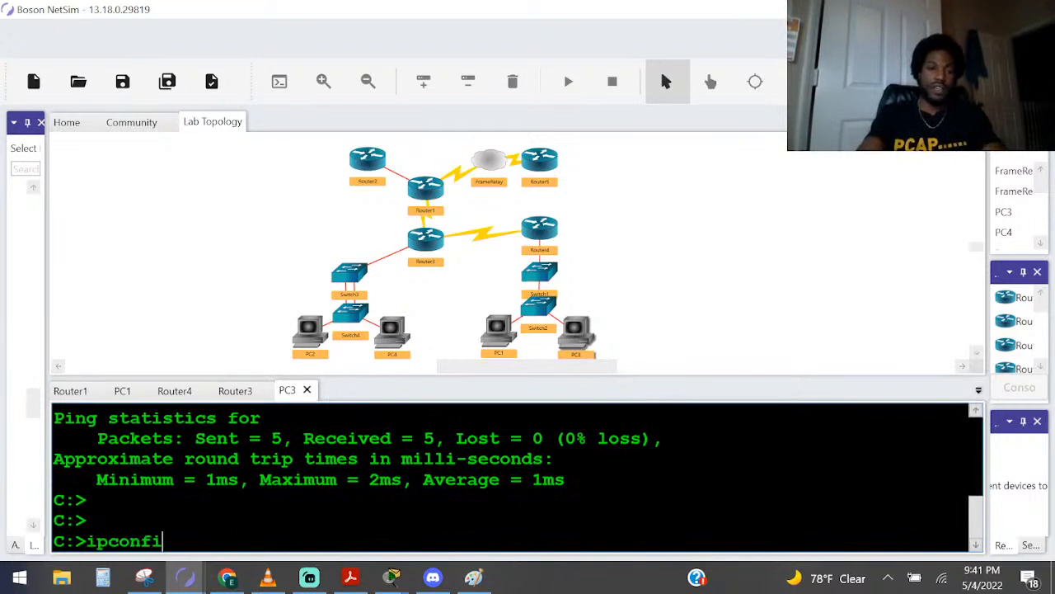
key(Return)
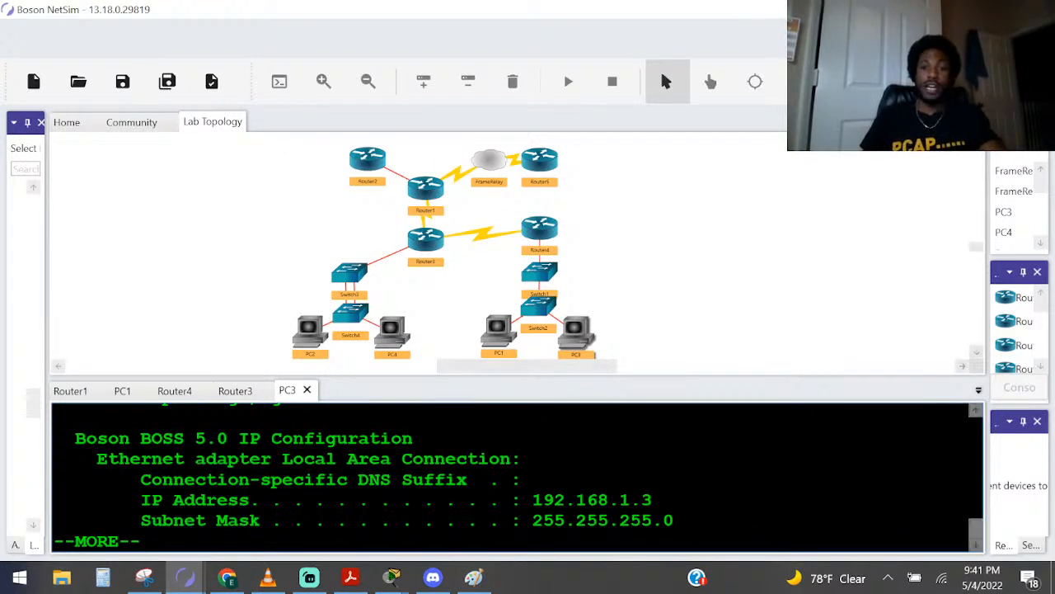
Open PC1's console, run ipconfig to check its IP address, and page through the rest of the output
double_click(498, 329)
text(ipconfig)
key(Return)
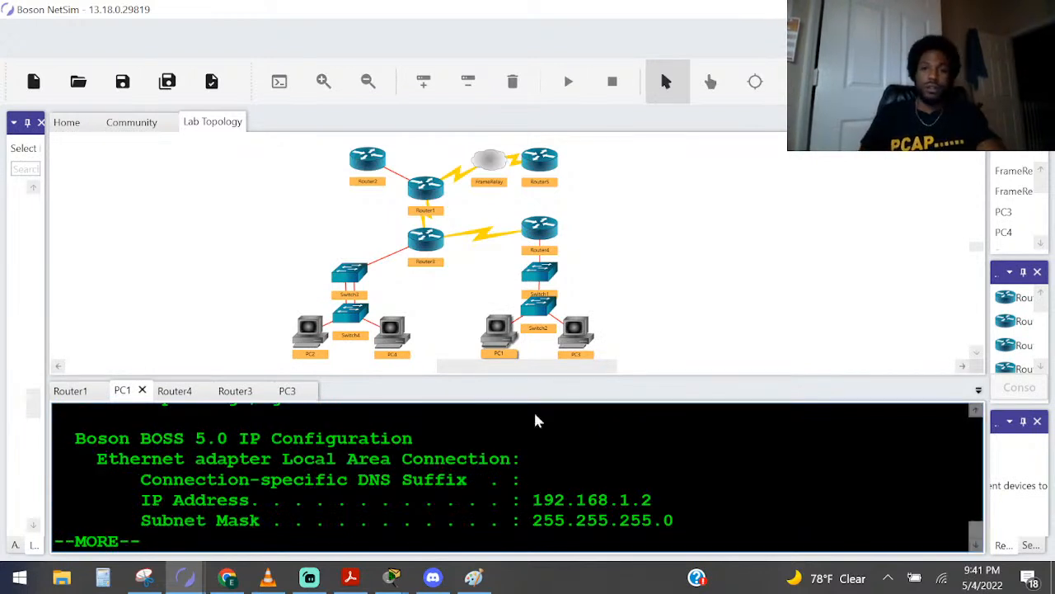
drag(478, 499, 652, 500)
click(622, 500)
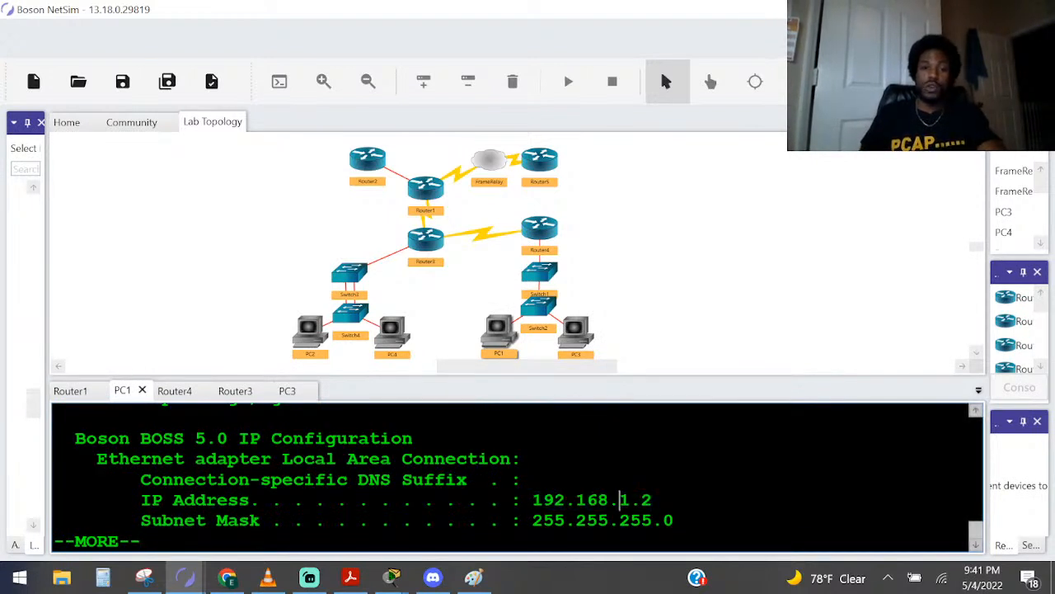
key(space)
key(space)
key(space)
key(alt+Tab)
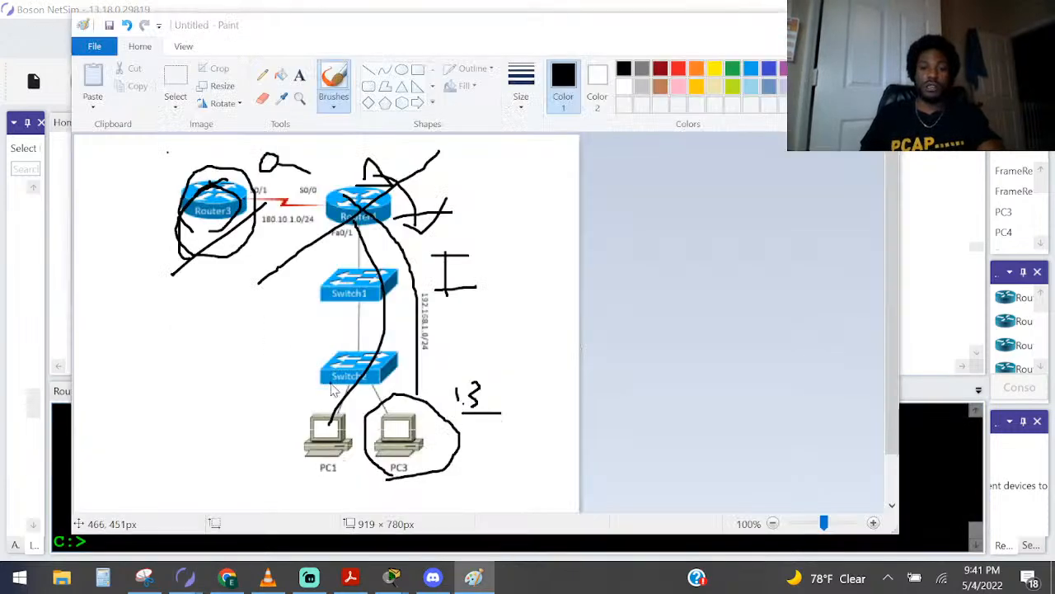
key(alt+Tab)
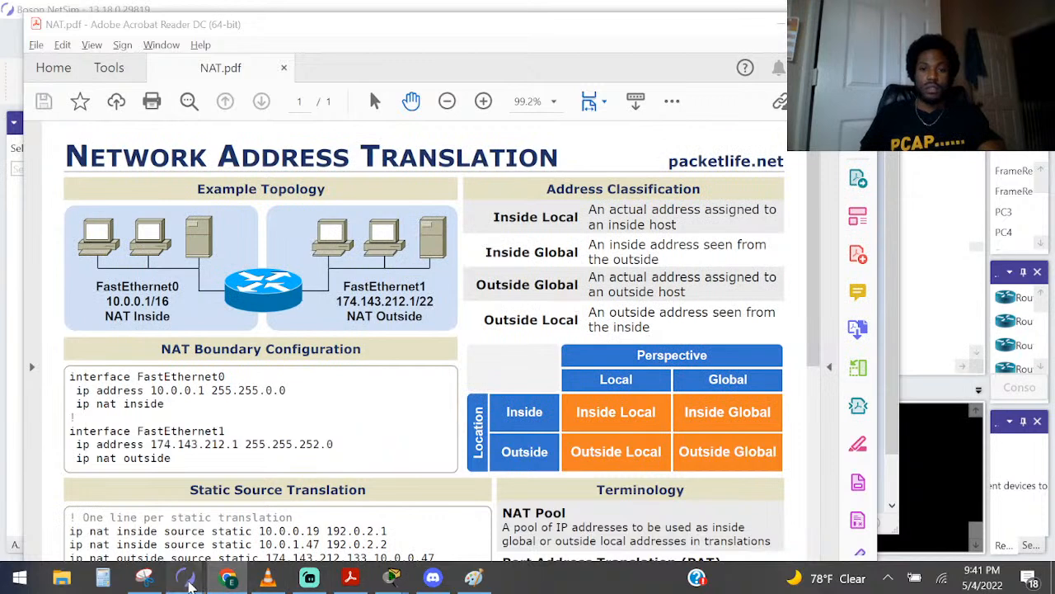
mouse_move(186, 577)
click(152, 534)
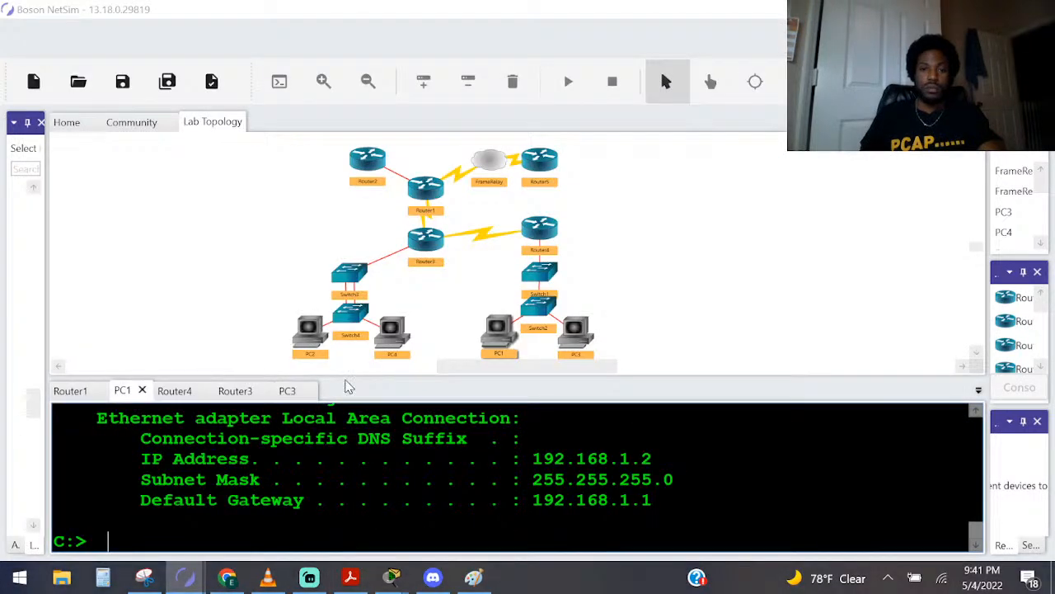
Ping 180.10.1.1 from PC1's console and return to Router4's console
double_click(541, 241)
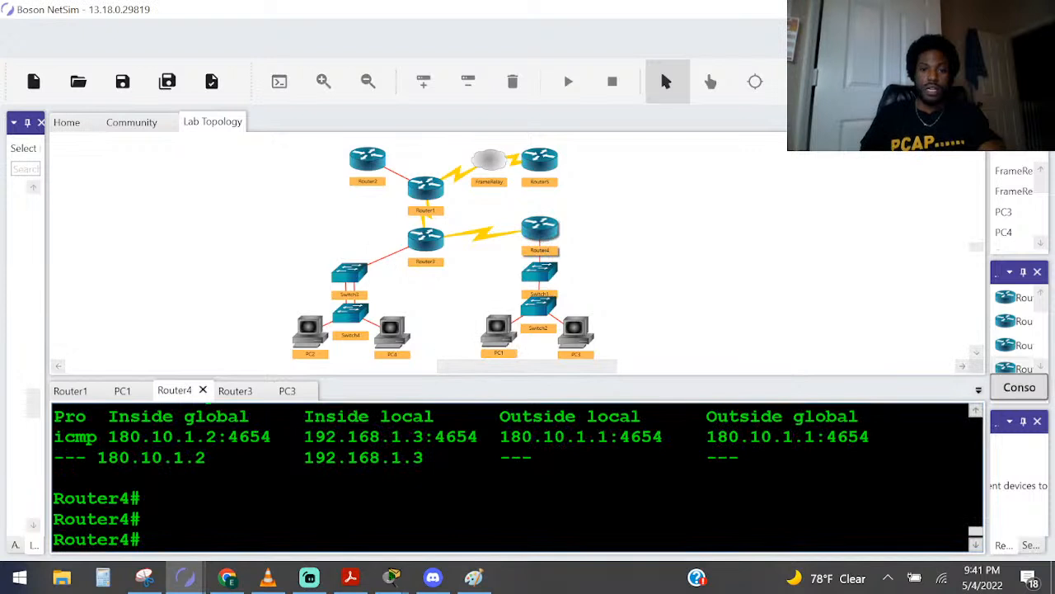
double_click(494, 334)
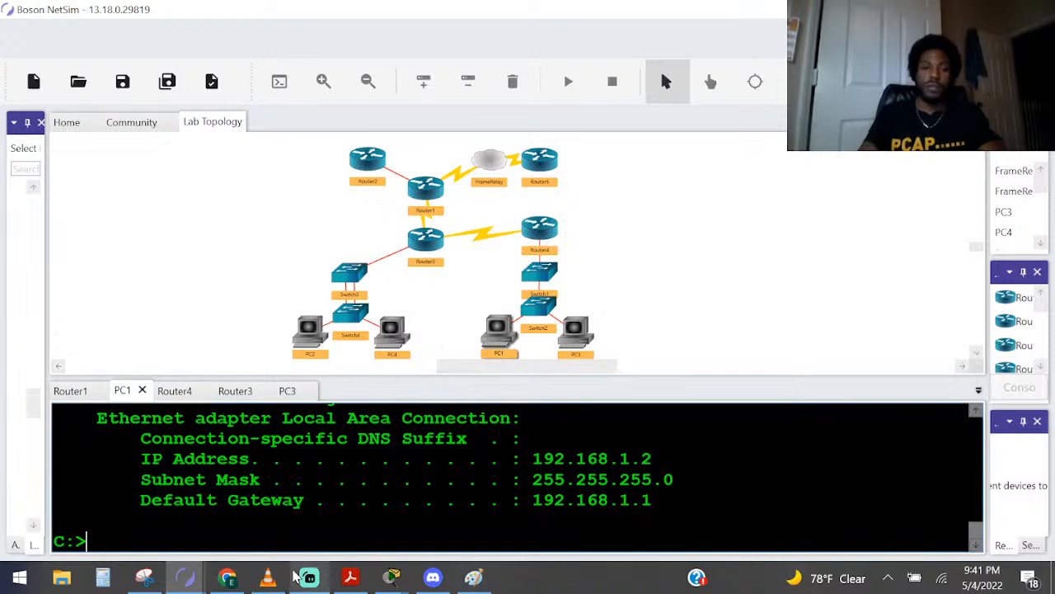
key(Up)
key(Up)
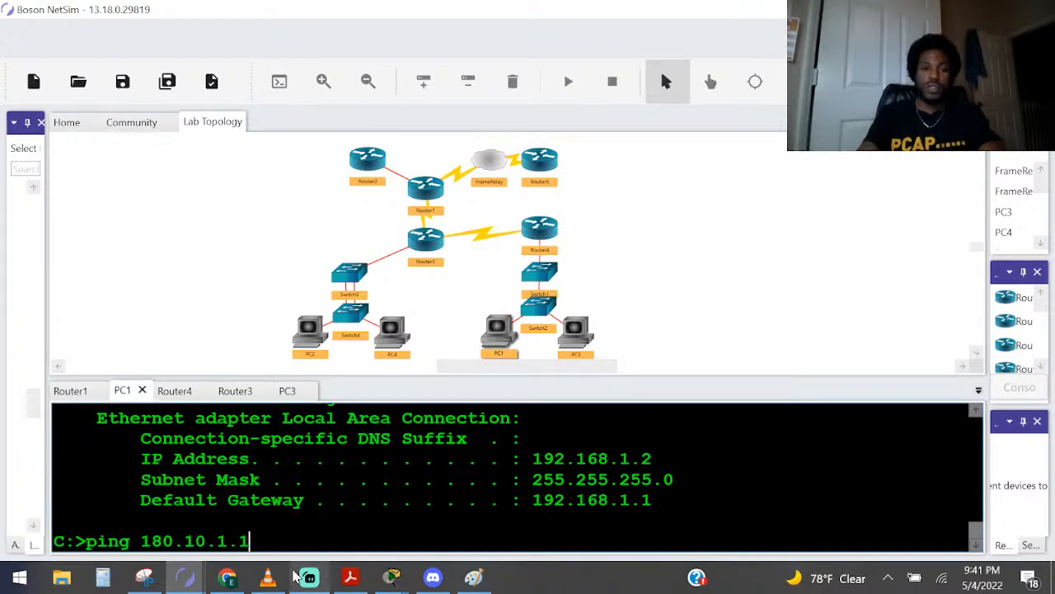
key(Return)
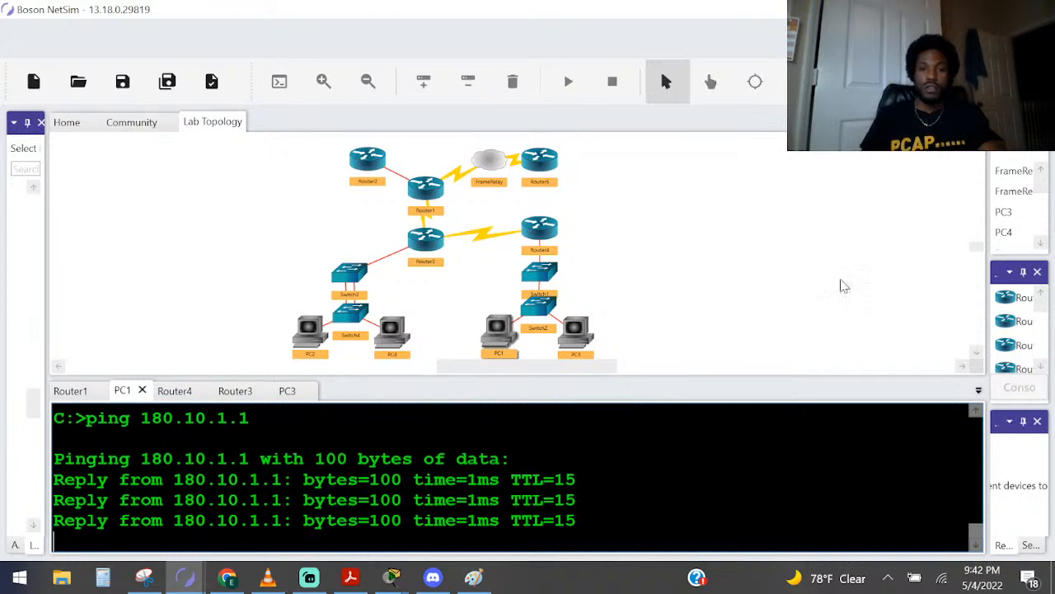
double_click(540, 229)
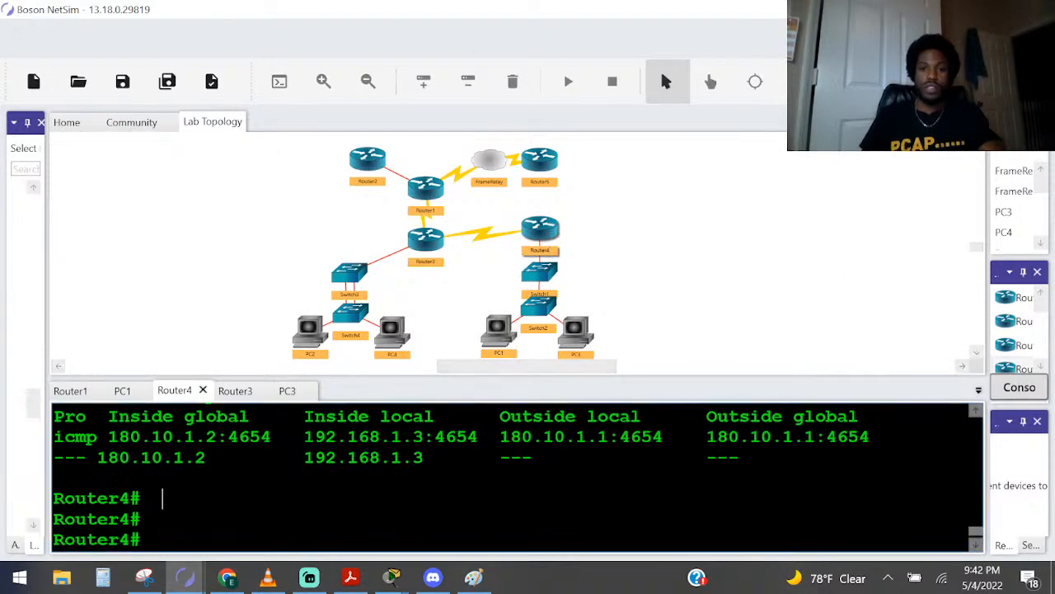
Display the NAT translation table on Router4 with show ip nat translations
key(Return)
key(Return)
key(Up)
key(Return)
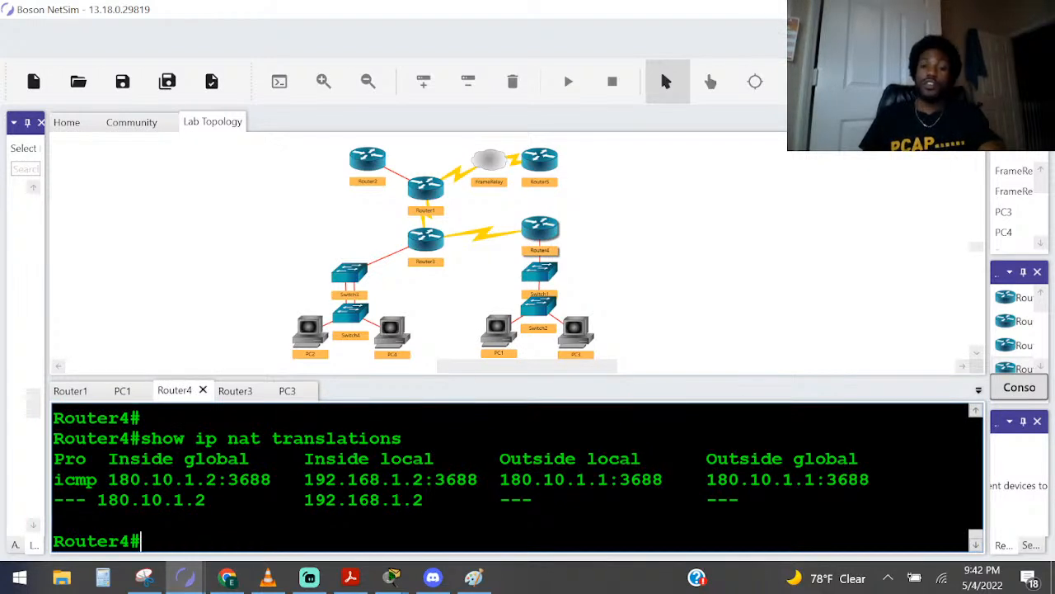
Highlight the inside local port in Router4's new translation entry and compare it with the earlier table in the console
drag(487, 479, 423, 479)
scroll(423, 479, up, 4)
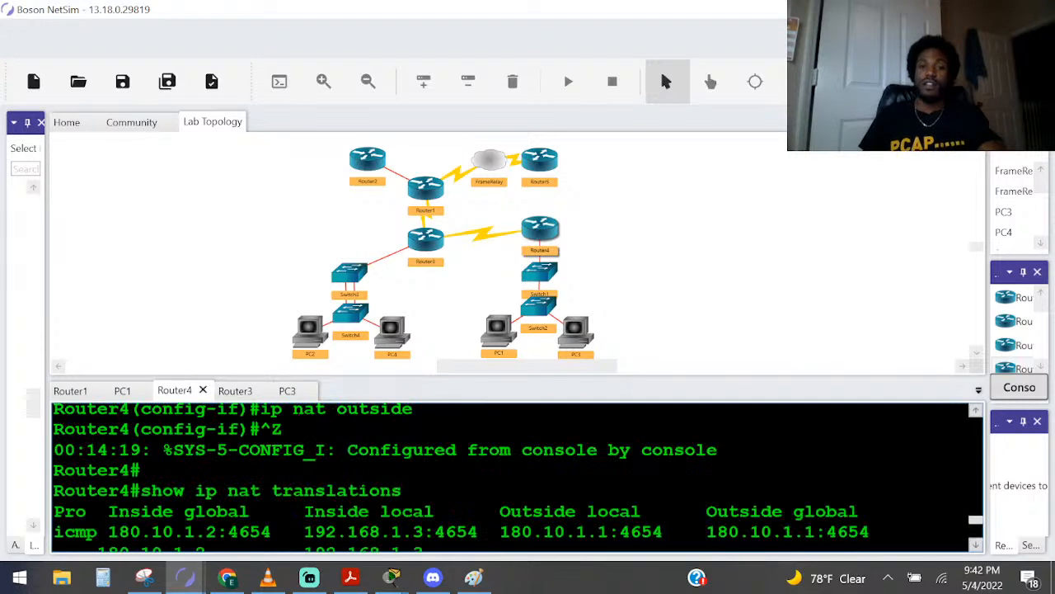
scroll(423, 479, down, 3)
scroll(423, 479, down, 1)
scroll(423, 479, up, 2)
scroll(423, 479, up, 1)
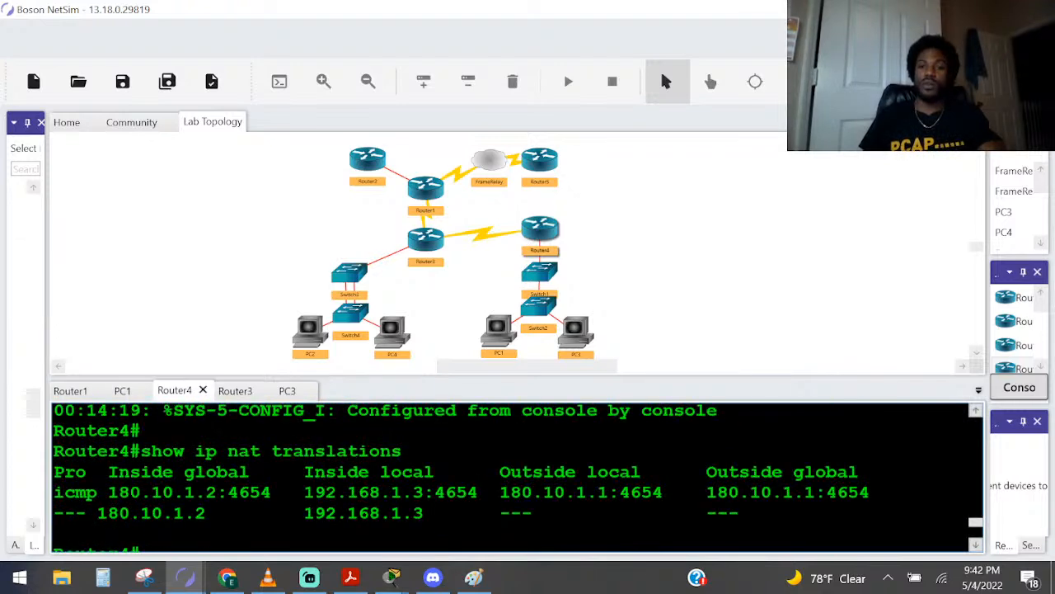
scroll(423, 479, down, 2)
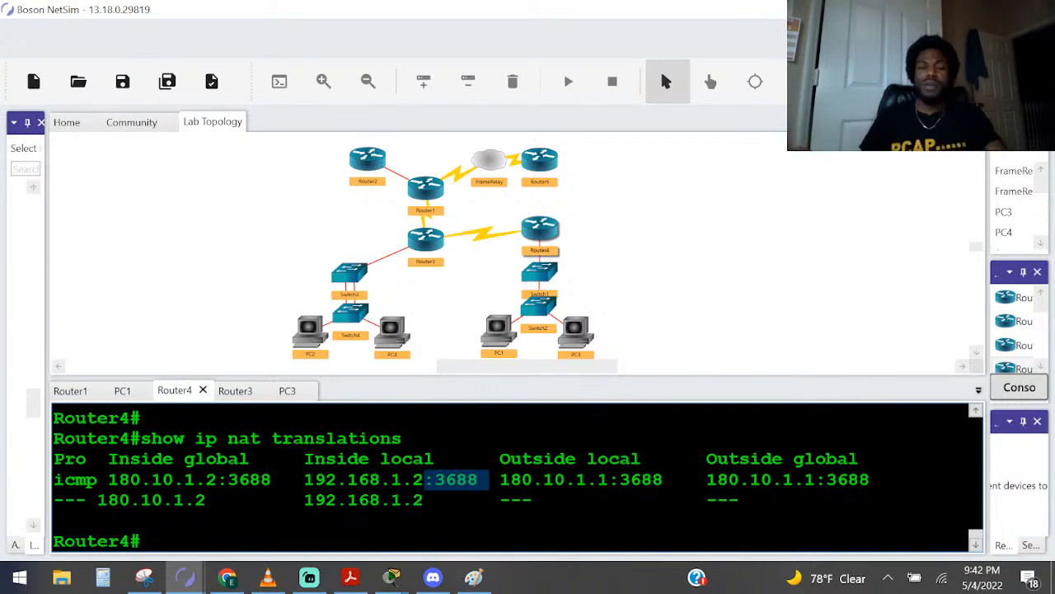
Leave the paged output in PC3's console and ping 180.10.1.1 from PC3
double_click(577, 352)
key(q)
key(Up)
key(Up)
key(Return)
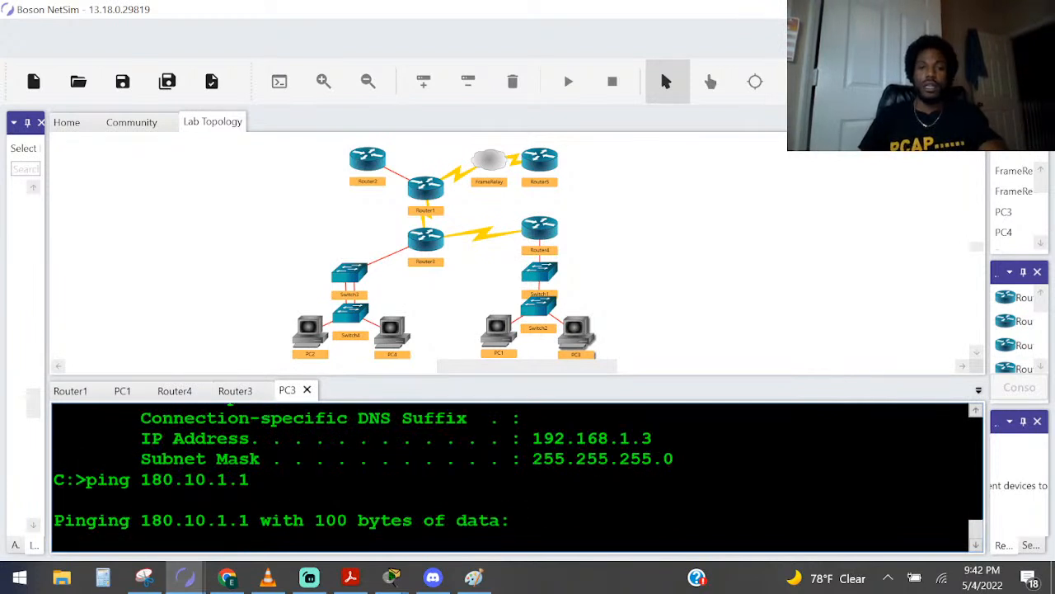
Display Router4's NAT translations again and highlight the inside local addresses of both icmp entries
double_click(539, 231)
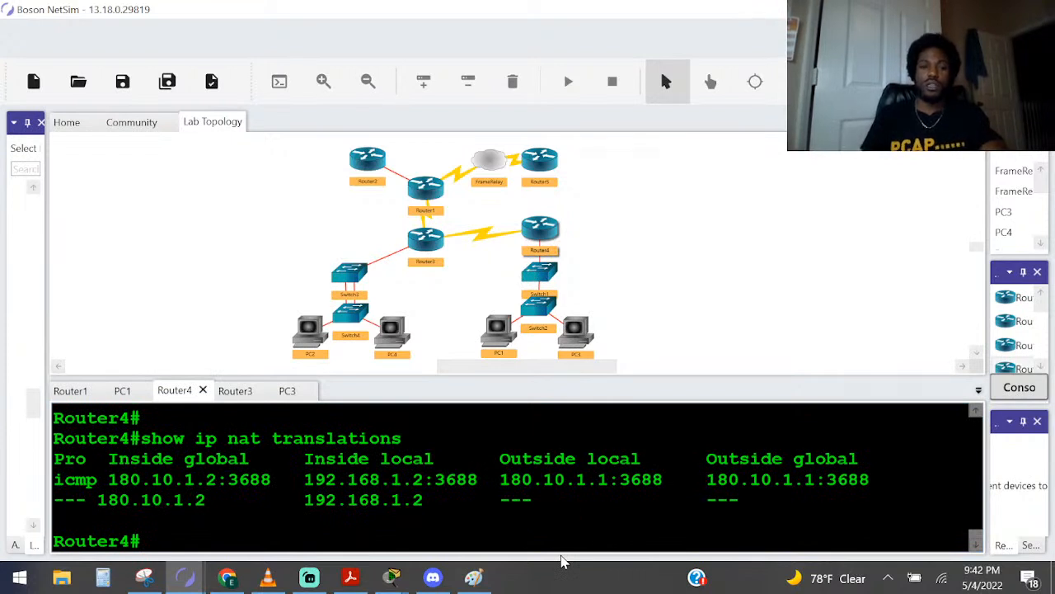
key(Up)
key(Return)
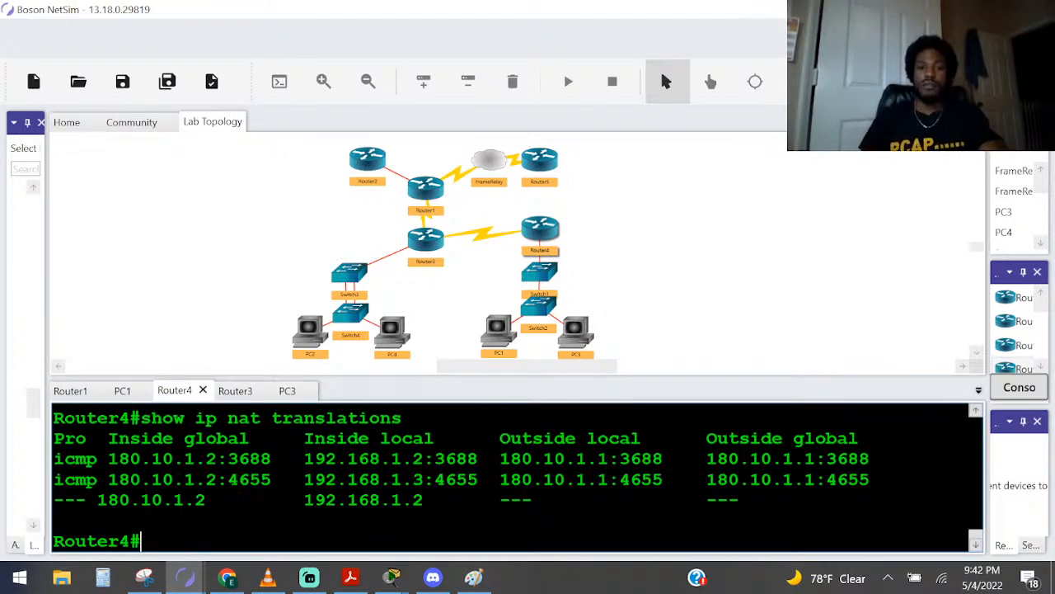
drag(423, 458, 369, 459)
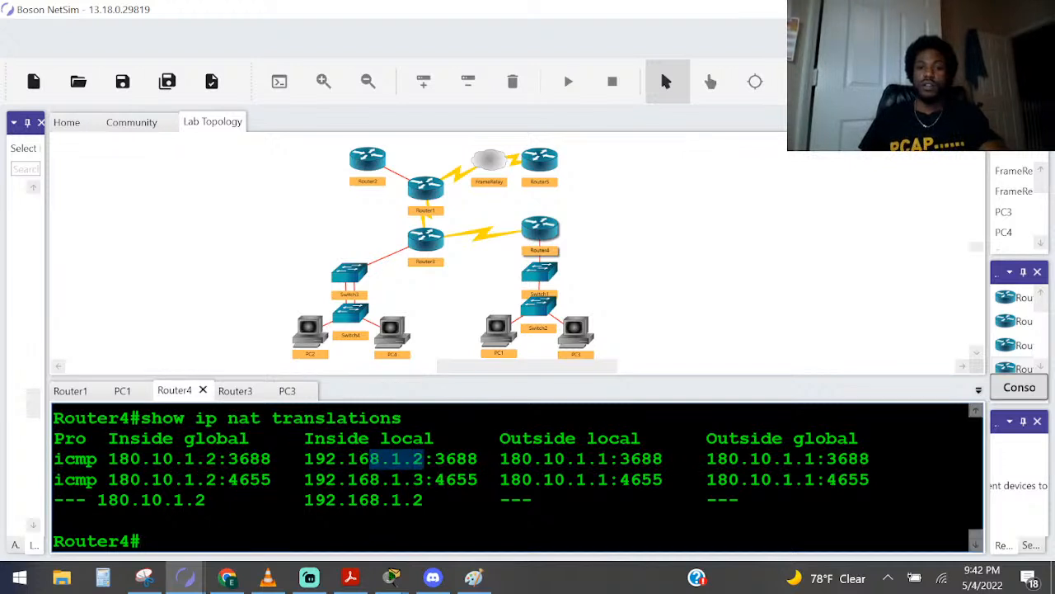
drag(424, 480, 392, 480)
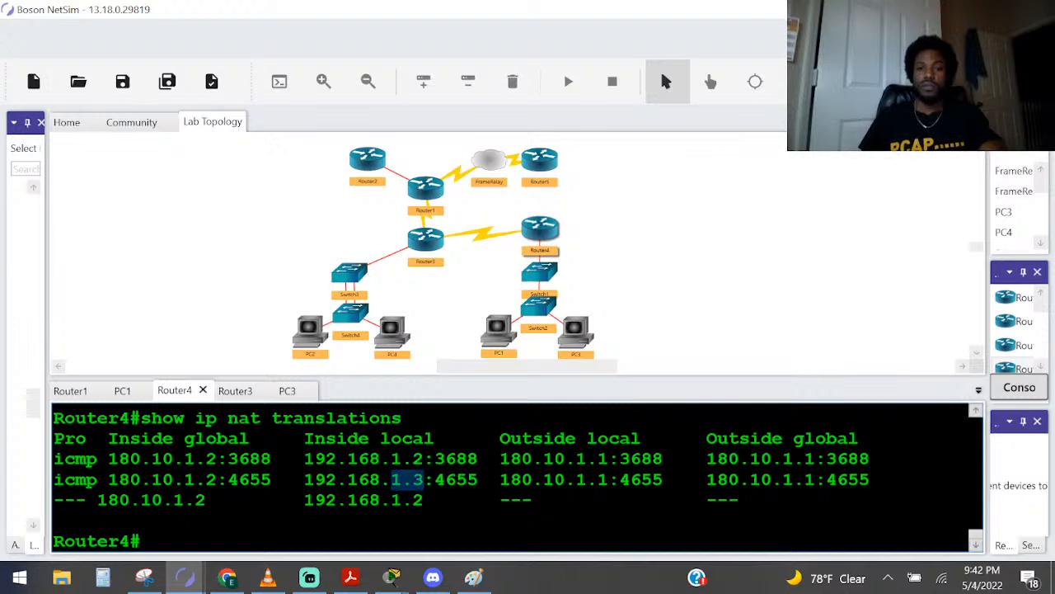
Check PC1's IP address in its earlier ipconfig output and return to the console prompt
double_click(512, 325)
scroll(511, 478, up, 10)
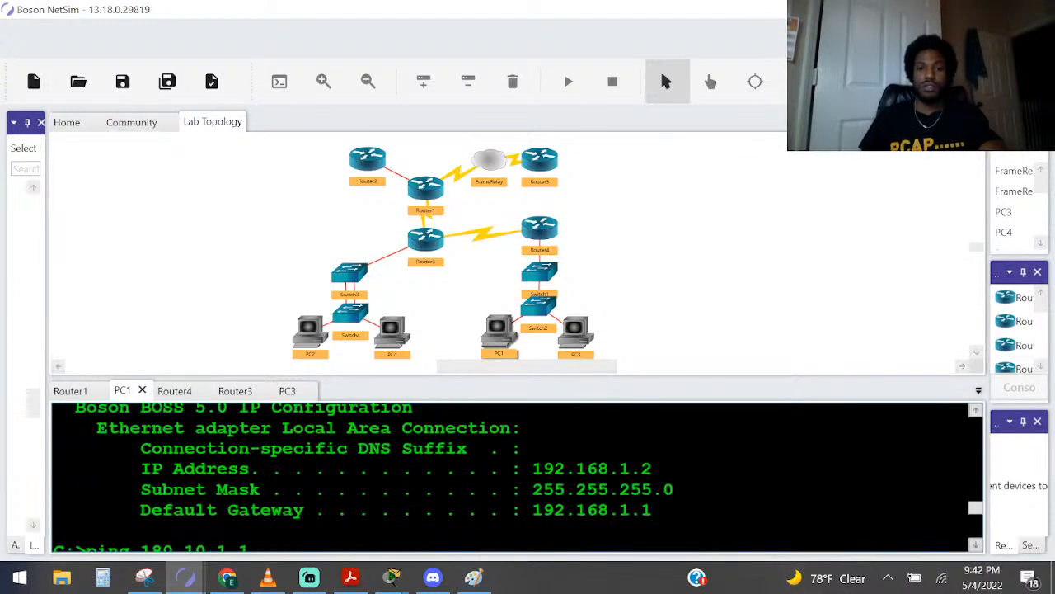
drag(653, 468, 542, 468)
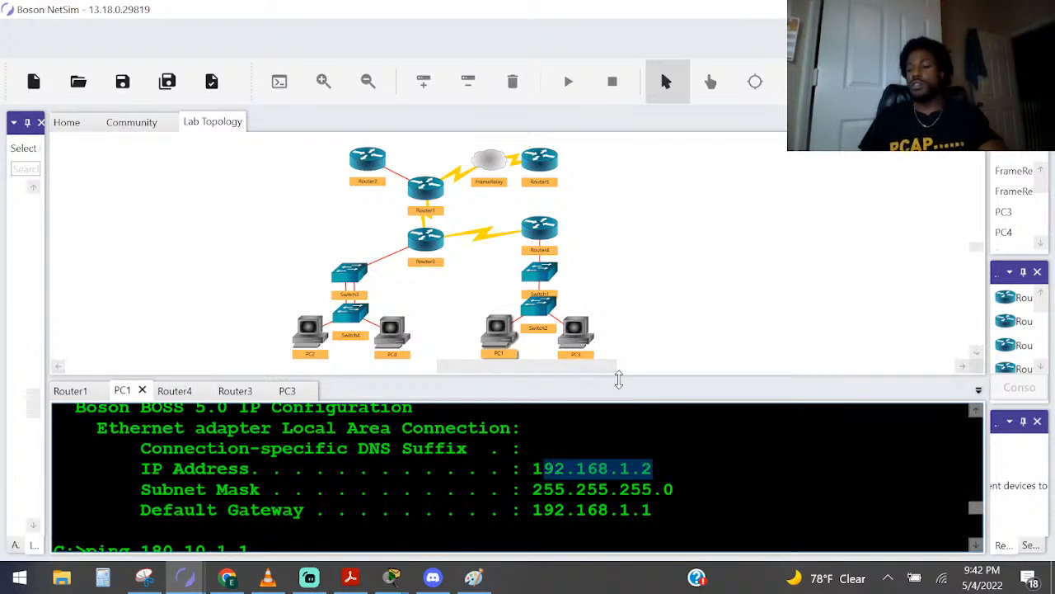
key(p)
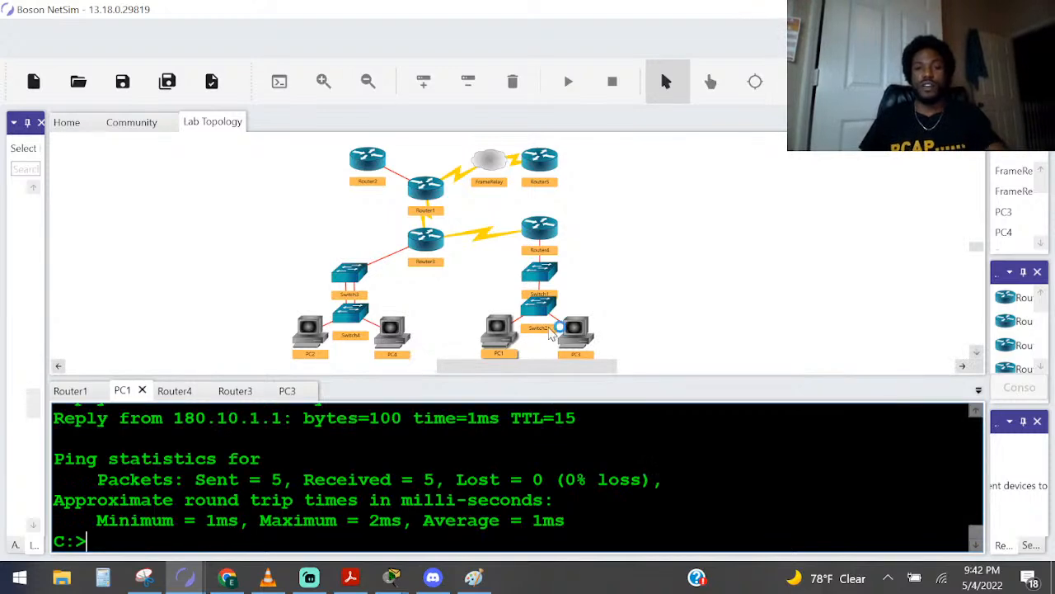
Grade the NAT Overloading - PAT lab and close the lab results
key(ctrl+g)
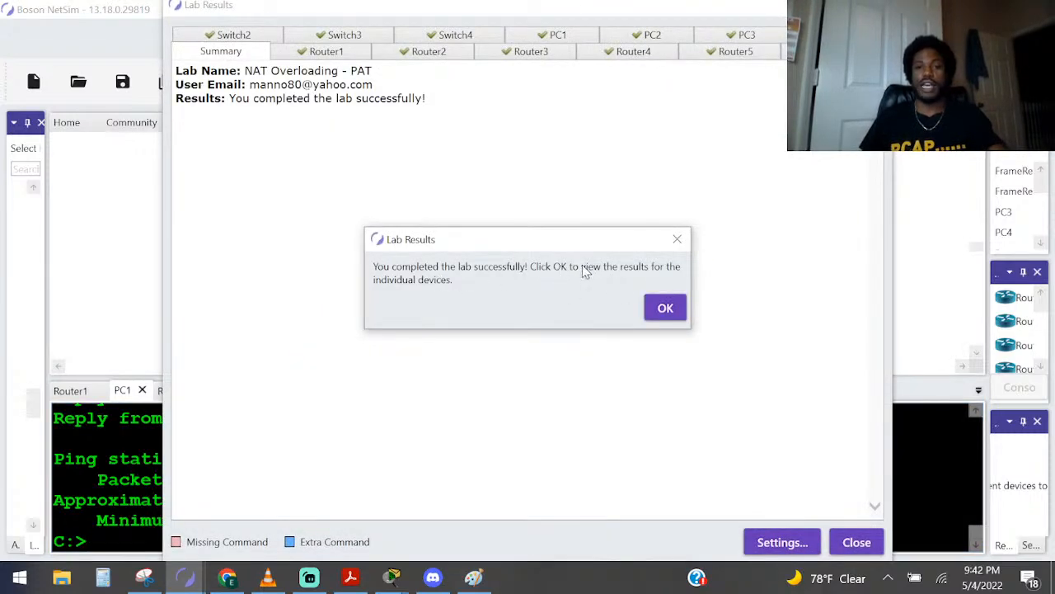
click(668, 306)
click(858, 542)
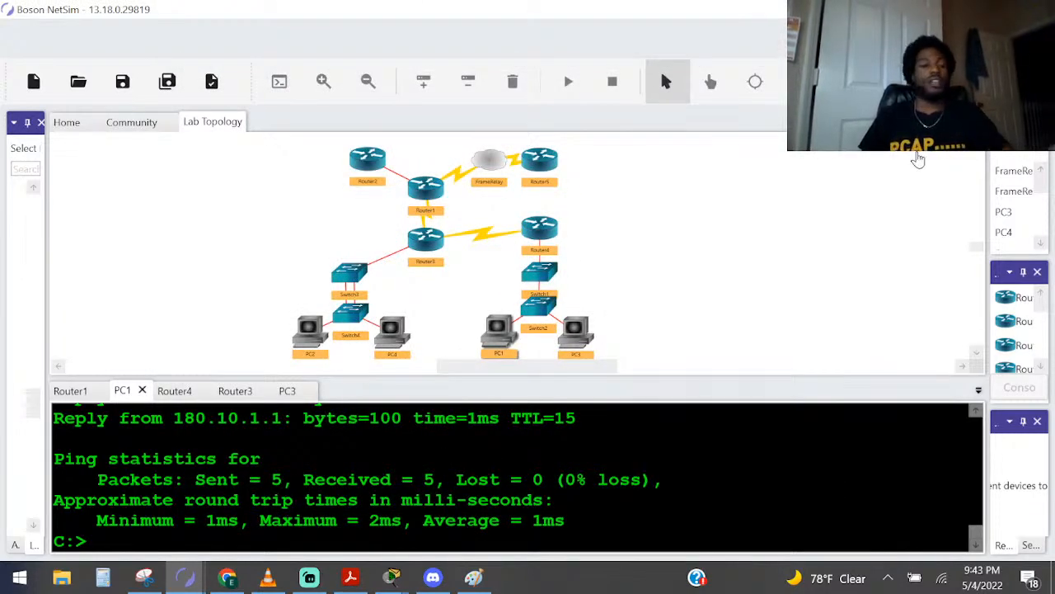
Exit Boson NetSim without saving the NAT Overloading - PAT lab
click(1036, 10)
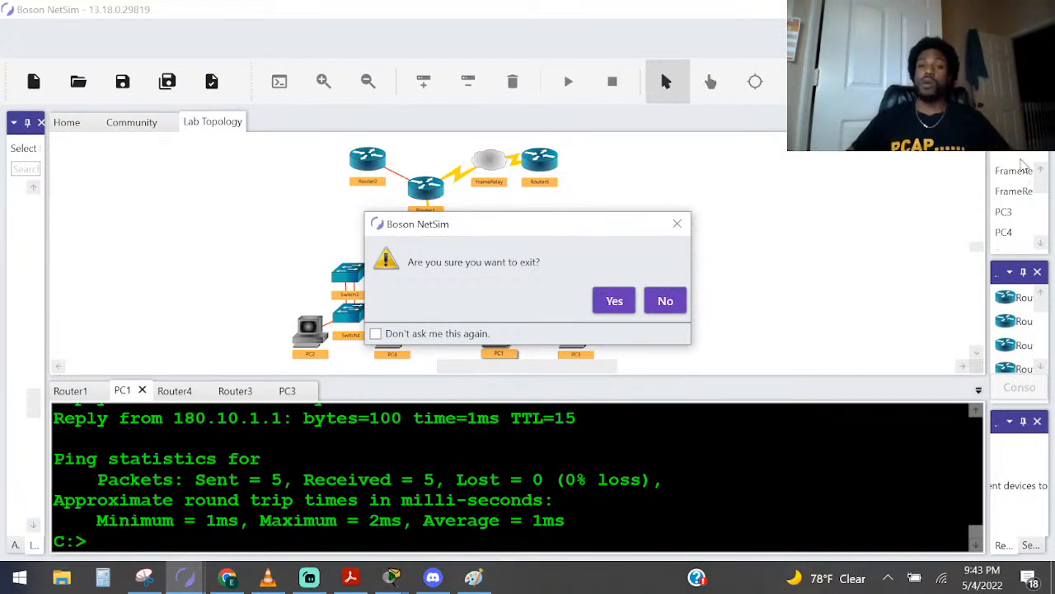
click(625, 305)
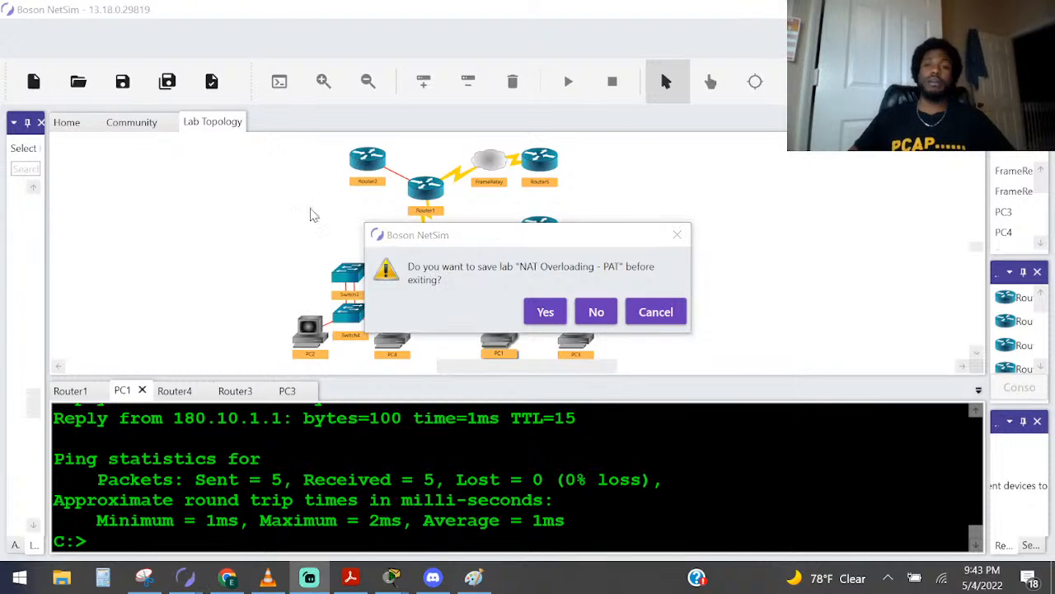
click(598, 312)
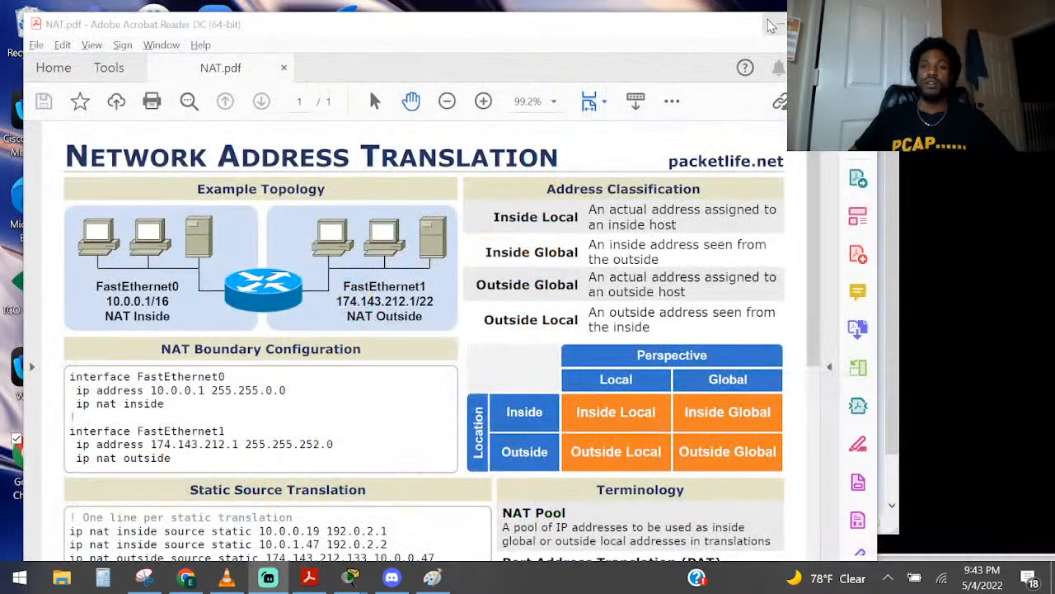
Switch to the Configure NAT for IPv4 topology in Cisco Packet Tracer and move the PT Activity instructions window off it
click(781, 23)
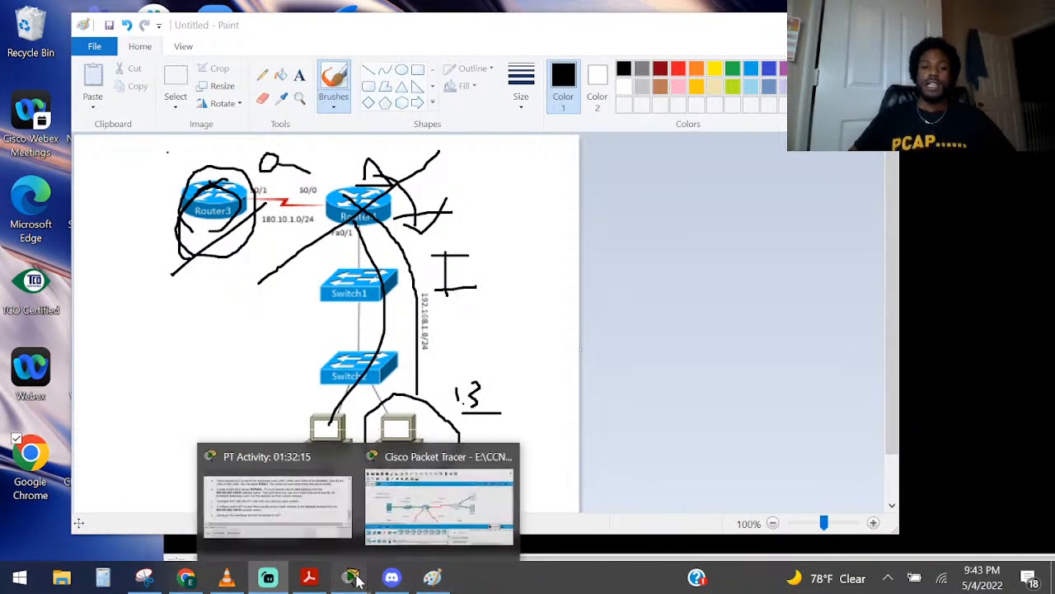
click(435, 511)
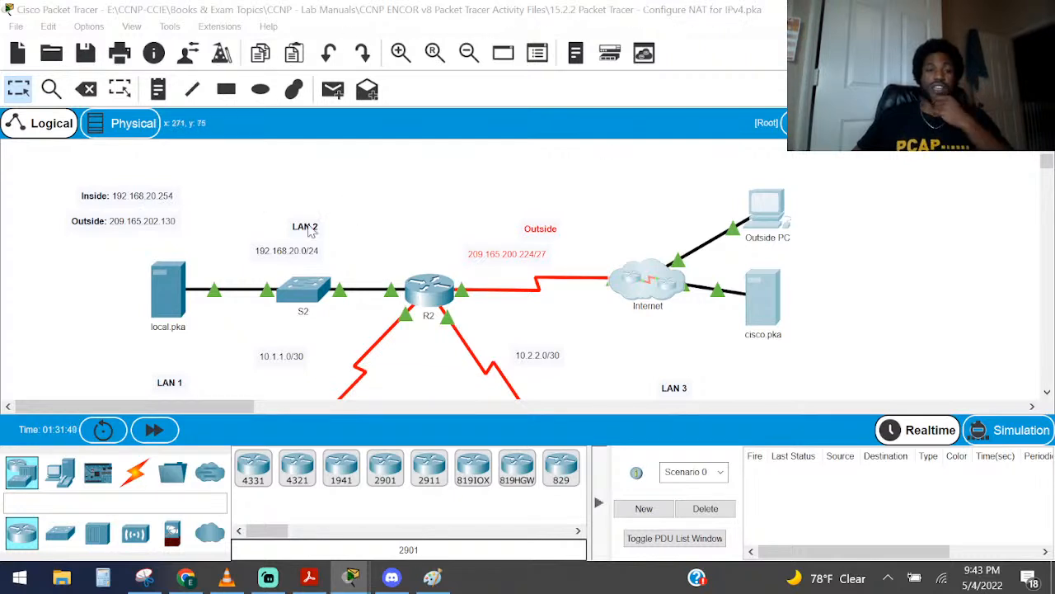
mouse_move(352, 581)
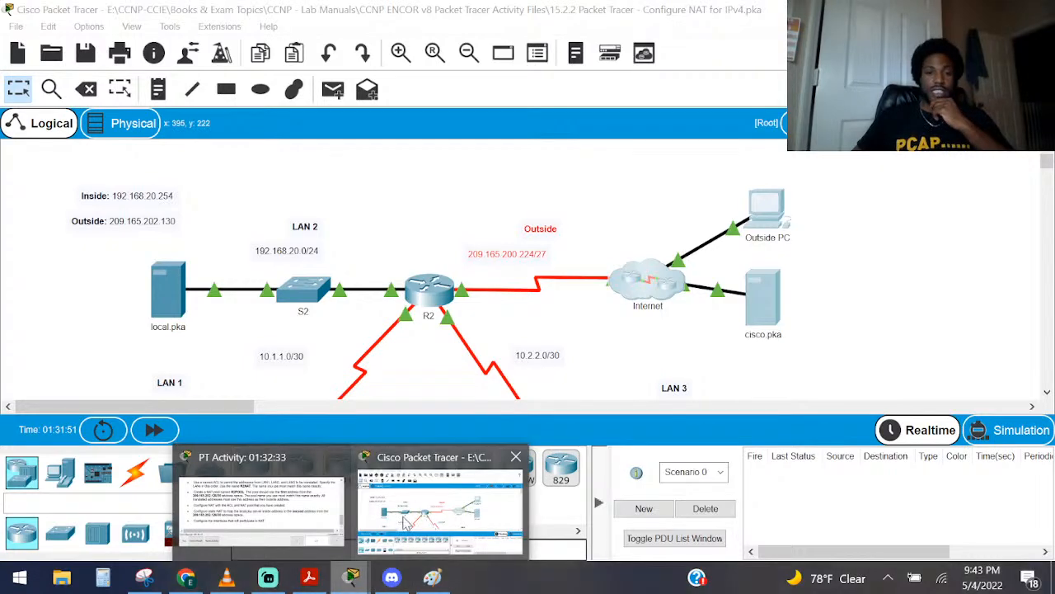
click(262, 488)
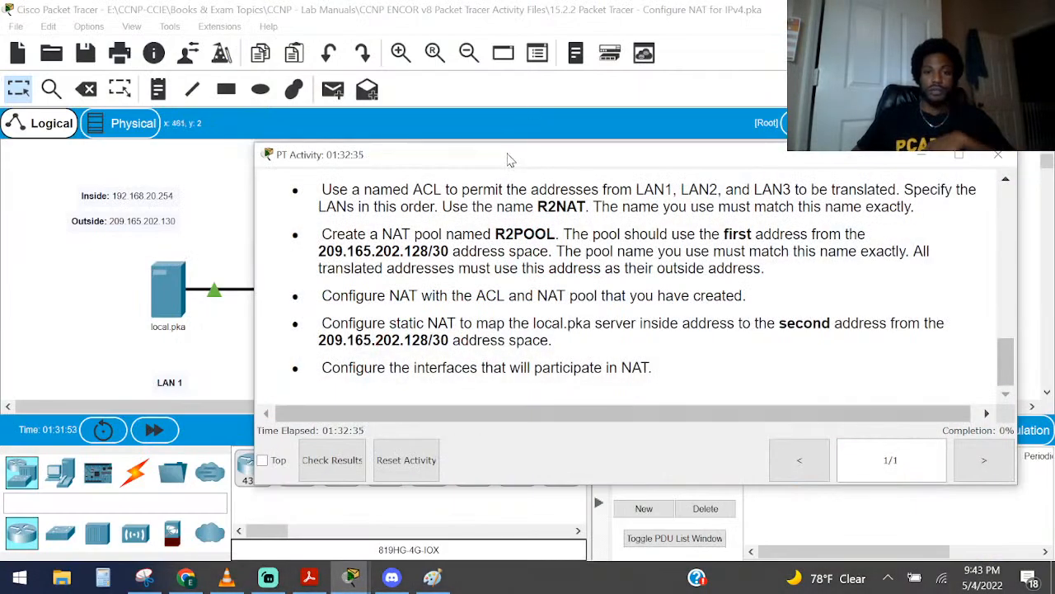
drag(508, 154, 1054, 155)
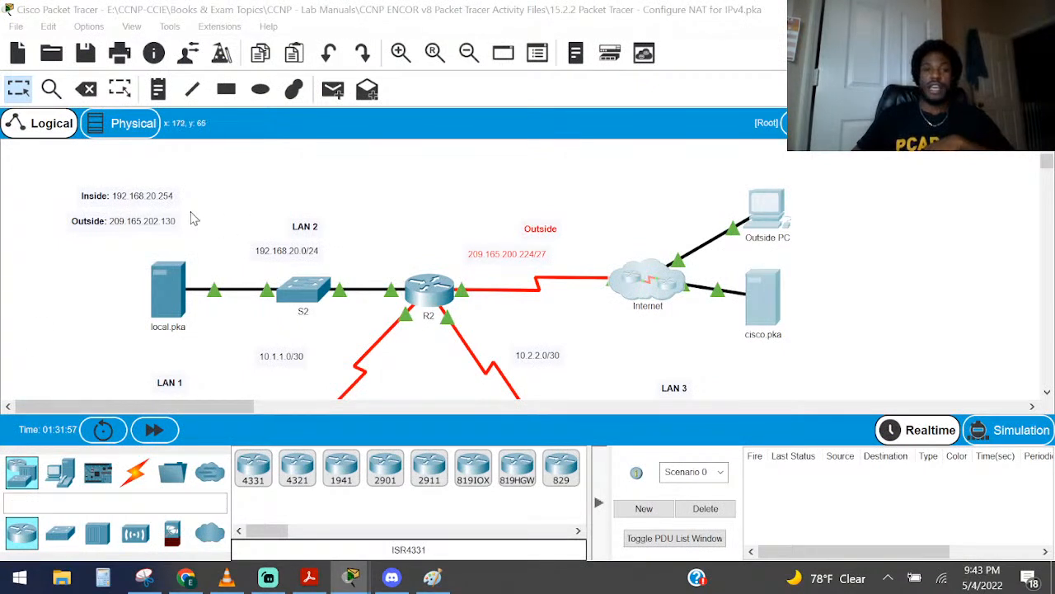
Examine the outside part of the topology around the Internet cloud and the boundary router R2 by marking them
scroll(330, 210, down, 2)
scroll(375, 218, up, 1)
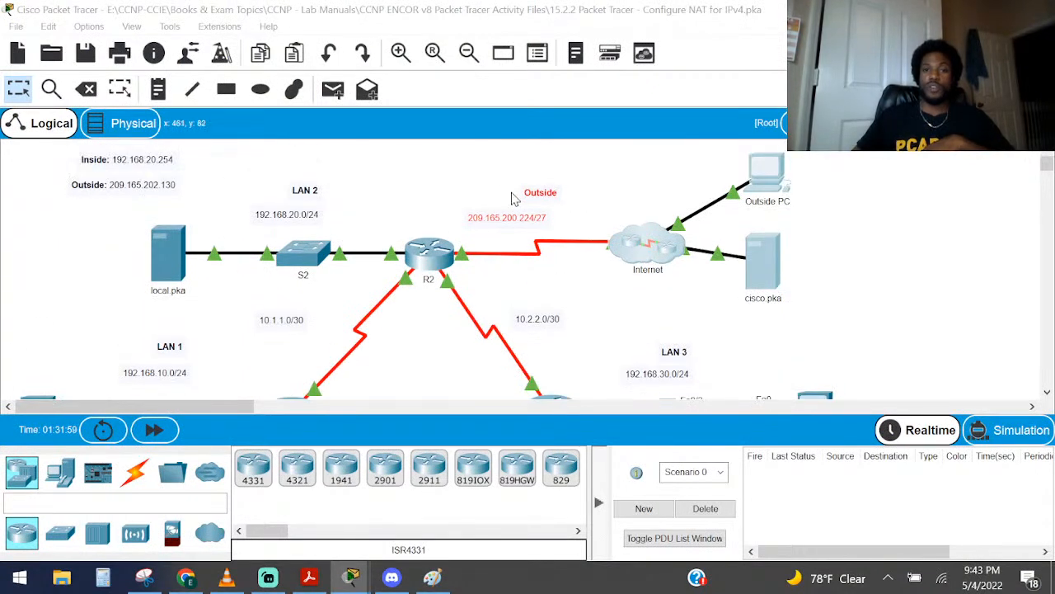
drag(488, 170, 907, 283)
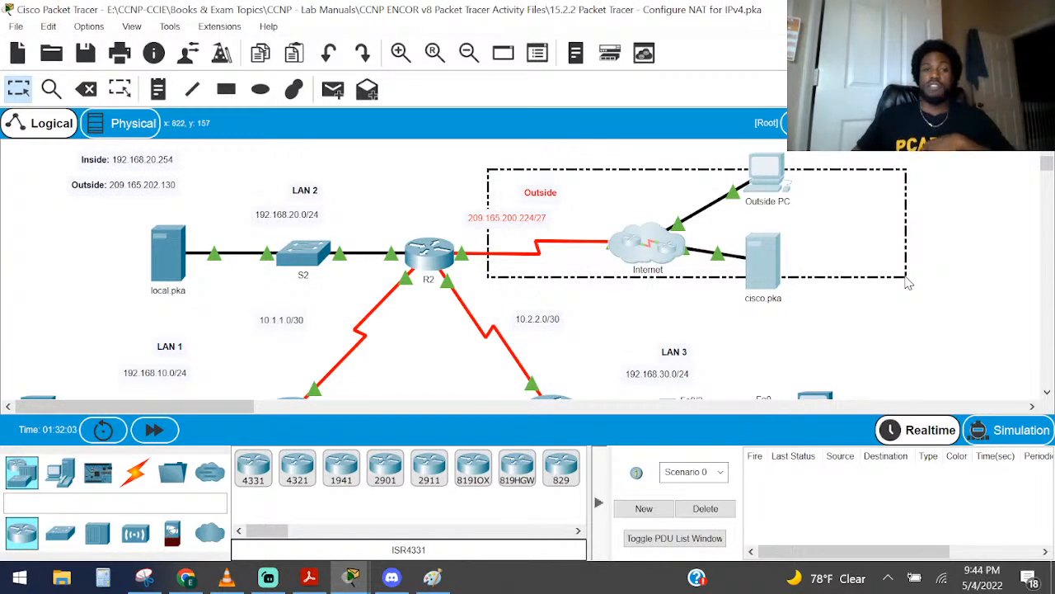
drag(907, 283, 907, 282)
drag(432, 182, 511, 235)
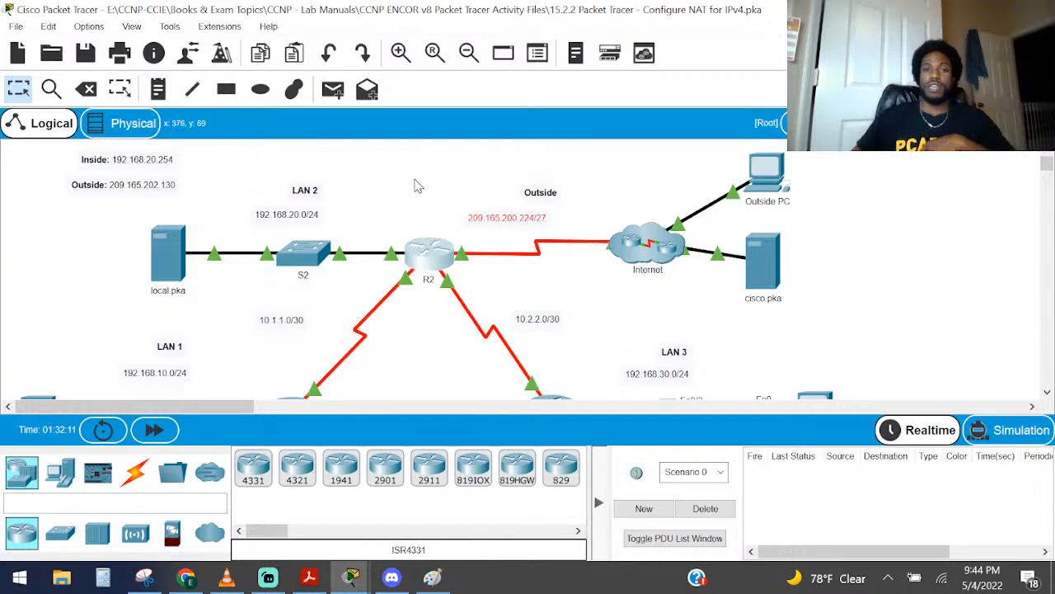
click(452, 163)
drag(452, 159, 455, 288)
Point out the inside networks LAN 2, LAN 1 and LAN 3 in the topology
mouse_move(223, 144)
mouse_down()
mouse_move(240, 277)
mouse_move(290, 344)
mouse_move(319, 354)
mouse_up()
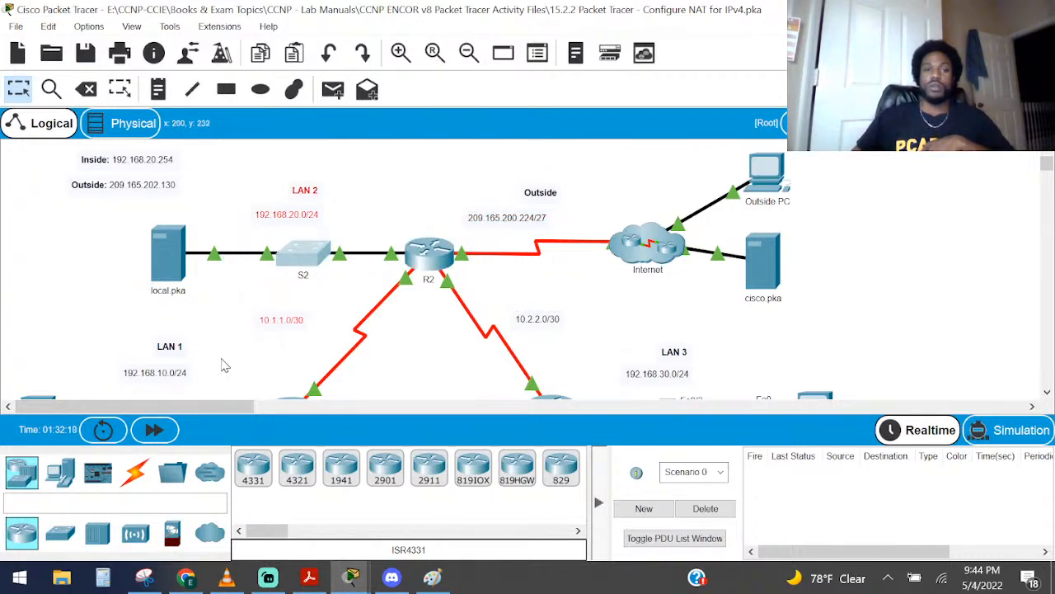
drag(171, 347, 335, 344)
click(587, 319)
drag(670, 351, 651, 351)
click(588, 317)
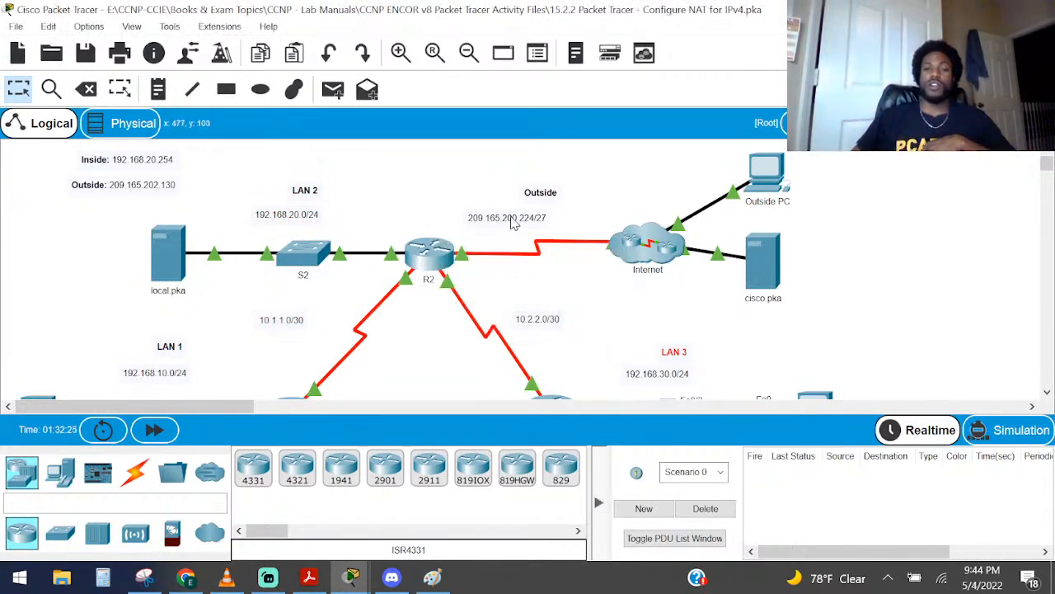
Review the Outside network label, router R2 and the labels of all three LANs by marking each one
drag(460, 200, 595, 229)
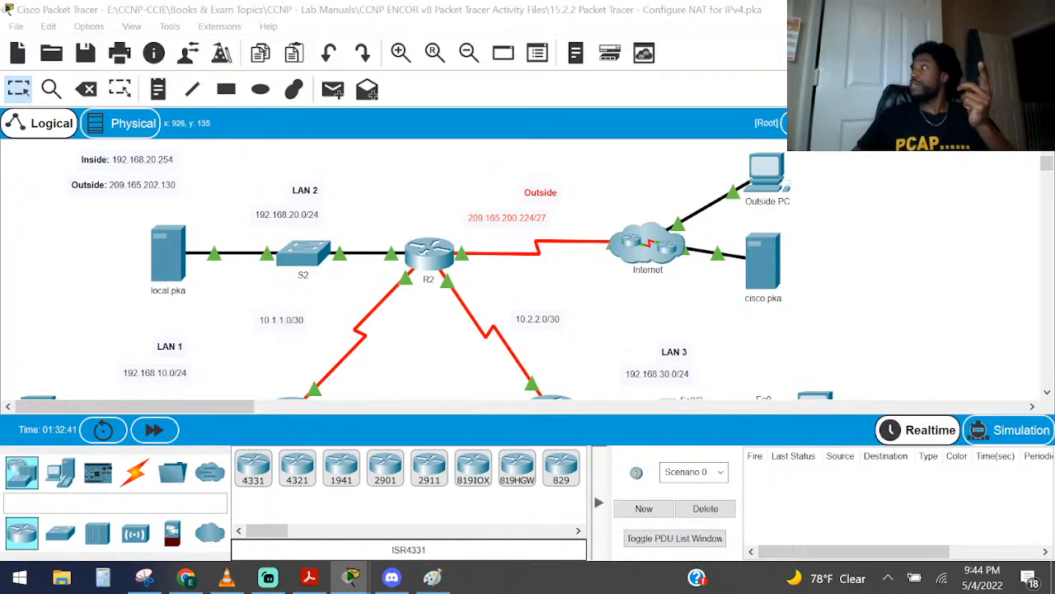
key(alt+Tab)
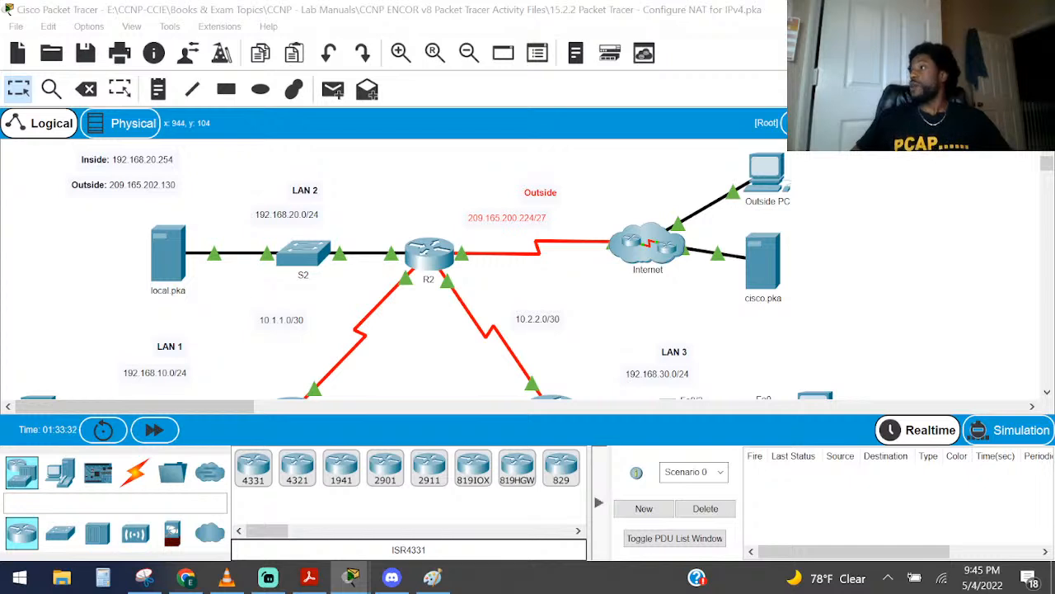
drag(431, 305, 406, 157)
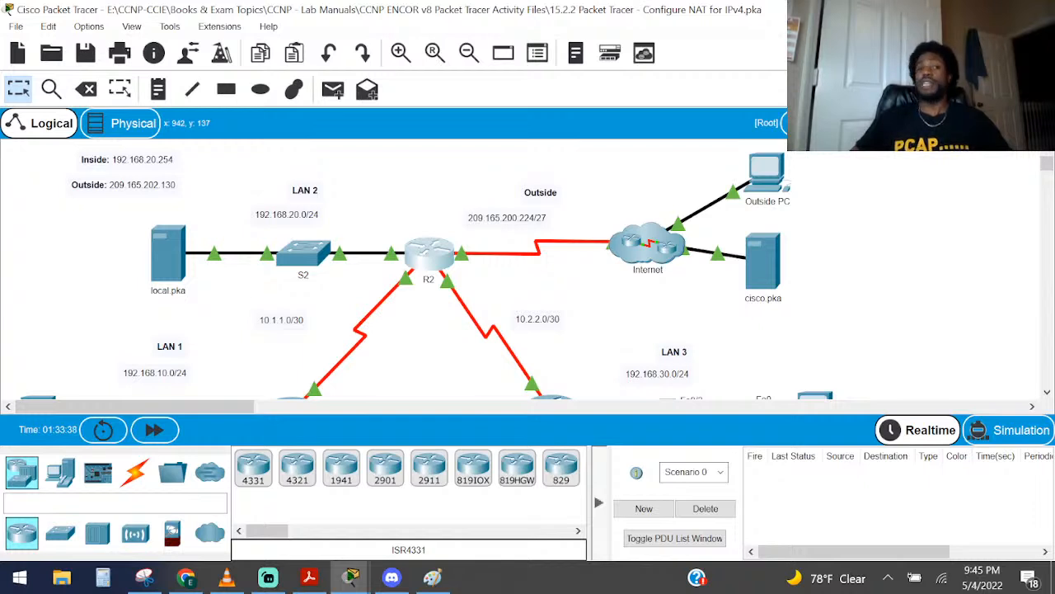
drag(128, 294, 188, 360)
drag(276, 142, 332, 213)
drag(636, 326, 724, 399)
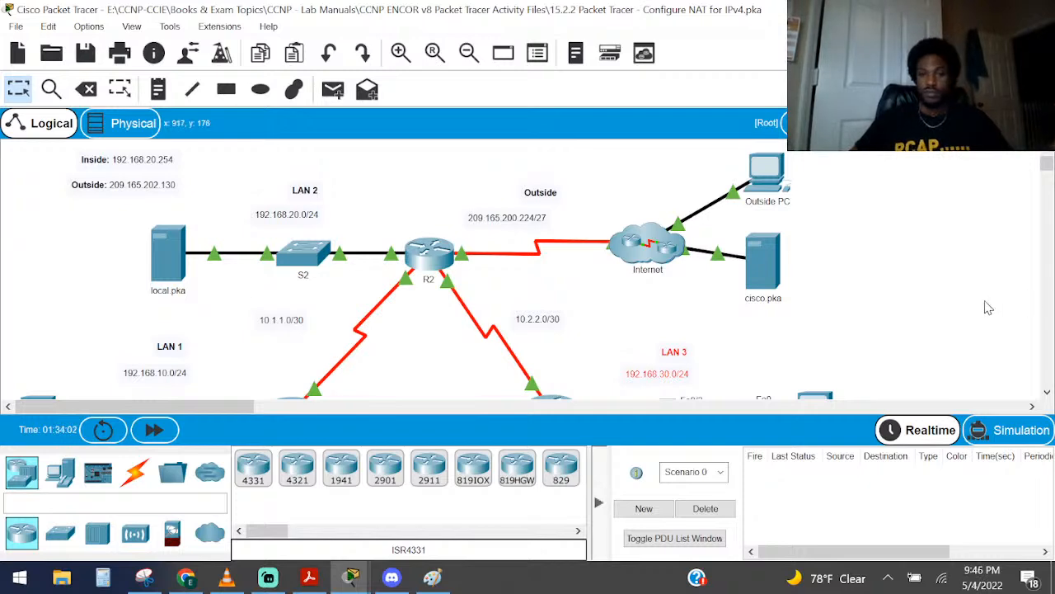
View R2's physical device window, and try to pick a 1941 router for the workspace
click(427, 250)
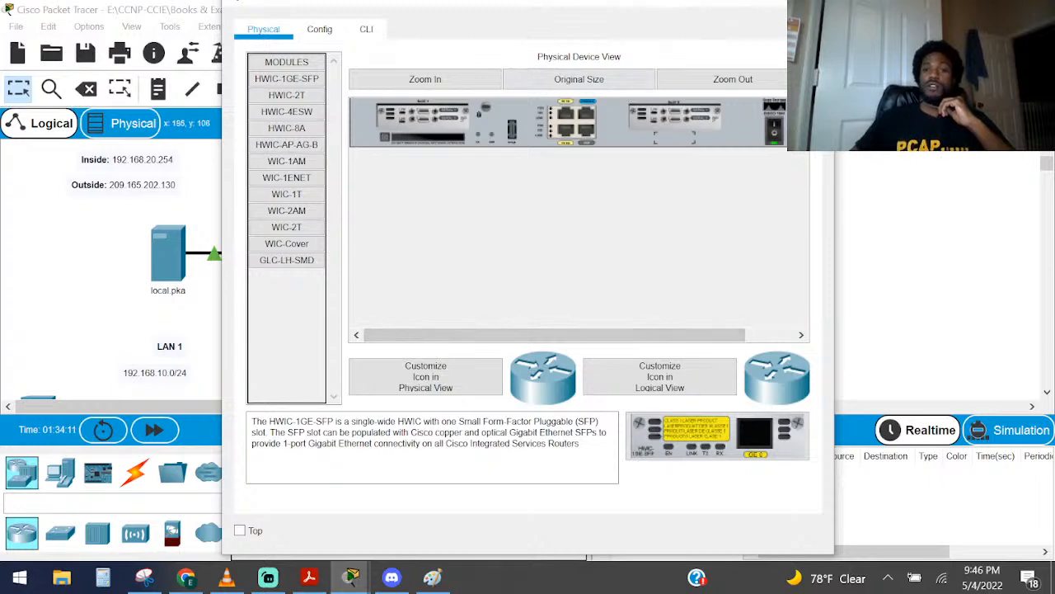
click(816, 2)
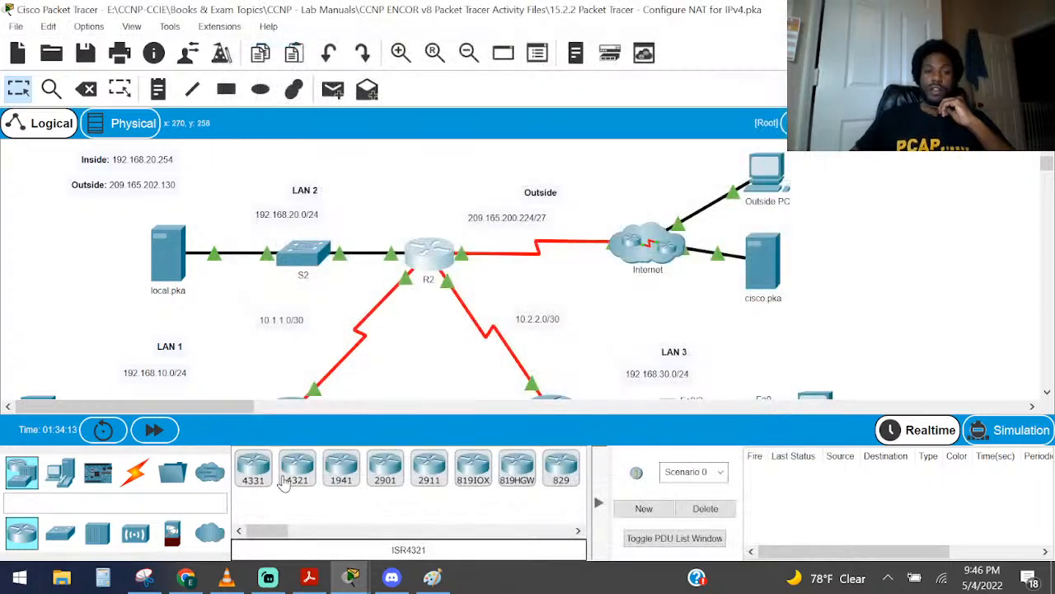
click(340, 472)
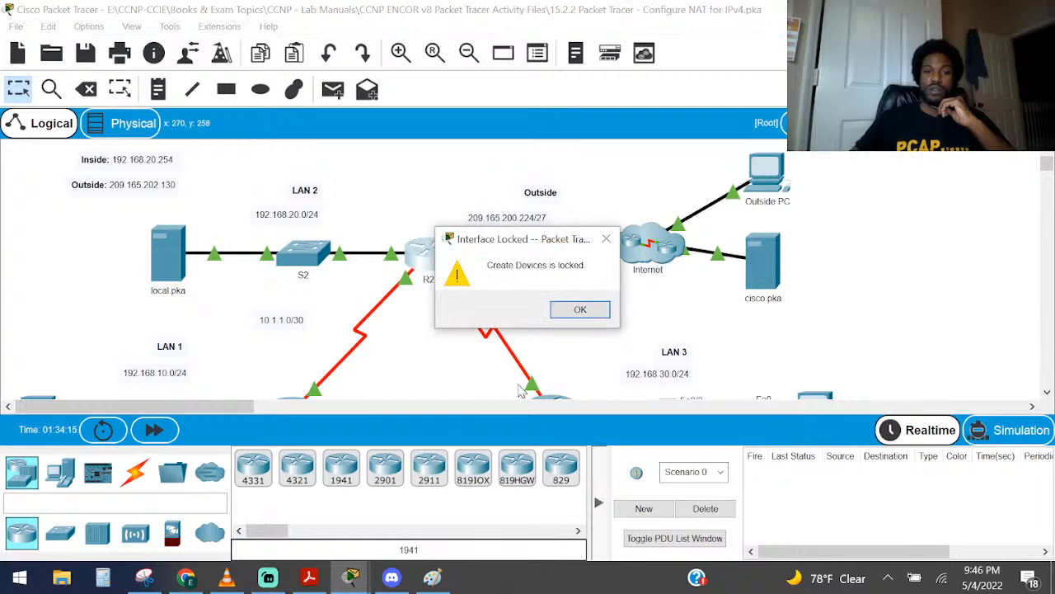
click(573, 314)
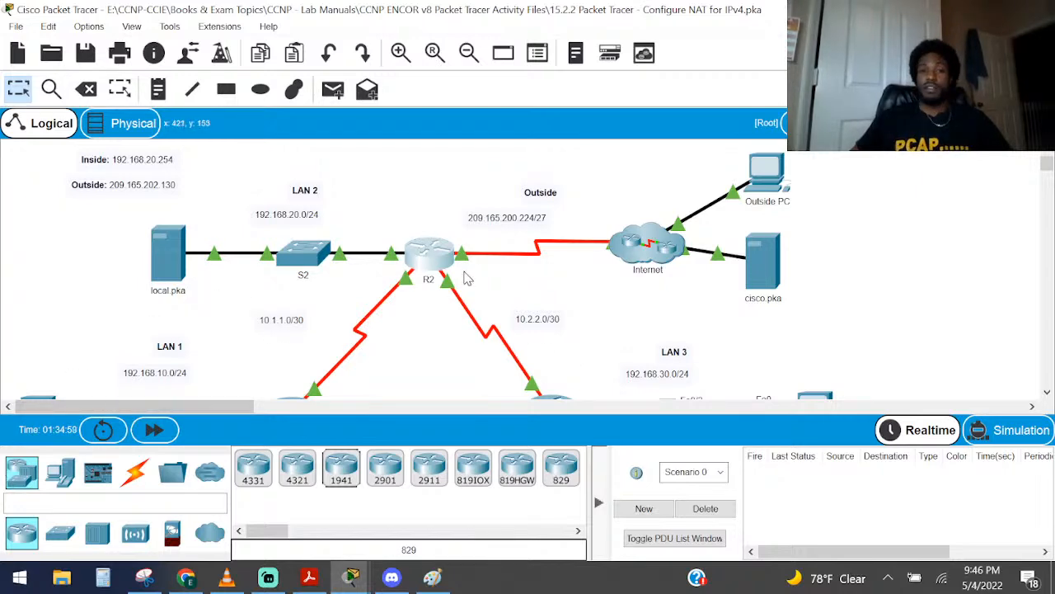
View router R2's IOS command-line interface, and close the device window again
click(429, 255)
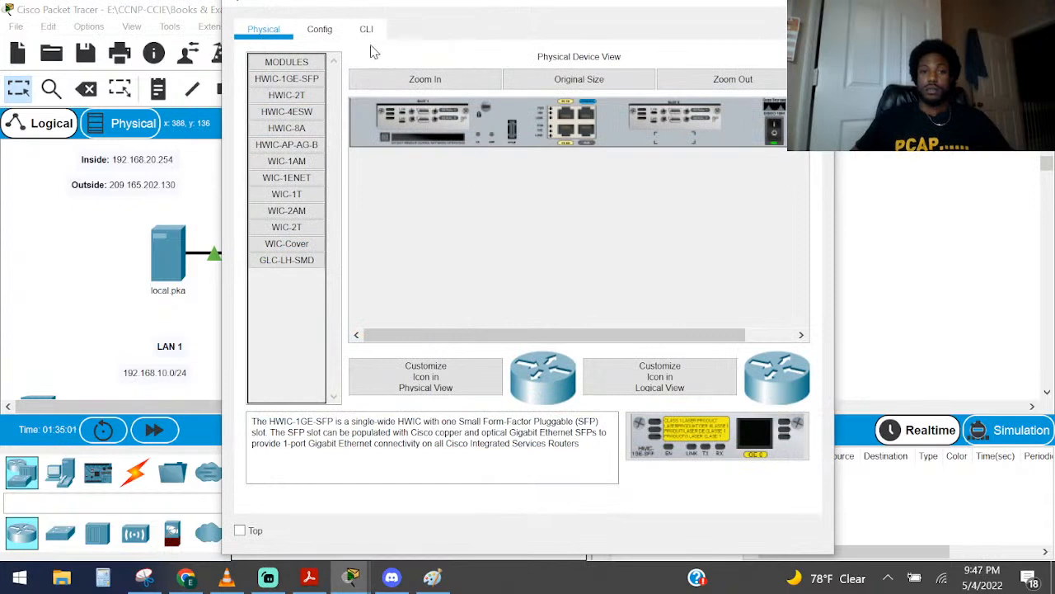
click(367, 30)
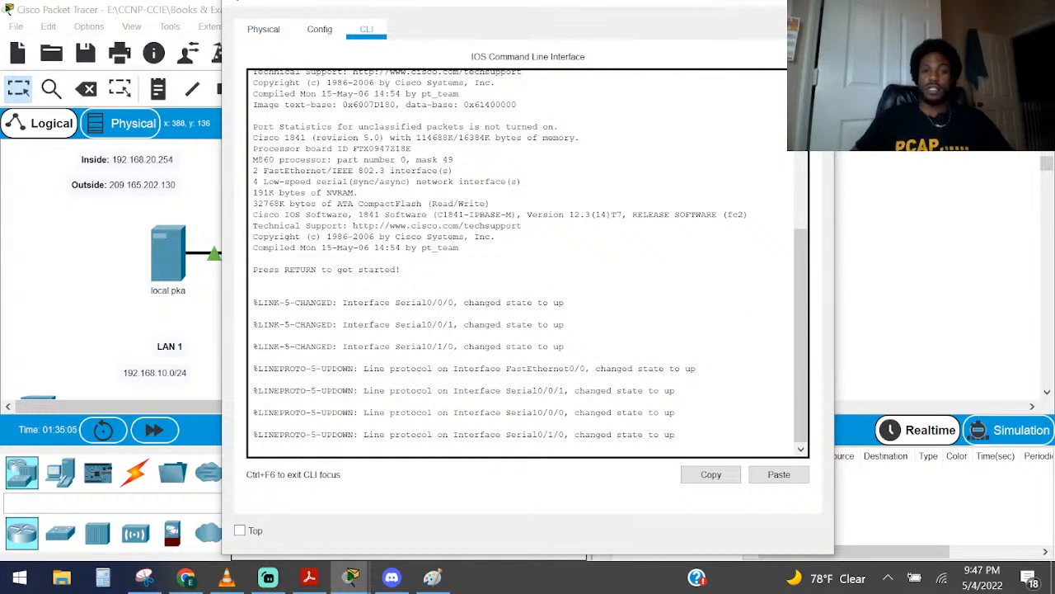
click(815, 2)
In the font preferences, set the Router IOS Text colour to Yellow and the Router IOS Background to Black
click(74, 27)
click(110, 45)
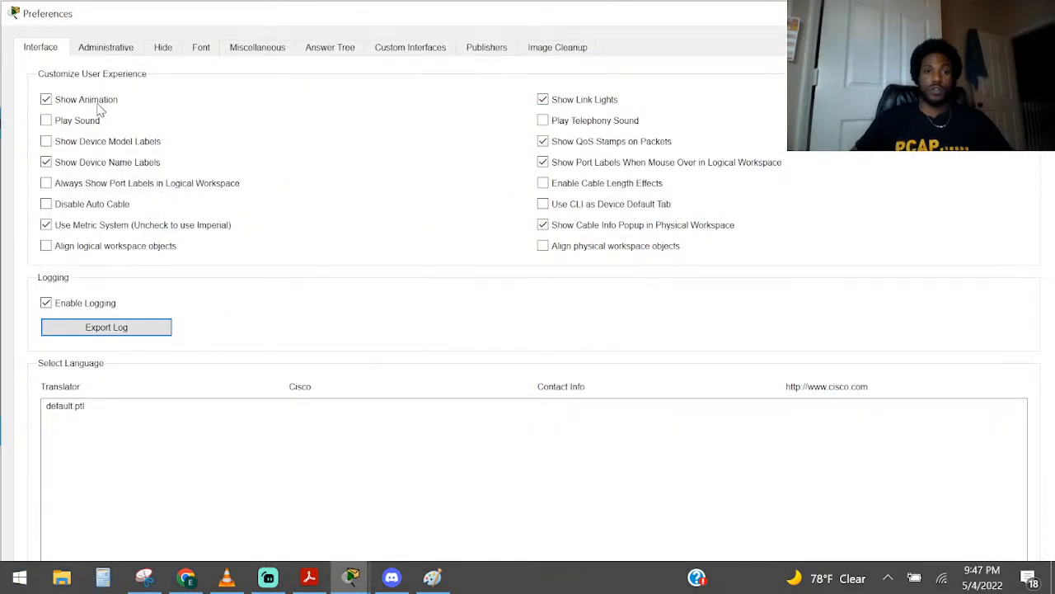
click(198, 50)
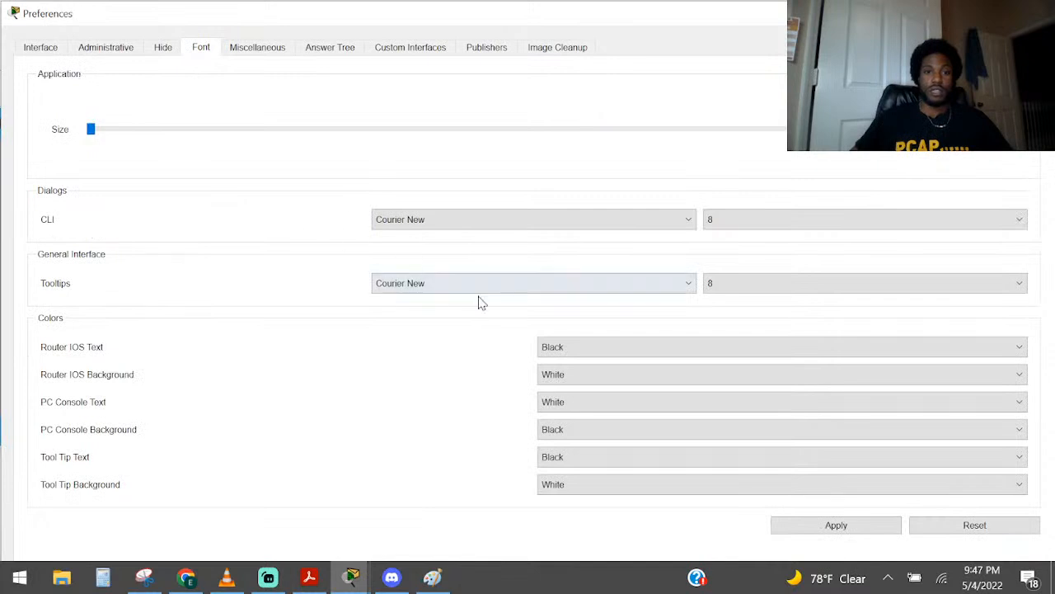
click(587, 349)
click(561, 406)
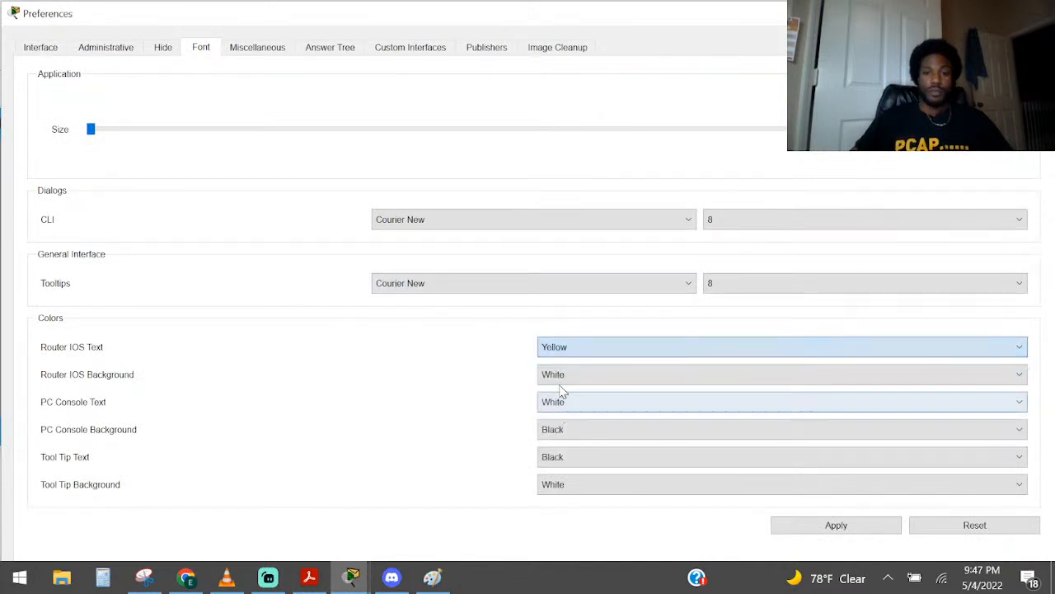
click(566, 378)
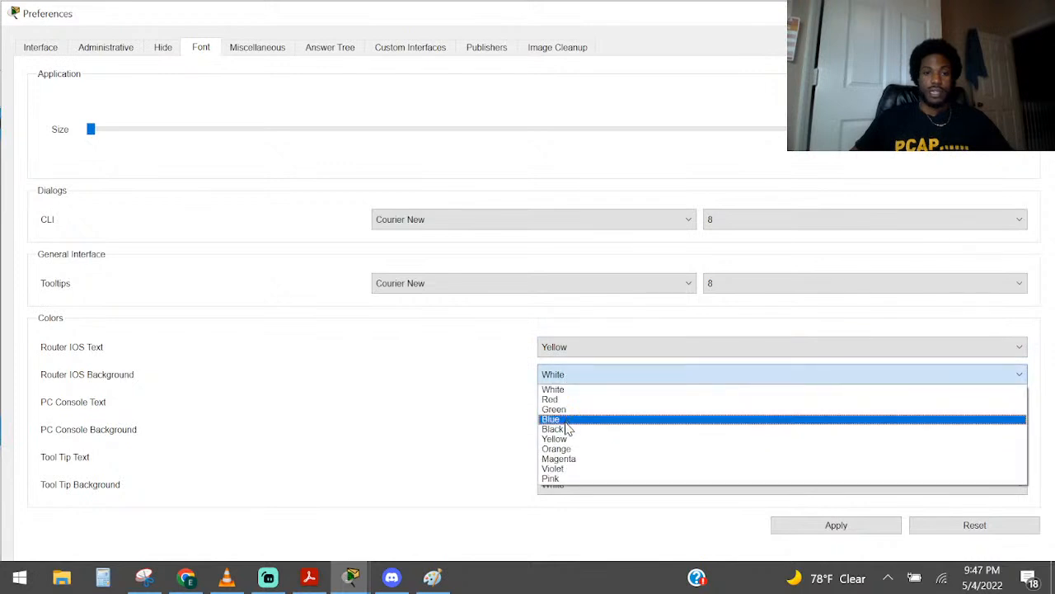
click(564, 430)
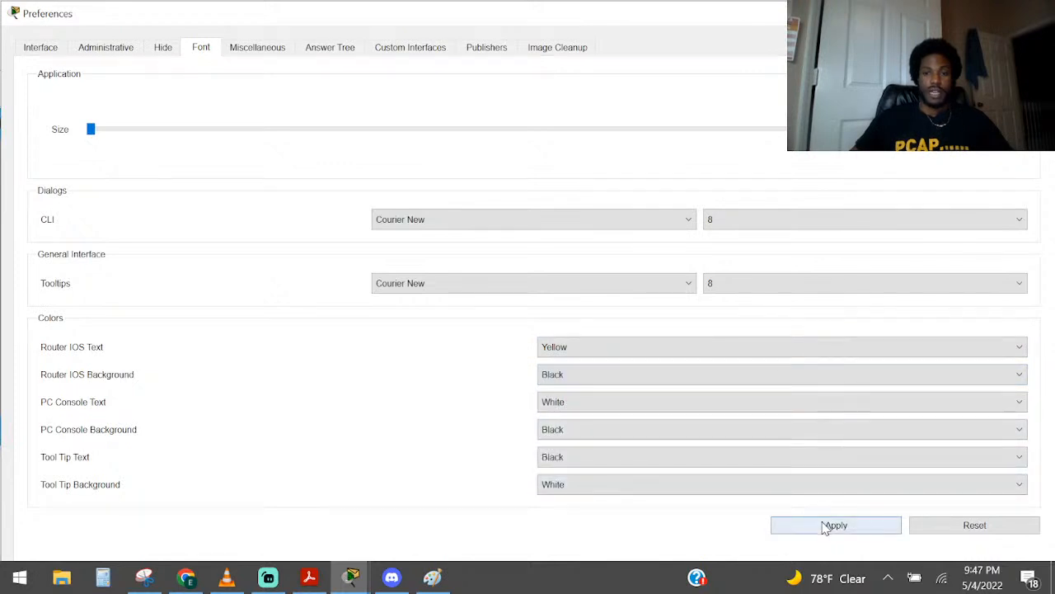
Set the CLI font size to 12, apply the font preferences and close them
click(775, 221)
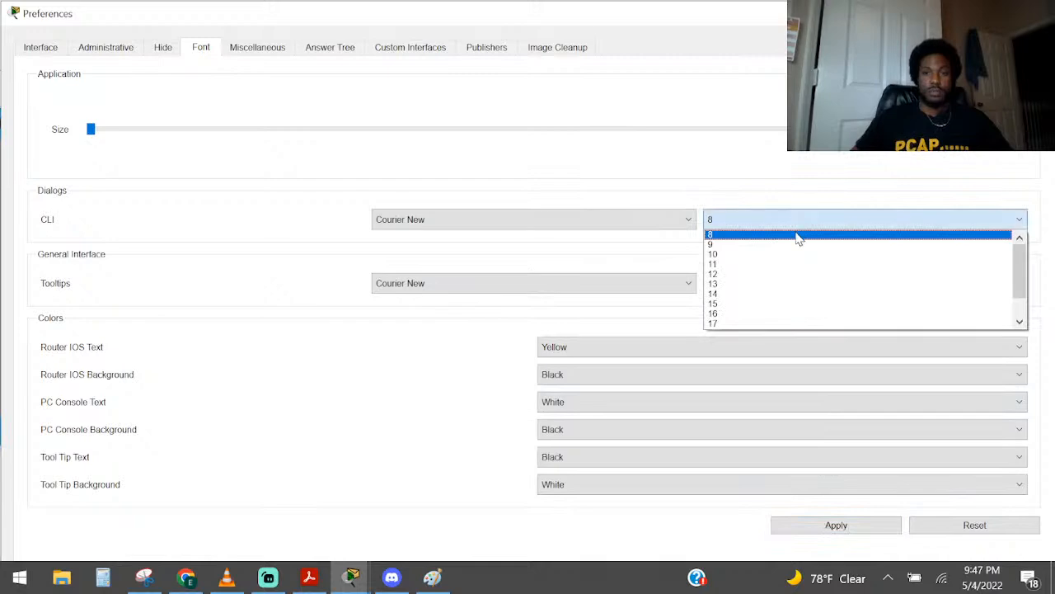
click(779, 275)
click(836, 527)
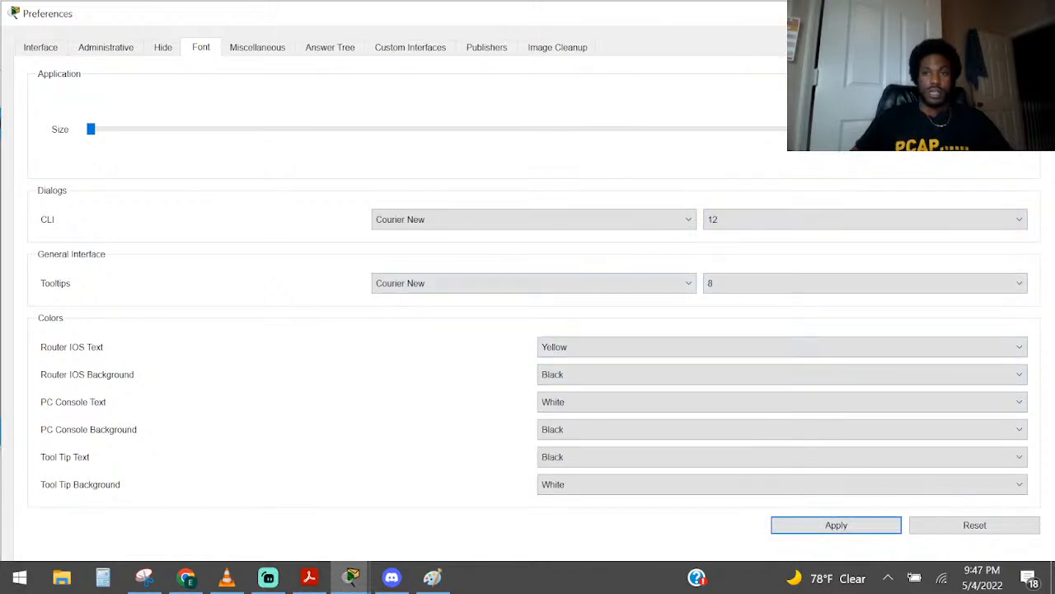
click(1038, 13)
Open R2's command line, start the console session and enter privileged EXEC mode
click(428, 255)
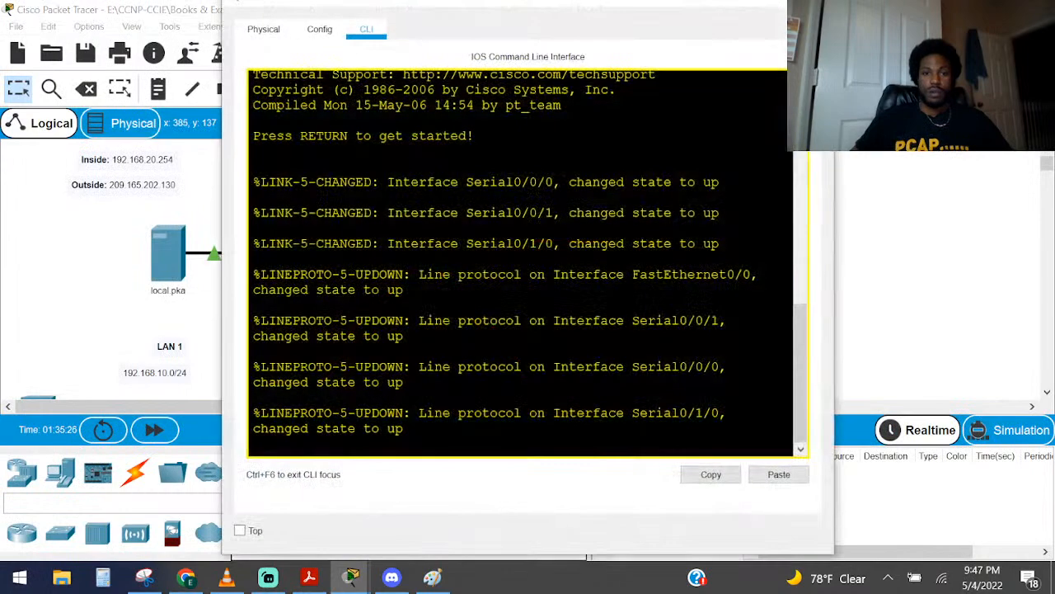
key(Return)
key(Return)
key(Return)
key(Return)
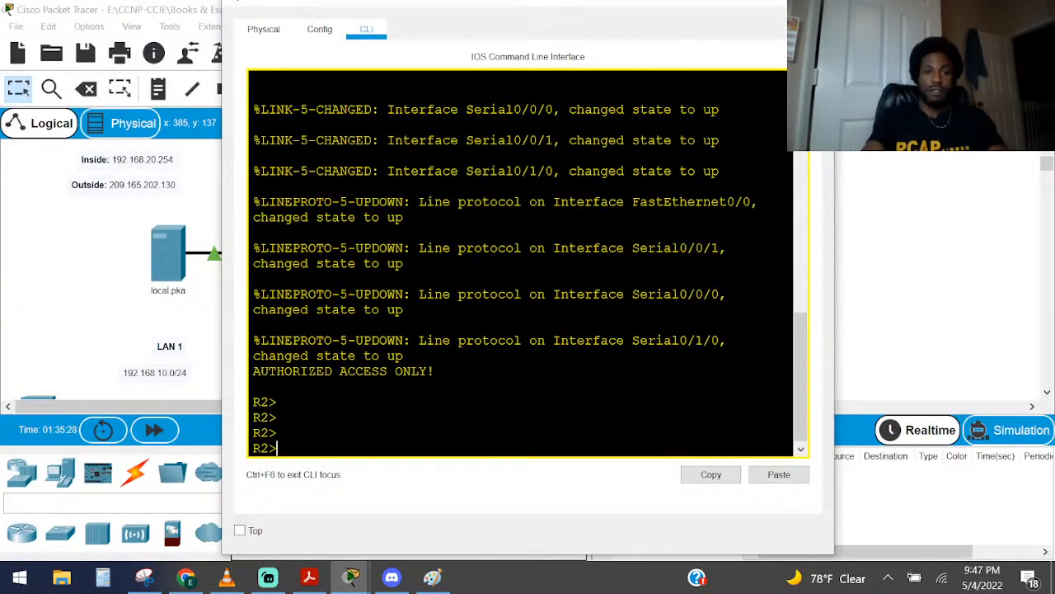
text(ena)
key(Return)
key(Return)
key(Return)
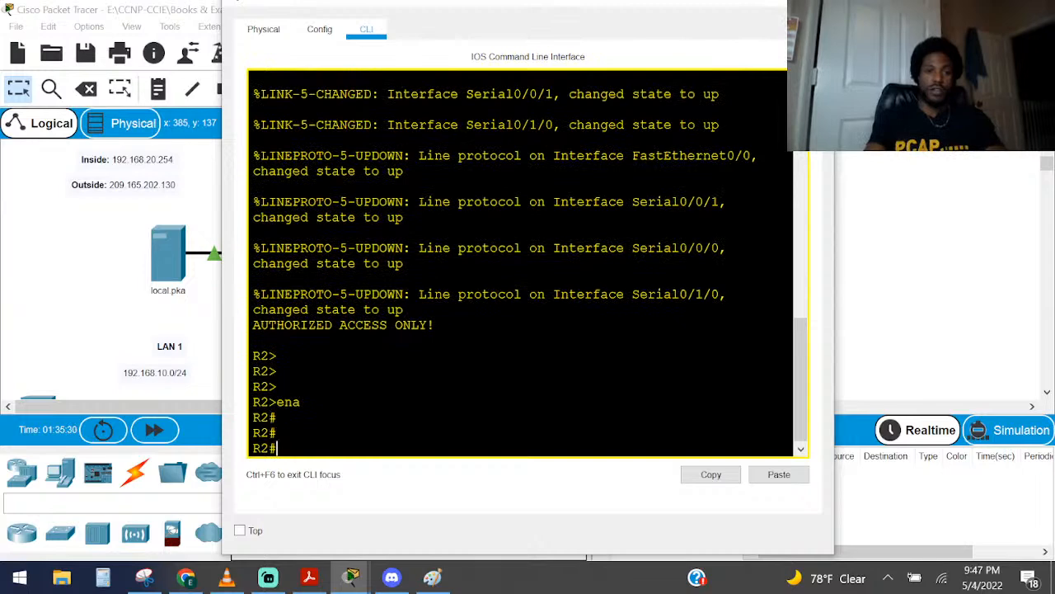
key(Return)
key(Return)
key(Return)
Enter global configuration mode on R2 with configure terminal
text(configure)
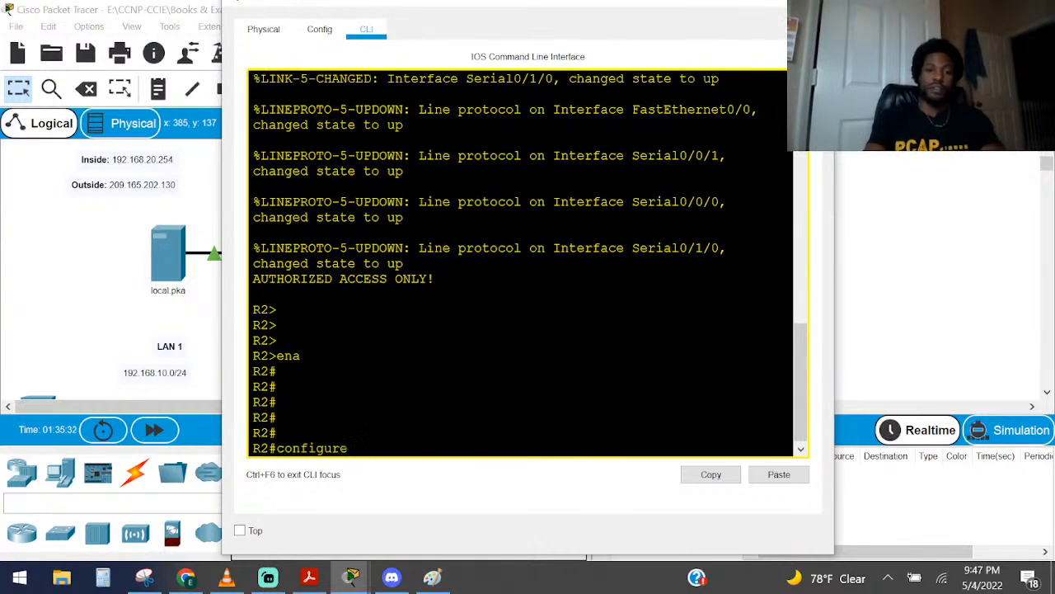
key(Tab)
text(t)
key(Tab)
key(Return)
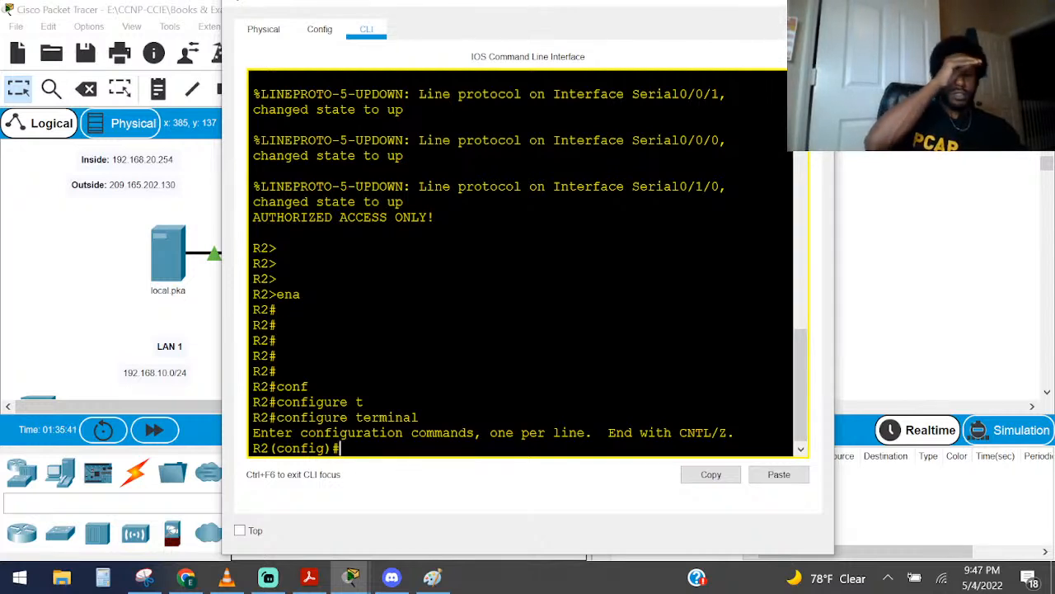
Create a standard named IP access list called R2NAT on R2, consulting the command help for the available options
text(ip acc)
key(Tab)
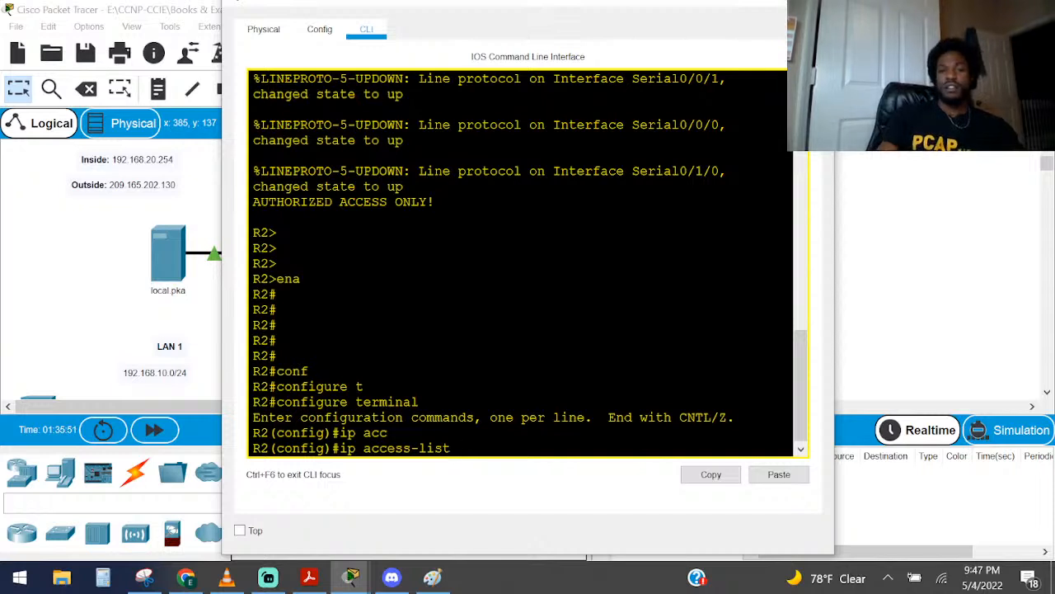
text(?)
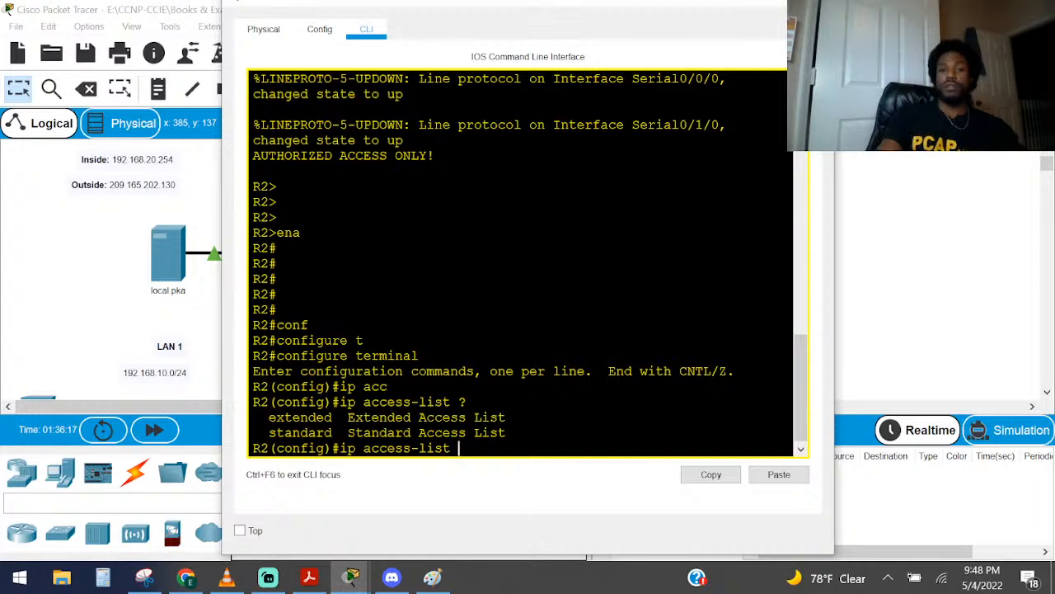
text(standard)
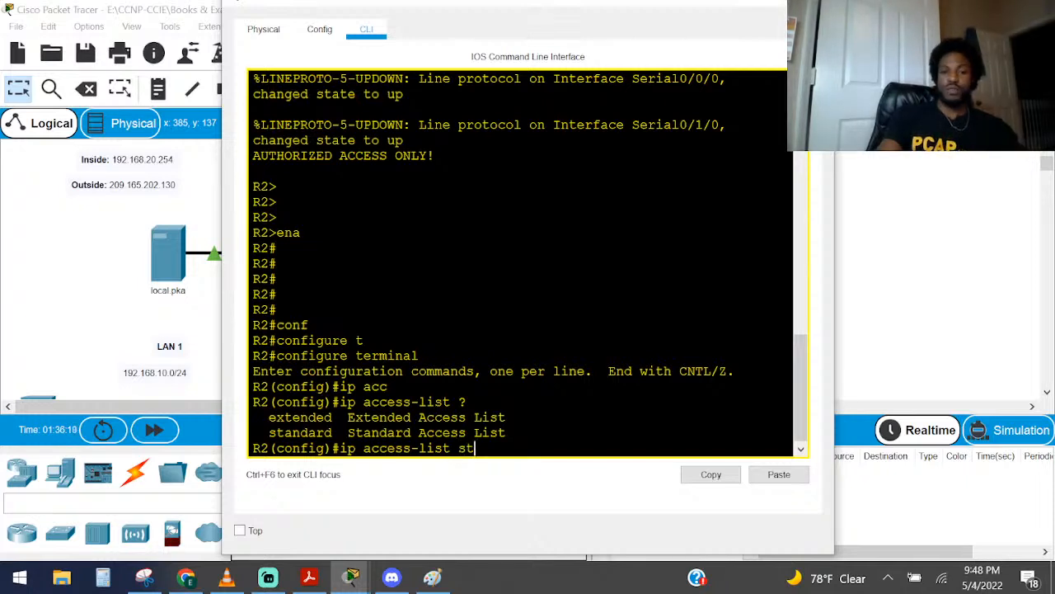
key(Tab)
text(?)
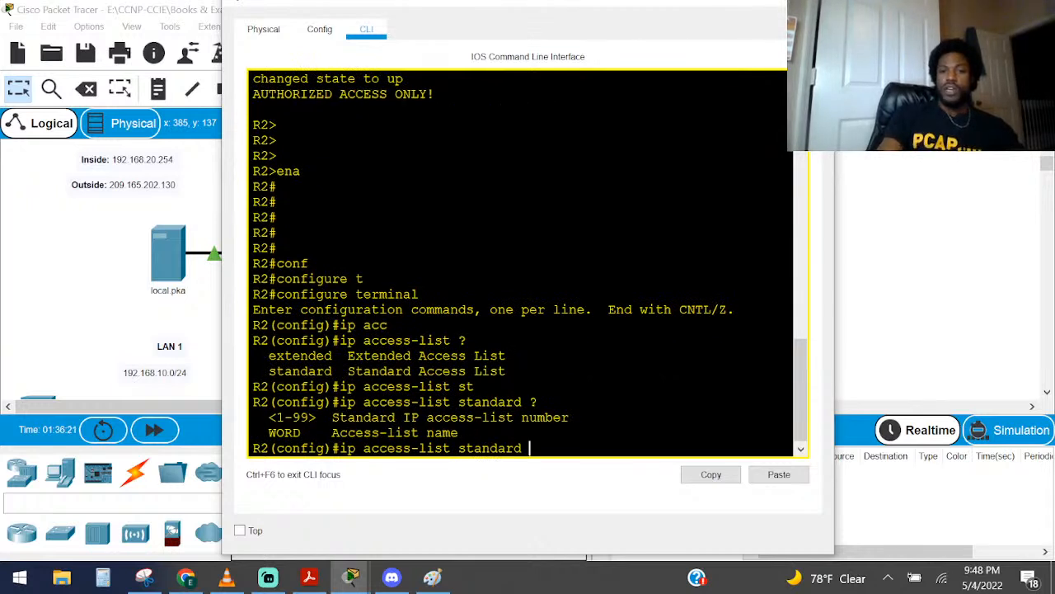
key(Caps_Lock)
text(R)
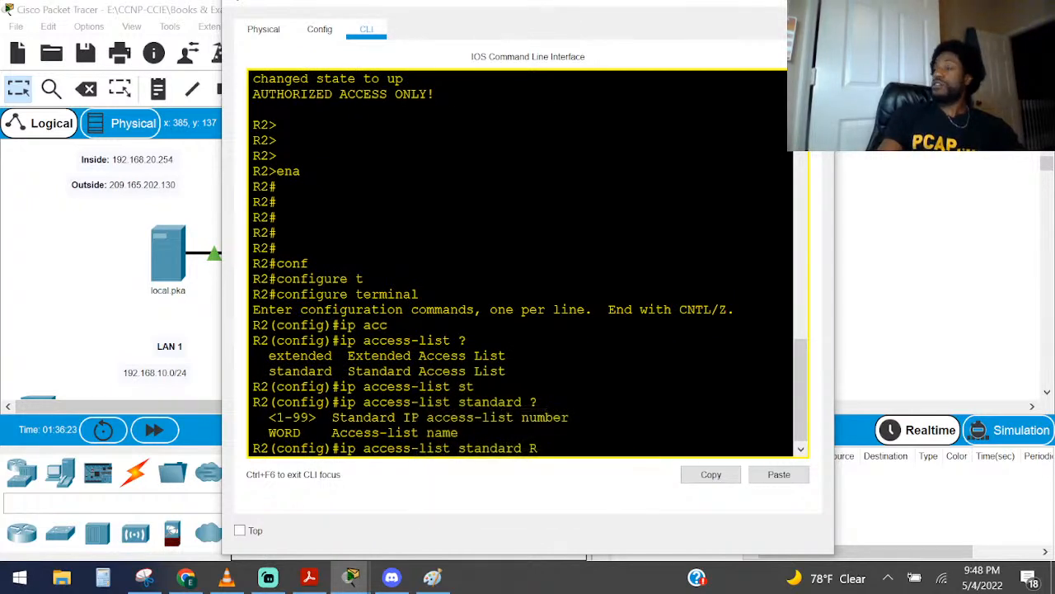
text(2NA)
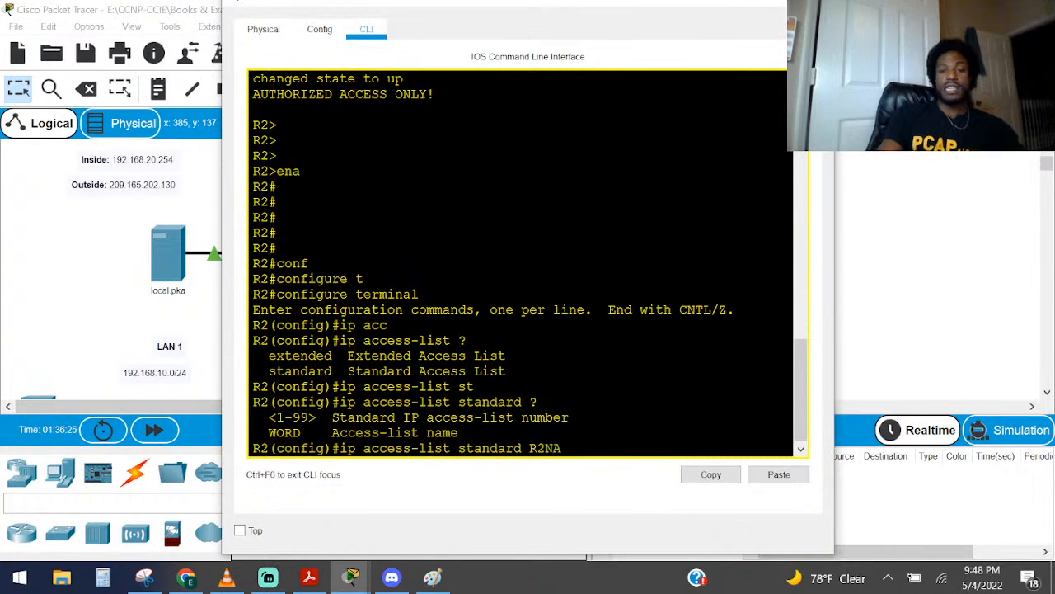
text(T ?)
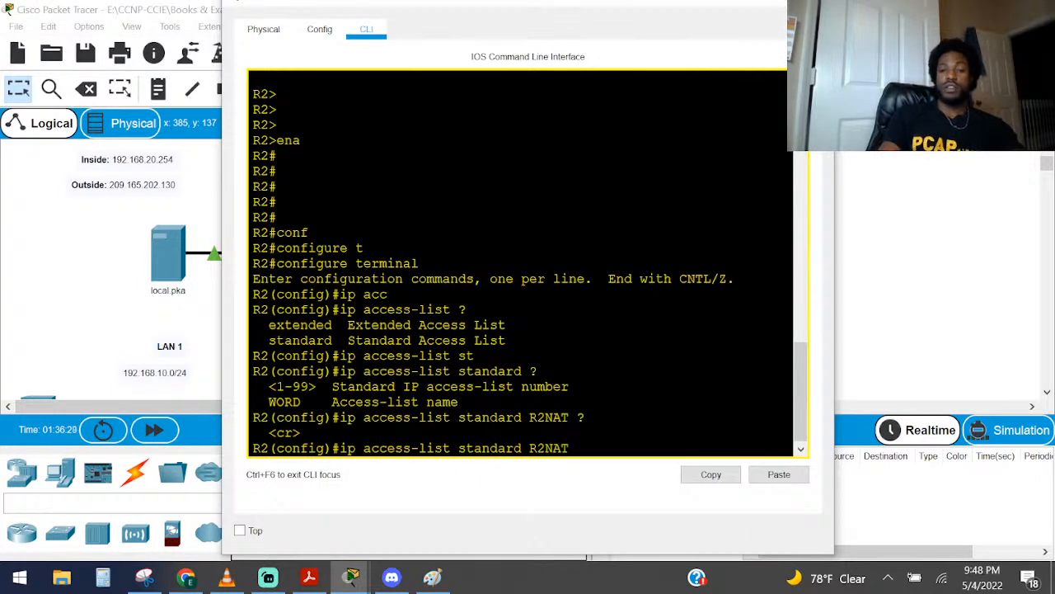
key(Return)
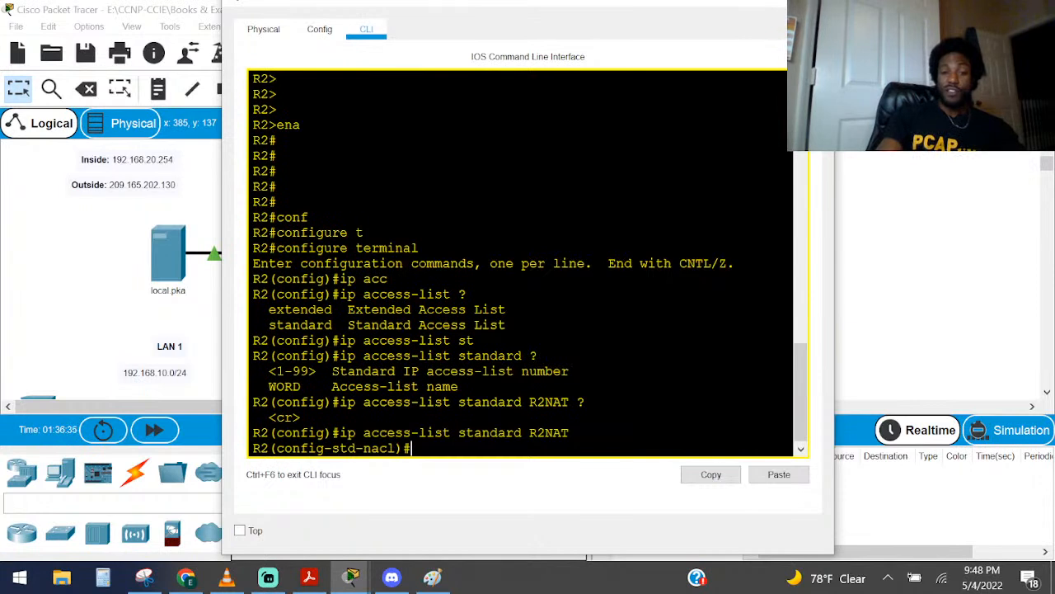
Start a permit entry in the R2NAT access list and list the source arguments it accepts
text(PE)
key(Tab)
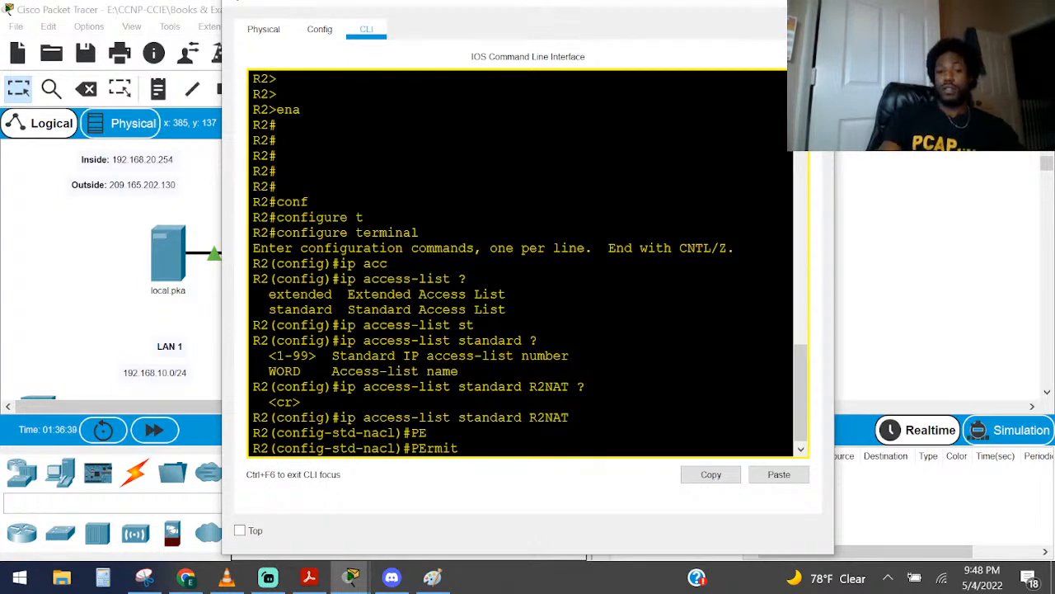
text(I)
key(Tab)
text(P)
key(Tab)
key(BackSpace)
key(BackSpace)
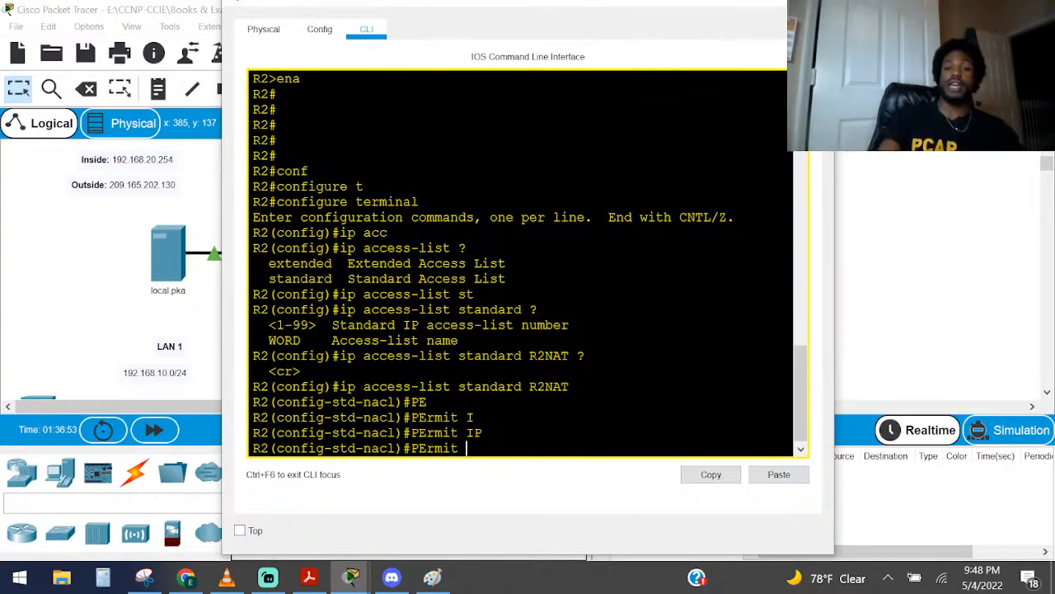
text(?)
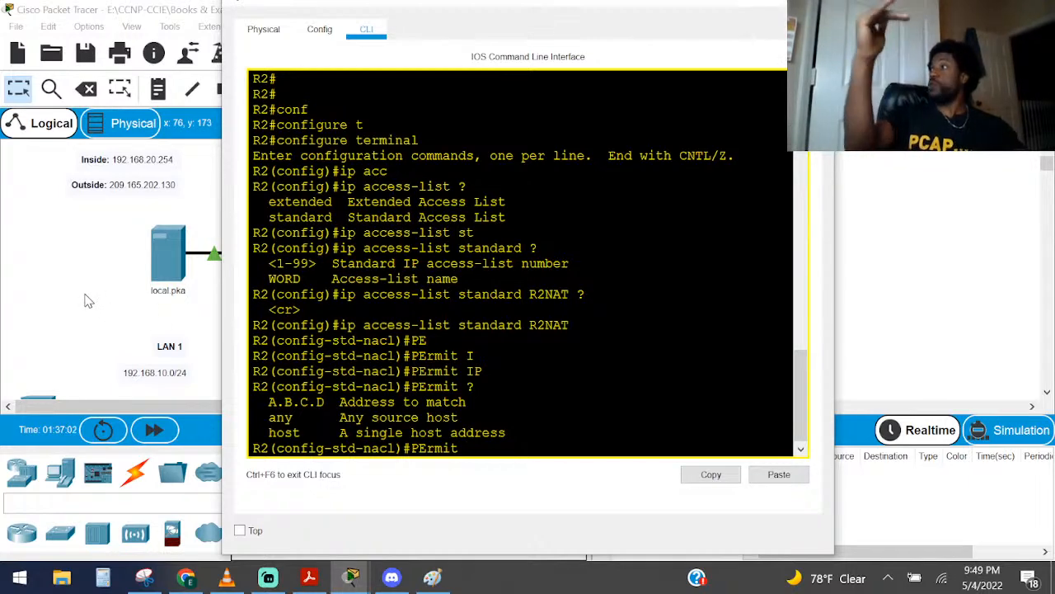
Check LAN 1's address in the topology and complete the permit entry with 192.168.10.0 and wildcard 0.0.0.255
click(33, 272)
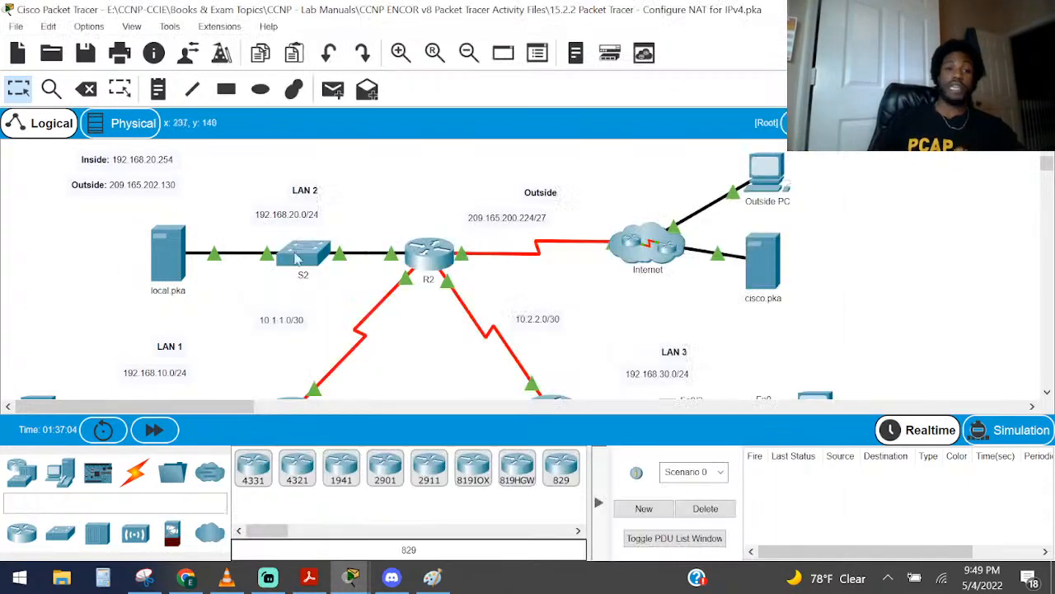
scroll(228, 274, down, 2)
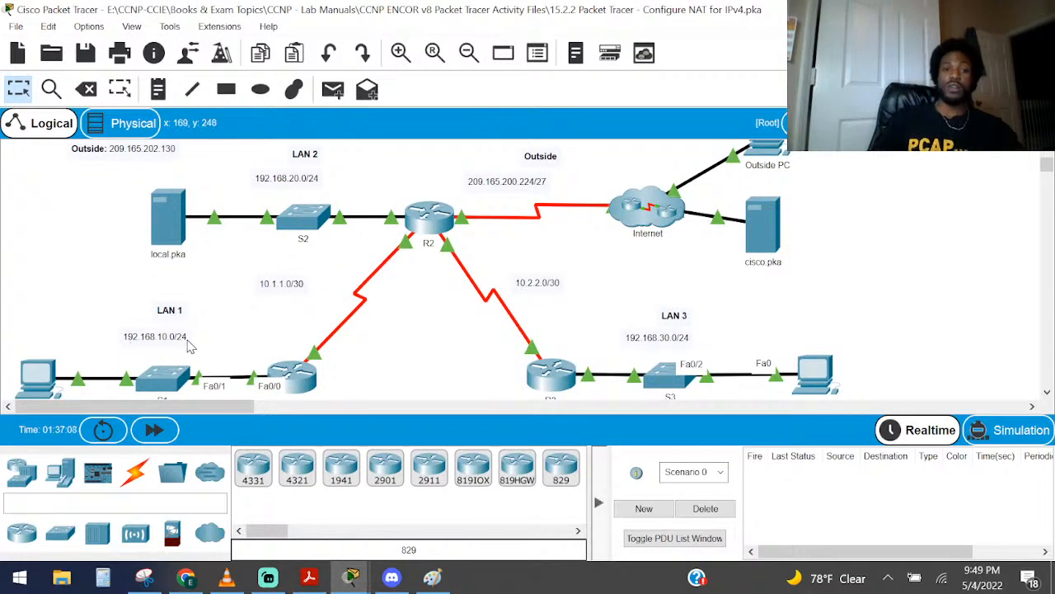
key(alt+Tab)
text(192.1)
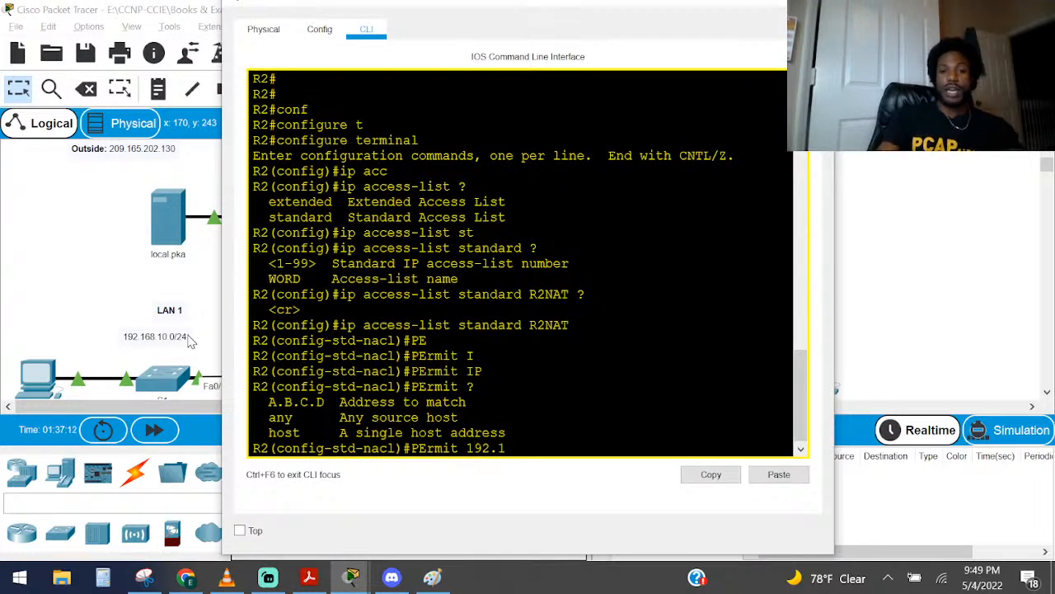
text(68,)
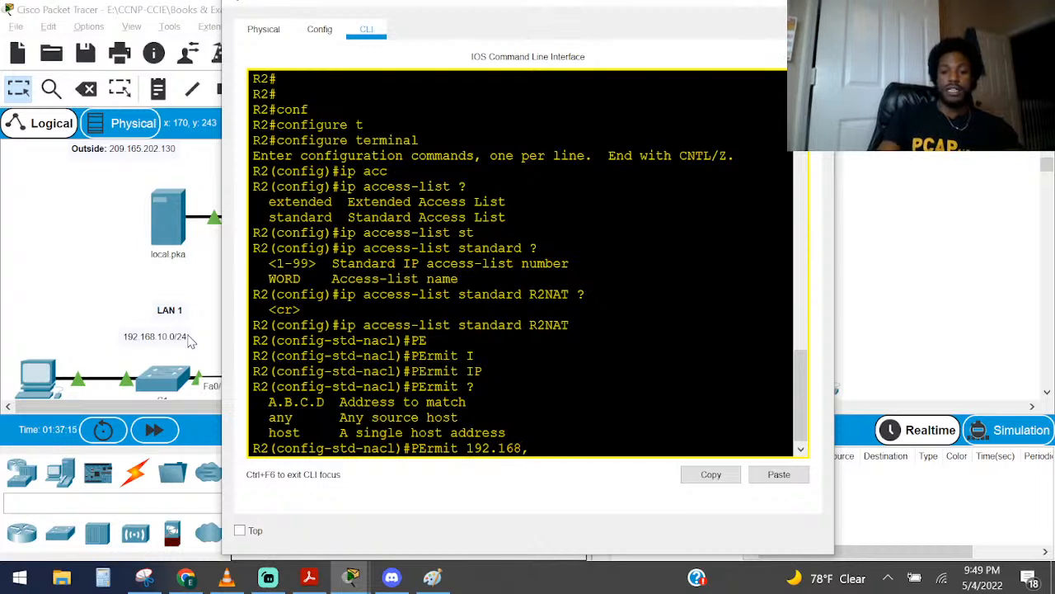
key(BackSpace)
text(.)
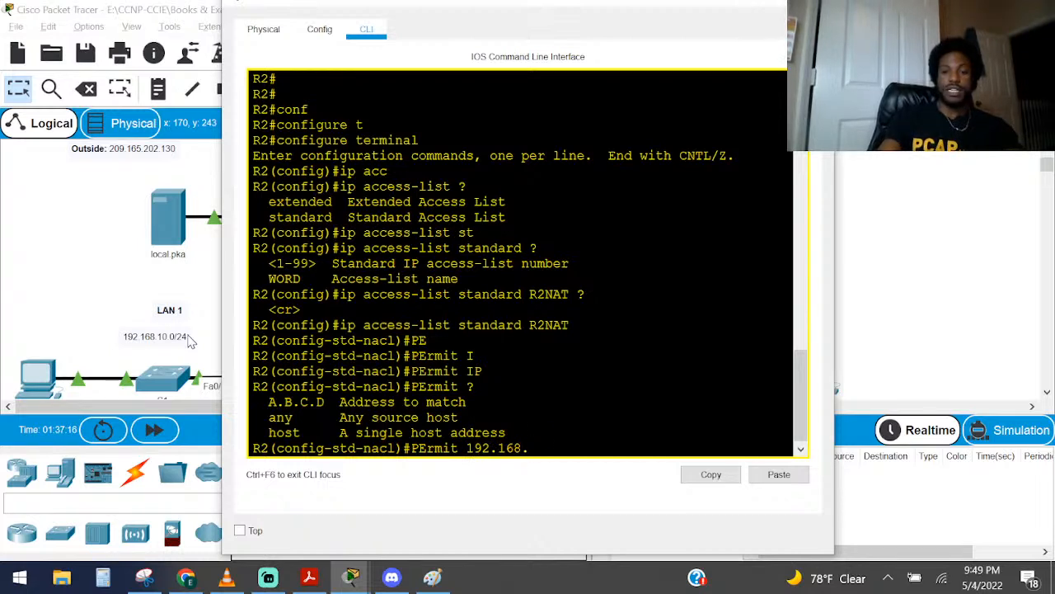
text(10.0)
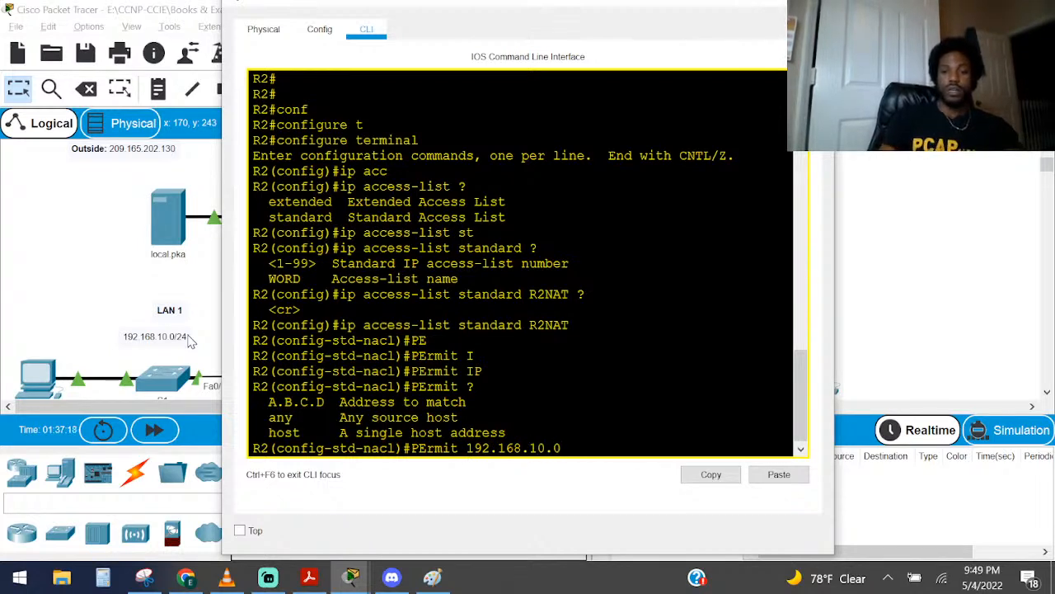
text( ?)
text(0.0.0)
text(.255 )
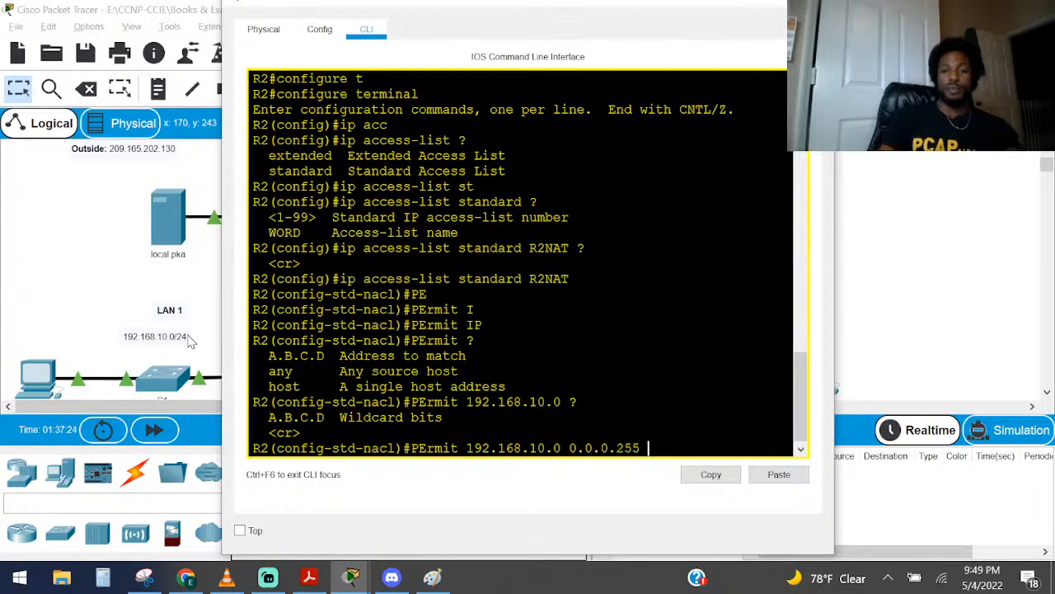
text(?)
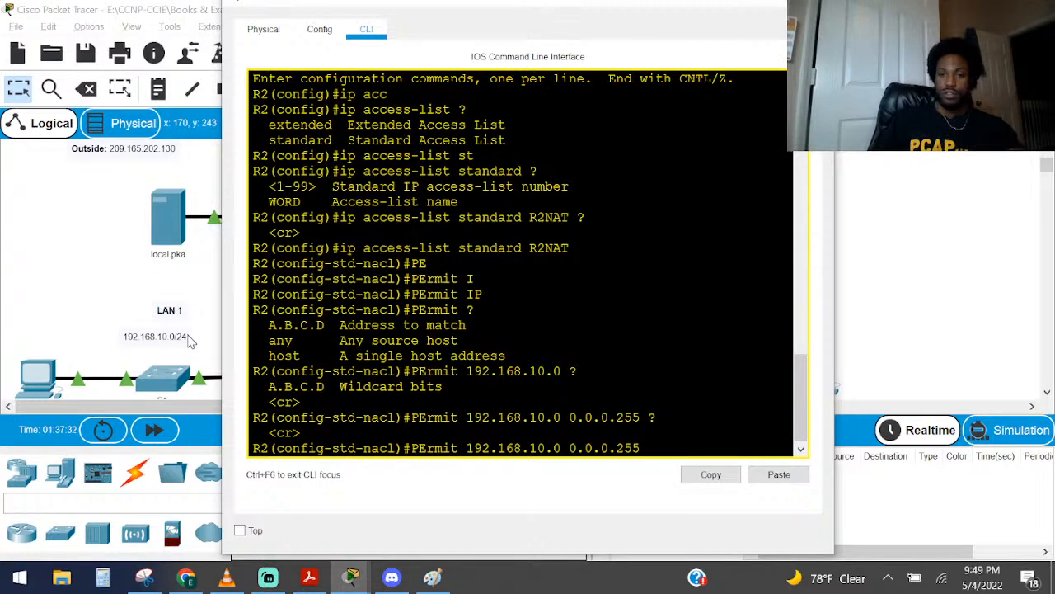
key(Return)
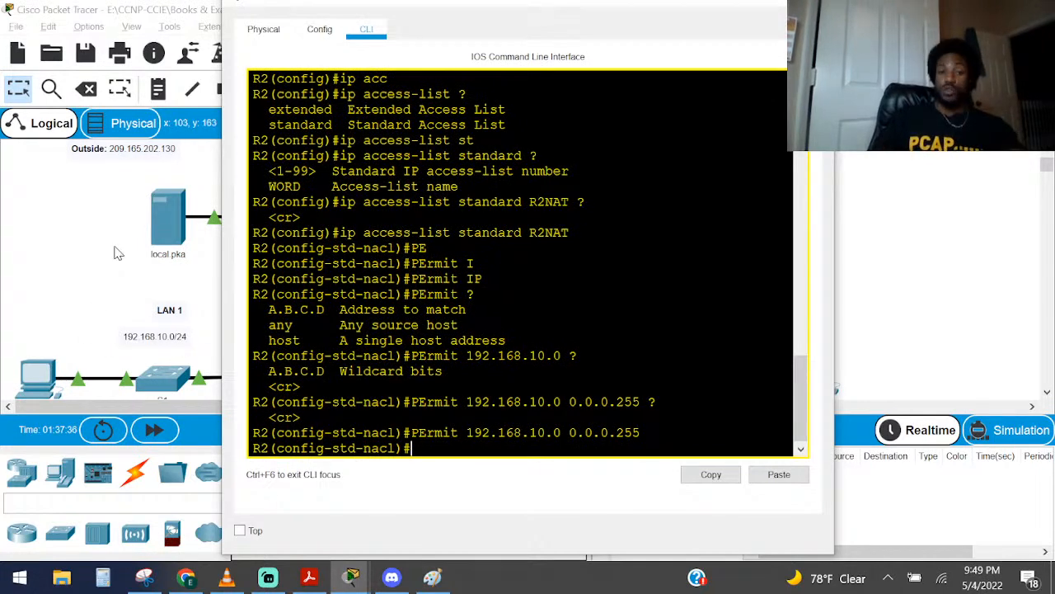
Check LAN 2's address in the topology and add a permit entry for 192.168.20.0 with wildcard 0.0.0.255 to the R2NAT access list
click(113, 274)
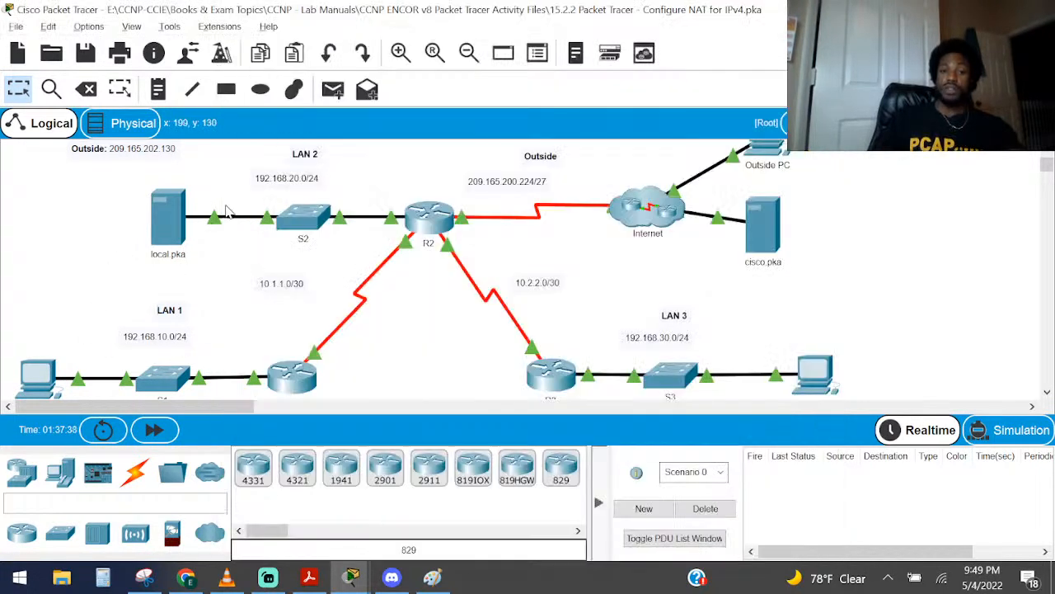
drag(255, 151, 335, 179)
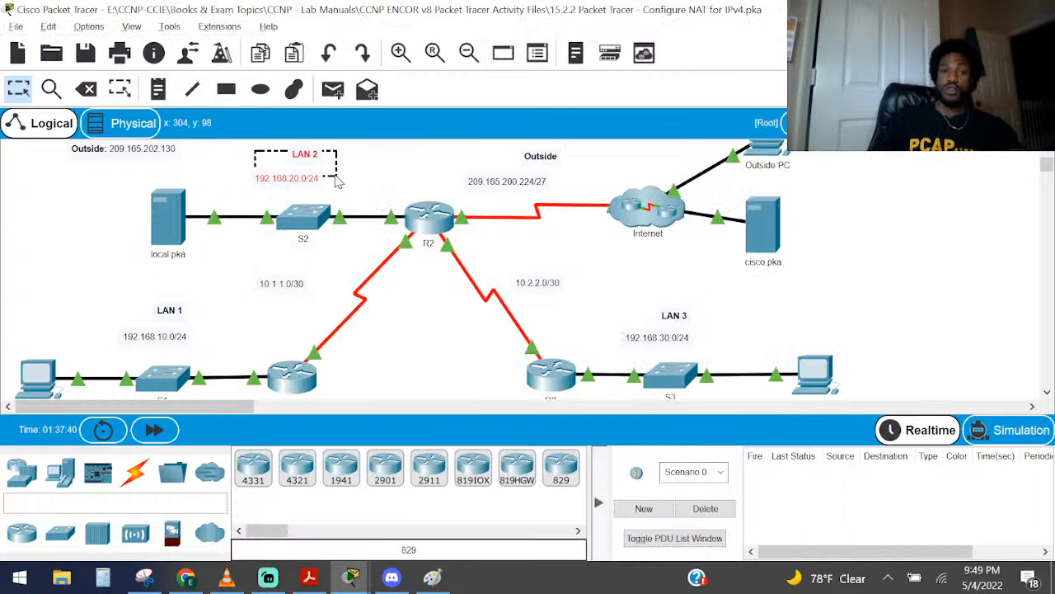
key(alt+Tab)
text(PE)
key(Tab)
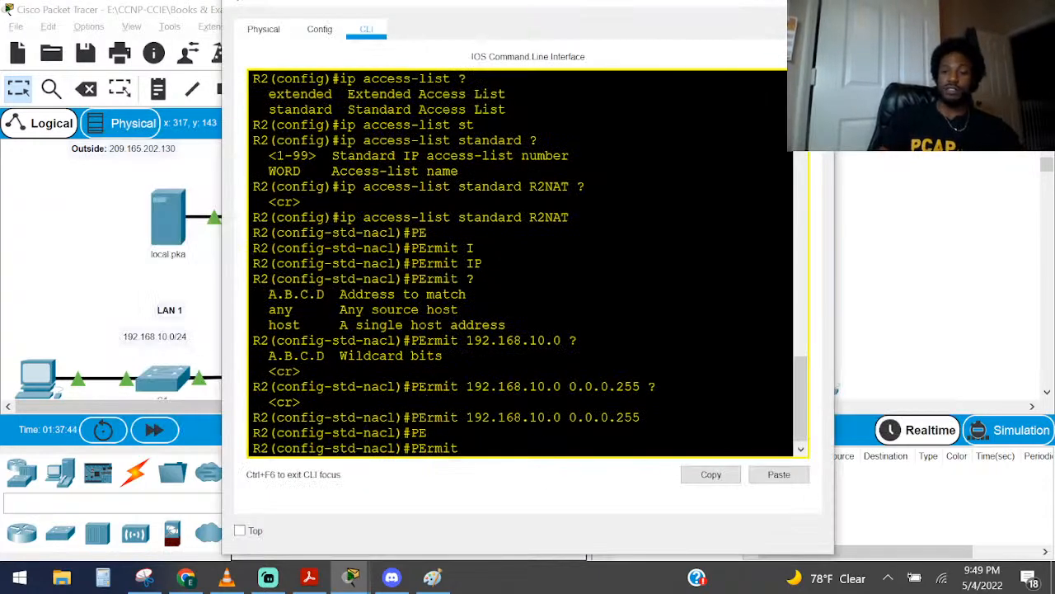
key(Up)
key(Left)
key(Left)
key(Left)
key(Left)
key(Left)
key(Left)
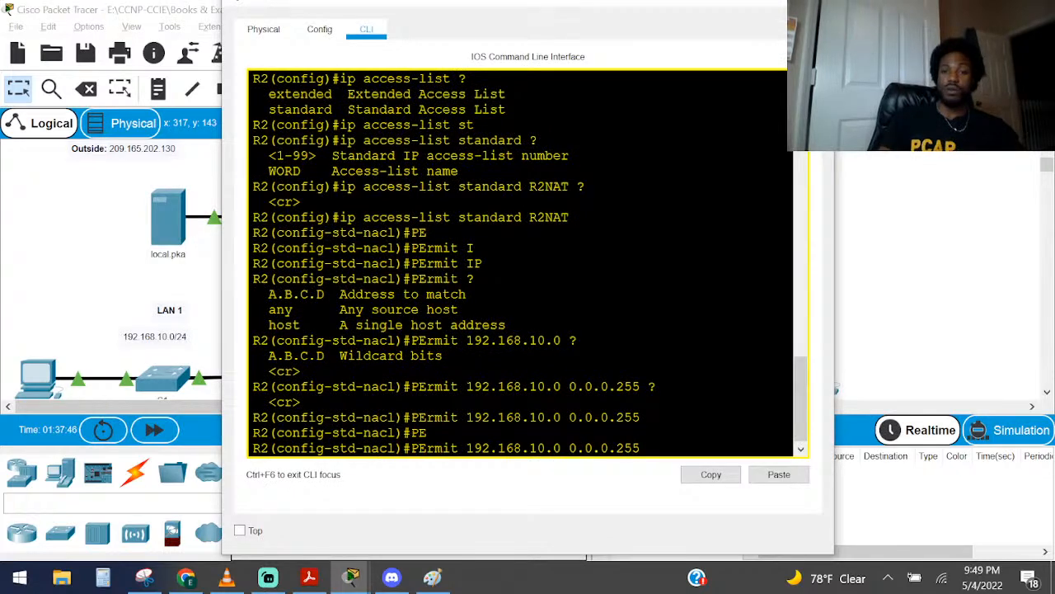
key(BackSpace)
text(2)
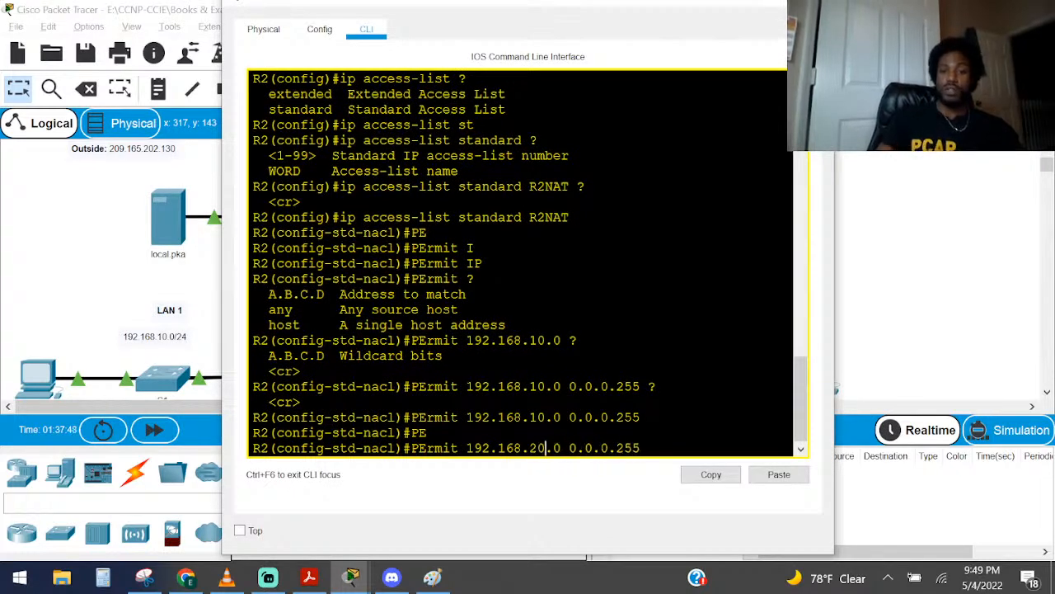
key(Return)
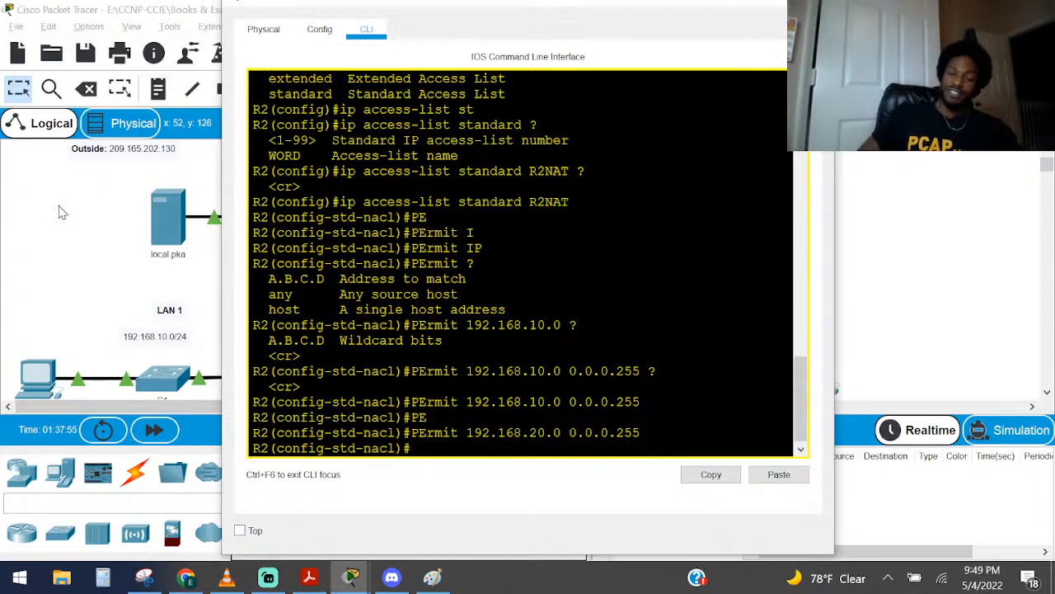
Start another R2NAT permit entry by recalling the previous 192.168.20.0 0.0.0.255 entry for editing
text(PE)
text(R)
key(Tab)
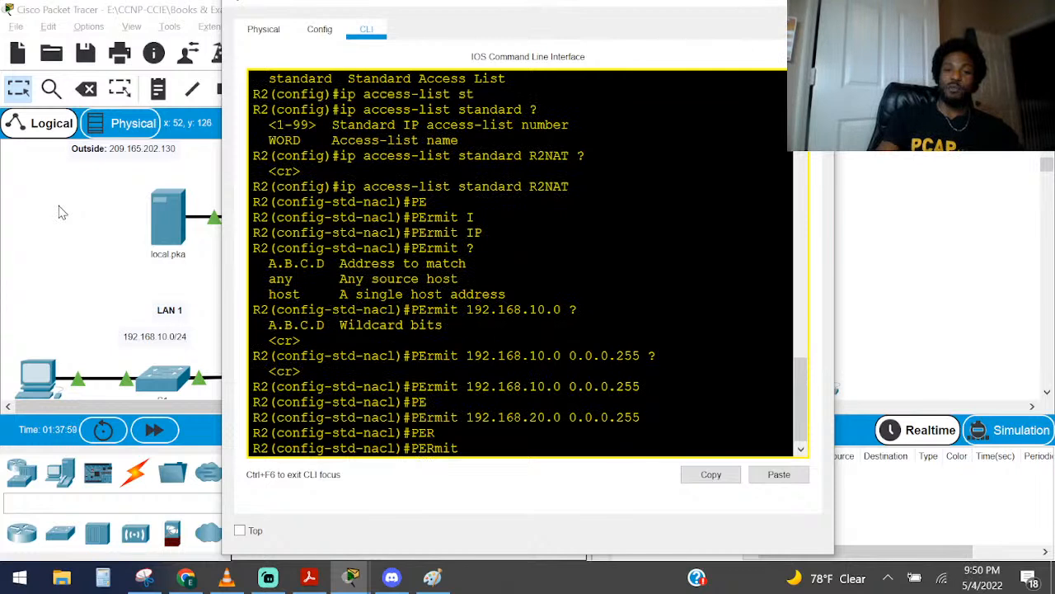
key(Caps_Lock)
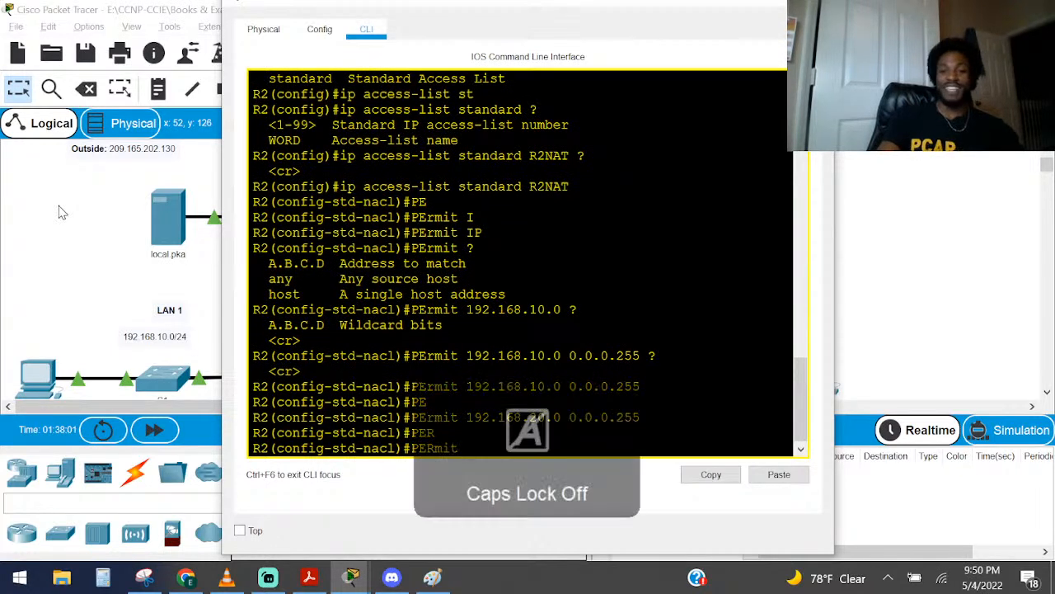
text(192.168.20.0 0.0.0.255)
key(Left)
key(Left)
key(Left)
key(Left)
key(Left)
key(Left)
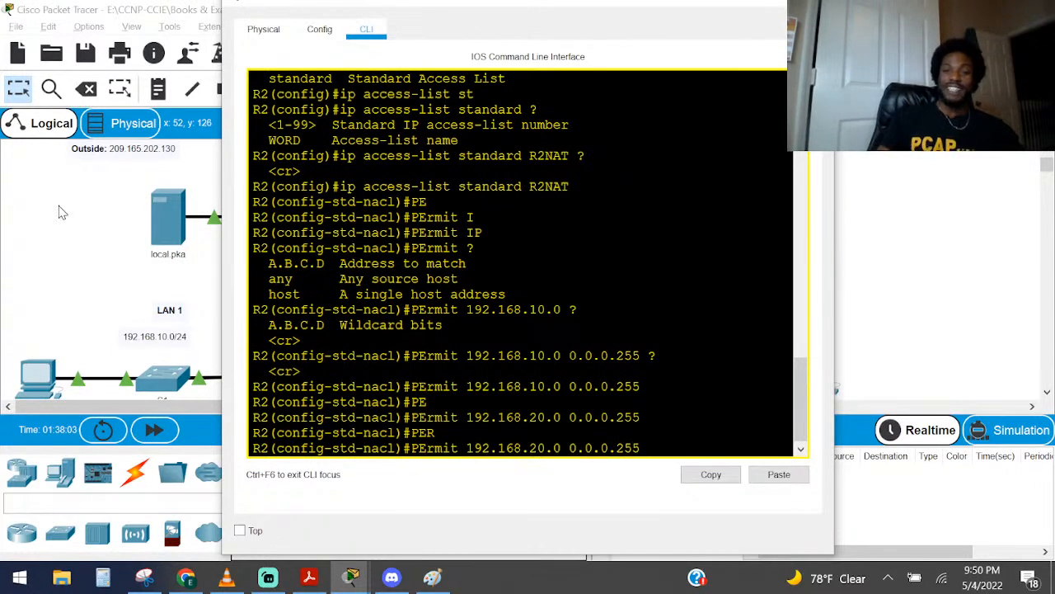
Check LAN 3's address in the topology and submit the recalled permit entry with its network changed to 192.168.30.0
click(59, 213)
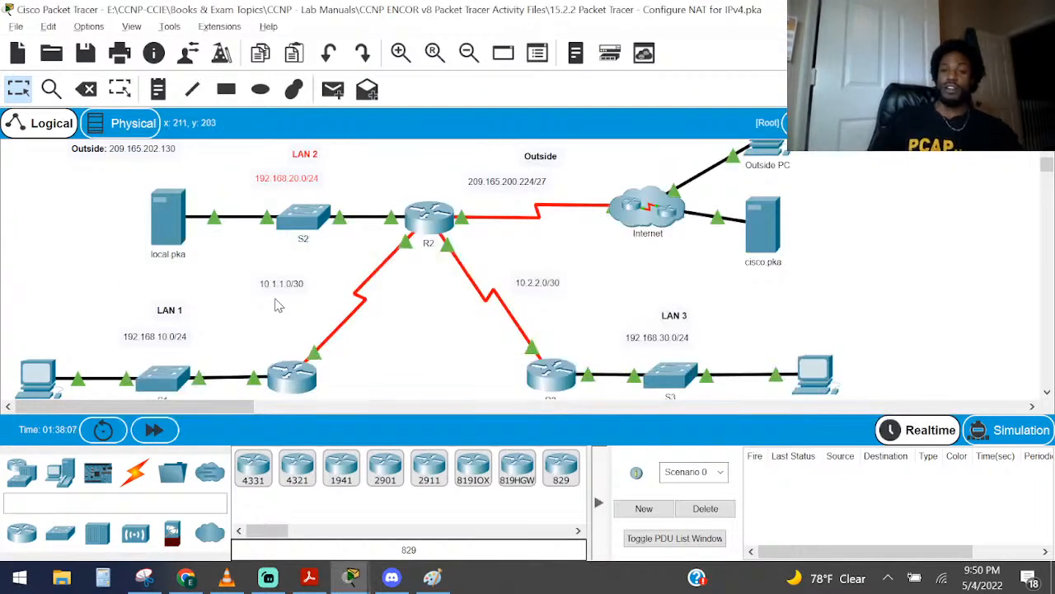
drag(616, 288, 716, 354)
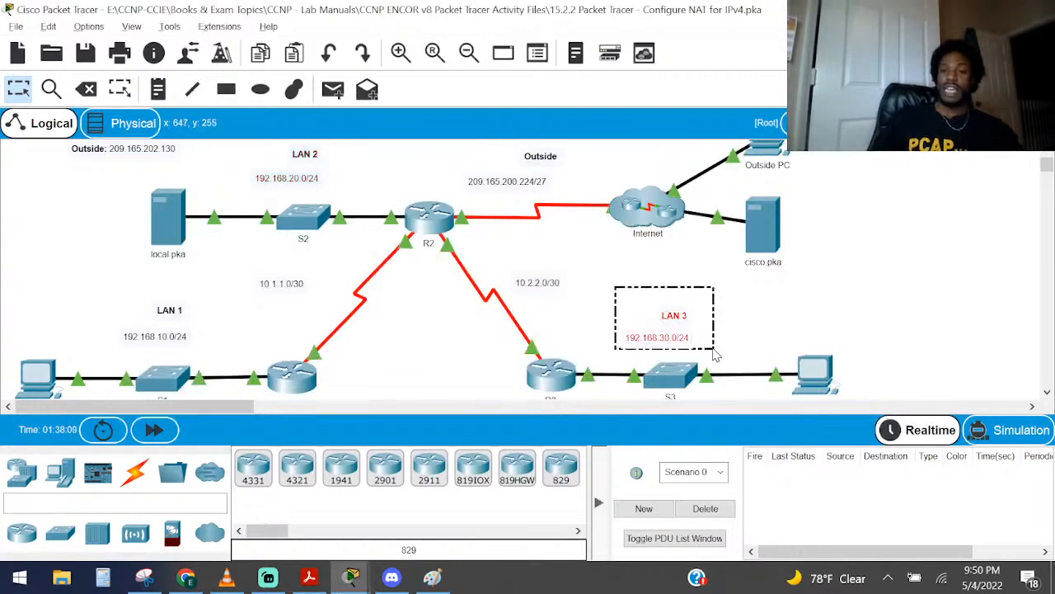
key(alt+Tab)
key(Left)
key(Left)
key(Left)
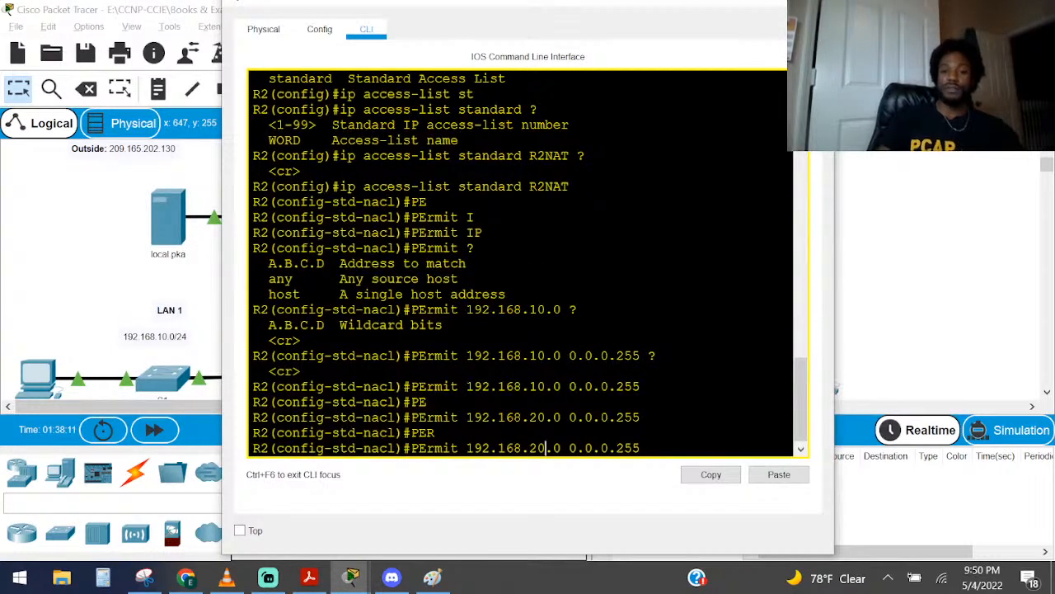
key(BackSpace)
text(3)
key(Return)
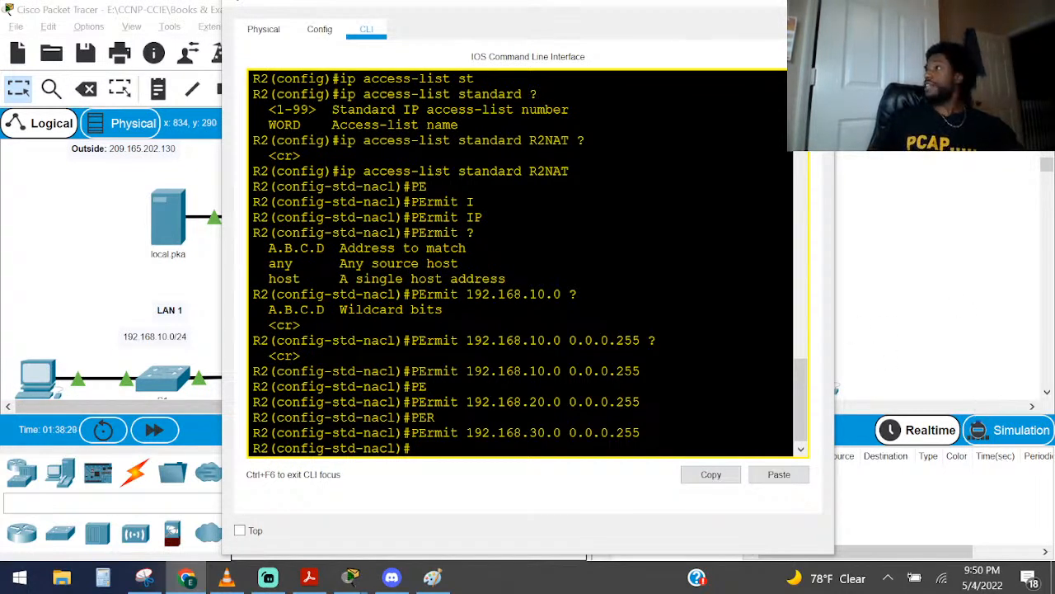
key(alt+Tab)
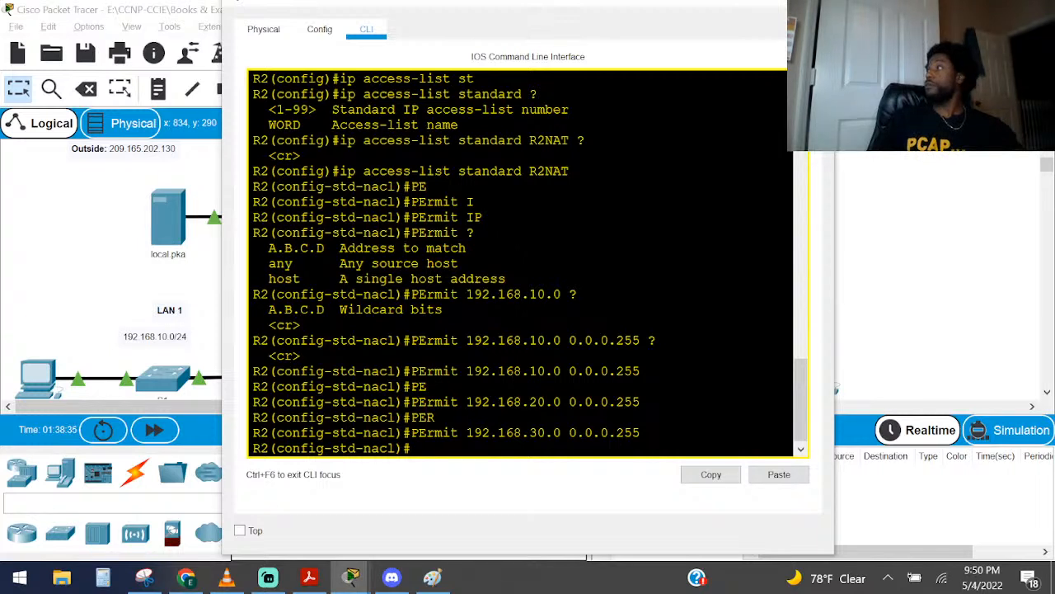
key(alt+Tab)
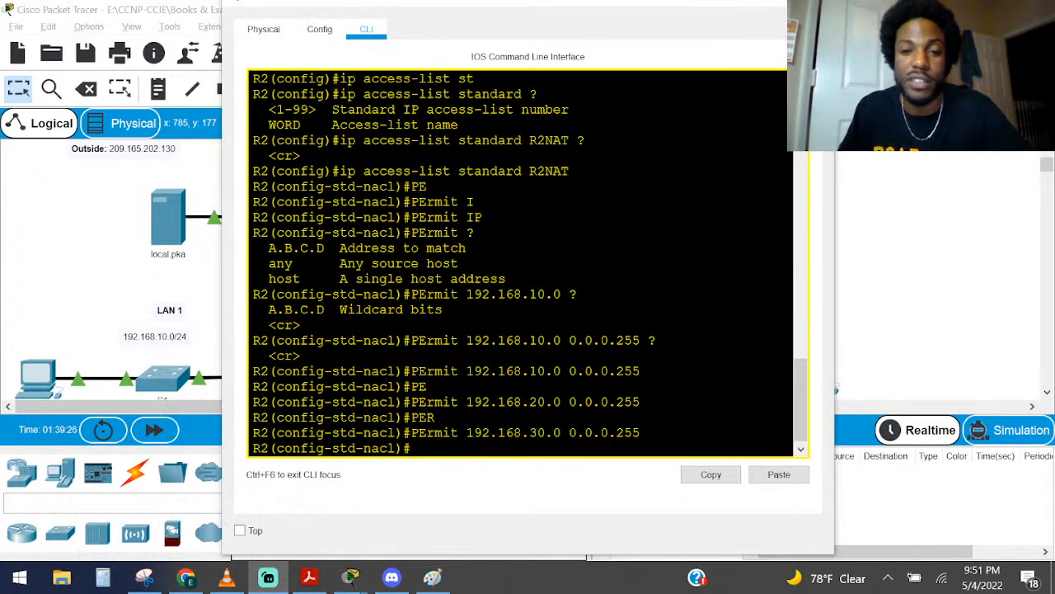
scroll(521, 263, down, 1)
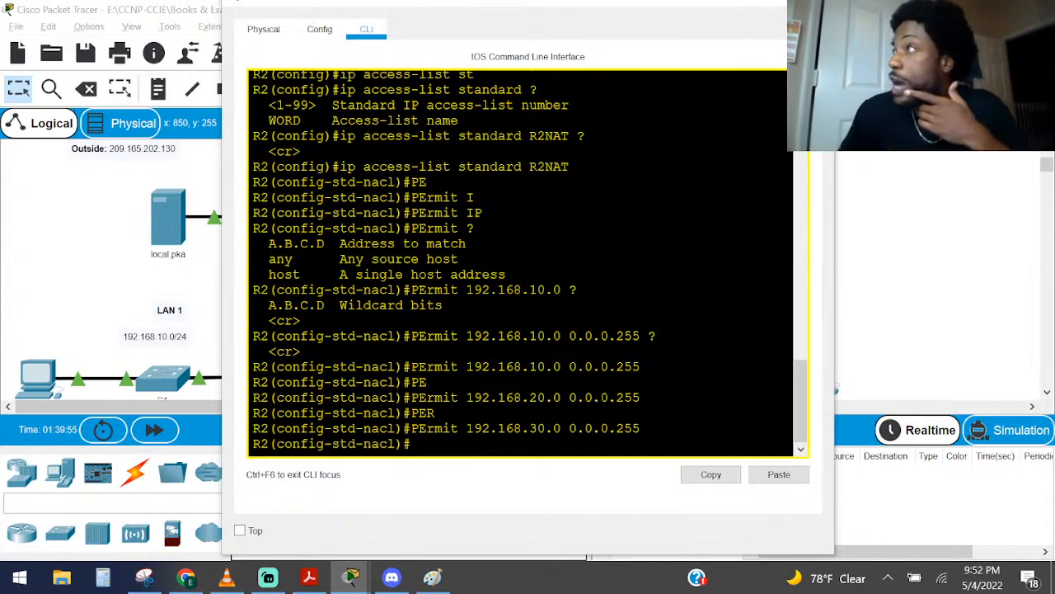
Switch to NAT.pdf in Adobe Acrobat Reader and examine the ip nat pool syntax under Dynamic Source Translation
click(309, 577)
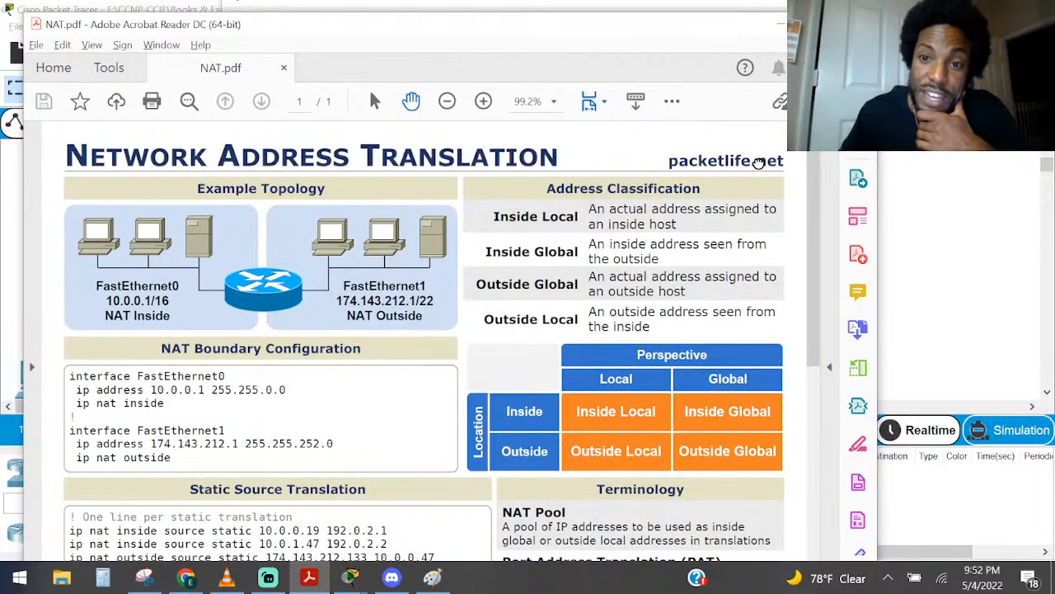
scroll(132, 404, down, 6)
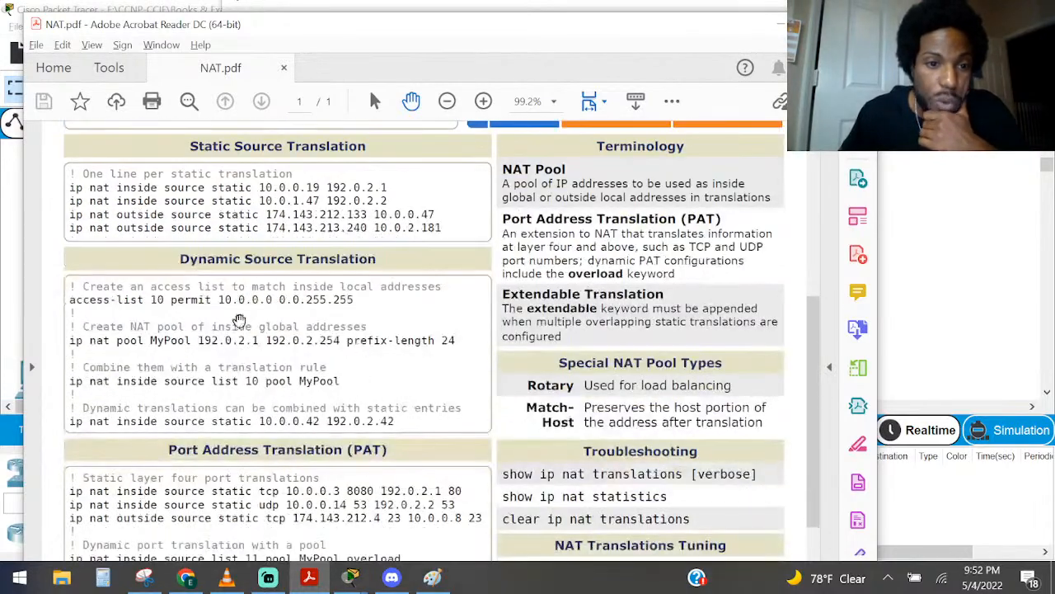
scroll(198, 330, down, 3)
scroll(206, 371, up, 2)
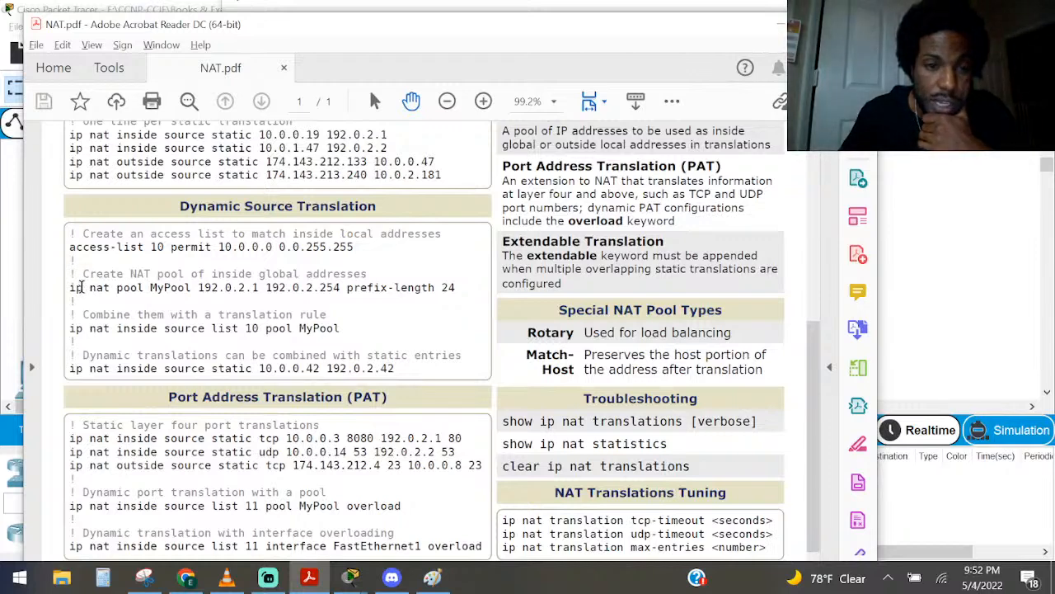
drag(81, 287, 170, 297)
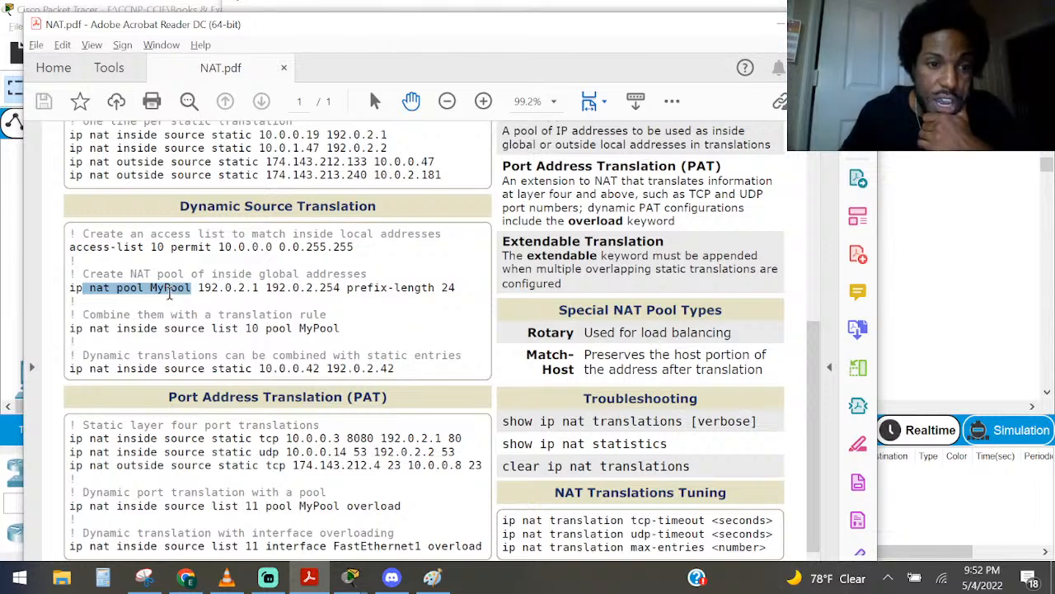
drag(169, 294, 213, 290)
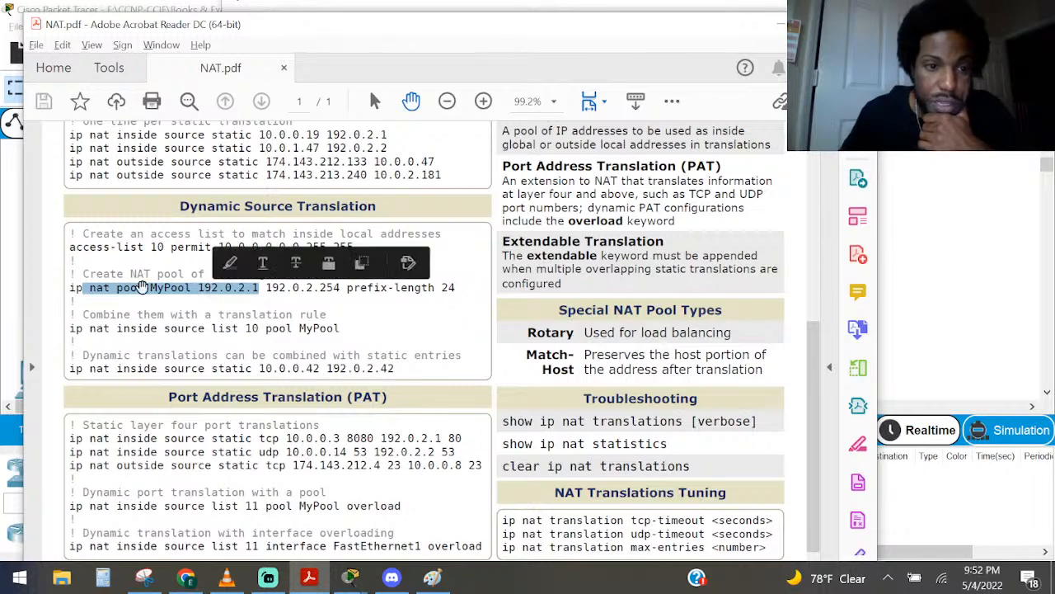
click(143, 289)
drag(184, 287, 347, 289)
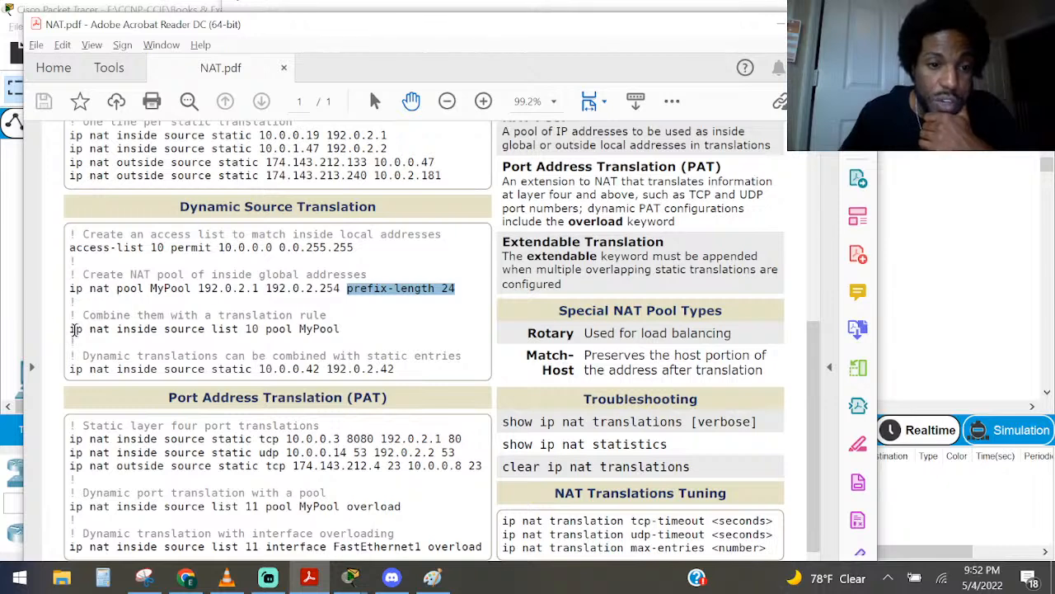
Examine the example translation rule linking the access list to the pool, plus the static entry combined with dynamic translation
drag(73, 329, 299, 327)
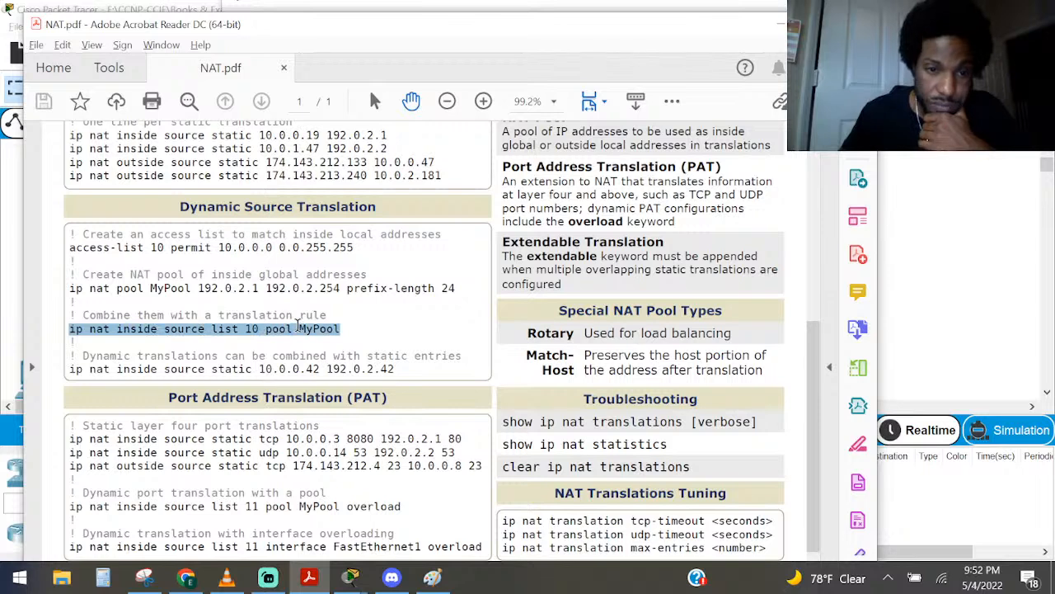
drag(82, 288, 422, 285)
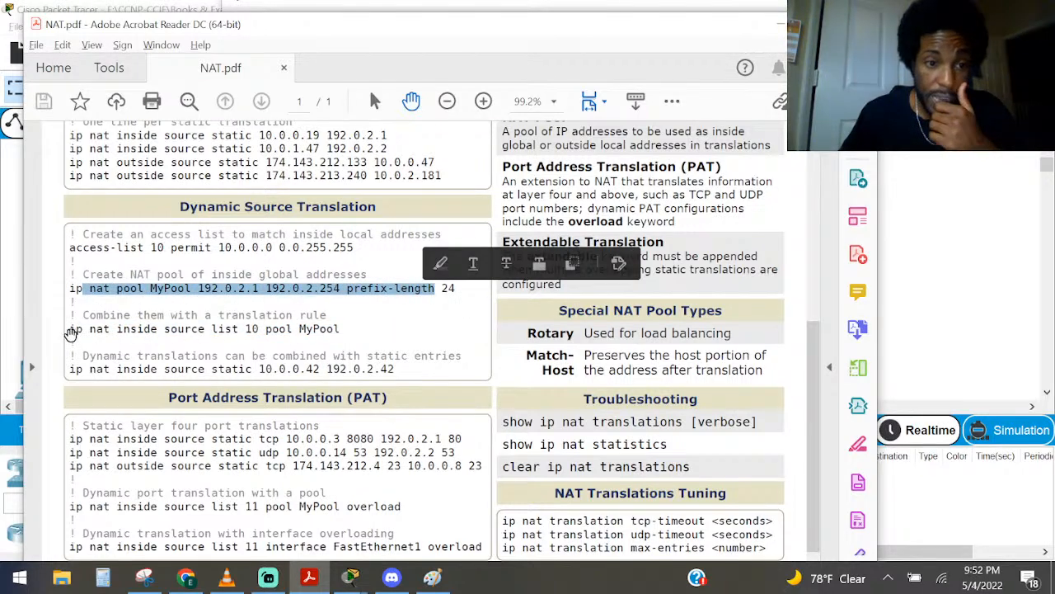
drag(72, 330, 353, 325)
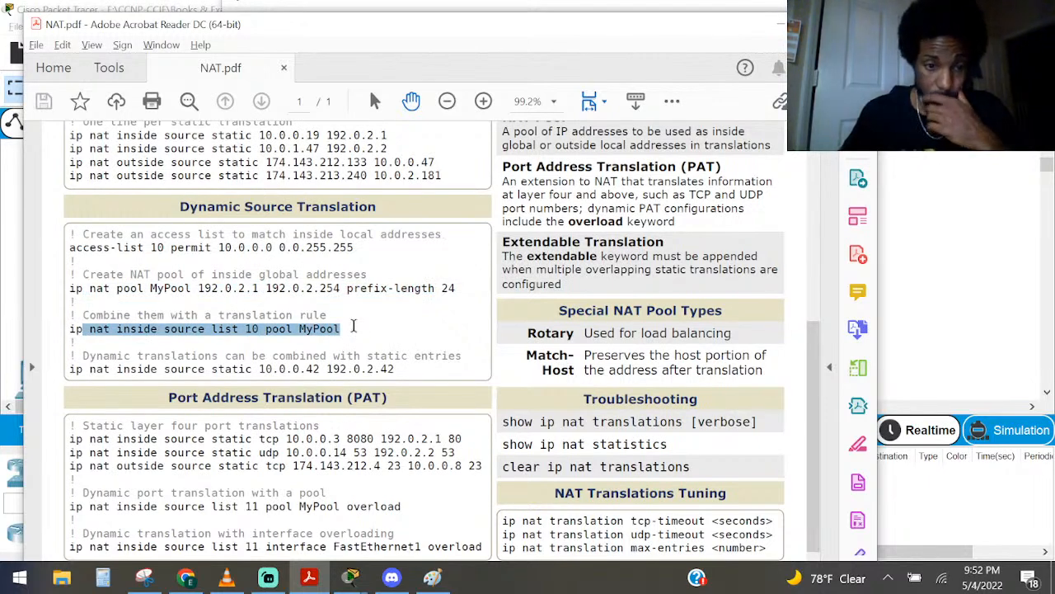
click(353, 326)
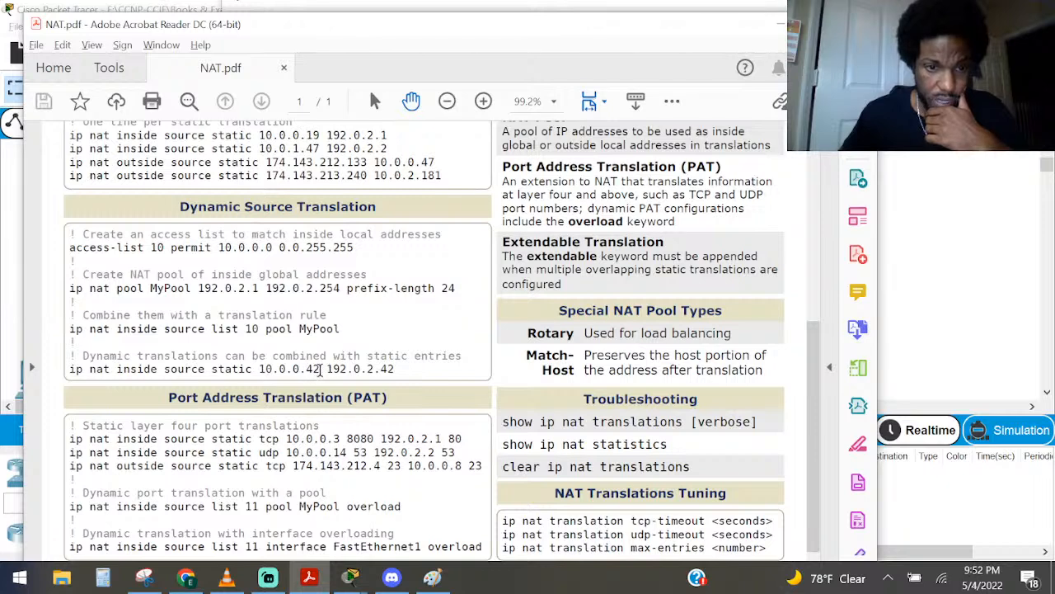
drag(320, 369, 262, 368)
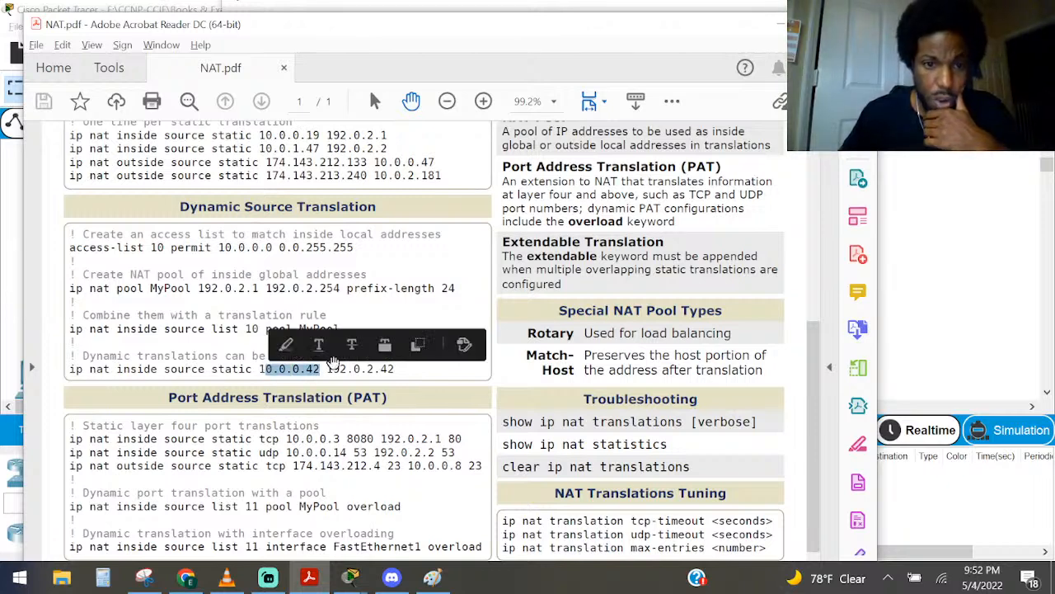
click(377, 368)
drag(367, 359, 105, 371)
click(104, 370)
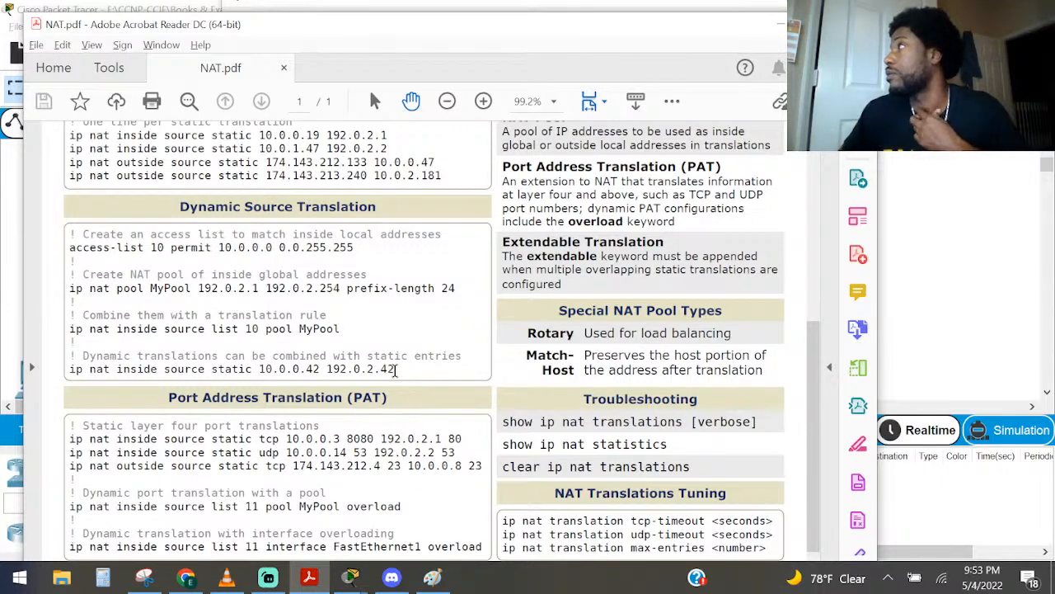
double_click(387, 370)
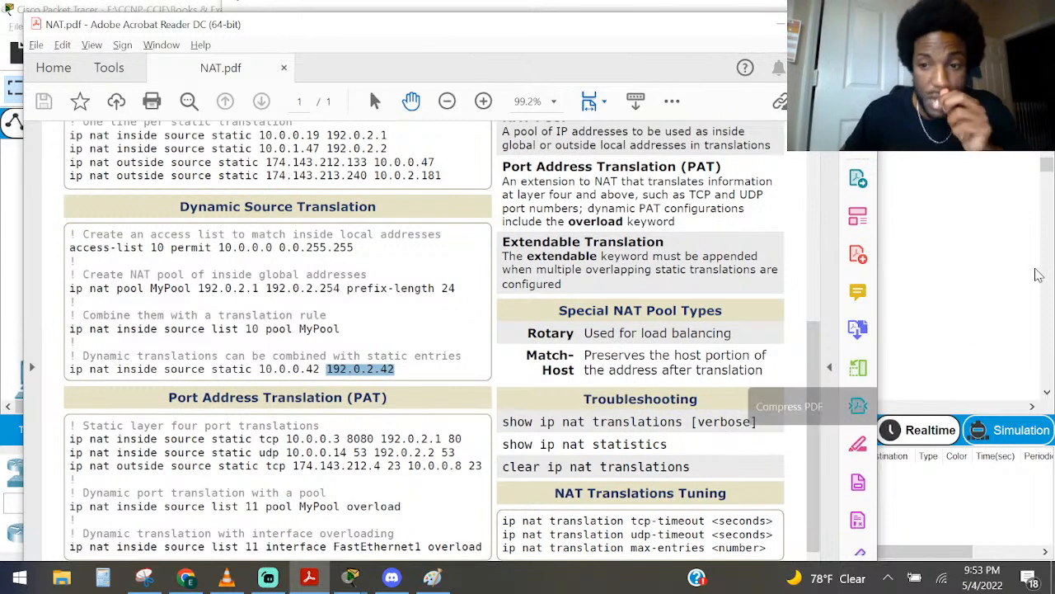
Return to R2's command line in Packet Tracer and exit access list and global configuration modes to privileged EXEC mode
click(971, 300)
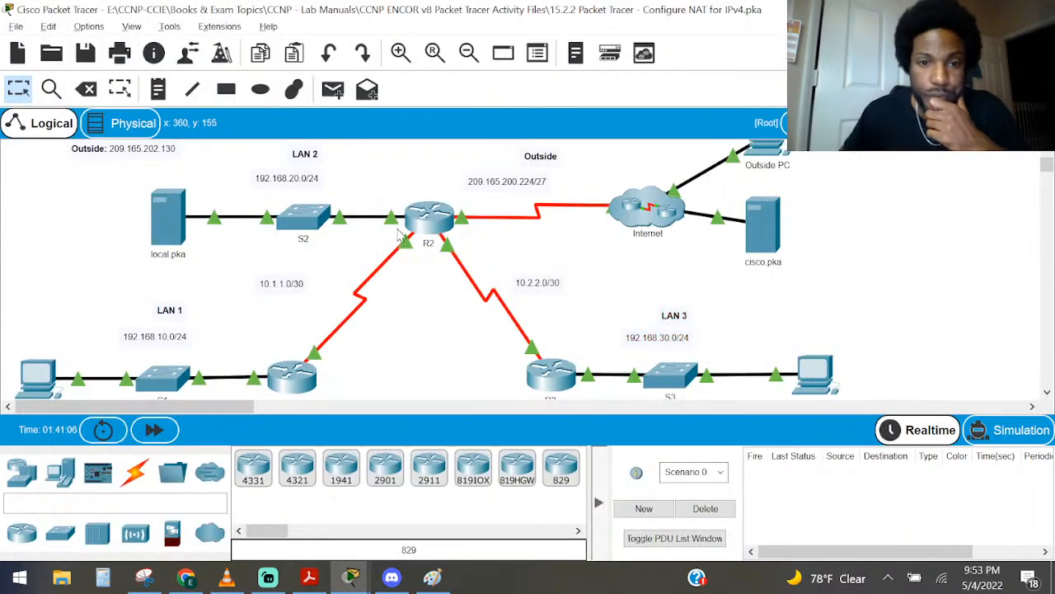
click(426, 216)
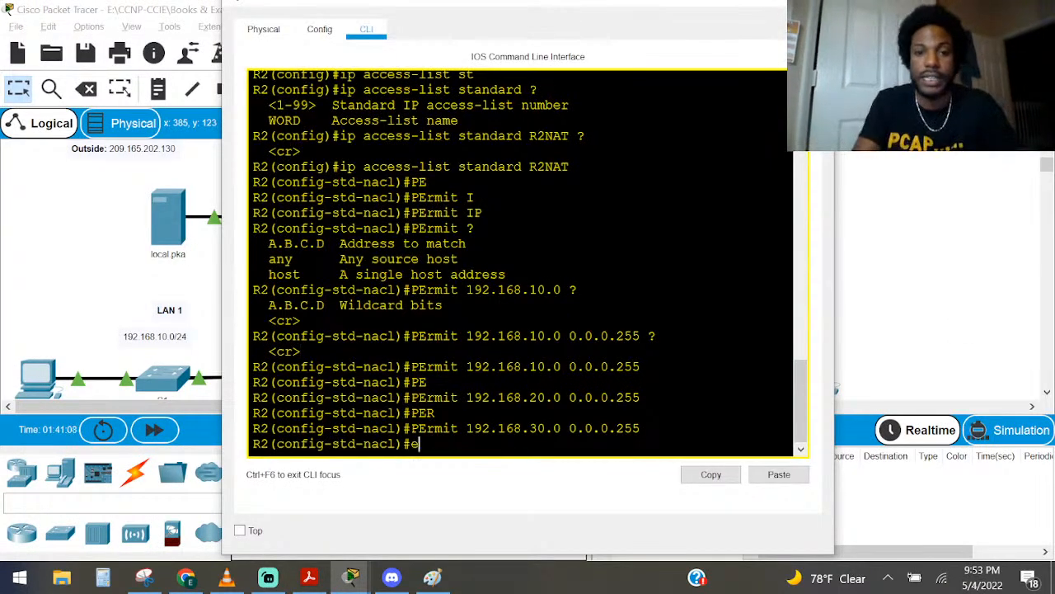
text(ex)
key(Return)
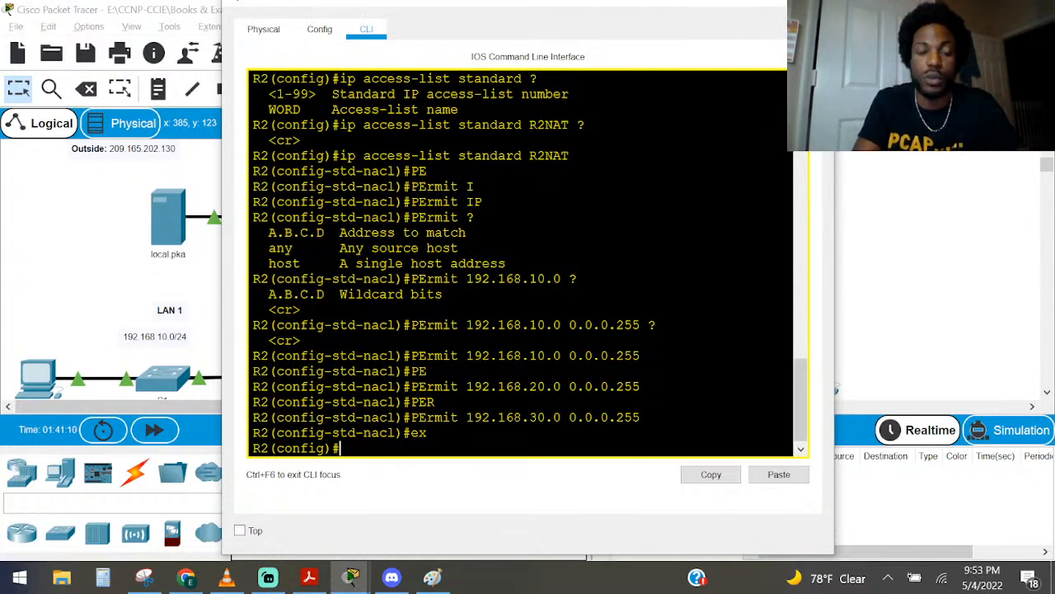
text(e)
key(Return)
text(exit)
key(Return)
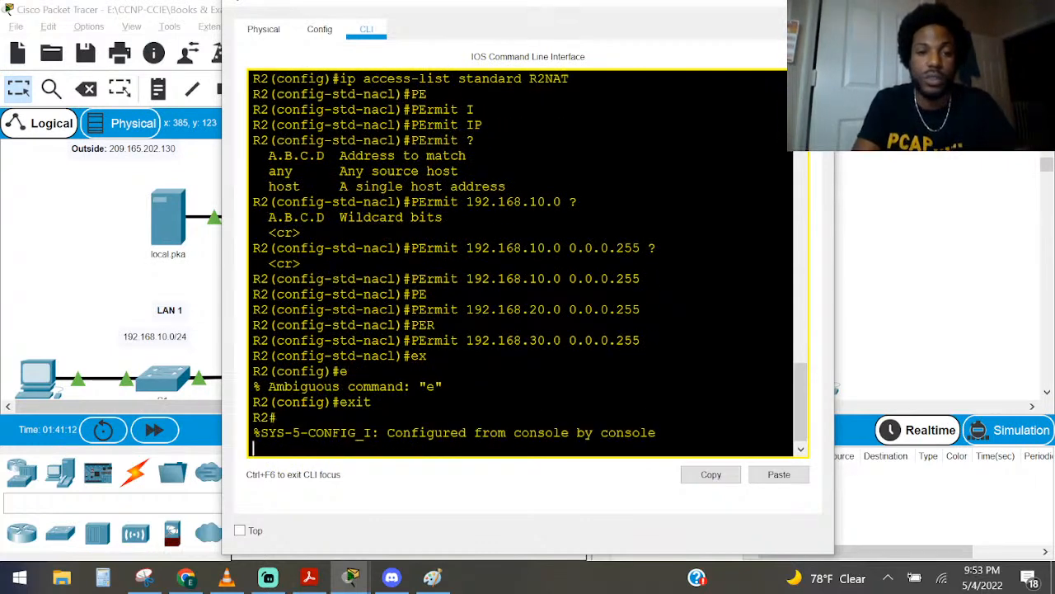
Display R2's configured IP access lists with show ip access-lists to verify the R2NAT entries
key(Return)
key(Return)
key(Return)
key(Return)
text(sho ip a)
key(Tab)
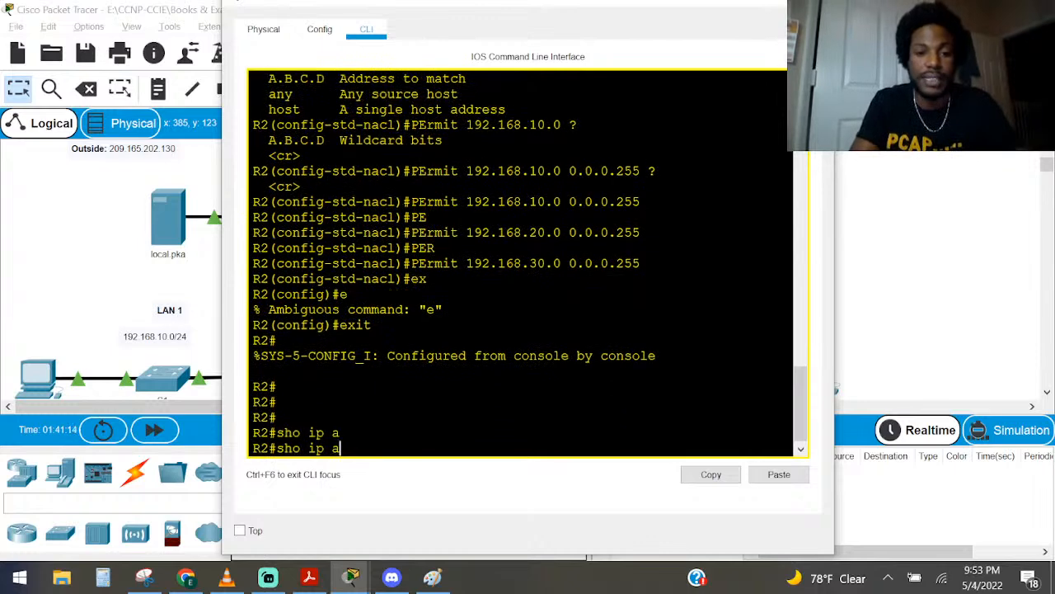
text(c)
key(Tab)
key(Return)
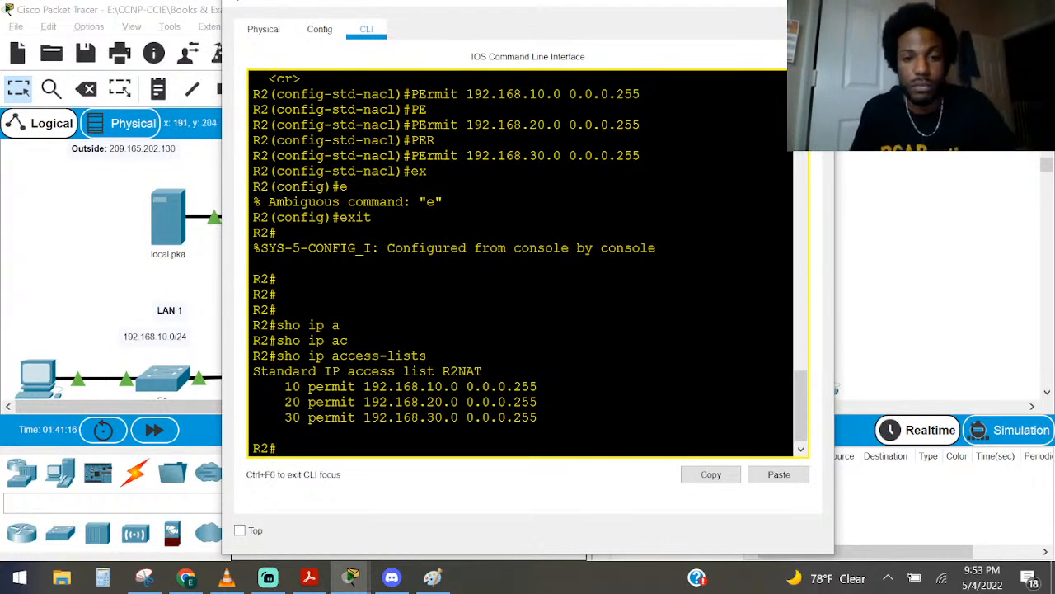
Enter global configuration mode on R2 and start an ip command
drag(538, 417, 252, 381)
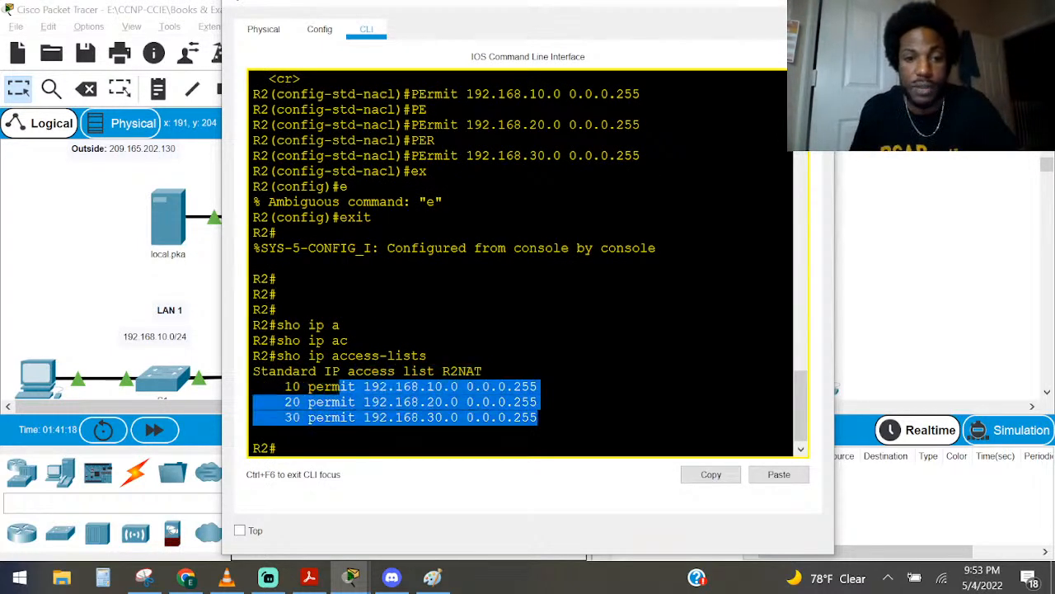
click(436, 356)
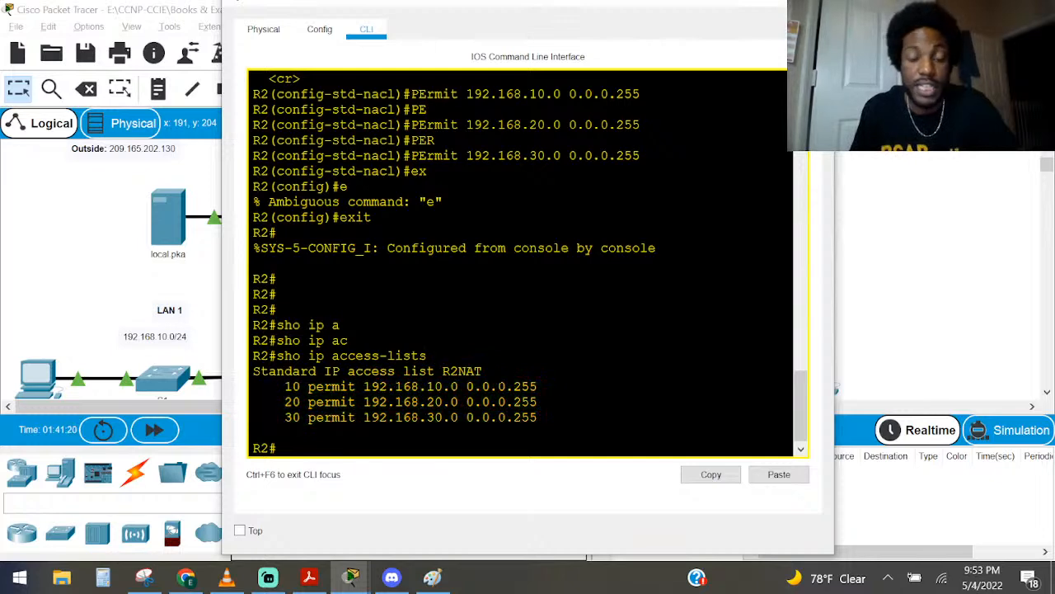
text(conf)
key(Tab)
text(t)
key(Tab)
key(Return)
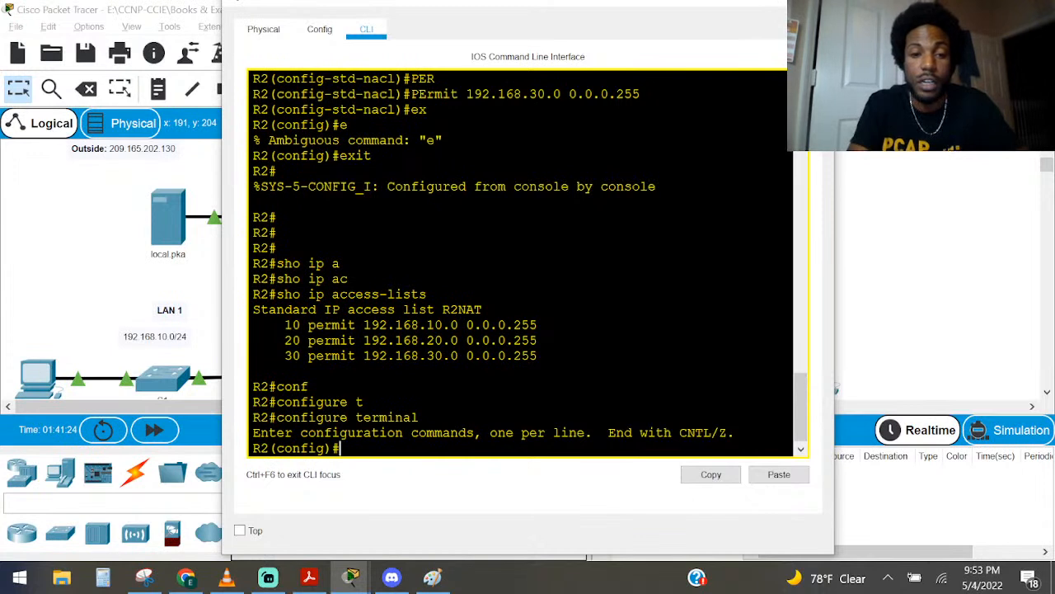
text(ip)
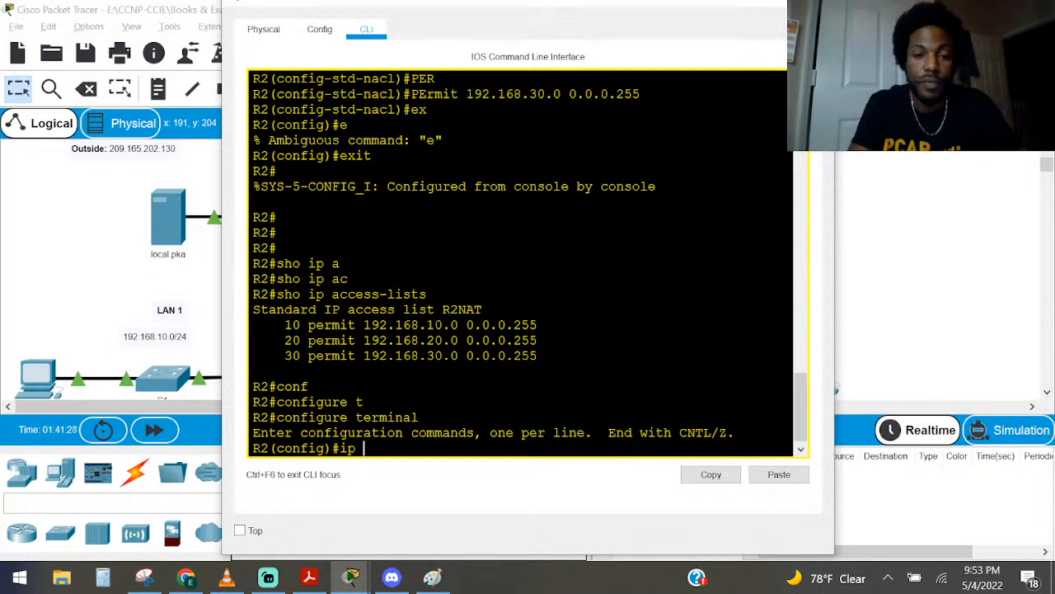
text( na)
key(Tab)
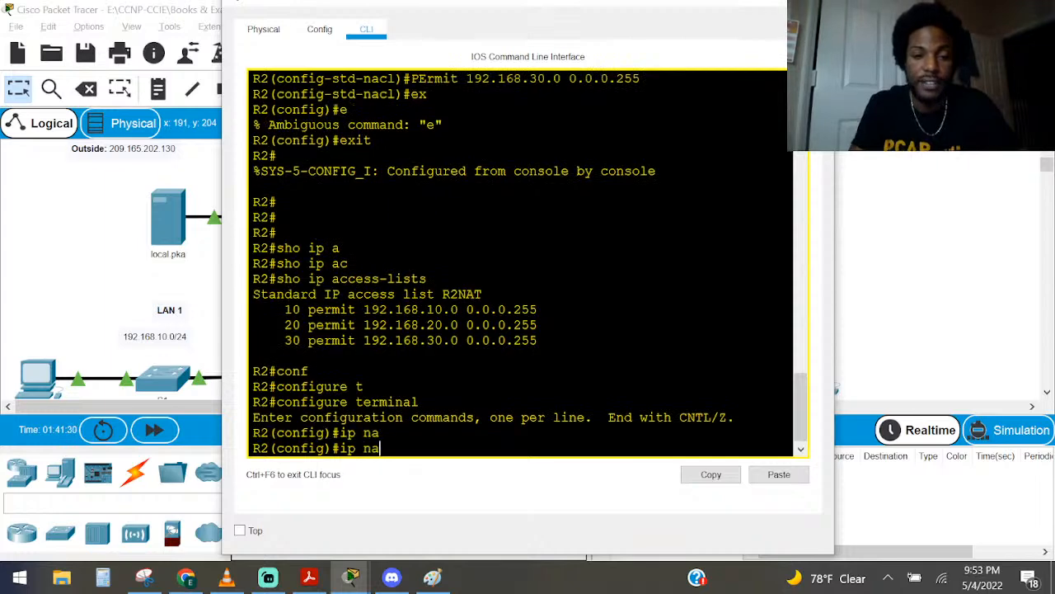
text(t)
key(Tab)
key(BackSpace)
key(BackSpace)
key(BackSpace)
text(sou)
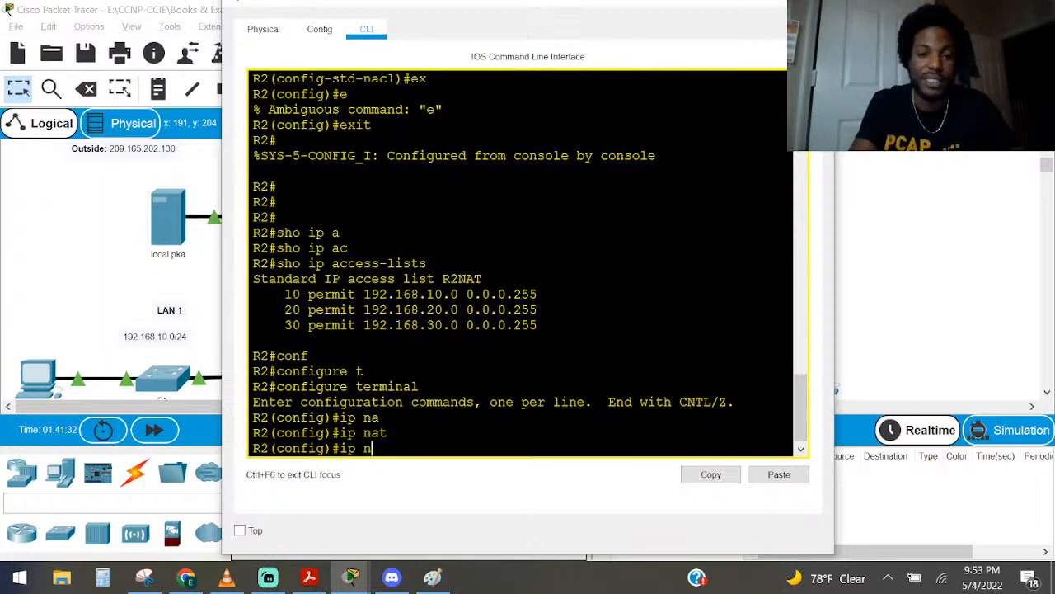
key(Tab)
key(BackSpace)
key(BackSpace)
key(BackSpace)
key(alt+Tab)
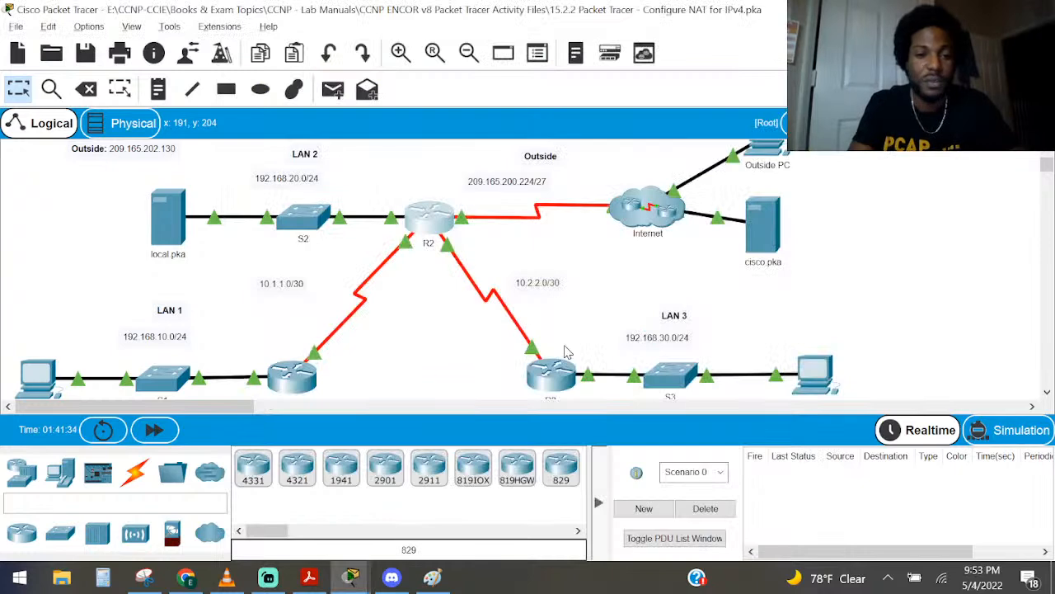
key(alt+Tab)
List the available ip subcommands with context help, extend the command to ip nat, and list its options
text(?)
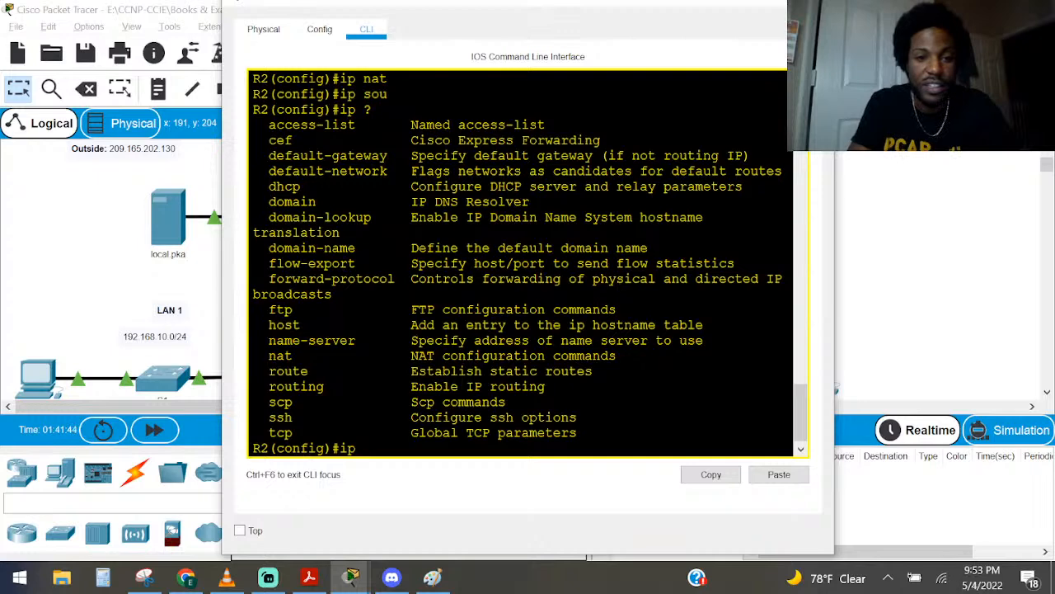
text(na)
key(Tab)
text(t)
key(Tab)
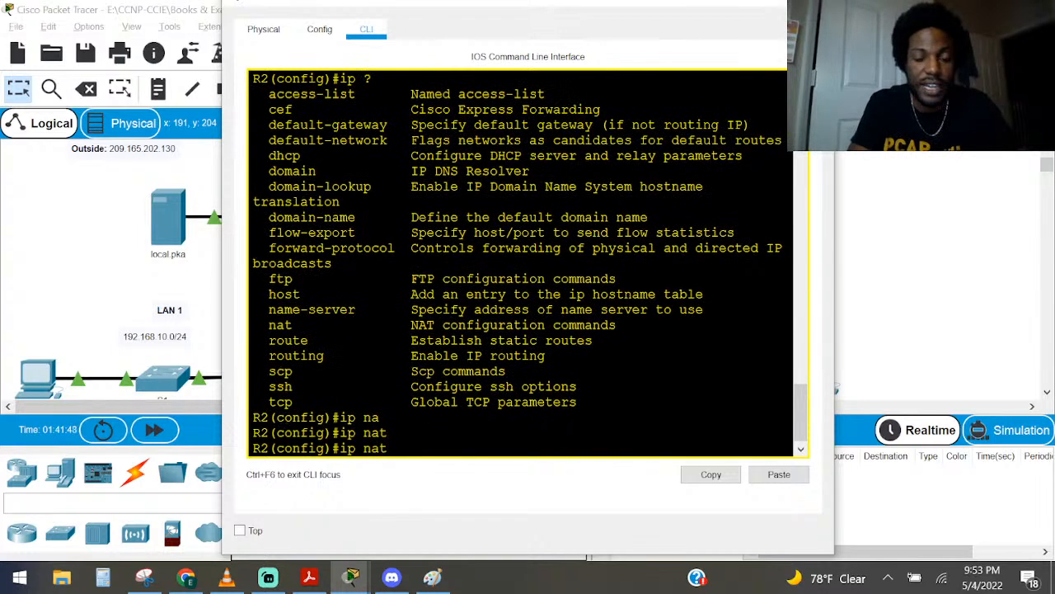
Try the inside keyword after ip nat, show its context help, and remove the keyword again
text(?)
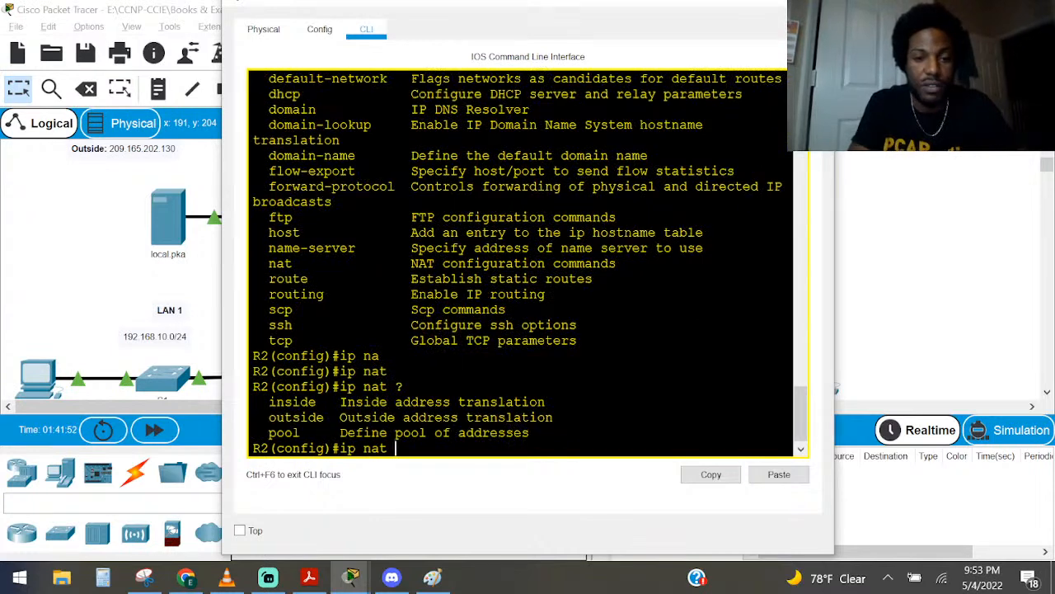
text(in)
key(Tab)
text(?)
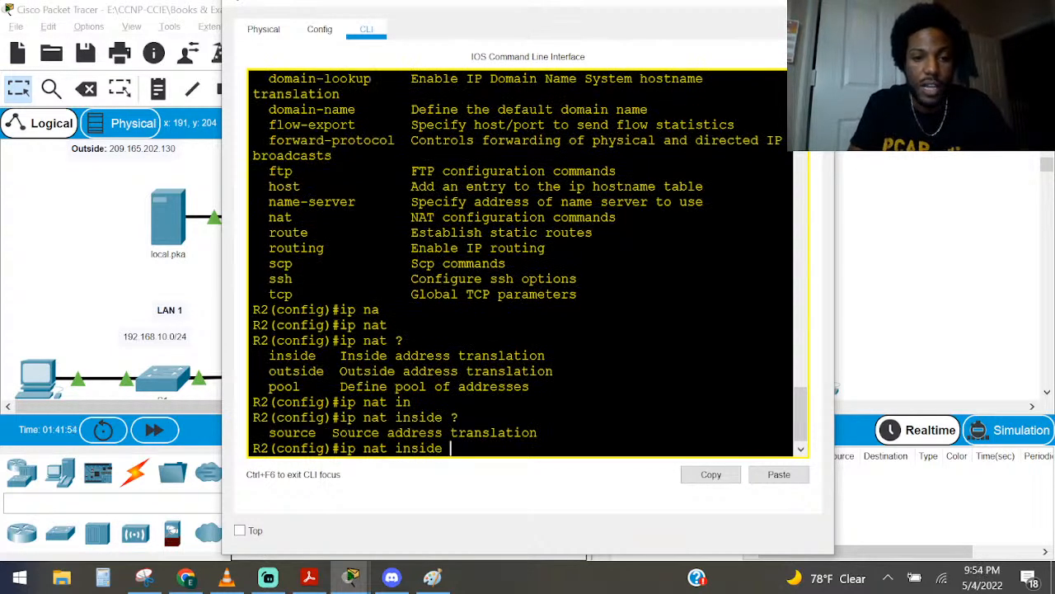
key(BackSpace)
key(BackSpace)
key(BackSpace)
key(BackSpace)
key(BackSpace)
key(BackSpace)
key(BackSpace)
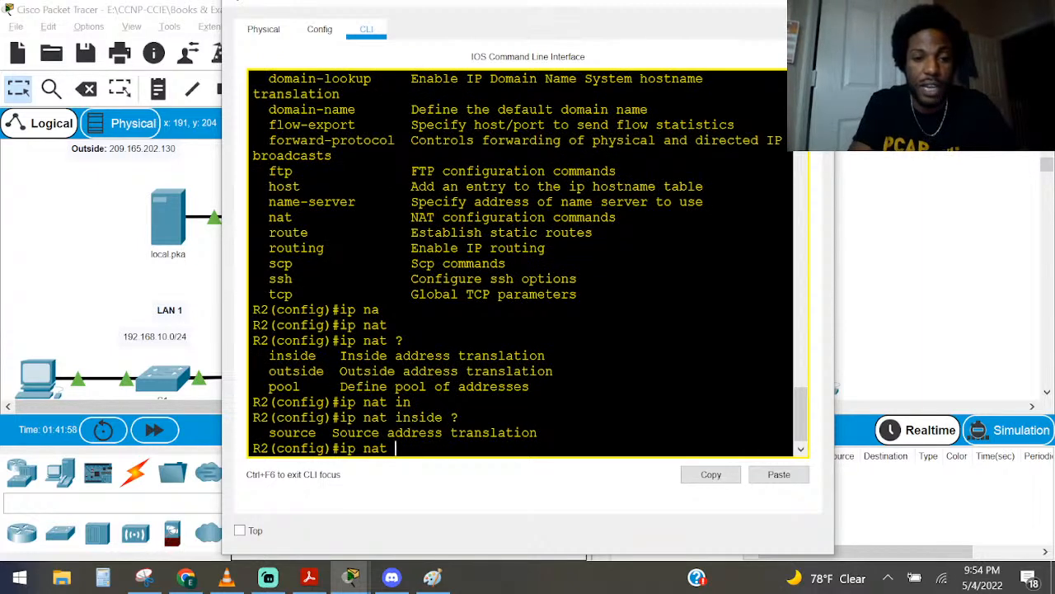
Extend the command to ip nat pool with the pool name R2POOL, using context help for the arguments
text(po)
key(Tab)
text(?)
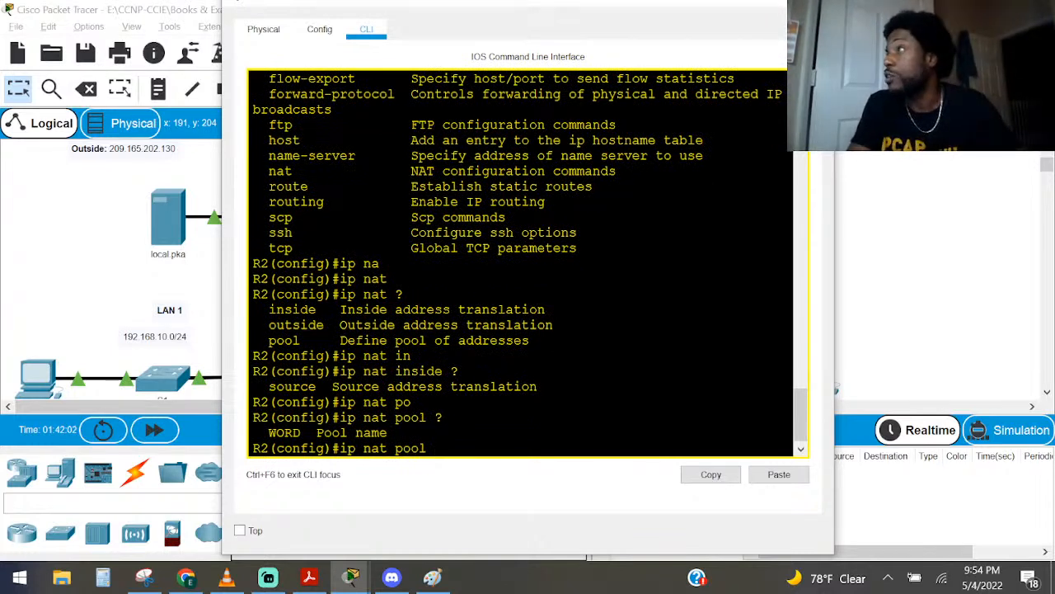
key(Caps_Lock)
text(R2)
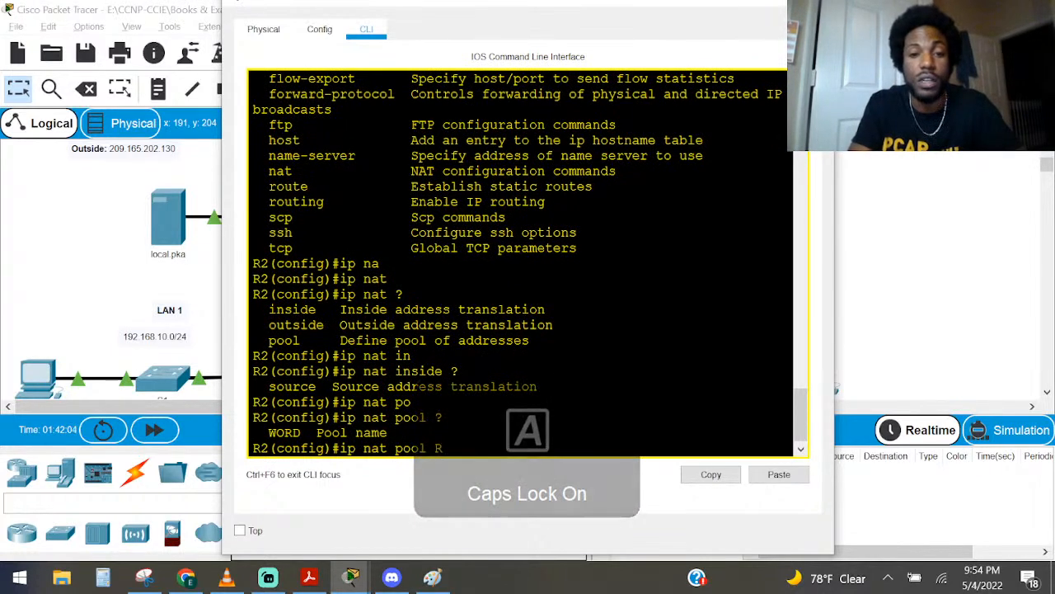
text(POOL ?)
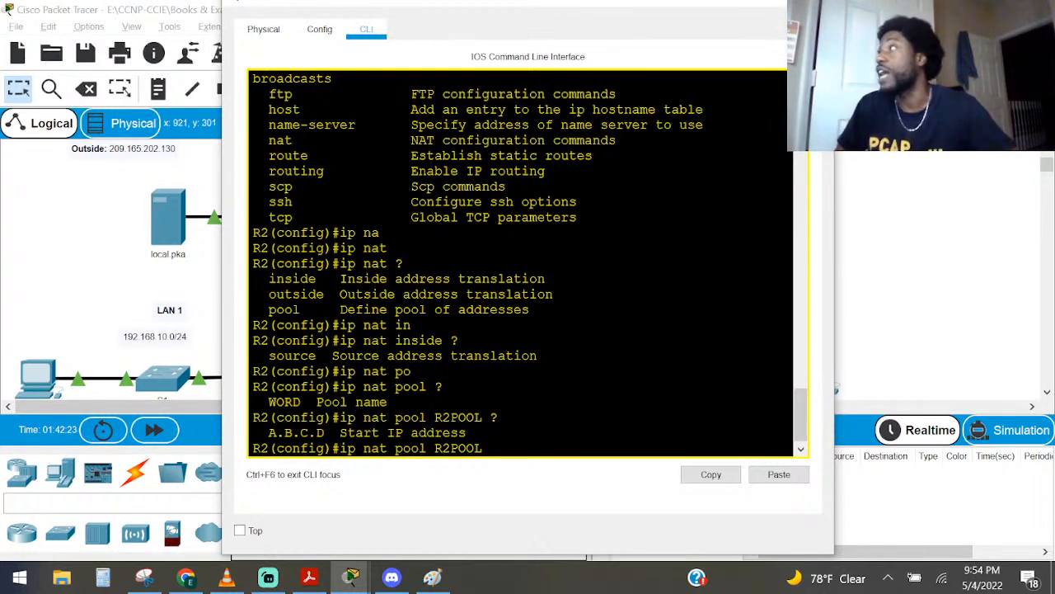
Examine the PT Activity instructions for the R2POOL address requirement and for configuring NAT with the ACL and pool
drag(1054, 376, 585, 111)
scroll(606, 216, down, 5)
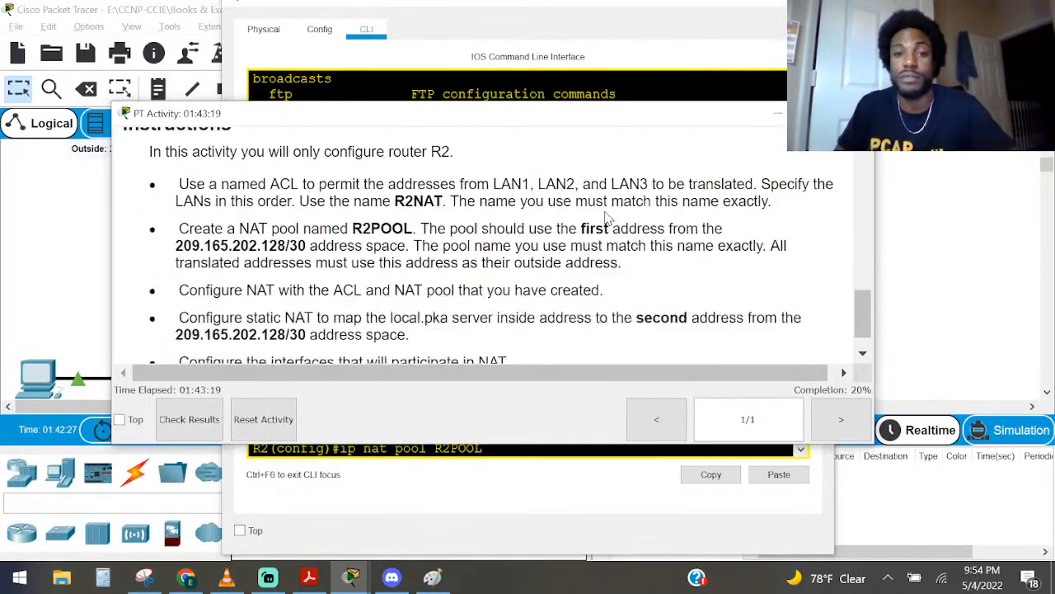
scroll(606, 216, down, 1)
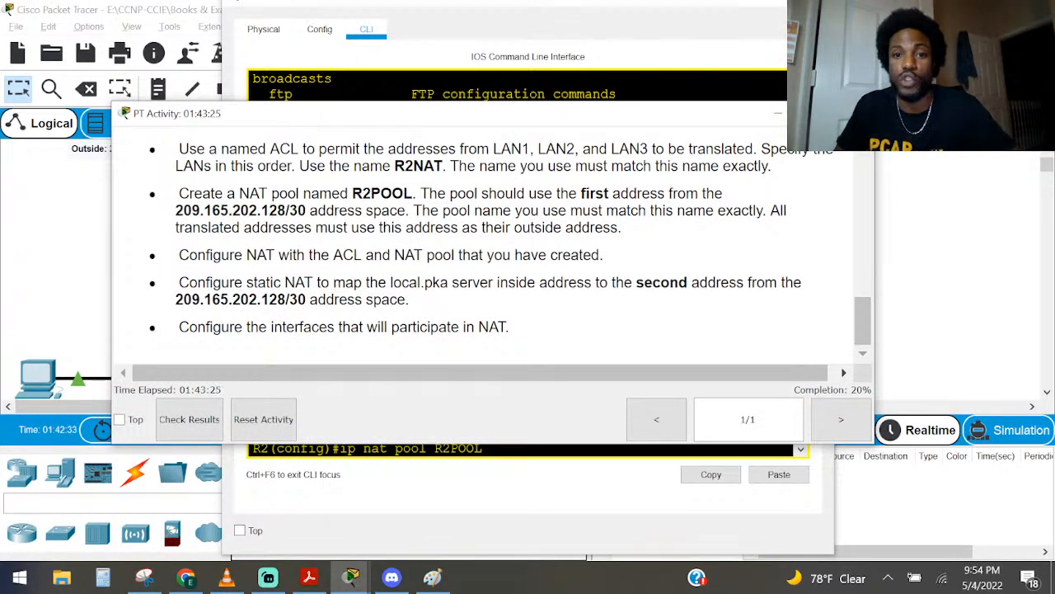
mouse_move(412, 193)
mouse_down()
mouse_move(343, 228)
mouse_move(406, 210)
mouse_up()
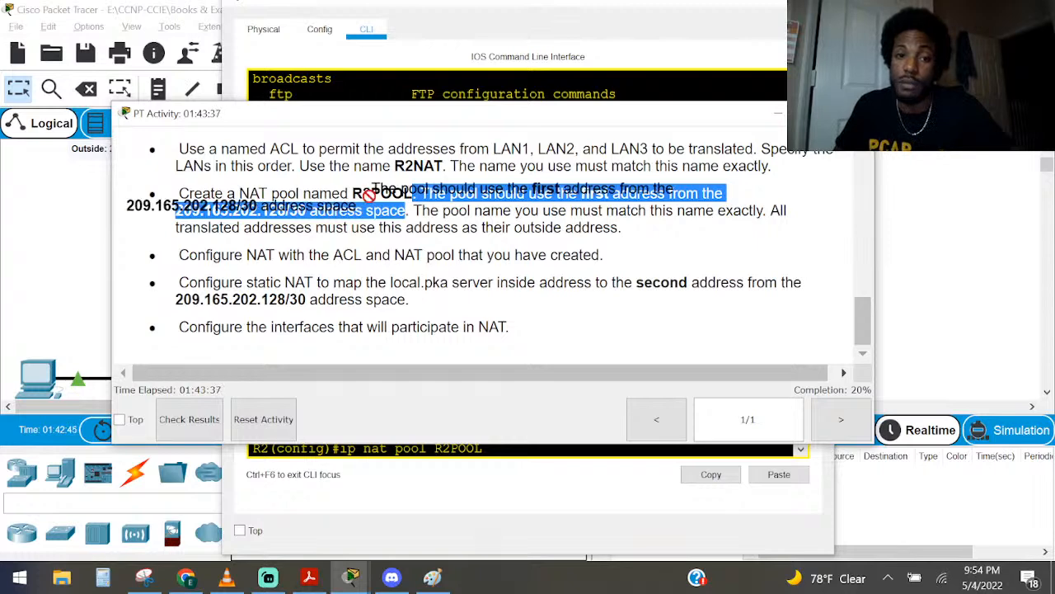
drag(331, 193, 412, 193)
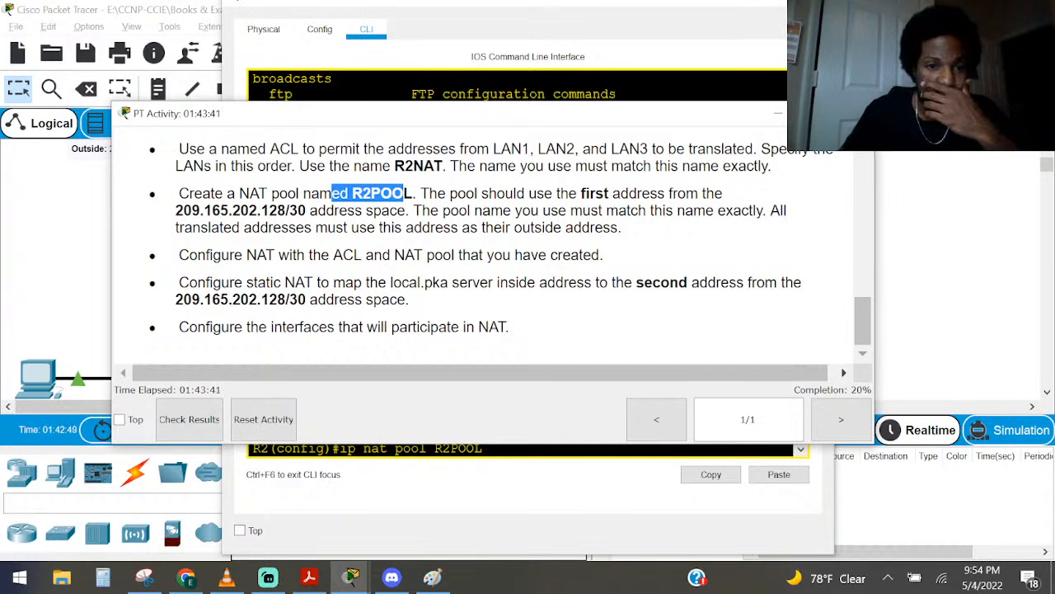
click(201, 278)
drag(196, 255, 614, 259)
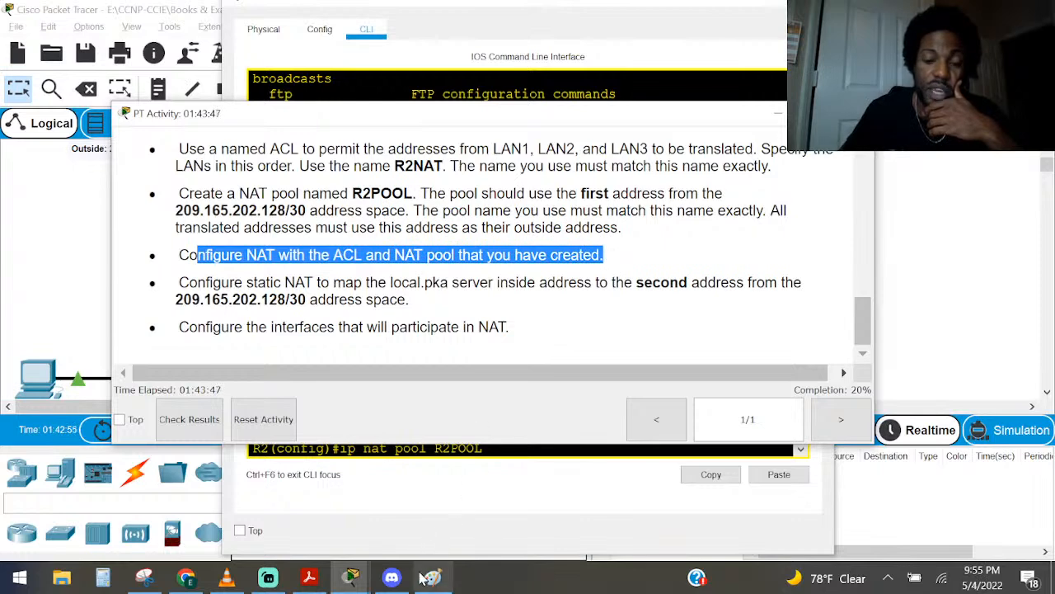
click(781, 114)
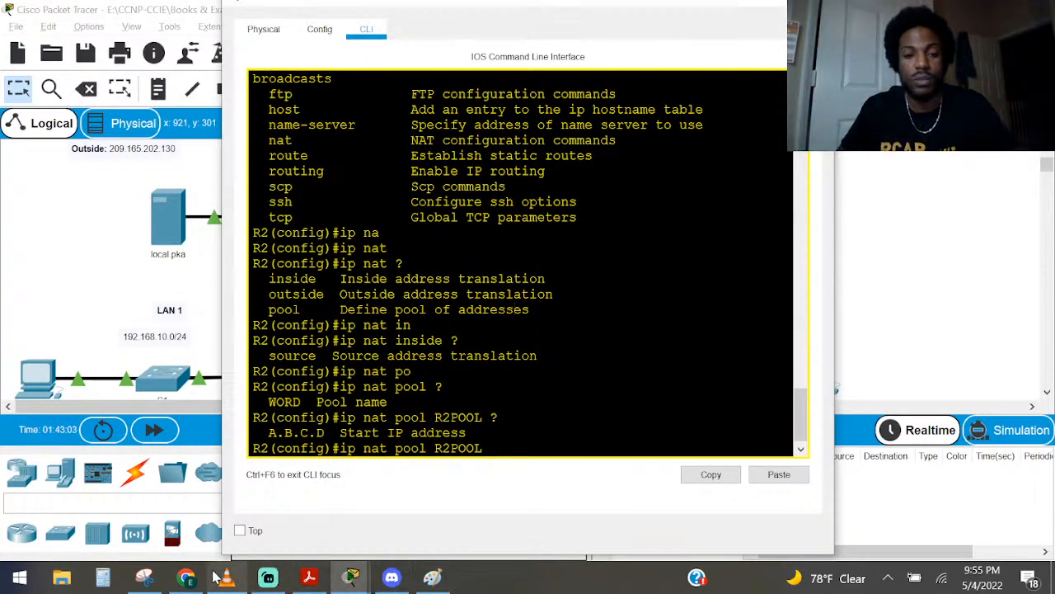
mouse_move(346, 577)
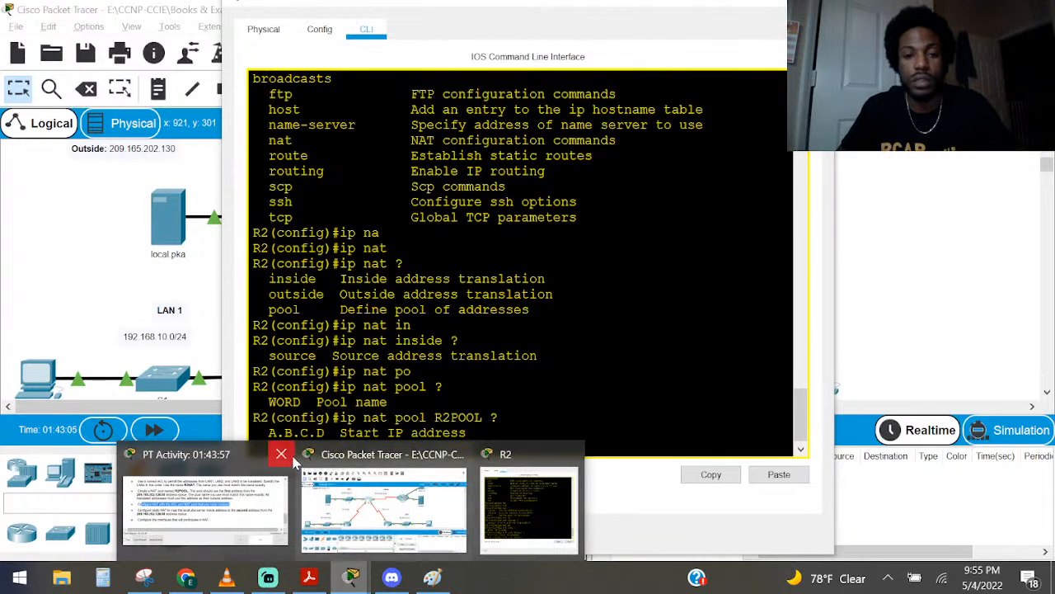
click(266, 467)
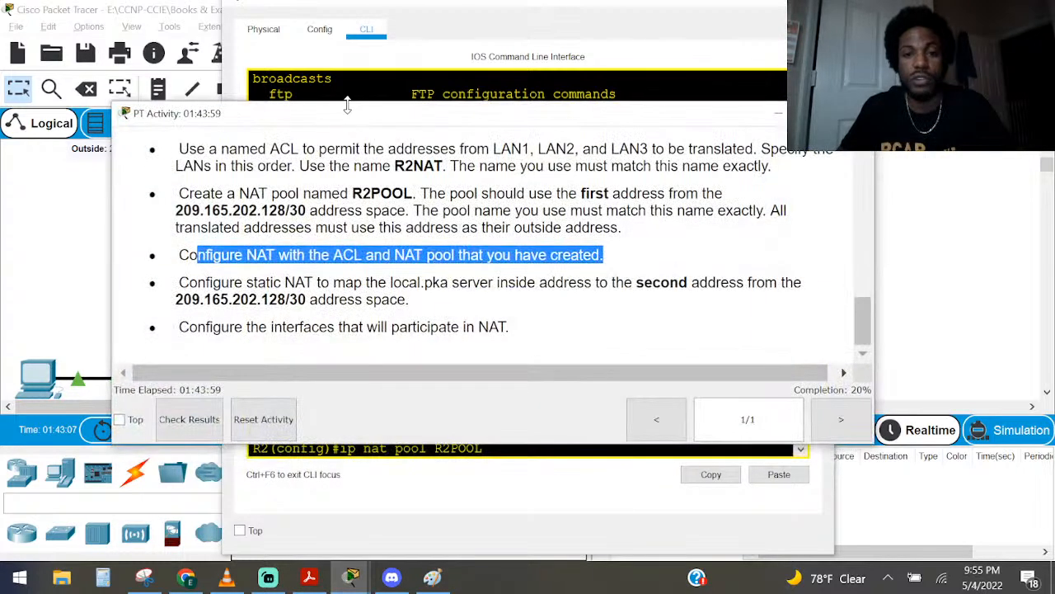
drag(351, 114, 1054, 216)
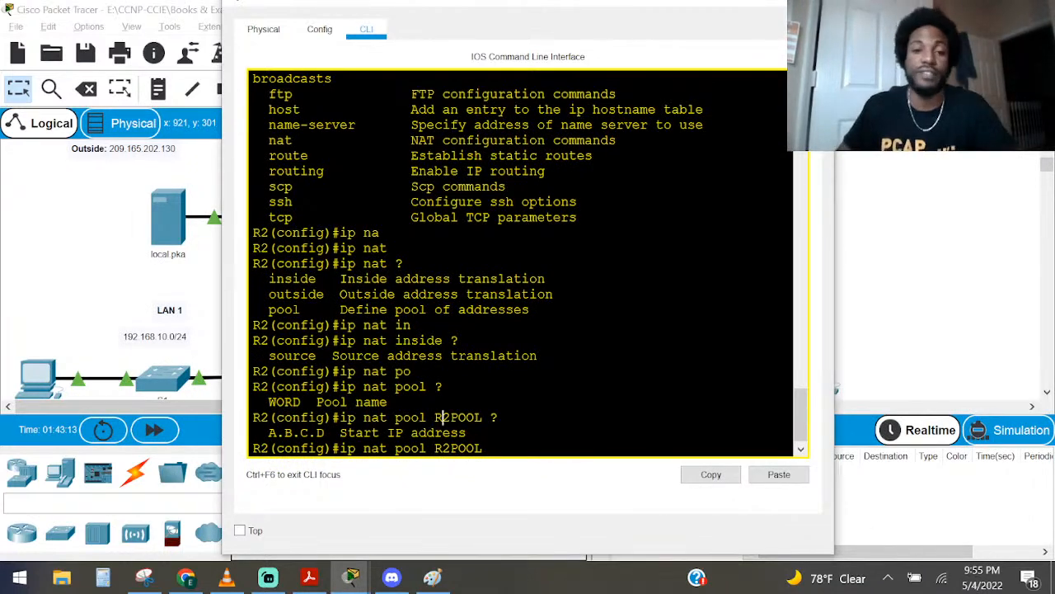
Enter 209.165.202.129 as the start address of R2POOL and show context help for the following argument
text(20)
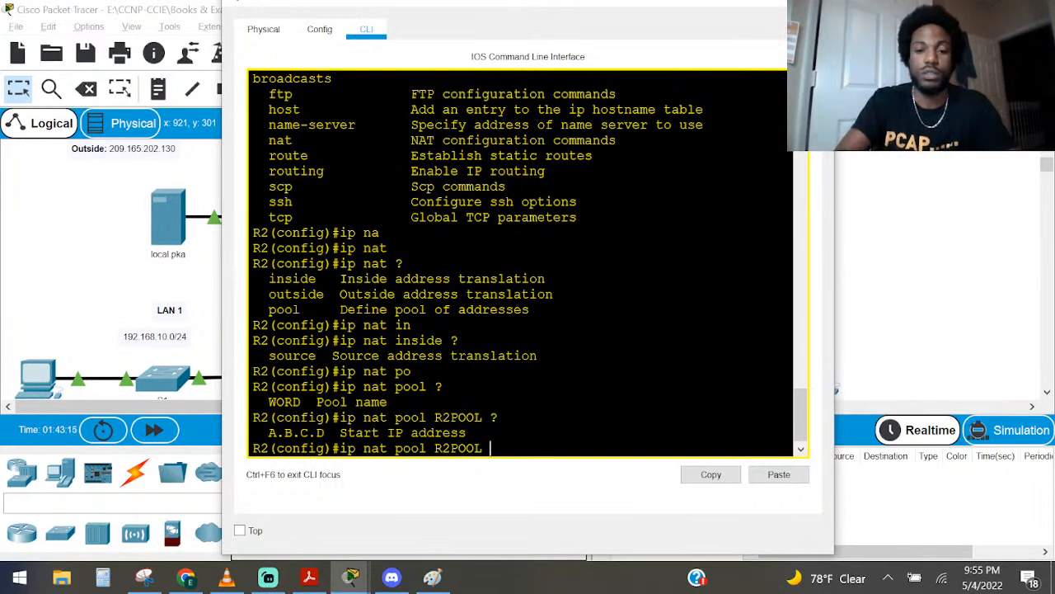
text(9)
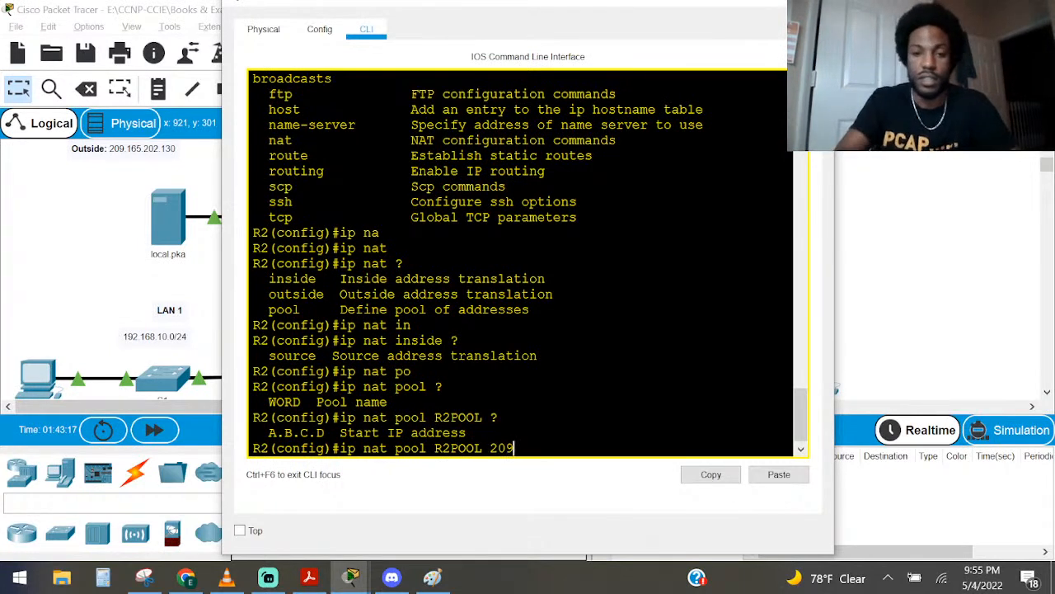
text(.165.)
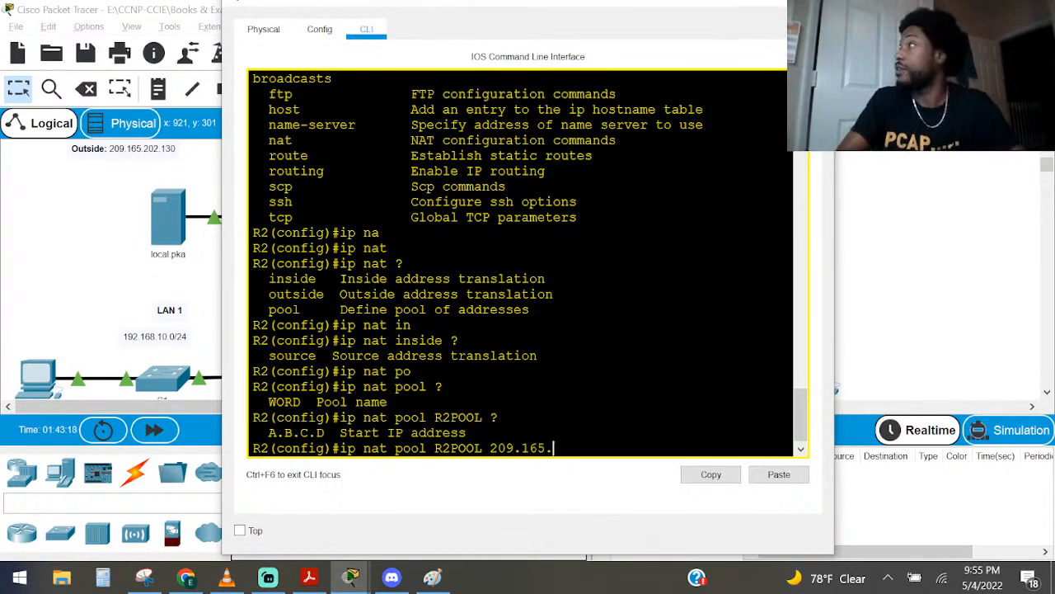
text(202.1)
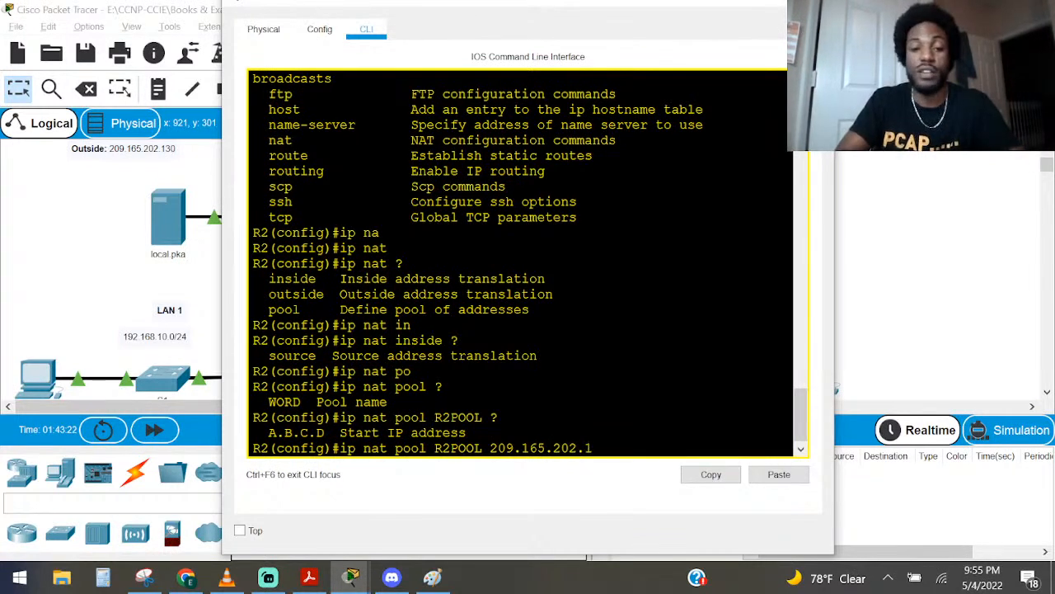
text(29)
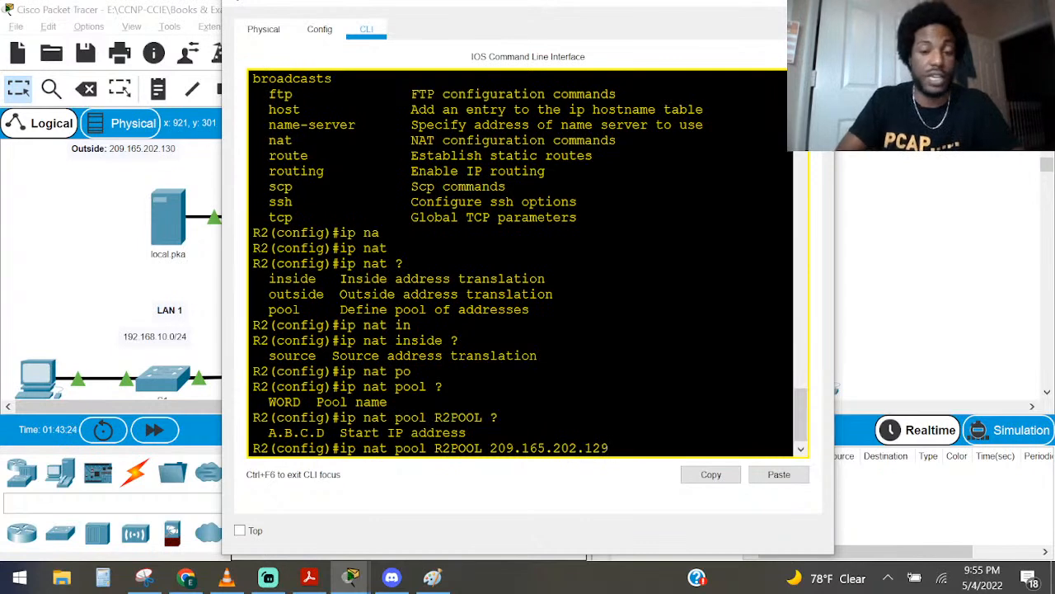
text( ?)
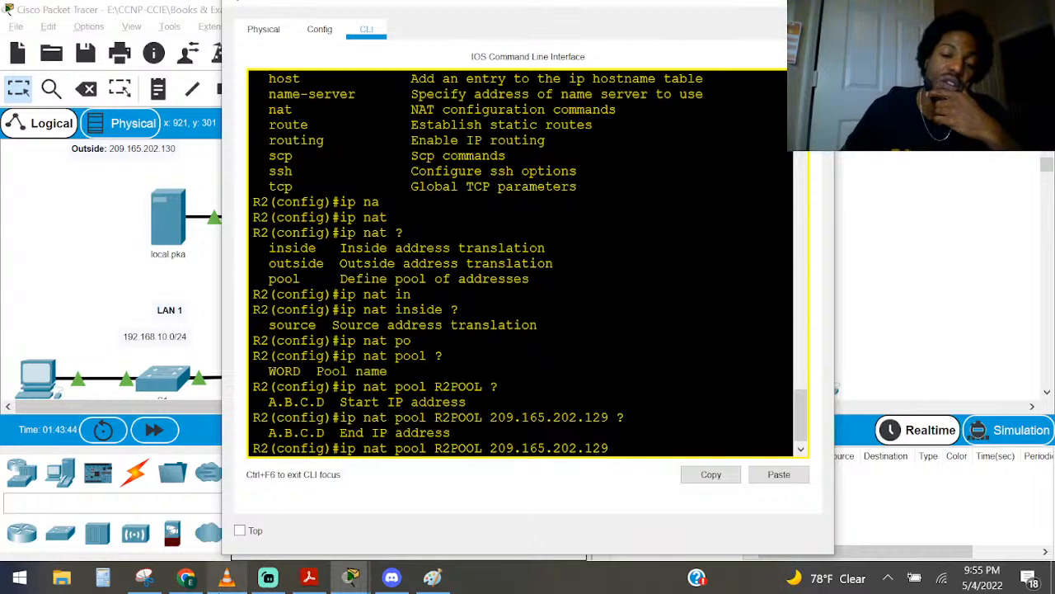
Enter 209.165.202.130 as the end address of R2POOL and show context help for the following argument
mouse_move(373, 584)
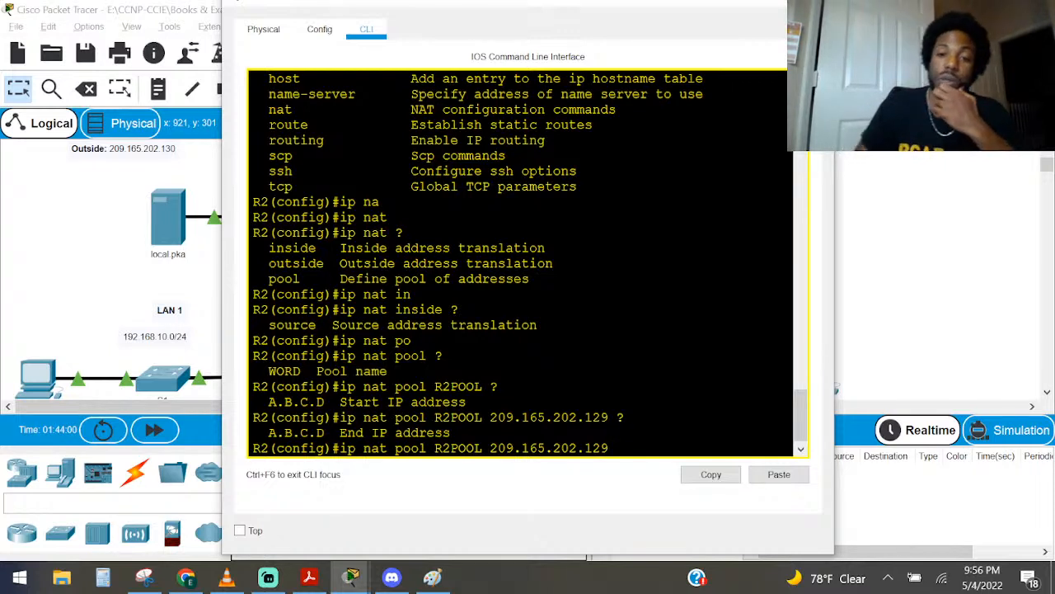
text(209.)
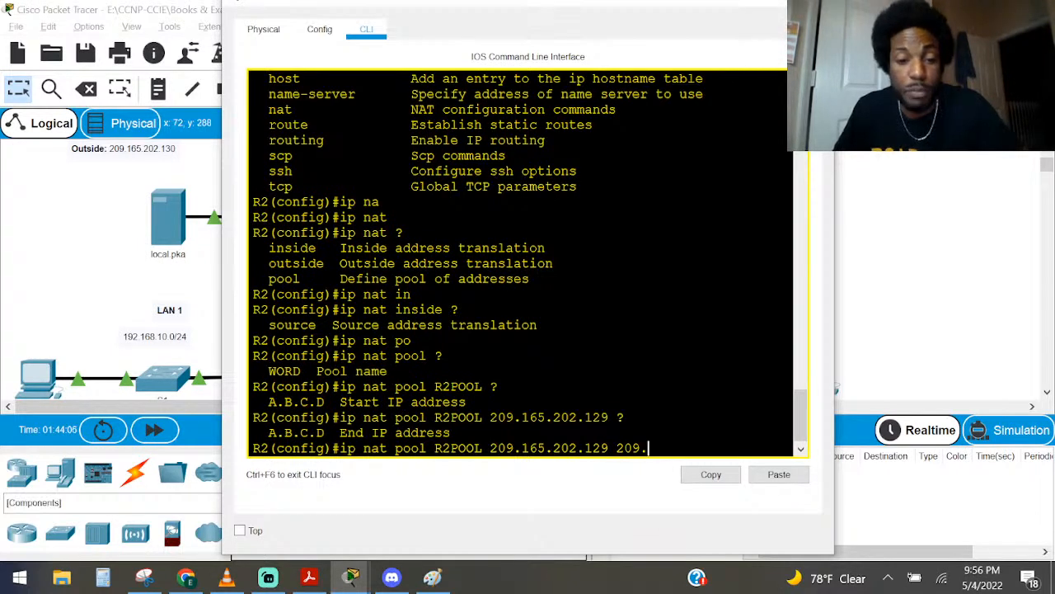
click(257, 536)
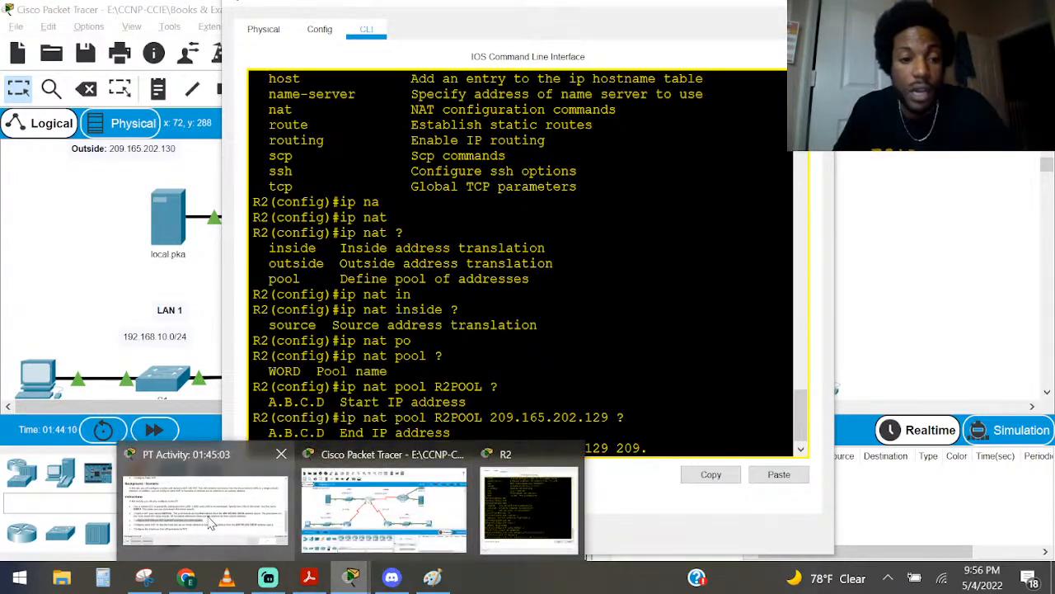
mouse_move(207, 525)
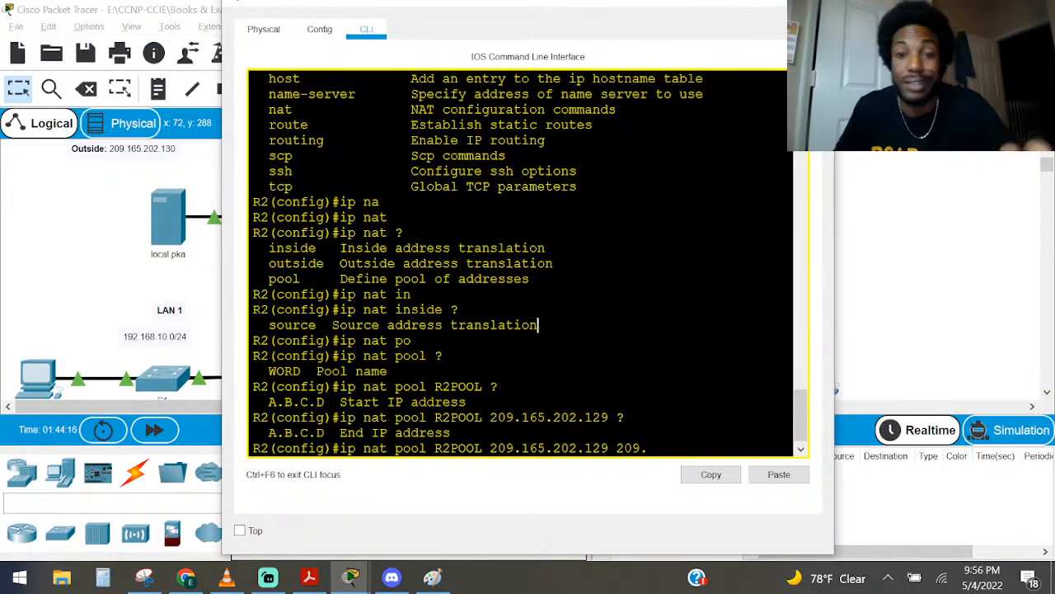
text(165.)
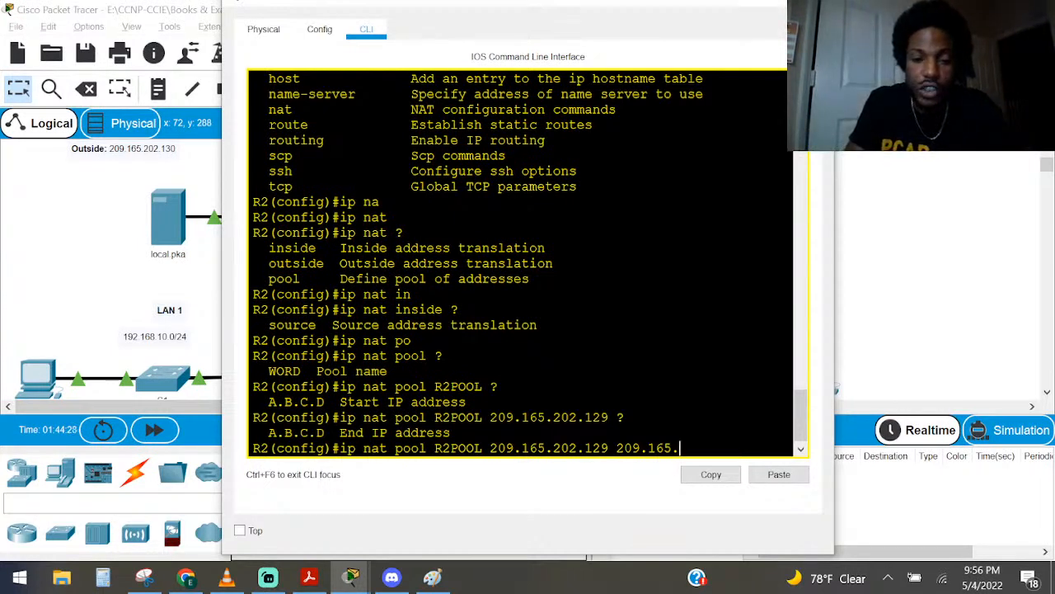
text(202.1)
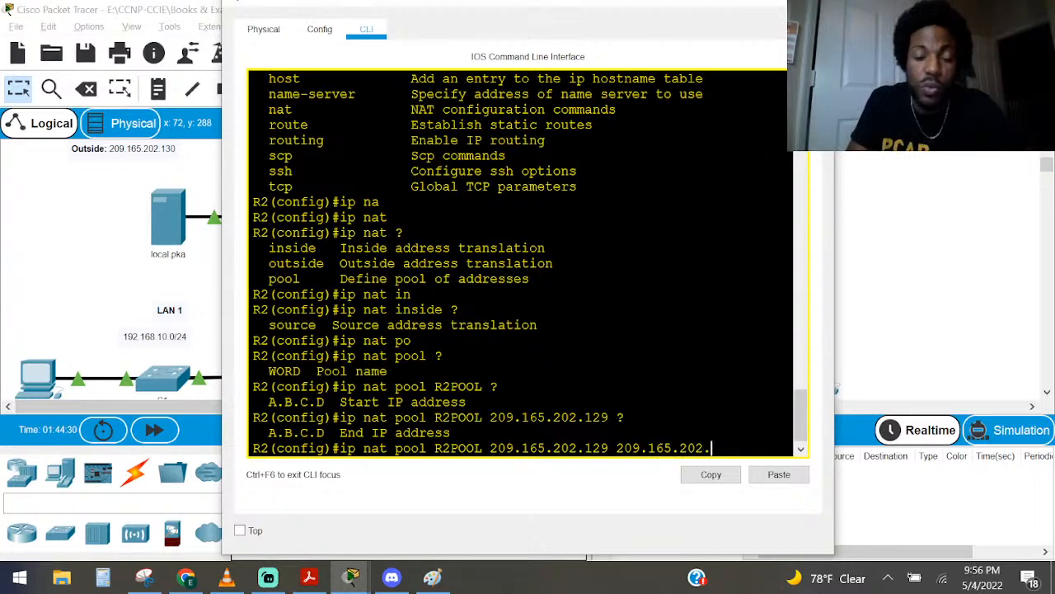
text(30 )
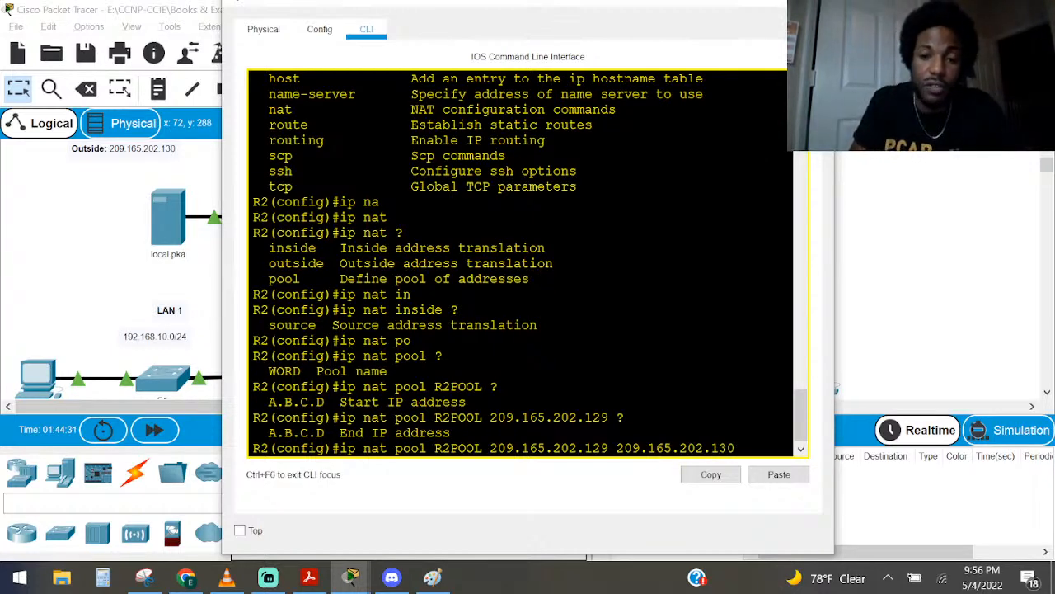
text(?)
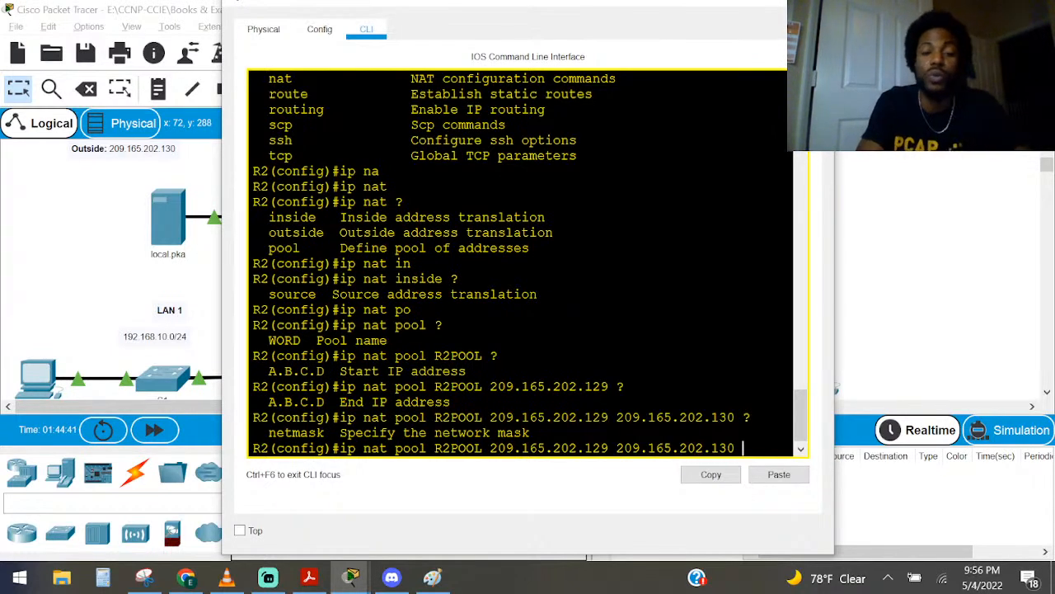
Add the netmask 255.255.255.252 to the R2POOL command, using context help for the arguments, and run the command
text(N)
key(Tab)
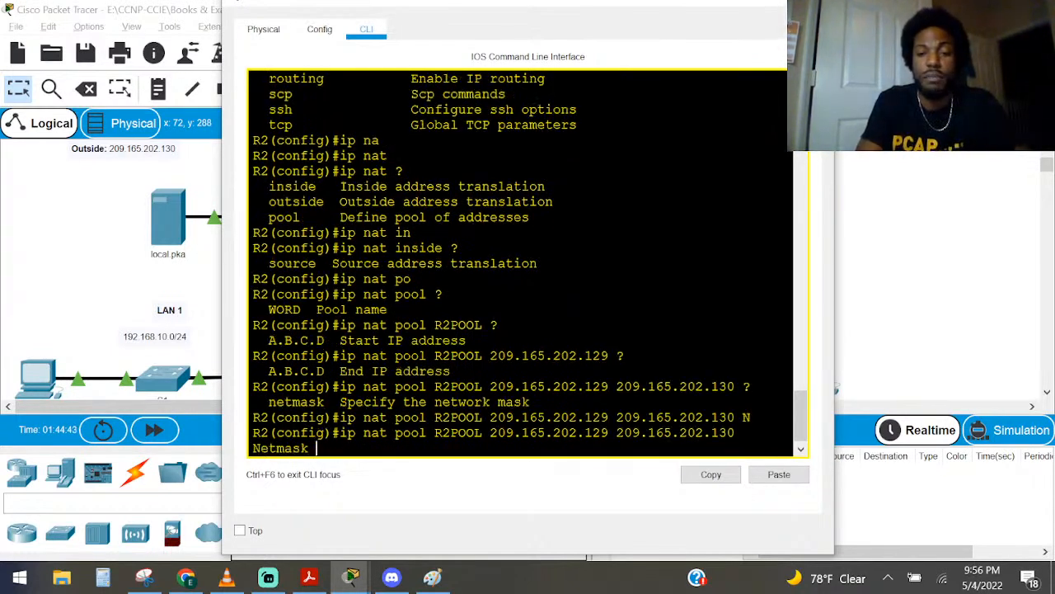
text(?)
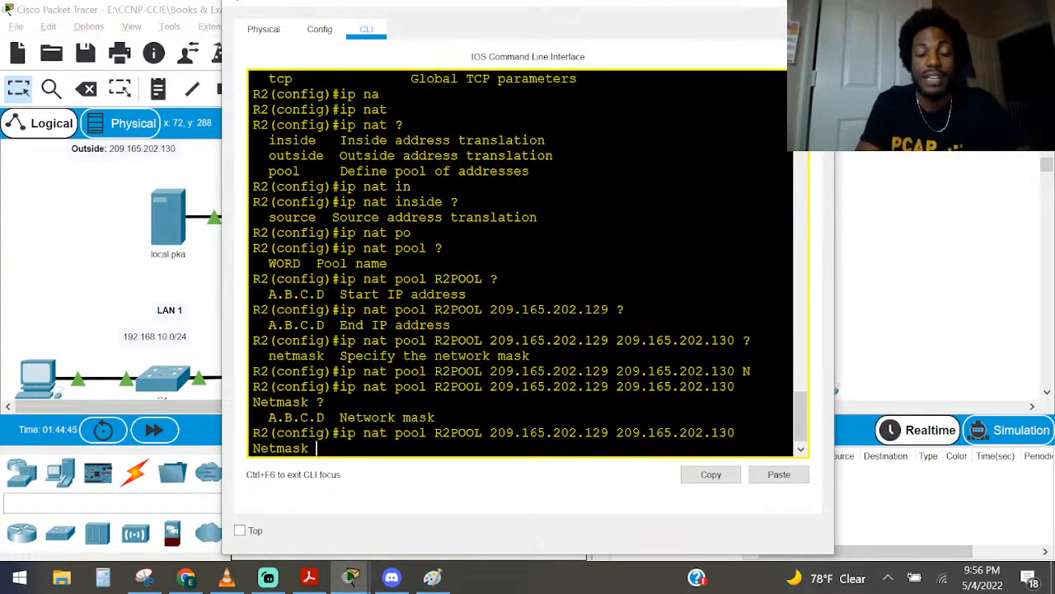
text(255.255.255)
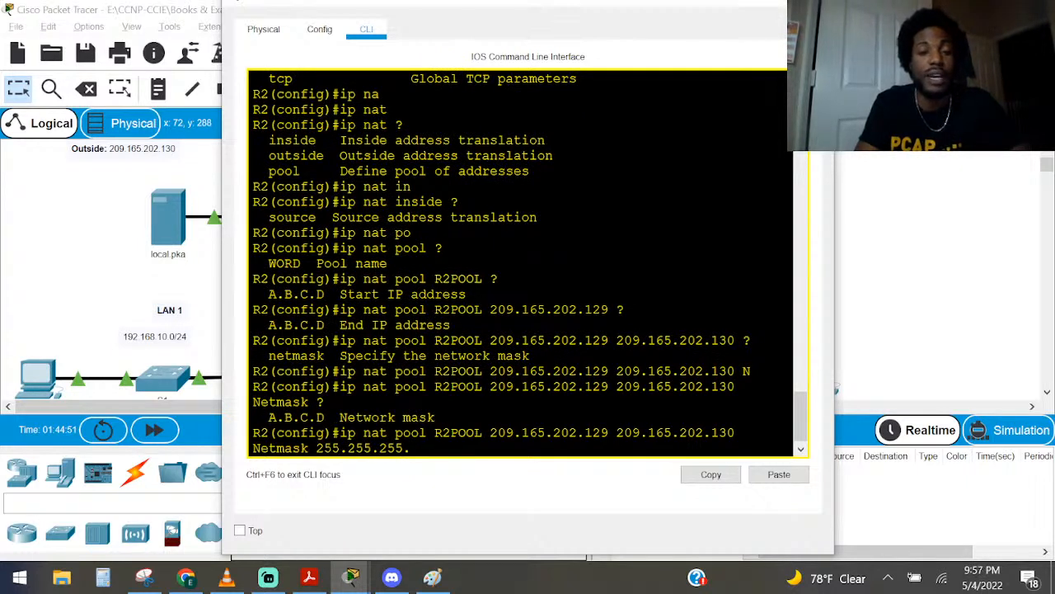
text(.252 ?)
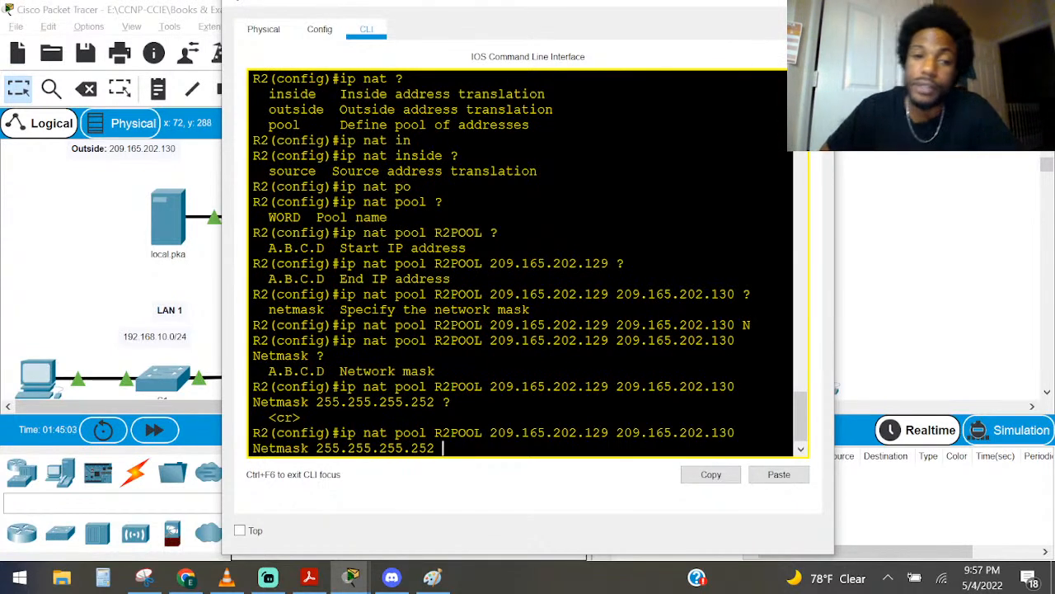
key(Return)
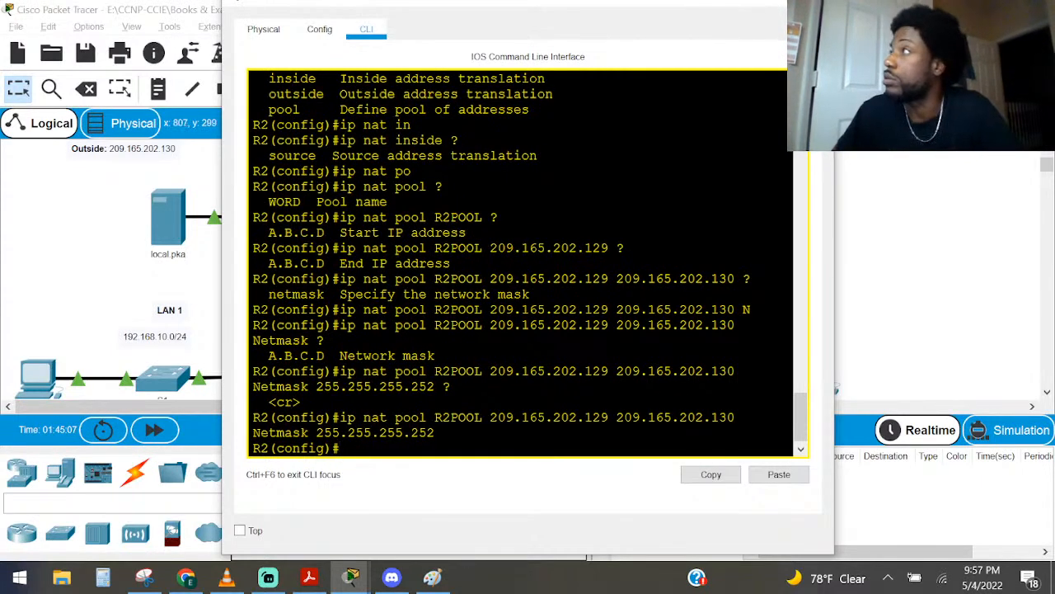
Examine the PT Activity instructions for the R2POOL address and the remaining NAT configuration requirements
drag(1054, 413, 657, 57)
scroll(589, 256, down, 5)
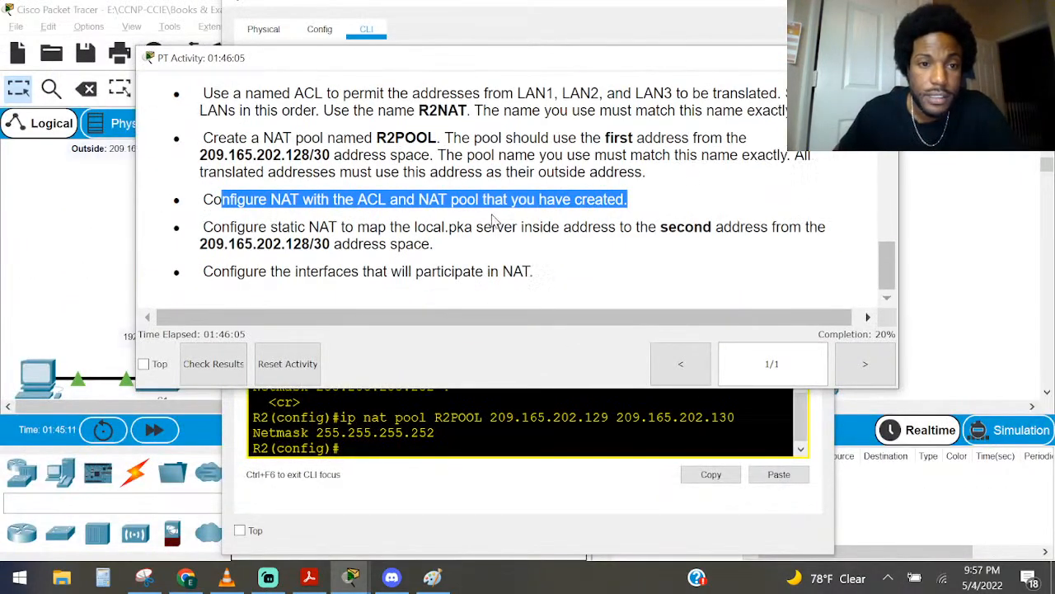
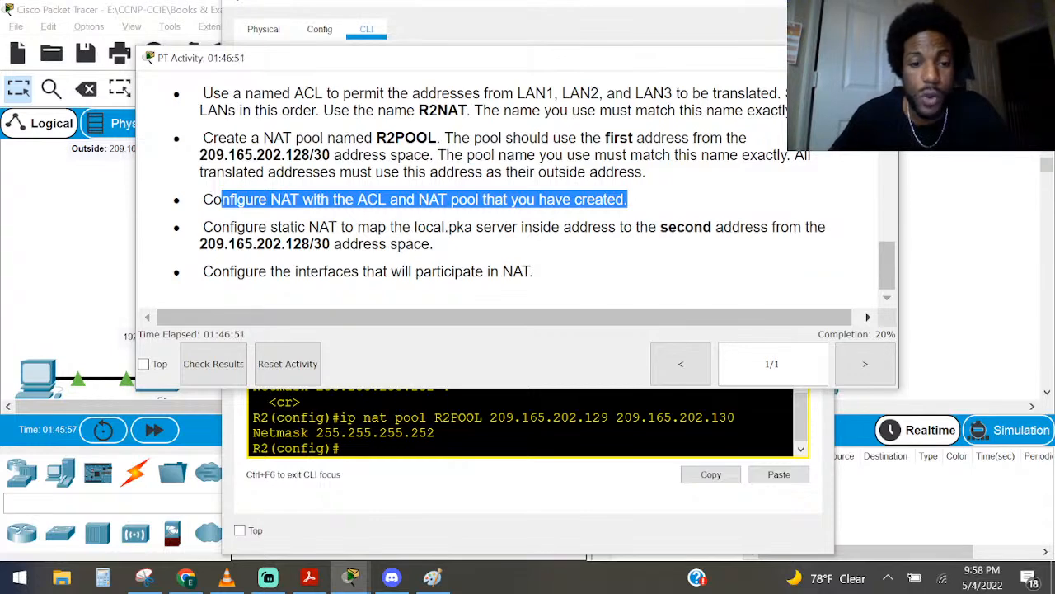
Switch to NAT.pdf in Adobe Acrobat Reader and examine the dynamic translation rule syntax, comparing it with the PT Activity requirement for ACL and pool
click(306, 579)
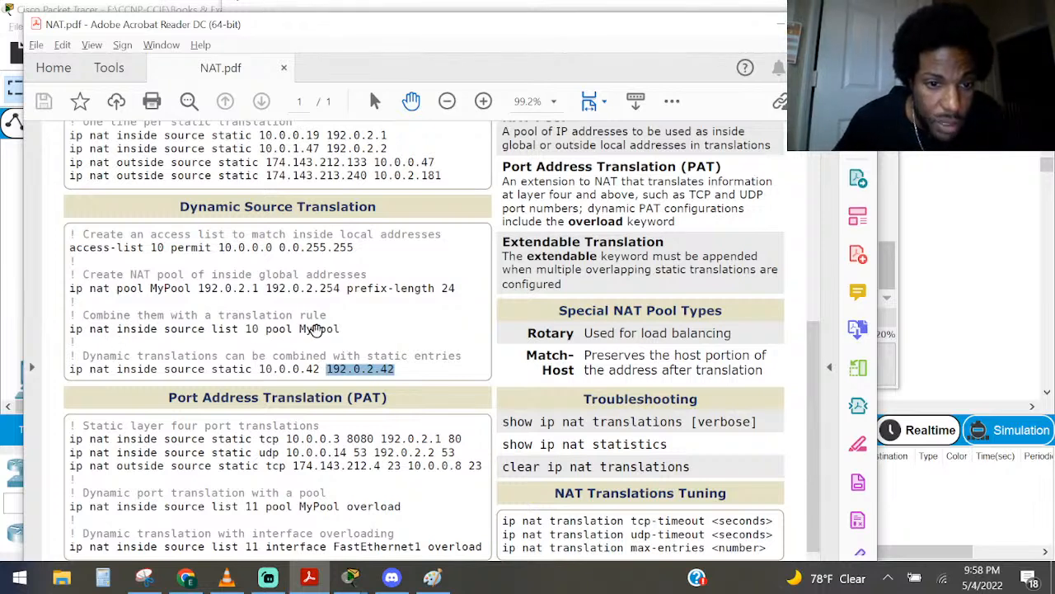
drag(346, 328, 66, 324)
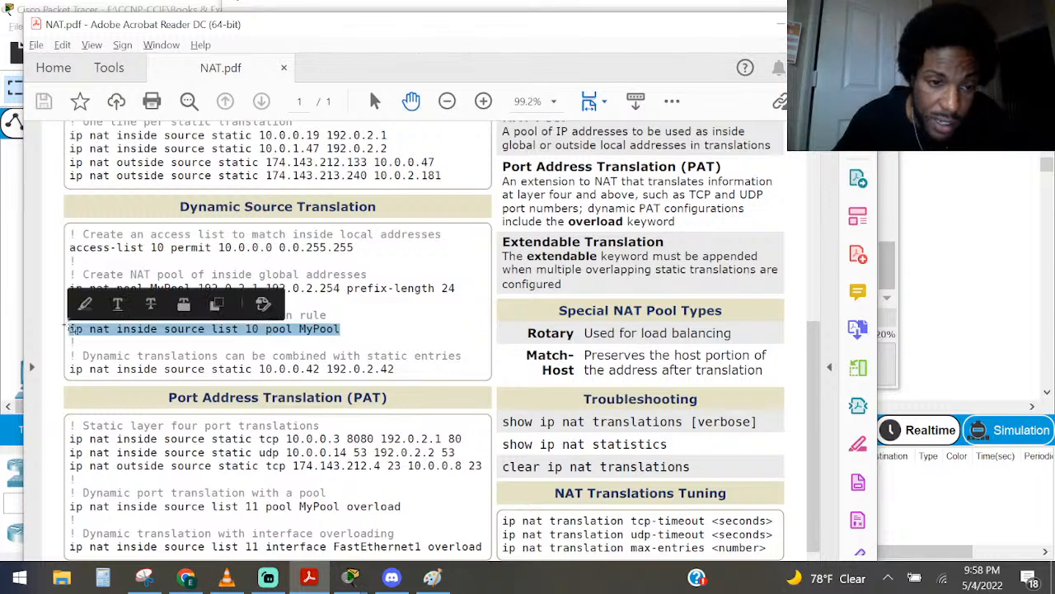
click(169, 335)
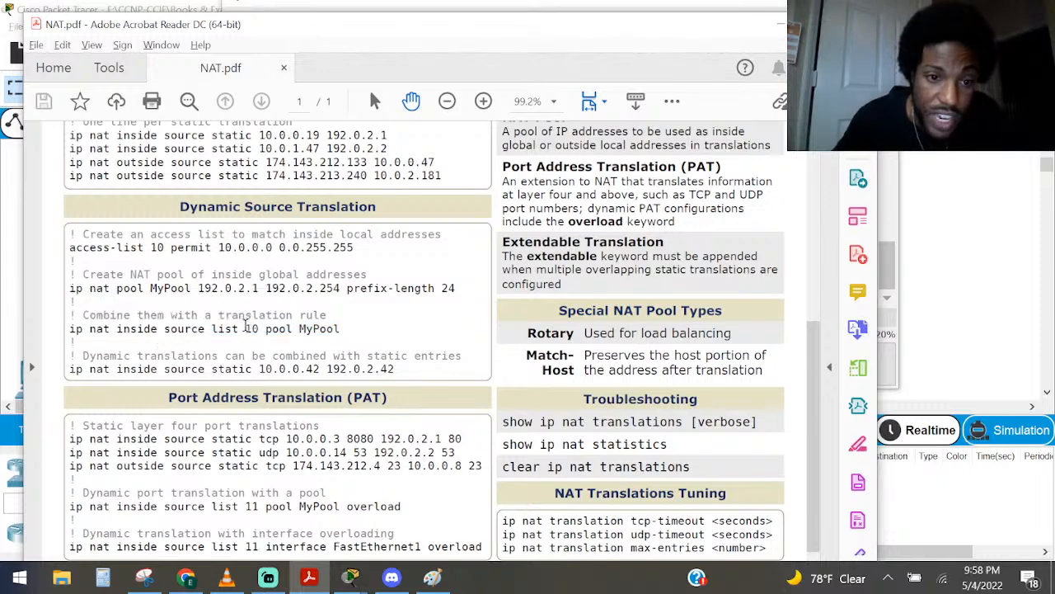
mouse_move(252, 329)
mouse_down()
mouse_move(278, 330)
mouse_move(258, 329)
mouse_up()
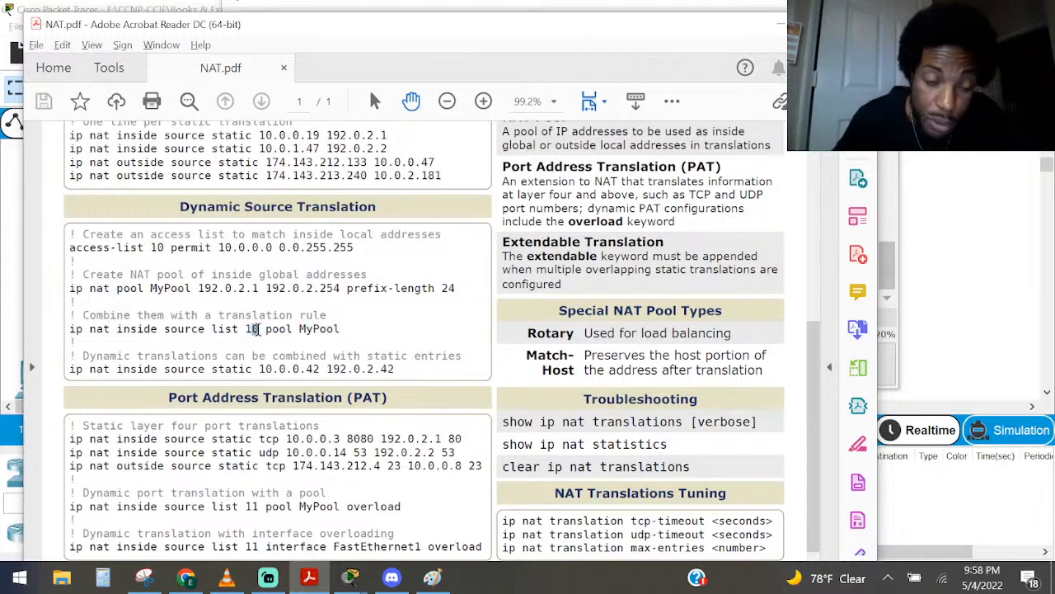
click(257, 330)
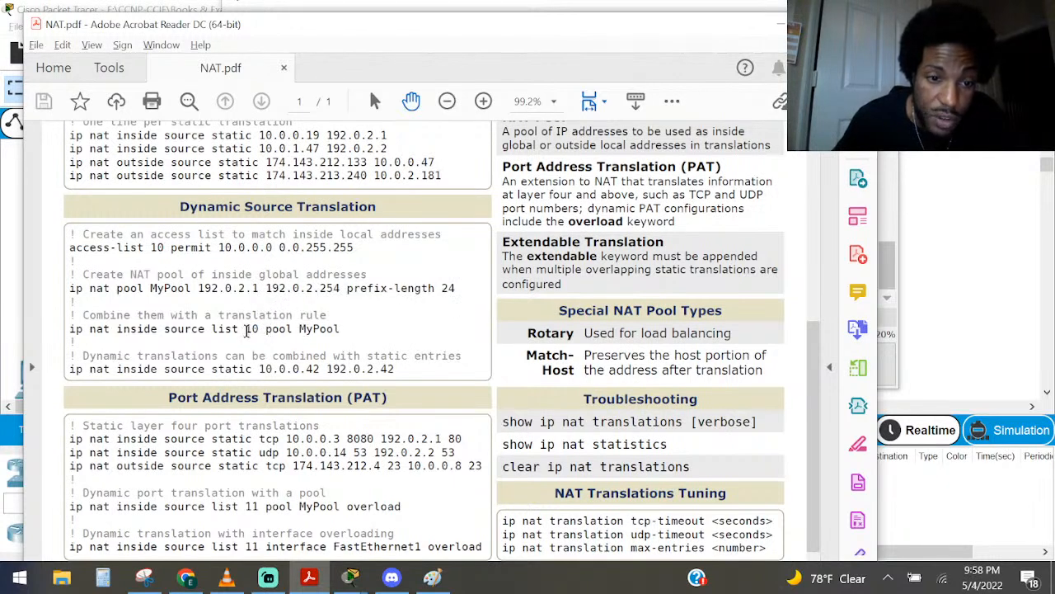
drag(246, 330, 71, 327)
click(348, 336)
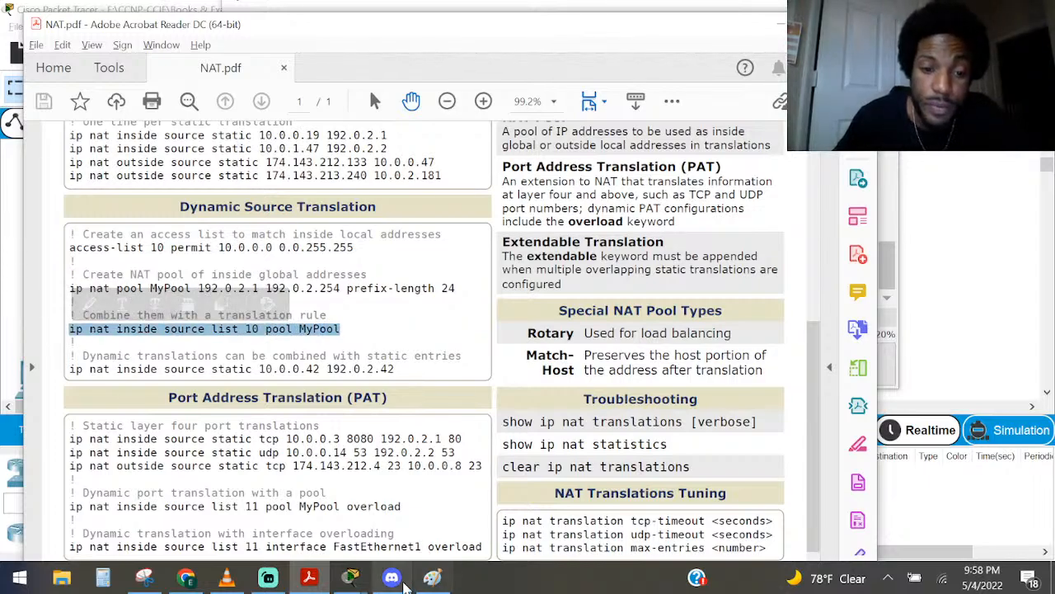
mouse_move(350, 582)
click(202, 504)
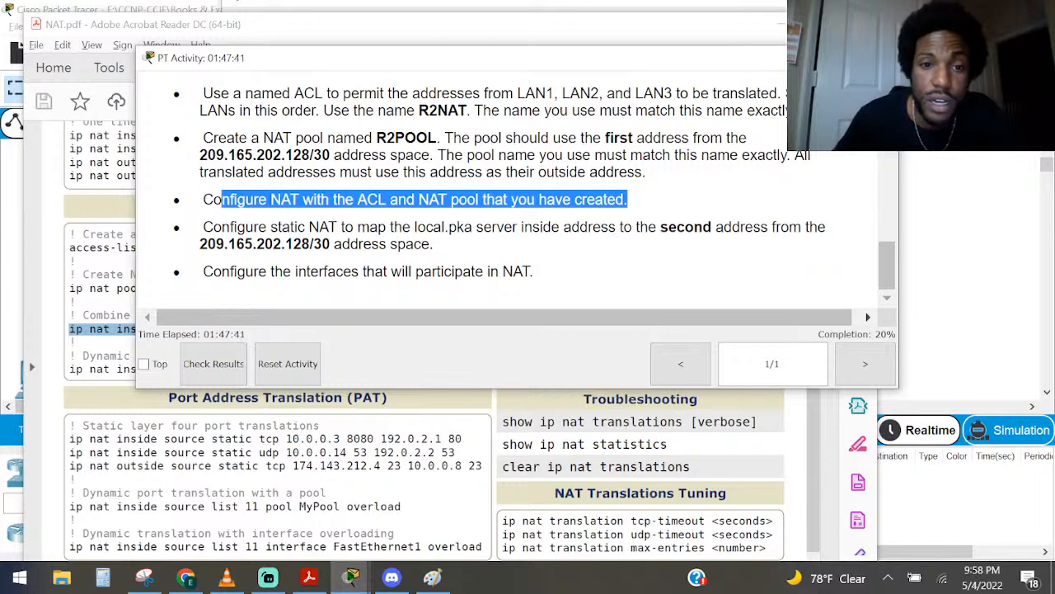
click(294, 446)
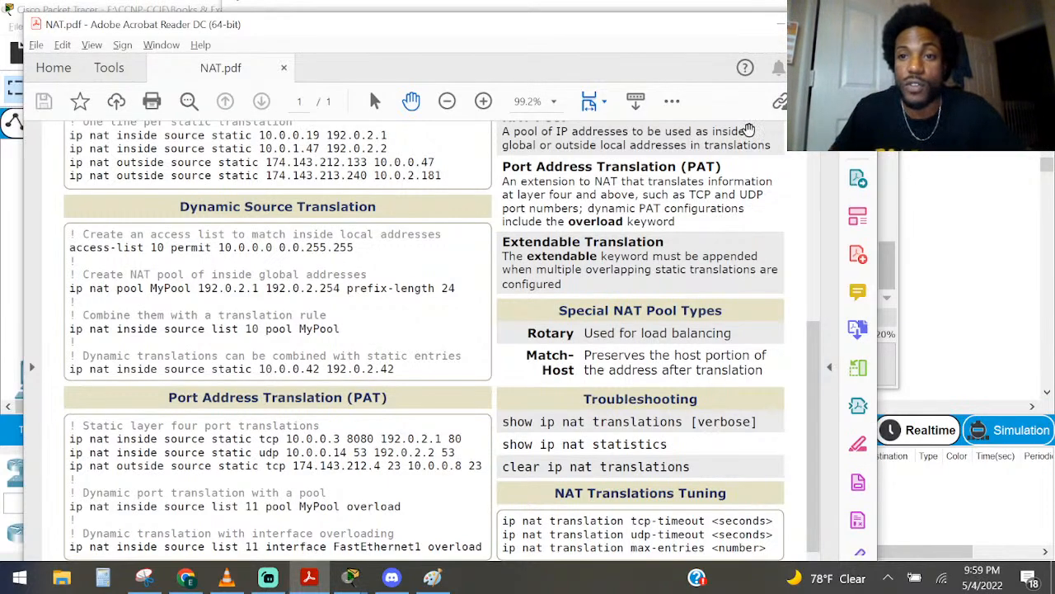
Return to R2's command line in Packet Tracer and start an IP nat command in global configuration mode
click(777, 24)
click(466, 480)
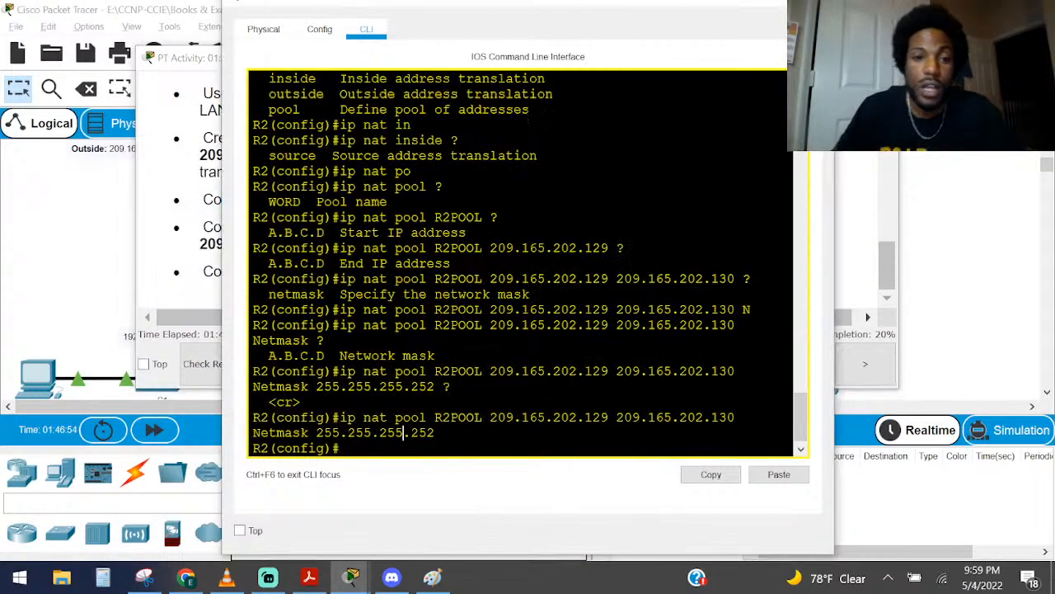
text(IP)
key(Caps_Lock)
text(na)
key(Tab)
text(t)
key(Tab)
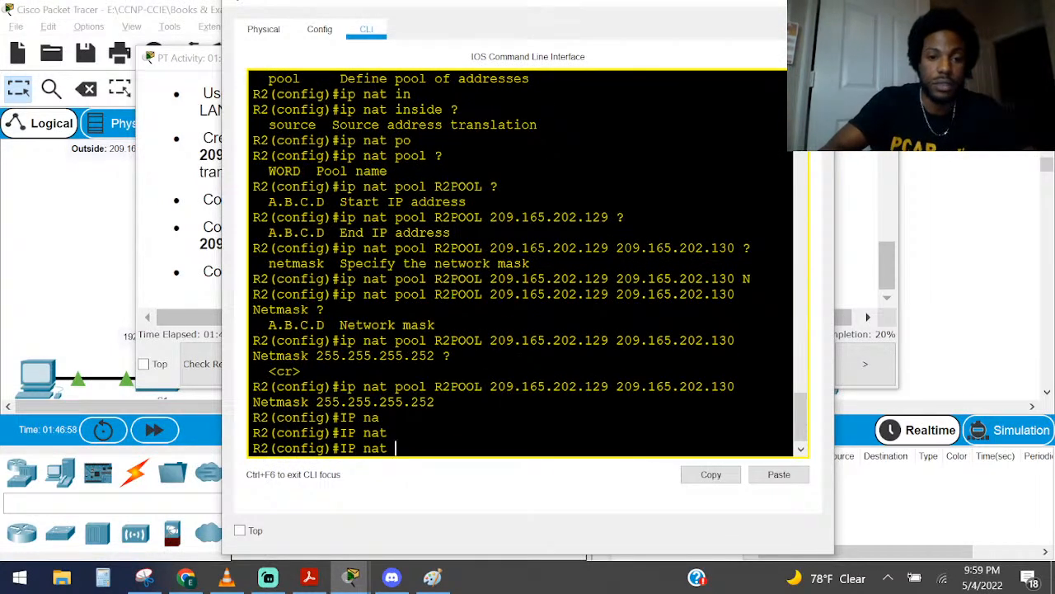
Show context help for the IP nat options and extend the command with the inside keyword
text(sou)
key(Tab)
key(BackSpace)
key(BackSpace)
key(BackSpace)
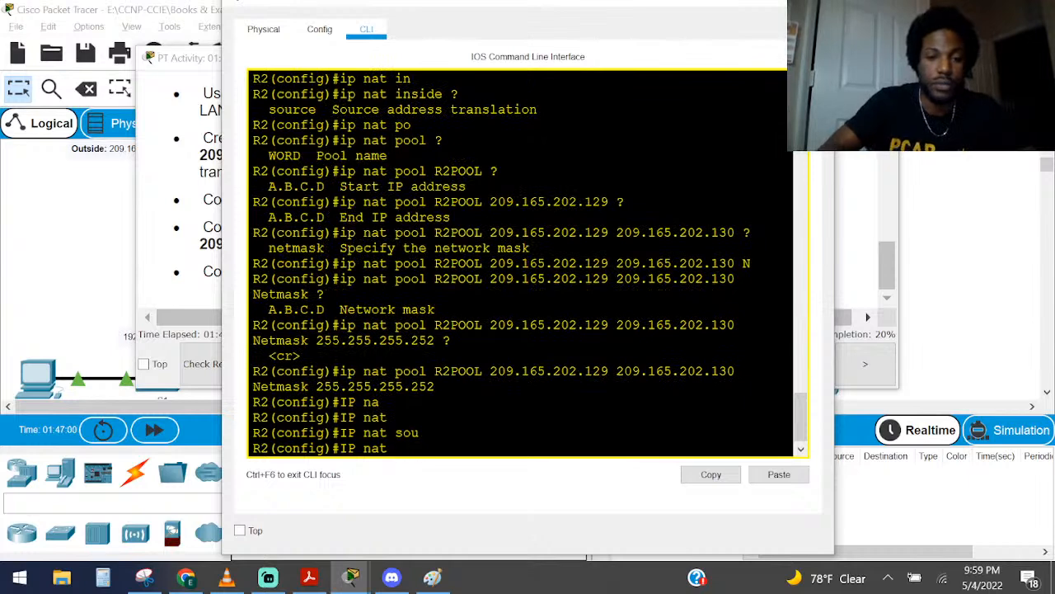
text(?)
text(in)
key(Tab)
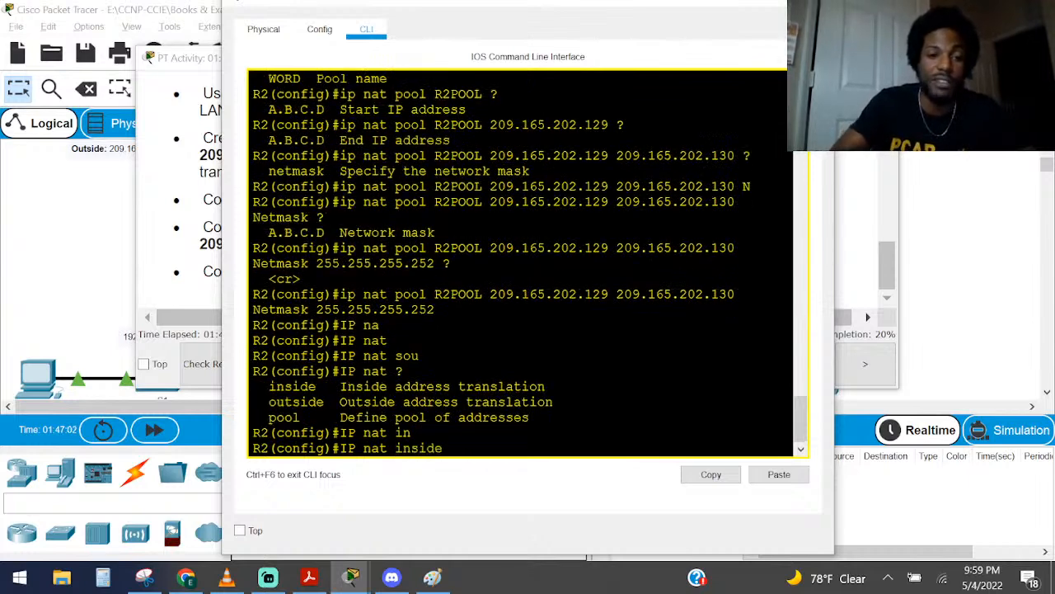
Add the source and list keywords to the IP nat inside command, using context help for each argument
text(?)
text(source)
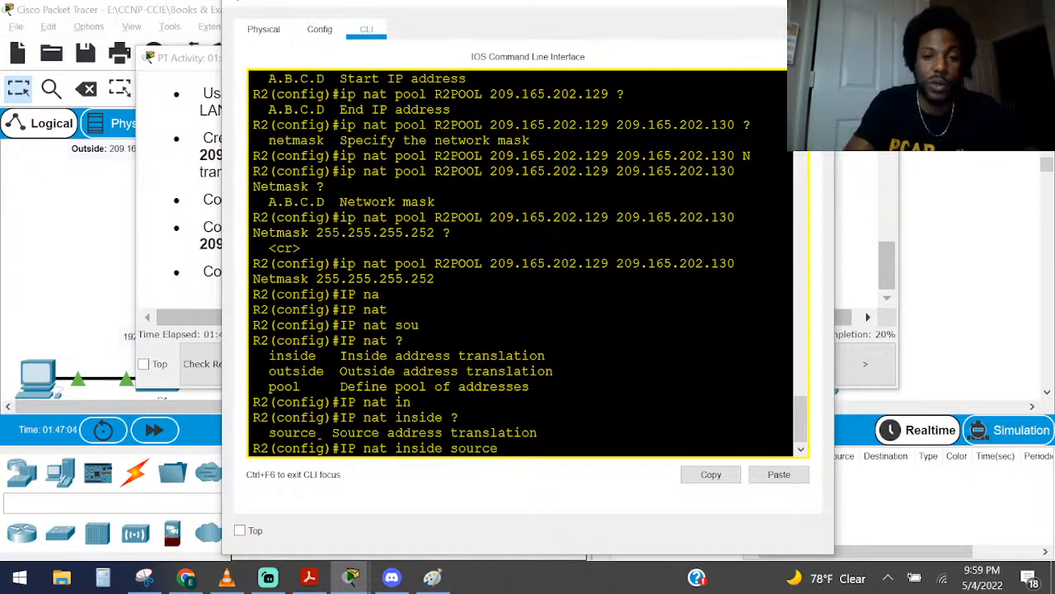
key(Tab)
text(?)
text(li)
key(Tab)
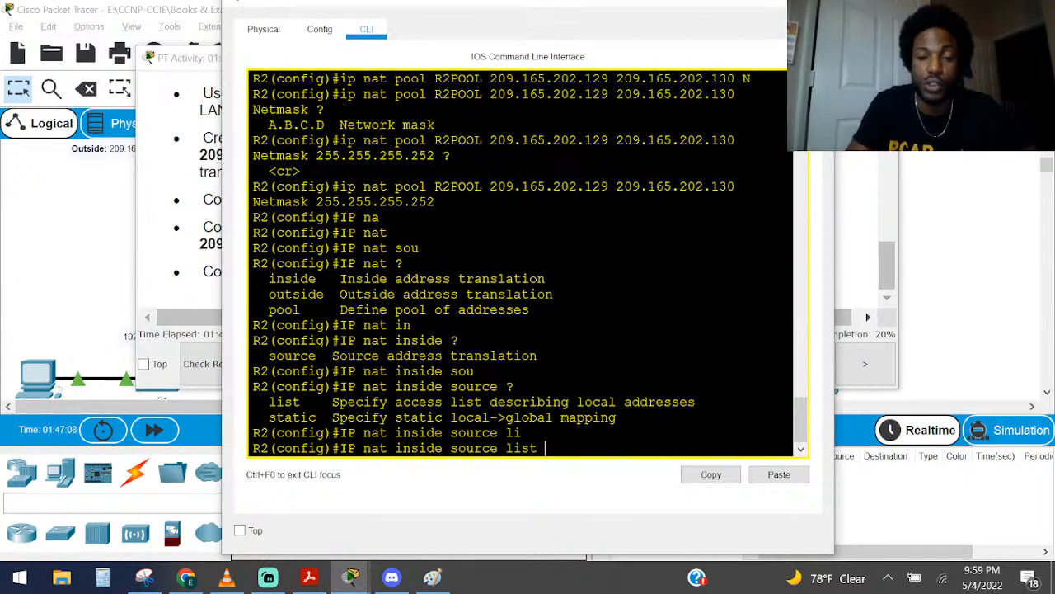
text(?)
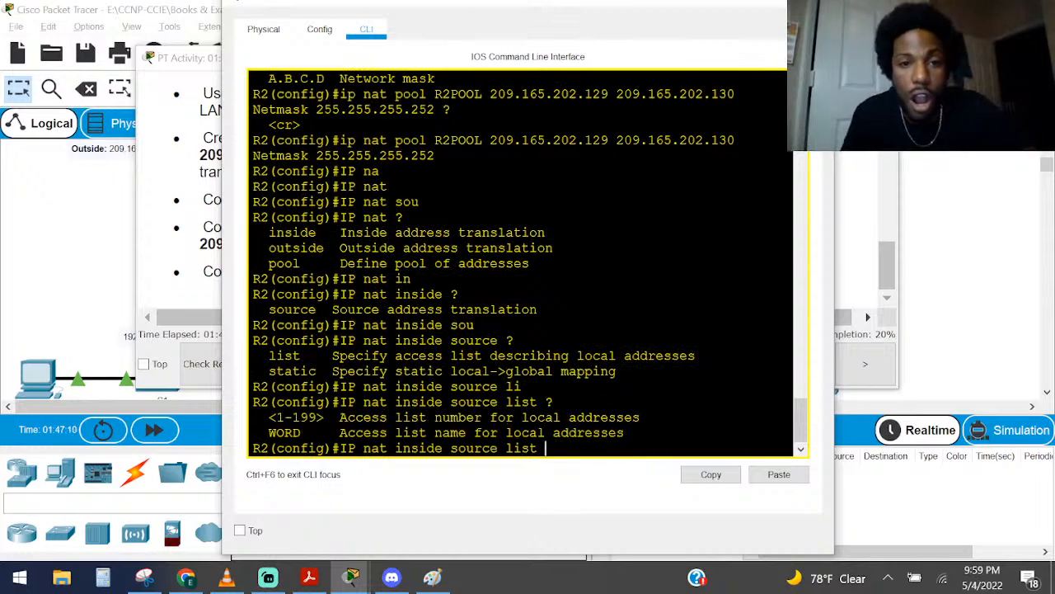
Check the access list name in the earlier output, enter R2NAT as the source list, and show context help for the following argument
scroll(527, 264, up, 10)
scroll(528, 264, up, 4)
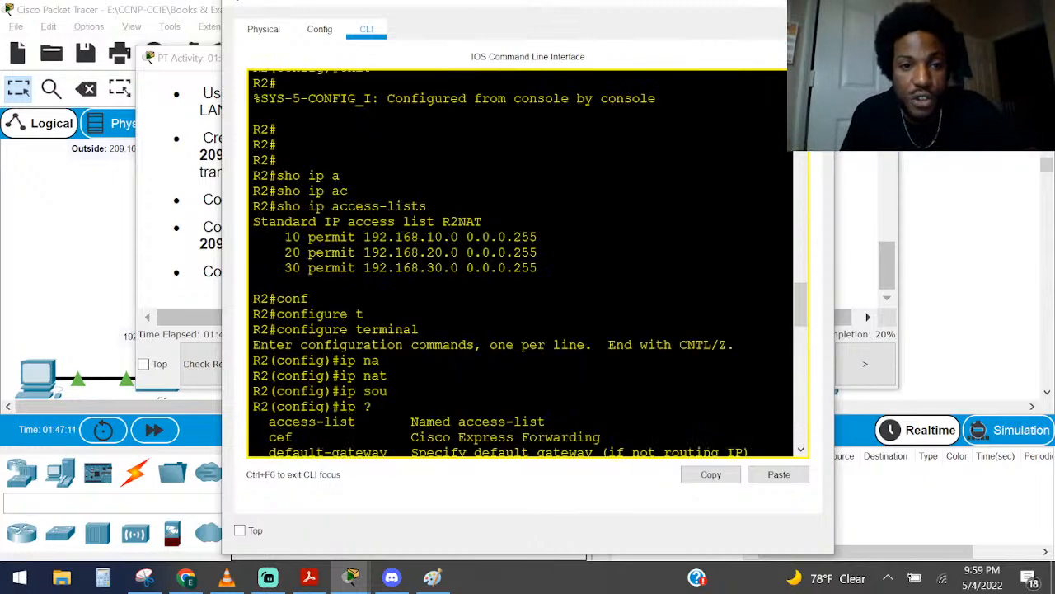
scroll(528, 264, up, 12)
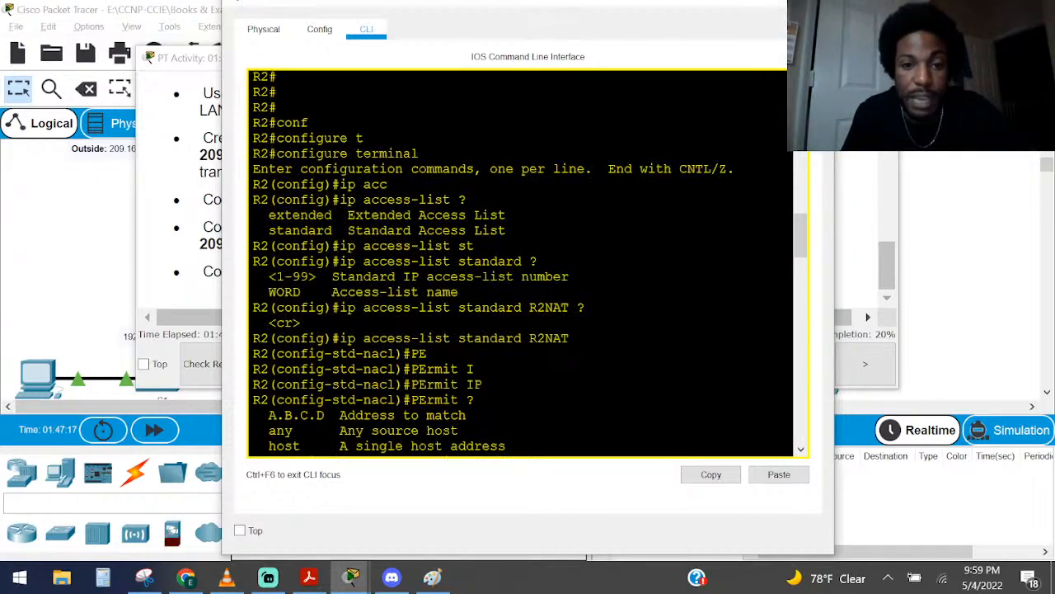
scroll(528, 264, down, 15)
key(Caps_Lock)
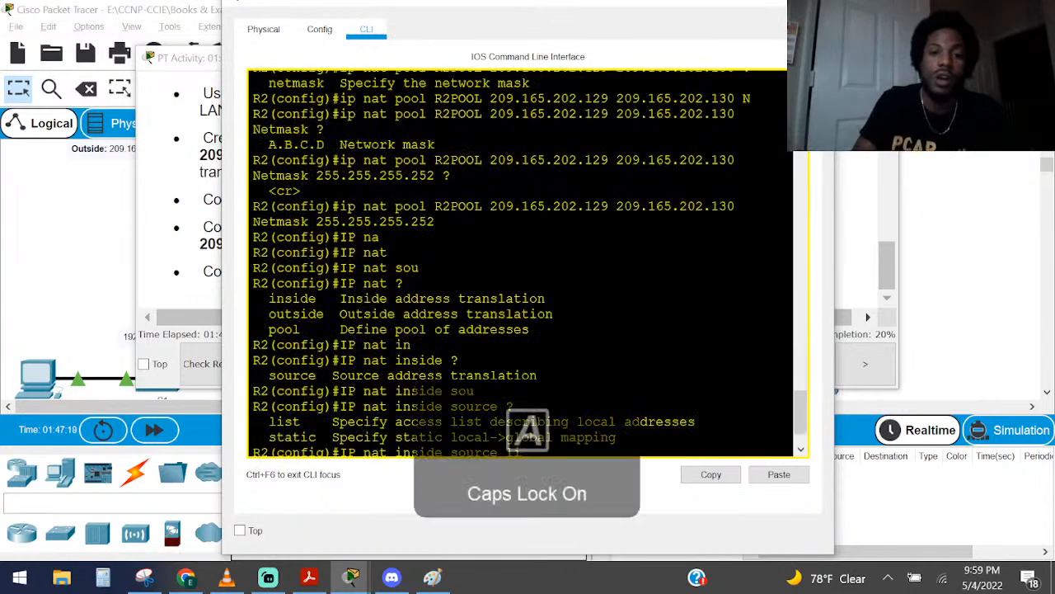
text(R2NAT ?)
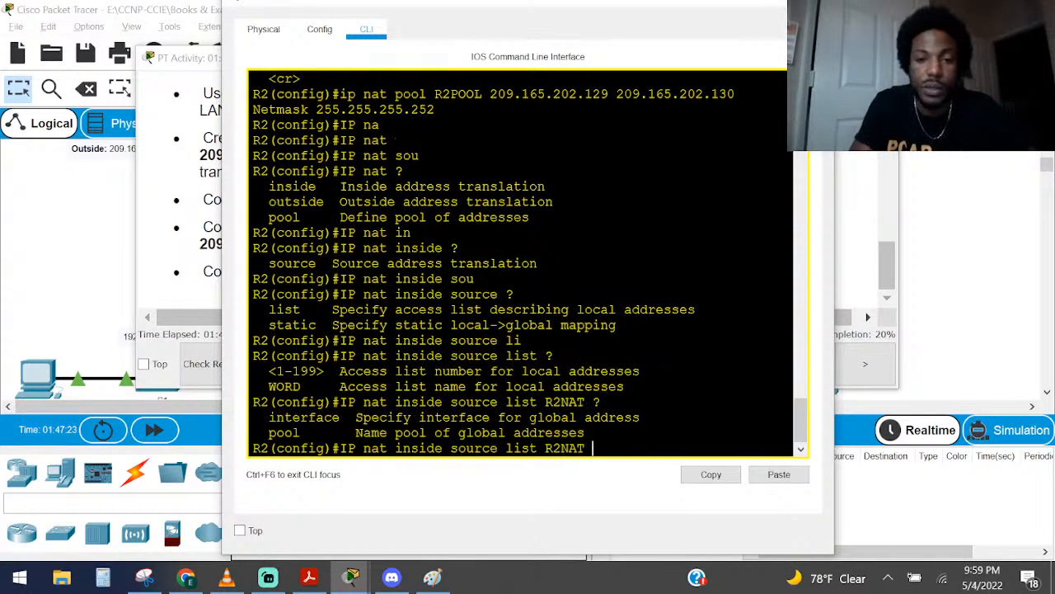
text(PO)
Add the pool keyword after R2NAT, show its context help, and check the pool name in the earlier commands
key(Caps_Lock)
key(Tab)
text(?)
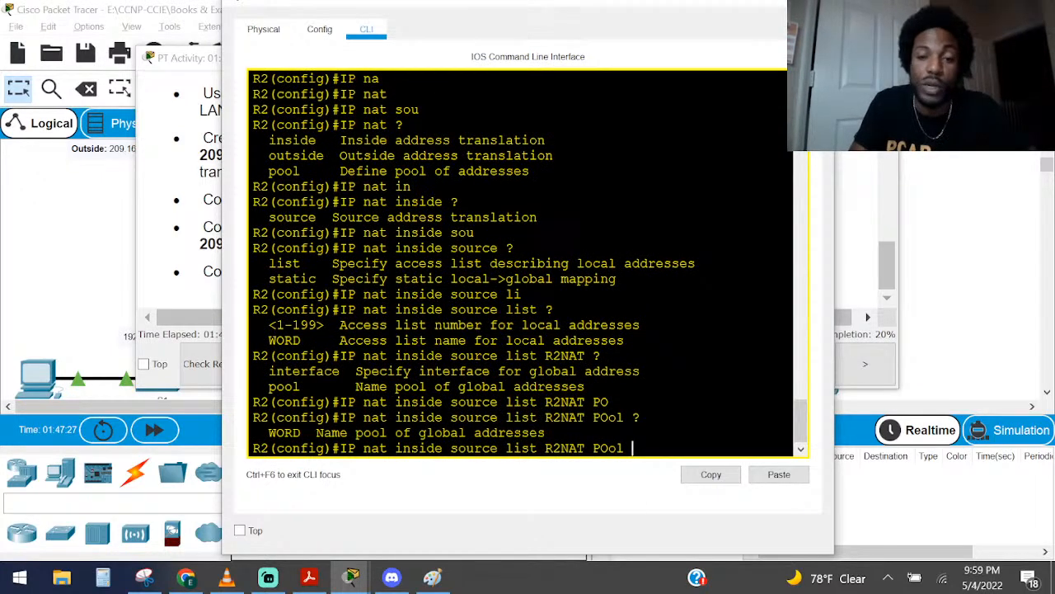
scroll(520, 264, up, 6)
scroll(519, 264, up, 1)
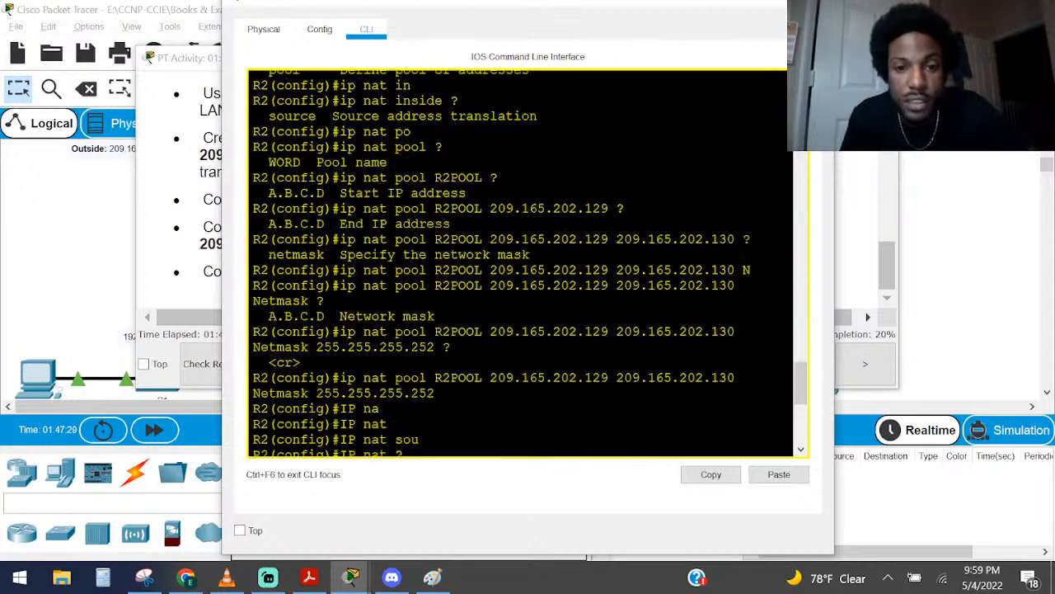
scroll(520, 264, down, 7)
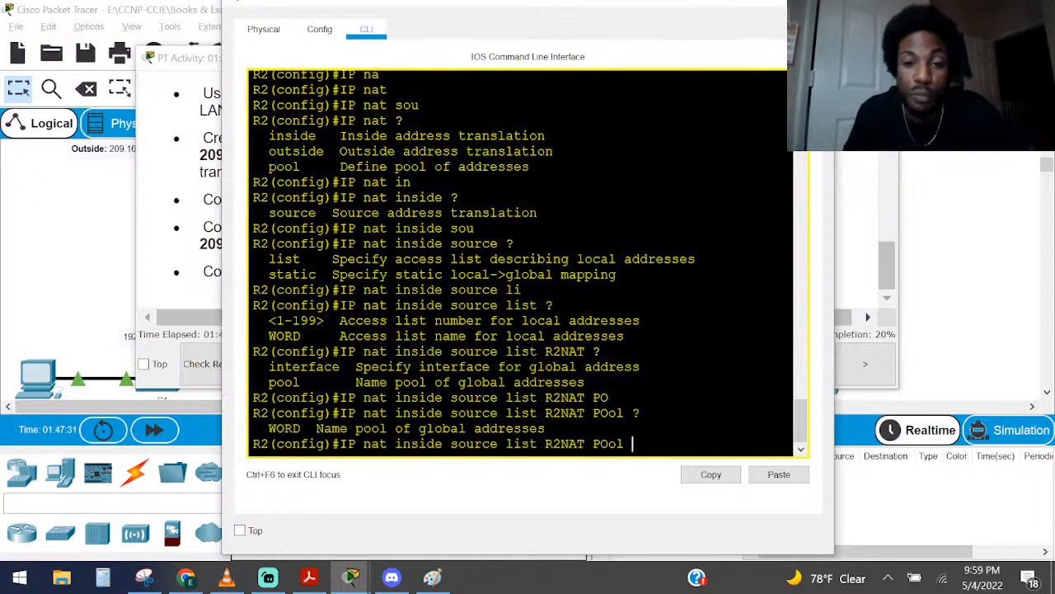
Enter R2POOL in capitals as the pool name of the NAT command
text(r)
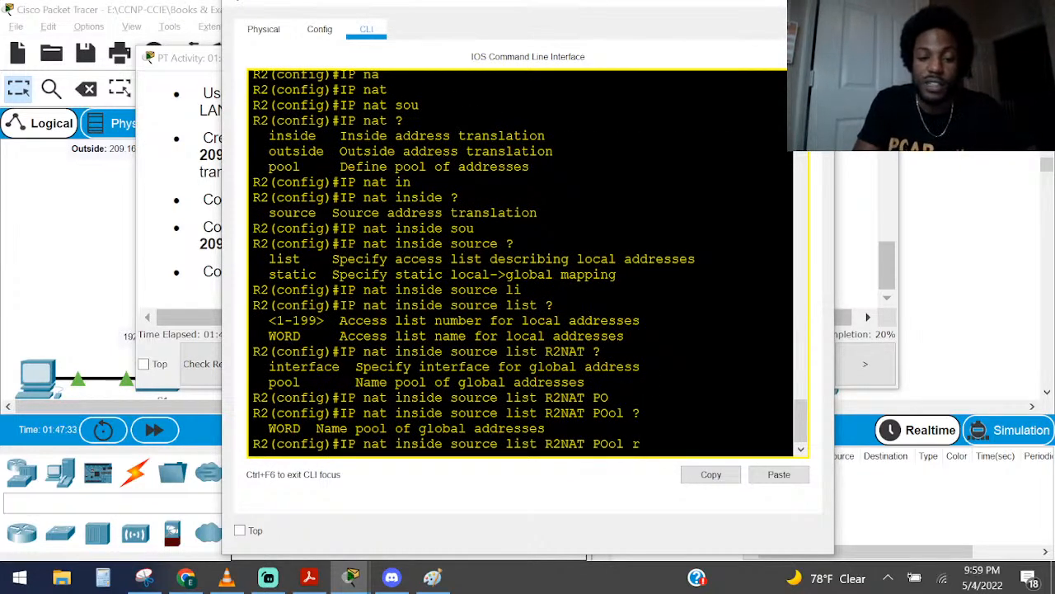
key(BackSpace)
key(Caps_Lock)
text(R2)
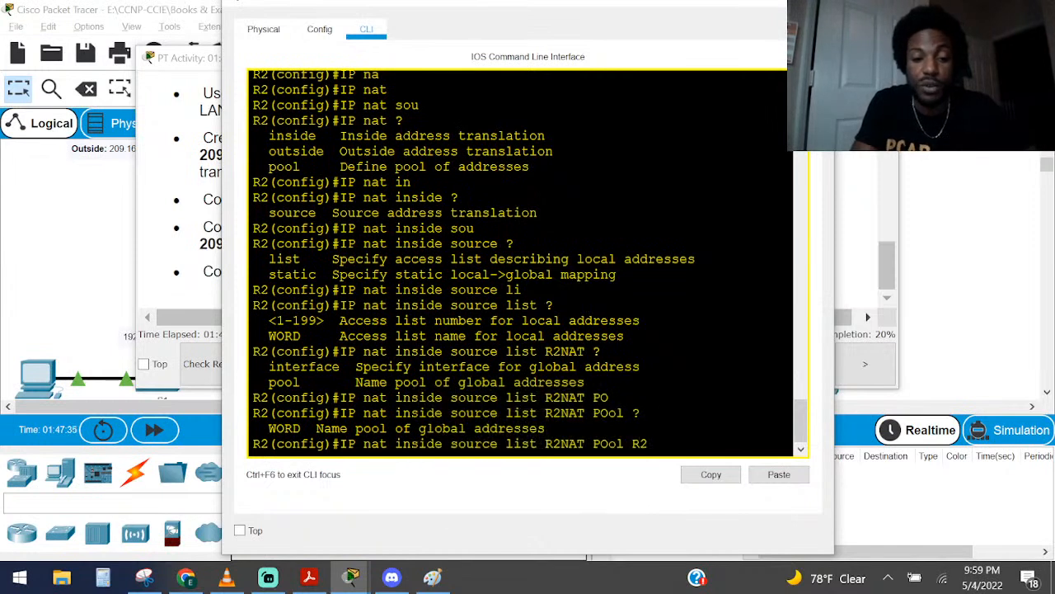
text(POOL)
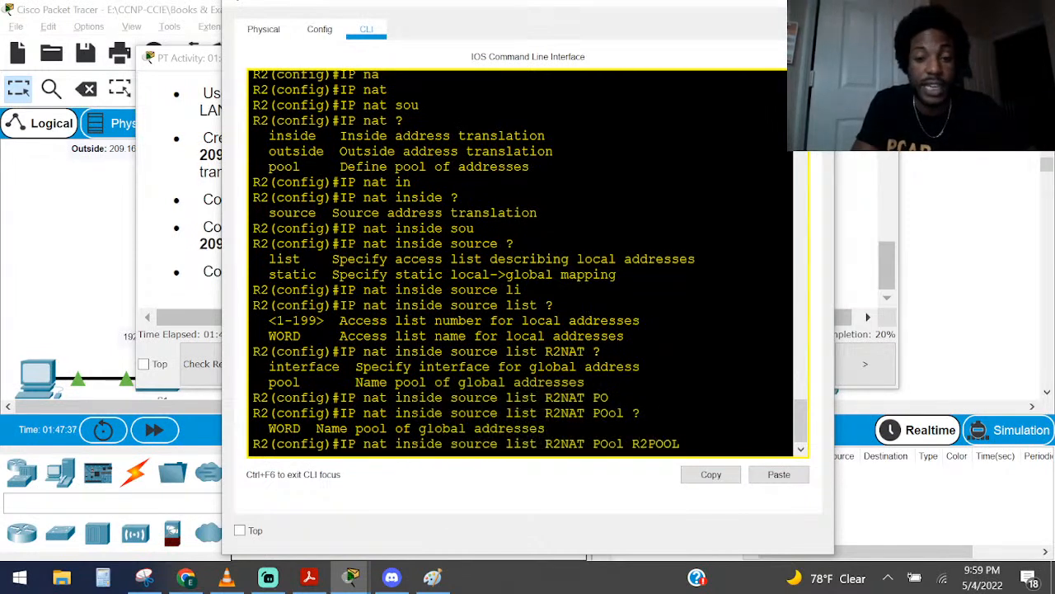
Correct the keyword before R2POOL to read Pool and show context help for the rest of the command
key(Left)
key(Left)
key(Left)
key(Left)
key(Left)
key(Left)
key(Left)
key(Left)
key(Left)
key(BackSpace)
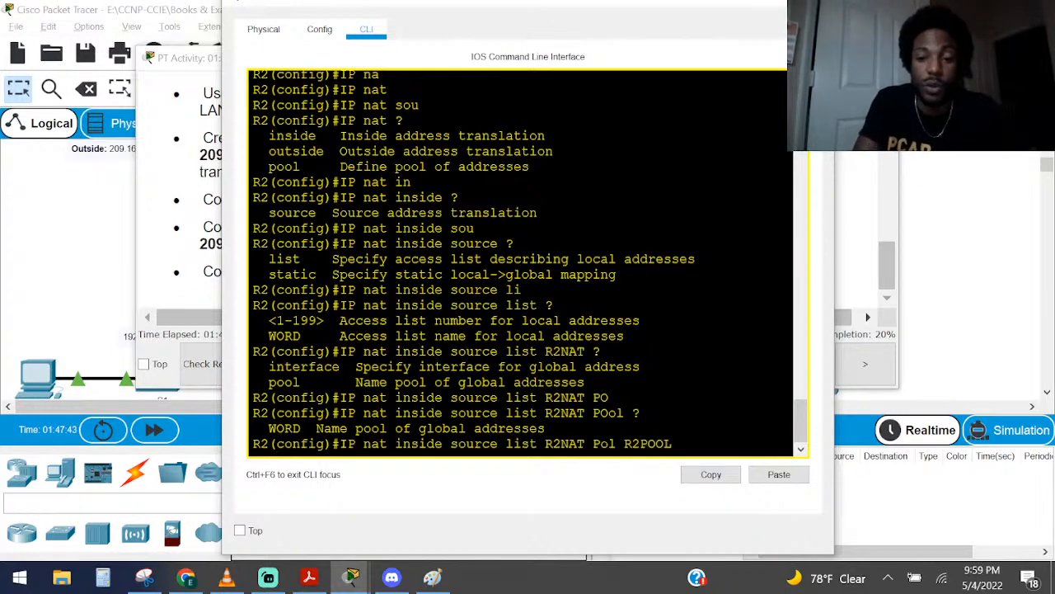
key(Caps_Lock)
text(o)
key(Right)
key(Right)
key(Right)
key(Right)
key(Right)
key(Right)
key(Right)
key(Right)
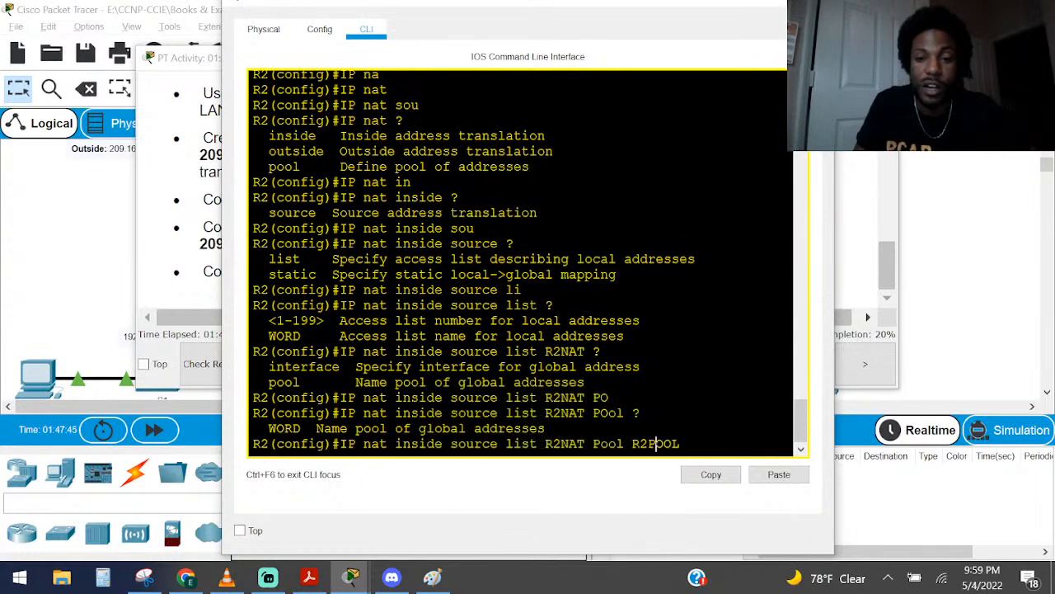
text(?)
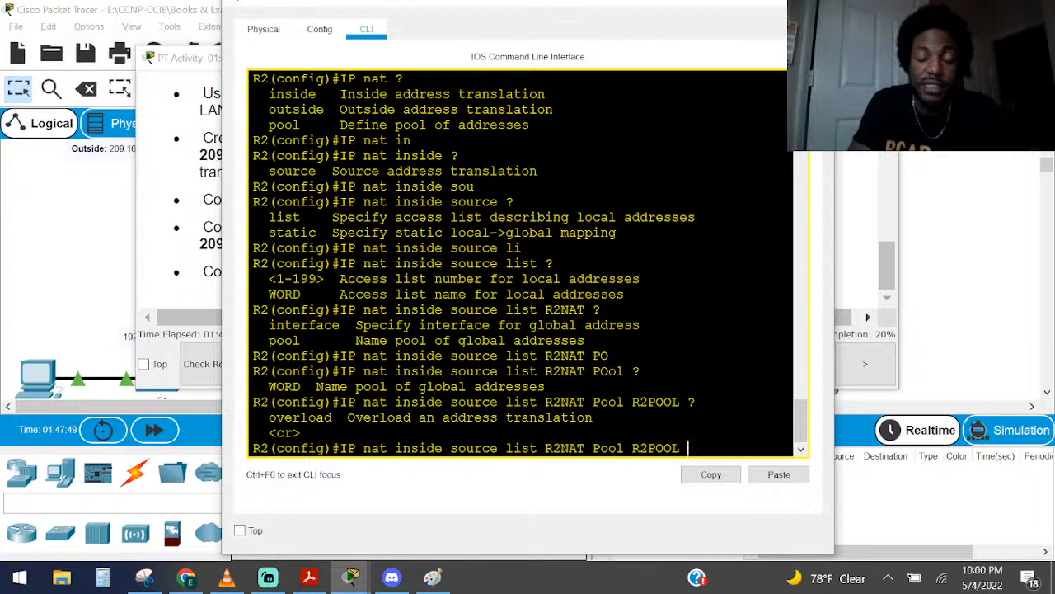
Examine the PT Activity instructions and topology to determine whether the NAT rule needs PAT
click(196, 117)
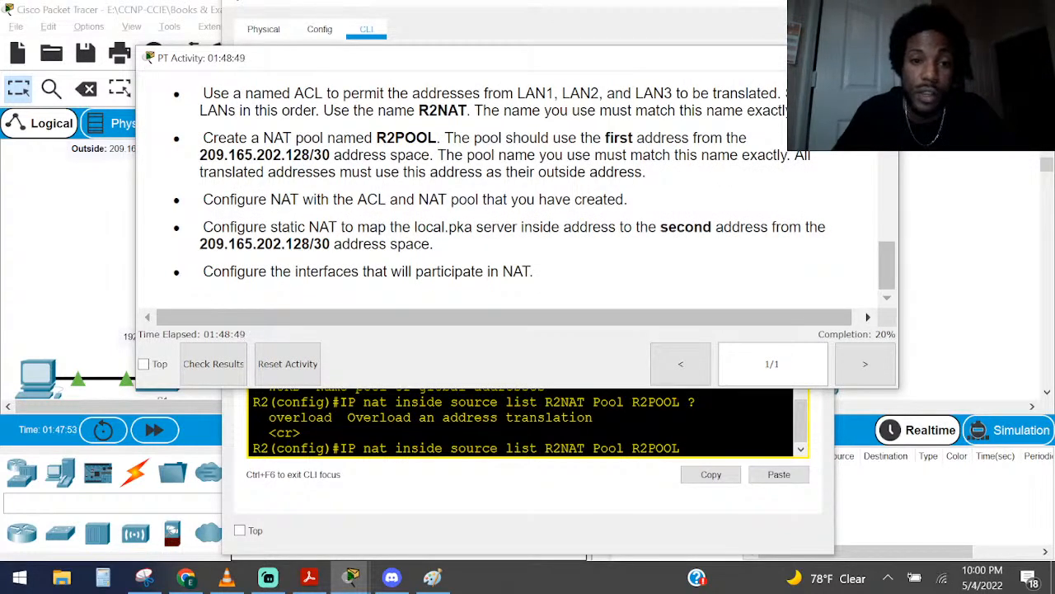
click(56, 196)
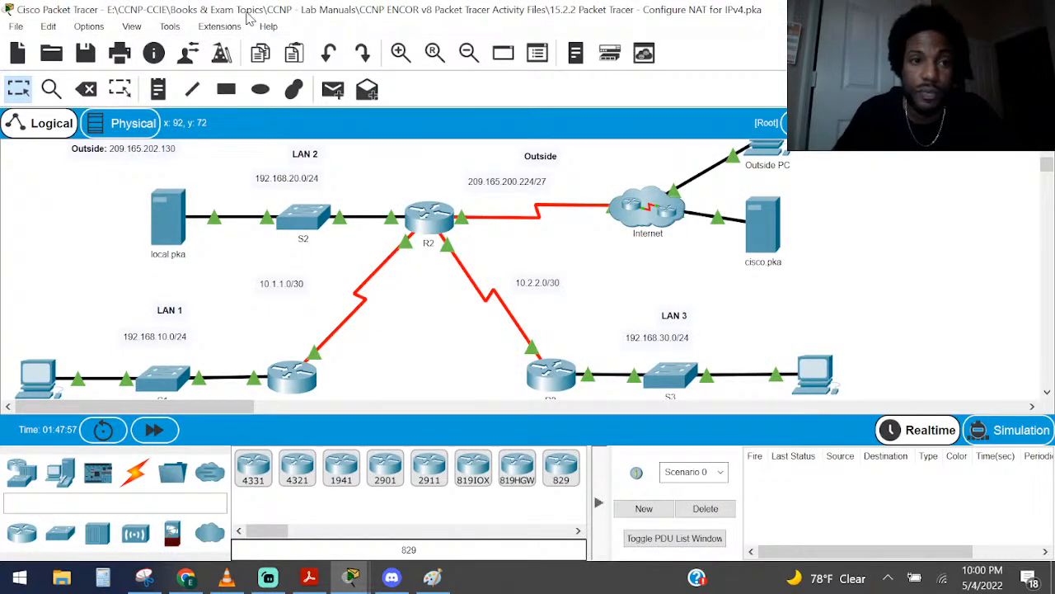
key(alt+Tab)
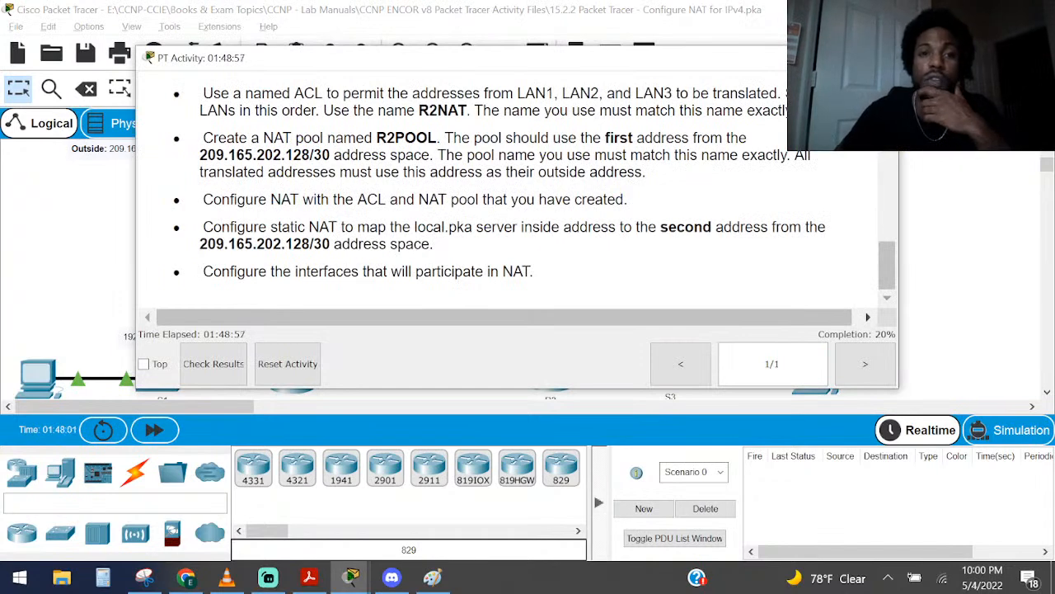
scroll(449, 224, up, 4)
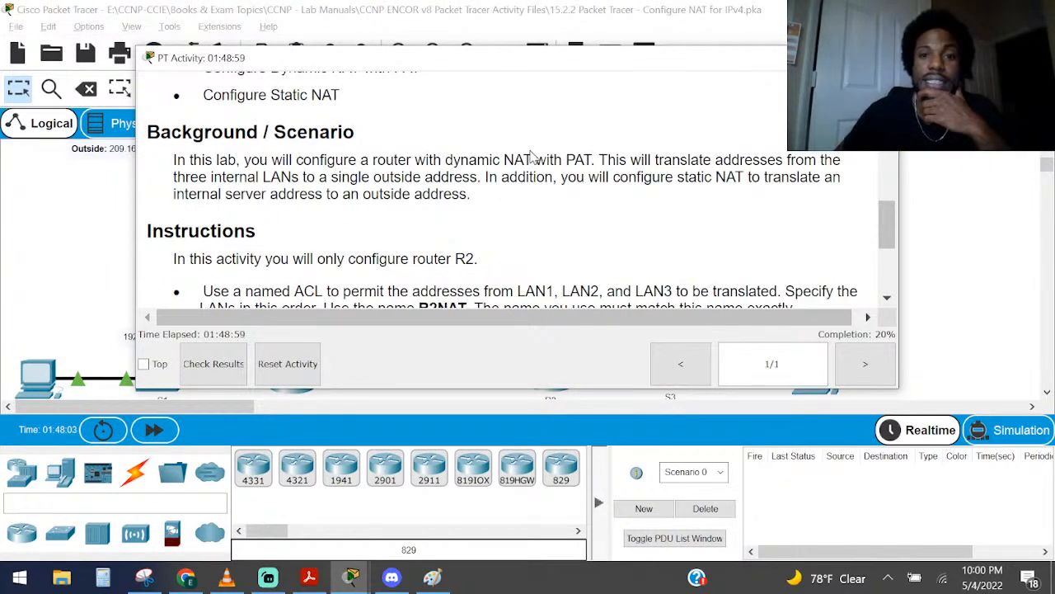
drag(503, 160, 594, 160)
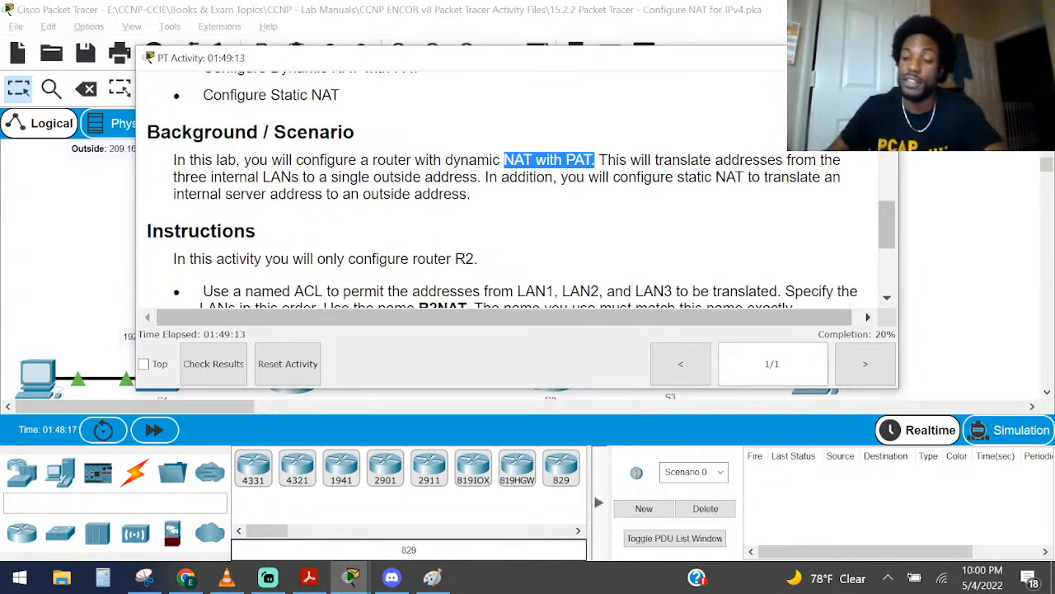
scroll(391, 188, down, 4)
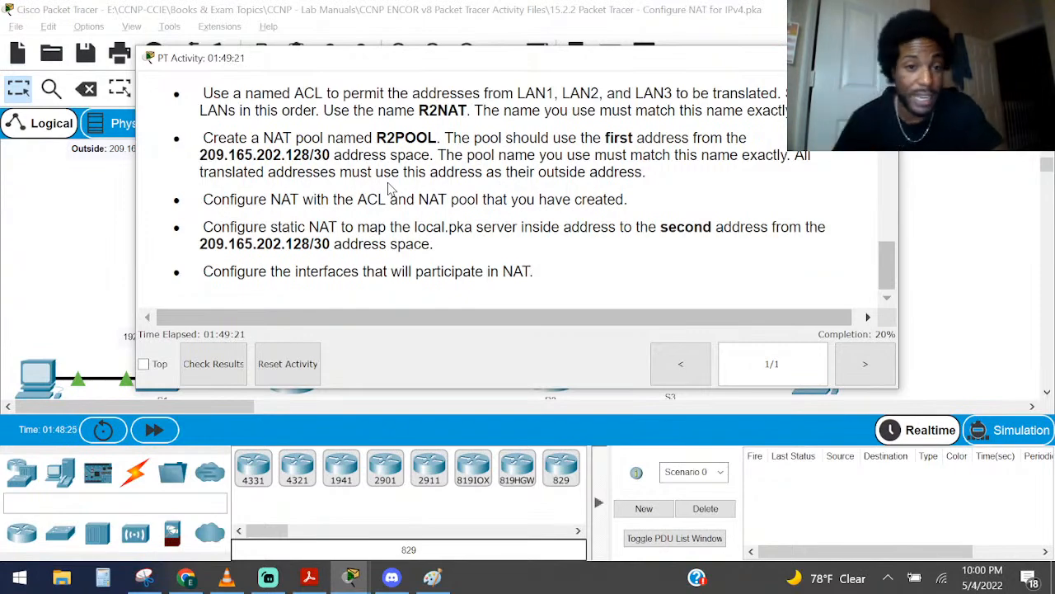
key(alt+Tab)
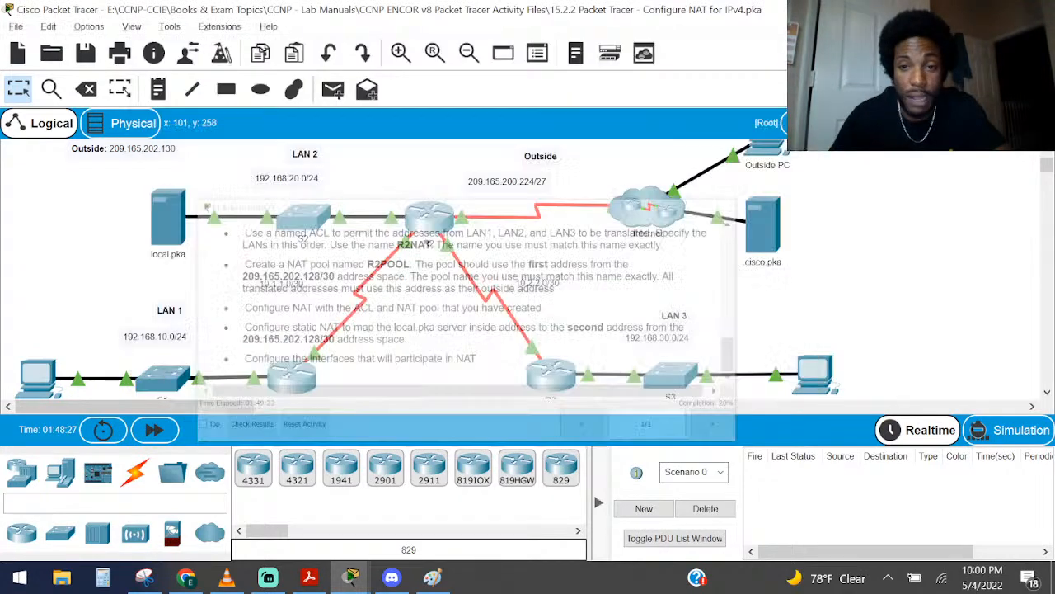
Re-read the NAT requirements in the PT Activity instructions and return to R2's command line
key(alt+Tab)
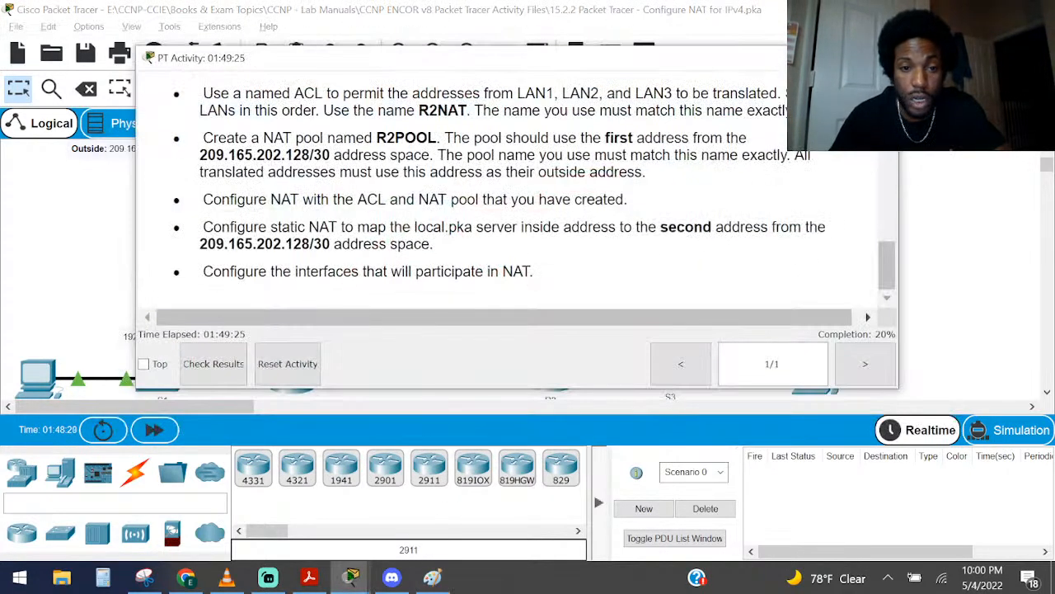
mouse_move(350, 577)
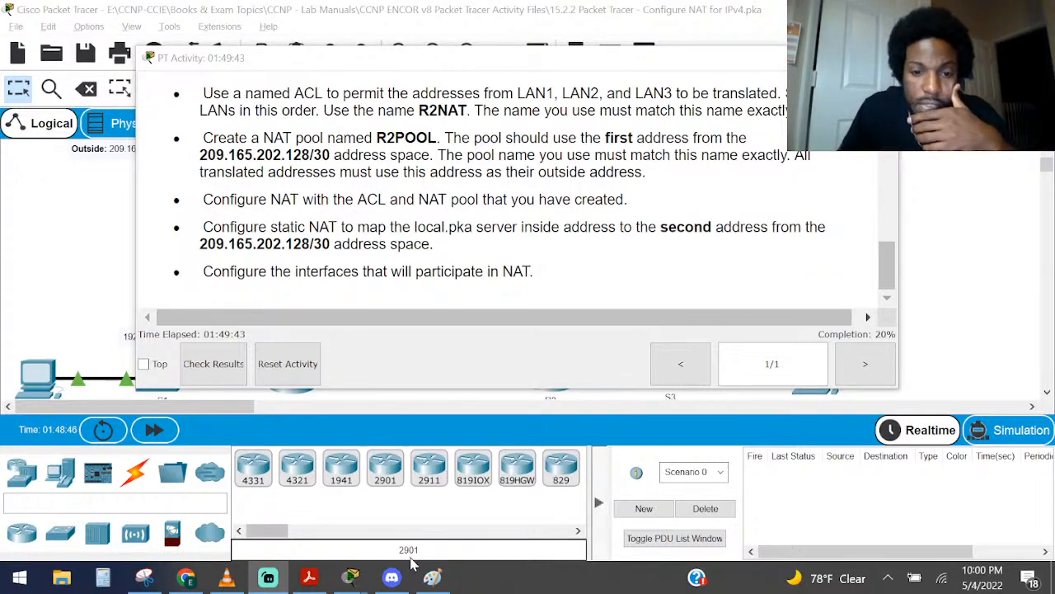
click(490, 495)
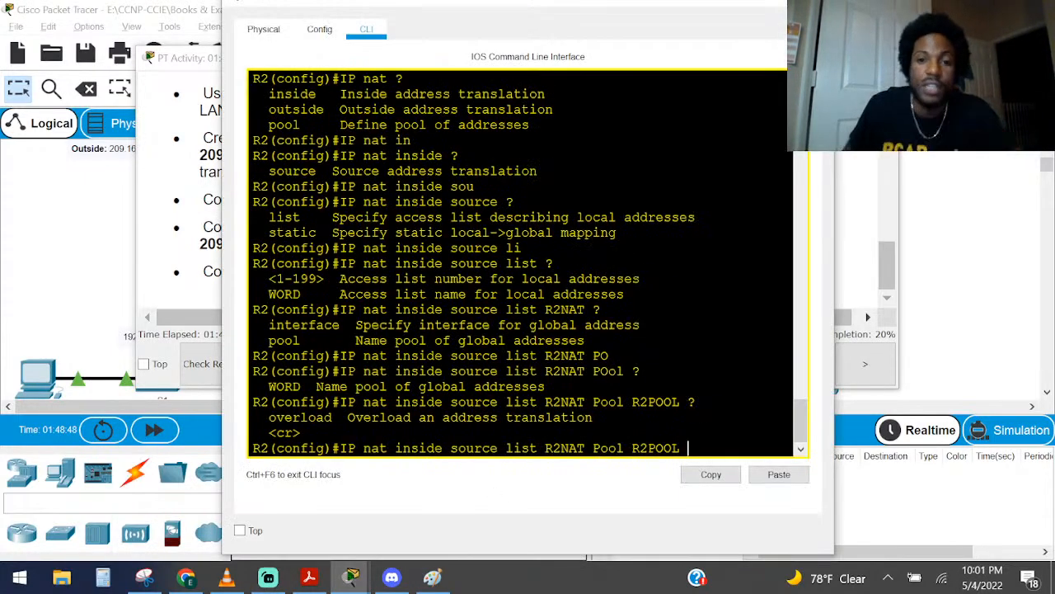
Add the overload keyword after R2POOL, check its context help, apply the NAT command and leave configuration mode
key(Caps_Lock)
text(OV)
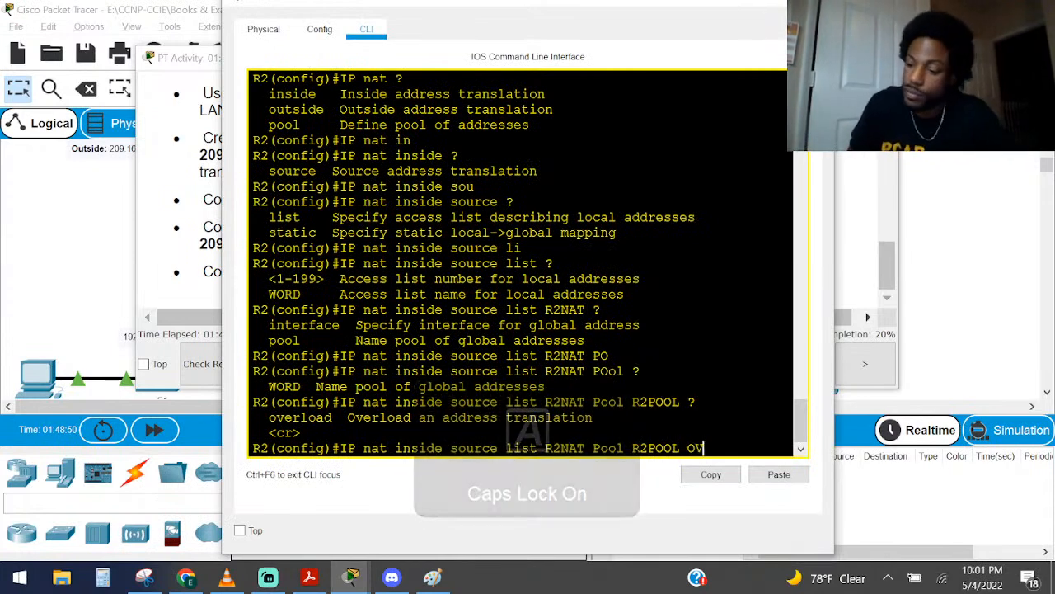
key(Caps_Lock)
key(BackSpace)
key(BackSpace)
text(ove)
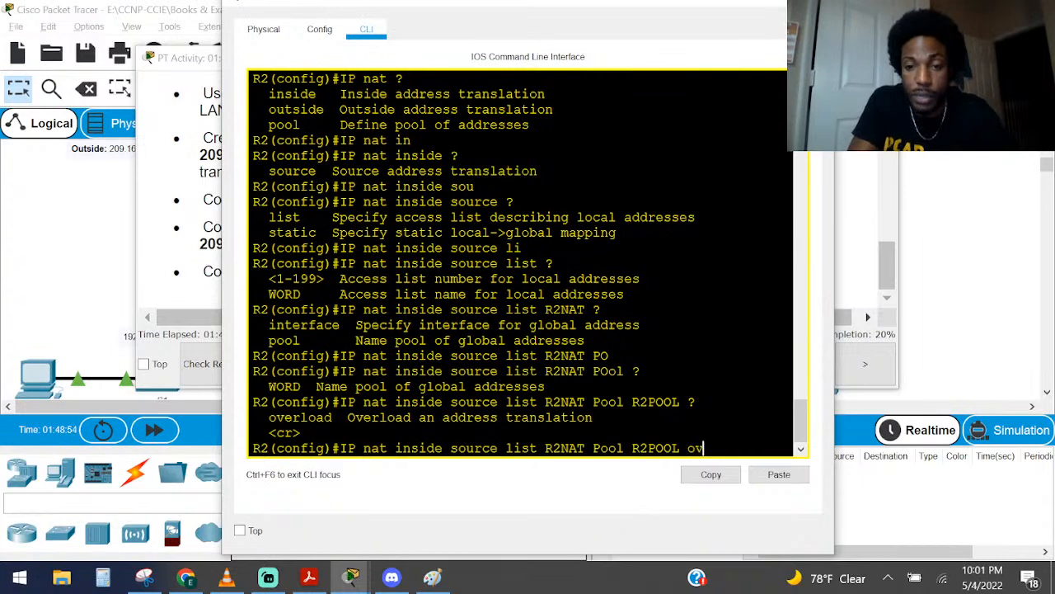
key(Tab)
text(?)
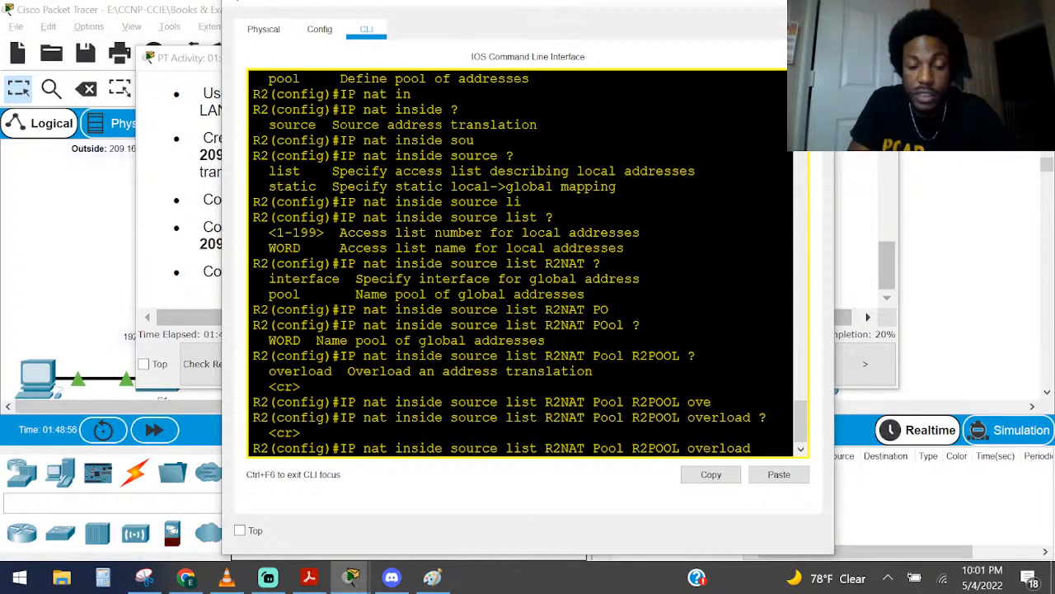
key(Return)
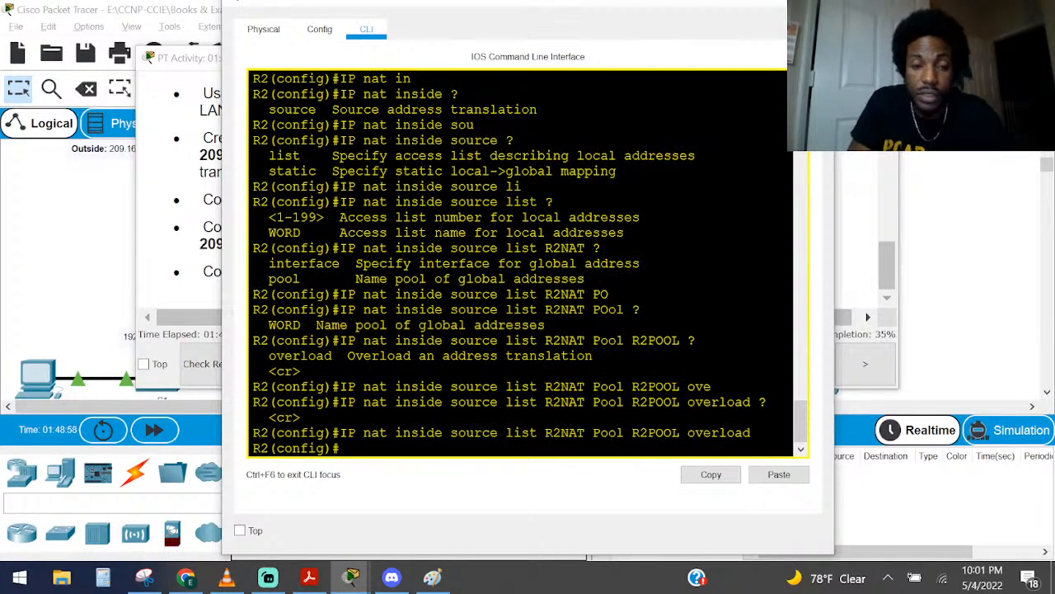
key(ctrl+z)
key(Return)
key(Return)
key(Return)
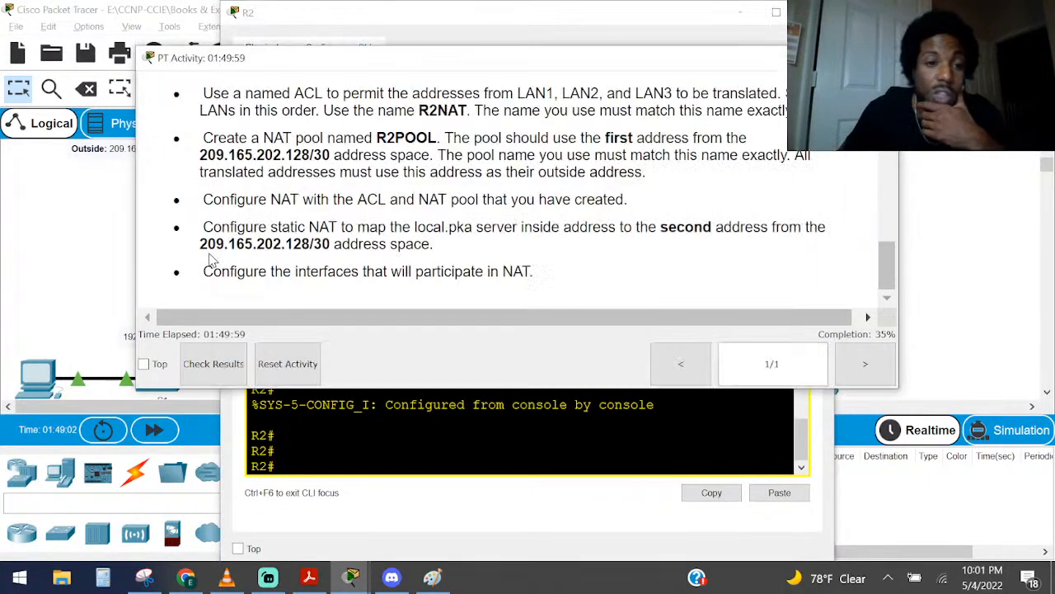
Check the instruction about interfaces participating in NAT and find R2's outside port in the topology
click(212, 261)
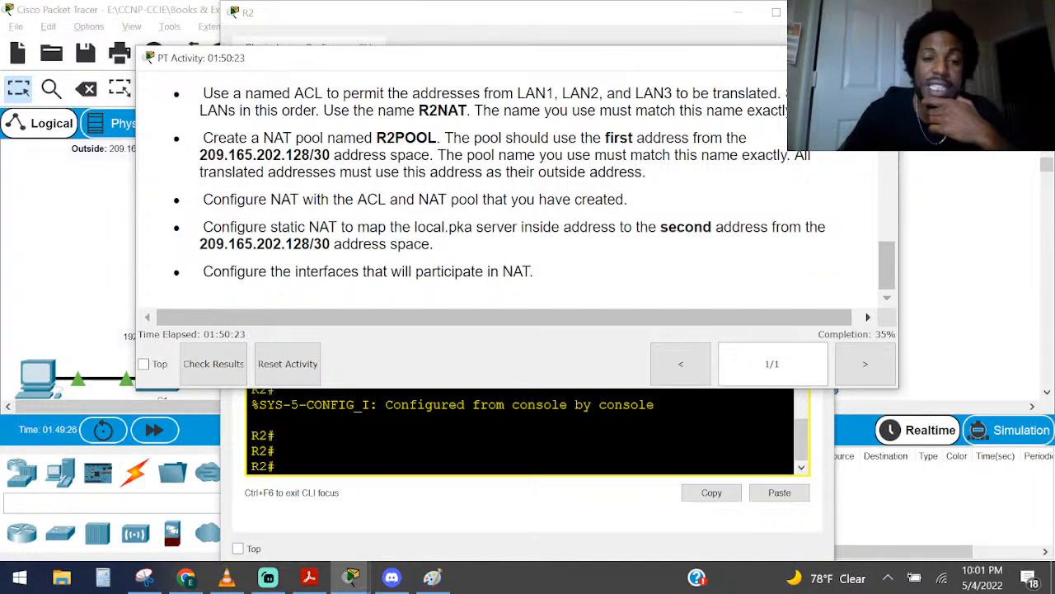
drag(230, 271, 591, 281)
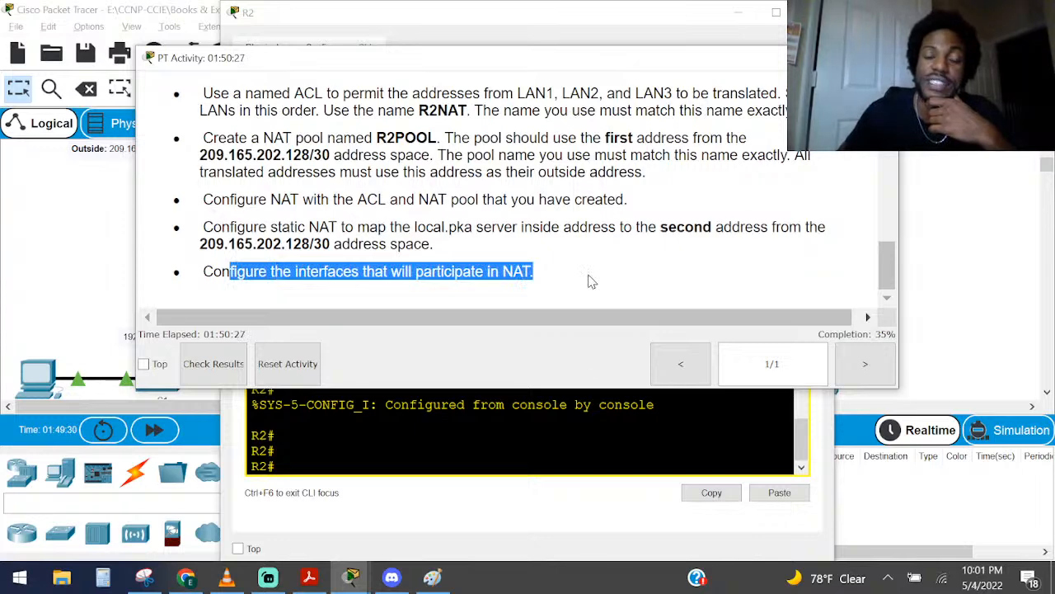
click(511, 441)
click(111, 239)
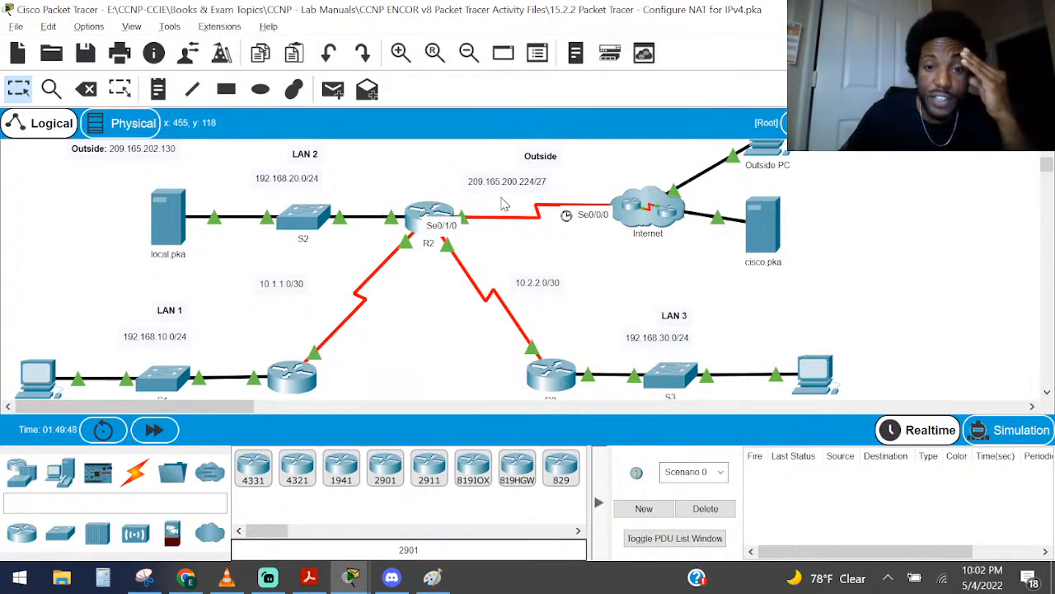
Reopen R2's command line and enter global configuration mode with configure terminal
click(427, 216)
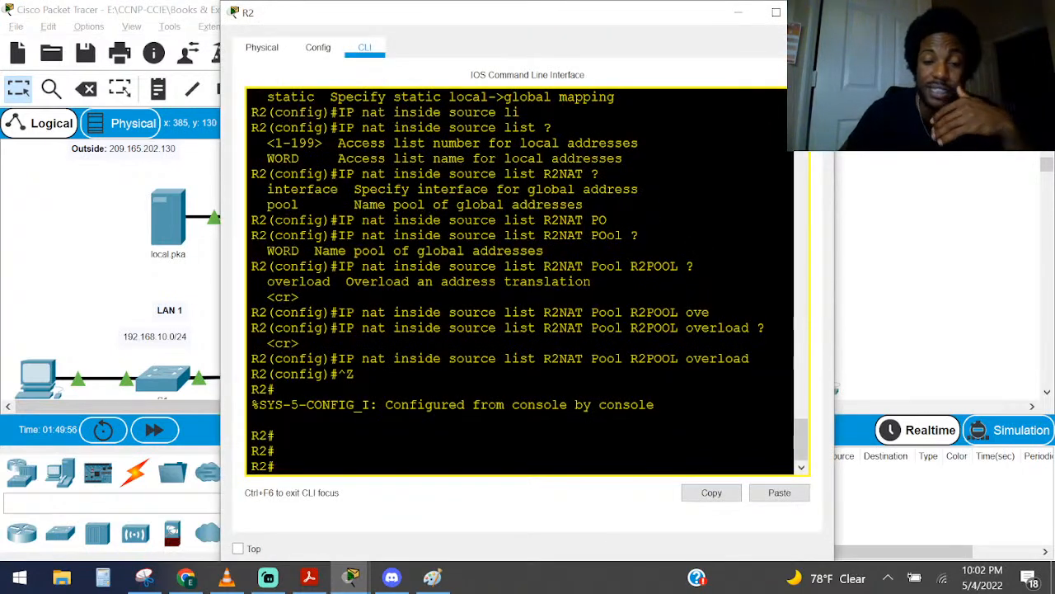
key(Return)
key(Return)
key(Return)
key(Return)
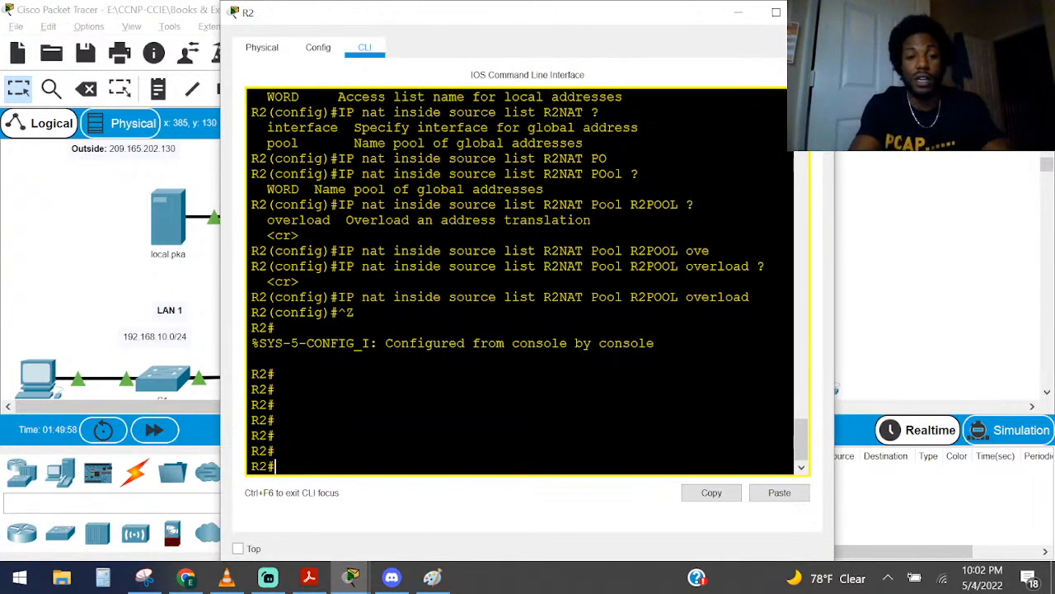
text(conf)
key(Tab)
text(t)
key(Tab)
key(Return)
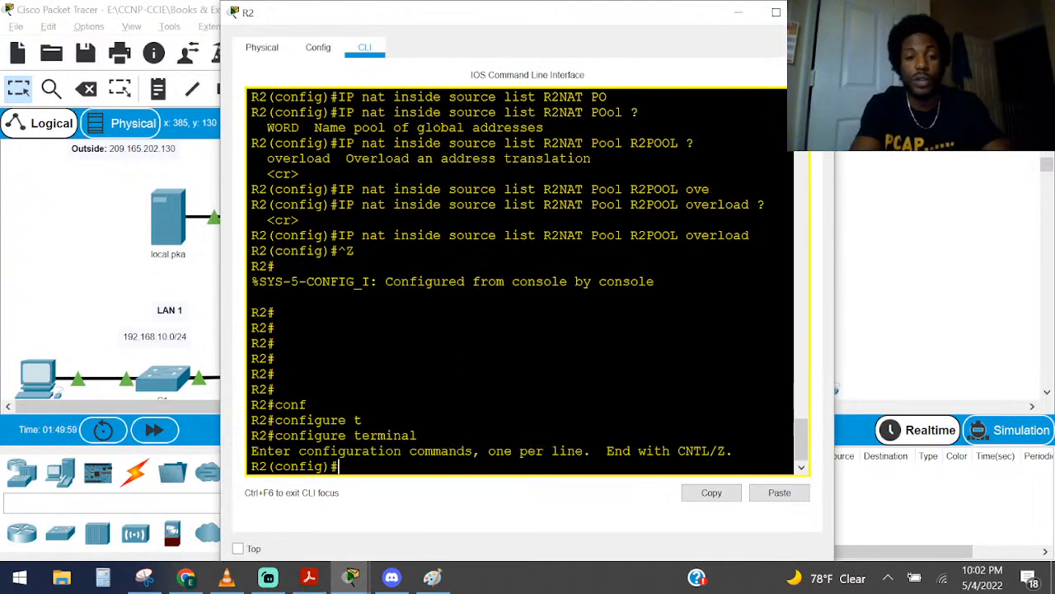
Check R2's port toward the Internet in the topology and enter interface configuration for serial 0/1/0
key(alt+Tab)
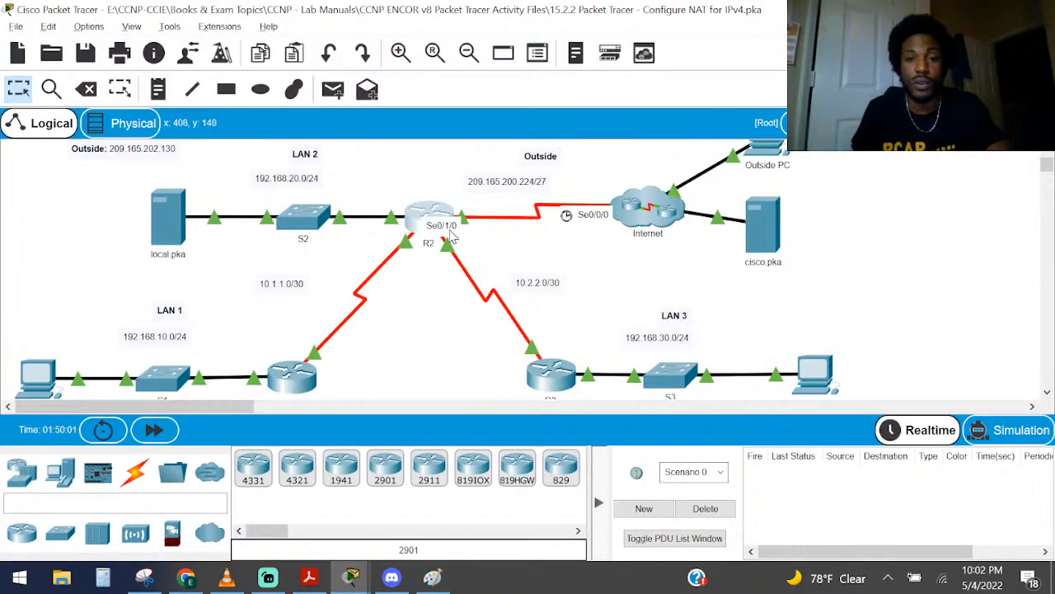
key(alt+Tab)
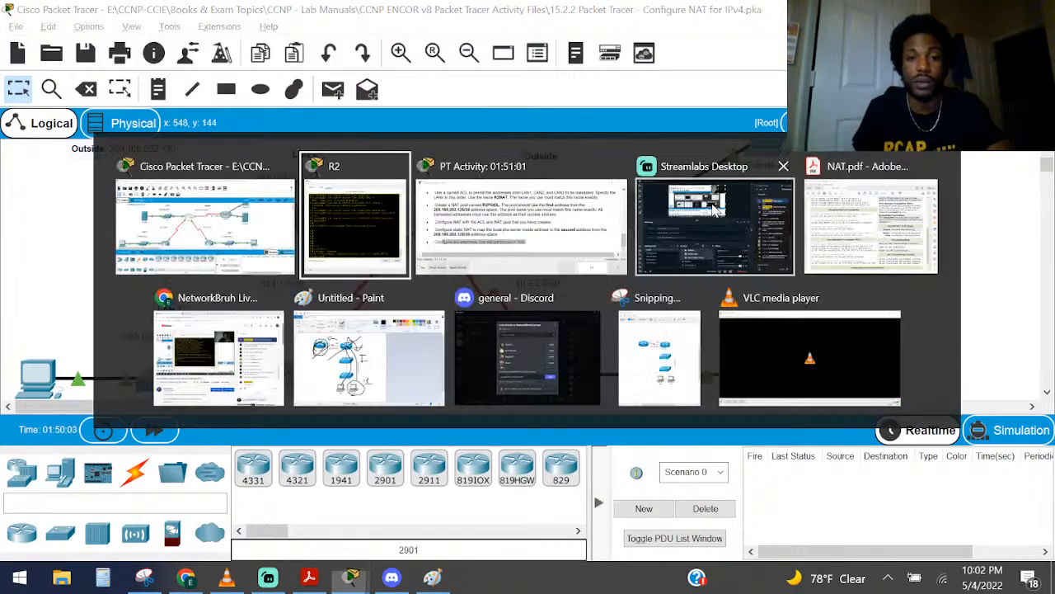
text(in)
key(Tab)
text(ser)
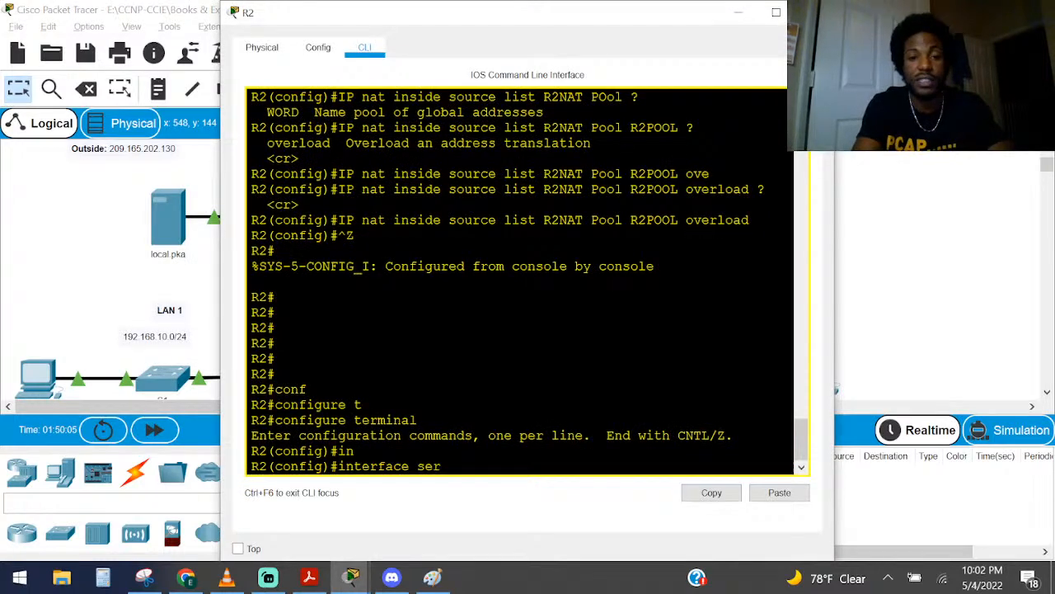
key(Tab)
text(0/)
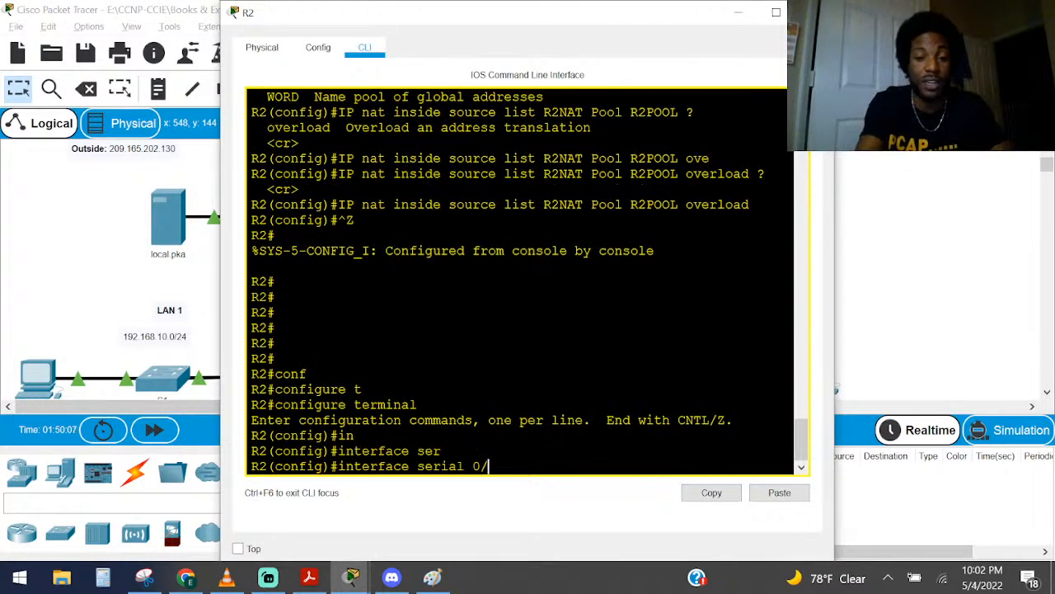
text(1/0)
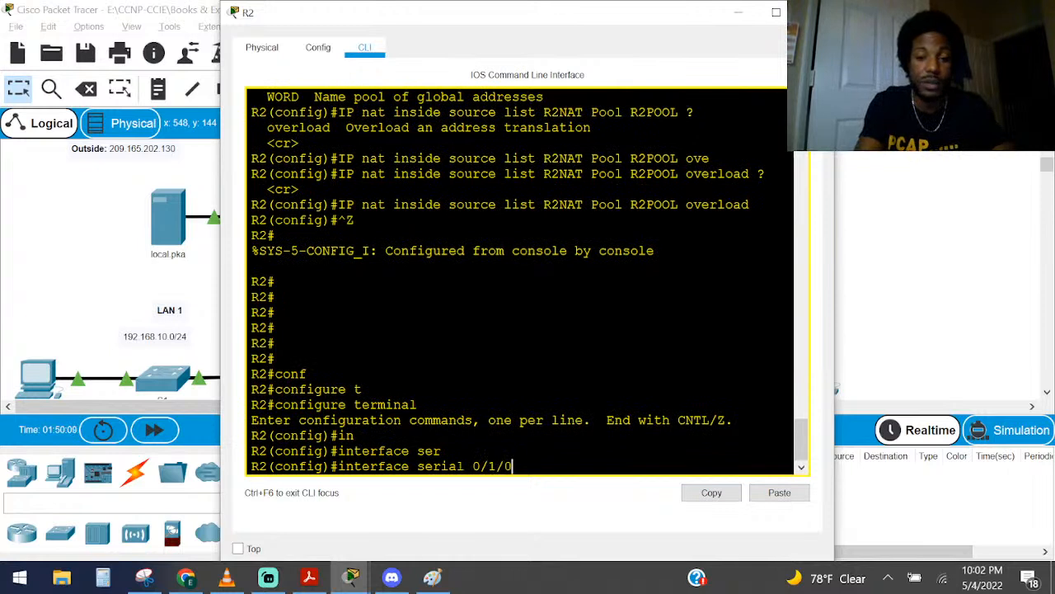
key(Return)
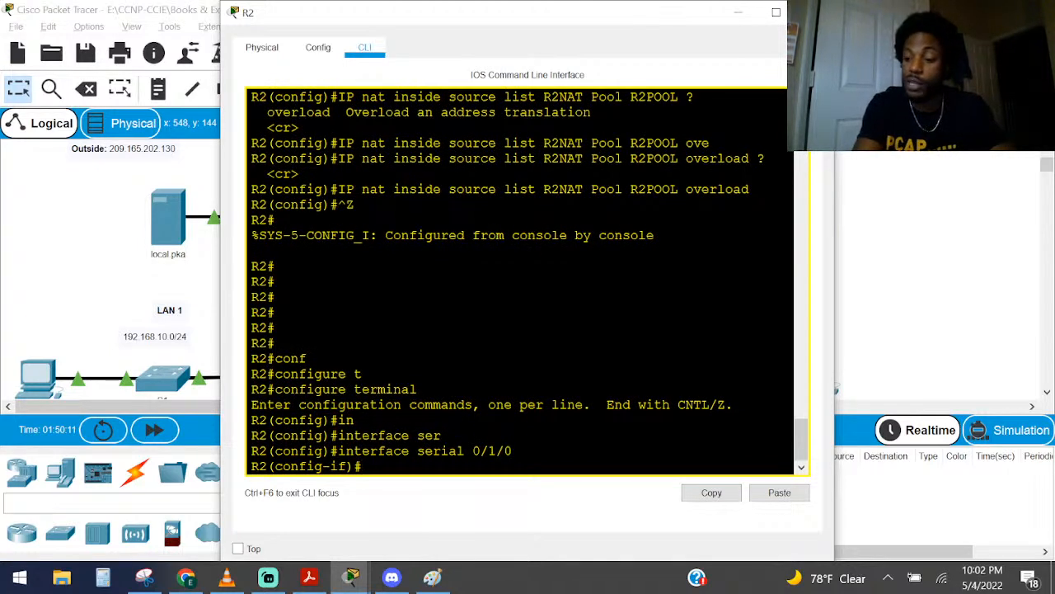
Set serial 0/1/0 as a NAT outside interface with ip nat outside and exit interface configuration
text(ip na)
key(Tab)
text(ou)
key(Tab)
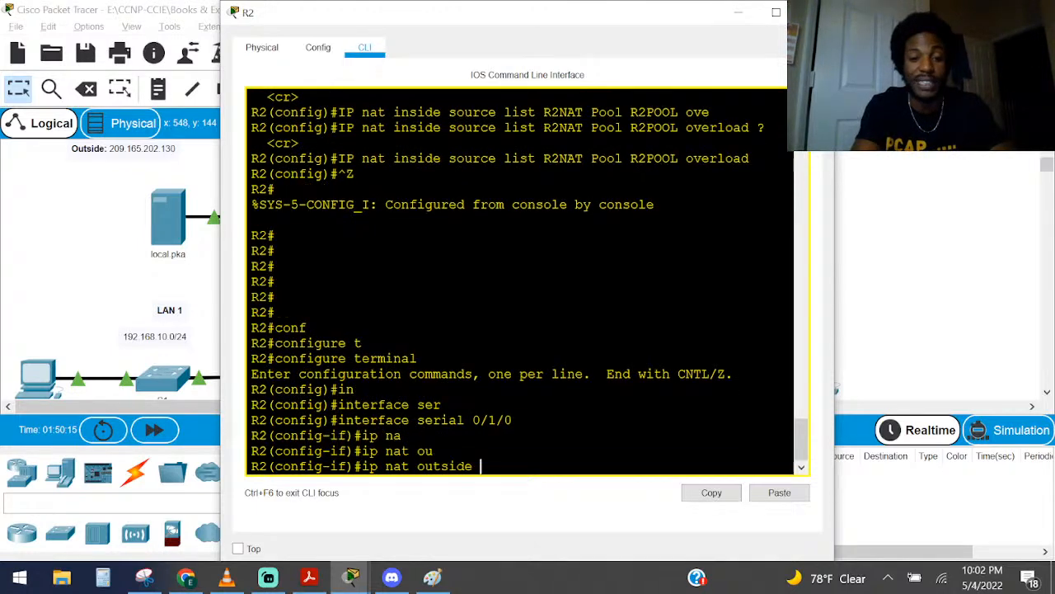
key(Return)
text(exit)
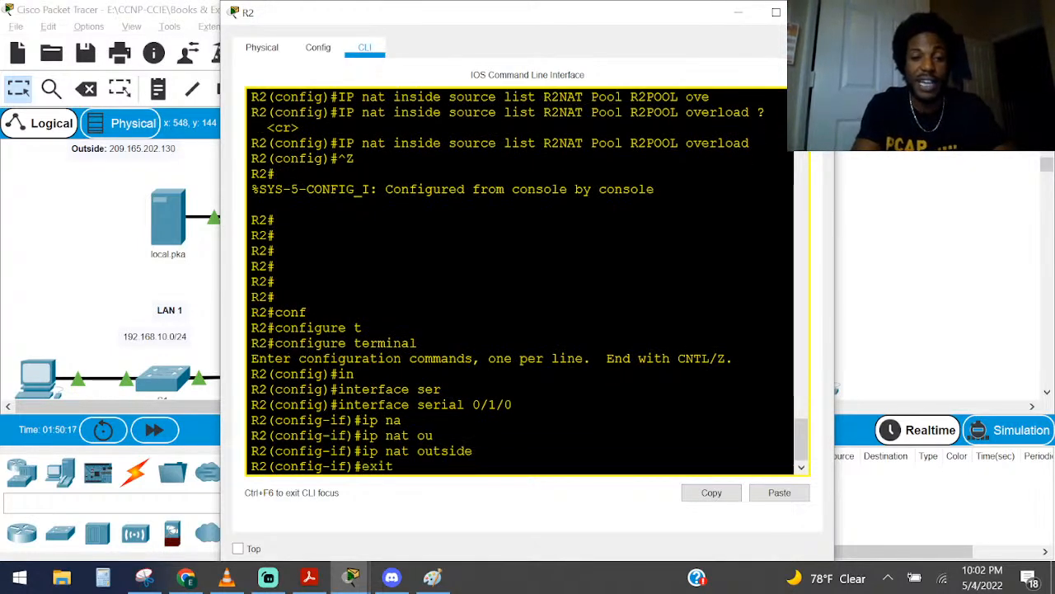
key(Tab)
key(Return)
Leave configuration mode, run sho ip inter brief on R2 and examine which interfaces are inside and outside in a wider window
key(ctrl+z)
key(Return)
text(sho ip inter brief)
key(Return)
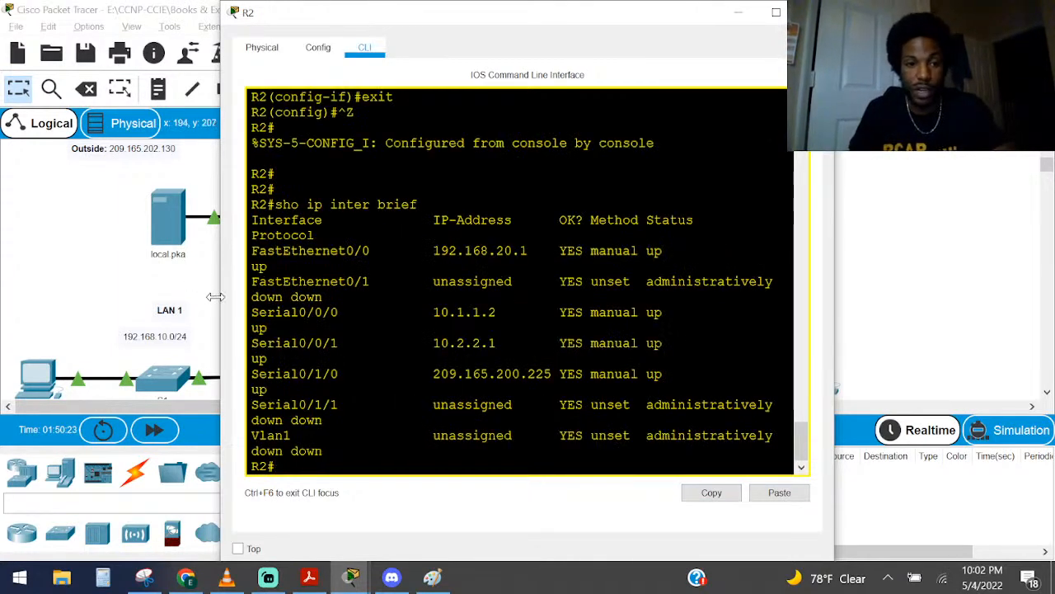
drag(215, 296, 35, 266)
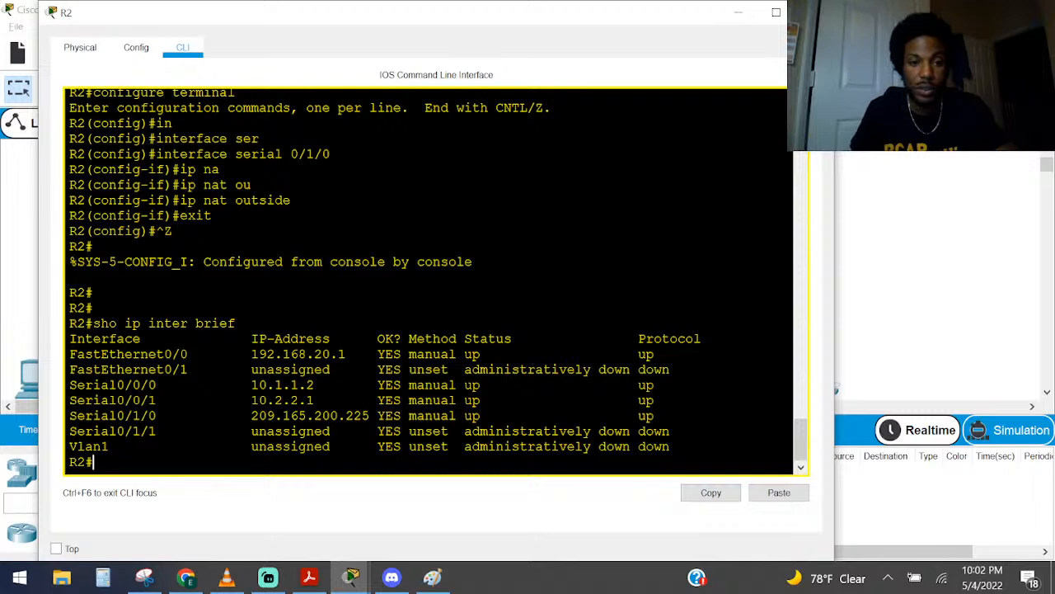
drag(370, 415, 219, 415)
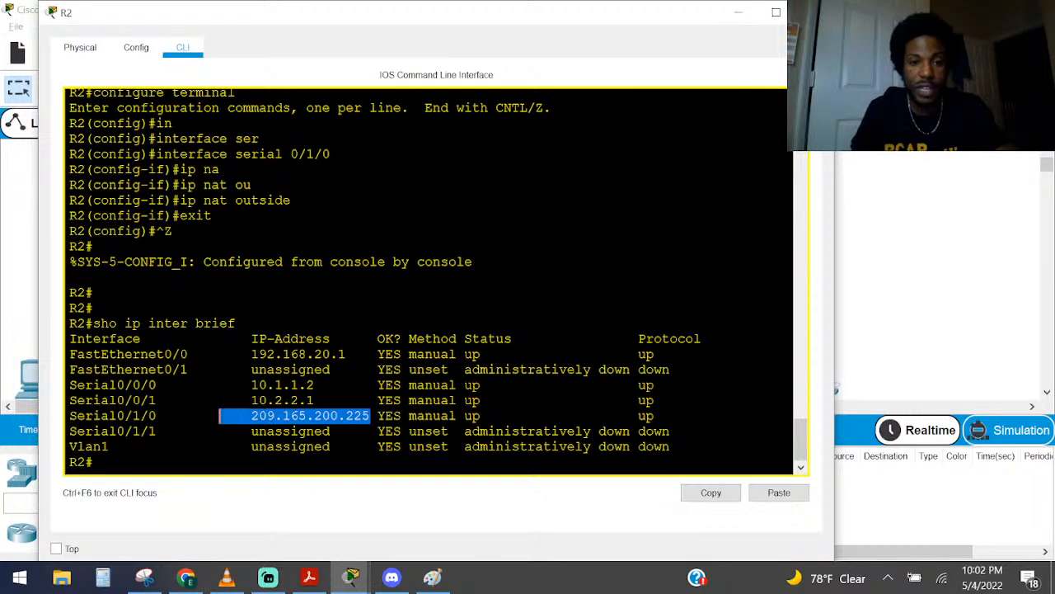
drag(314, 400, 69, 354)
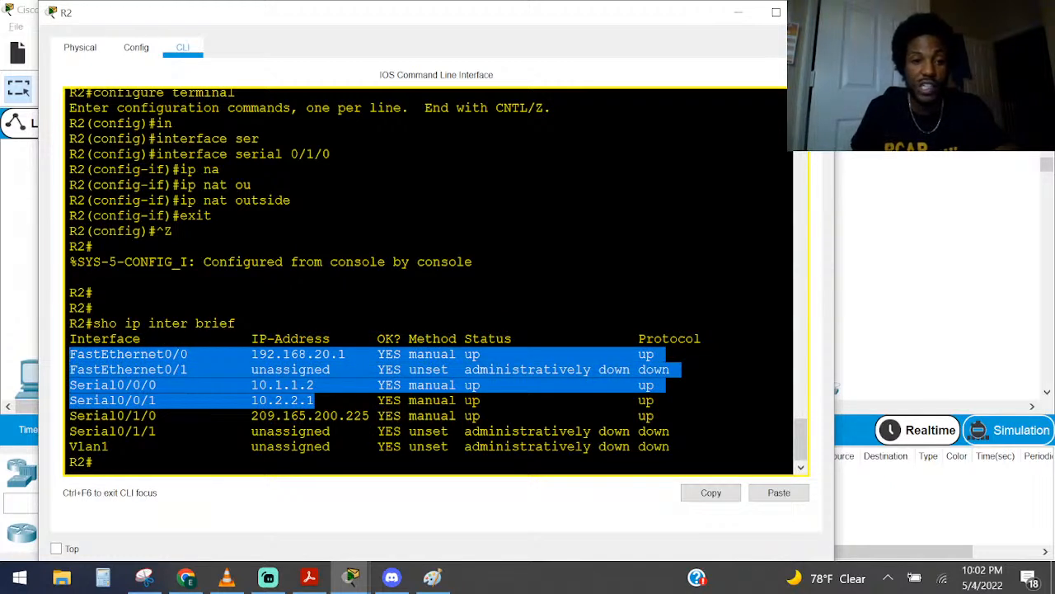
drag(69, 370, 165, 400)
drag(512, 400, 69, 385)
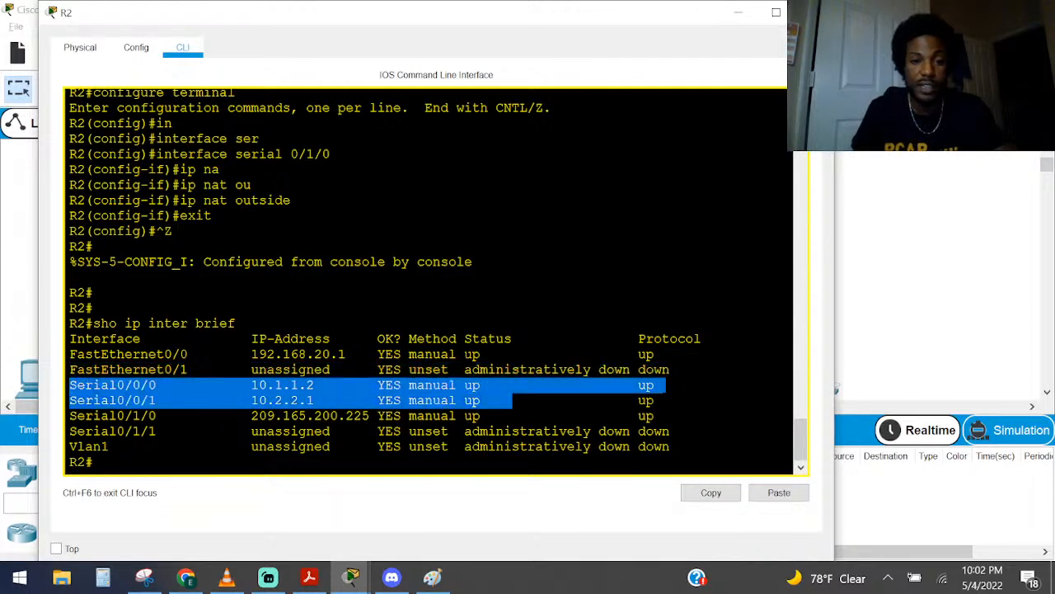
drag(363, 354, 662, 354)
click(662, 353)
Enter global configuration mode on R2 again with configure terminal
text(conf)
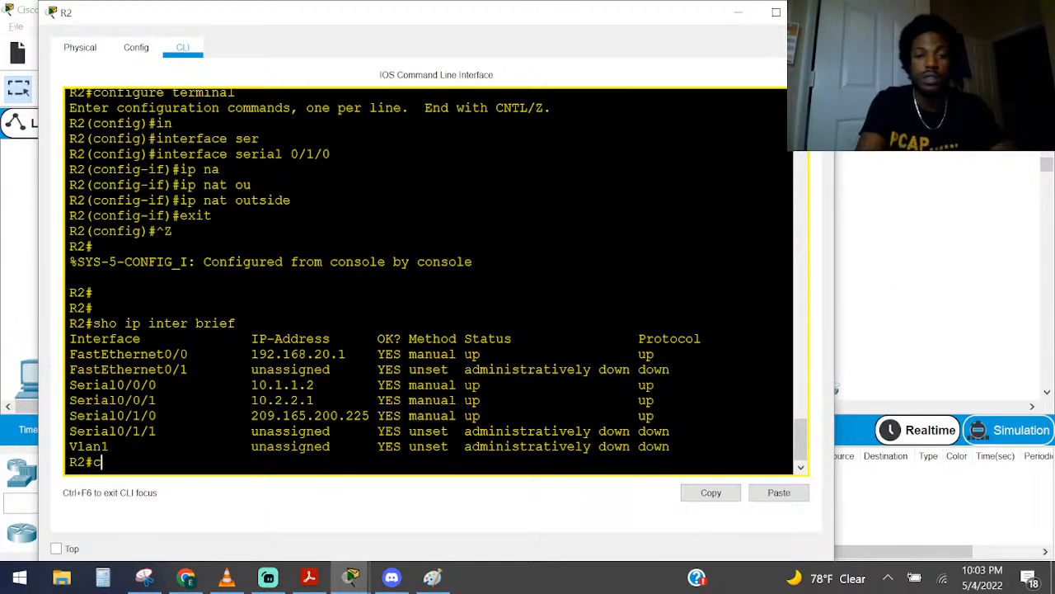
key(Tab)
text(t)
key(Tab)
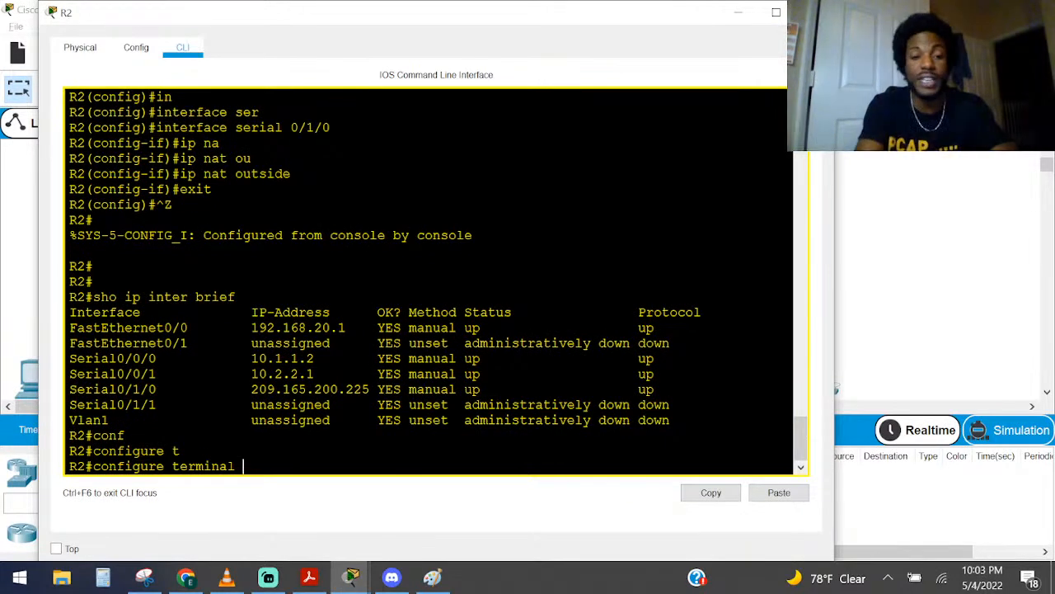
key(Return)
Enter interface configuration for fastEthernet 0/0, replacing the serial keyword in the interface command
text(in)
key(Tab)
text(ser)
key(Tab)
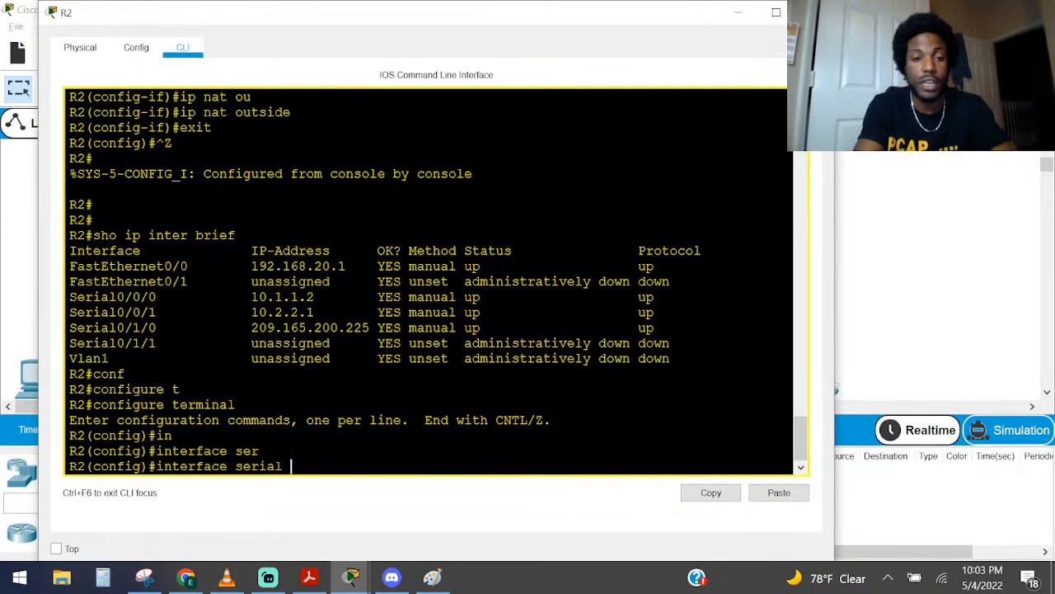
key(BackSpace)
key(BackSpace)
key(BackSpace)
key(BackSpace)
key(BackSpace)
text(fas)
key(Tab)
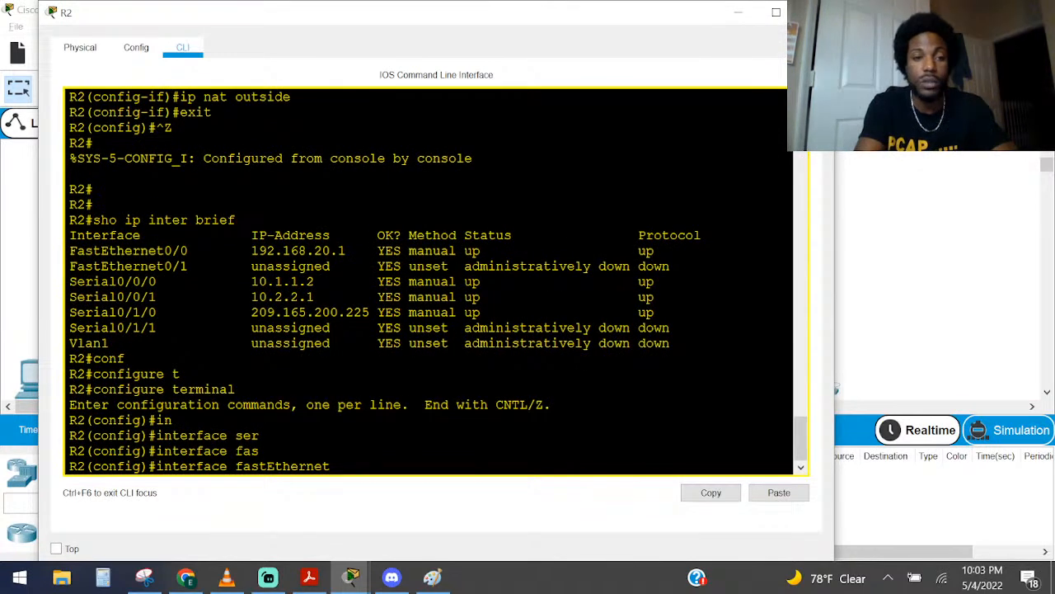
text(0/0)
key(Return)
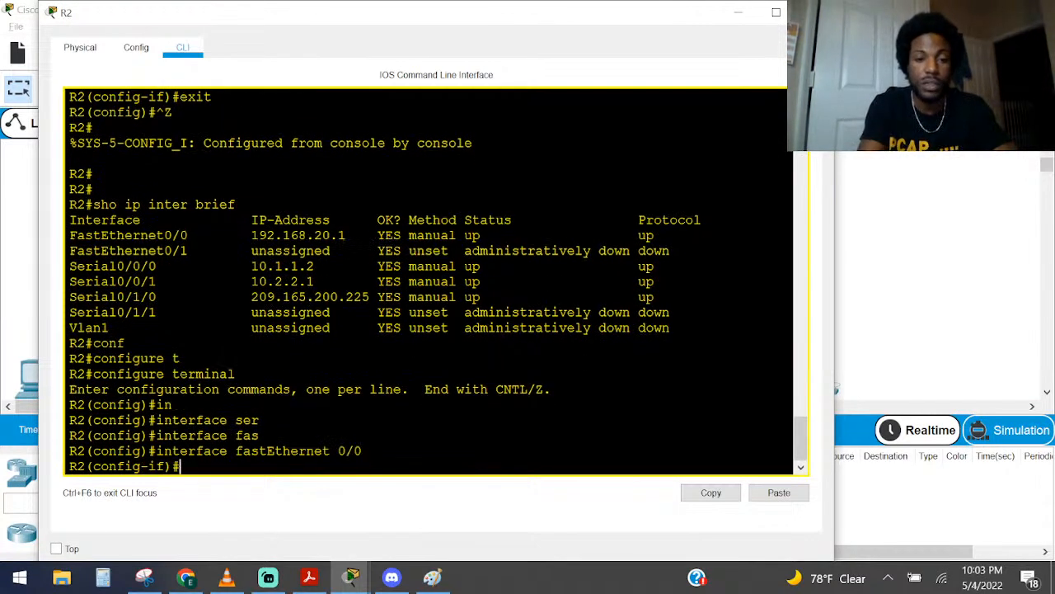
Set fastEthernet 0/0 on R2 as a NAT inside interface with ip nat inside, replacing the outside keyword
text(ip na)
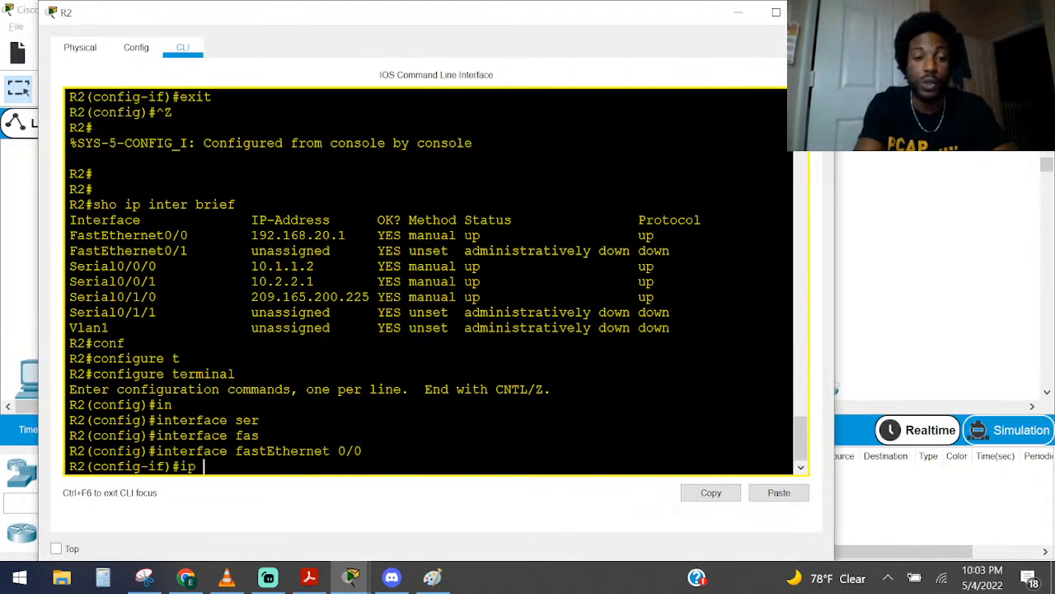
key(Tab)
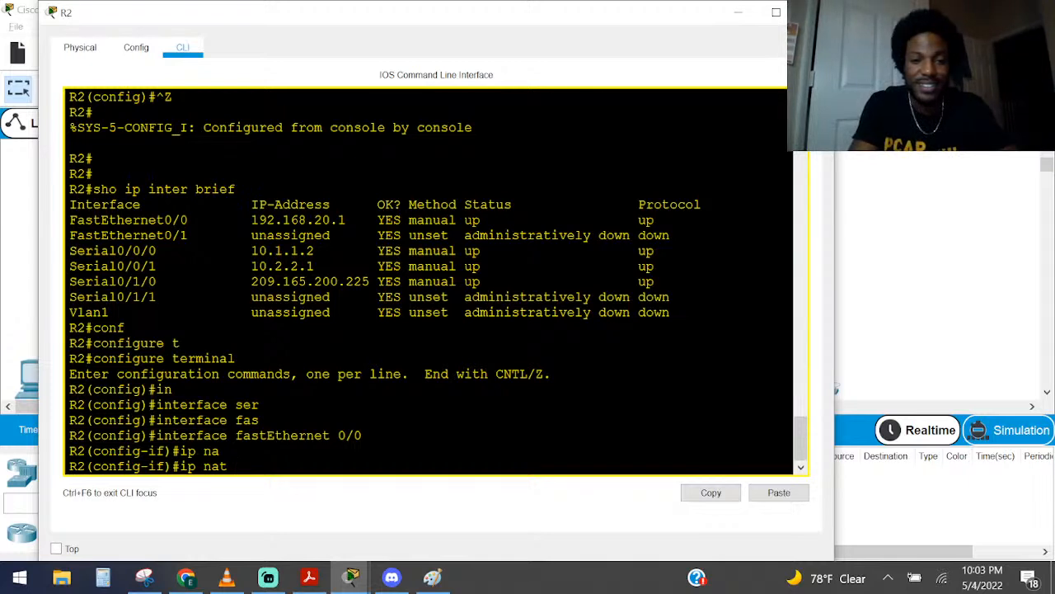
text(out)
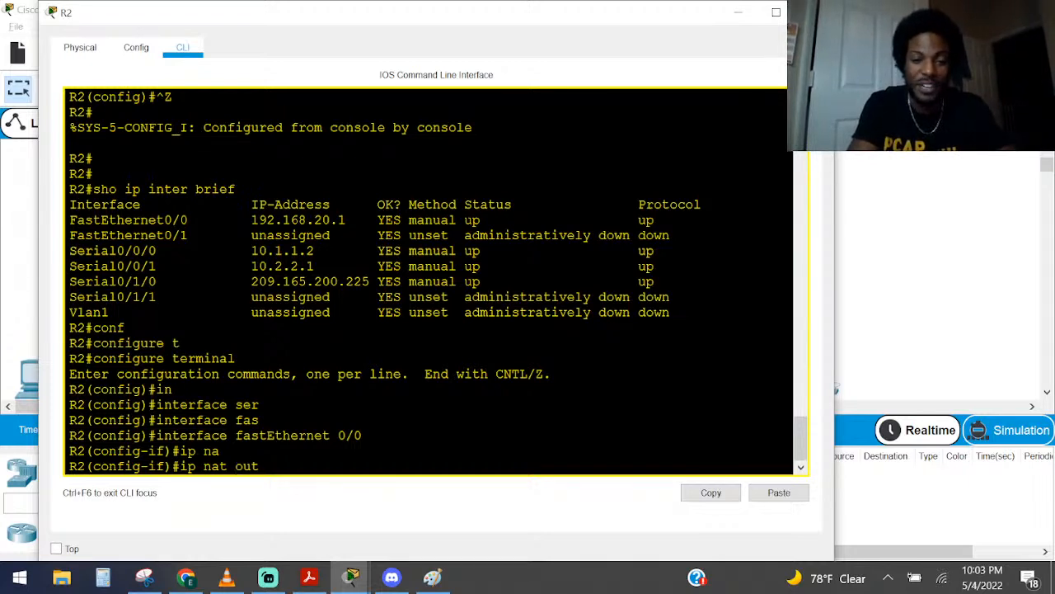
key(Tab)
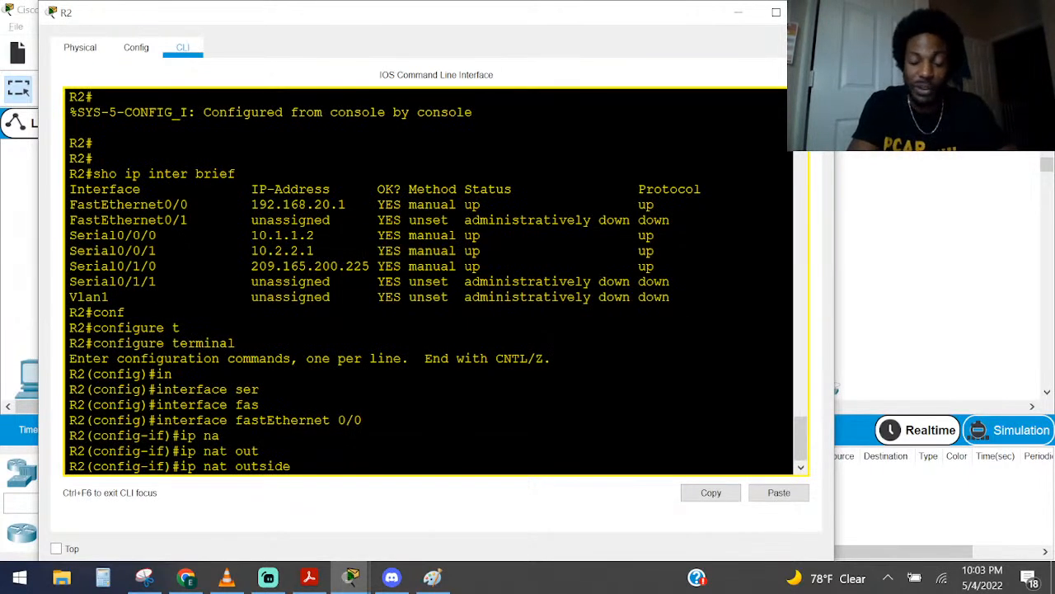
key(BackSpace)
key(BackSpace)
key(BackSpace)
key(BackSpace)
key(BackSpace)
key(BackSpace)
key(BackSpace)
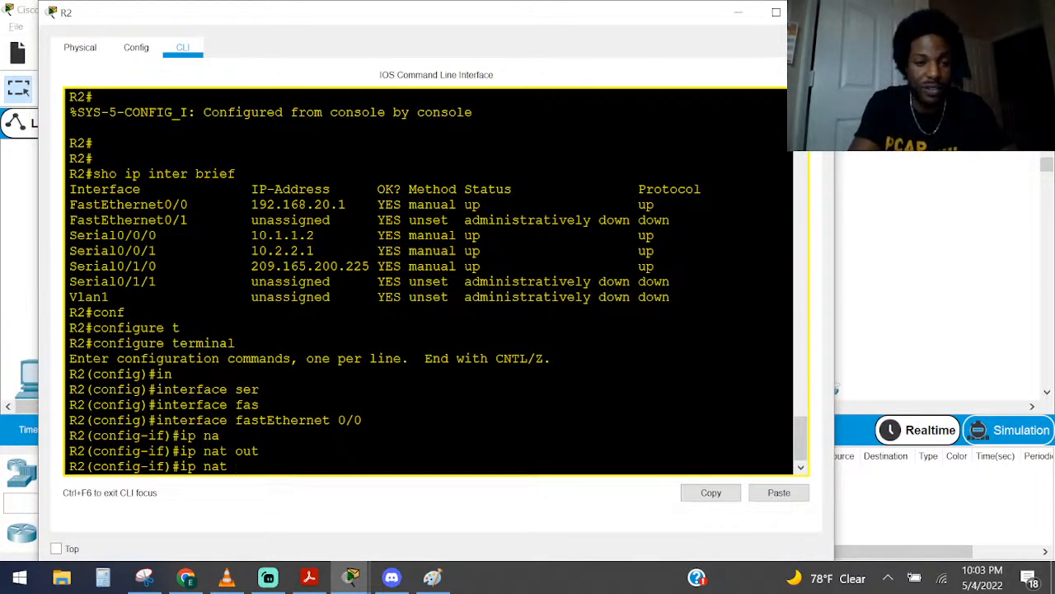
text(in)
key(Tab)
key(Return)
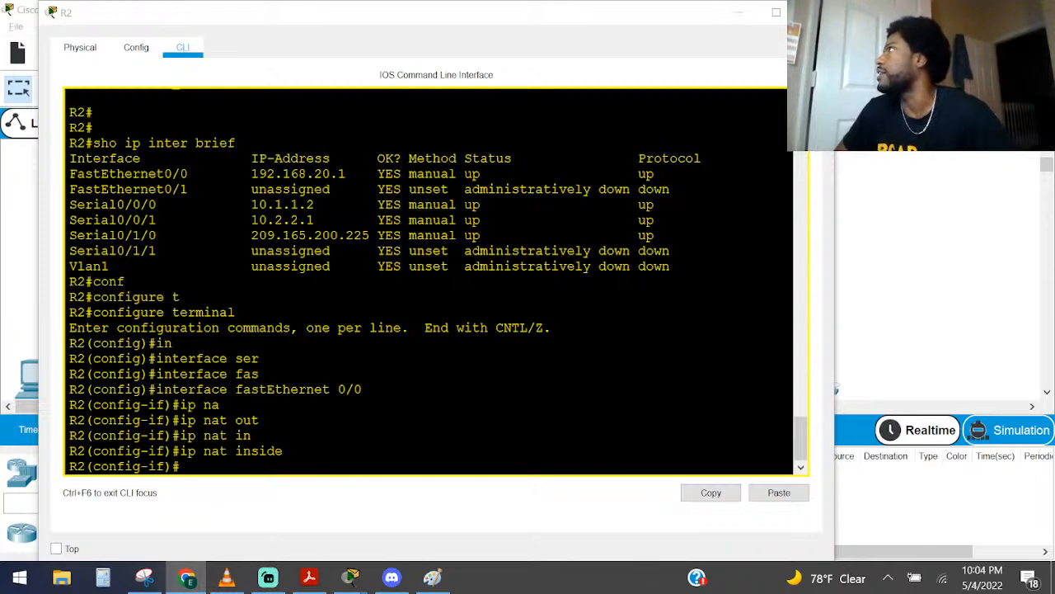
Switch to the ENCOR Study Plan spreadsheet in the browser and examine the Lab2 (ENCOR) v8 Lab Manual column
drag(1054, 280, 639, 57)
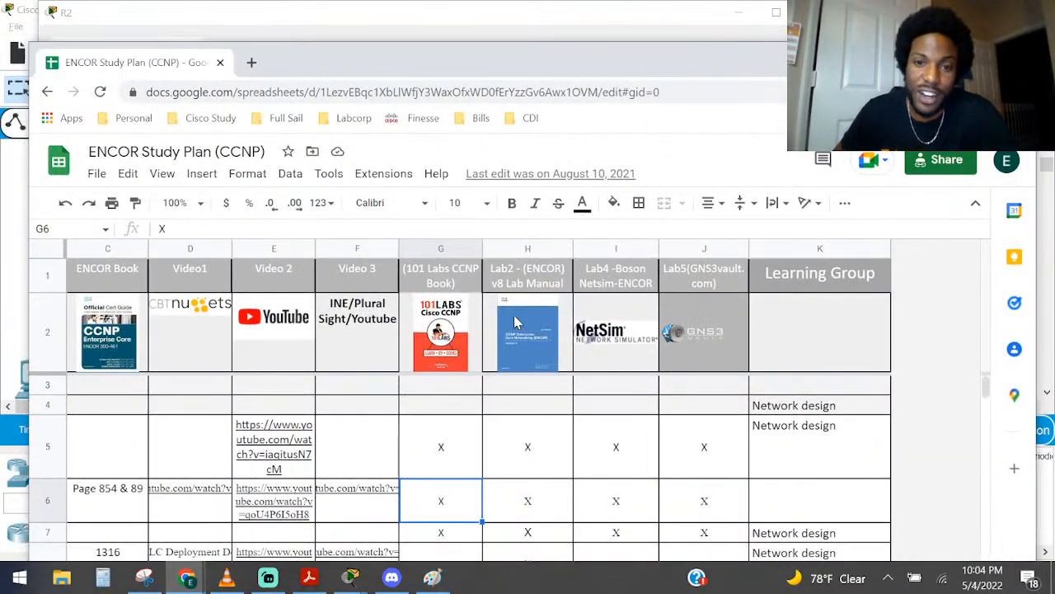
click(522, 338)
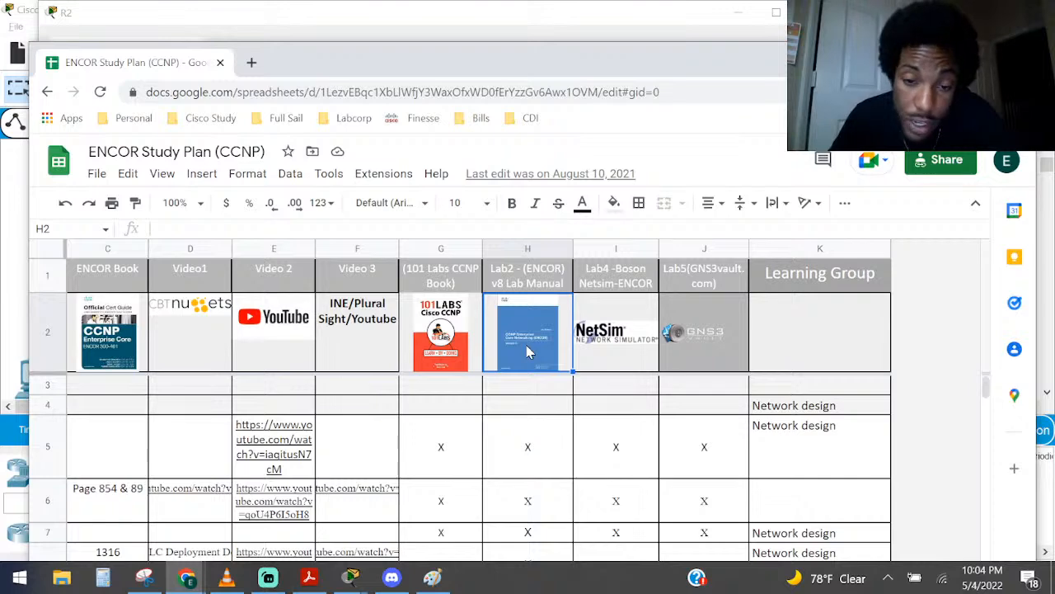
scroll(528, 353, down, 3)
scroll(529, 356, up, 3)
scroll(524, 445, down, 3)
scroll(524, 412, up, 3)
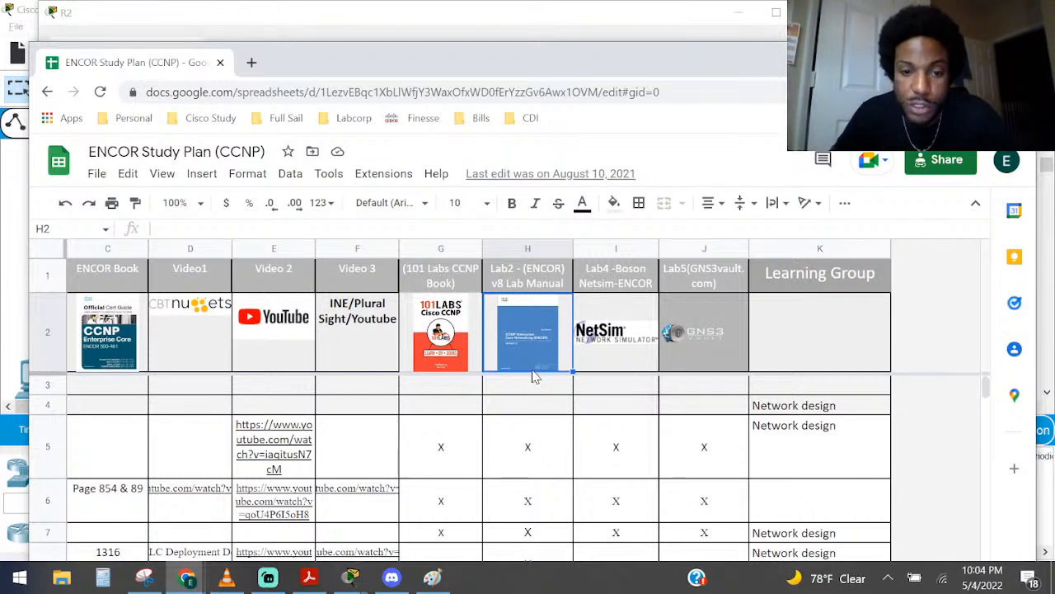
click(523, 438)
click(527, 347)
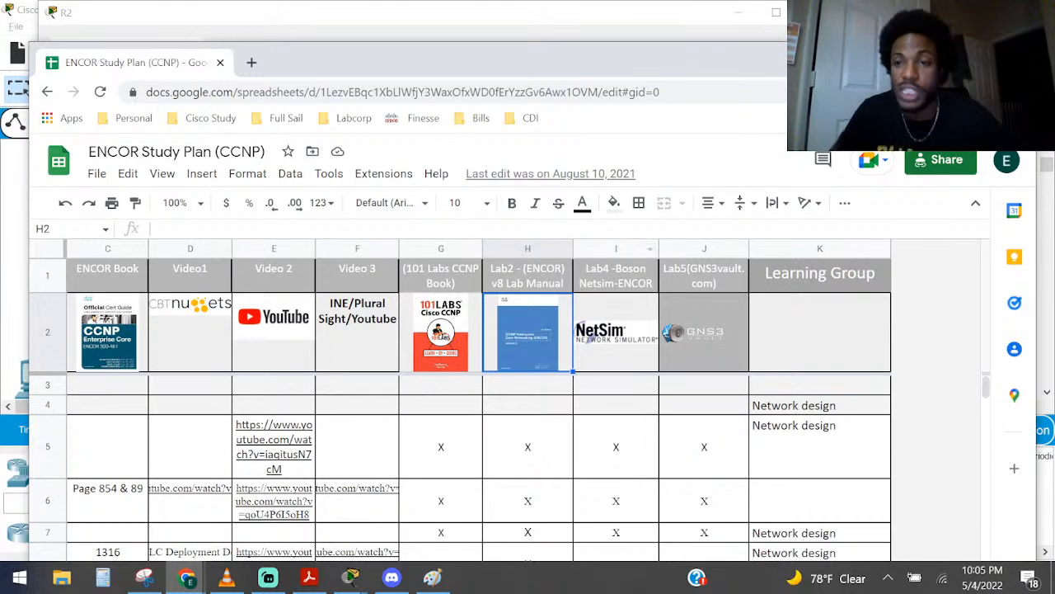
click(694, 66)
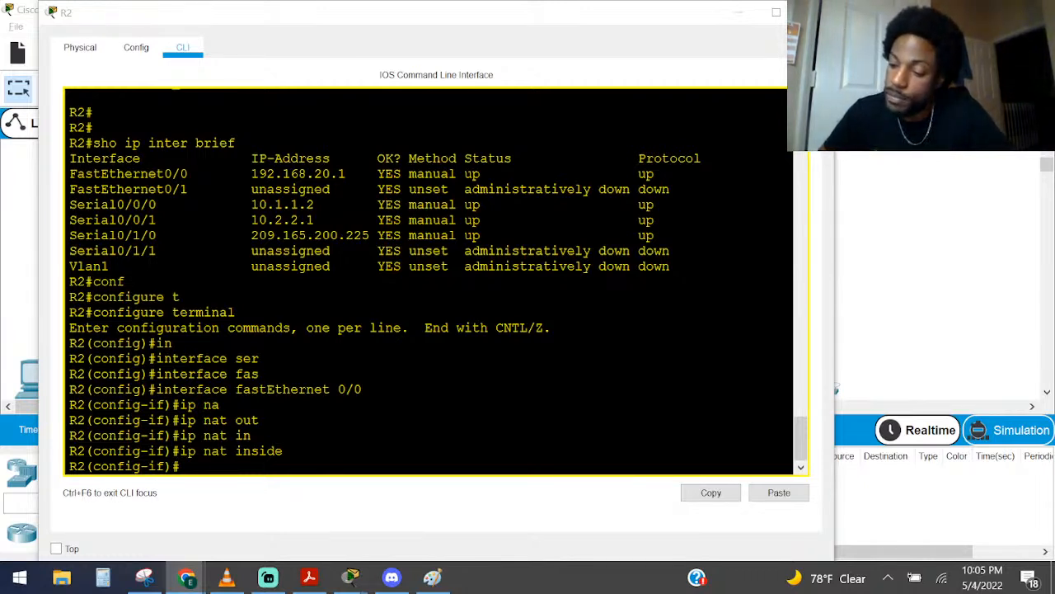
Return to the R2 console and leave the fastEthernet 0/0 interface configuration
click(260, 389)
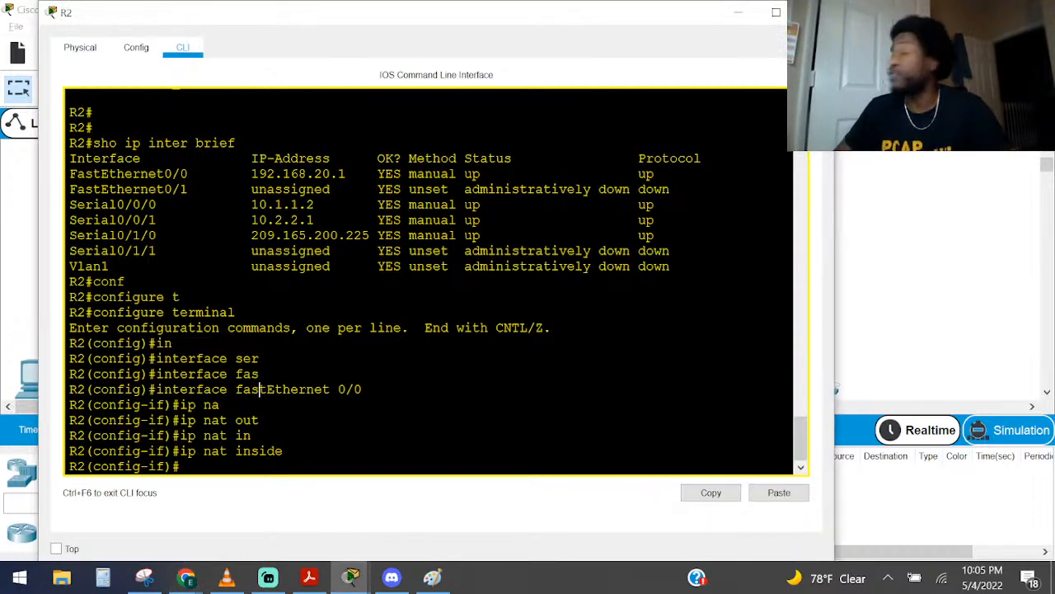
key(Return)
key(Return)
key(Return)
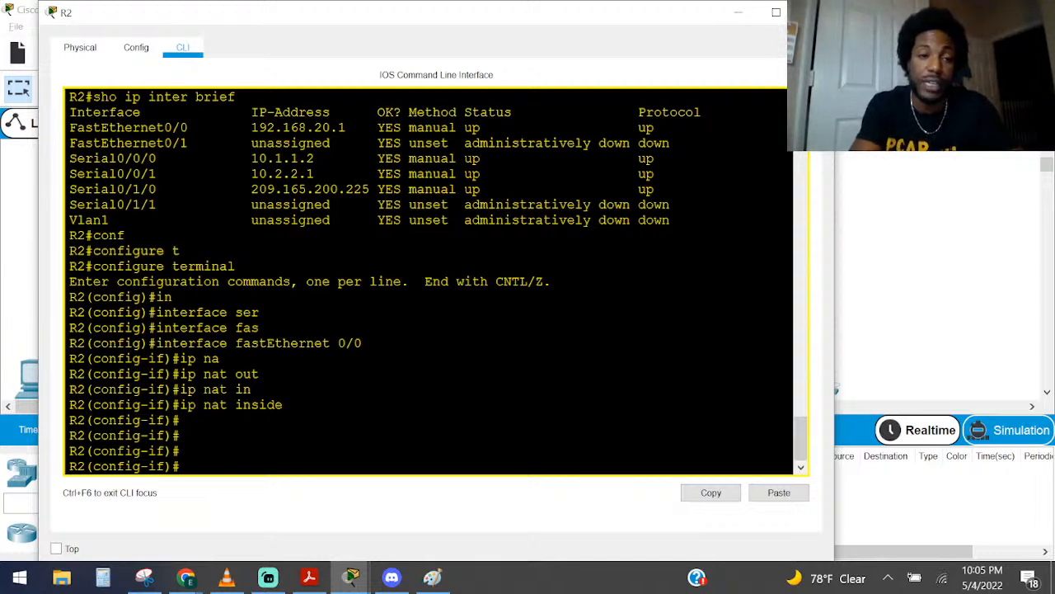
text(ex)
key(Return)
Enter interface configuration for serial 0/0/0 and make it a NAT inside interface with ip nat inside
text(in)
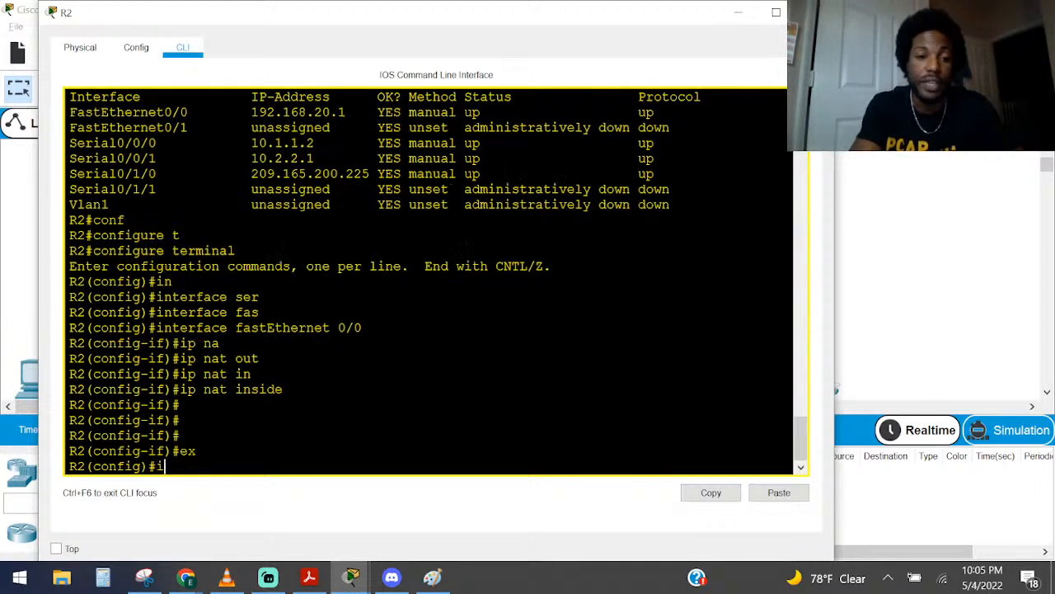
key(Tab)
text(ser)
key(Tab)
text(0/0/0)
key(Return)
text(ip na)
key(Tab)
text(ins)
key(Tab)
key(Return)
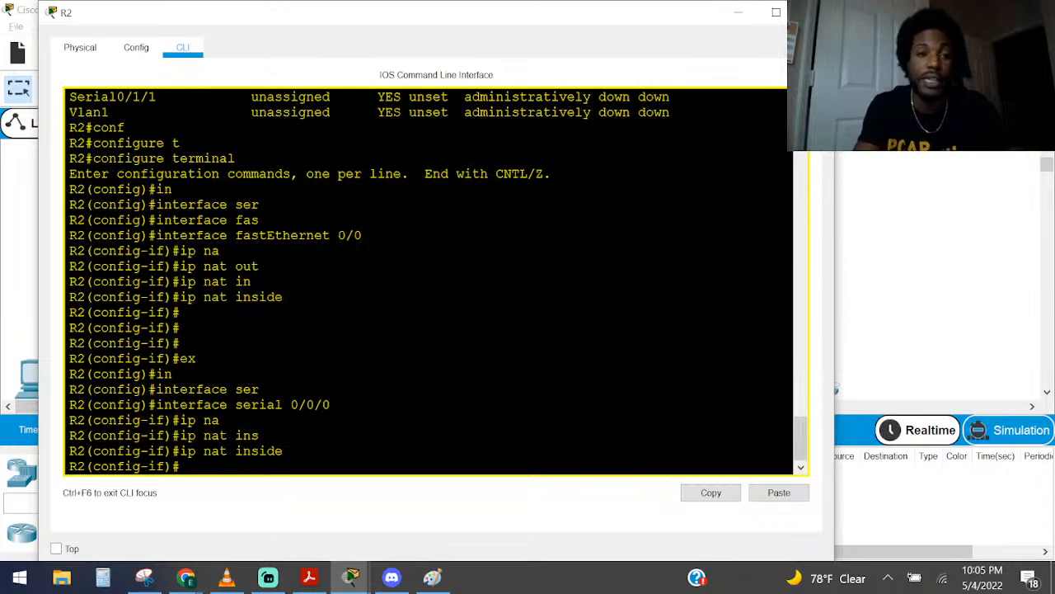
Look up the remaining serial interface in the earlier interface list and enter configuration for serial 0/0/1
scroll(427, 281, up, 3)
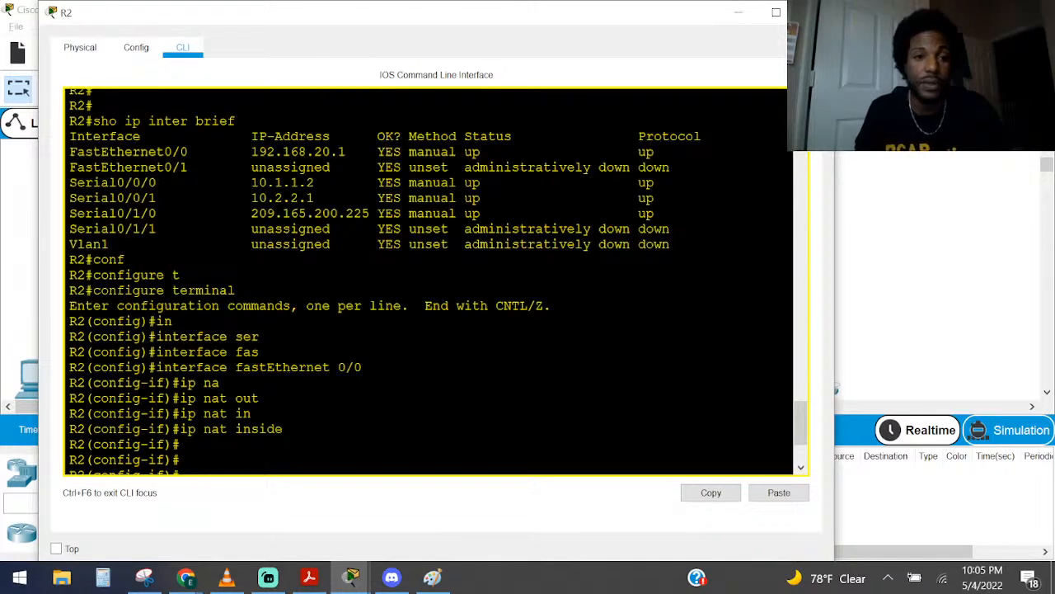
drag(164, 198, 70, 199)
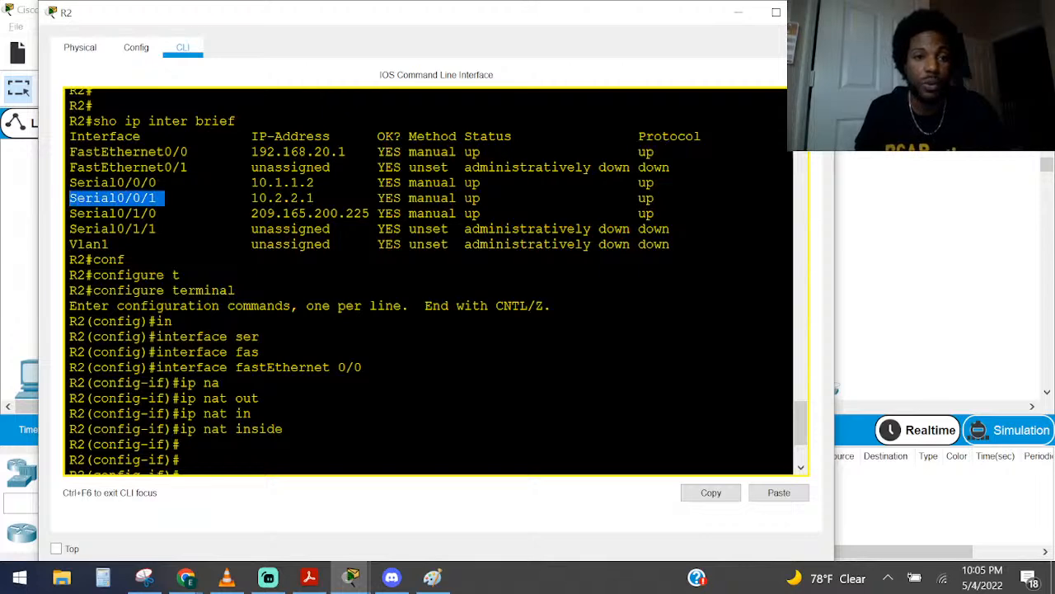
scroll(427, 280, down, 3)
text(inter ser)
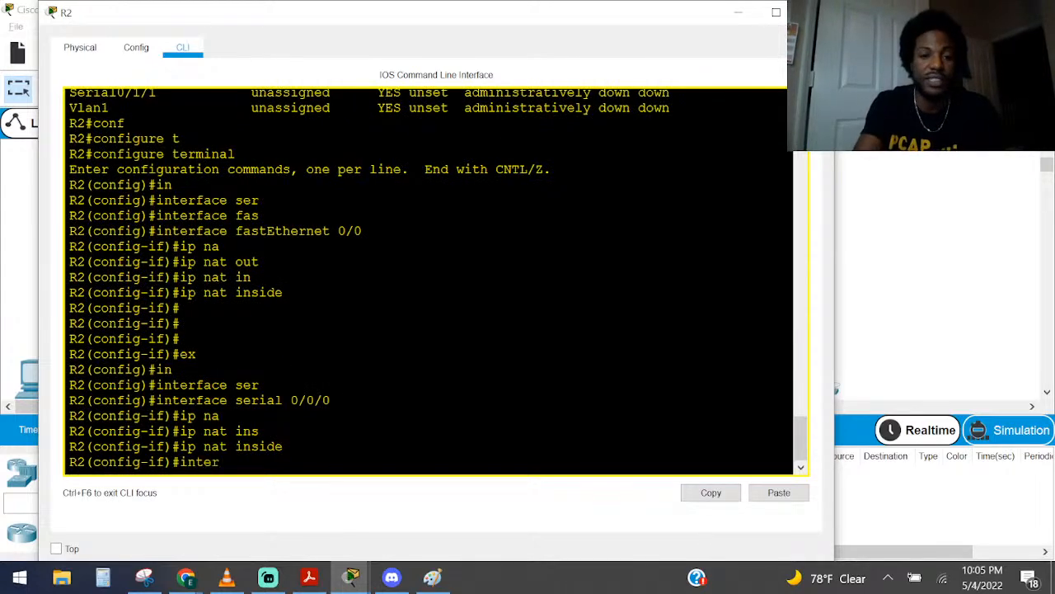
key(Tab)
text(0/0/1)
key(Return)
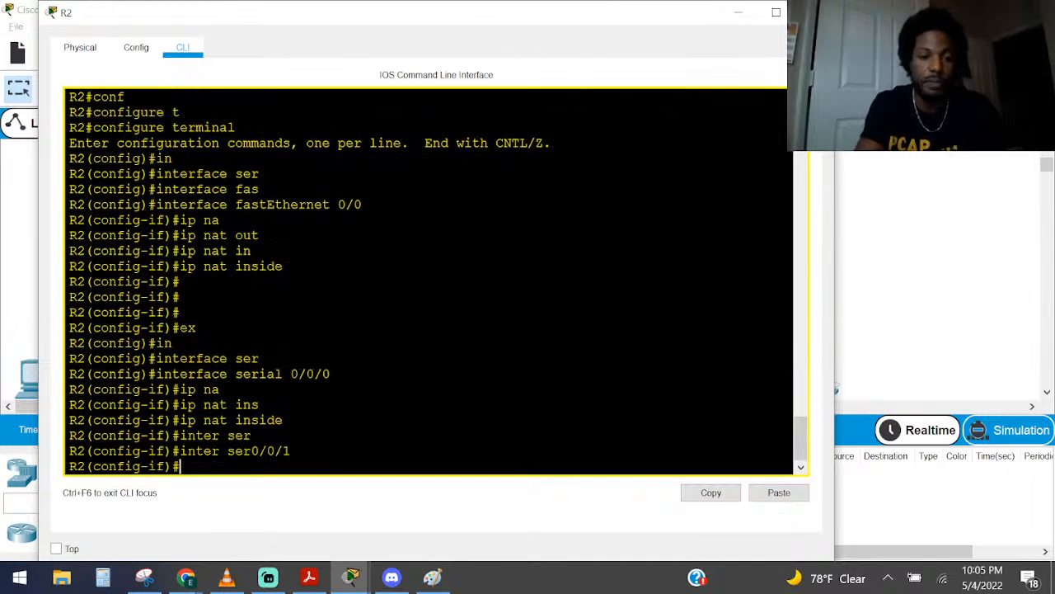
Set serial 0/0/1 as a NAT inside interface with ip nat inside
text(in)
key(BackSpace)
text(p na)
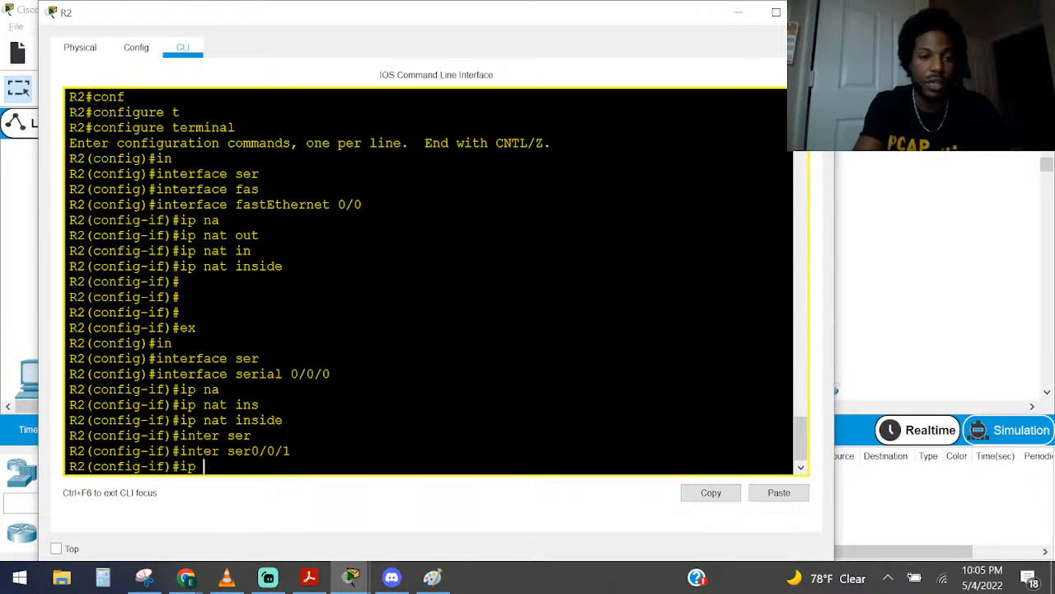
key(Tab)
text(in)
key(Tab)
key(Return)
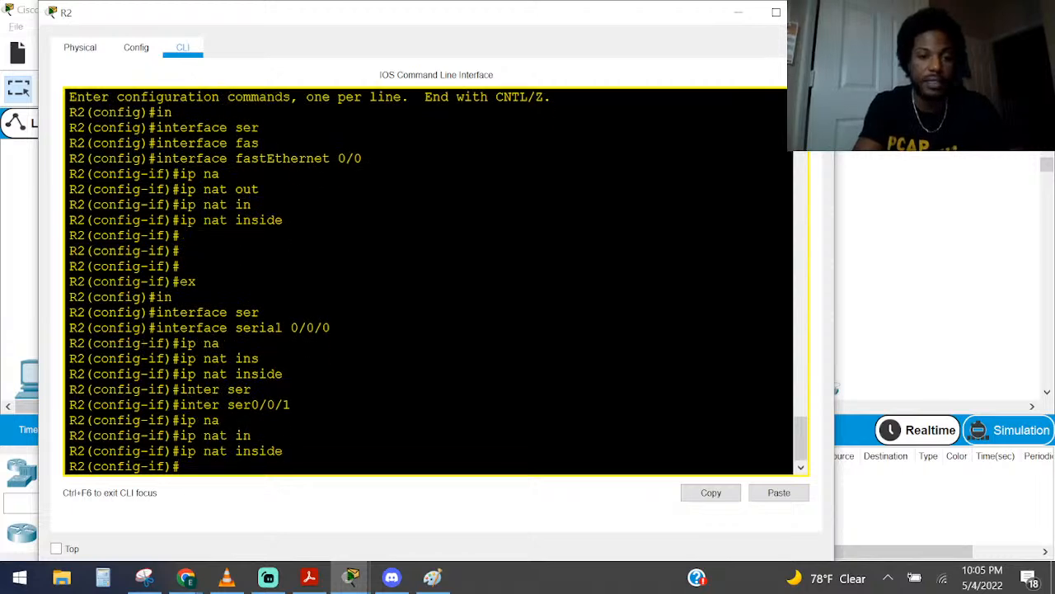
Leave configuration mode on R2 and return to the privileged EXEC prompt
key(ctrl+z)
key(Return)
key(Return)
key(Return)
key(Return)
List the available keywords for sho ip nat using the command-line help
text(sho ip )
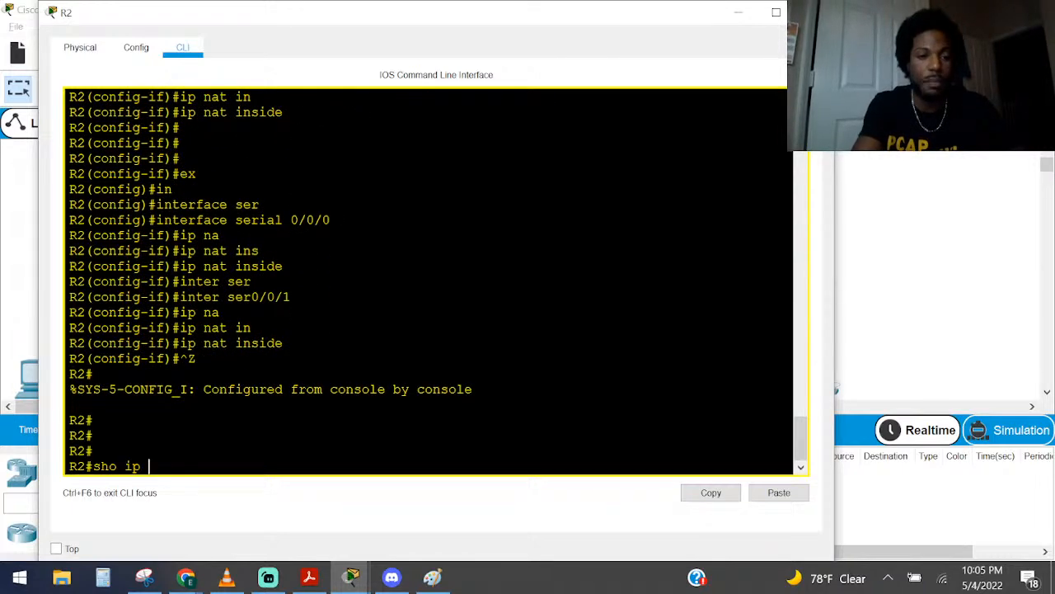
text(na)
key(Tab)
text(?)
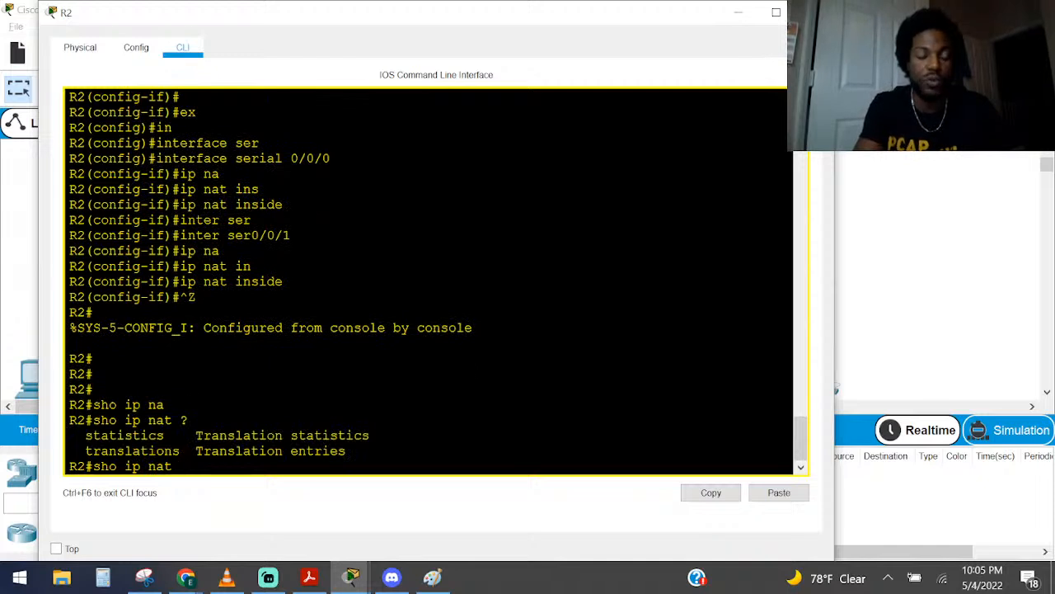
key(BackSpace)
key(BackSpace)
key(BackSpace)
key(BackSpace)
key(BackSpace)
key(BackSpace)
text(na)
key(Tab)
text(t)
key(Tab)
key(BackSpace)
key(BackSpace)
key(BackSpace)
key(BackSpace)
key(BackSpace)
key(BackSpace)
key(BackSpace)
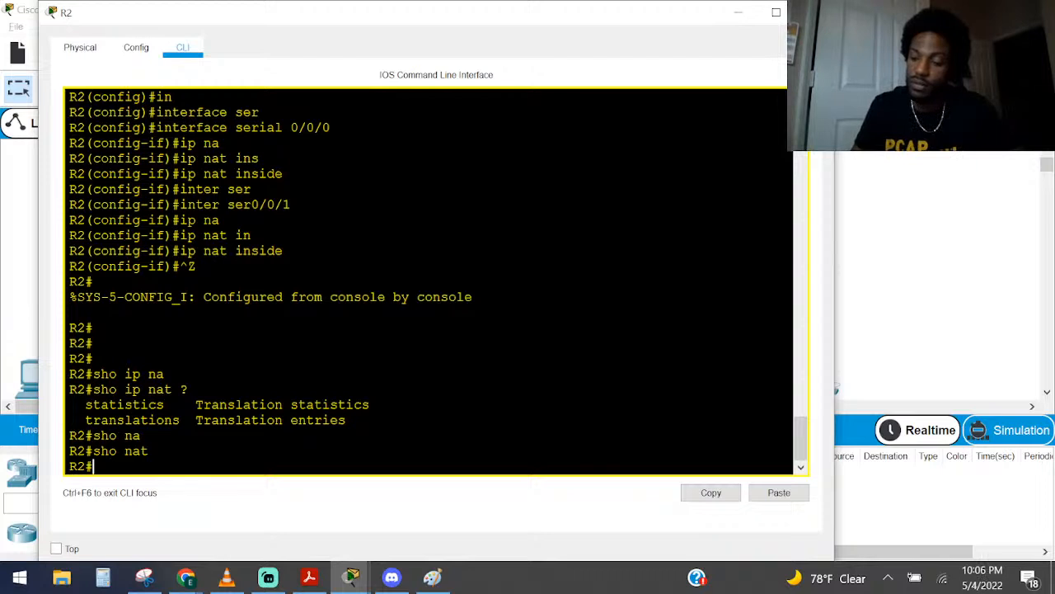
key(Return)
key(Return)
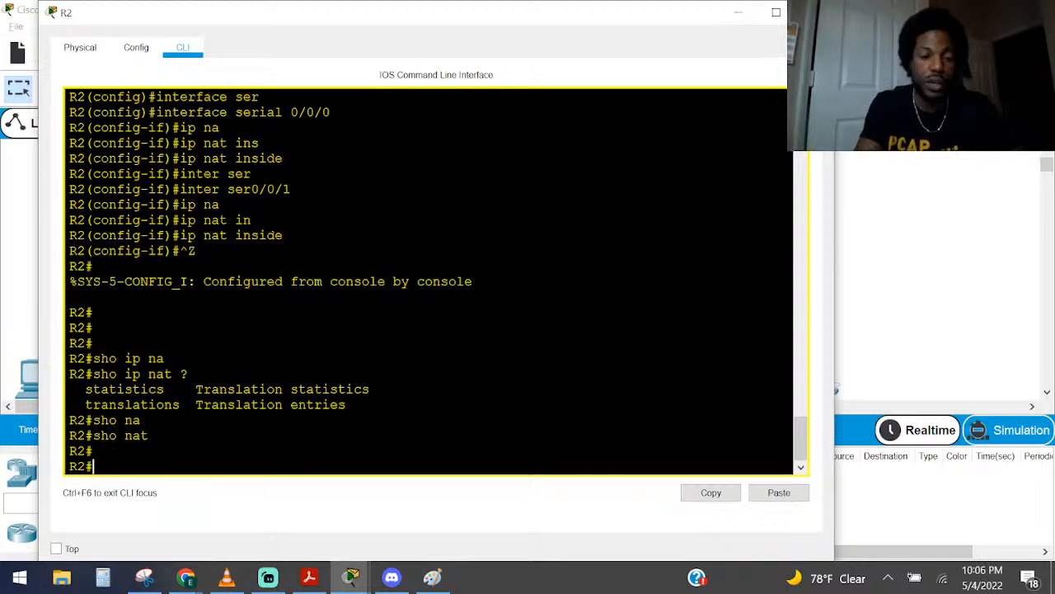
Show R2's running configuration with sho run and examine the NAT interface assignments, pool and overload lines
text(sho run)
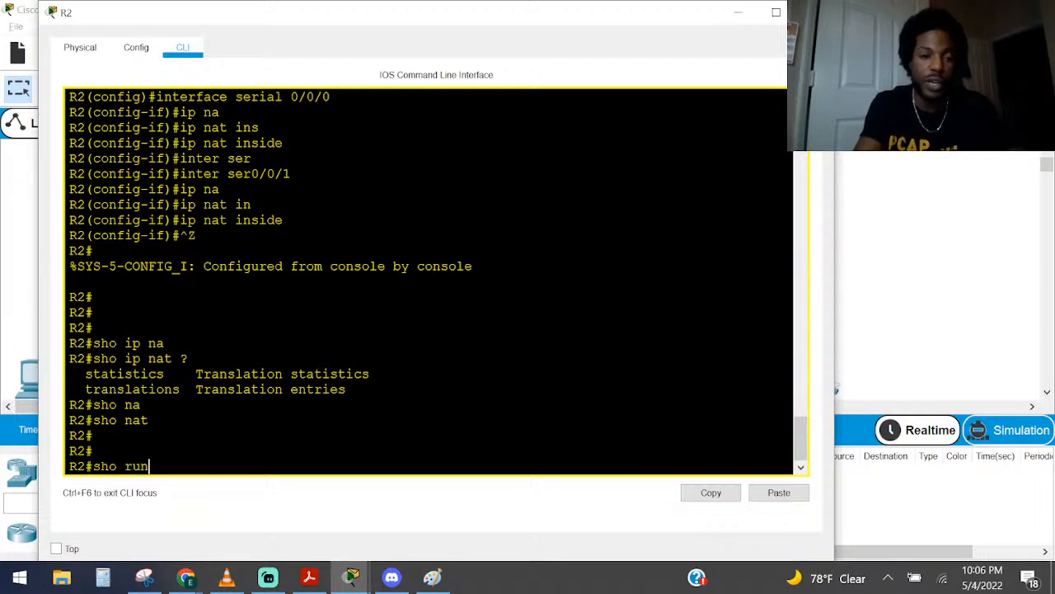
key(Return)
key(space)
key(space)
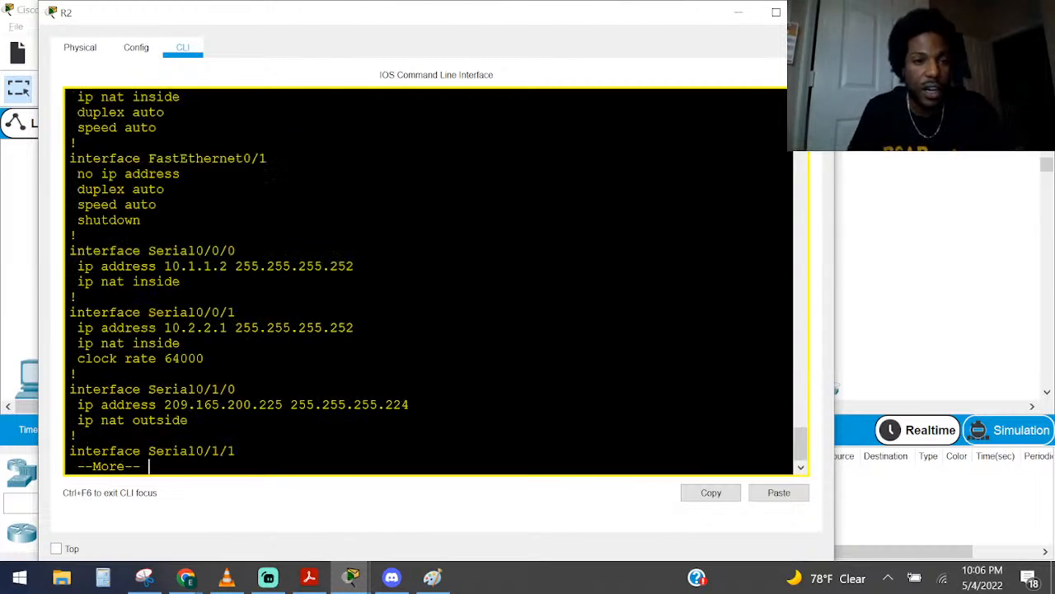
drag(181, 282, 100, 282)
drag(181, 339, 86, 339)
key(space)
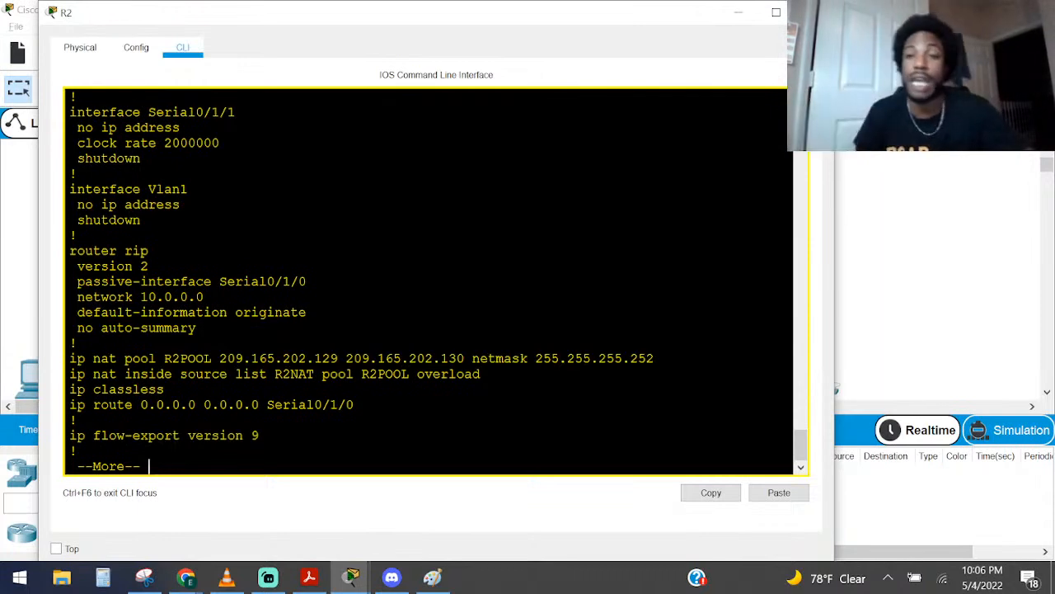
Minimize the R2 window, bring up the PT Activity instructions and read the static NAT task and the R2POOL address space
click(742, 12)
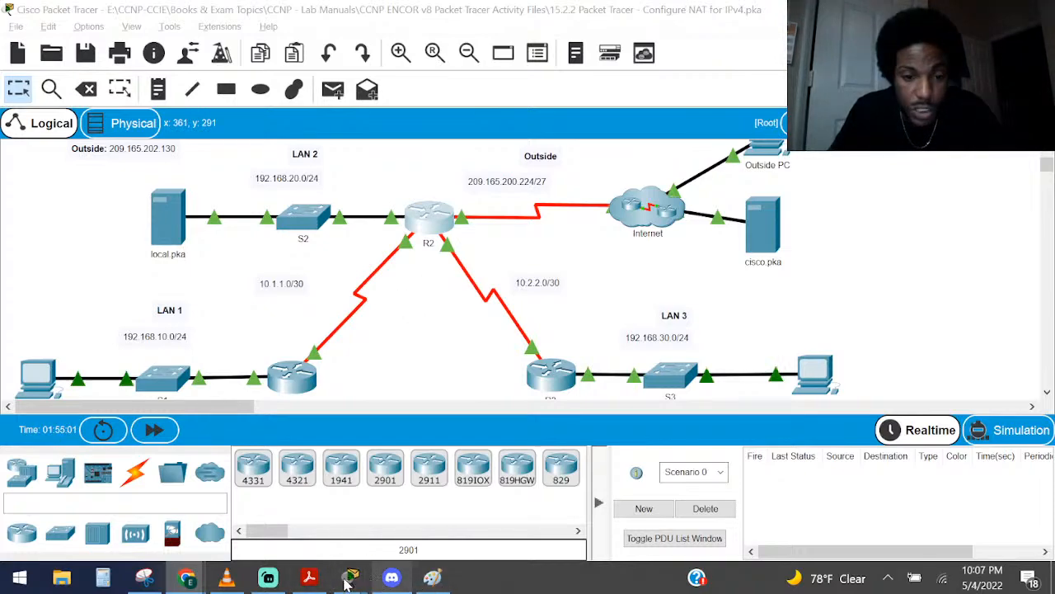
click(307, 579)
click(306, 579)
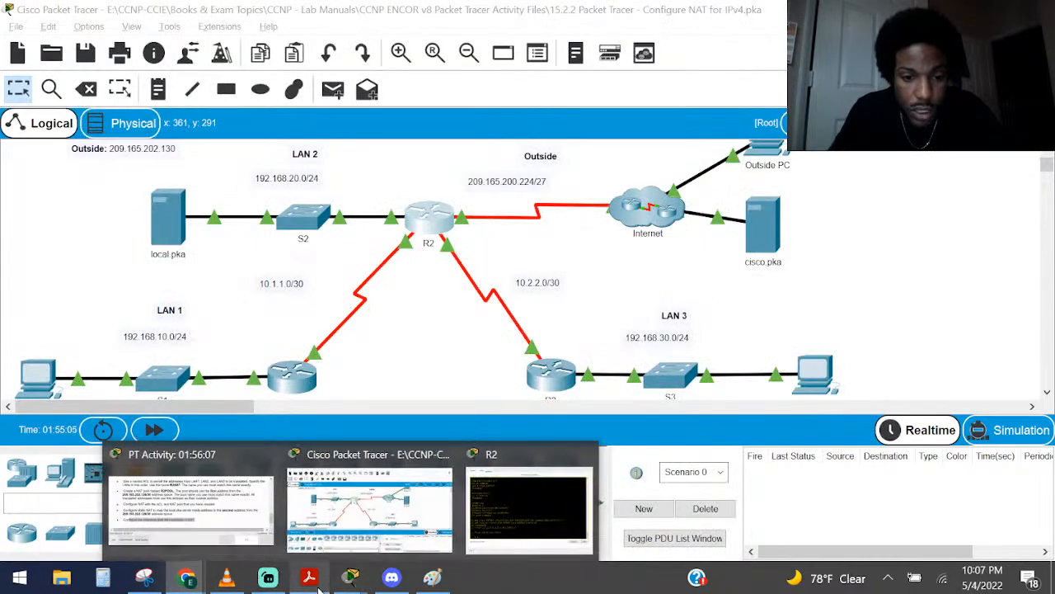
mouse_move(317, 584)
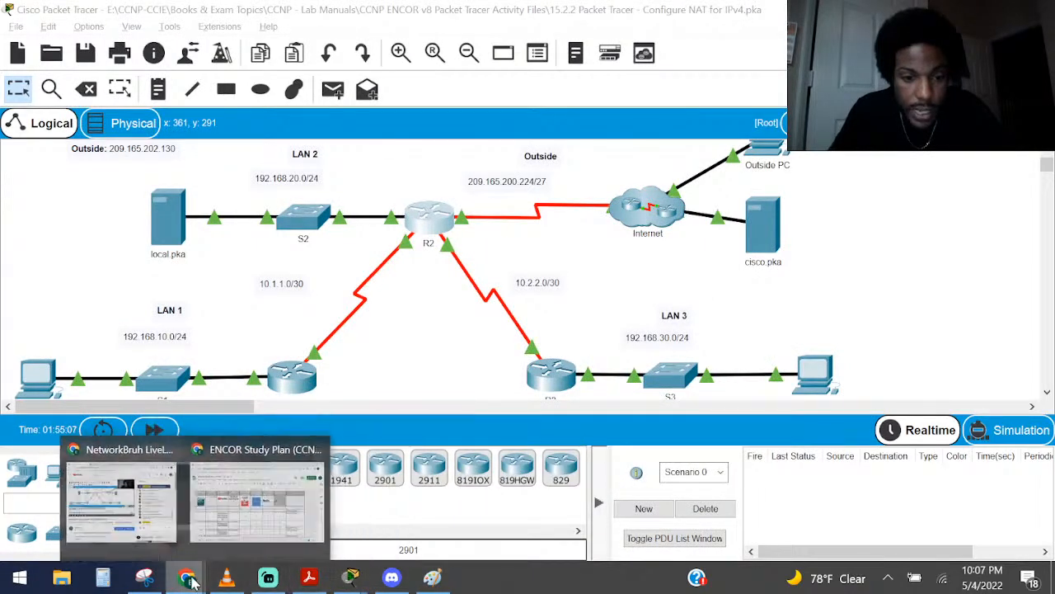
mouse_move(350, 583)
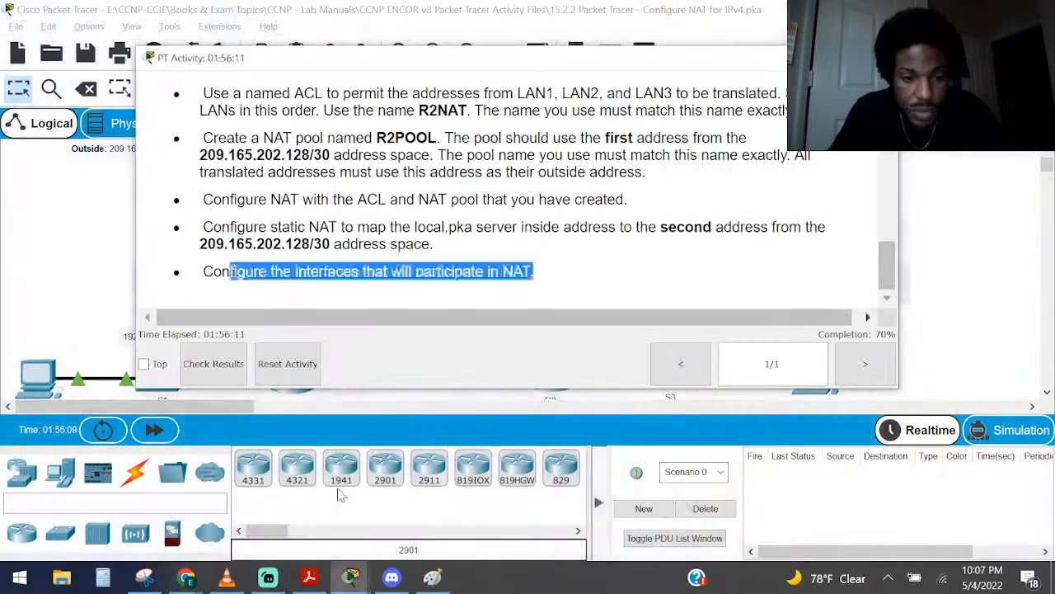
click(198, 502)
click(290, 222)
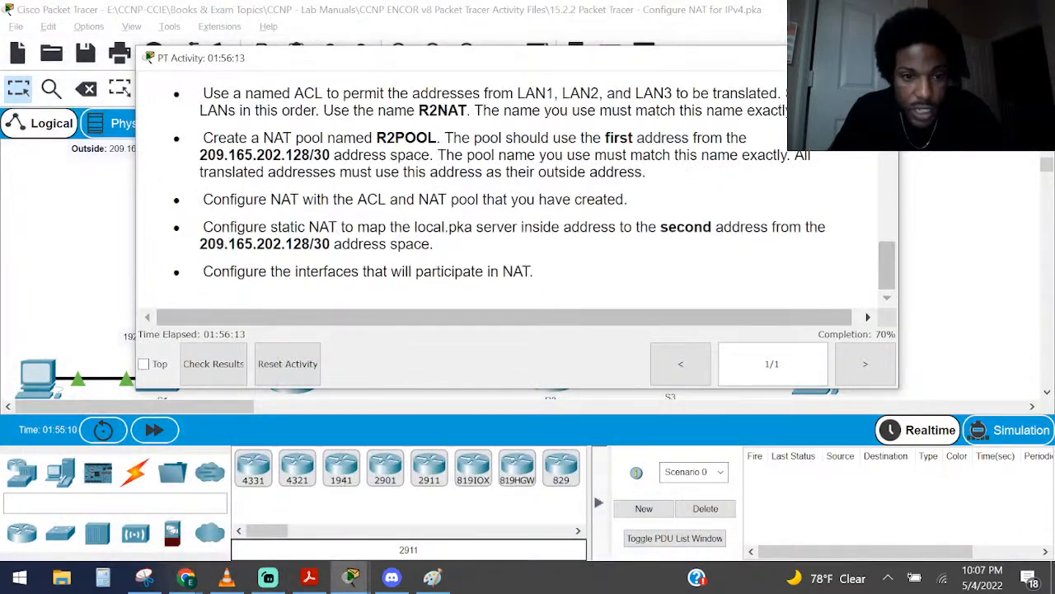
drag(213, 226, 455, 247)
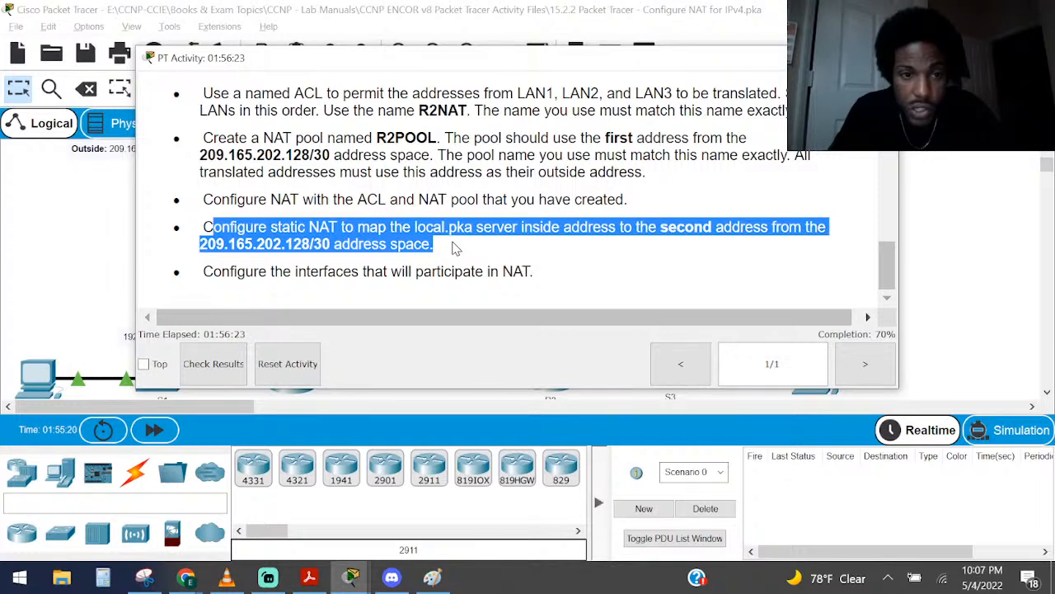
drag(311, 155, 284, 155)
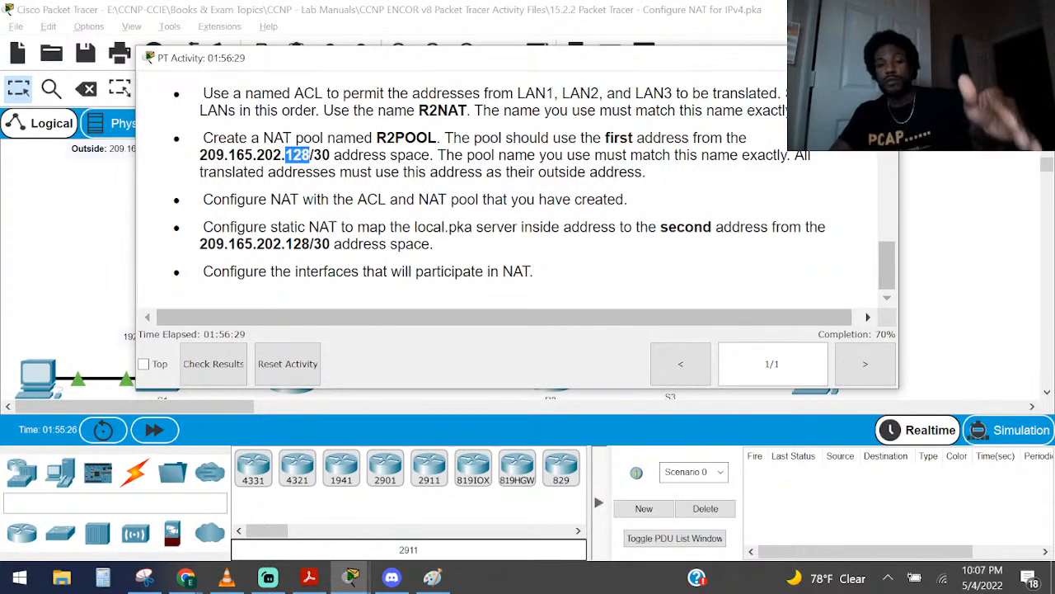
Examine the outside network and local.pka's outside address in the topology, and compare them with the address space in the static NAT task
click(567, 10)
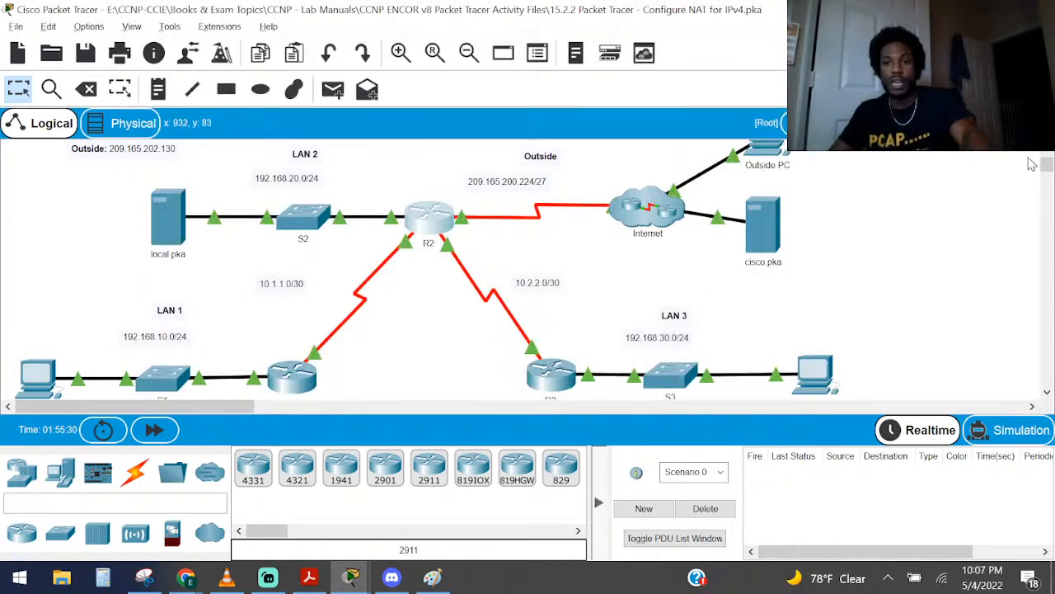
scroll(1044, 161, up, 1)
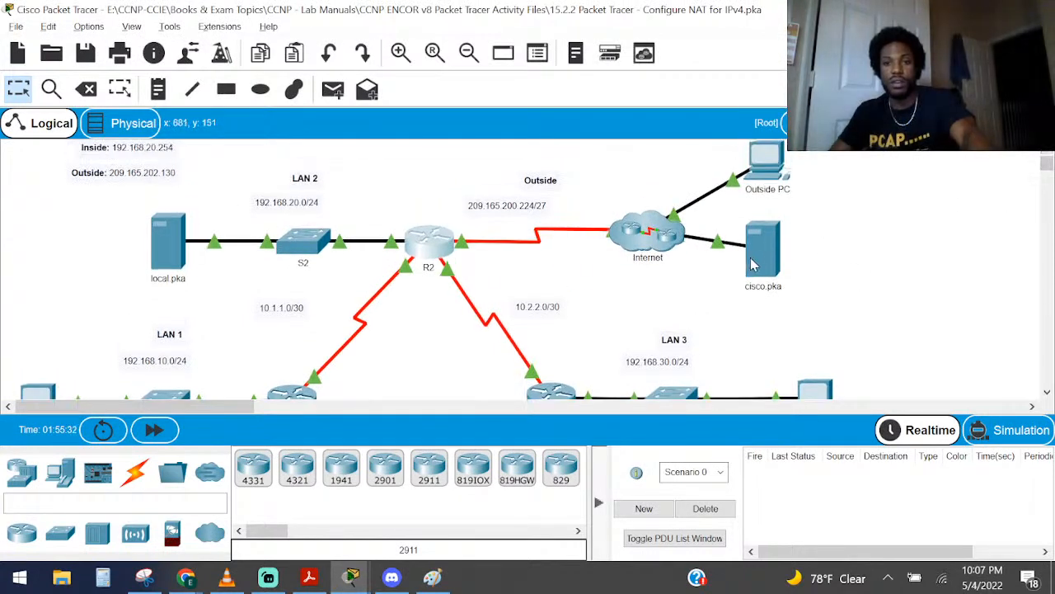
mouse_move(762, 268)
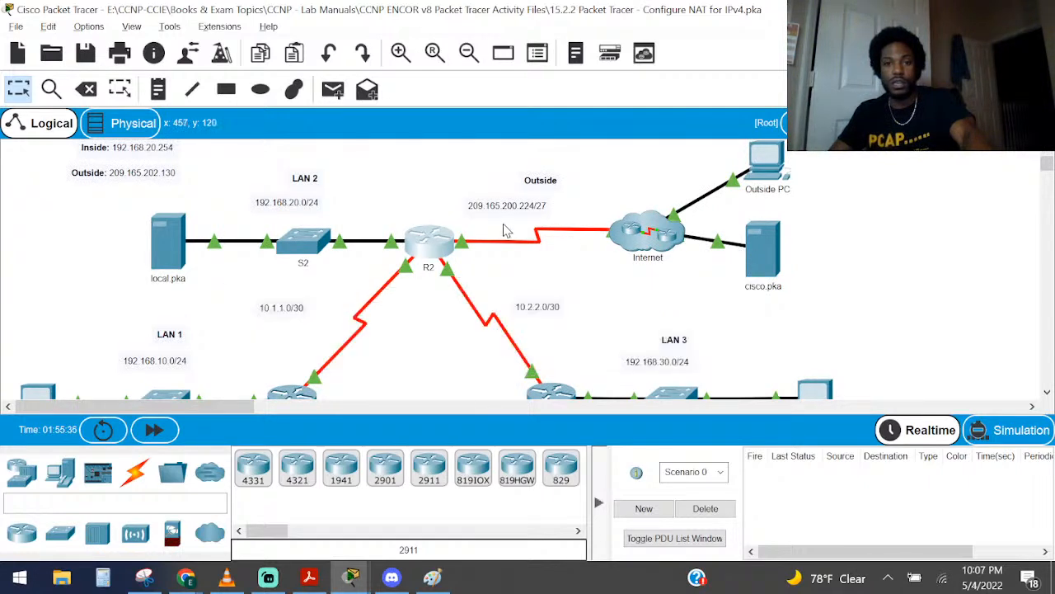
drag(493, 218, 577, 226)
scroll(583, 225, up, 1)
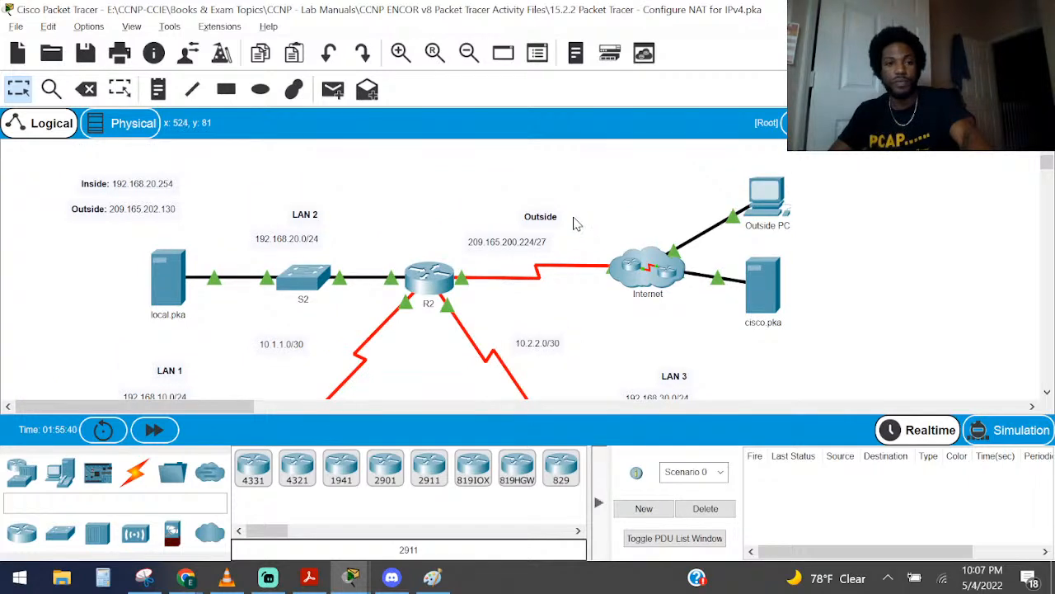
drag(168, 221, 79, 216)
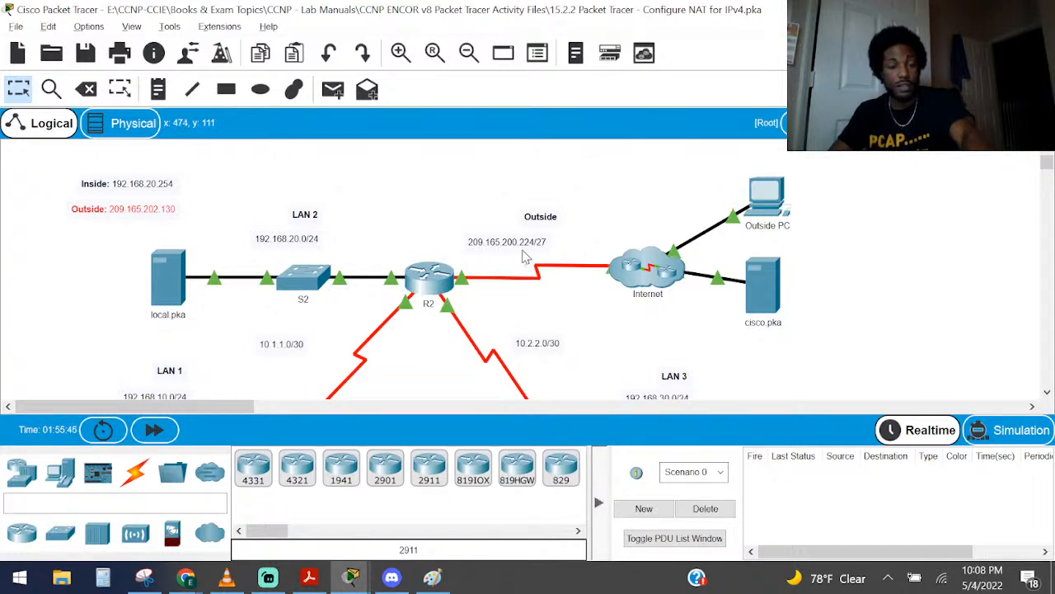
key(alt+Tab)
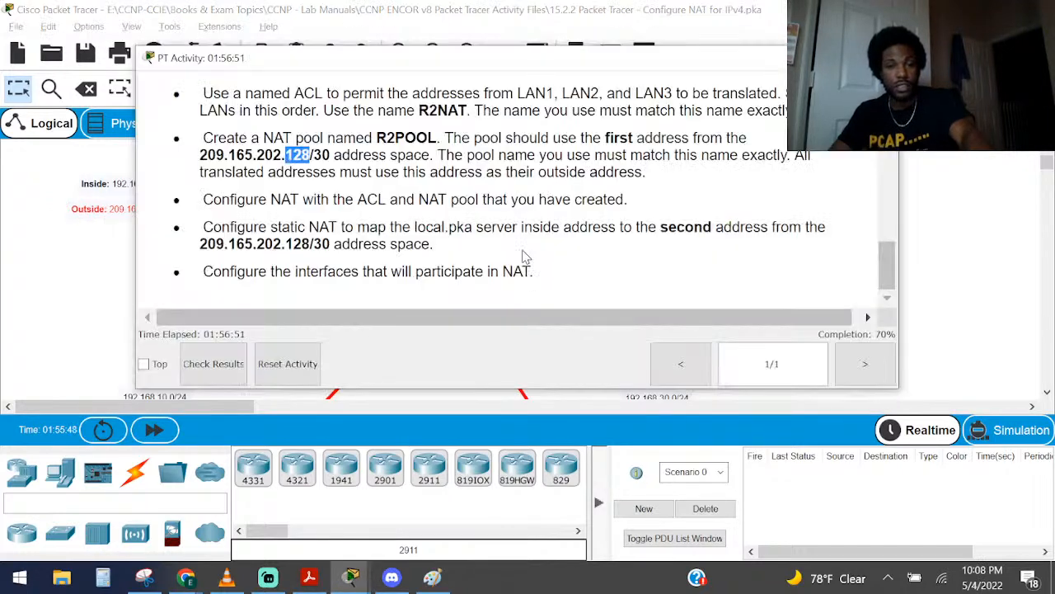
drag(314, 245, 224, 245)
key(alt+Tab)
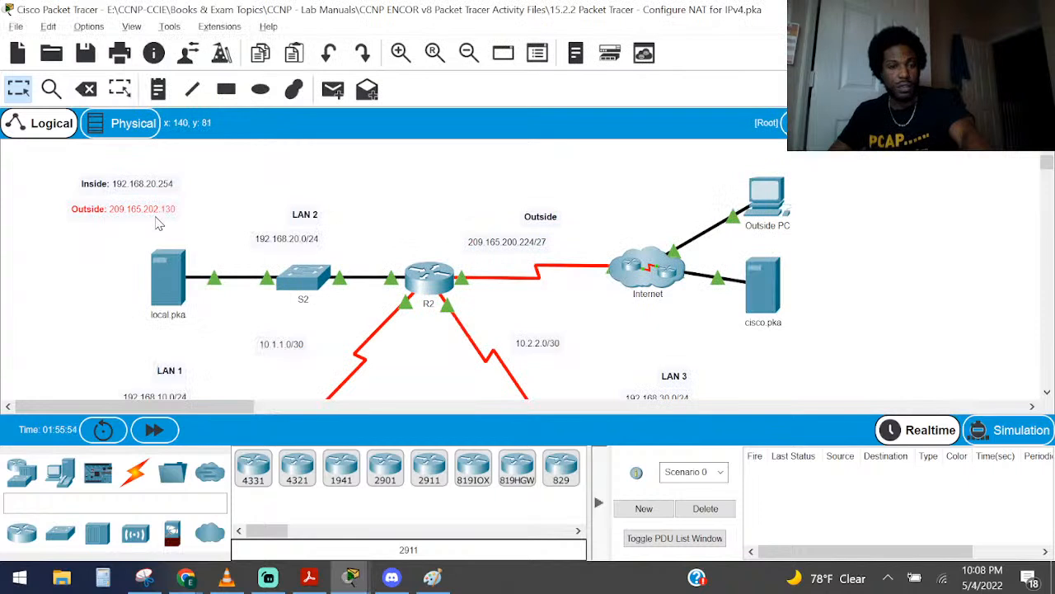
Look over the LANs in the topology and inspect local.pka's address notes and interface details
scroll(188, 239, down, 3)
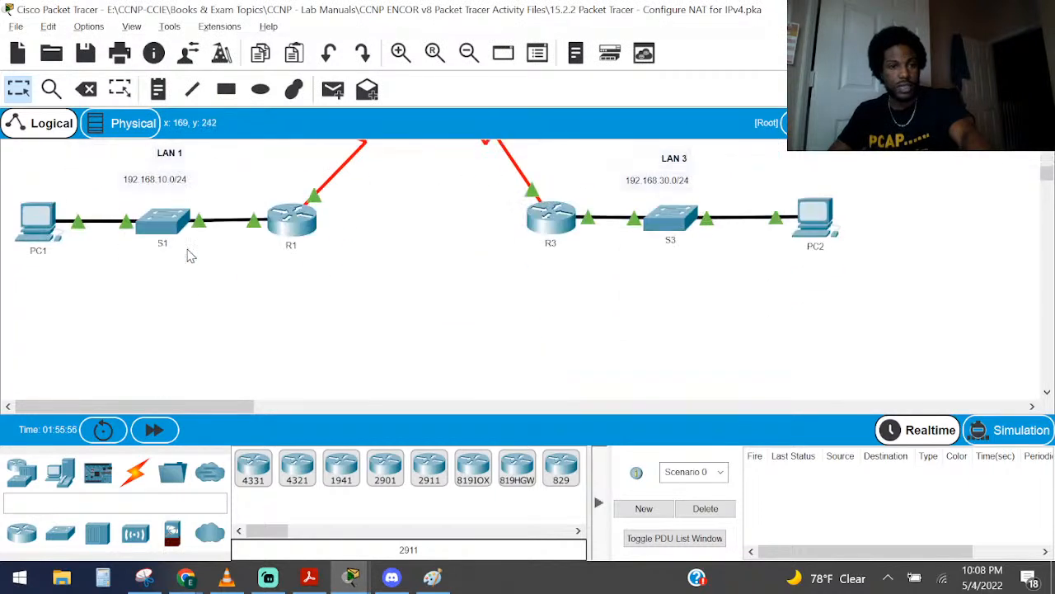
scroll(188, 255, up, 1)
scroll(231, 276, up, 2)
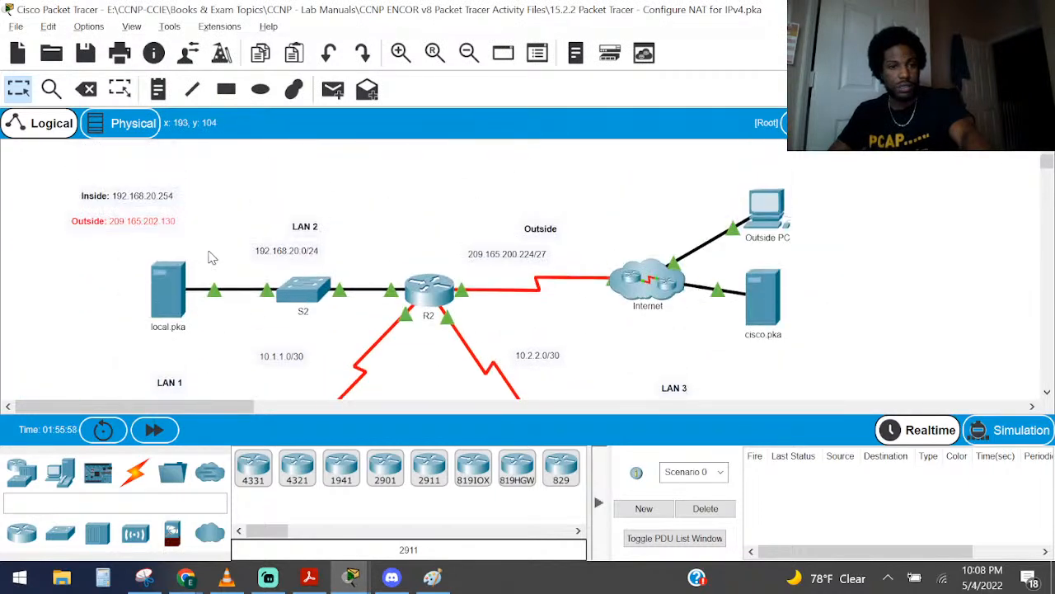
drag(142, 226, 188, 234)
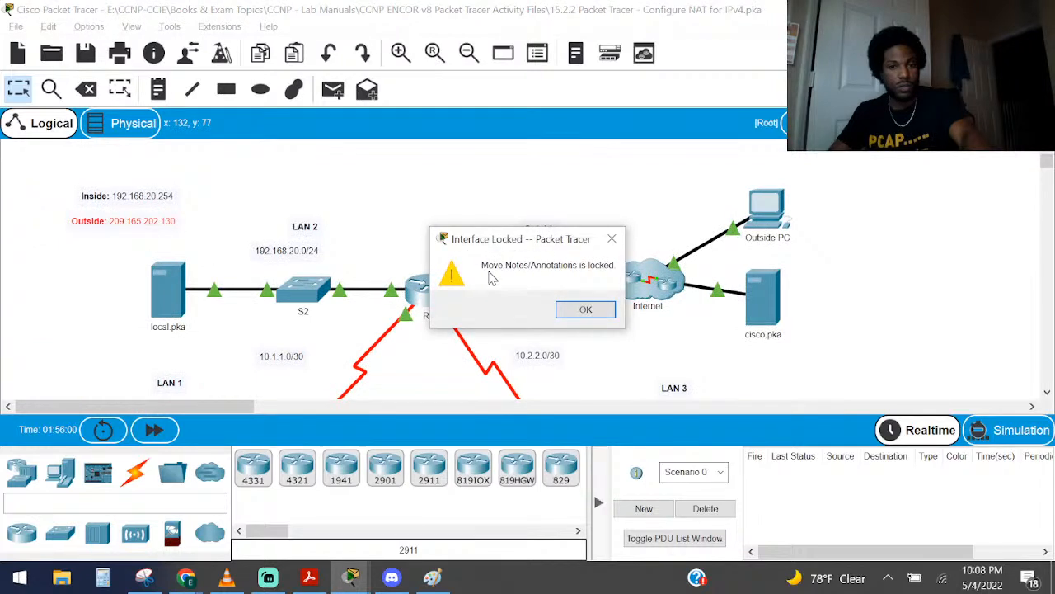
click(562, 310)
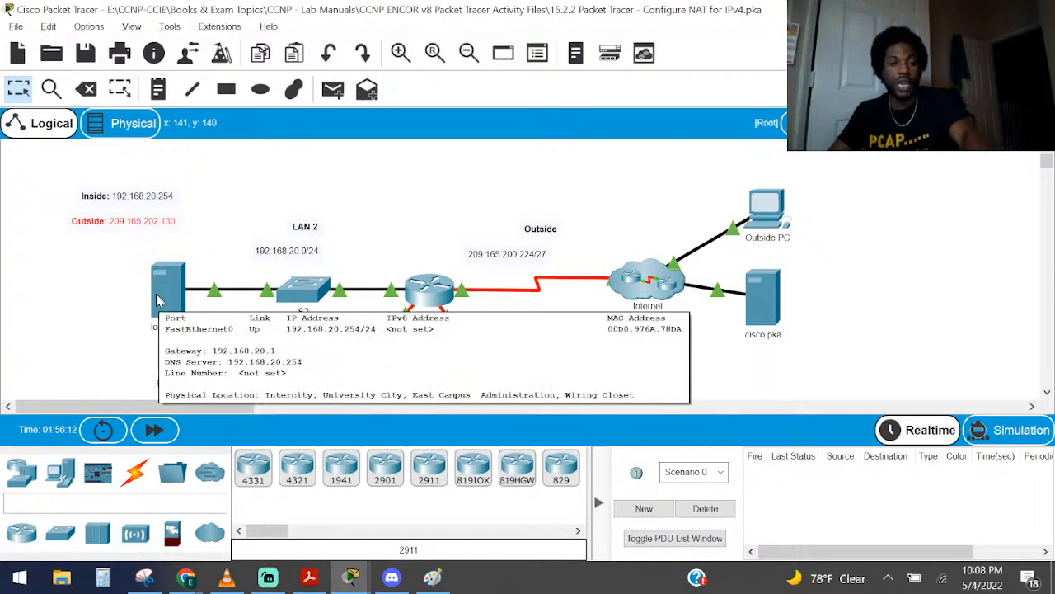
Reopen the activity instructions and highlight the 209.165.202.128 network in the static NAT task
click(350, 578)
click(511, 493)
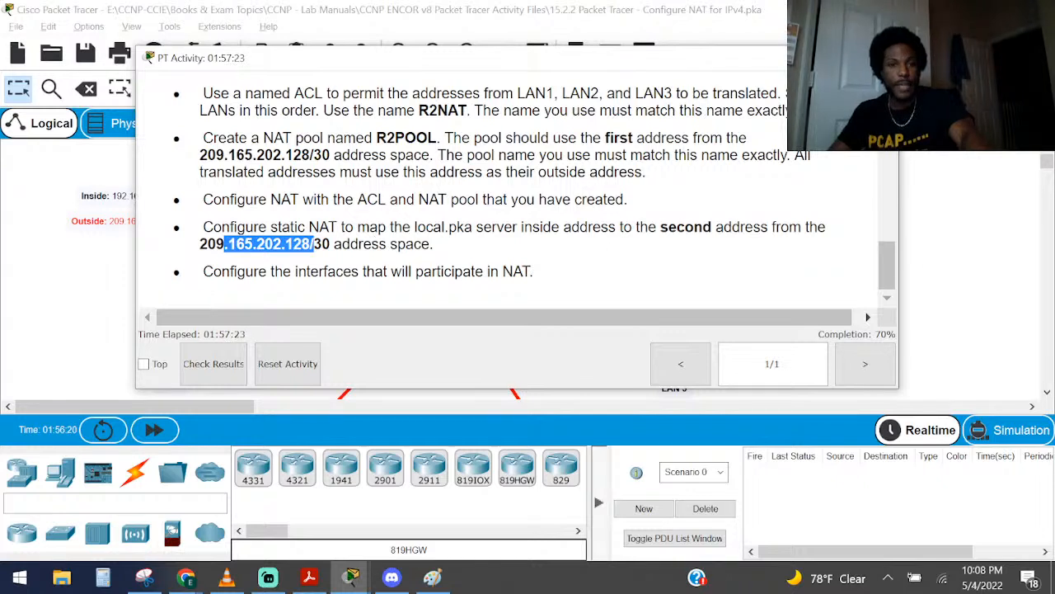
click(314, 245)
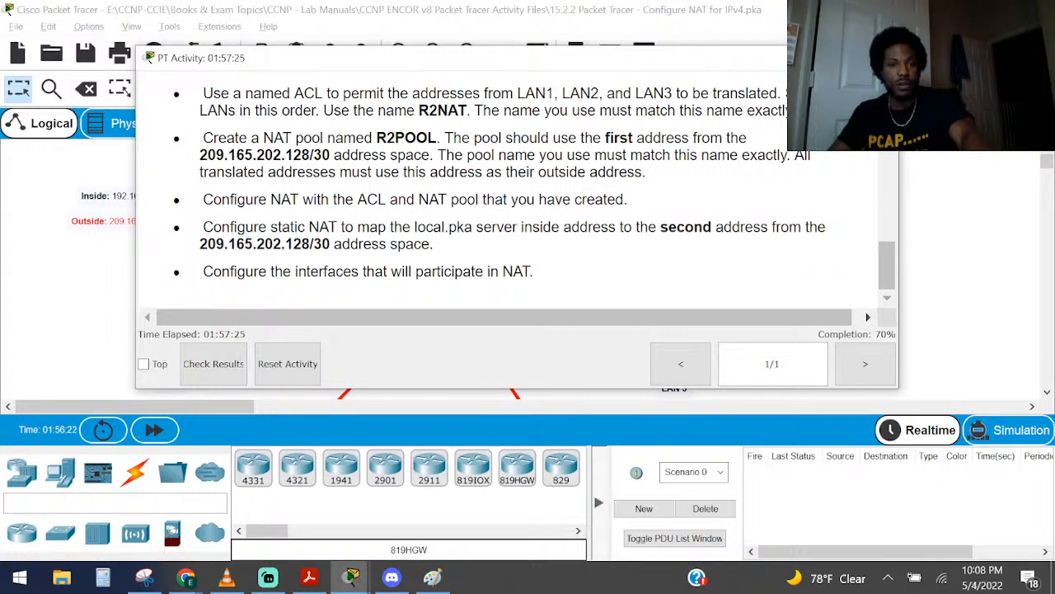
drag(314, 244, 180, 244)
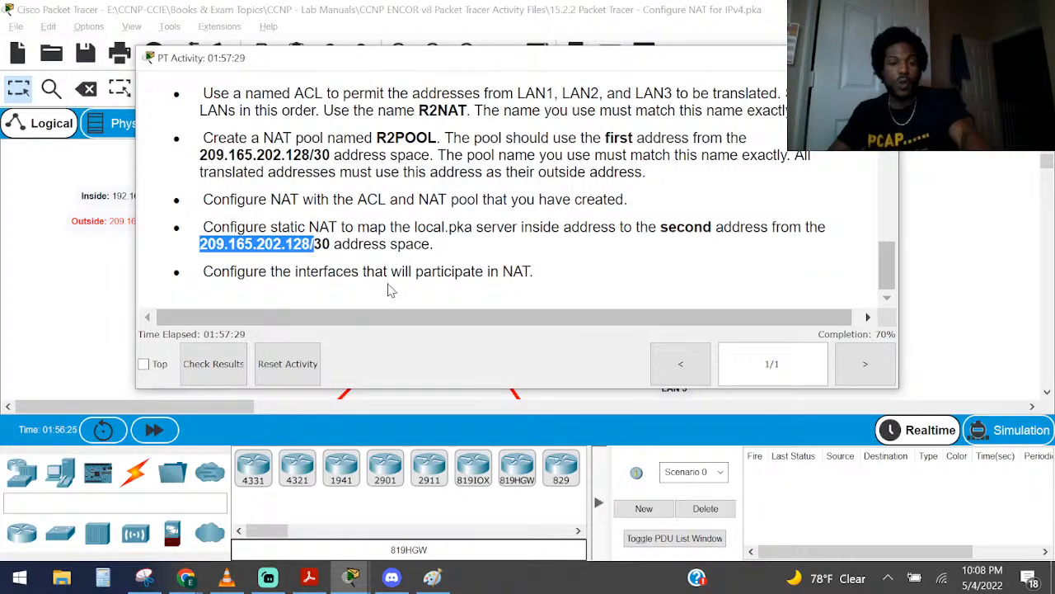
Bring up R2's command line and examine the end address of the R2POOL line in the running configuration
click(358, 582)
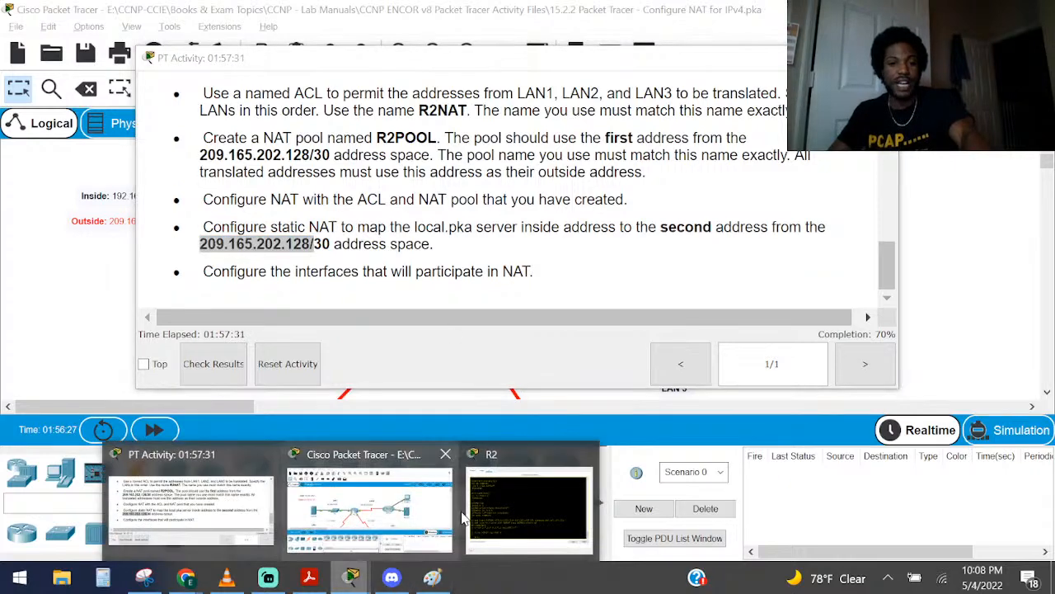
click(527, 495)
drag(472, 358, 346, 358)
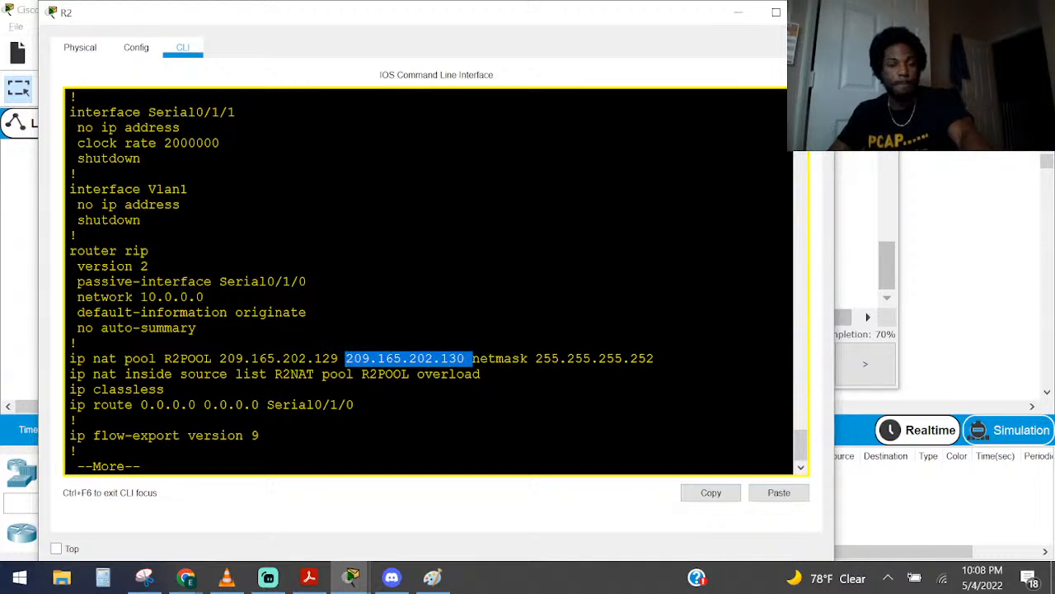
click(77, 343)
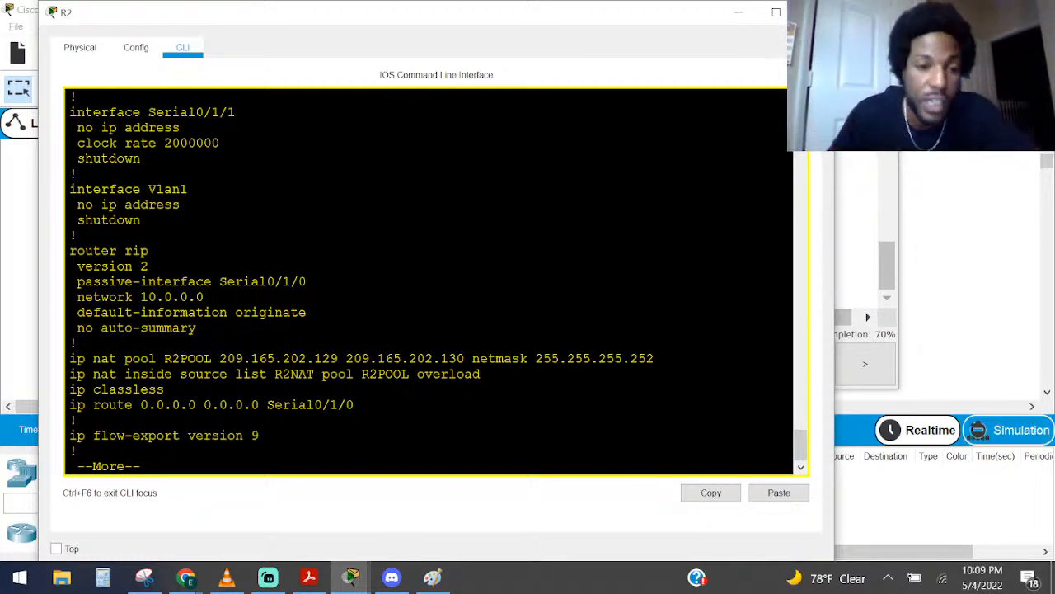
Page through the rest of R2's running configuration and enter global configuration mode with configure terminal
key(Return)
key(Return)
key(space)
text(conf)
key(Tab)
text(t)
key(Tab)
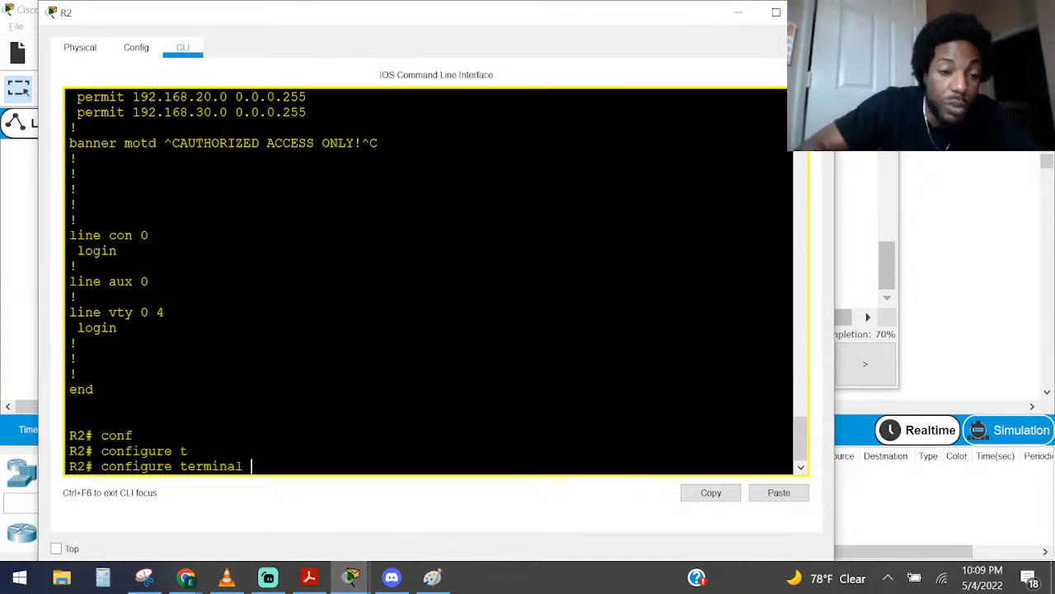
key(Return)
Recheck the static NAT task, and look up the static entry syntax under Dynamic Source Translation in NAT.pdf
key(alt+Tab)
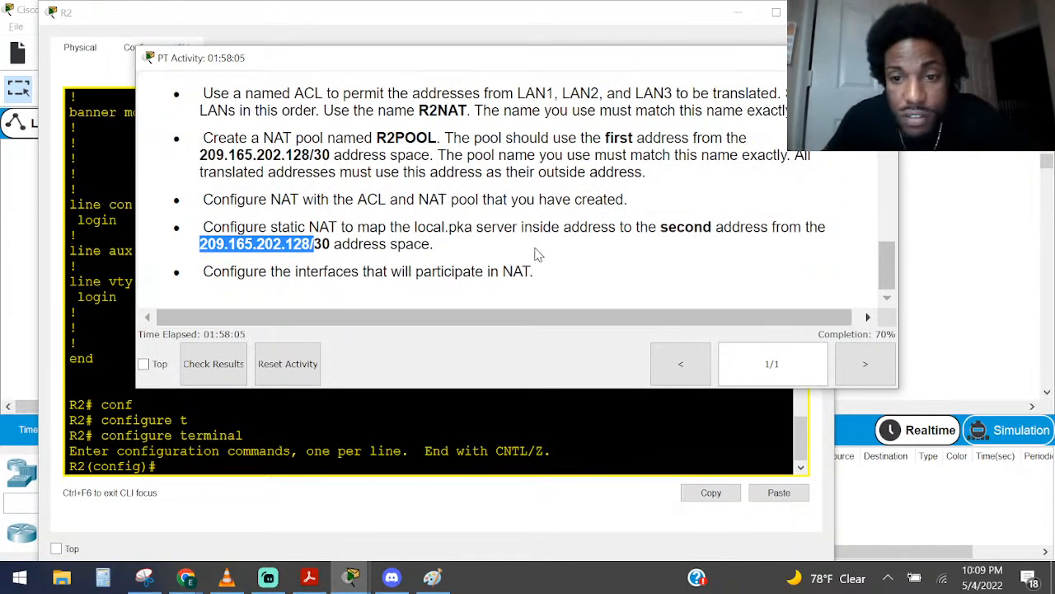
key(alt+Tab)
click(309, 577)
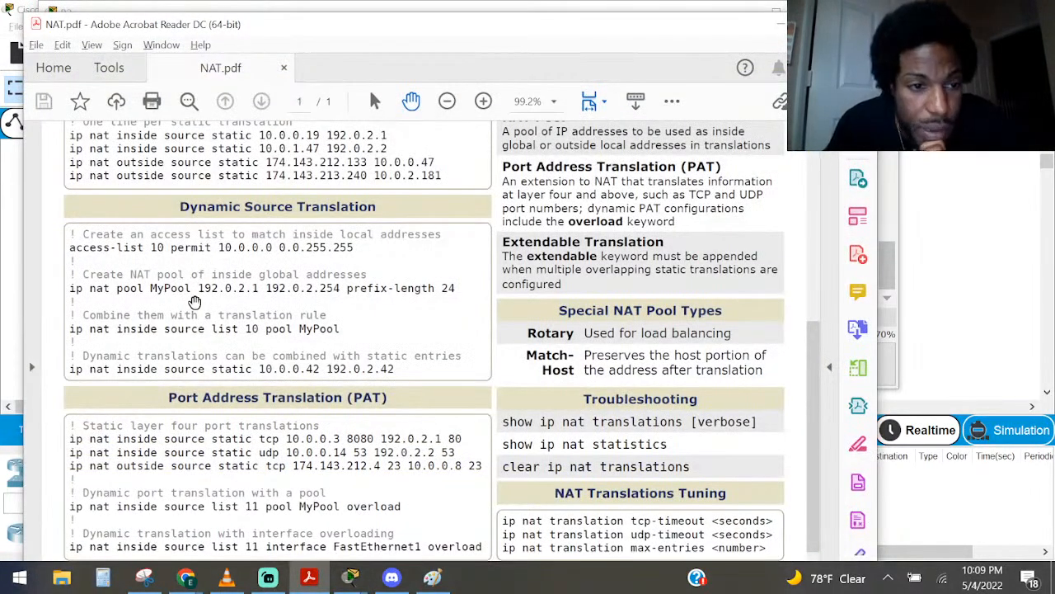
scroll(145, 317, up, 5)
scroll(156, 312, down, 5)
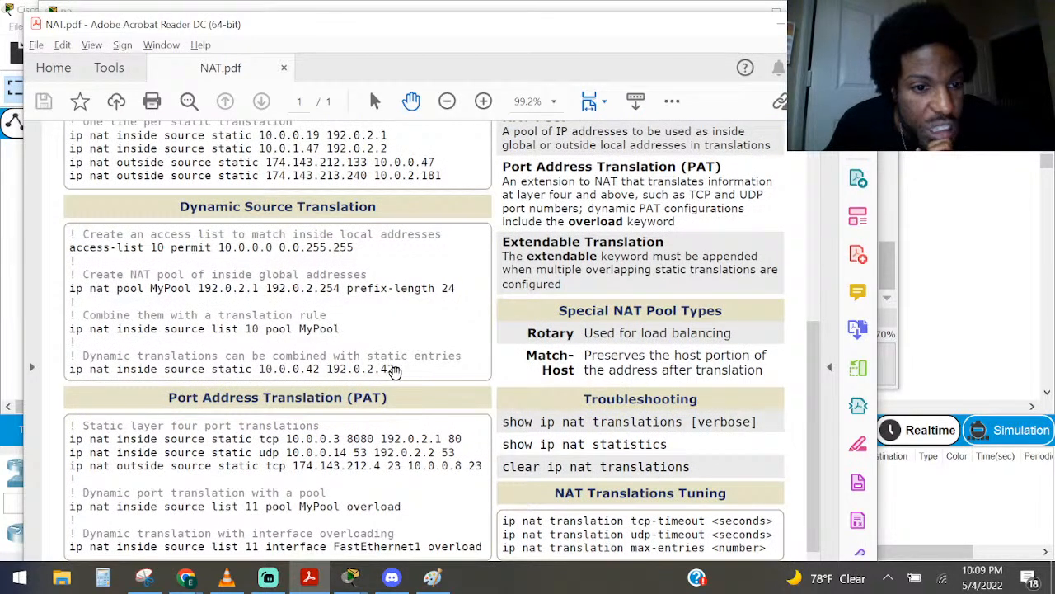
drag(395, 368, 63, 364)
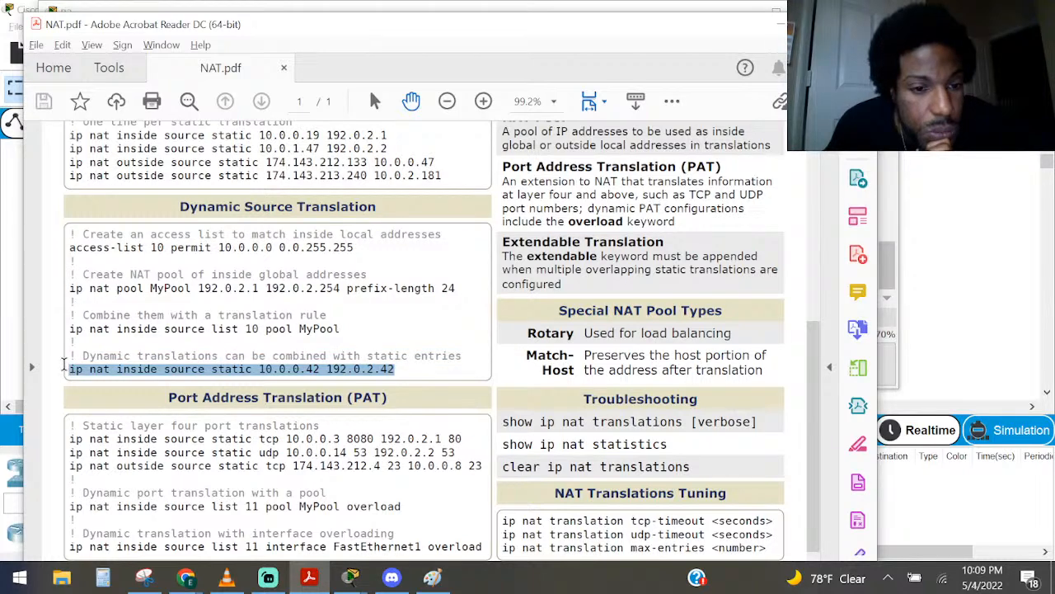
click(770, 30)
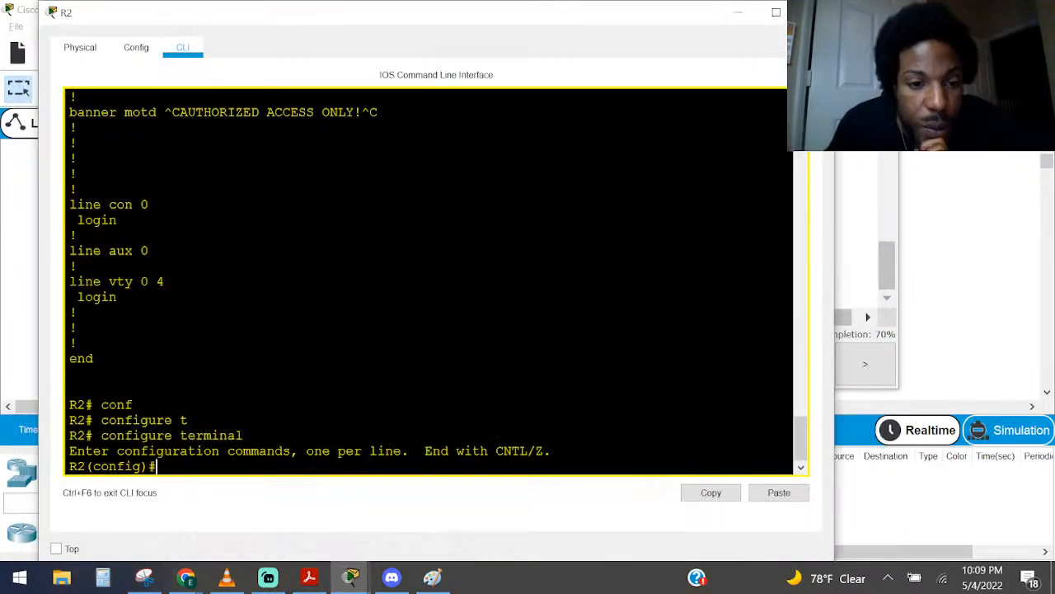
Reread the static NAT task, then place R2's command line window beside local.pka's inside and outside address notes
click(738, 12)
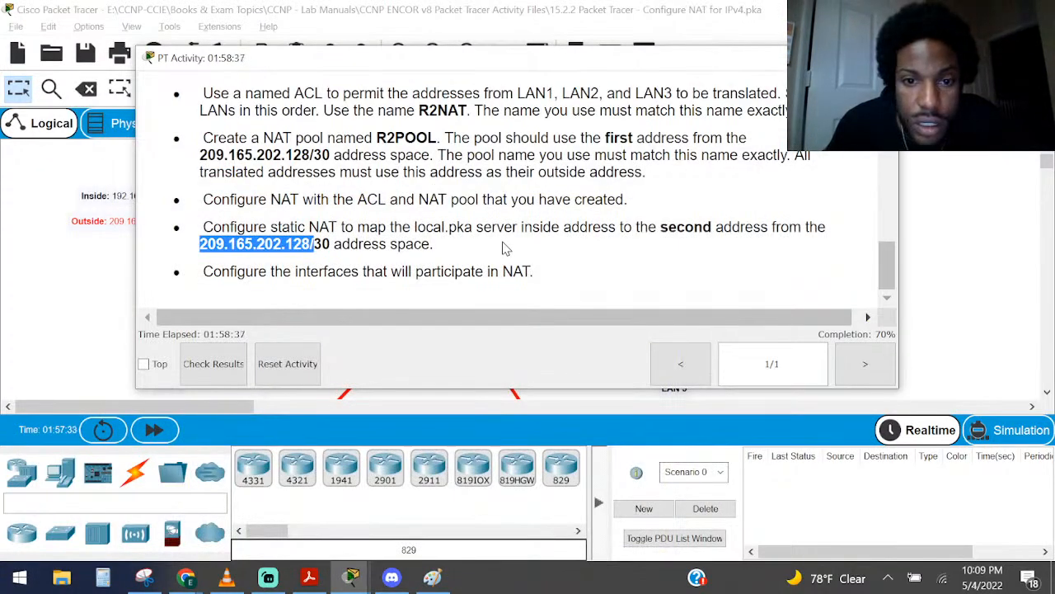
click(504, 248)
click(102, 226)
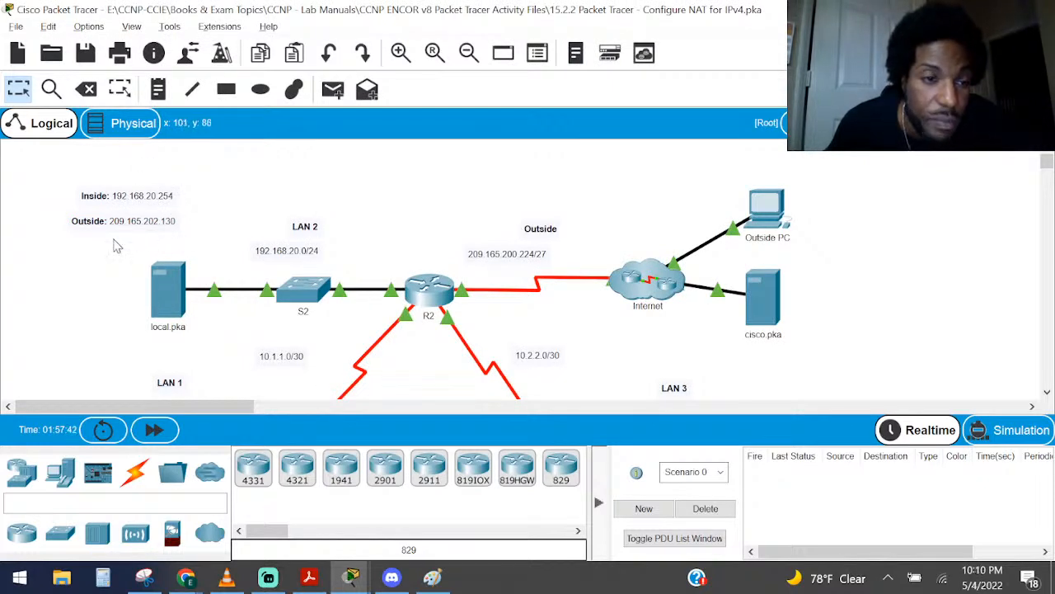
drag(223, 175, 97, 241)
click(428, 290)
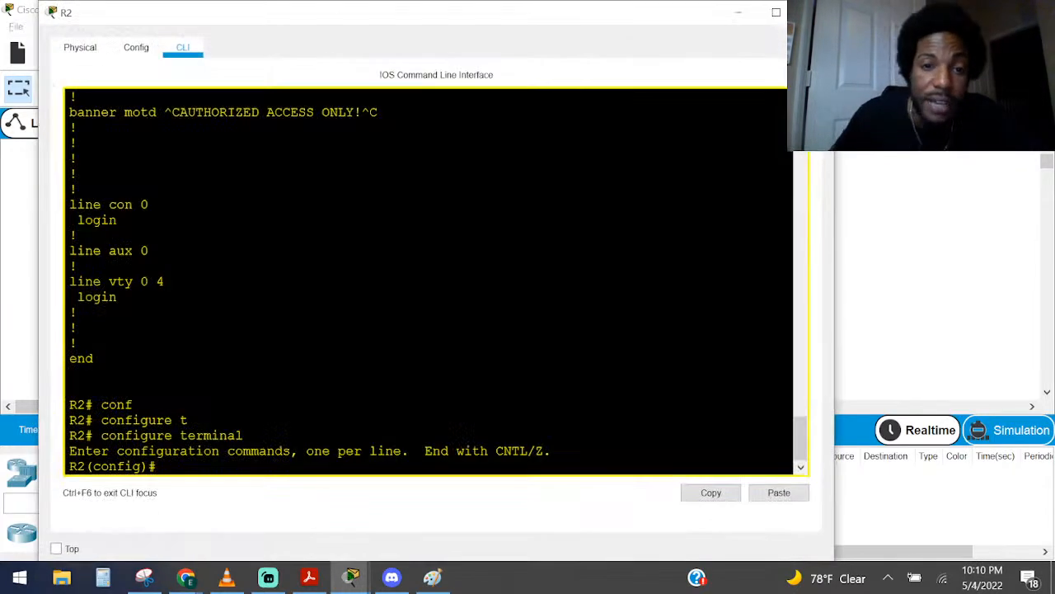
drag(348, 33, 579, 71)
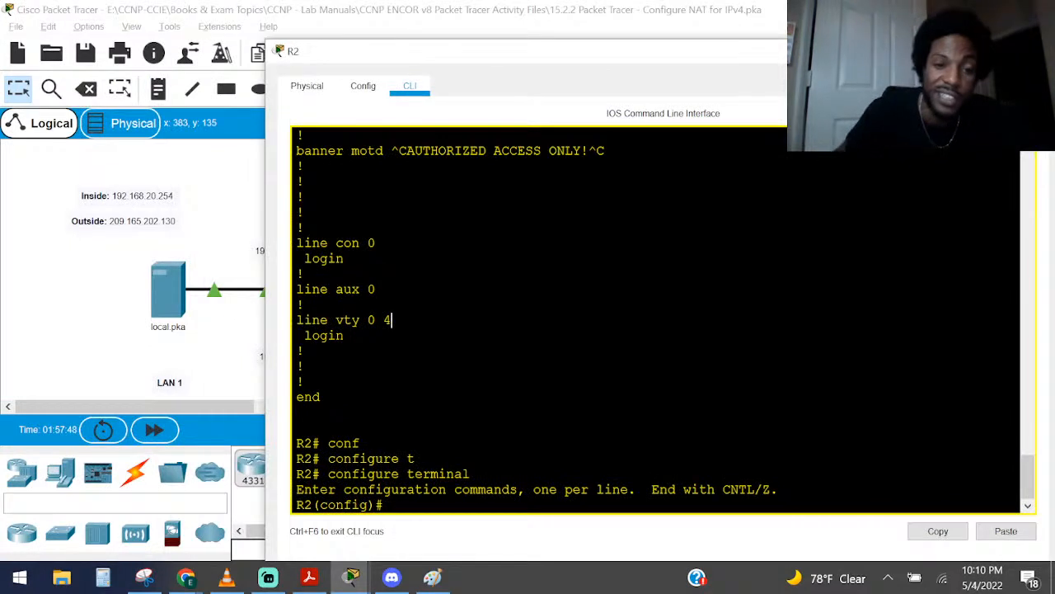
Start an ip nat inside command in R2's global configuration mode, using the command-line help to check the keywords after ip nat
text(ip na)
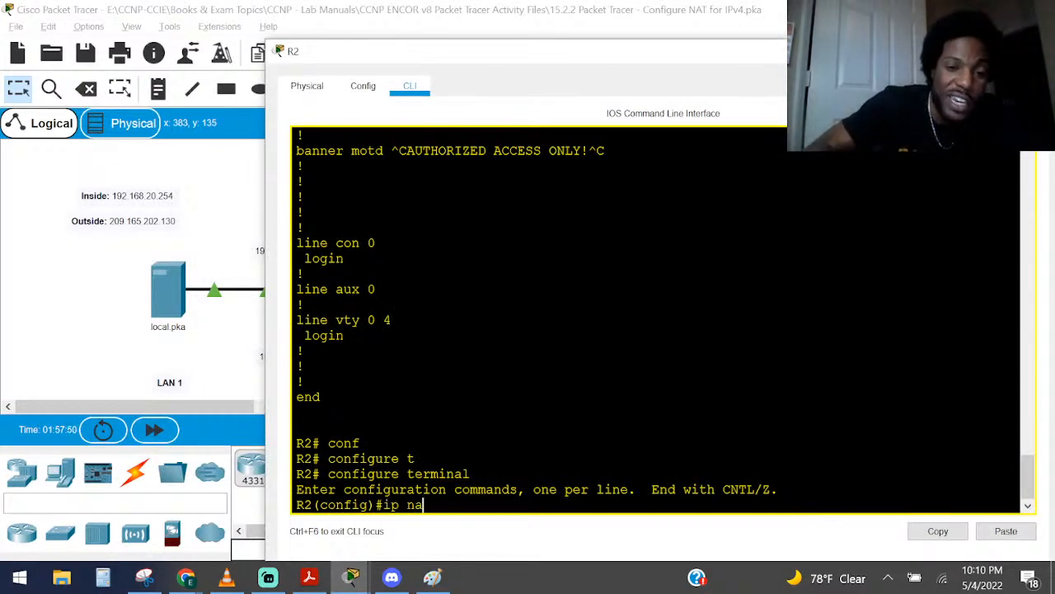
key(Tab)
text(t)
key(Tab)
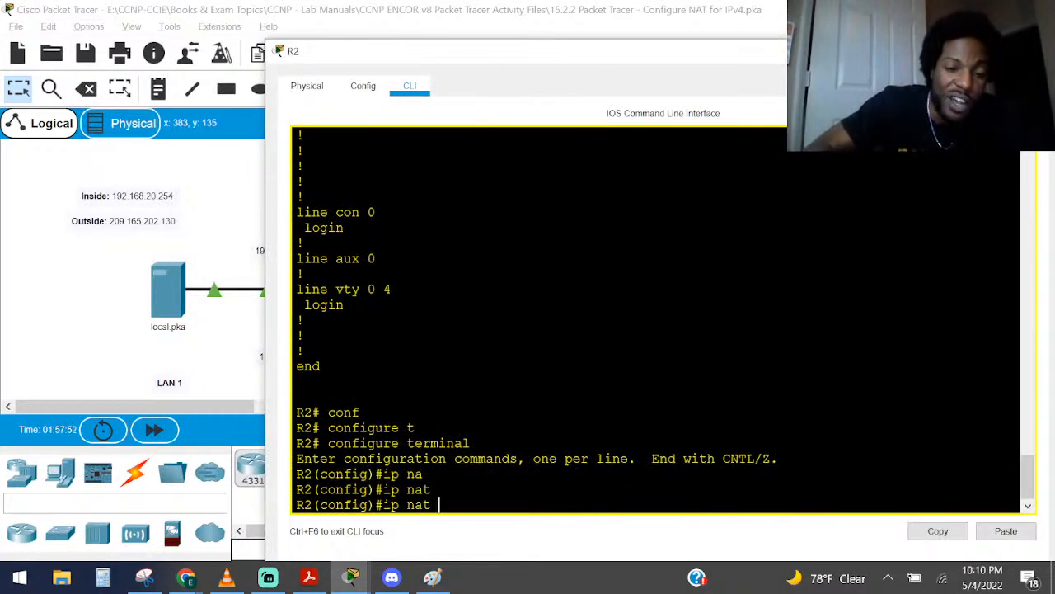
text(sou)
key(Tab)
key(BackSpace)
key(BackSpace)
key(BackSpace)
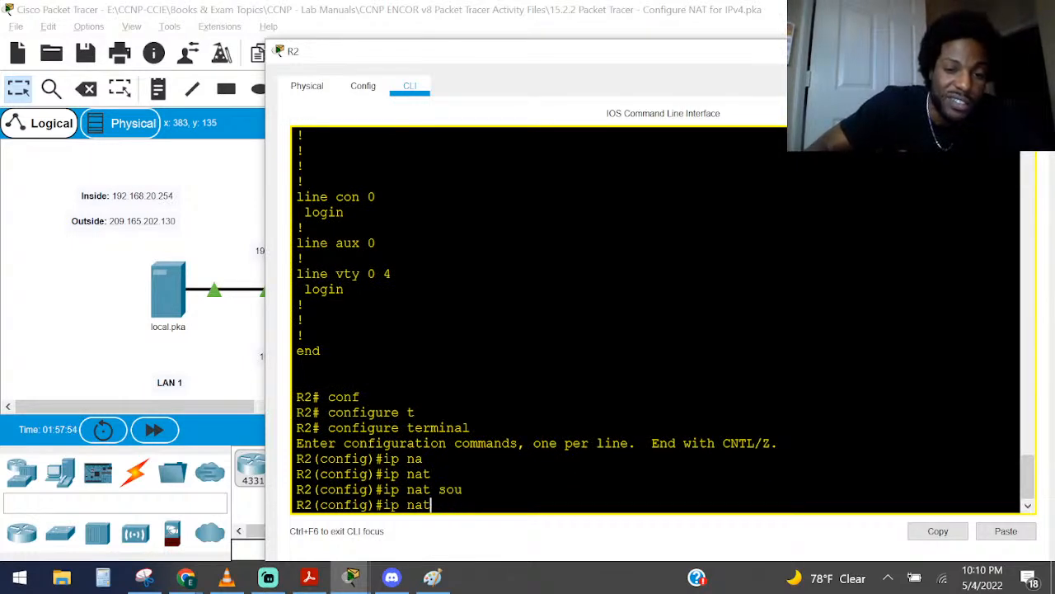
text(?in)
key(Tab)
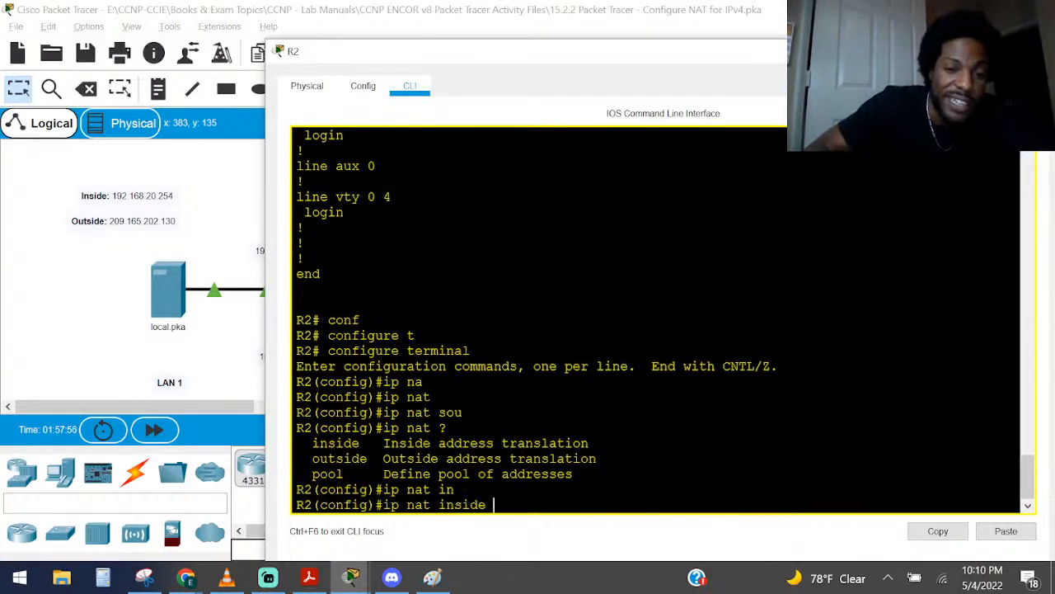
text(?sou)
Extend the command to ip nat inside source static, listing the available options after each keyword
key(Tab)
text(?)
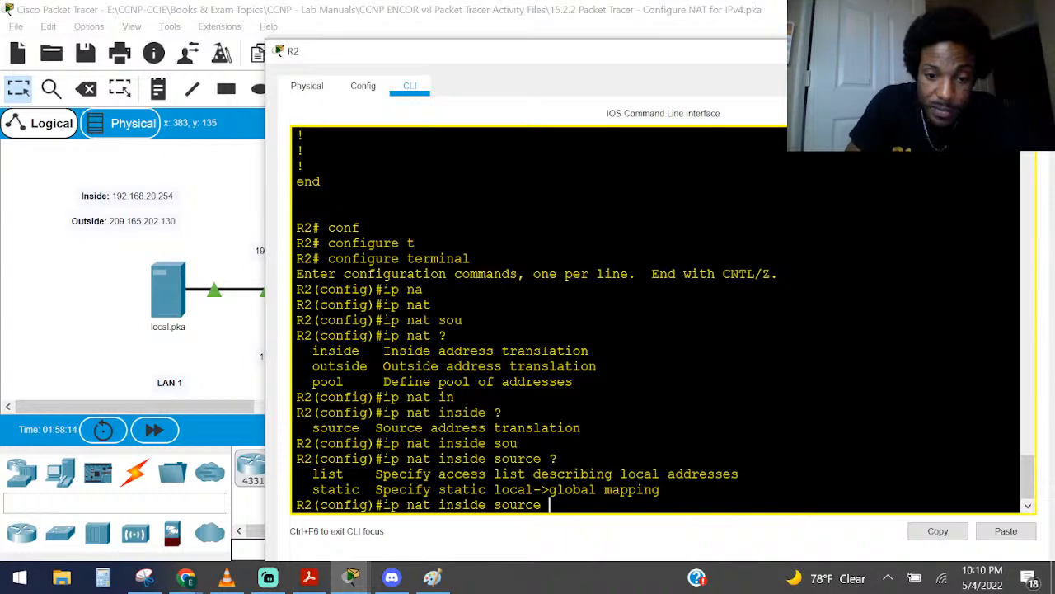
text(st)
key(Tab)
text(?)
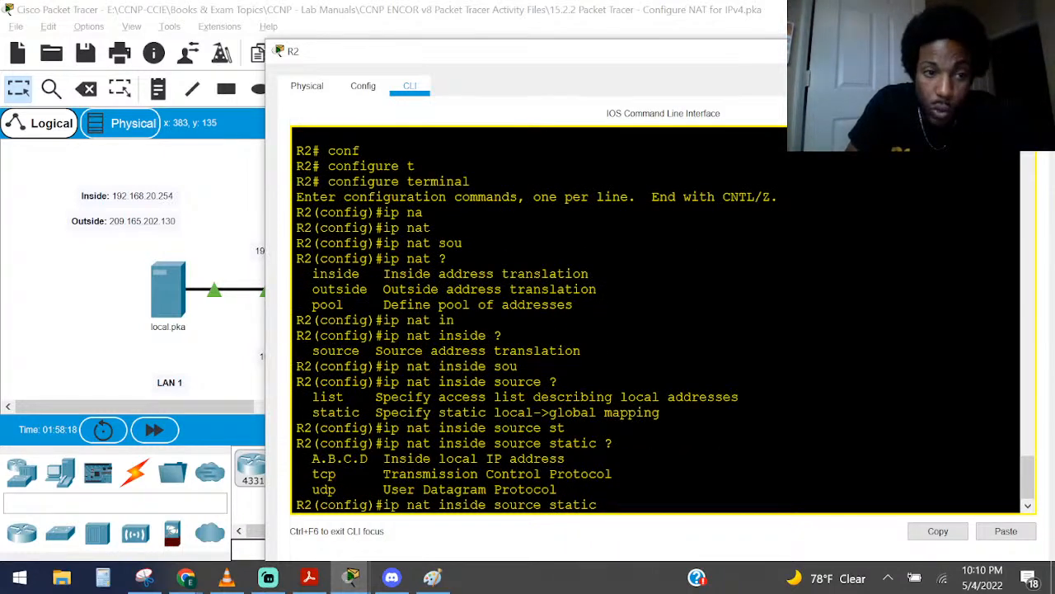
text(192.1)
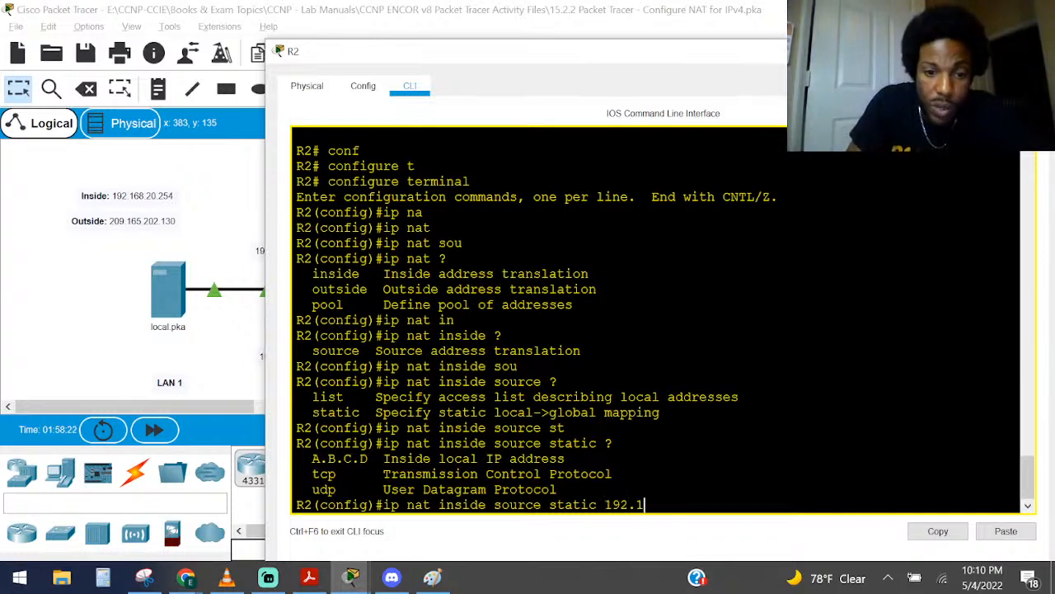
text(68.29)
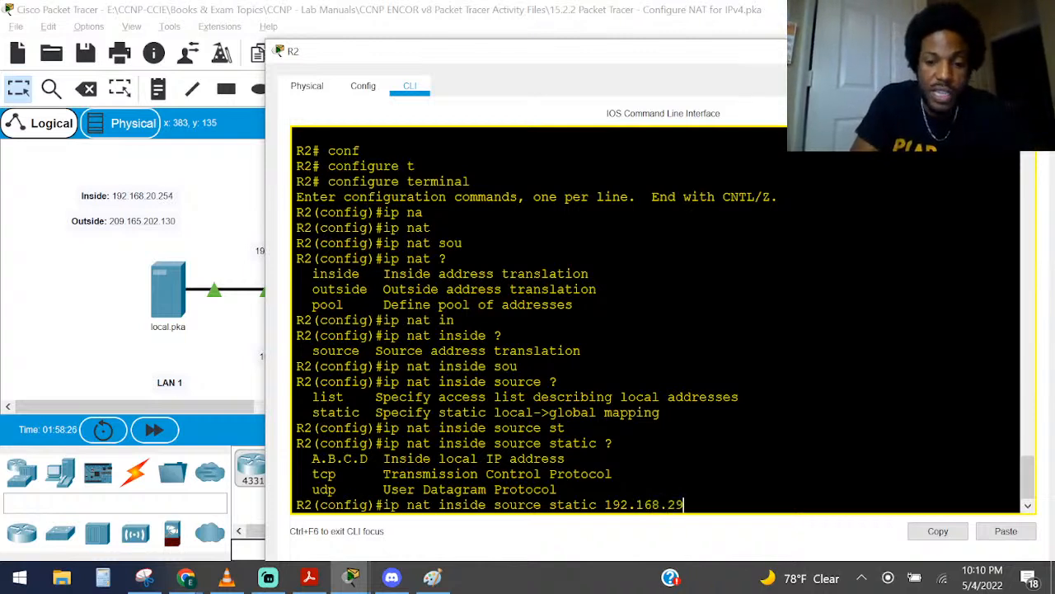
Add the inside local address 192.168.20.254 to the ip nat inside source static command, and list the options for the following argument
key(BackSpace)
text(0.254 ?)
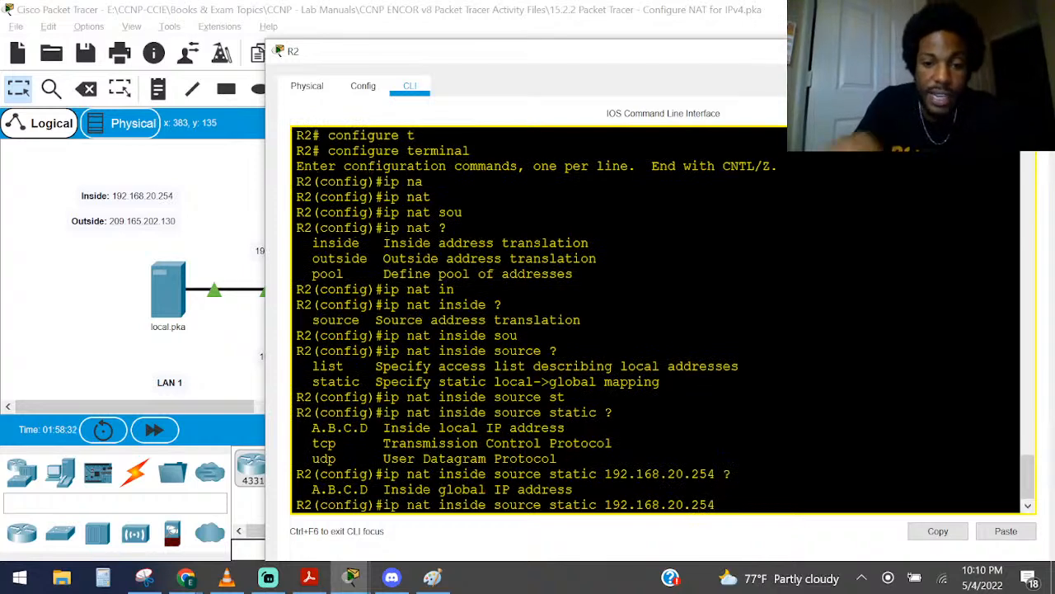
Complete the static mapping with global address 209.165.202.130, checking for further arguments, run it, and leave R2's configuration mode and window
key(alt+Tab)
key(alt+Tab)
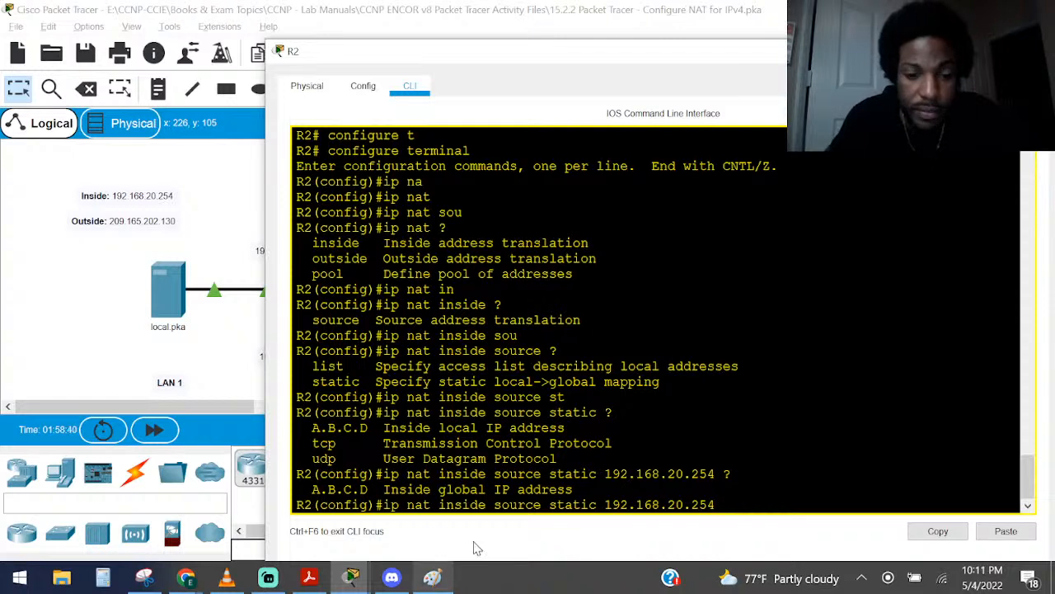
text(209.165)
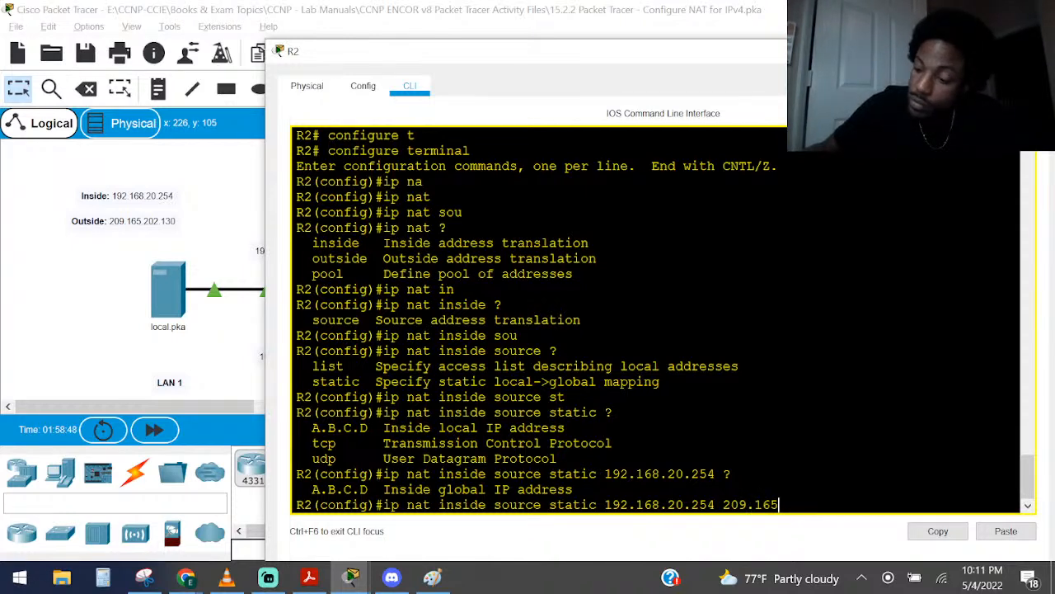
text(.)
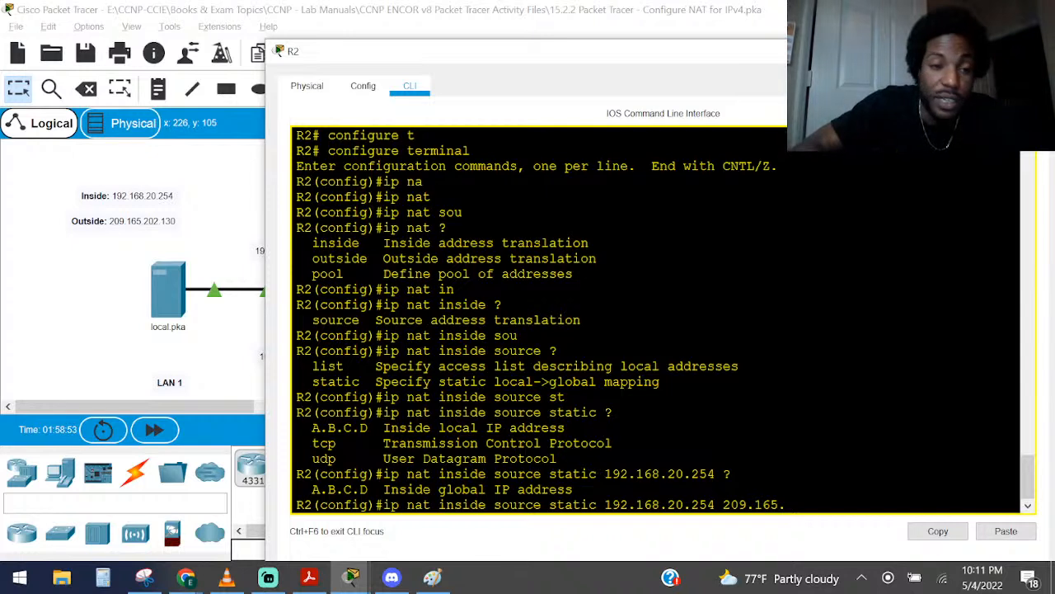
text(202.130)
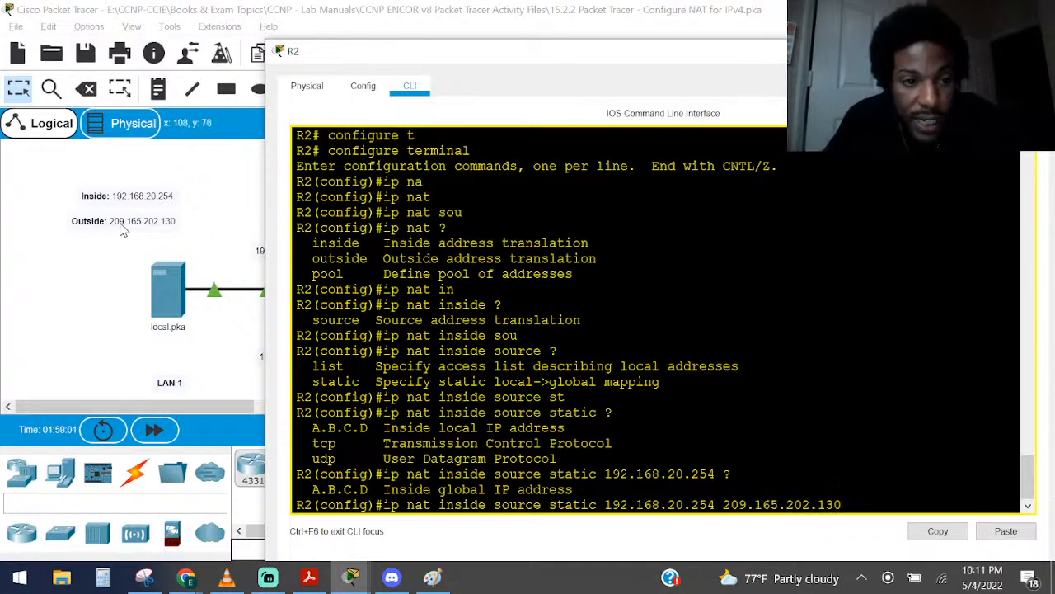
text(?)
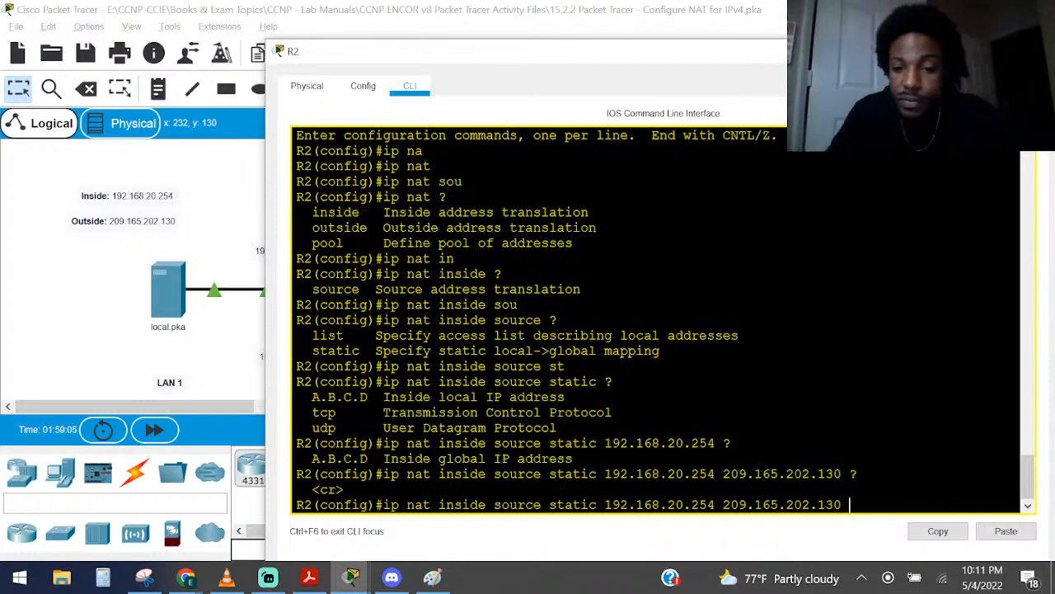
drag(608, 505, 851, 504)
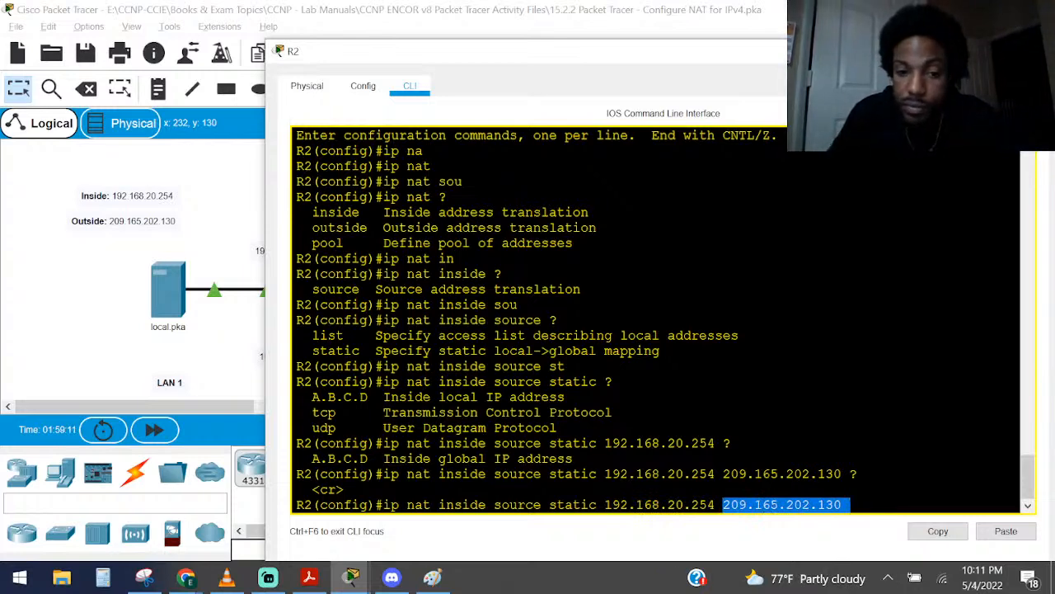
key(Return)
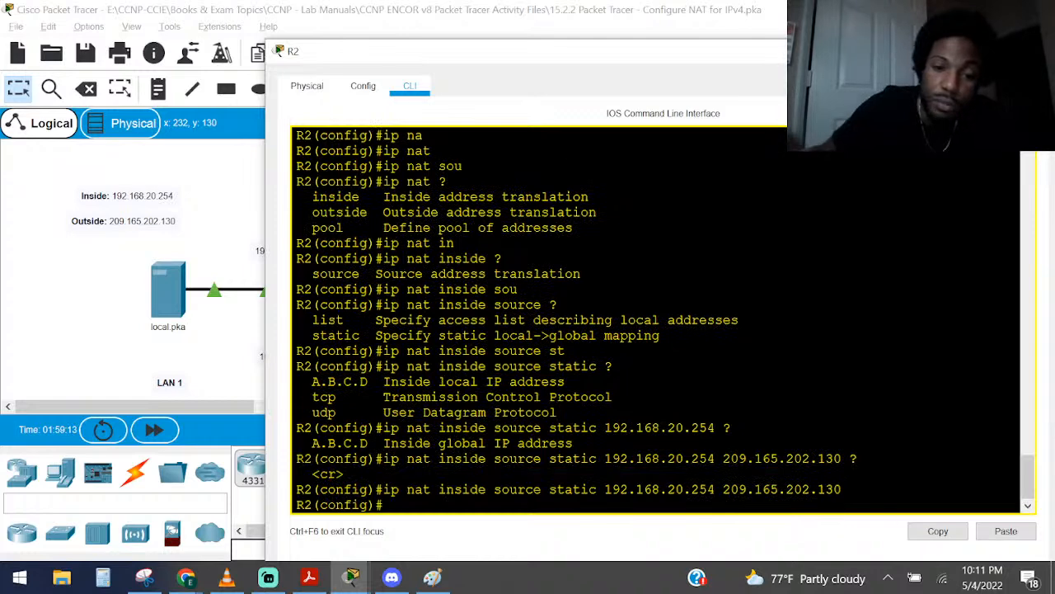
key(ctrl+z)
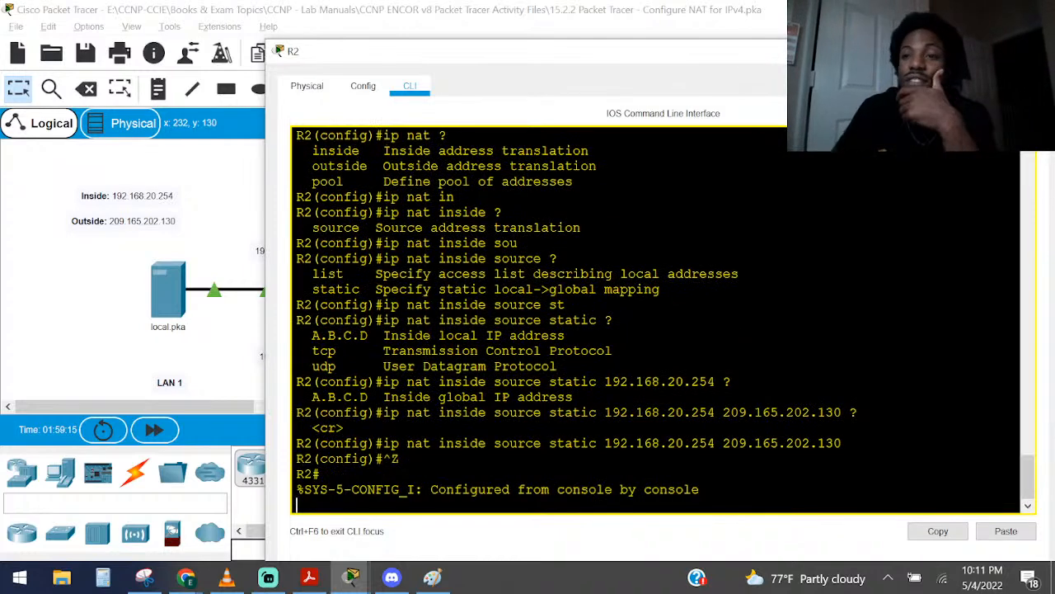
click(1040, 52)
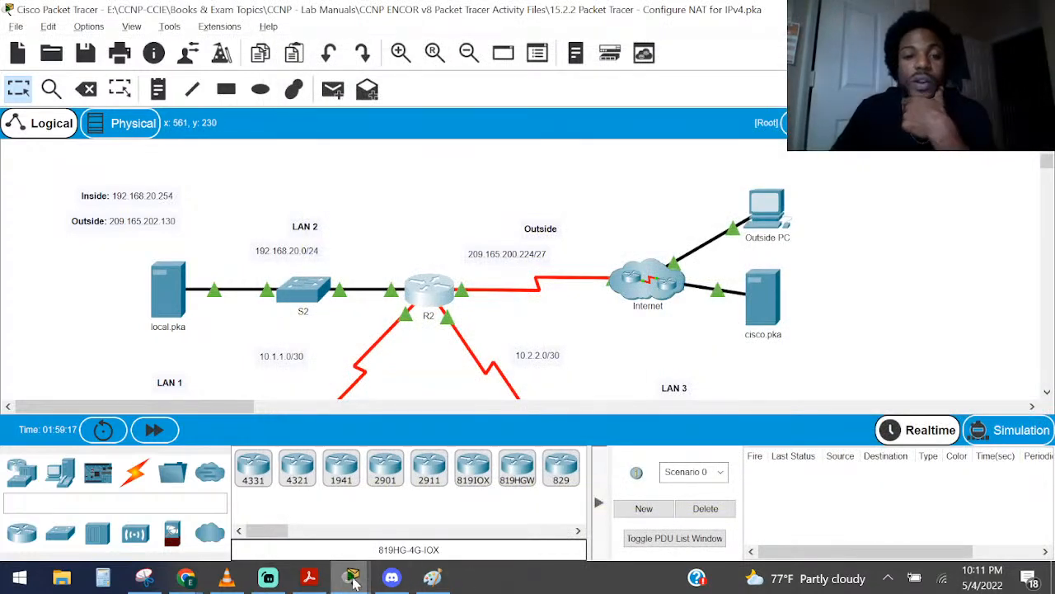
Reread the NAT task list in the PT Activity instructions, including the static NAT and participating interfaces items
mouse_move(354, 583)
click(260, 499)
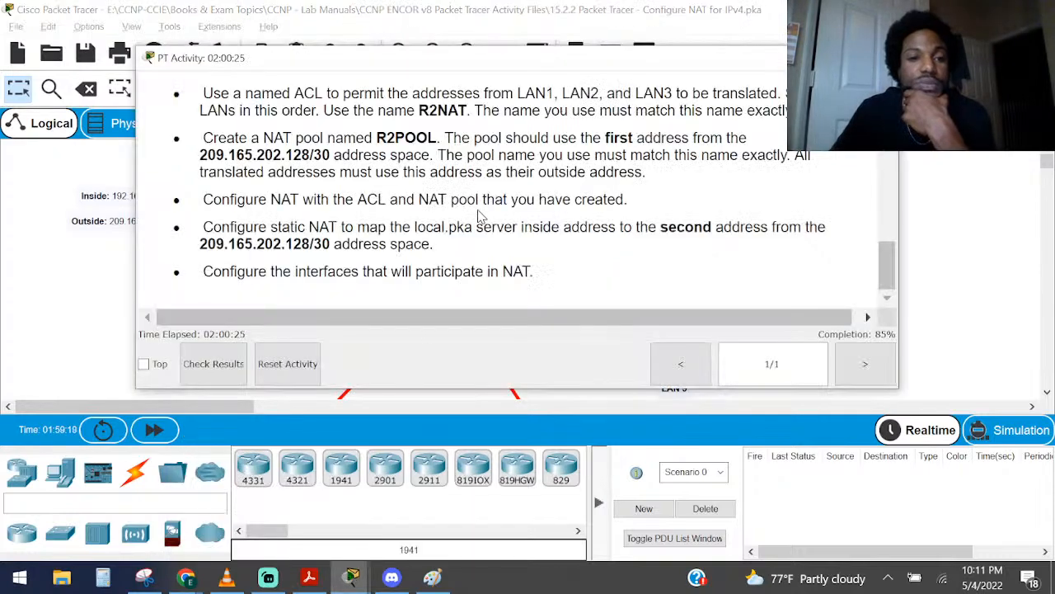
scroll(480, 216, up, 3)
scroll(481, 216, up, 6)
scroll(481, 216, down, 4)
scroll(481, 216, down, 5)
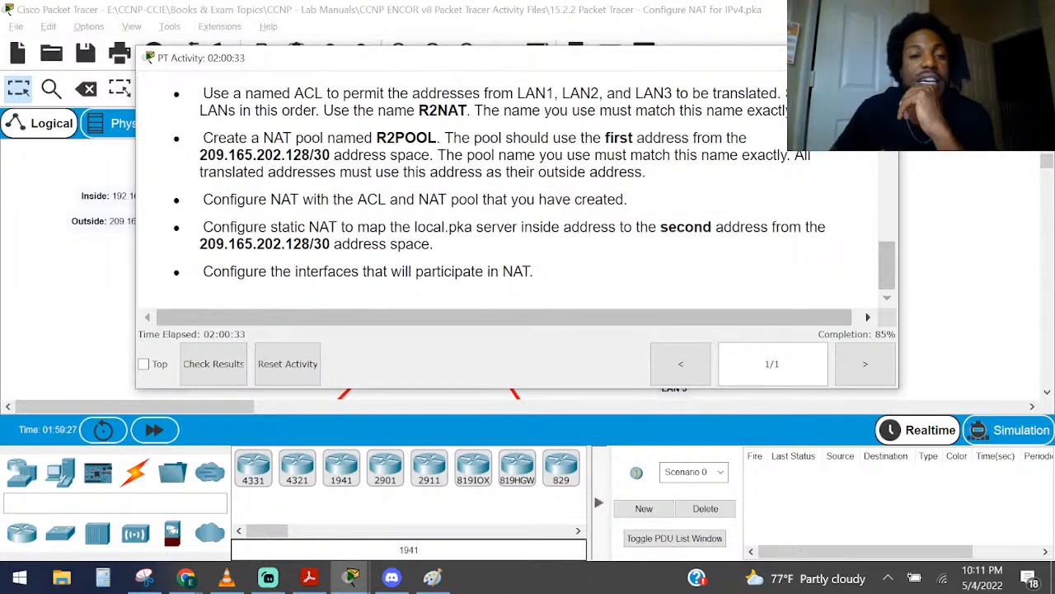
click(804, 58)
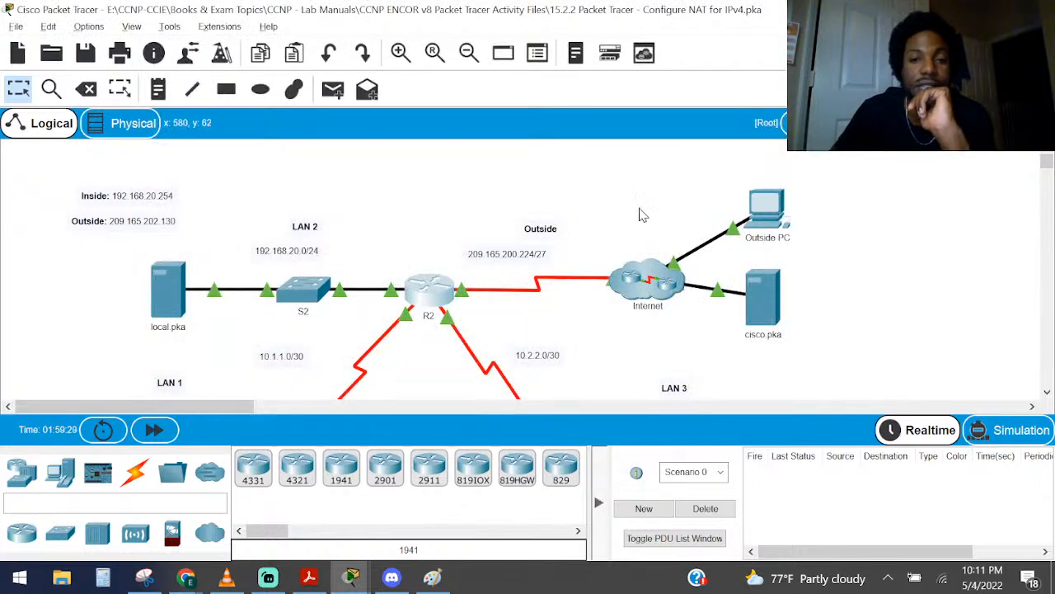
Examine the topology from PC1 and LAN 2 through R2 to the outside network, including cisco.pka's address details
drag(1048, 164, 1049, 169)
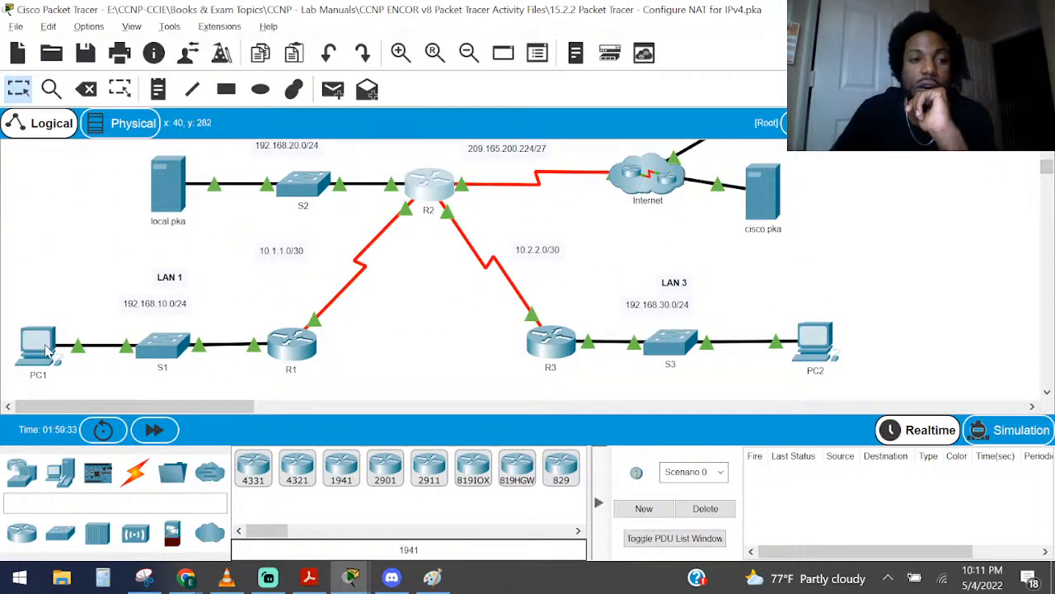
mouse_move(47, 350)
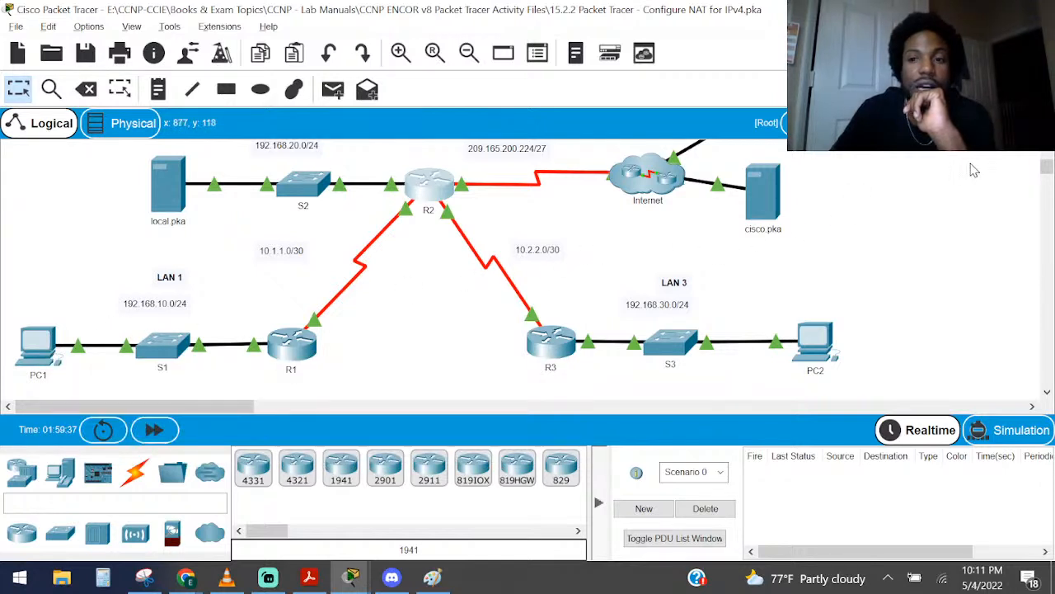
drag(1047, 169, 1045, 157)
drag(140, 159, 374, 231)
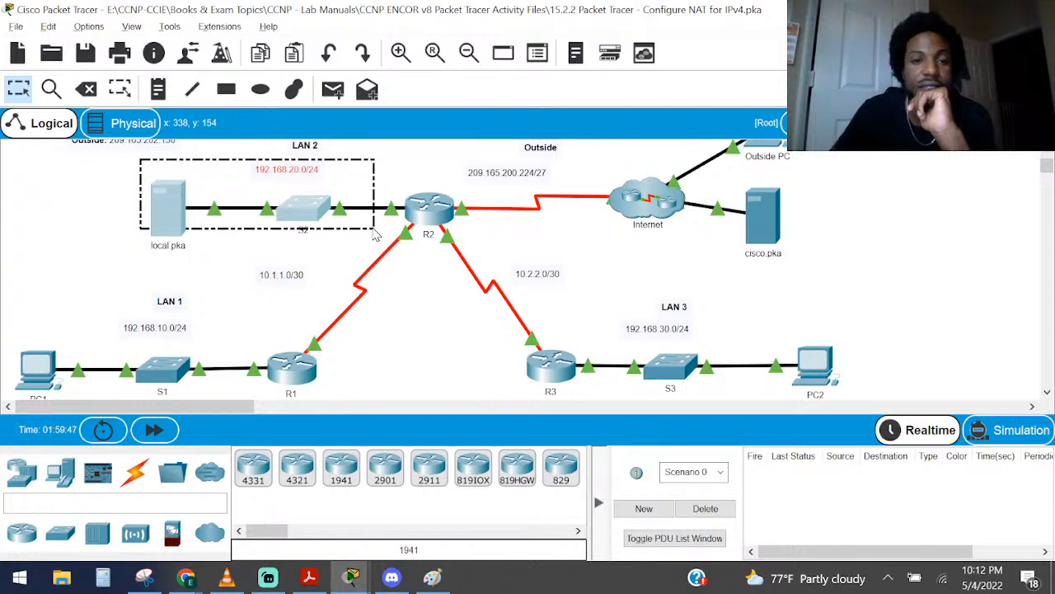
click(373, 230)
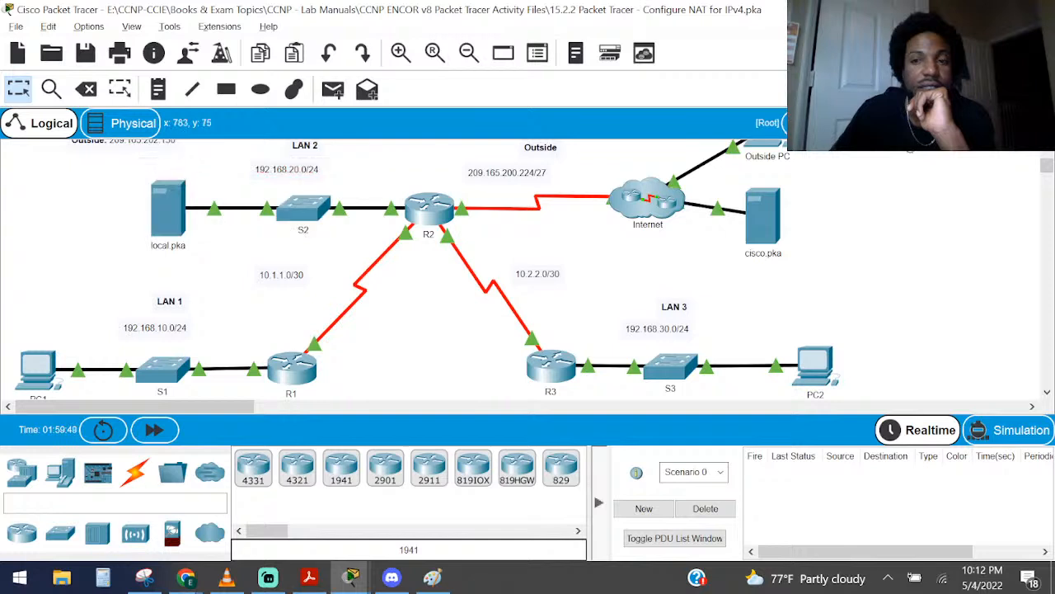
drag(1046, 160, 1044, 149)
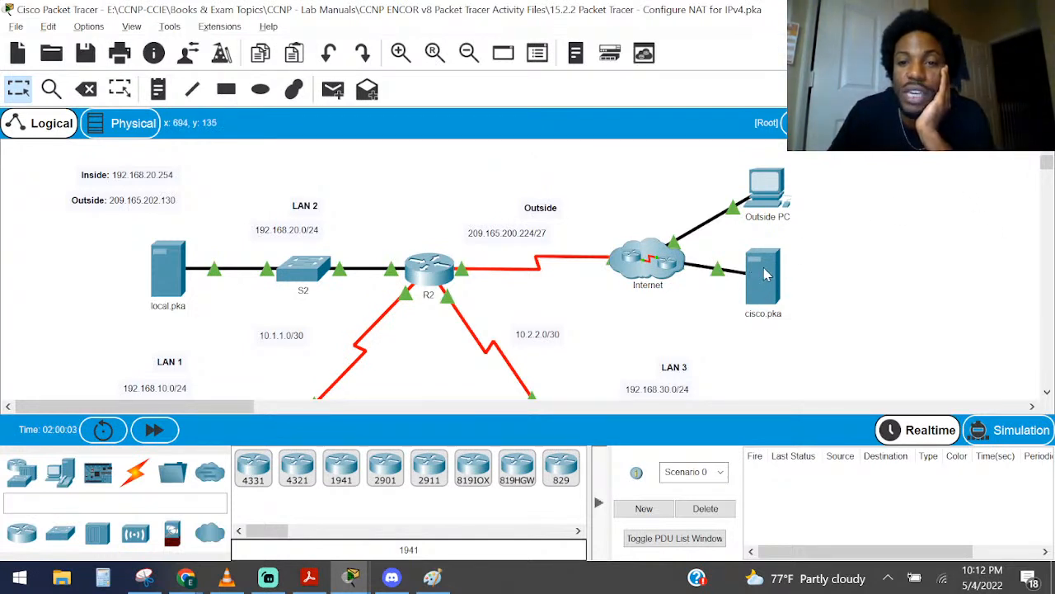
mouse_move(766, 275)
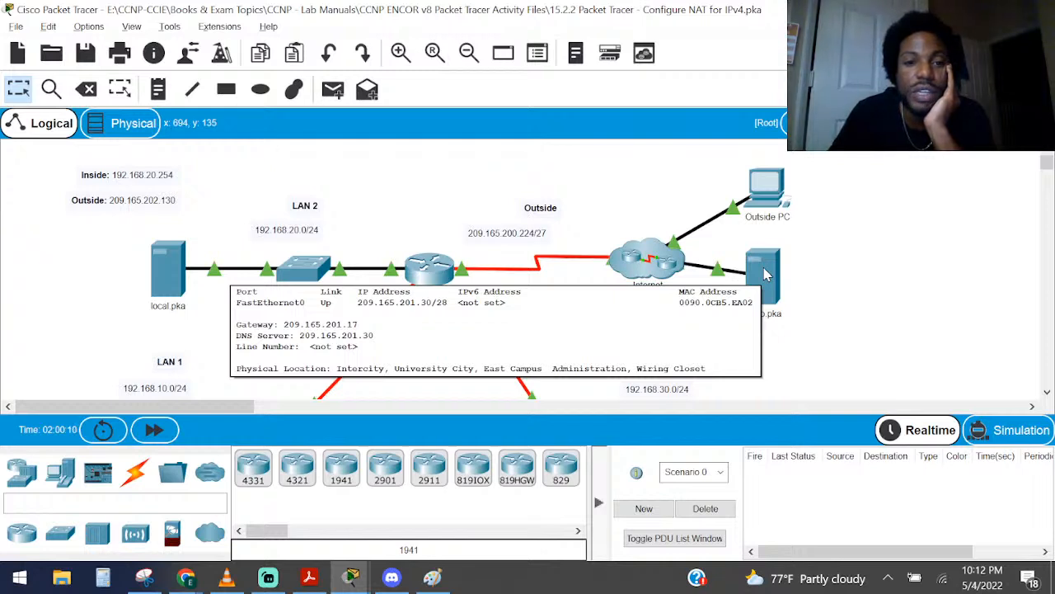
click(1045, 394)
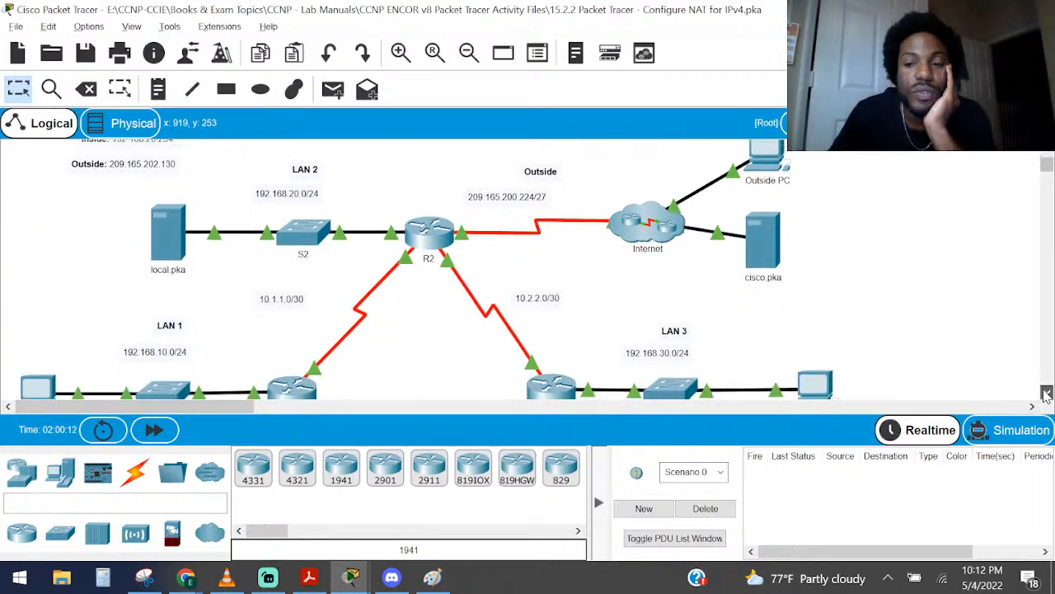
click(1045, 394)
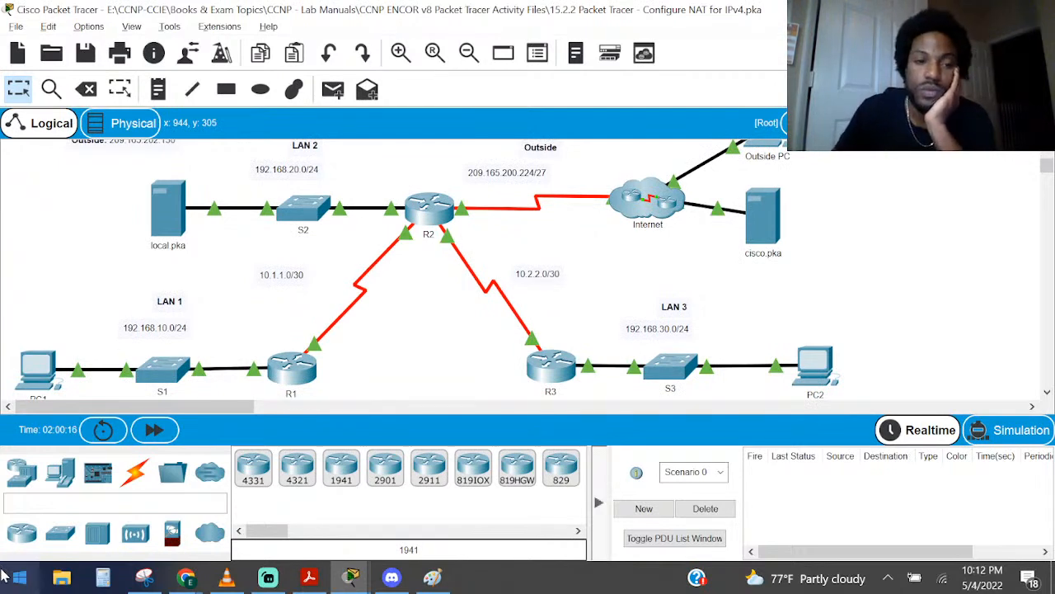
Open the Command Prompt on PC1 and begin a ping command with the partial address 20
click(38, 368)
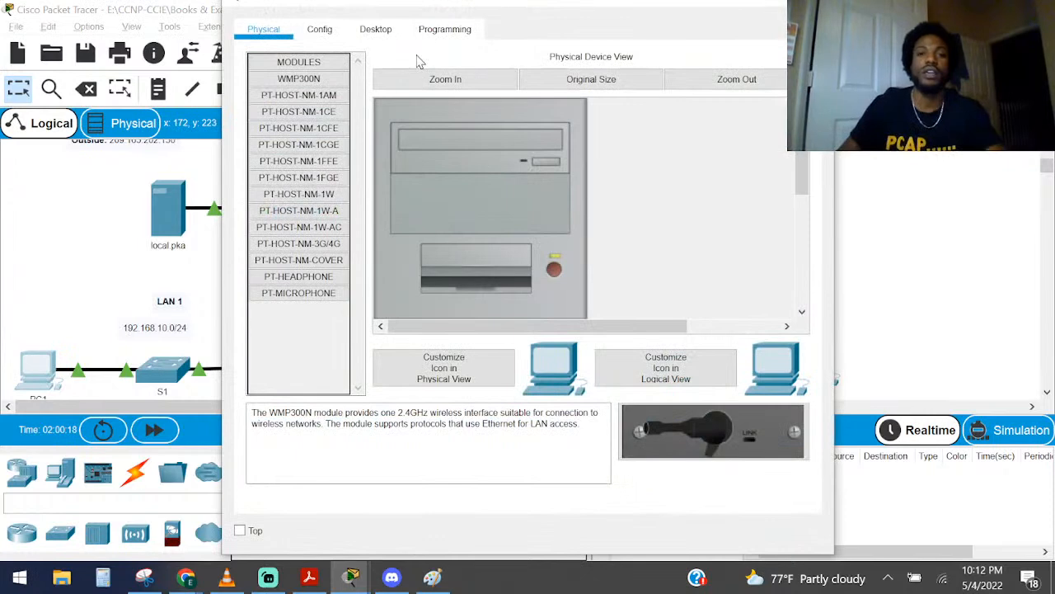
click(378, 31)
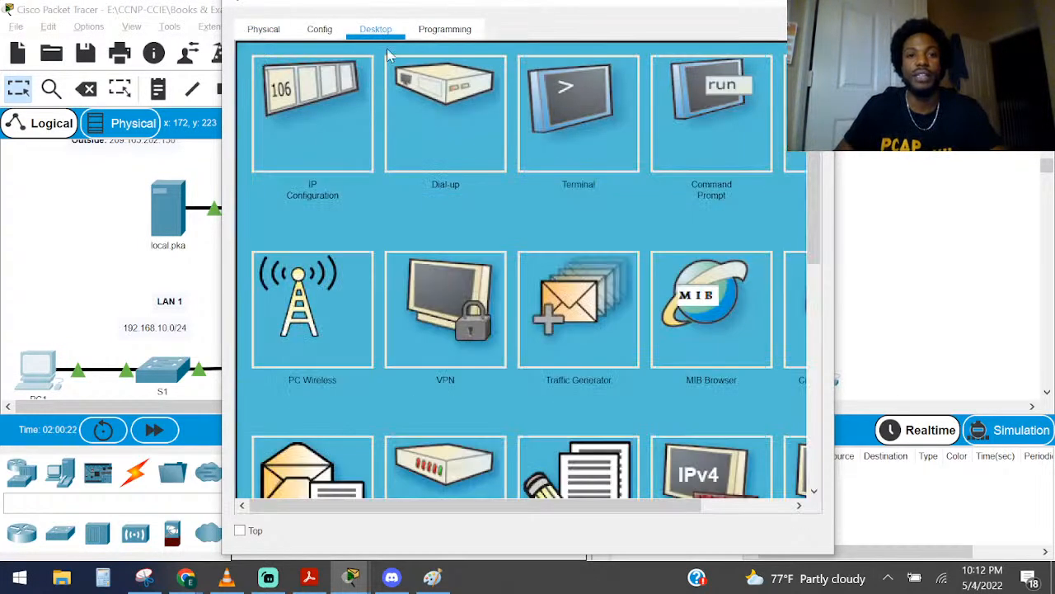
click(702, 154)
text(ping 10)
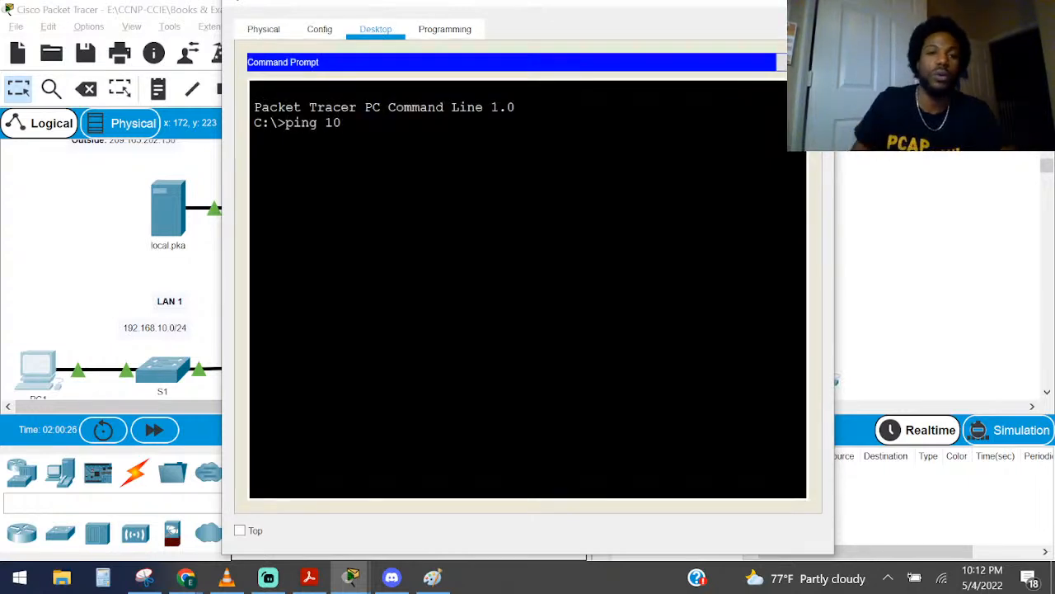
key(BackSpace)
key(BackSpace)
text(20)
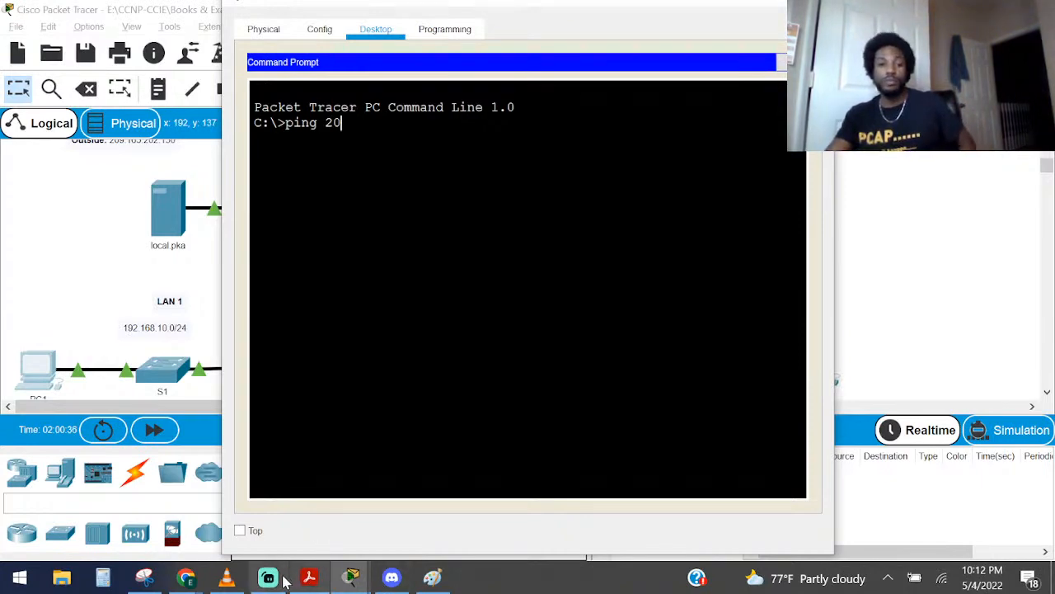
Switch to NAT.pdf in Acrobat Reader, review the Network Address Translation sheet, and highlight its packetlife.net source
click(309, 577)
scroll(718, 274, up, 5)
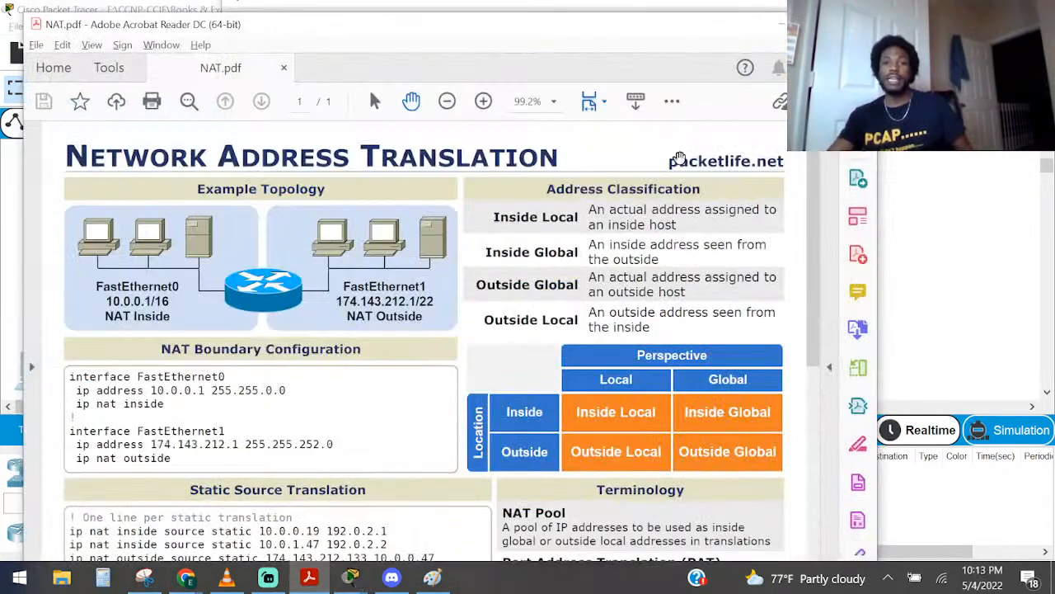
drag(664, 163, 781, 171)
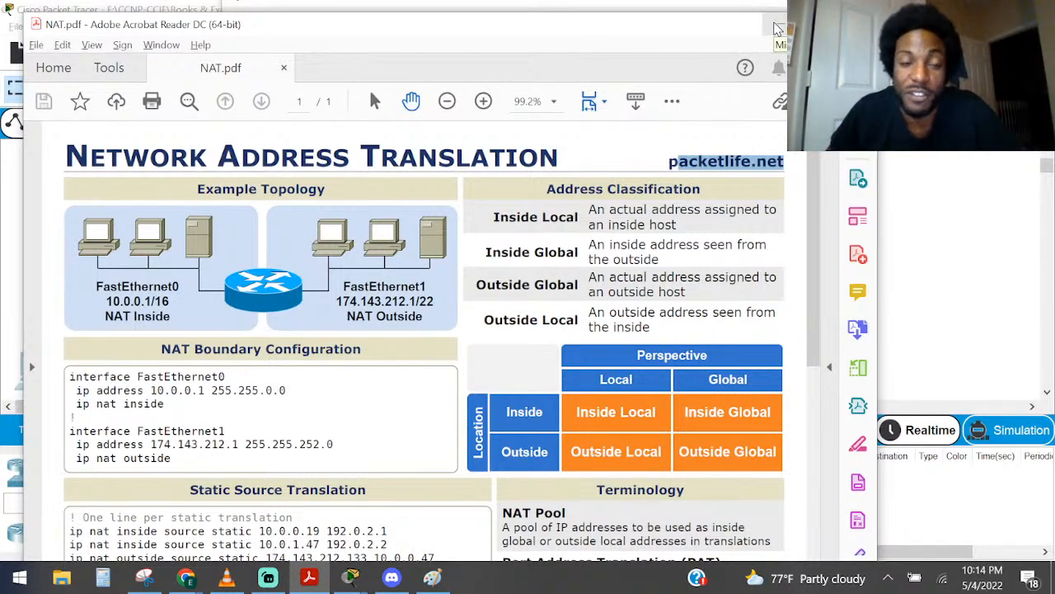
click(775, 30)
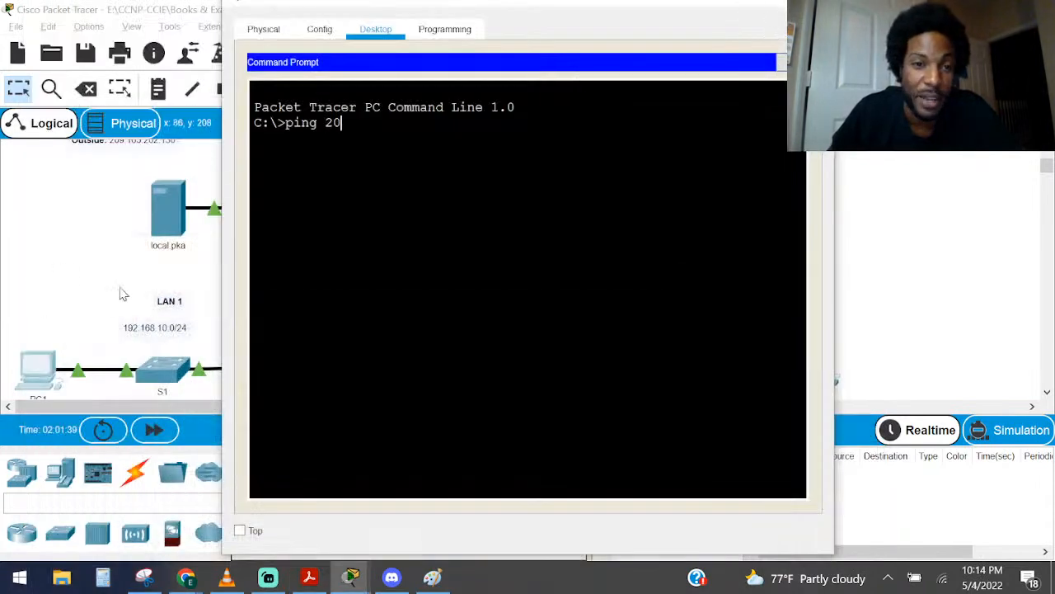
Look up cisco.pka's IPv4 address in its IP Configuration, and return to the topology
click(47, 299)
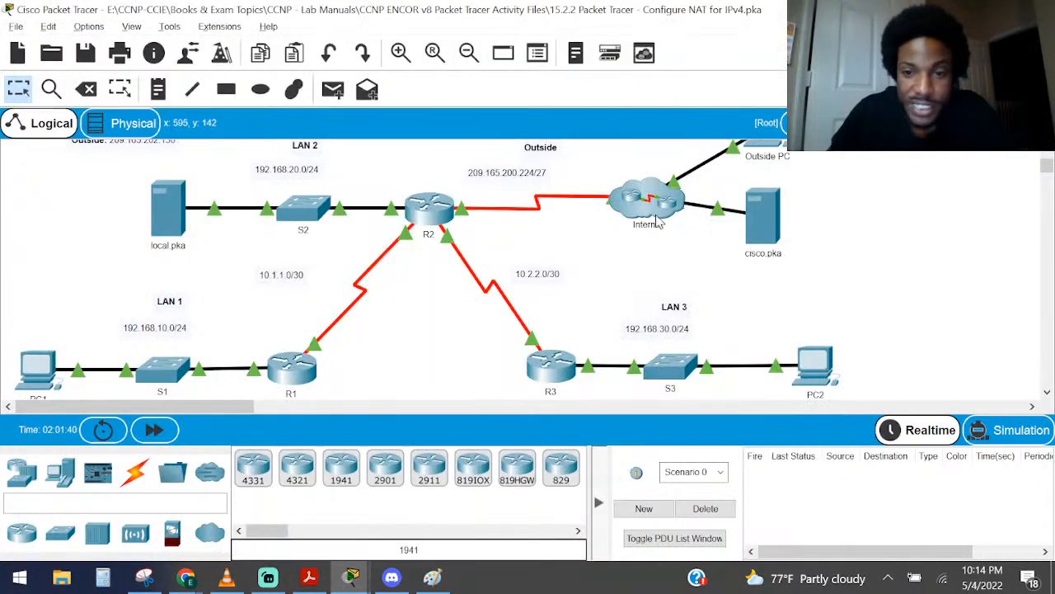
click(760, 215)
click(436, 30)
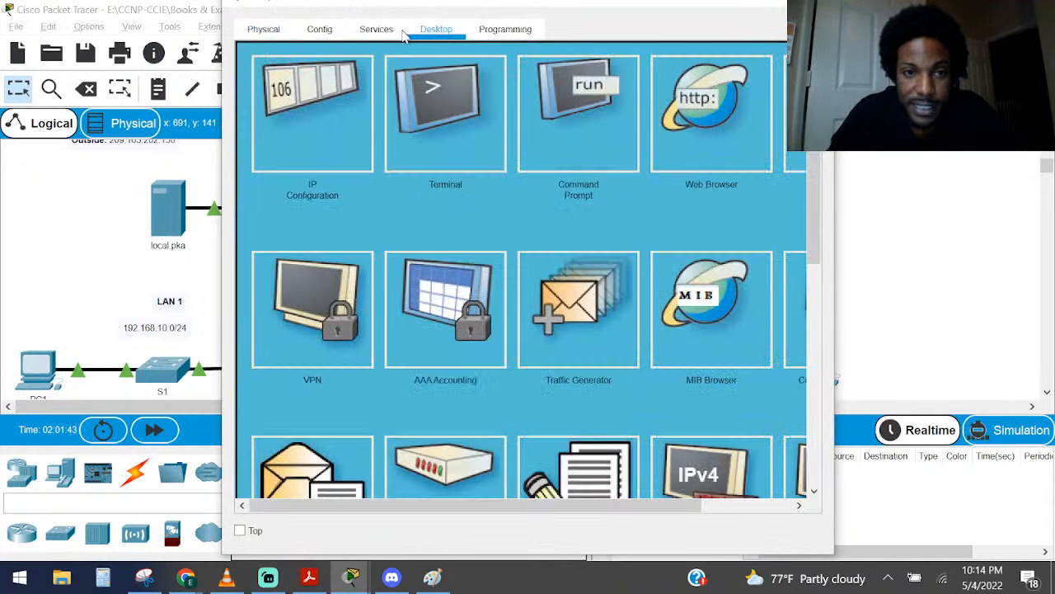
click(325, 100)
key(Tab)
key(ctrl+c)
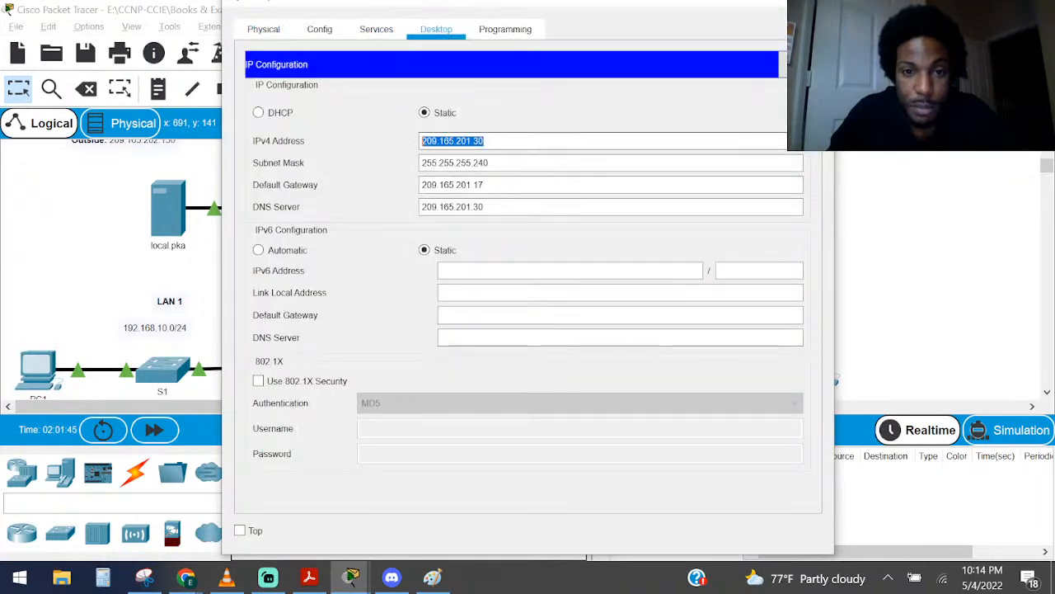
click(32, 318)
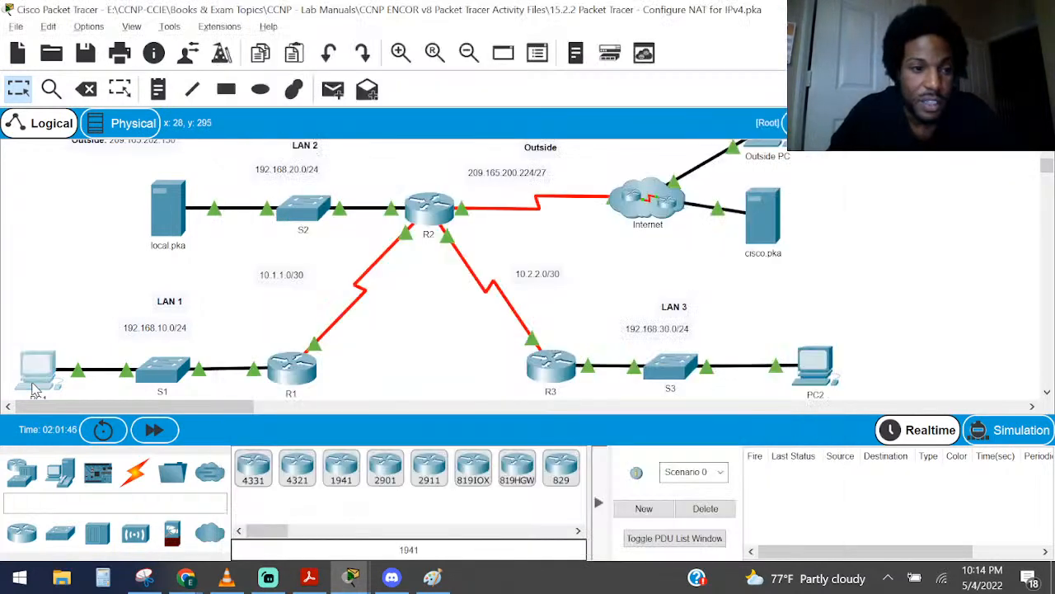
Ping cisco.pka at 209.165.201.30 twice from PC1's Command Prompt, replacing the partial address already entered
click(38, 374)
key(BackSpace)
key(BackSpace)
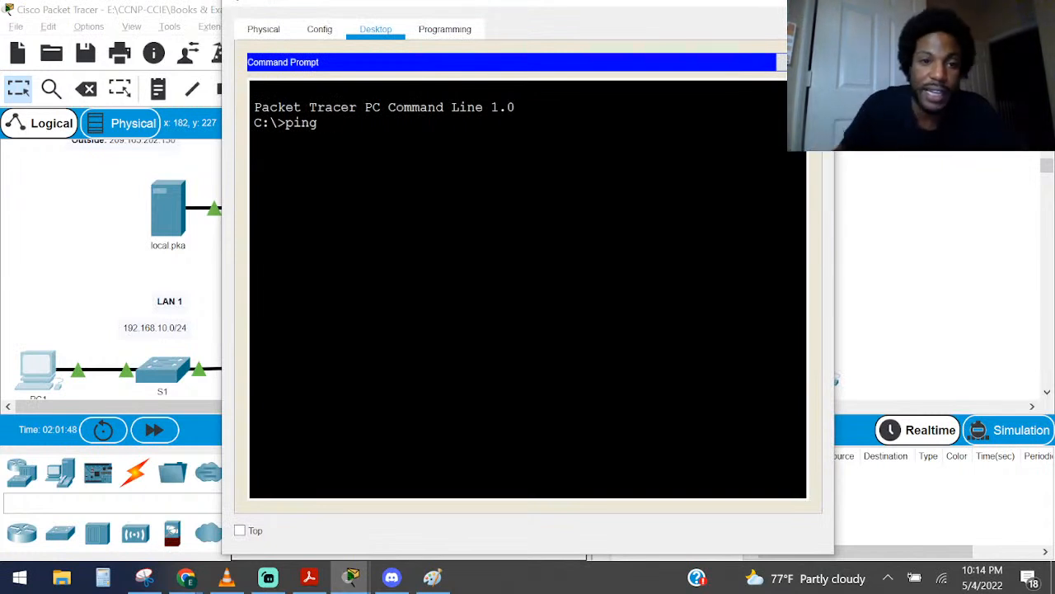
right_click(426, 229)
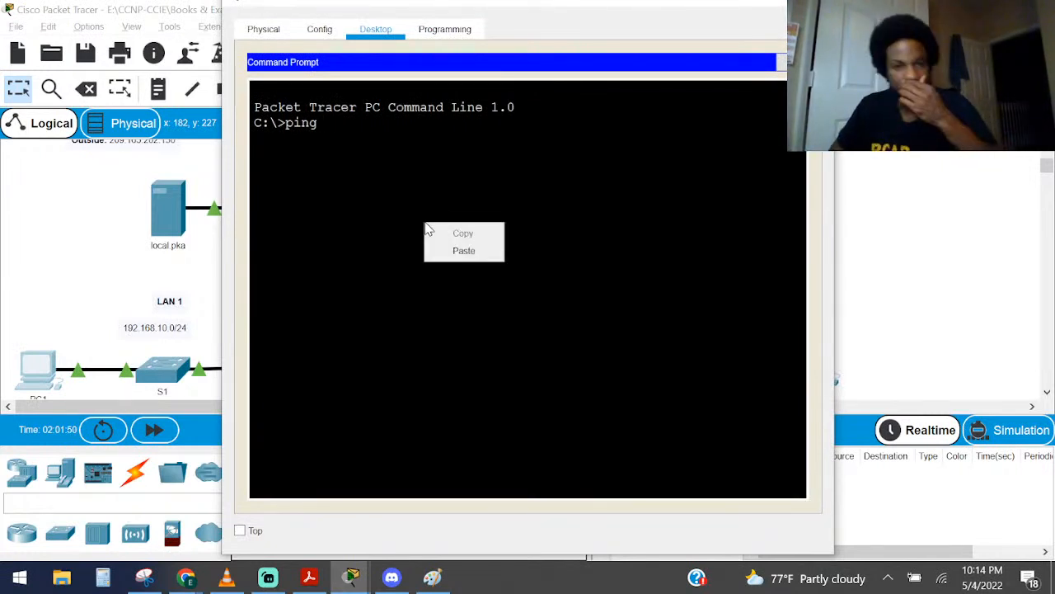
click(502, 250)
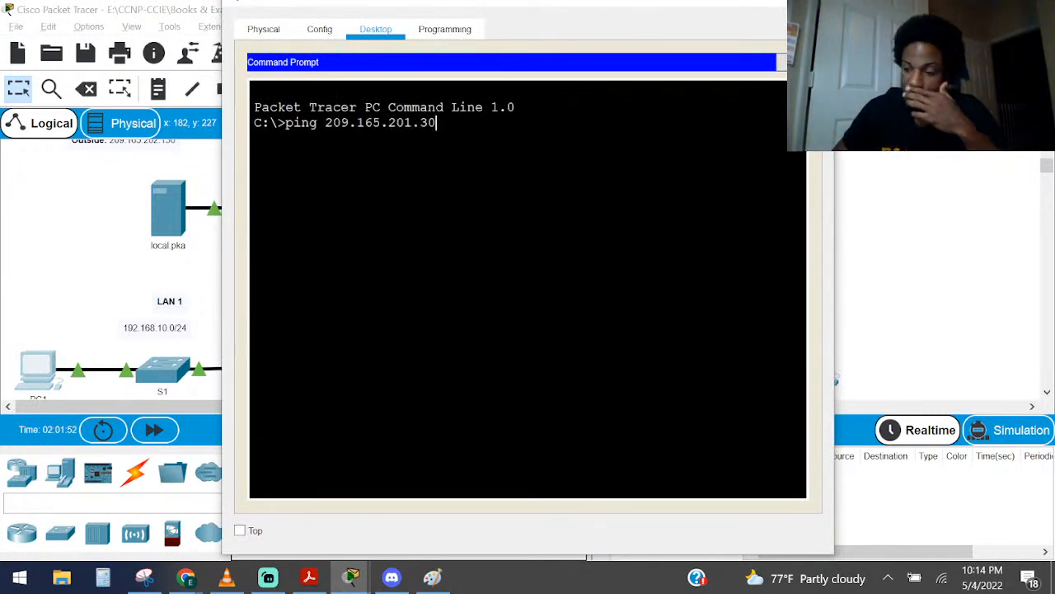
key(Return)
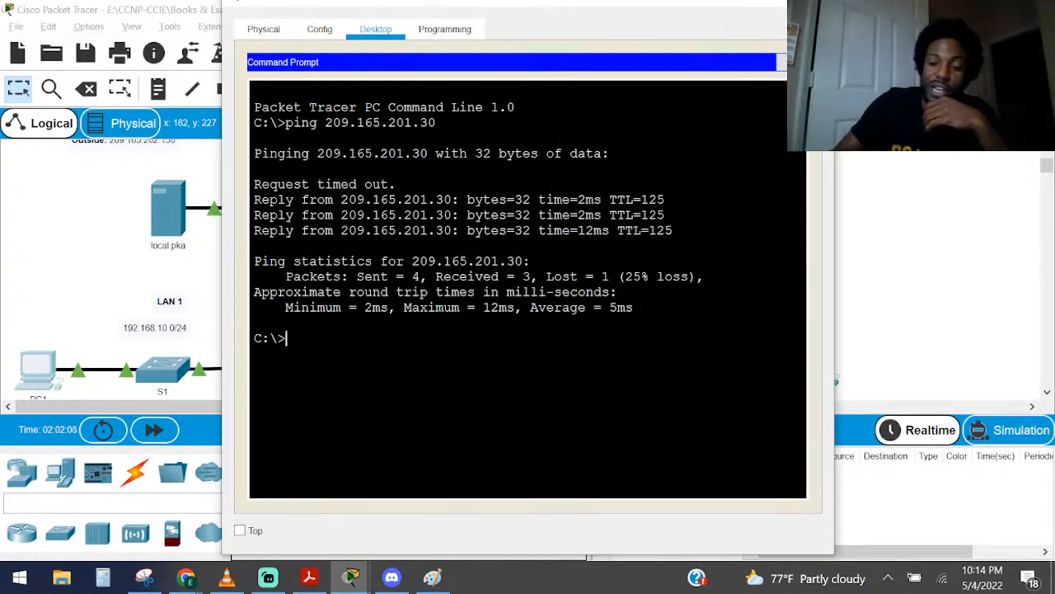
key(Up)
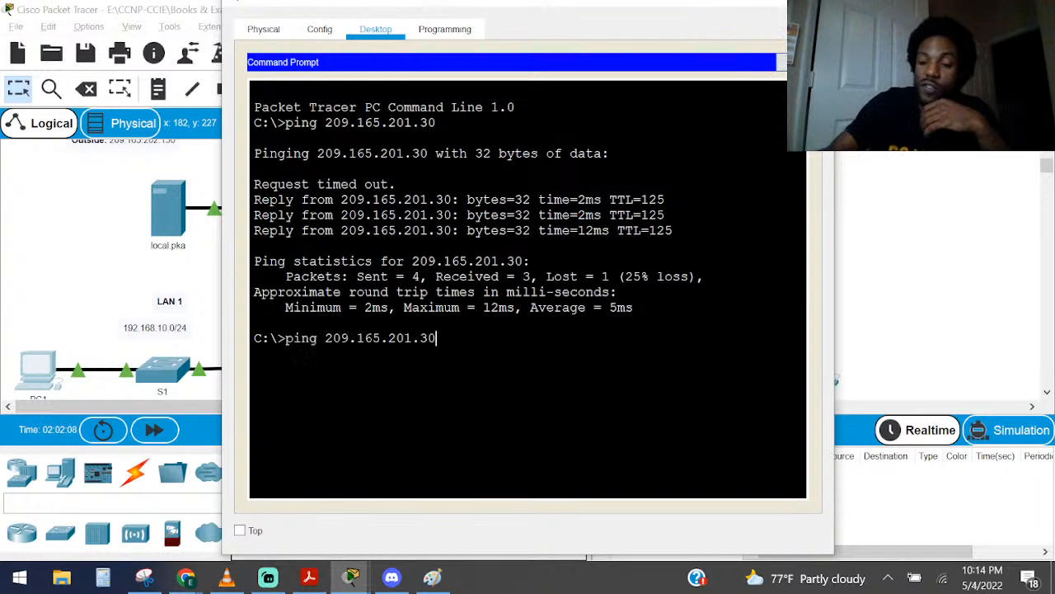
key(Return)
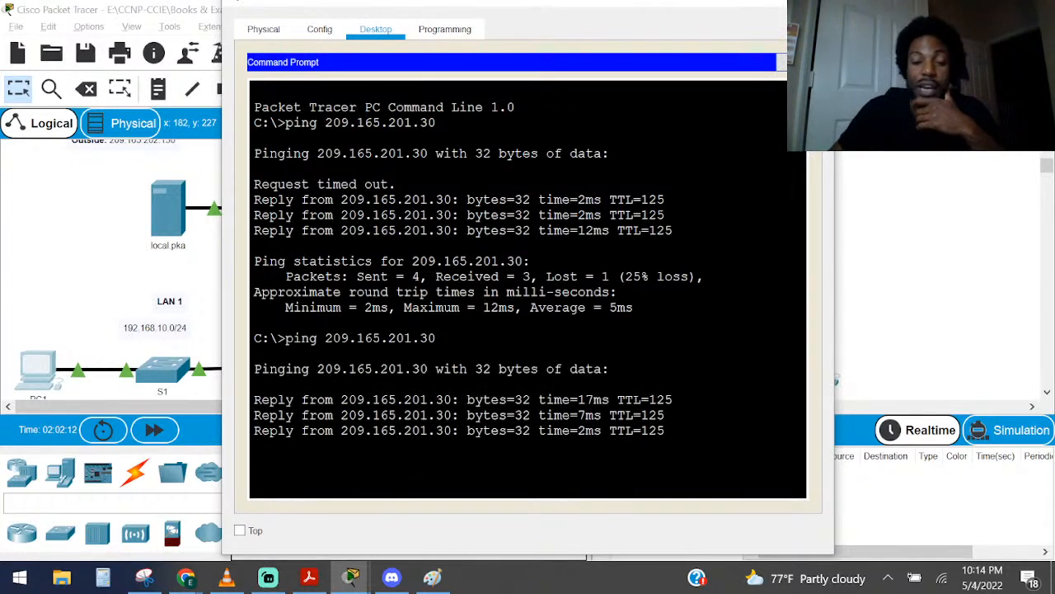
Display the IP NAT translations on R2 and widen its window so each entry fits on one line
click(95, 268)
click(426, 210)
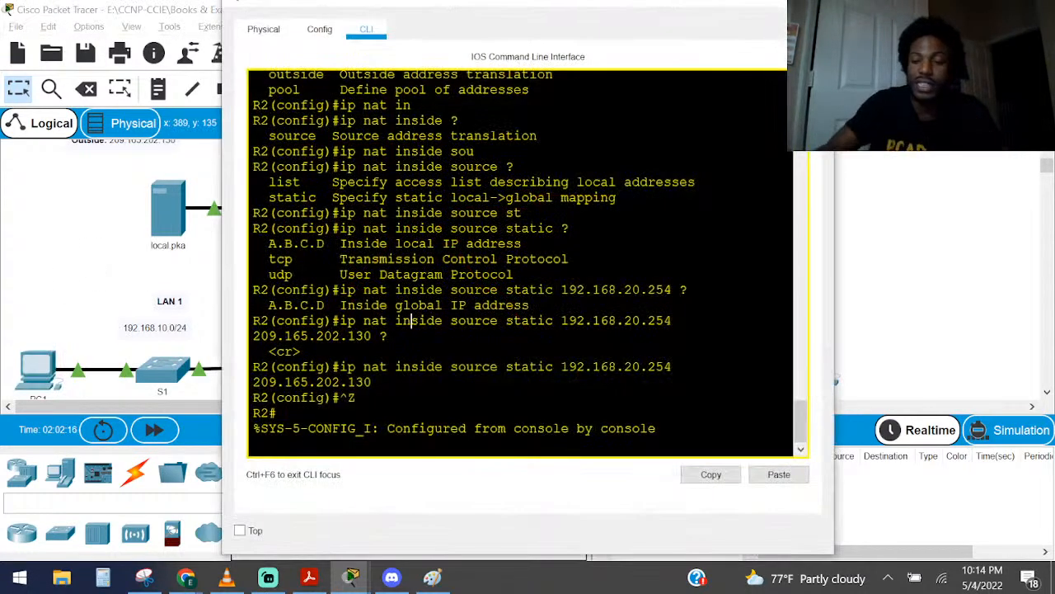
key(Return)
key(Return)
key(Return)
key(Return)
key(Return)
text(sho ip n)
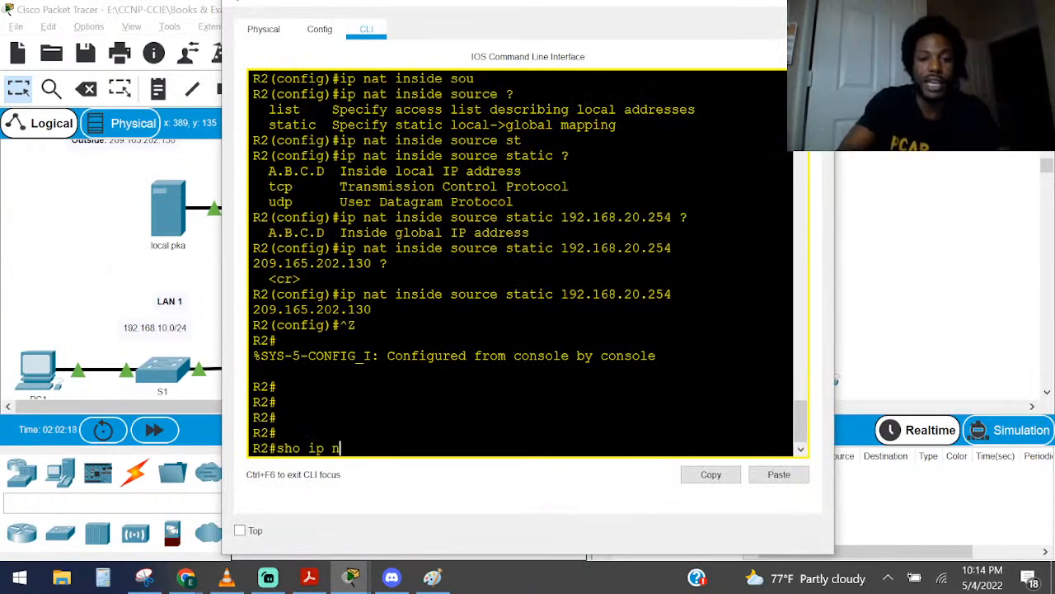
text(a)
key(Tab)
text(t)
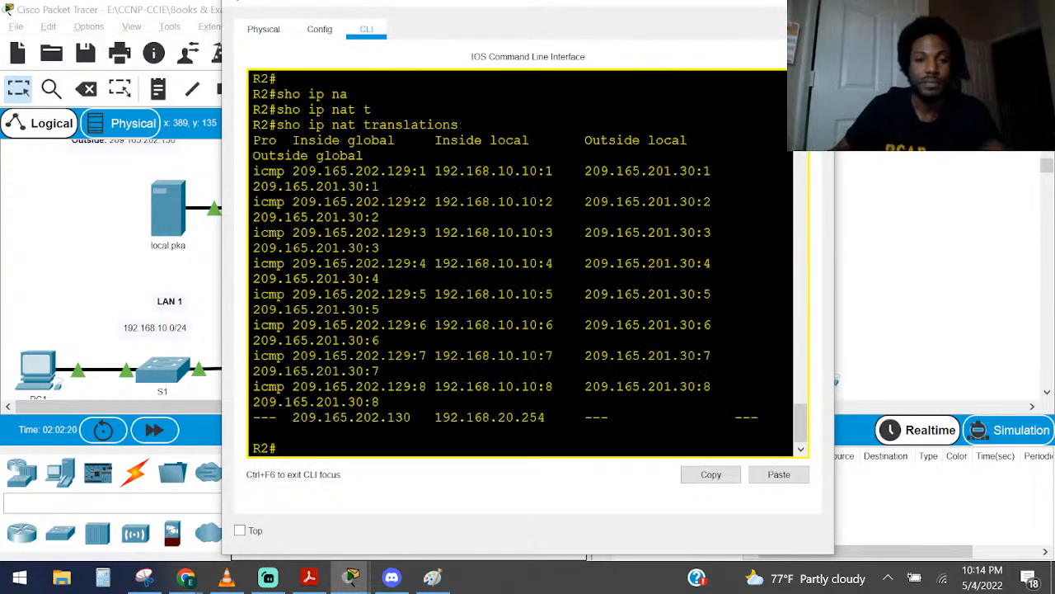
drag(835, 296, 1026, 297)
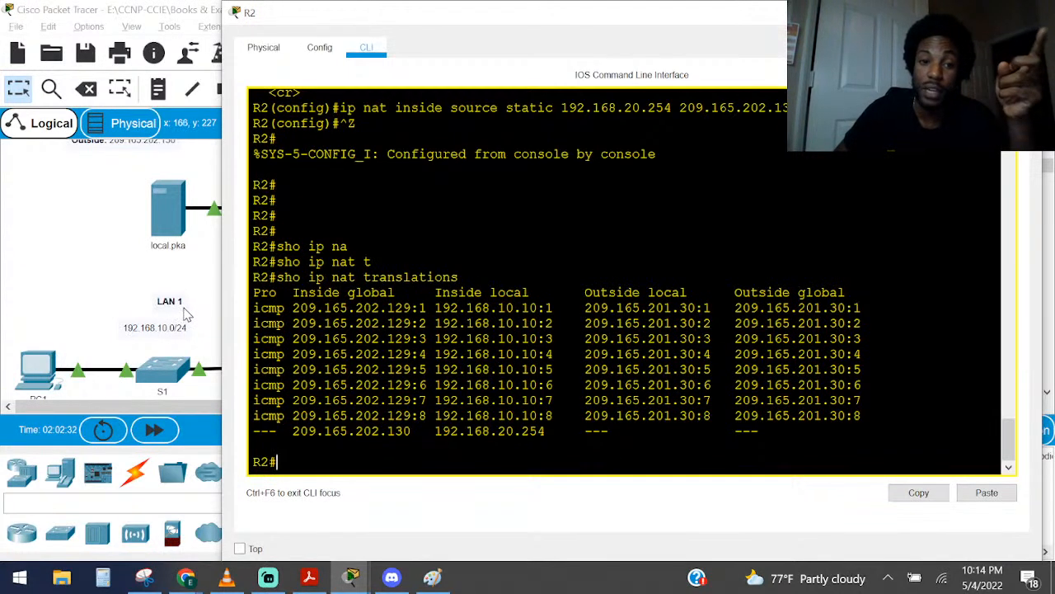
drag(222, 318, 23, 319)
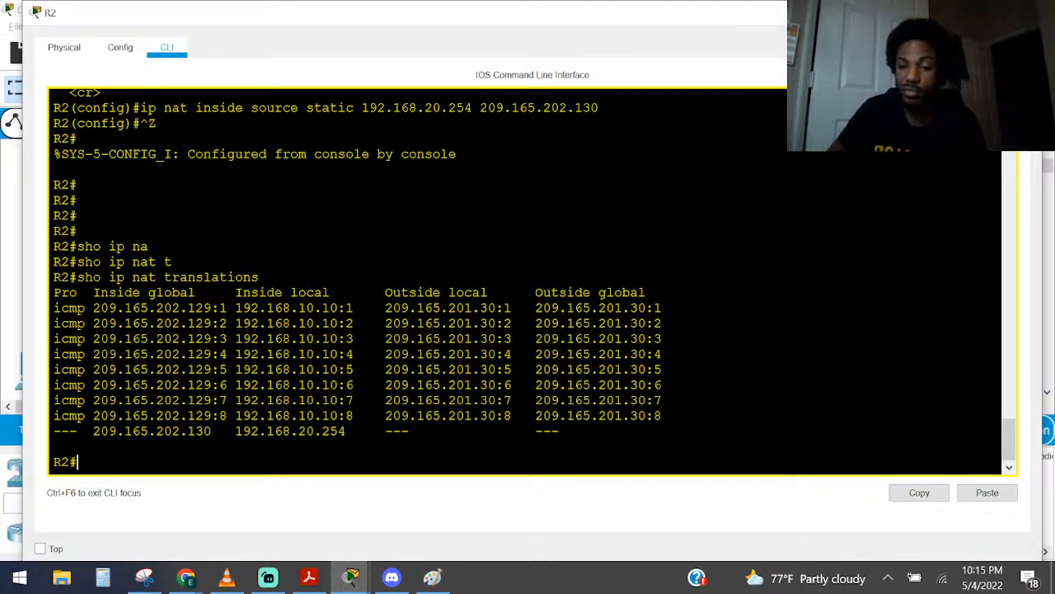
Close the R2 and cisco.pka windows, and check the results of the PT Activity
click(948, 12)
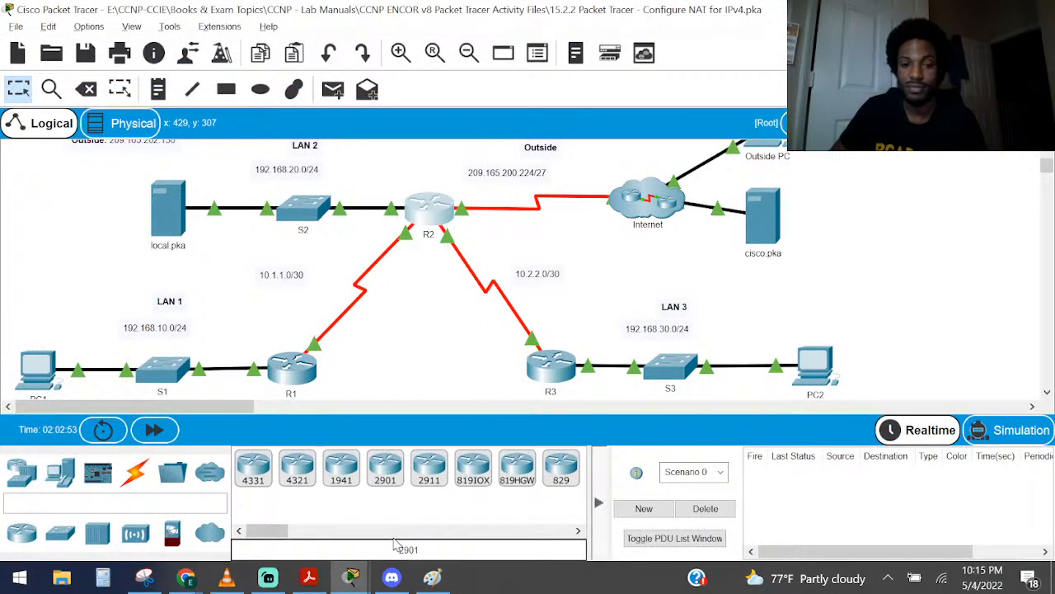
click(350, 577)
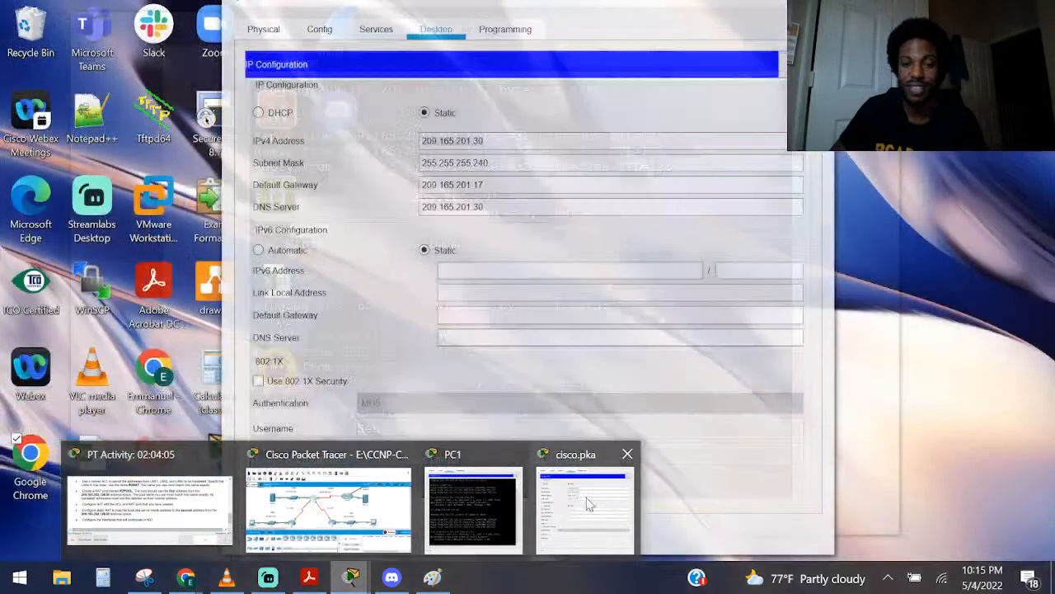
click(586, 507)
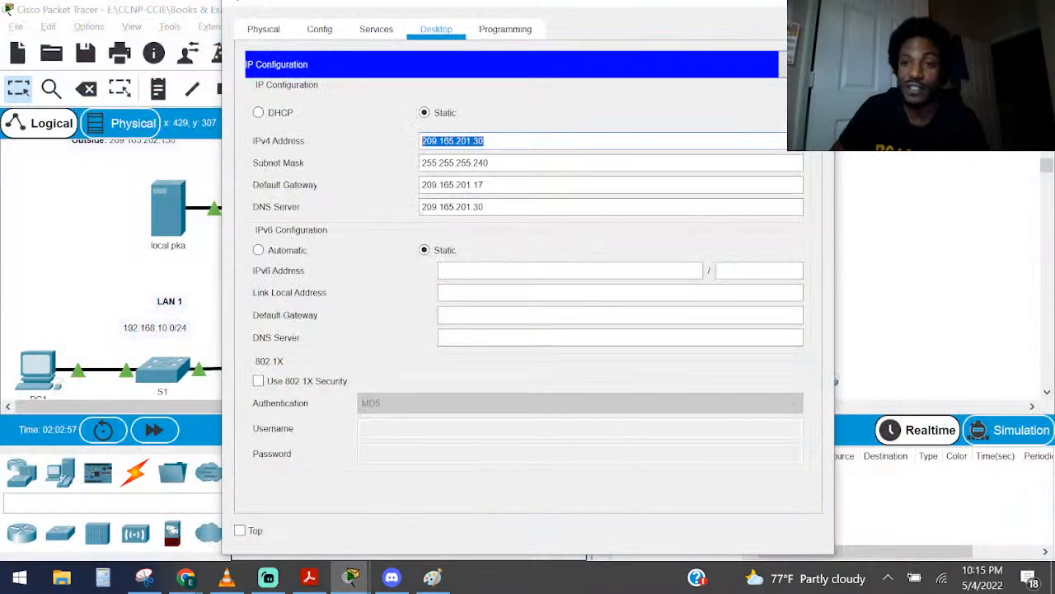
click(820, 2)
click(363, 574)
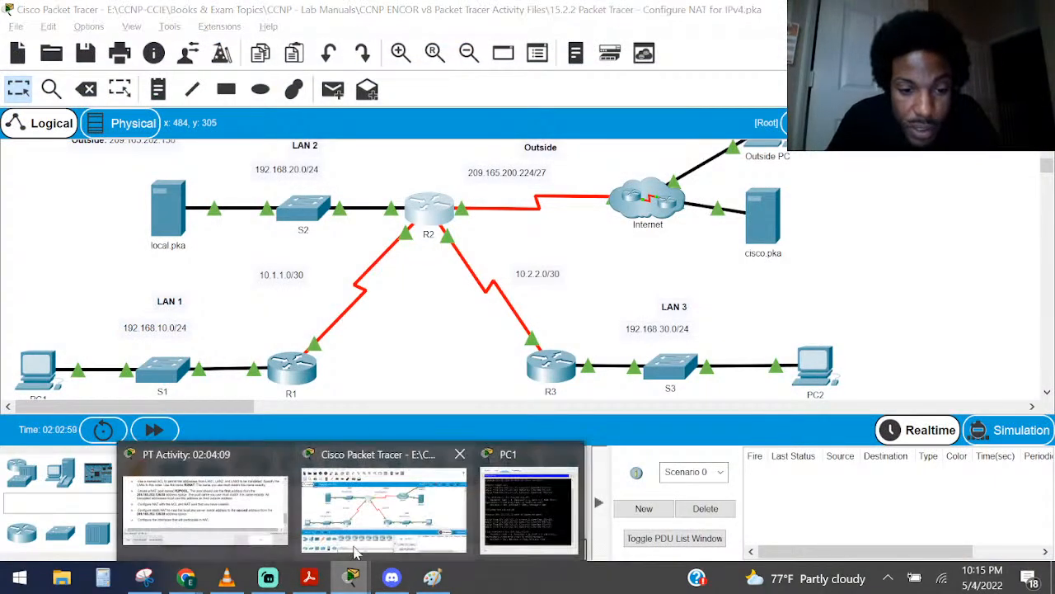
click(198, 507)
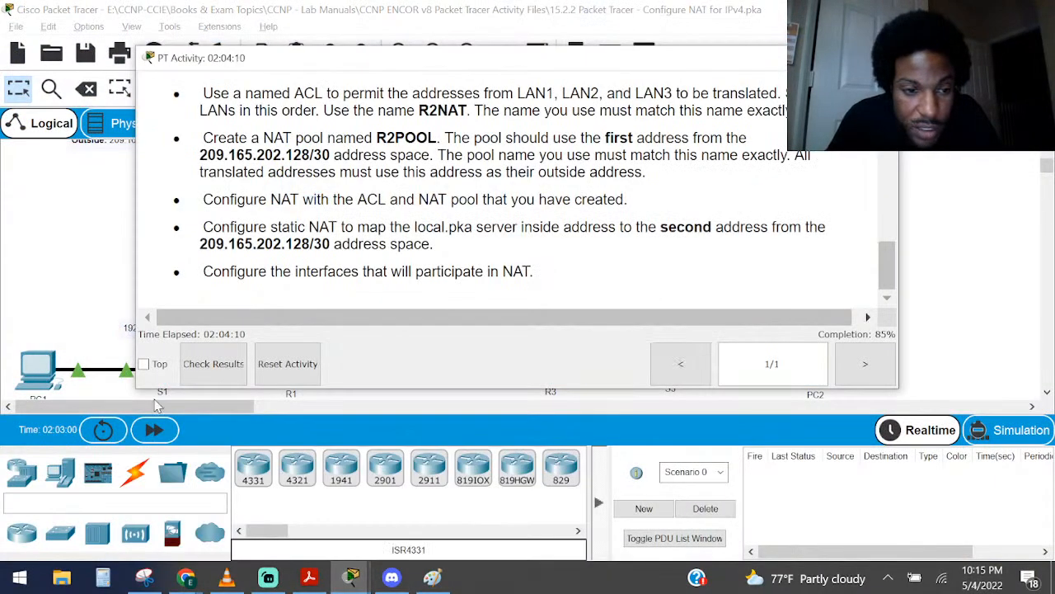
click(212, 363)
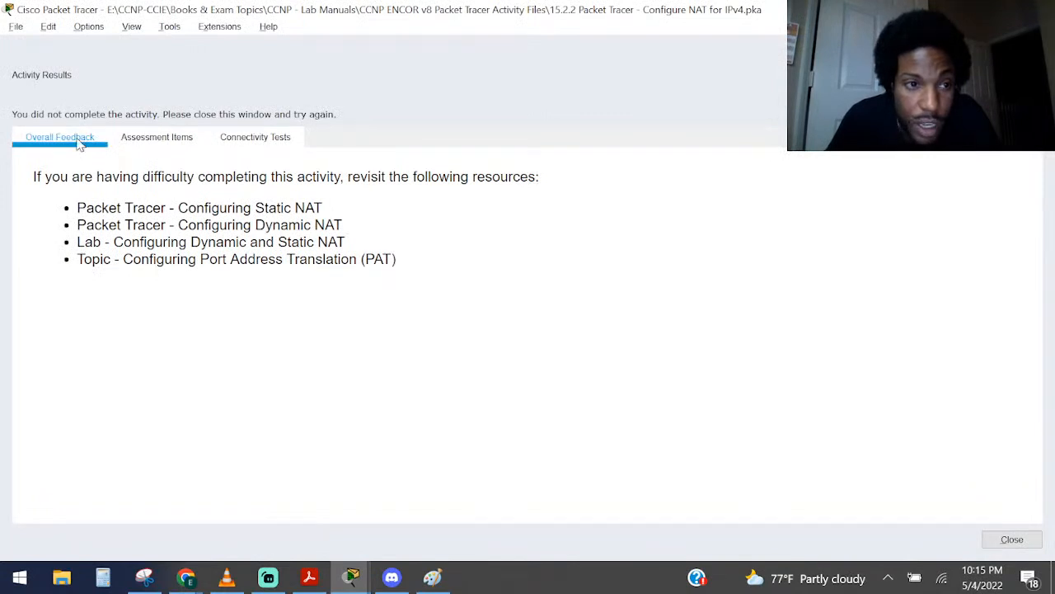
Examine the assessment items for the ACL, NAT source settings and pool, with the Component(s) column widened to show full names
click(181, 136)
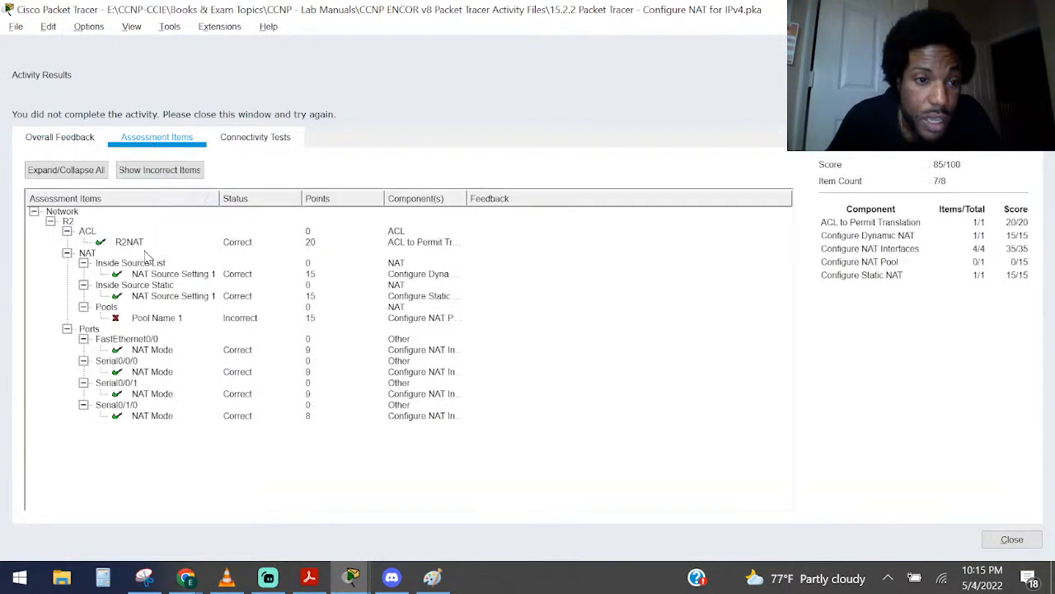
click(164, 319)
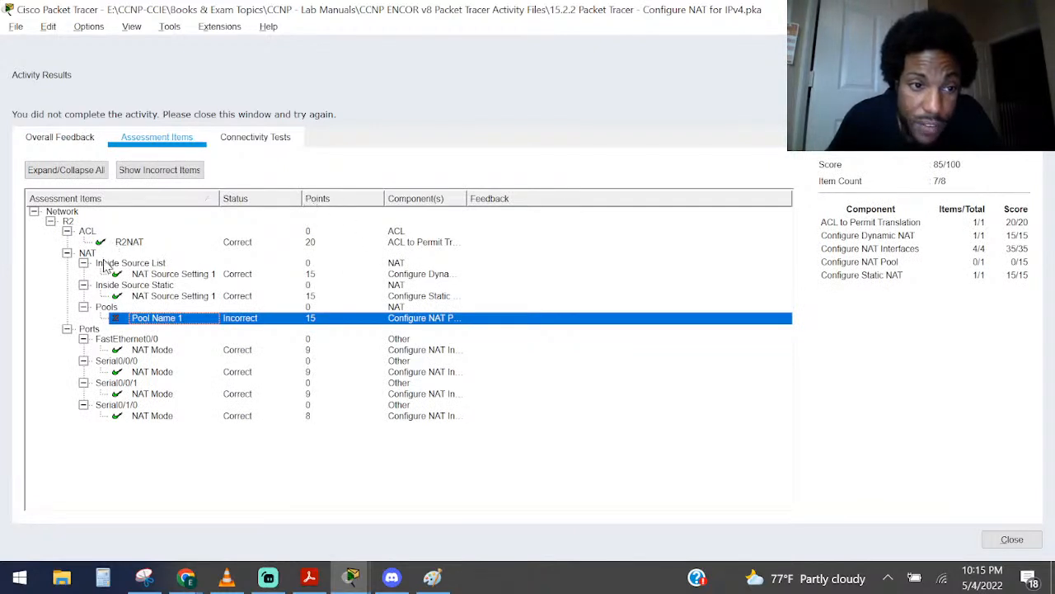
click(130, 244)
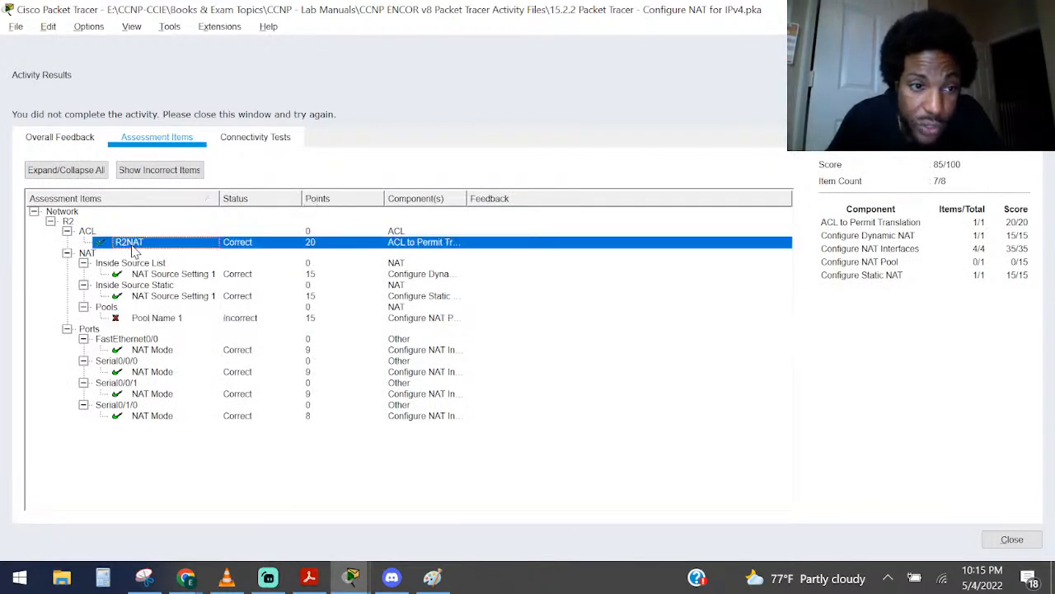
click(169, 275)
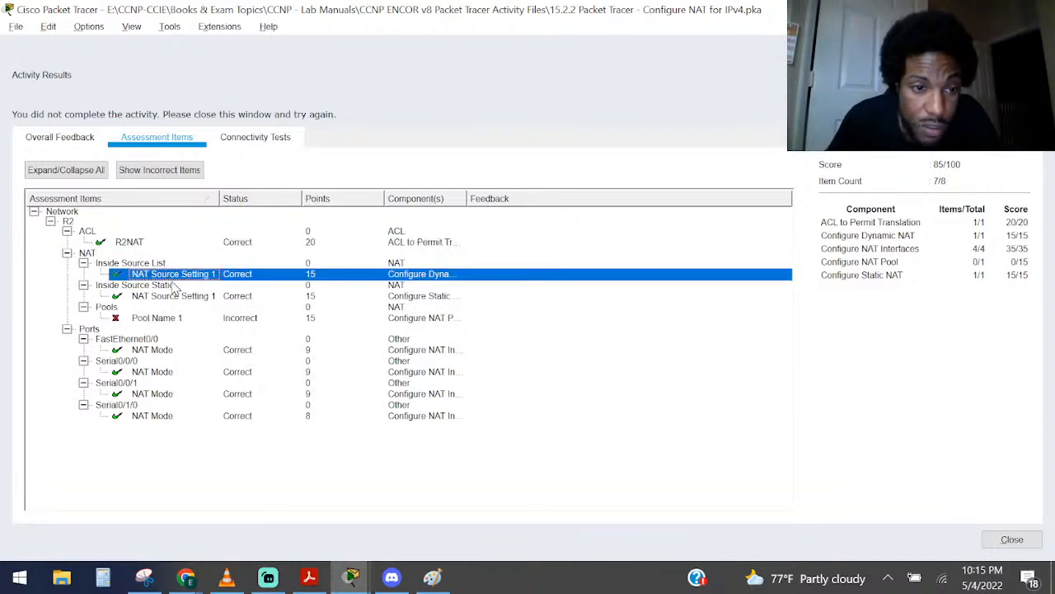
click(177, 297)
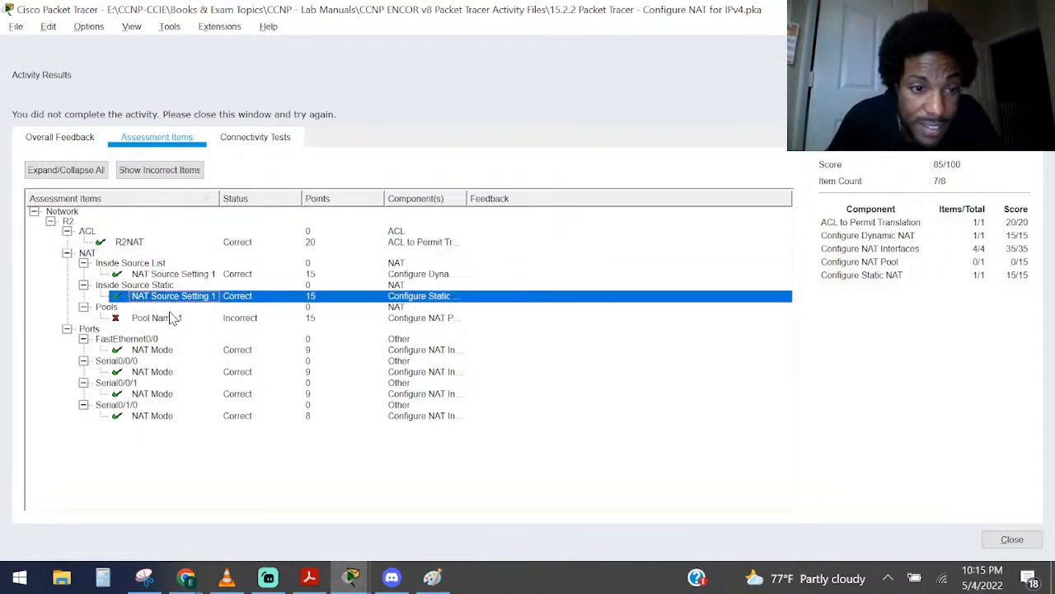
click(163, 329)
click(176, 310)
click(176, 318)
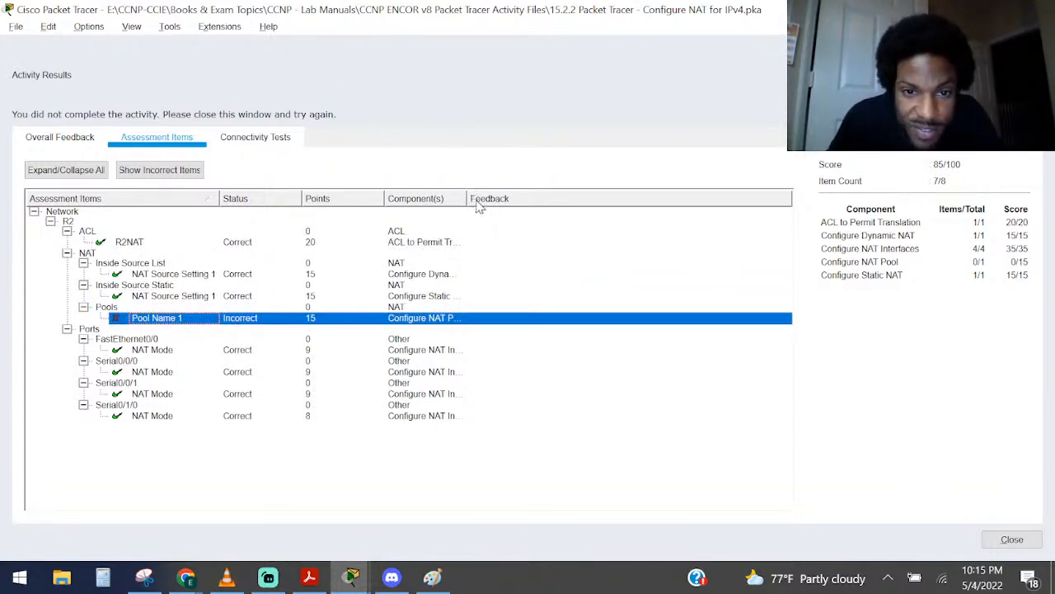
drag(467, 198, 588, 199)
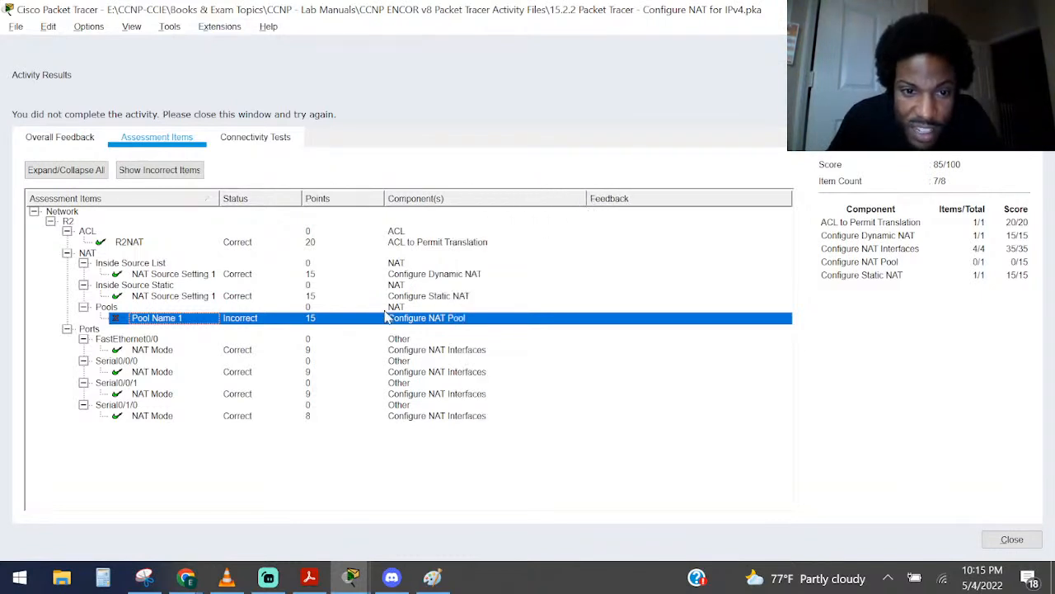
click(422, 322)
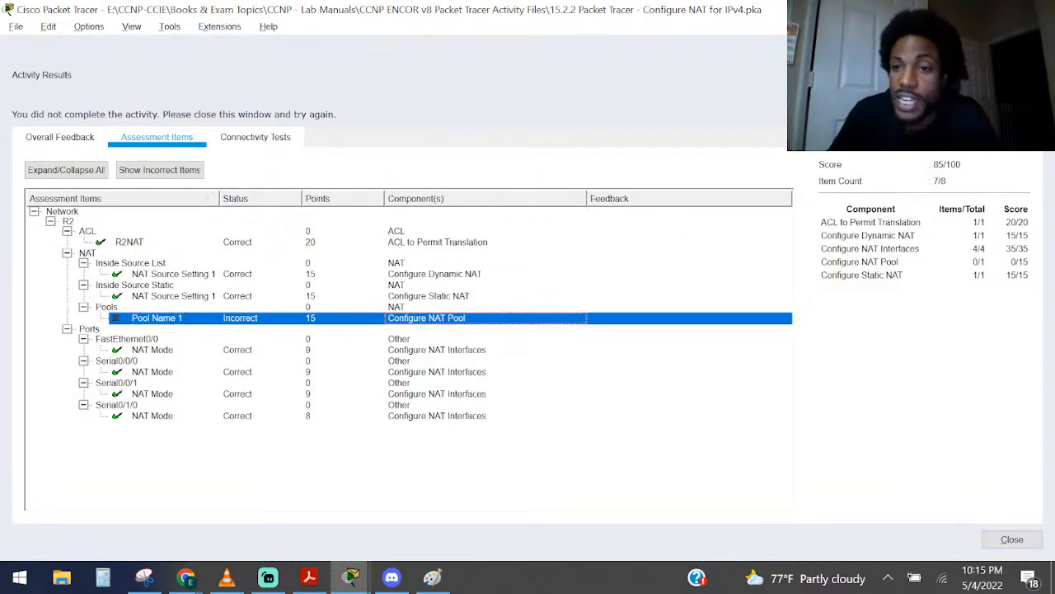
click(935, 181)
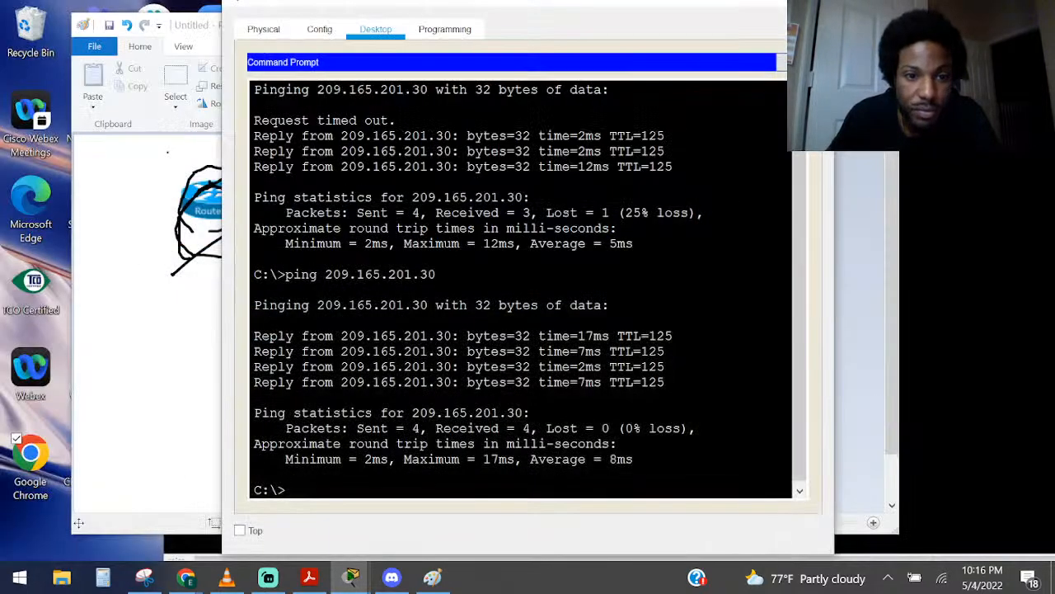
Close PC1's window and the Paint drawing without saving it, and return to Packet Tracer
click(819, 3)
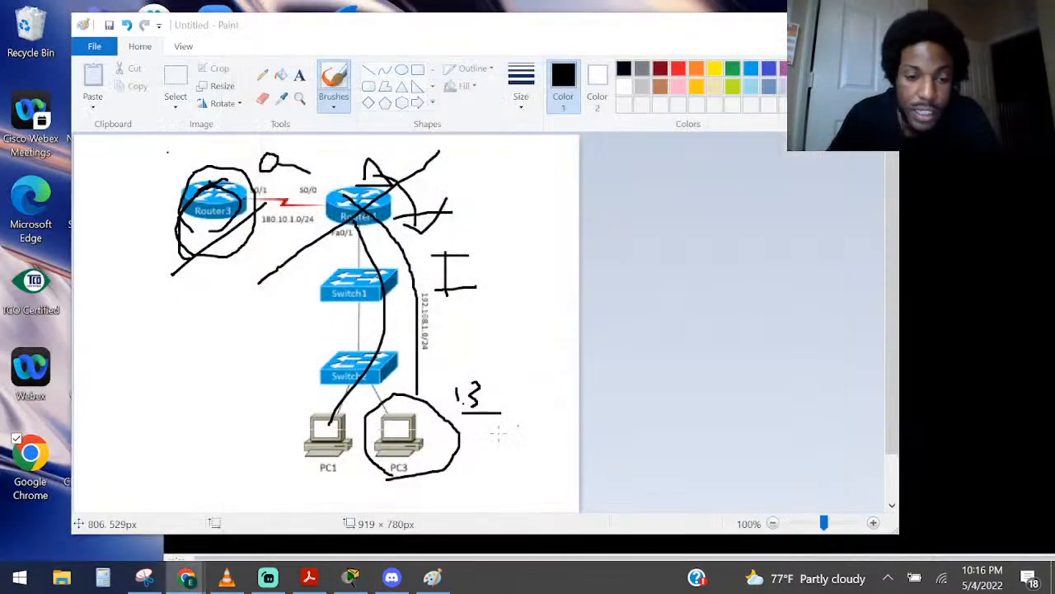
click(881, 25)
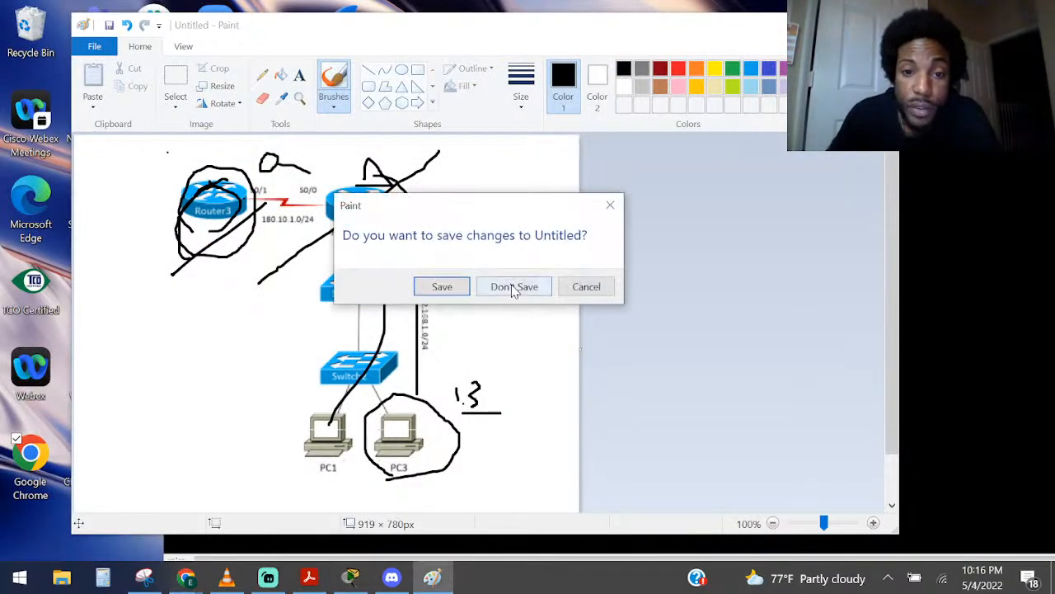
click(514, 286)
click(352, 577)
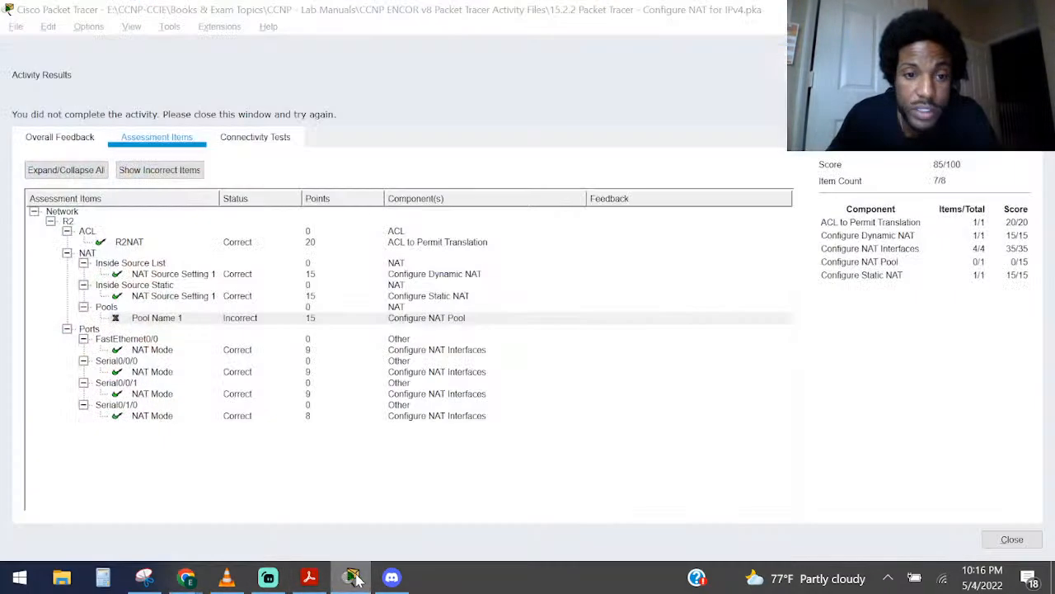
Close the activity results and examine R2's running configuration through the NAT statements, highlighting the pool name R2POOL
click(1012, 540)
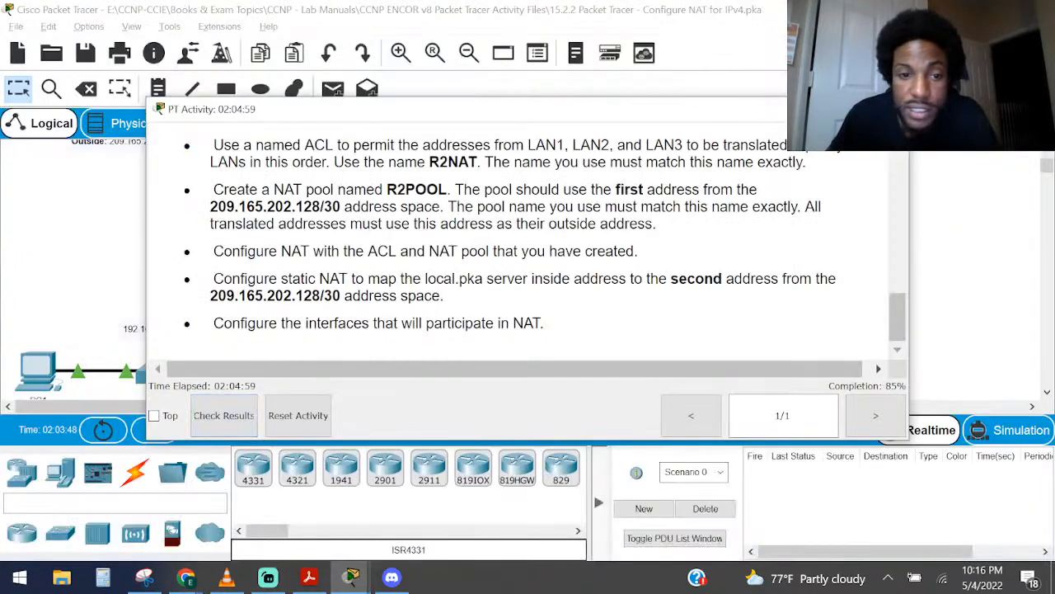
click(104, 231)
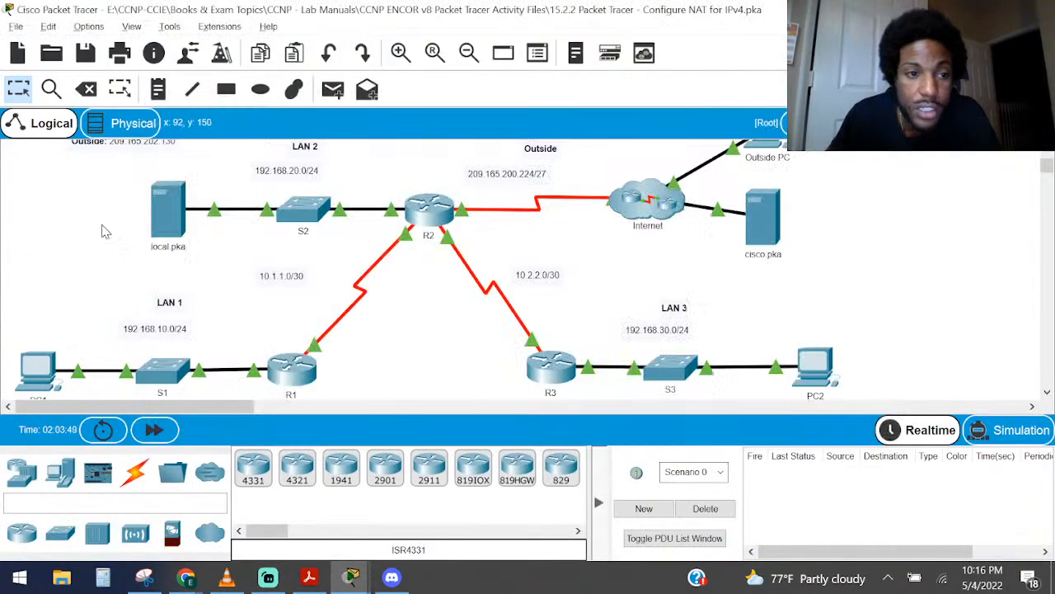
click(427, 210)
key(Return)
key(Return)
key(Return)
key(Return)
key(Return)
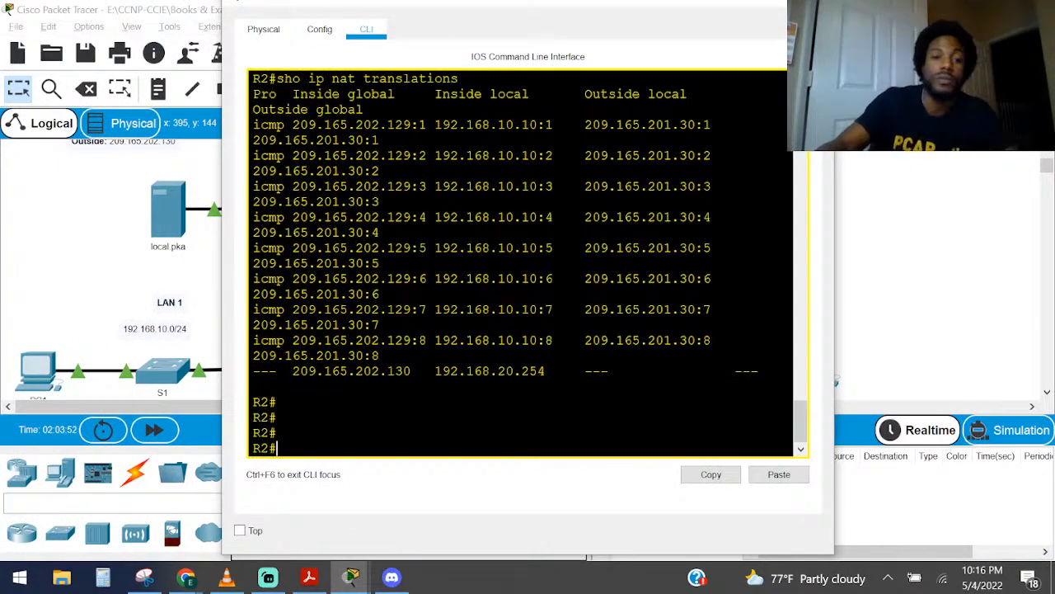
text(sho run)
key(Return)
key(space)
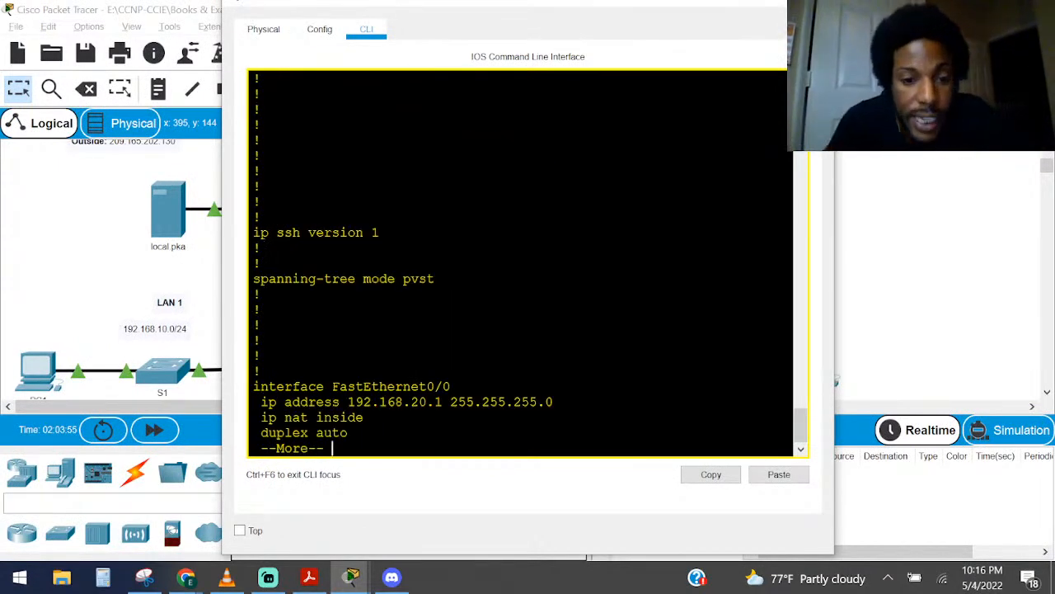
key(space)
key(space)
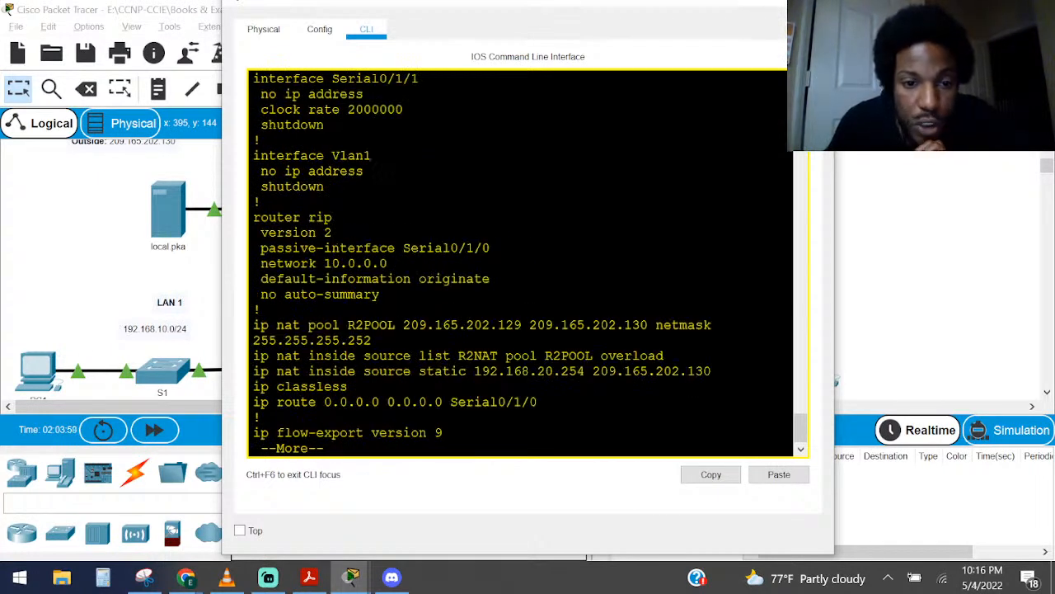
drag(396, 325, 347, 325)
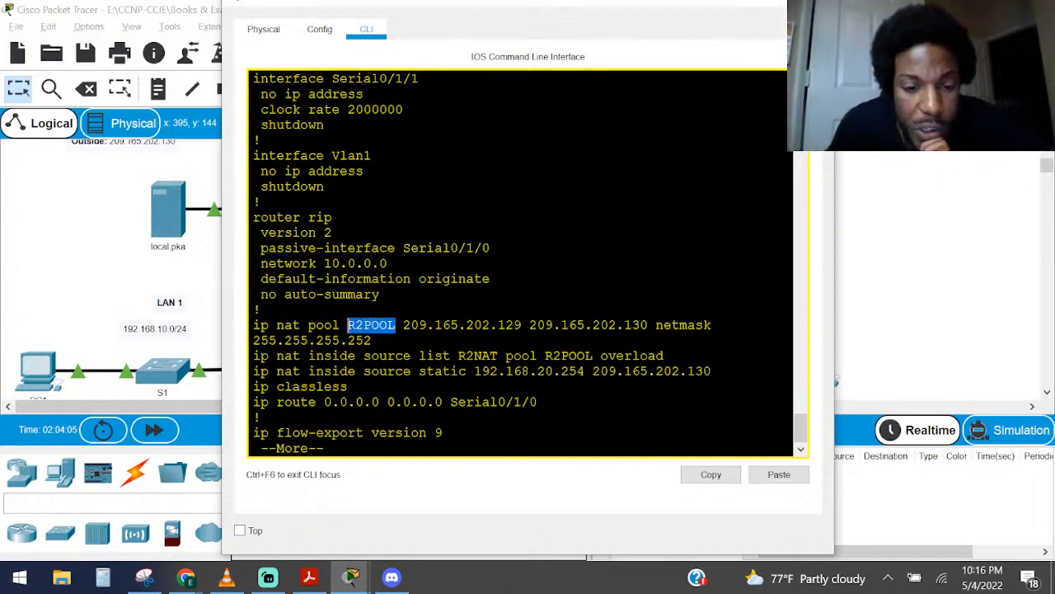
Highlight the pool's end address 209.165.202.130 in R2's configuration, and review the activity's instructions for R2NAT and R2POOL
mouse_move(350, 577)
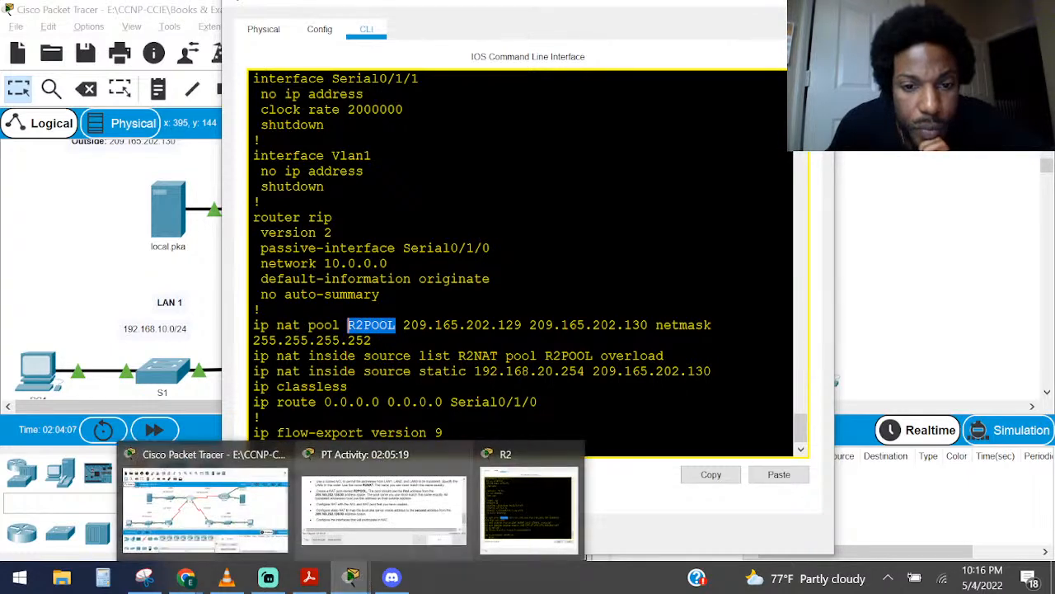
drag(647, 325, 528, 324)
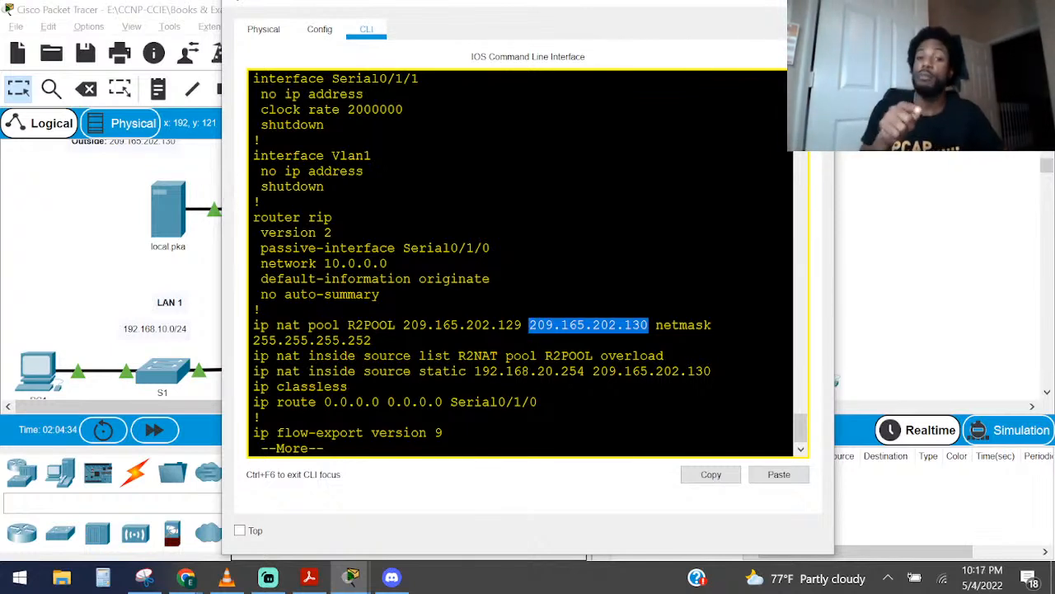
click(351, 577)
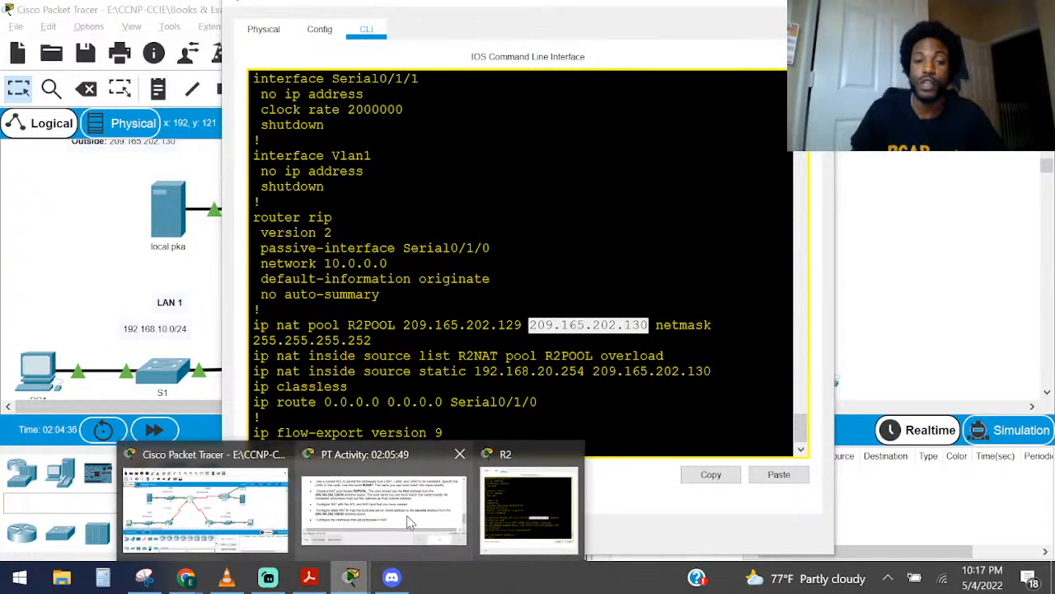
click(410, 521)
scroll(527, 247, up, 5)
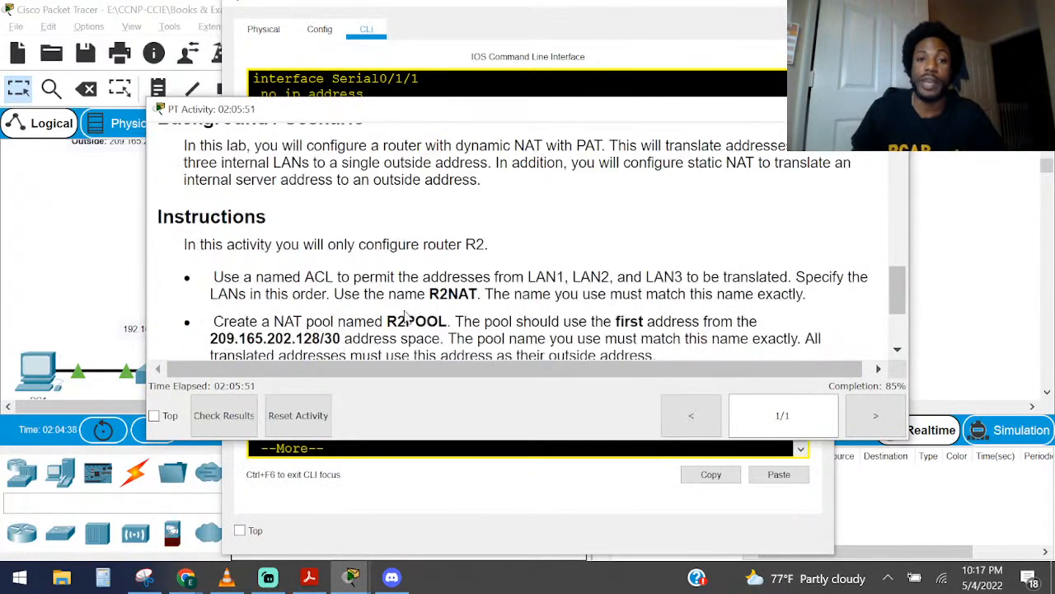
drag(343, 293, 476, 293)
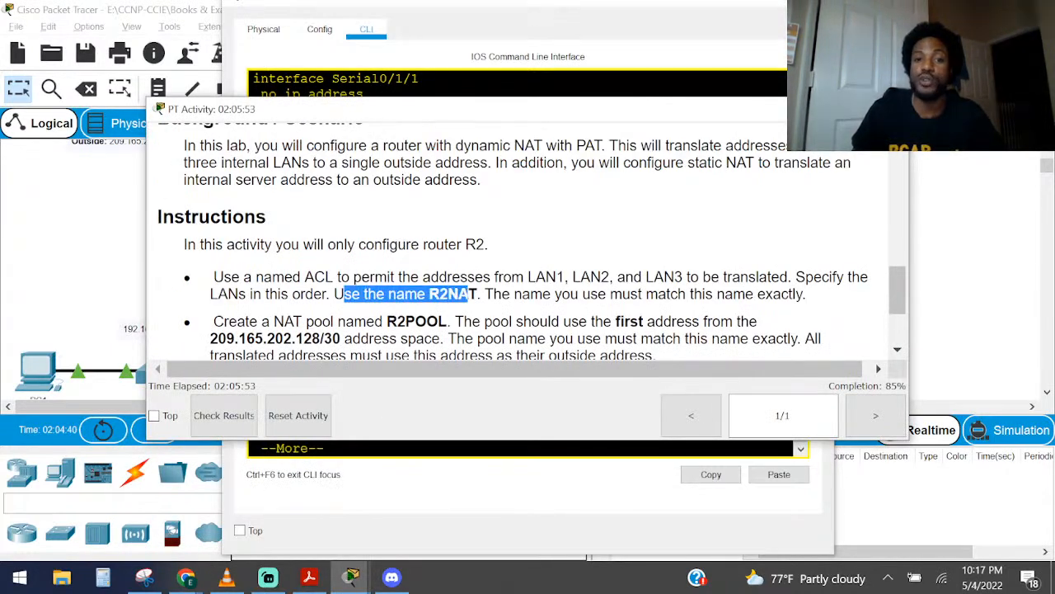
drag(258, 320, 473, 322)
scroll(472, 322, down, 2)
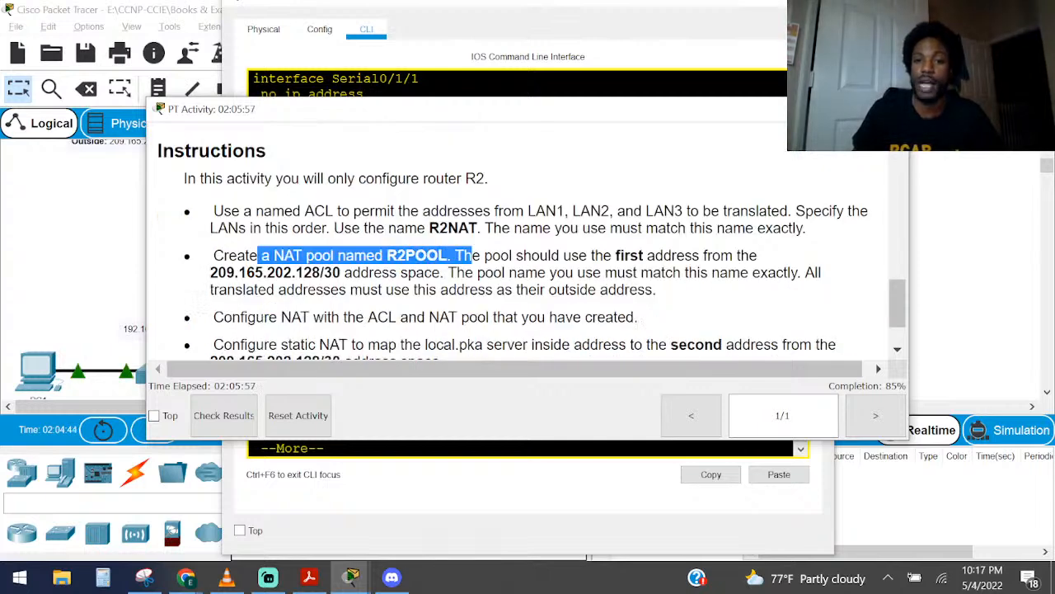
click(472, 320)
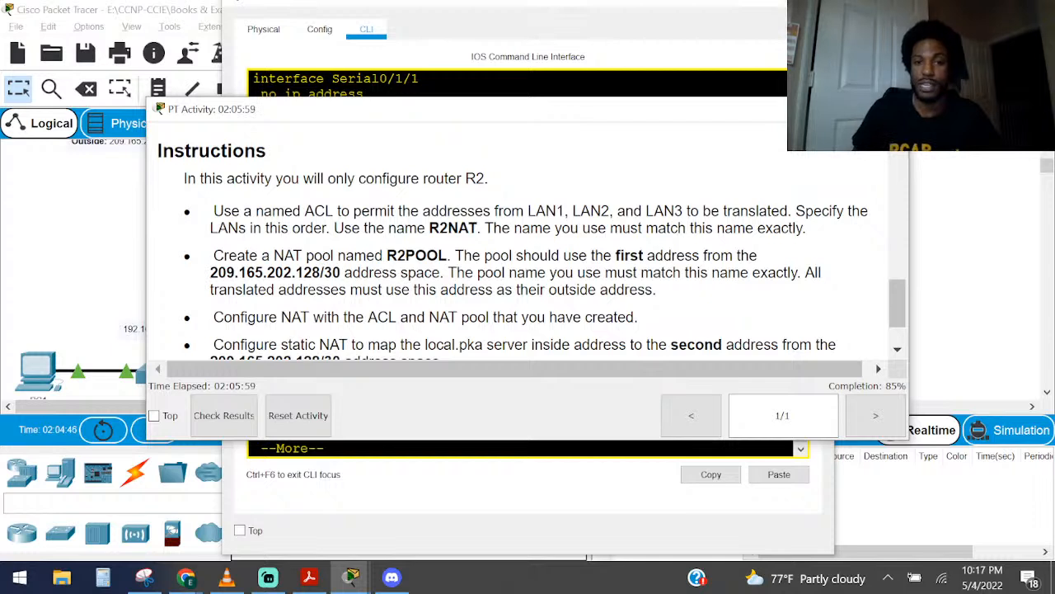
Highlight the instructions on matching the pool name exactly and using the first address from the 209.165.202.128/30 space
drag(463, 255, 816, 273)
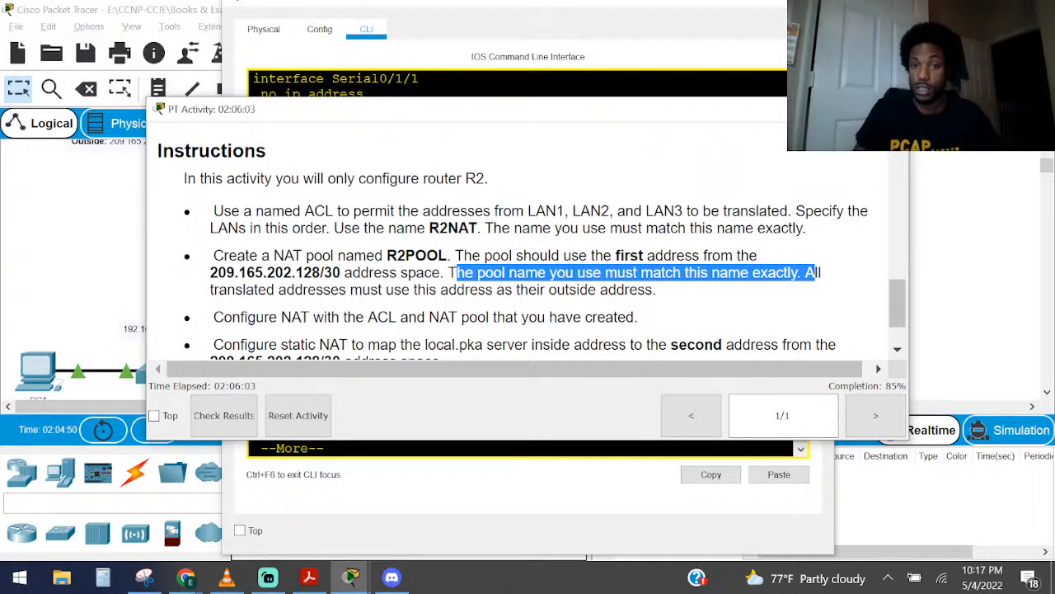
drag(816, 272, 804, 272)
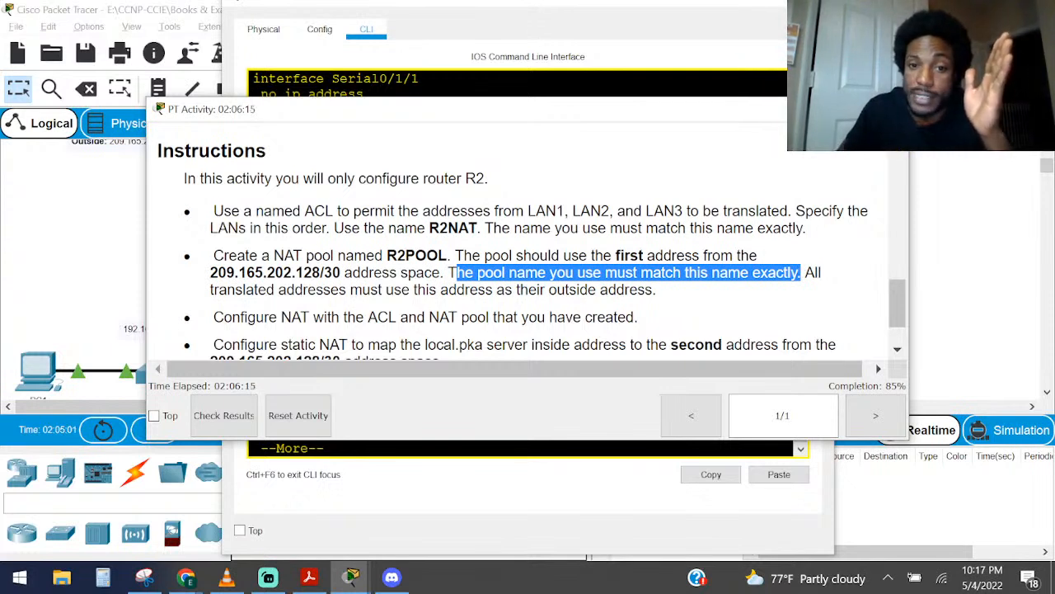
click(799, 275)
mouse_move(455, 256)
mouse_down()
mouse_move(449, 273)
mouse_move(373, 273)
mouse_move(446, 273)
mouse_up()
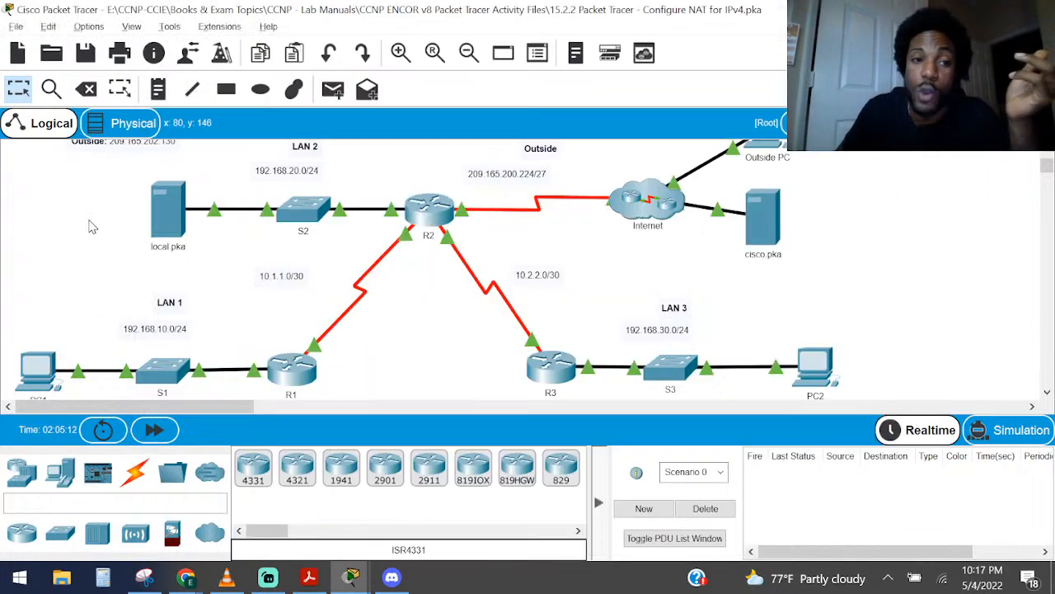
Return to R2's command line and page through the rest of the running configuration to its end
click(93, 226)
scroll(128, 231, up, 2)
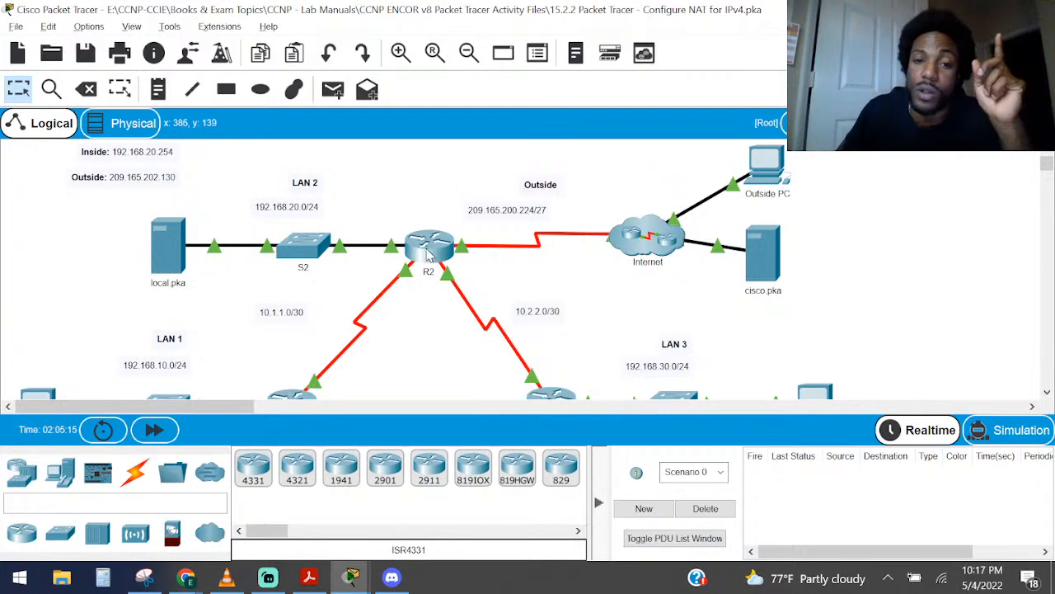
click(424, 272)
click(483, 371)
key(Return)
key(Return)
key(Return)
key(Return)
key(Return)
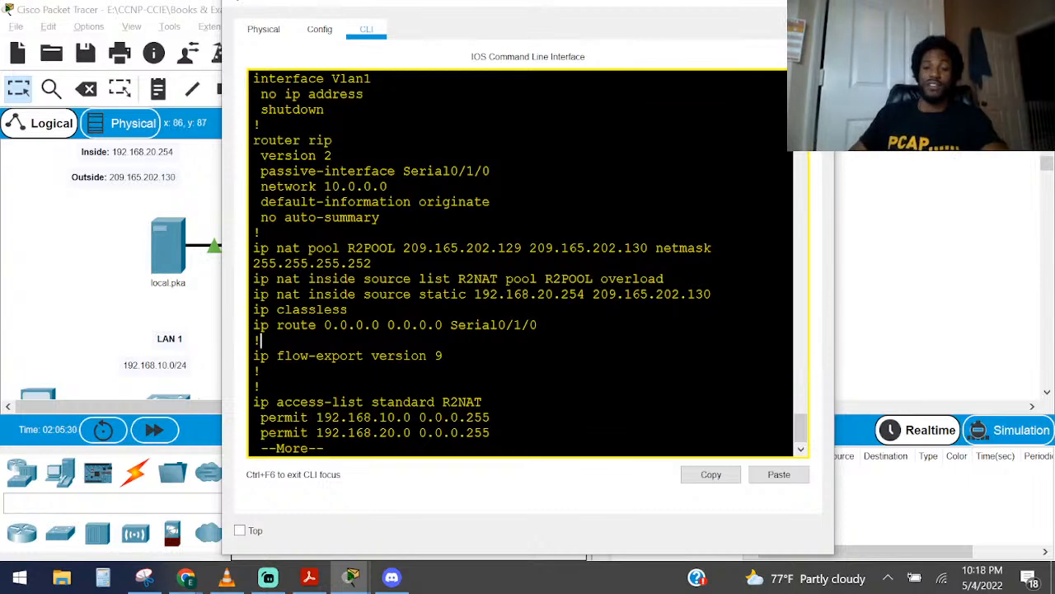
key(space)
scroll(528, 264, up, 9)
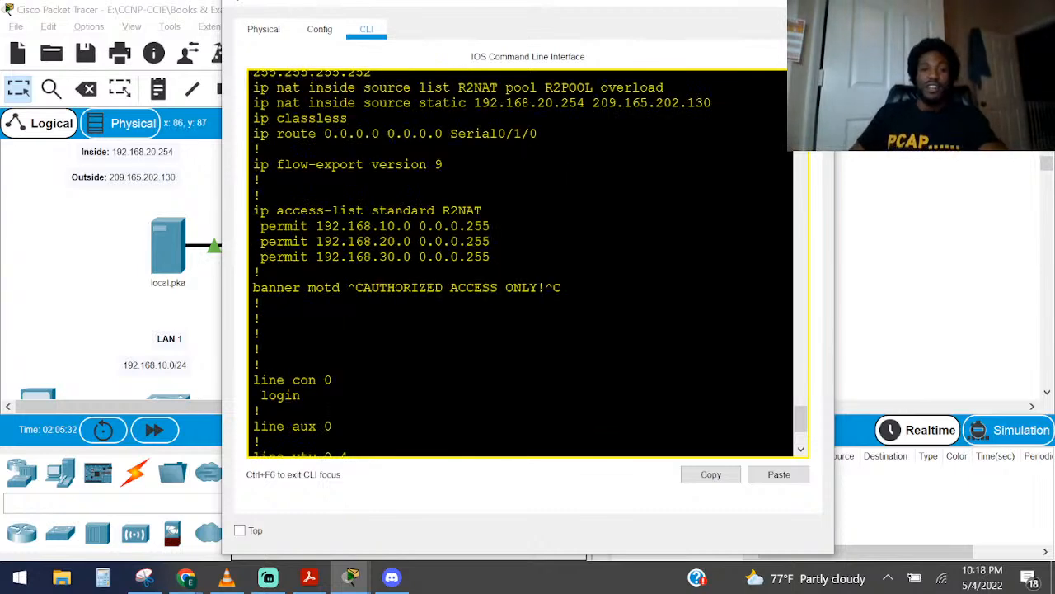
scroll(528, 263, down, 9)
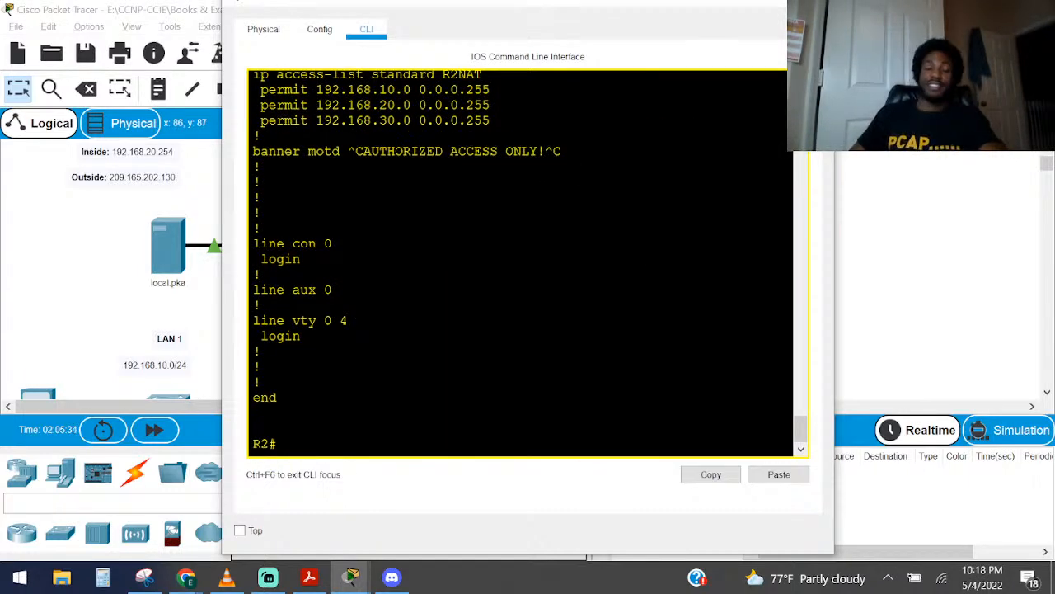
Enter global configuration mode on R2
text(conf)
key(Tab)
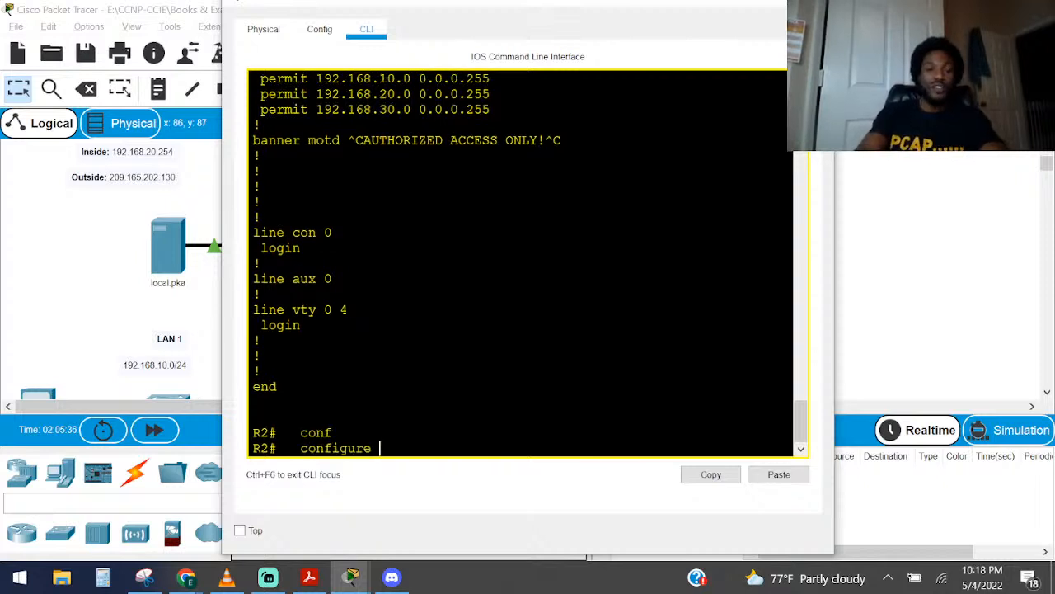
text(t)
key(Tab)
key(Return)
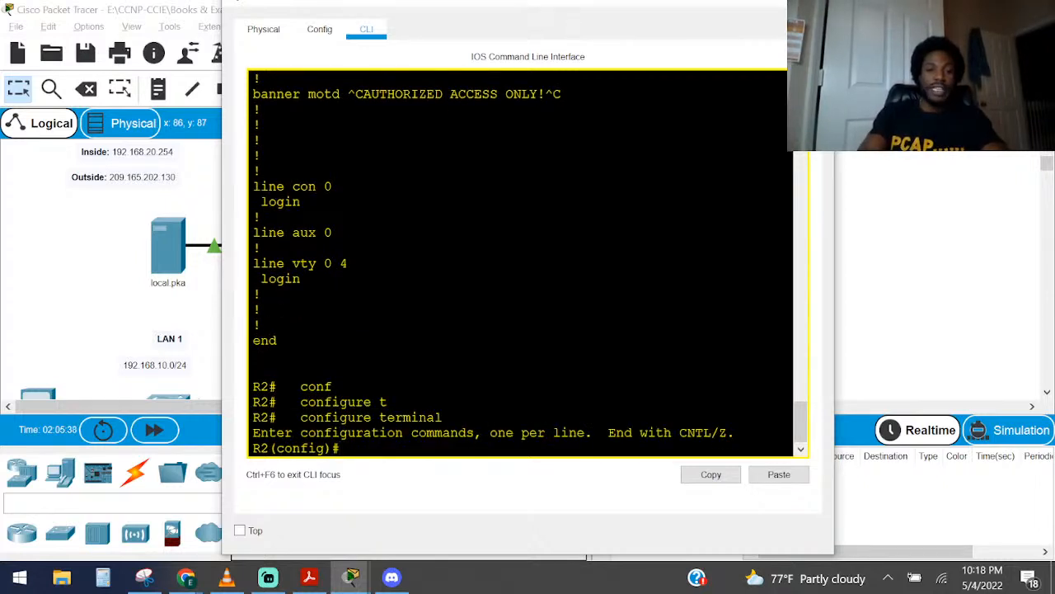
Search R2's configuration command history for the earlier NAT pool command
key(Up)
key(Up)
key(Up)
key(Up)
key(Up)
key(Up)
key(Up)
key(Up)
key(Up)
key(Up)
key(Up)
key(Up)
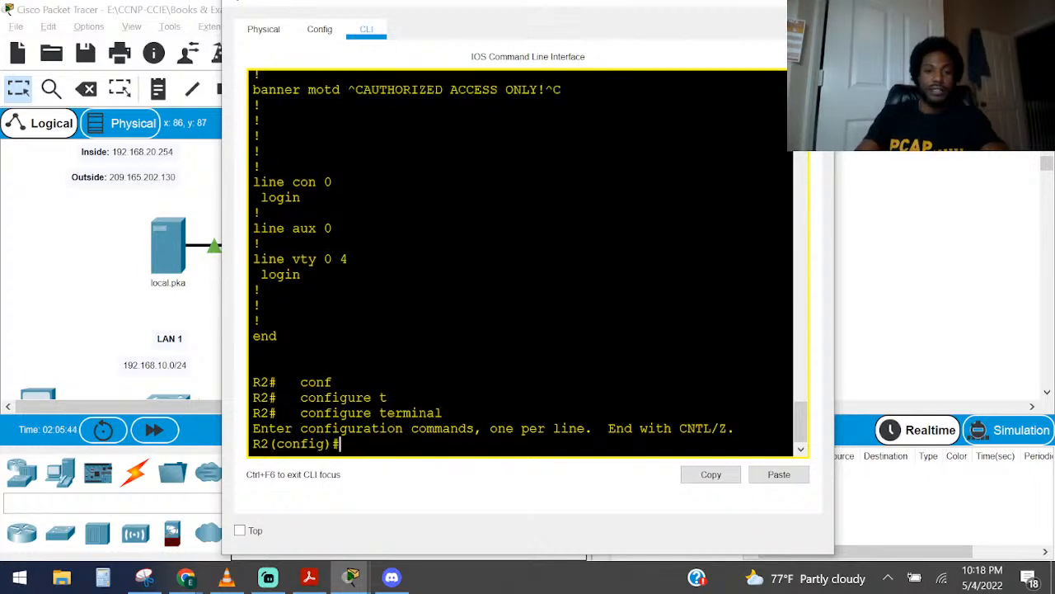
key(Down)
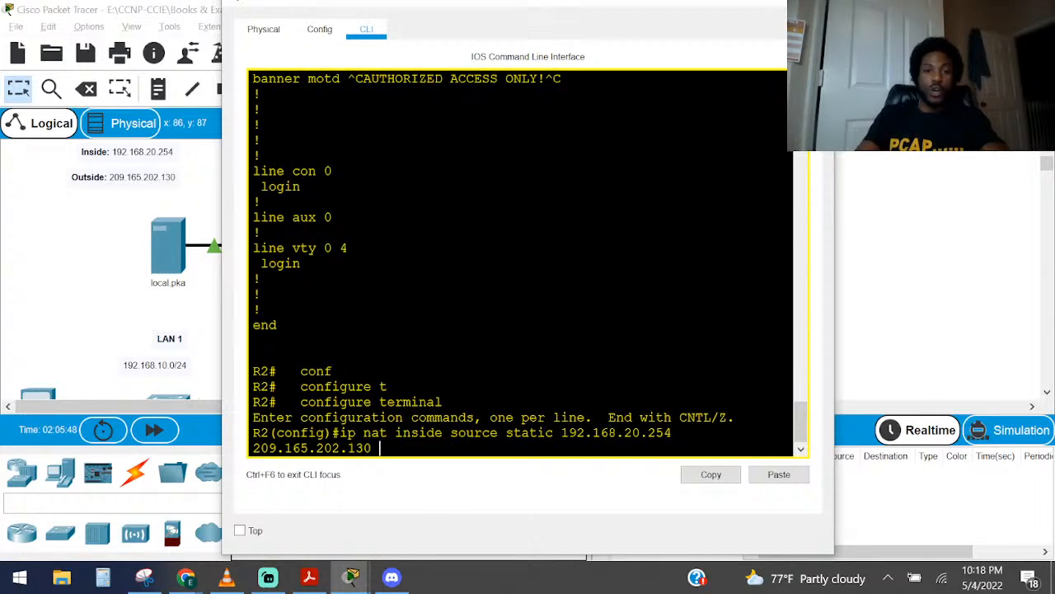
key(Down)
key(Down)
key(Down)
key(Down)
key(Down)
key(Down)
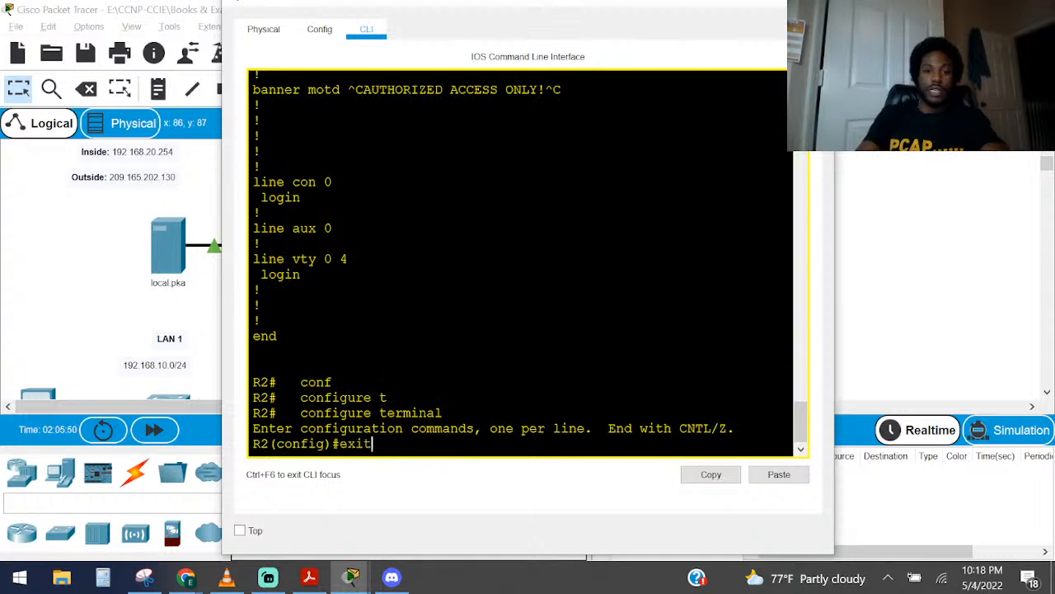
key(Down)
key(Down)
key(Down)
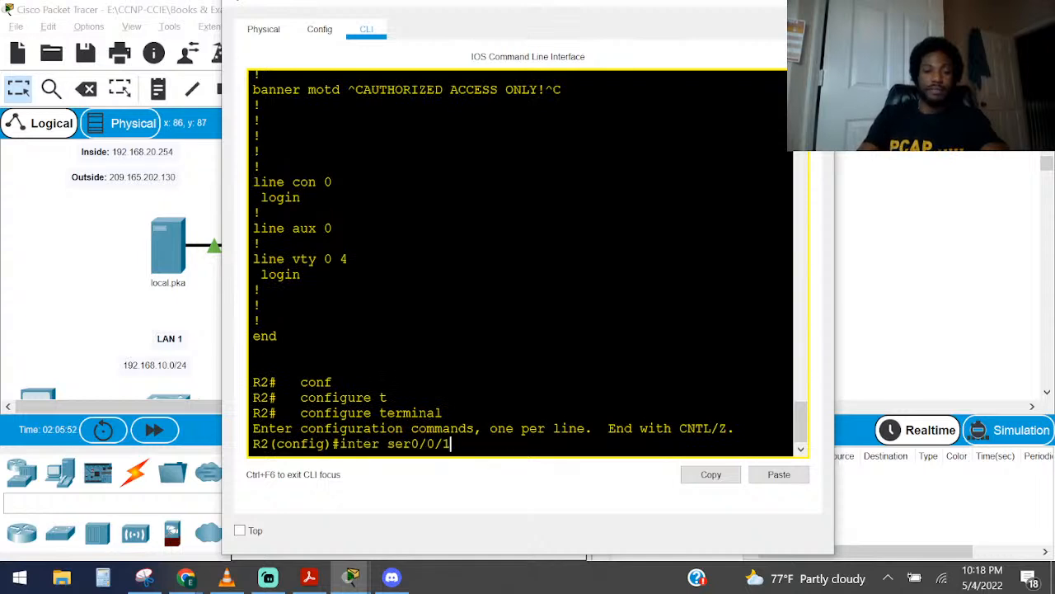
key(Up)
key(Up)
key(Up)
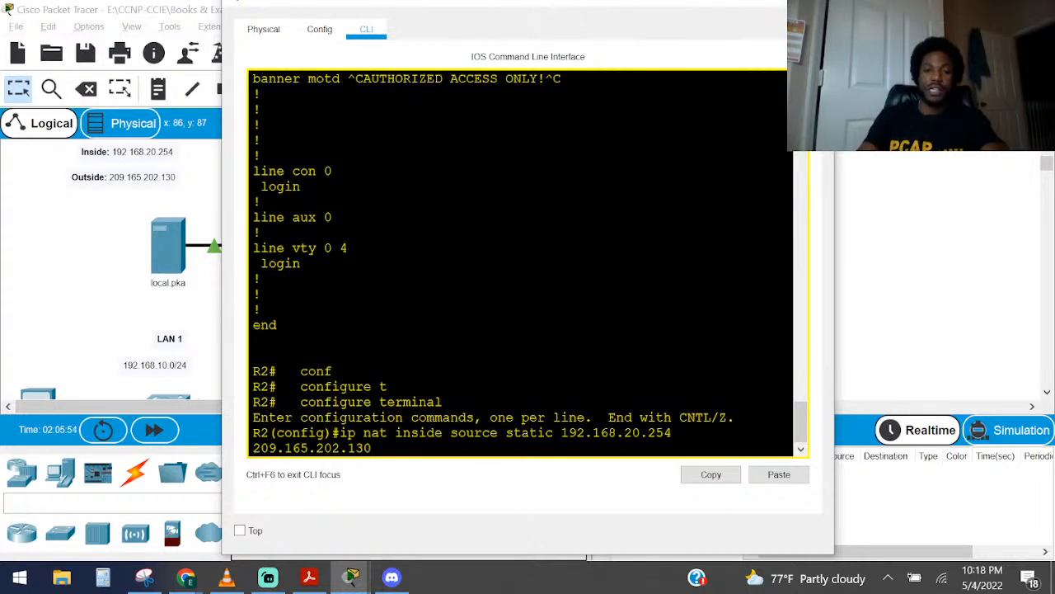
key(Down)
key(Down)
key(Down)
key(Down)
key(Down)
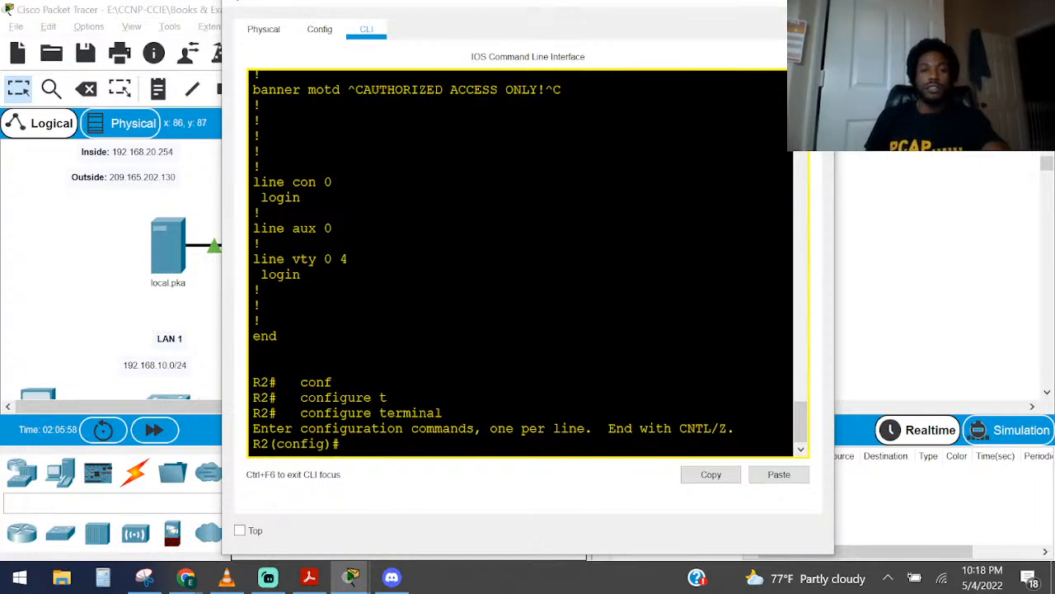
Widen the R2 window and copy the complete ip nat pool R2POOL statement from the running configuration
scroll(528, 263, up, 4)
scroll(527, 262, up, 5)
scroll(528, 262, down, 1)
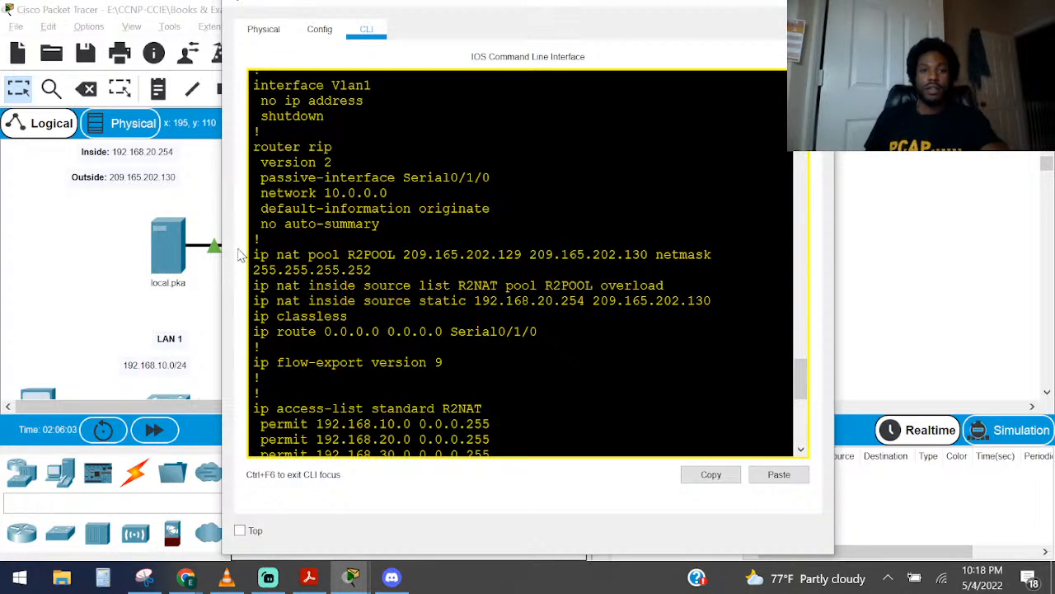
drag(222, 256, 77, 255)
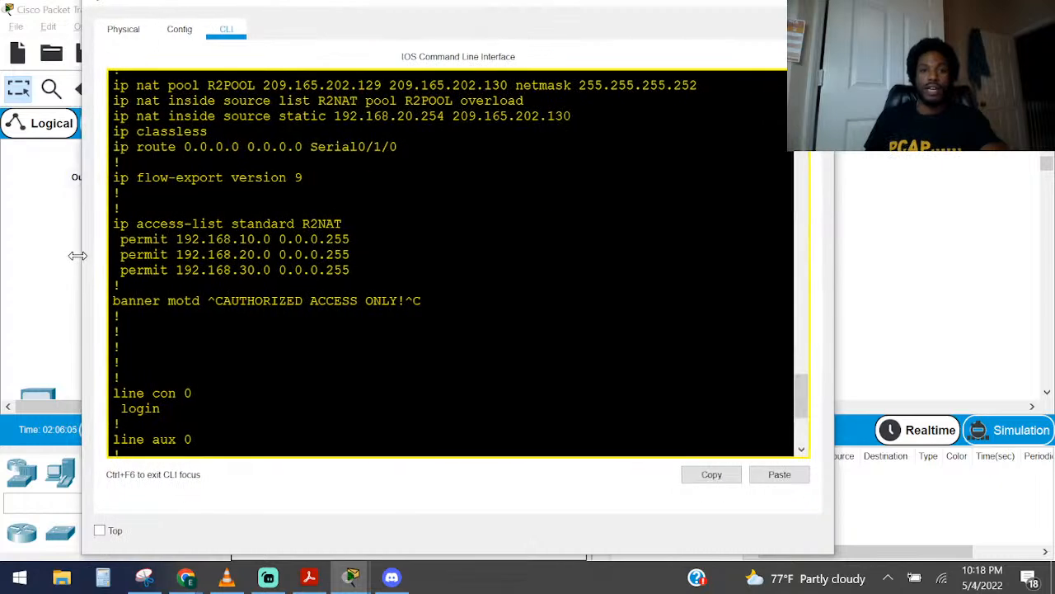
scroll(450, 262, up, 3)
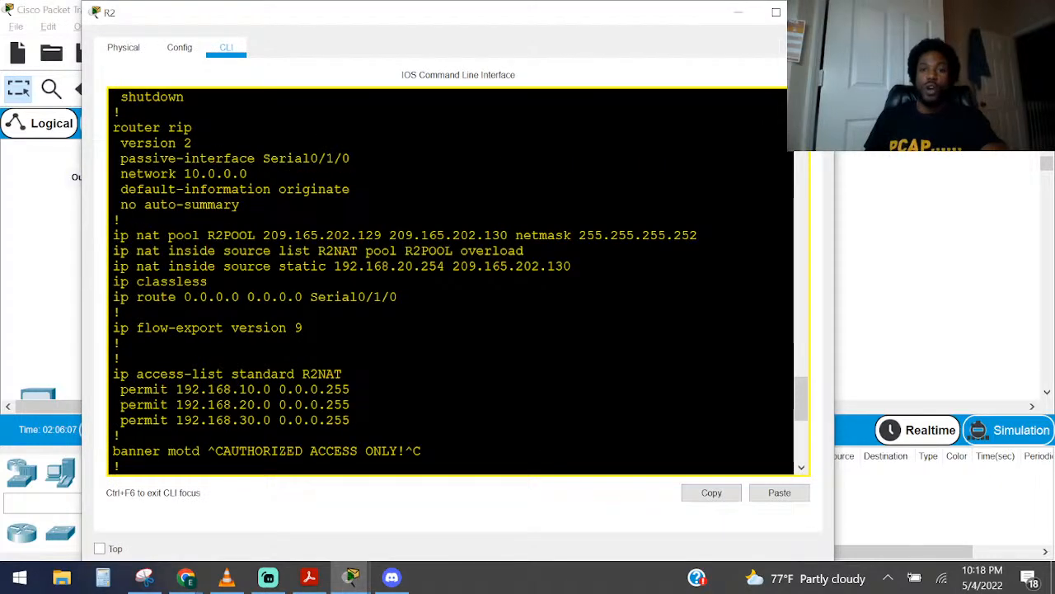
drag(698, 235, 112, 235)
click(711, 497)
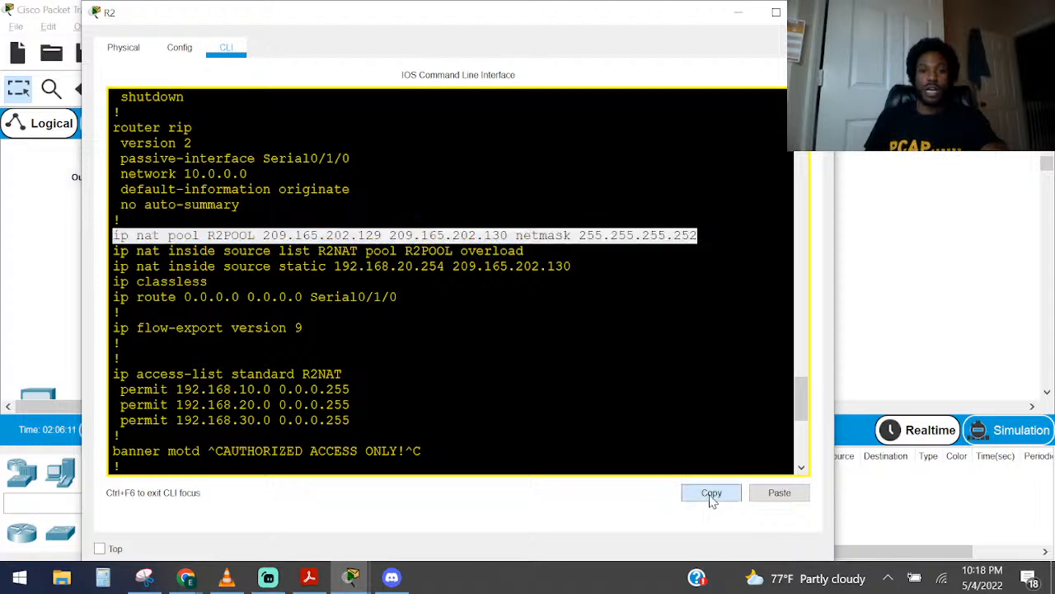
Try to remove the R2POOL NAT pool with no ip nat pool R2POOL 209.165.202.129 209.165.202.130 netmask 255.255.255.252
click(386, 239)
key(Return)
key(Return)
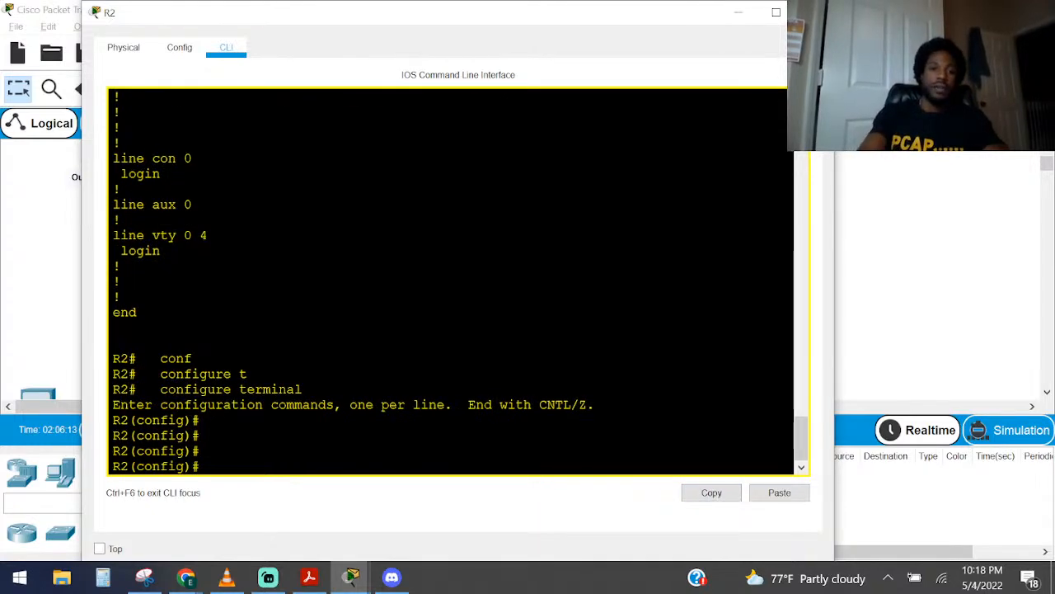
text(no)
right_click(683, 325)
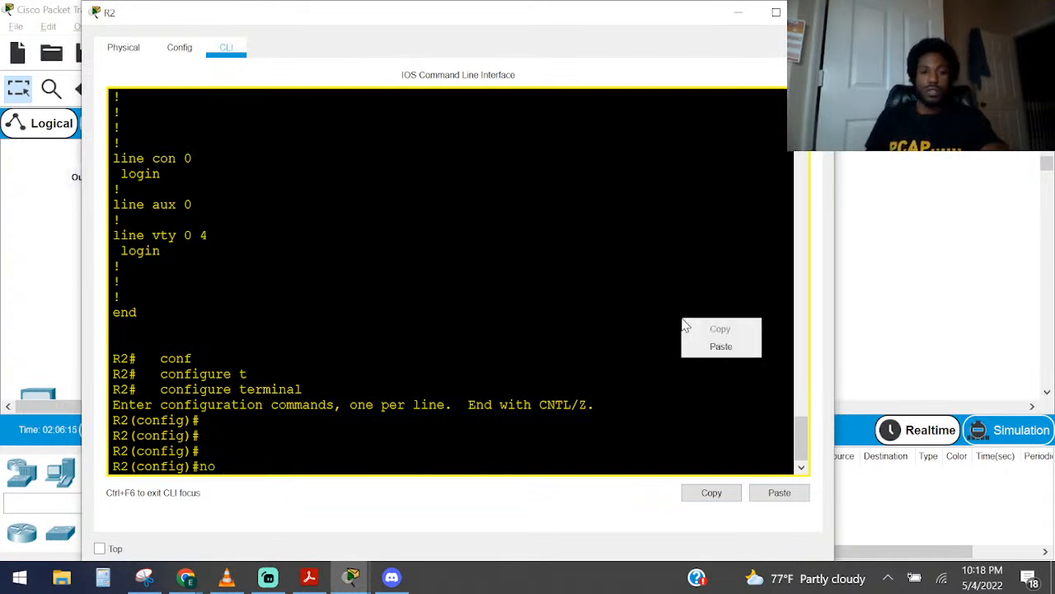
click(709, 346)
key(Return)
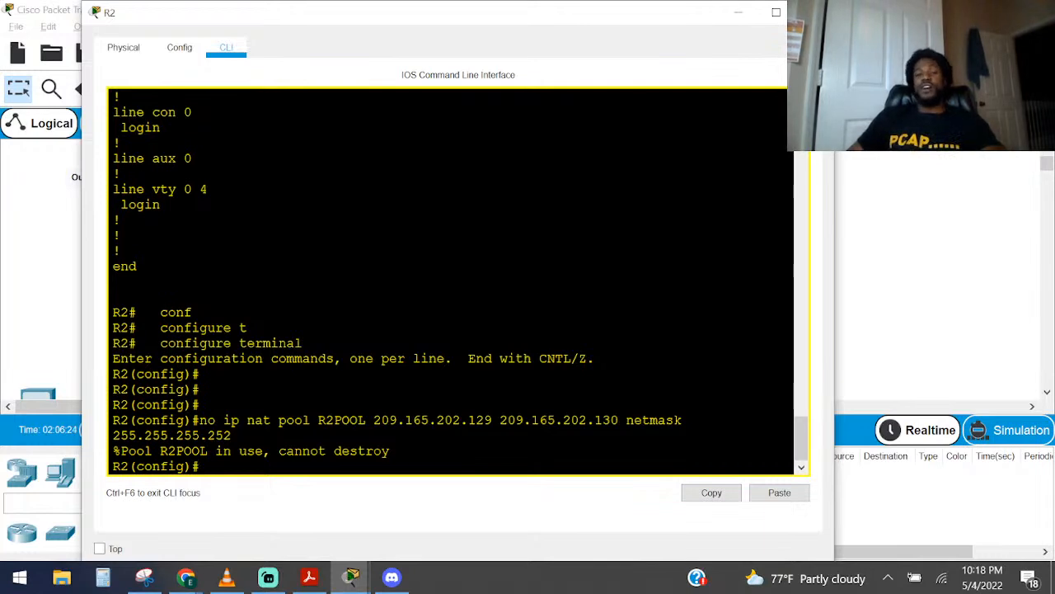
Copy the ip nat inside source list R2NAT pool R2POOL overload statement from R2's running configuration
scroll(451, 281, down, 1)
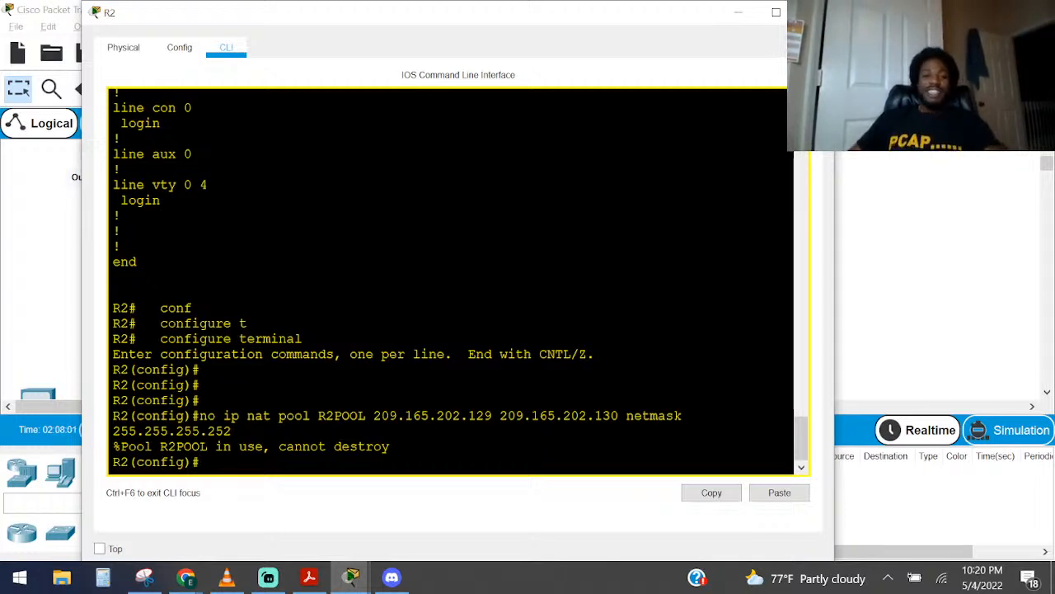
scroll(449, 280, up, 8)
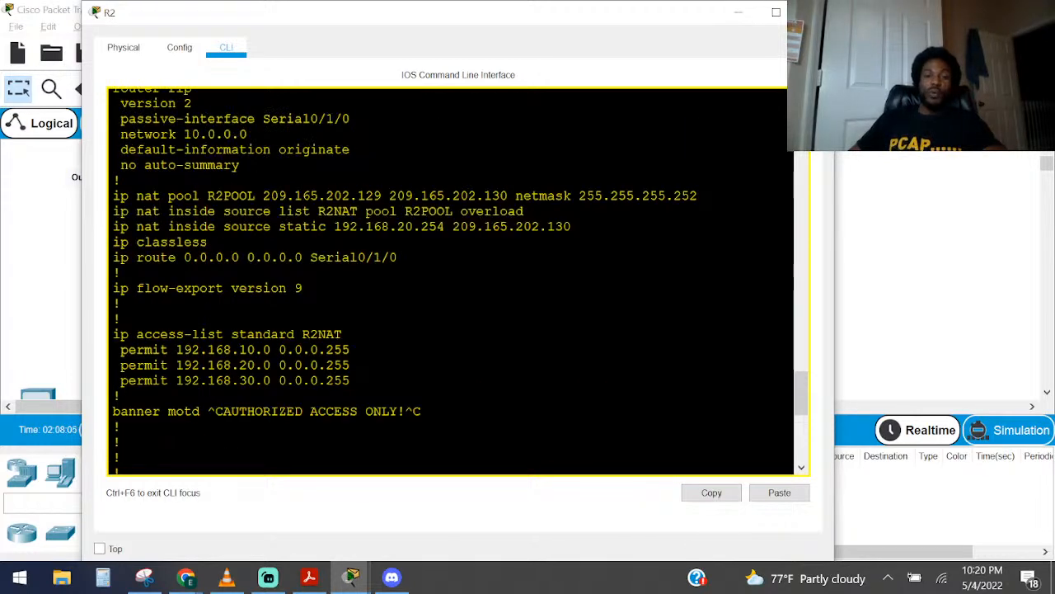
scroll(449, 281, down, 2)
scroll(449, 280, up, 2)
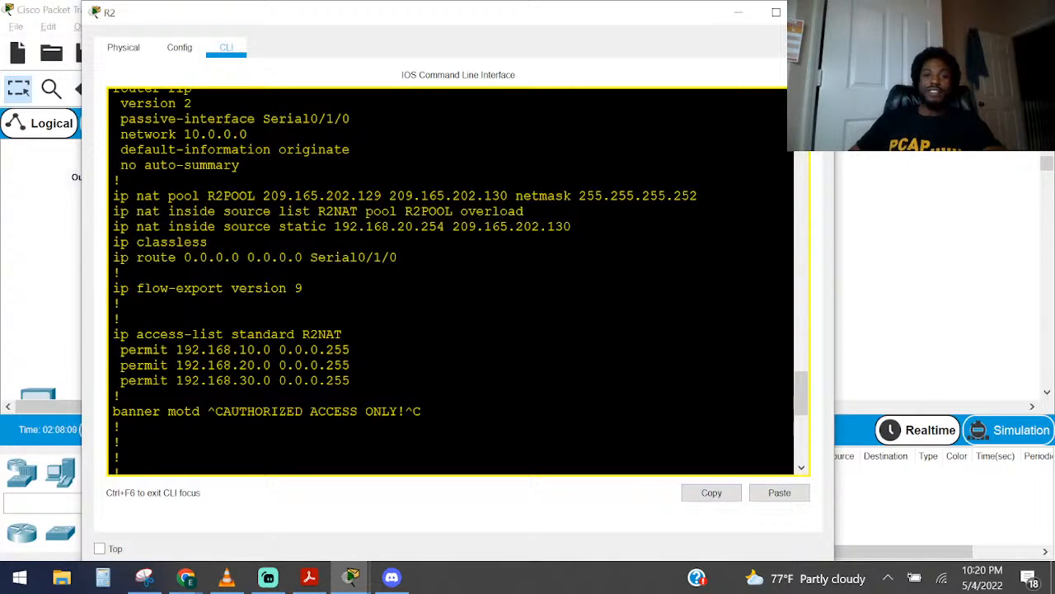
drag(524, 211, 112, 211)
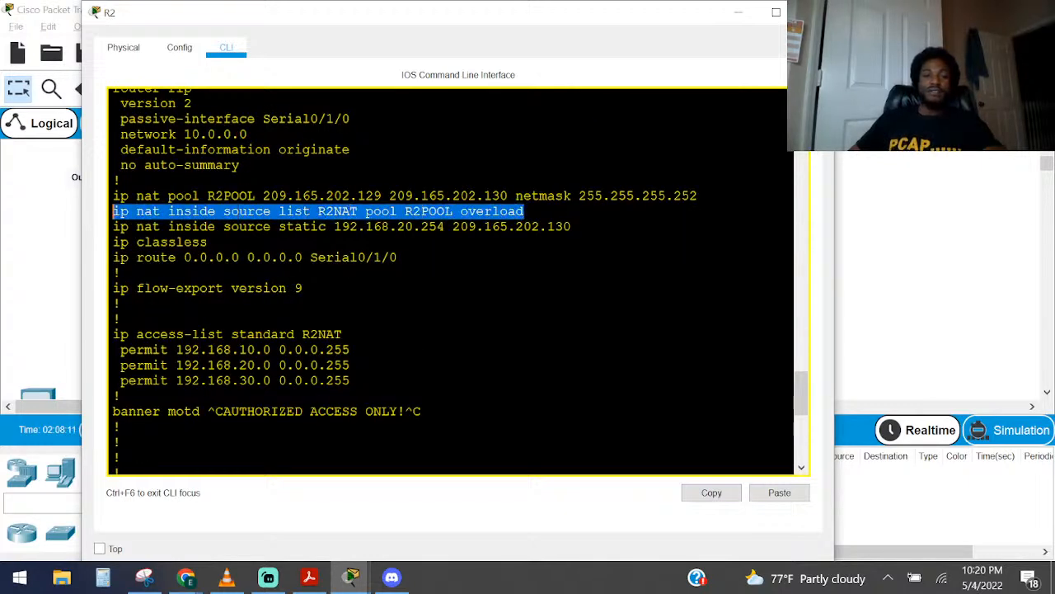
key(ctrl+c)
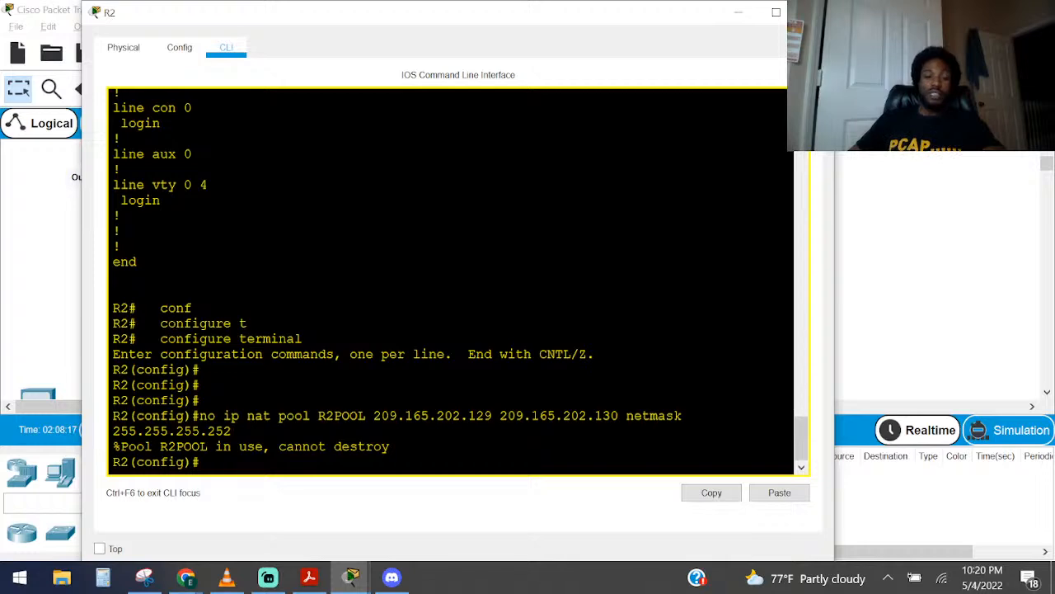
scroll(459, 281, up, 10)
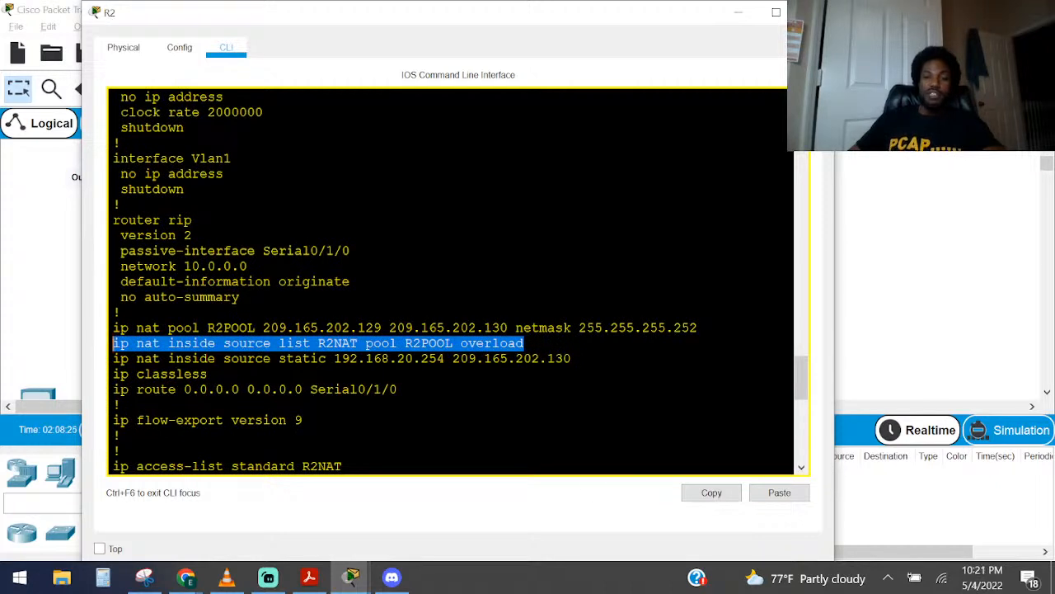
click(705, 499)
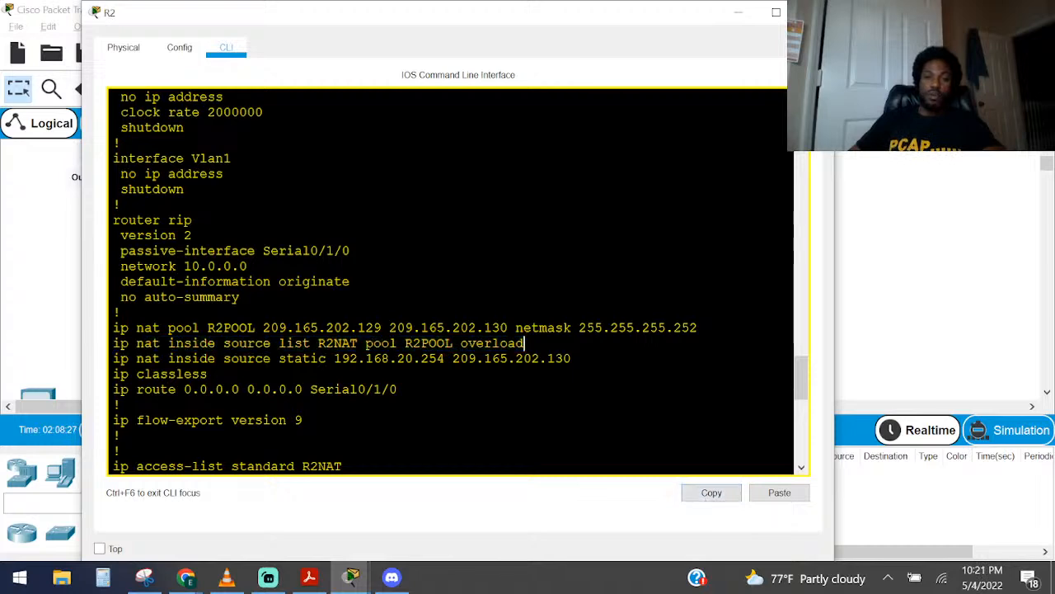
scroll(452, 282, down, 12)
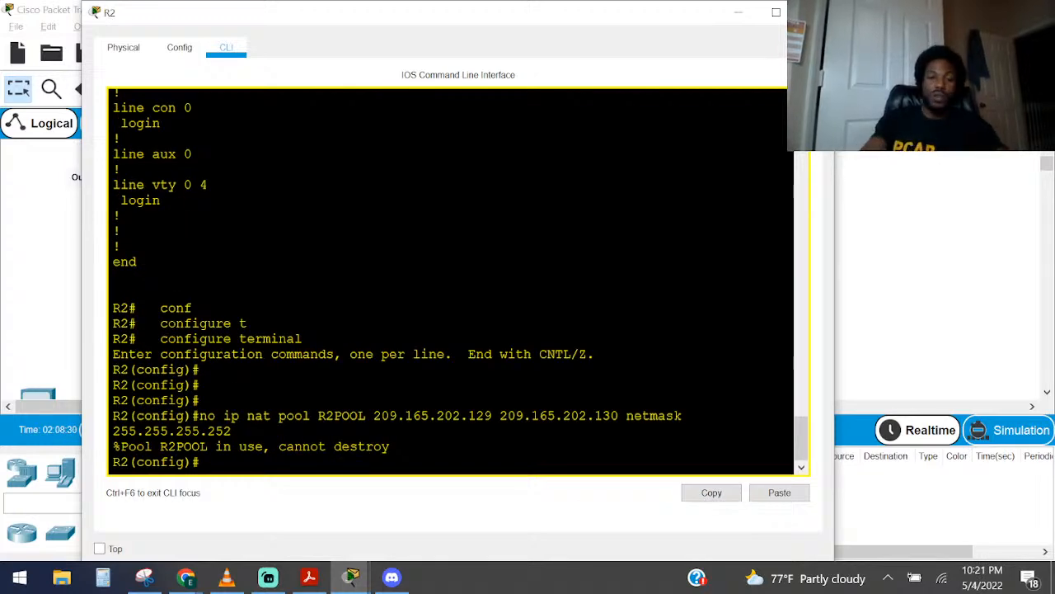
Remove the dynamic NAT rule with no ip nat inside source list R2NAT pool R2POOL overload
text(no)
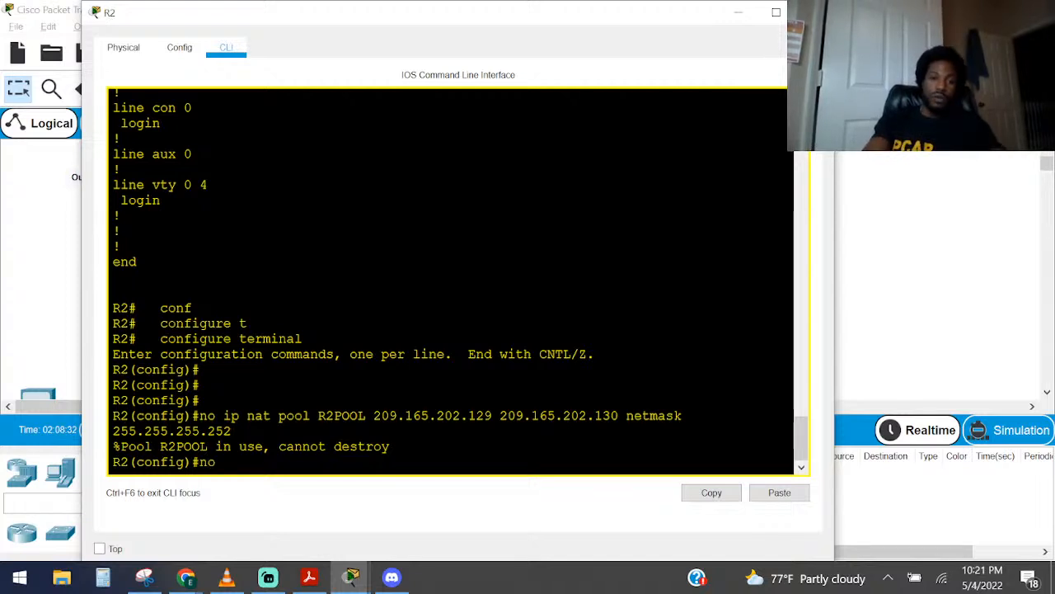
right_click(434, 259)
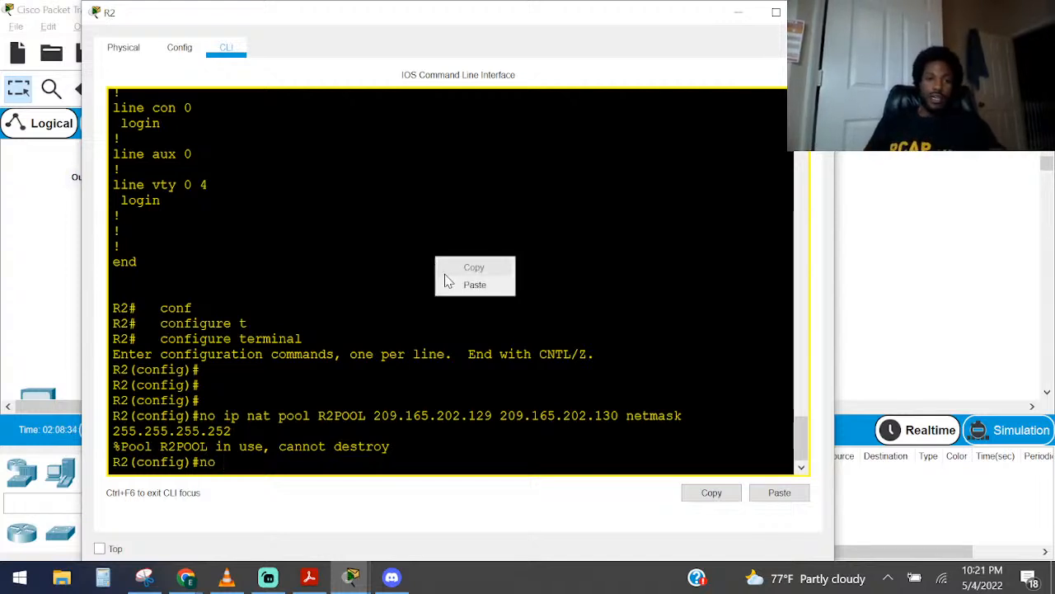
click(474, 283)
key(Return)
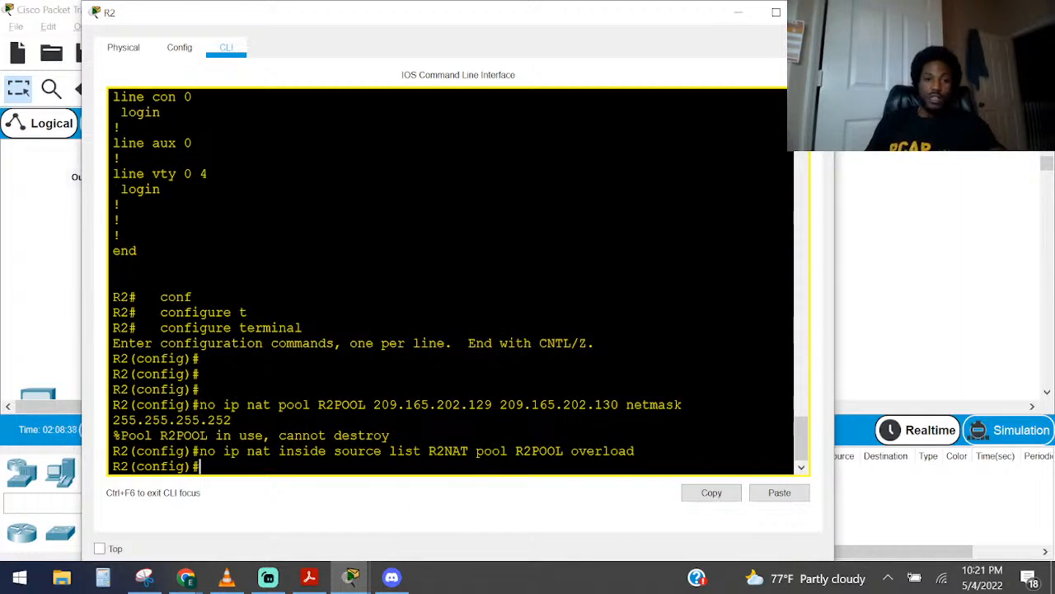
Copy the R2POOL statement from the running configuration and remove it with no ip nat pool R2POOL 209.165.202.129 209.165.202.130 netmask 255.255.255.252
scroll(449, 281, up, 10)
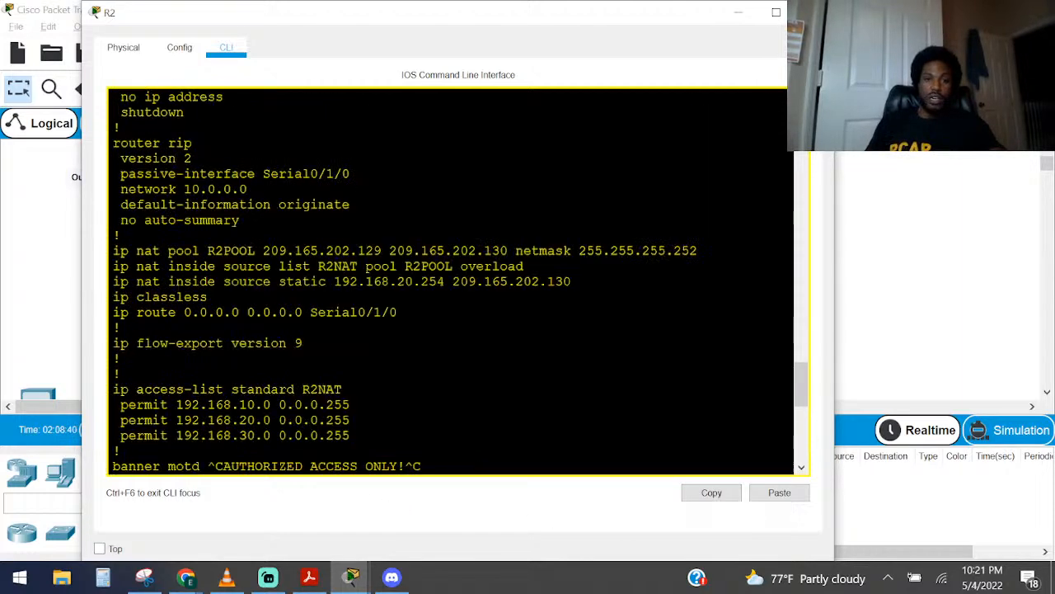
drag(697, 249, 113, 250)
click(708, 490)
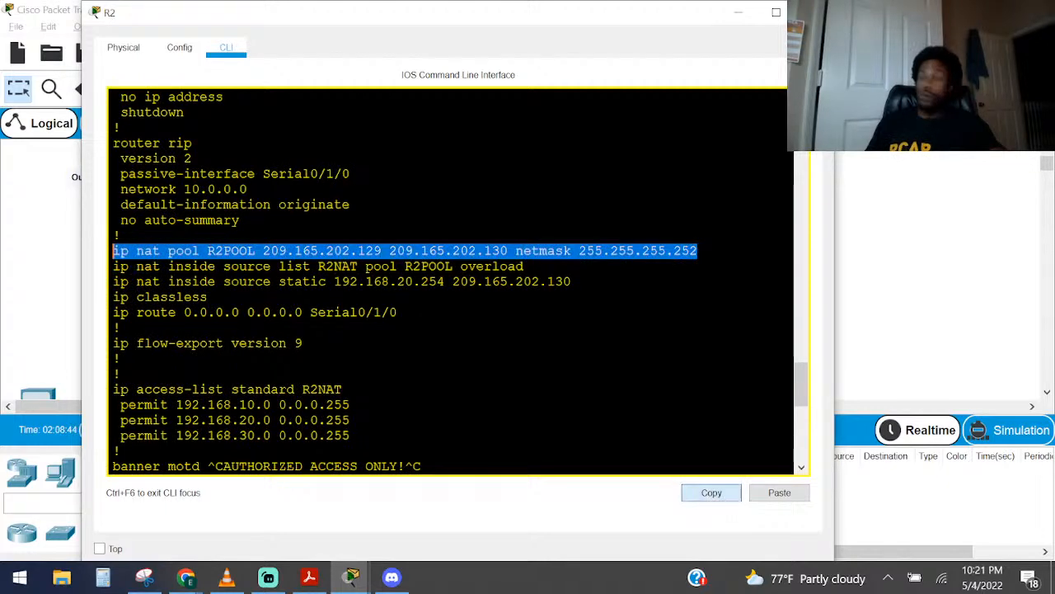
click(578, 282)
scroll(579, 282, down, 10)
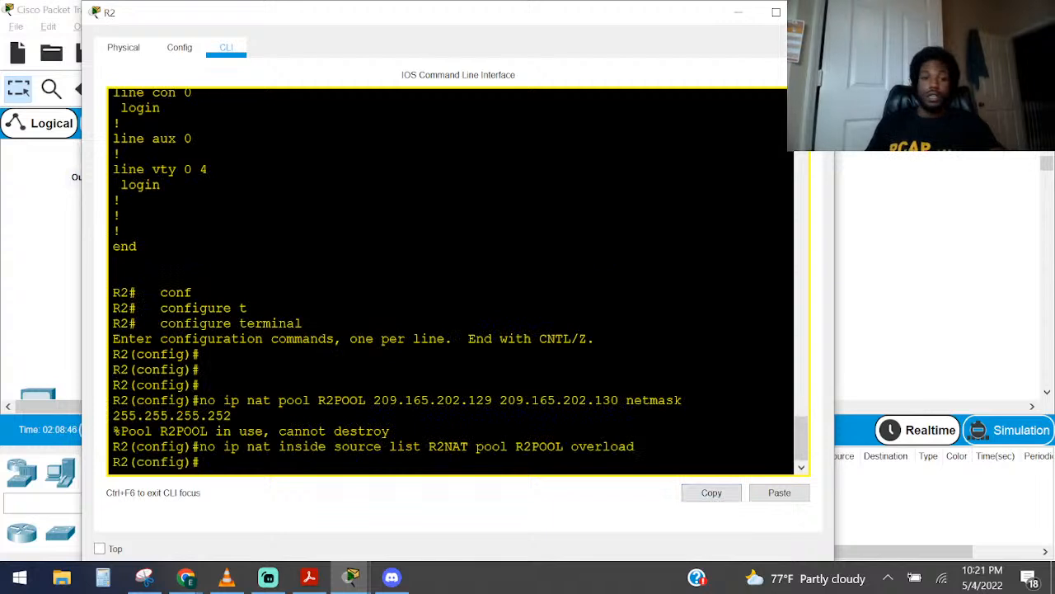
text(no)
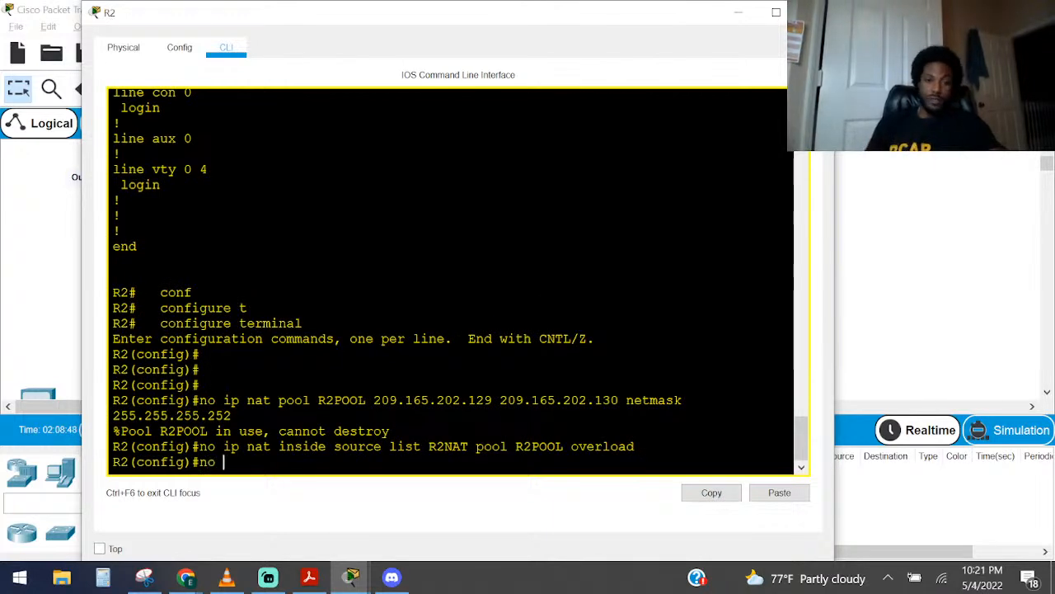
right_click(545, 252)
click(585, 281)
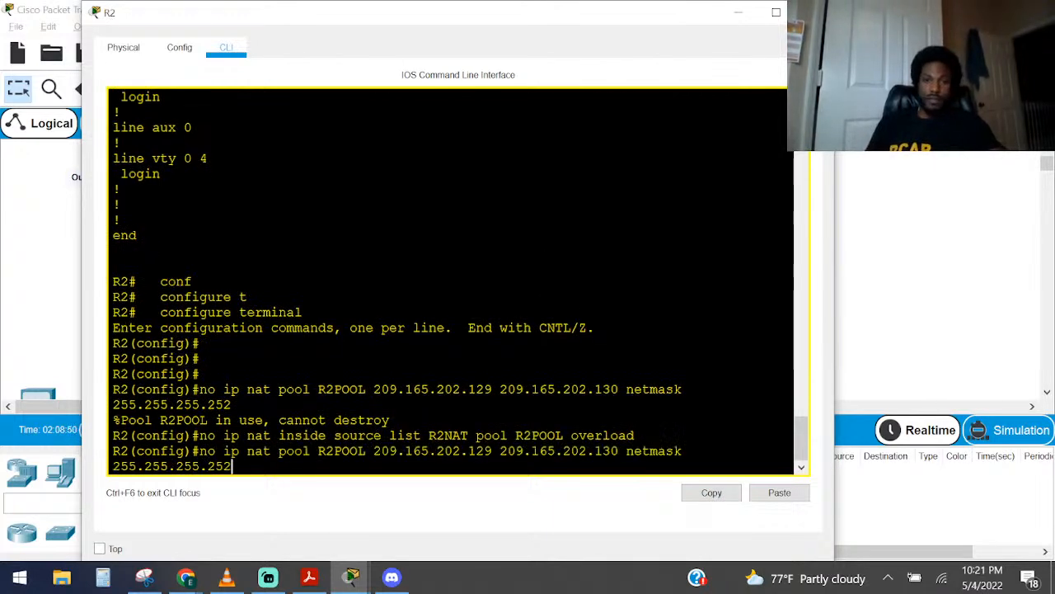
key(Return)
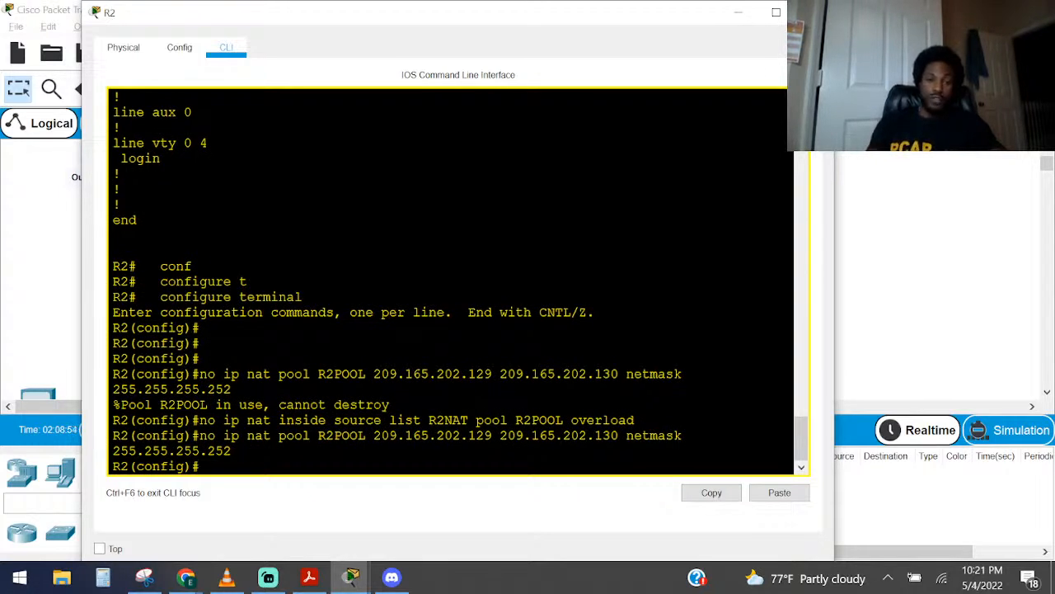
Try the recalled R2POOL removal command with its end address changed to 209.165.202.129
key(Up)
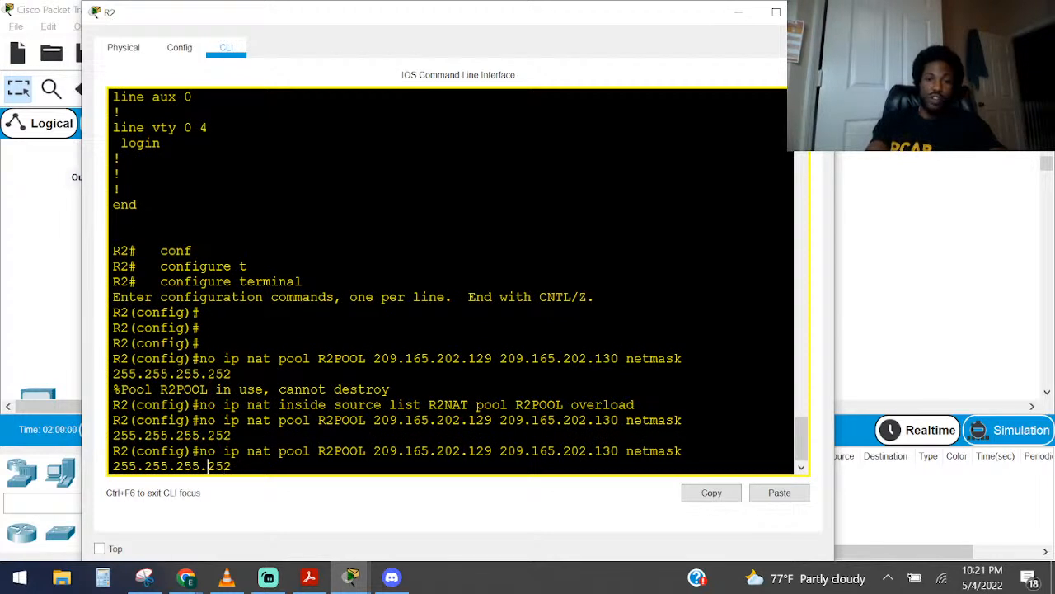
key(Left)
key(Left)
key(Left)
key(Left)
key(Left)
key(BackSpace)
key(BackSpace)
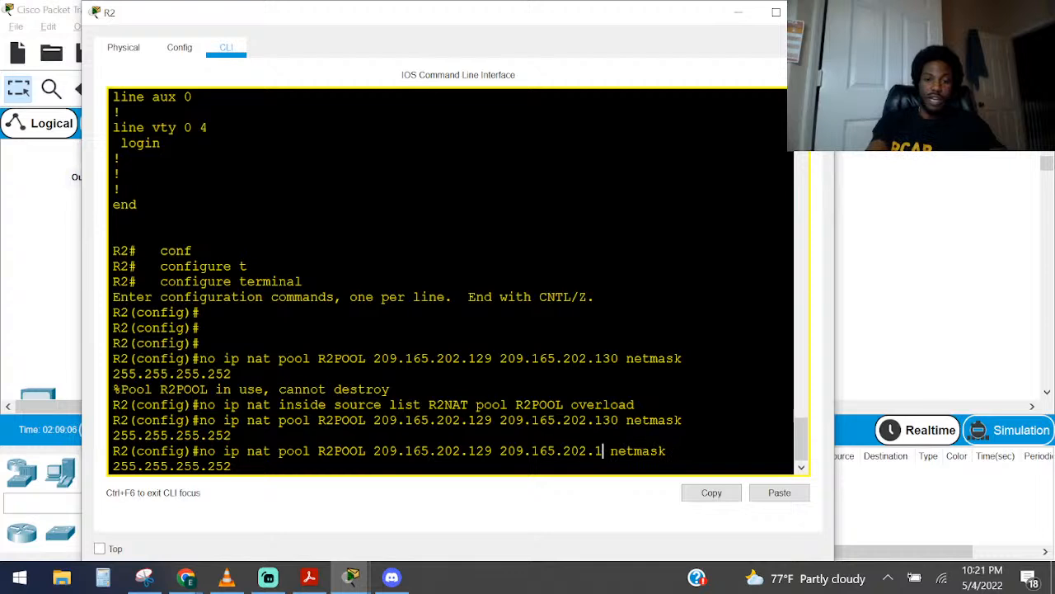
text(29)
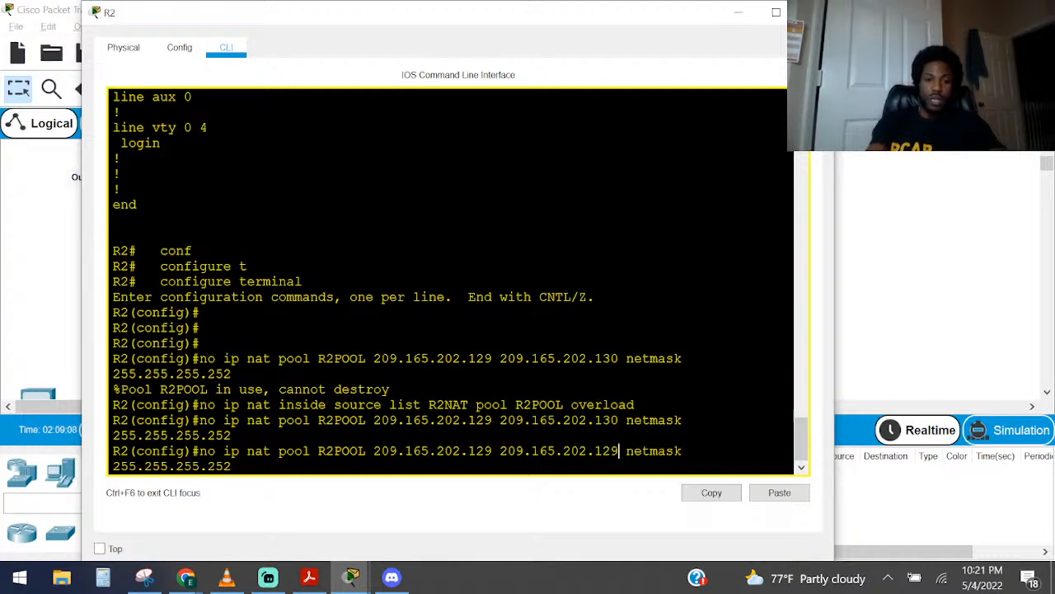
key(Return)
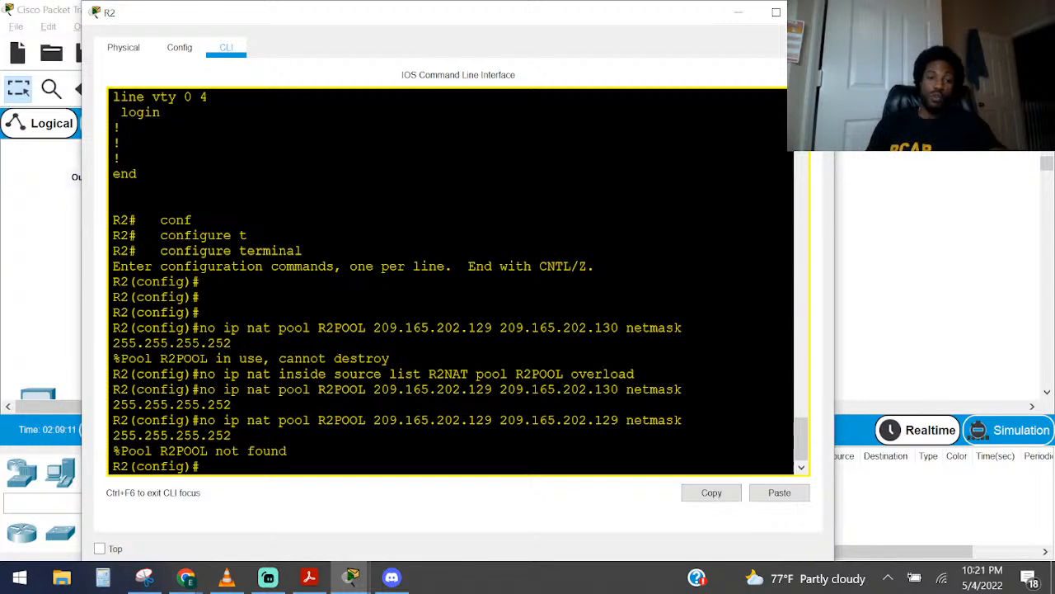
Reapply the dynamic NAT rule with ip nat inside source list R2NAT pool R2POOL overload
key(Up)
key(Up)
key(Up)
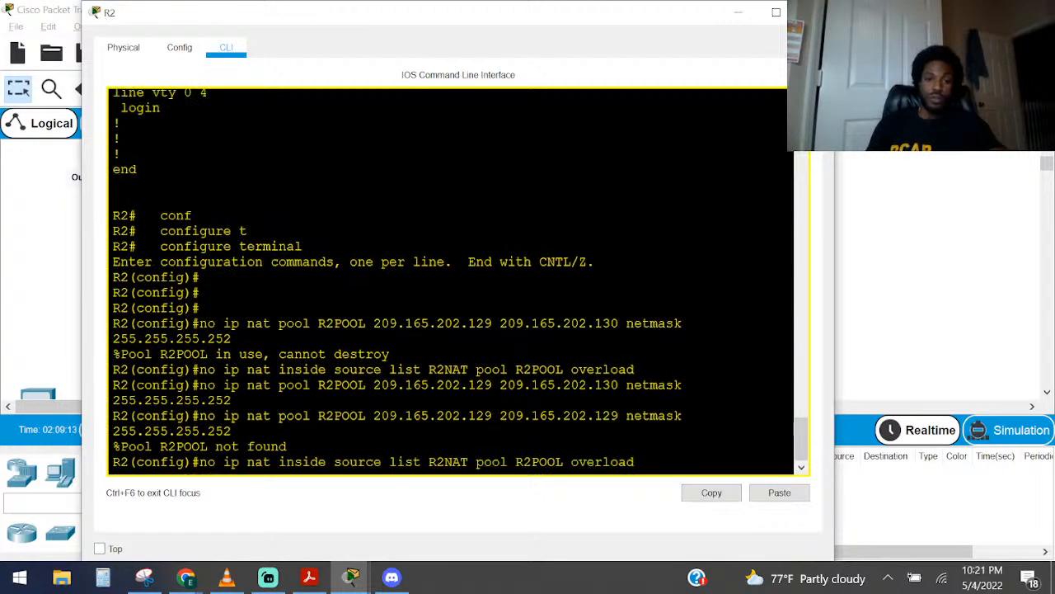
key(Home)
key(Right)
key(Right)
key(Right)
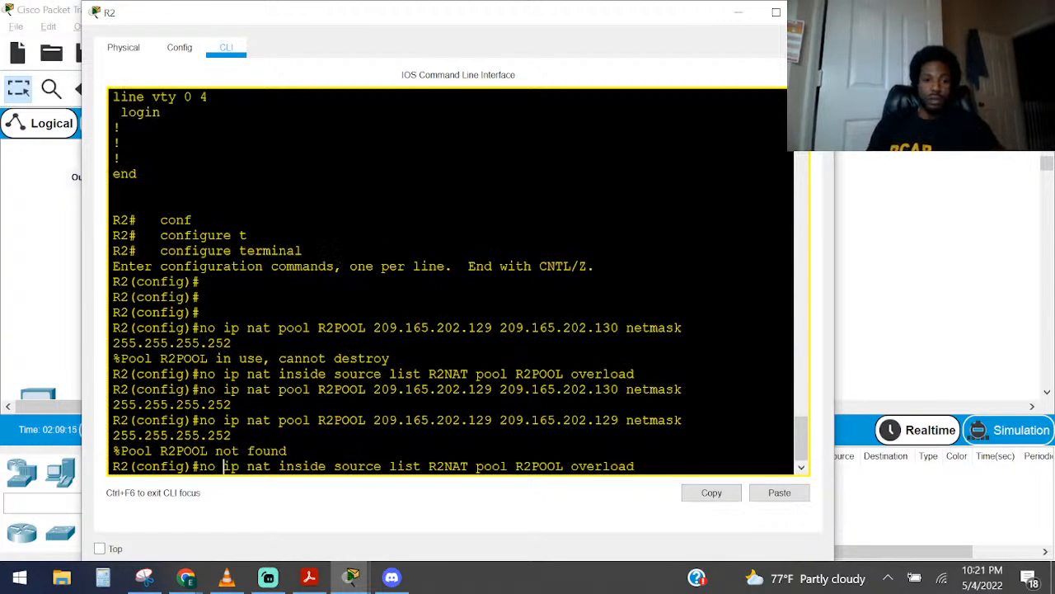
key(BackSpace)
key(BackSpace)
key(BackSpace)
key(Return)
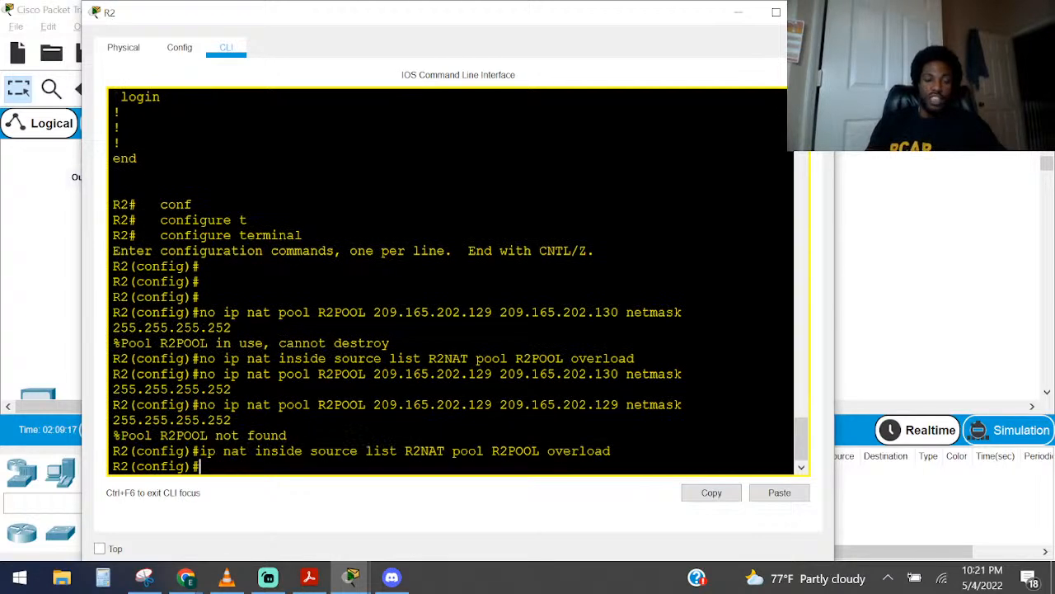
Try to run no ip nat pool R2POOL 209.165.202.129 209.165.202.129 netmask 255.255.255.252 again
key(Up)
key(Up)
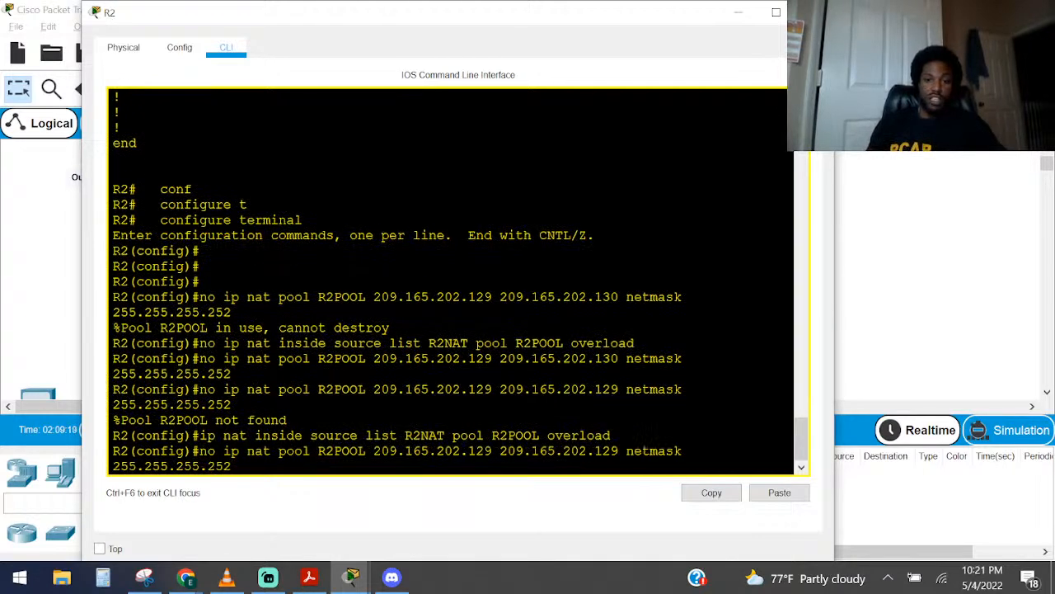
key(Return)
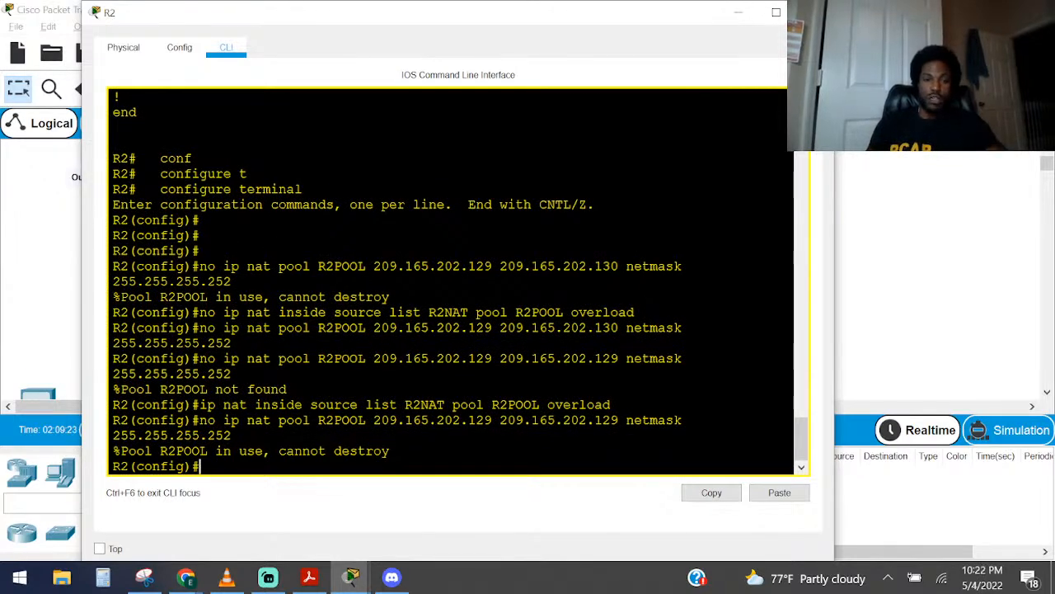
Define the NAT pool with ip nat pool R2POOL 209.165.202.129 209.165.202.129 netmask 255.255.255.252
key(Up)
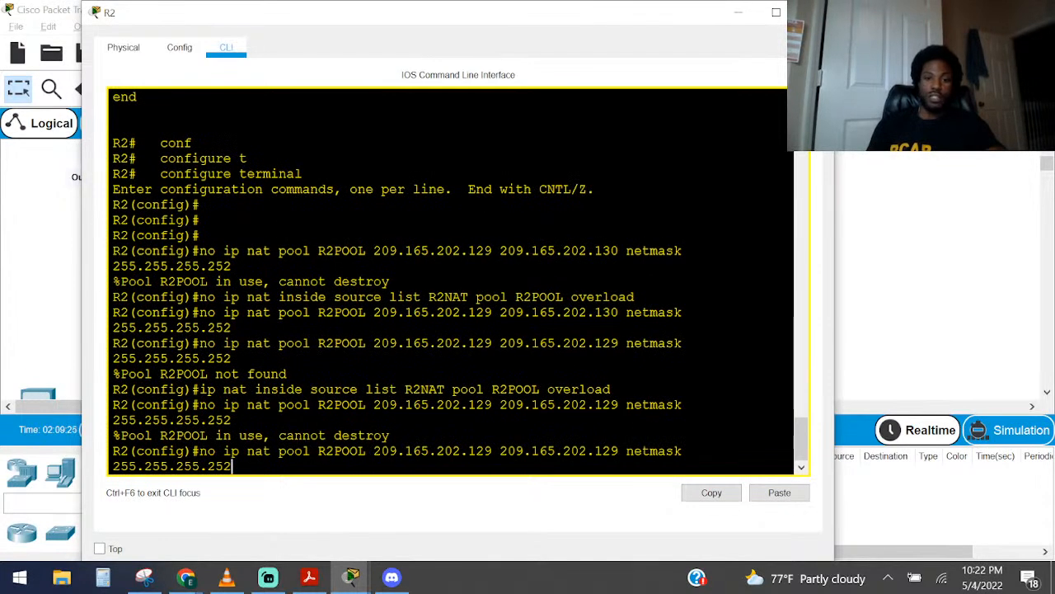
key(Left)
key(Left)
key(Left)
key(Left)
key(Left)
key(Left)
key(Left)
key(Left)
key(Left)
key(Left)
key(Left)
key(Left)
key(Left)
key(Left)
key(Left)
key(Left)
key(Left)
key(Left)
key(Left)
key(Left)
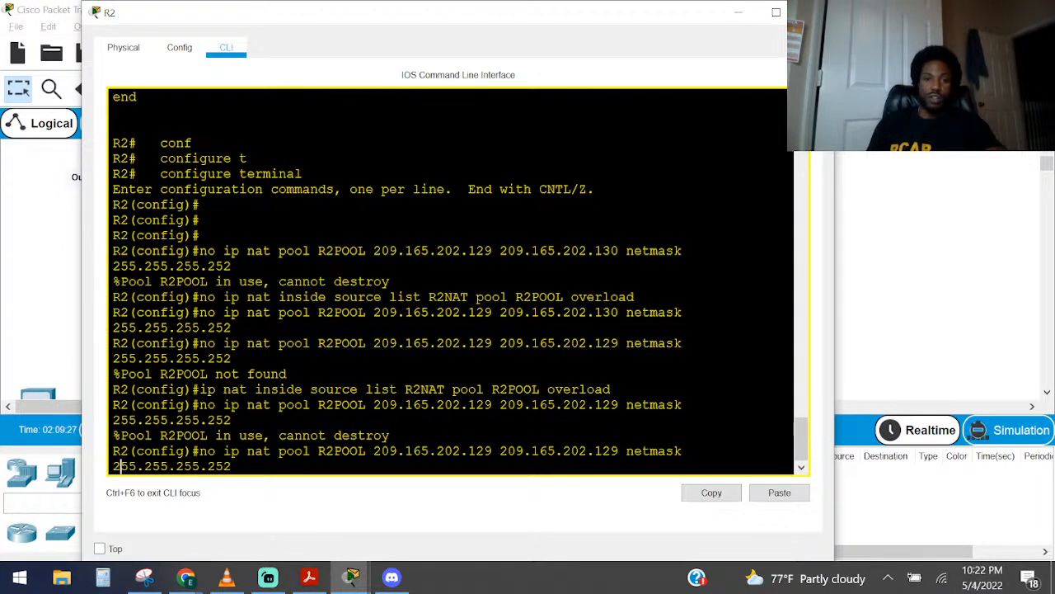
key(Left)
key(Left)
key(Left)
key(Left)
key(Left)
key(Left)
key(Left)
key(Left)
key(Left)
key(Left)
key(Left)
key(Left)
key(Left)
key(Left)
key(Left)
key(Left)
key(Left)
key(Left)
key(Left)
key(Left)
key(BackSpace)
key(BackSpace)
key(BackSpace)
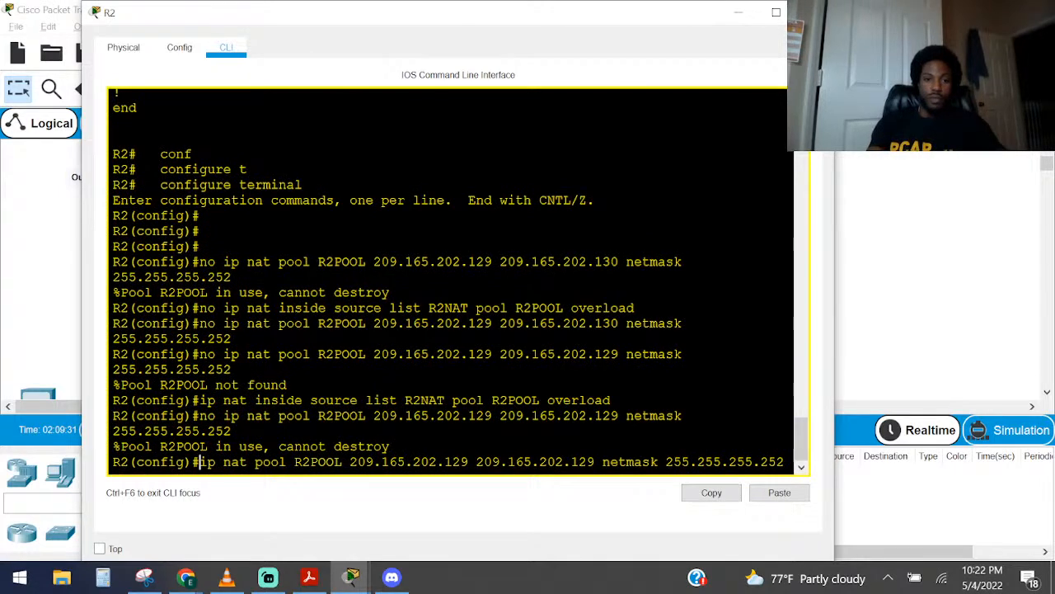
key(Return)
Leave configuration mode on R2 and close the router's window
key(ctrl+z)
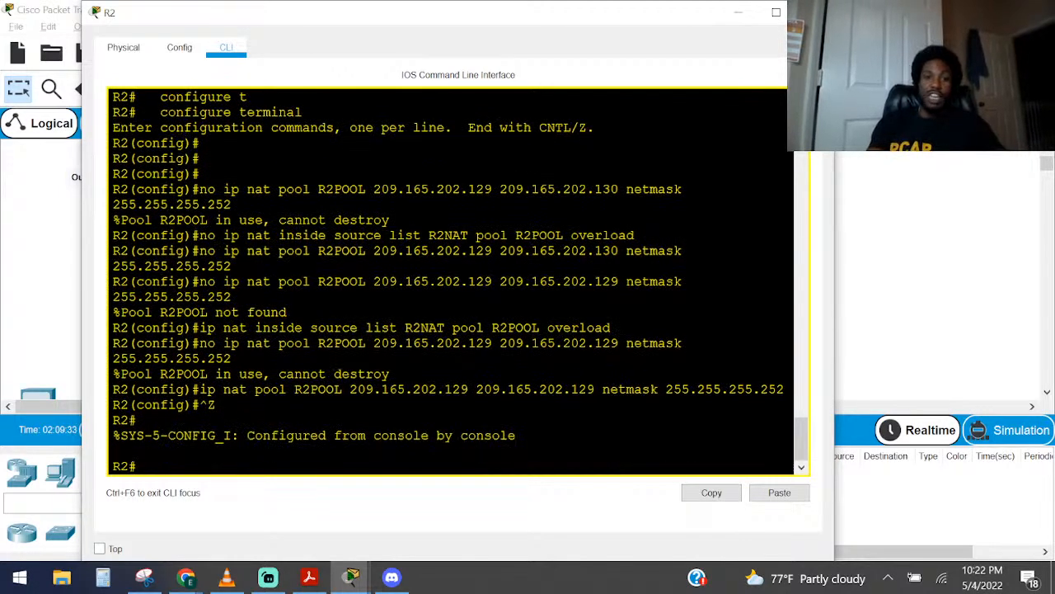
key(Return)
key(Return)
key(Return)
key(Return)
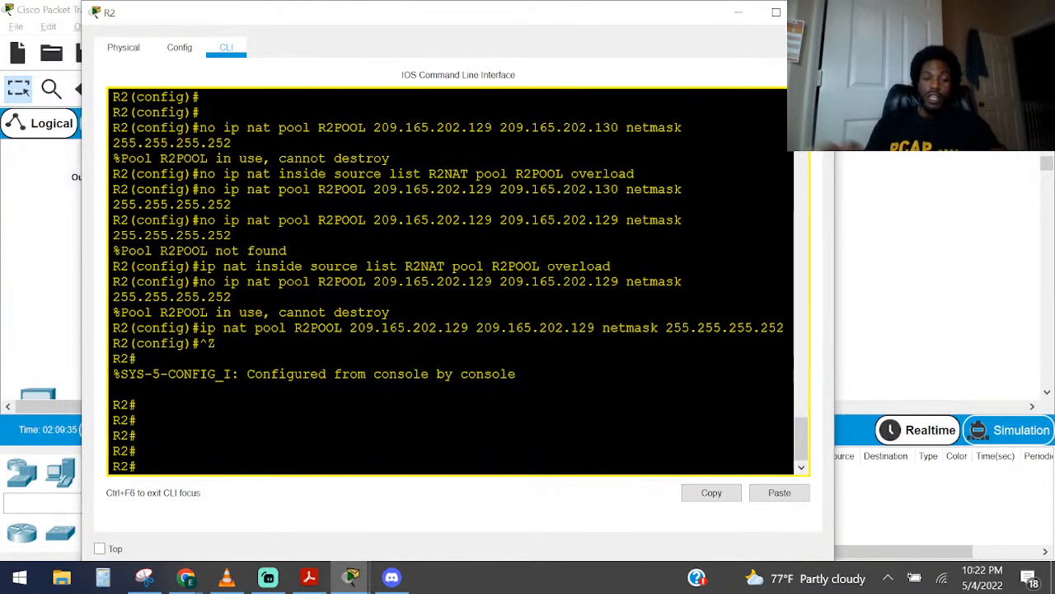
click(814, 12)
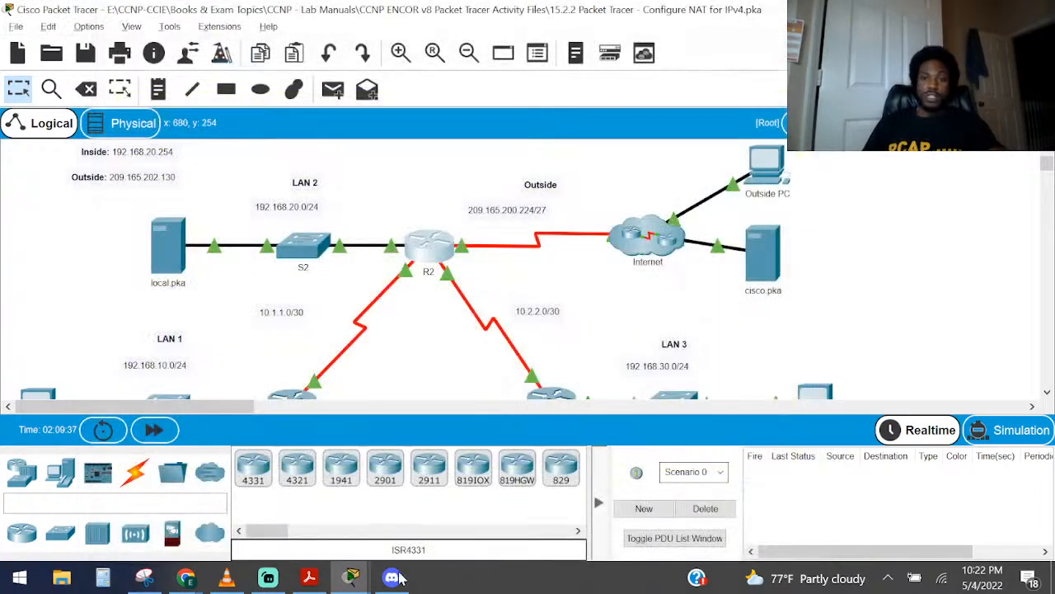
Bring up the PT Activity instructions window and check the activity results
mouse_move(364, 580)
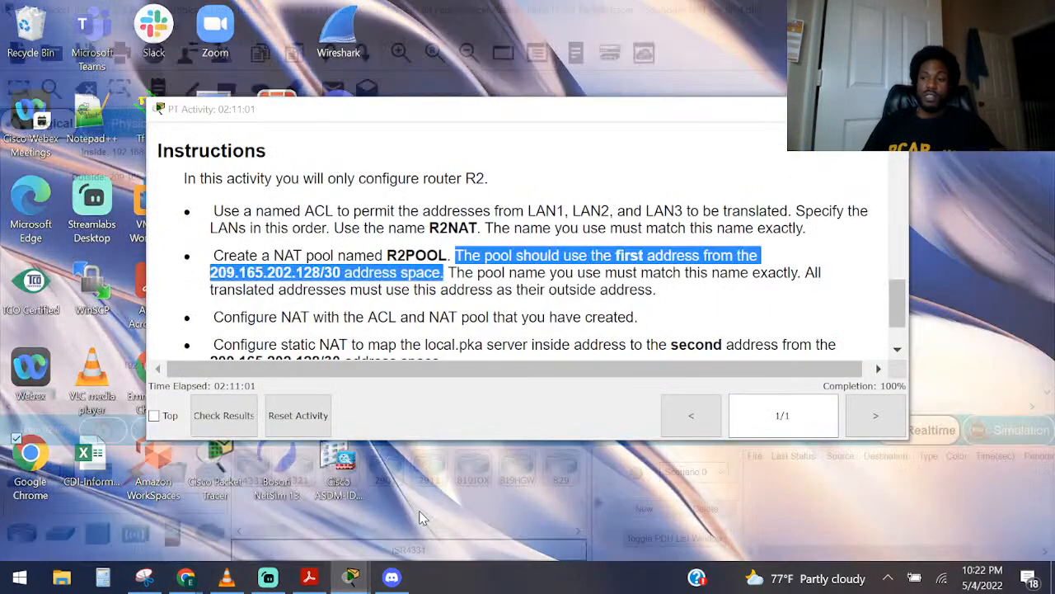
click(423, 518)
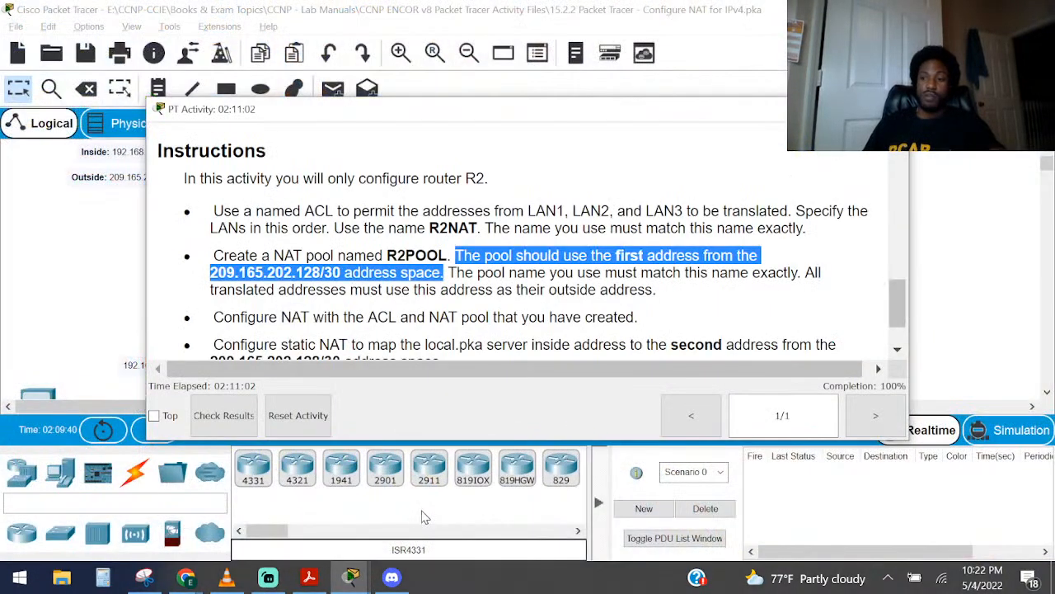
click(197, 409)
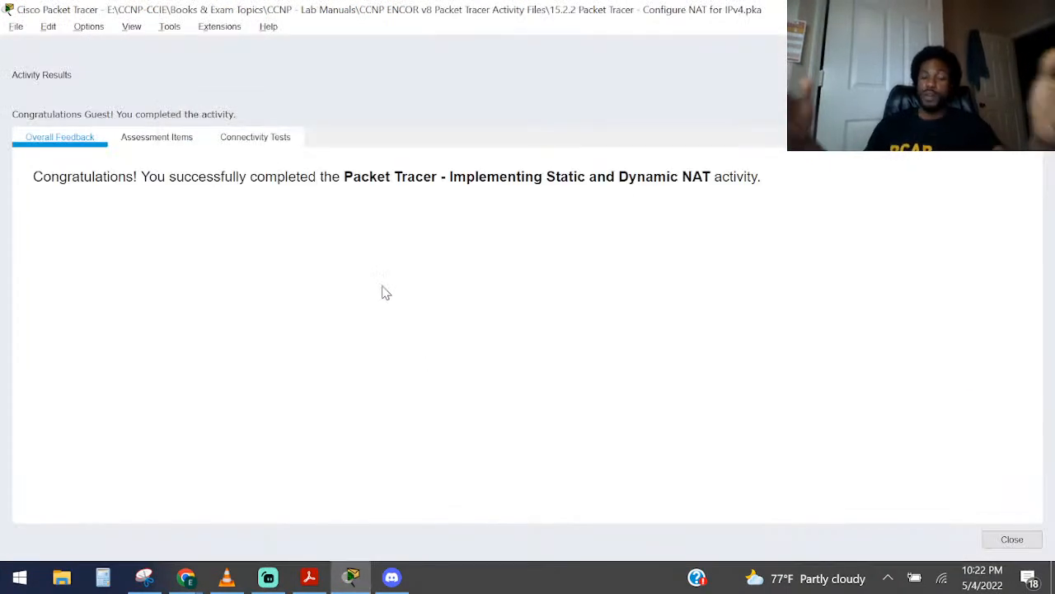